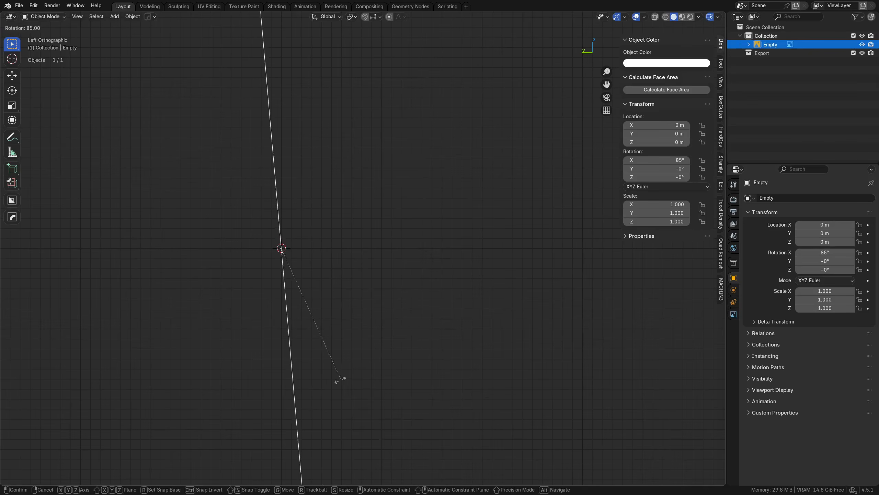
Stand the reference image upright by rotating it to 90° on X and 90° on Z
text(90)
key(Return)
key(KP_7)
scroll(361, 278, down, 4)
shift+middle_drag(359, 260, 349, 331)
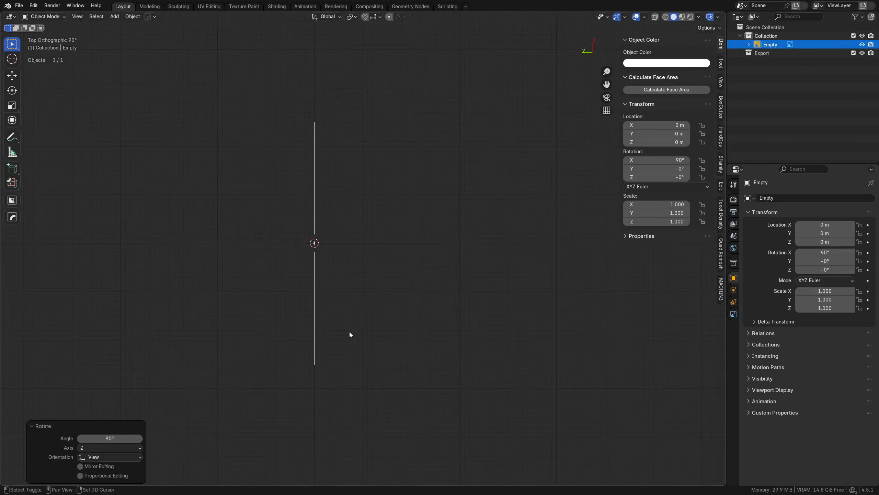
key(r)
ctrl+click(408, 183)
middle_drag(464, 289, 334, 267)
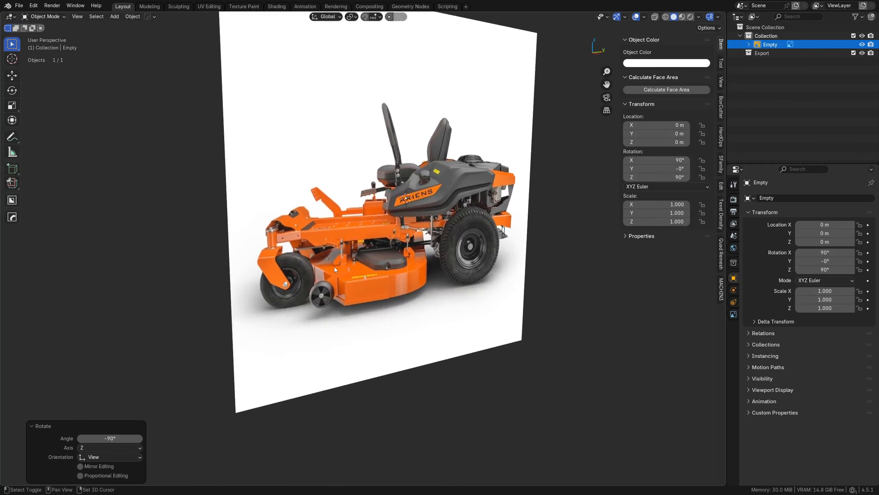
key(shift+a)
mouse_move(327, 278)
click(382, 295)
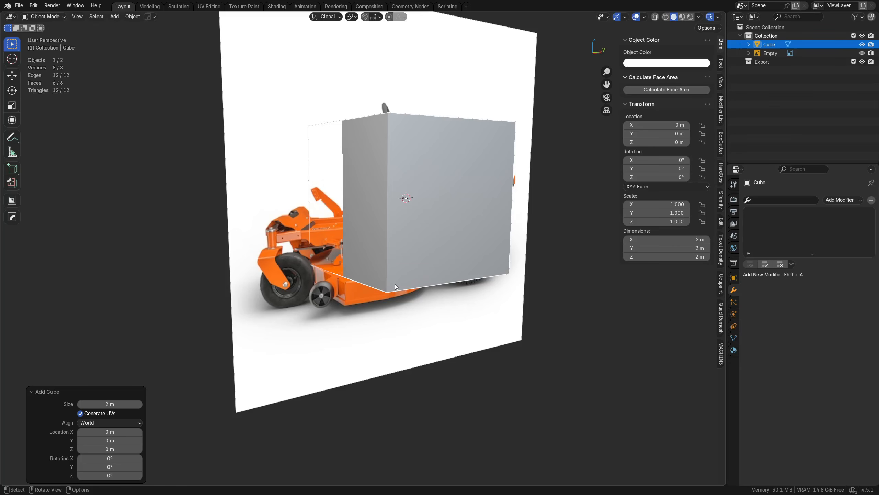
key(Delete)
Add a plane and rotate its mesh 90° in front view so it stands parallel to the reference image
key(shift+a)
mouse_move(382, 284)
click(428, 293)
alt+middle_drag(428, 292, 446, 291)
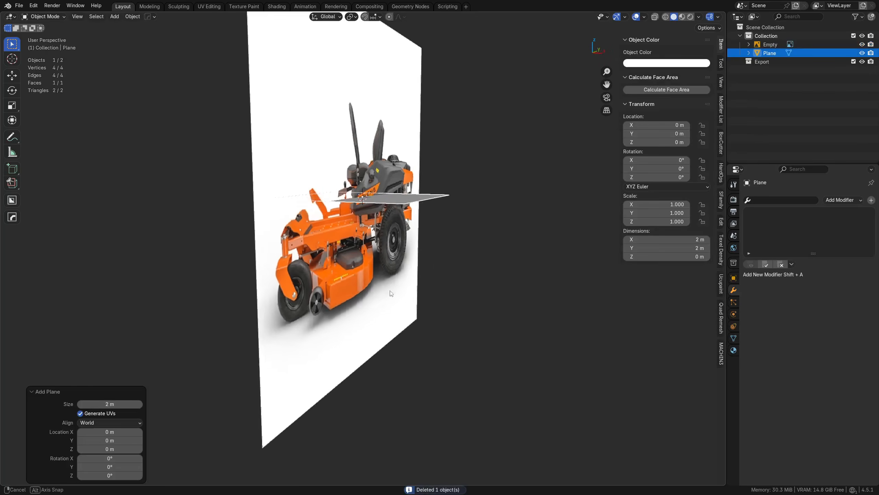
key(Tab)
click(403, 280)
key(r)
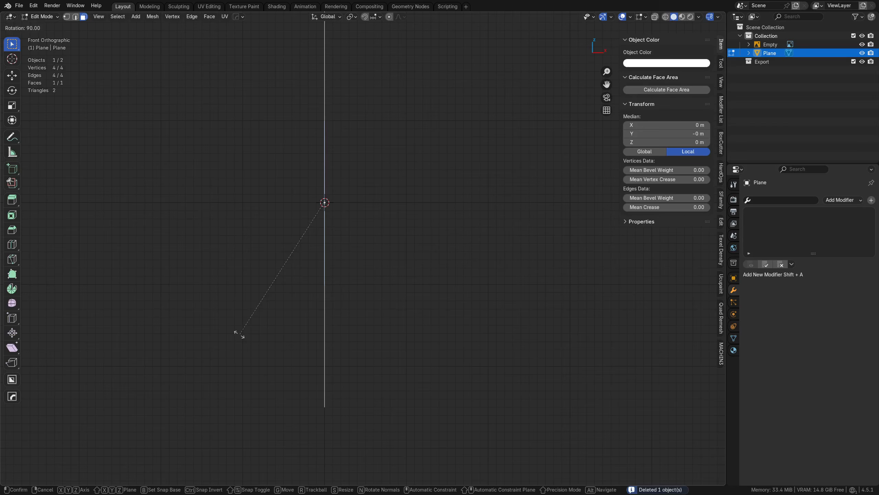
click(238, 332)
key(Tab)
Move the plane down and away from the origin, and shift the reference image about -1.5 m along X behind it
key(g)
click(370, 362)
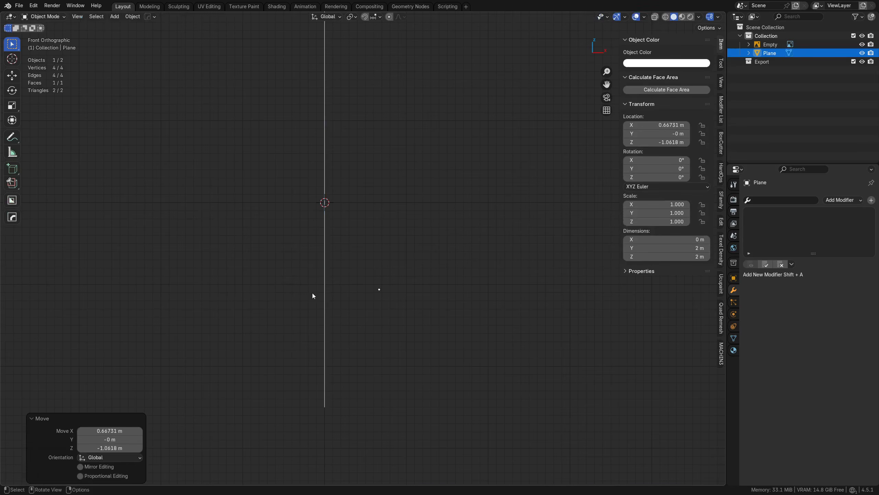
click(322, 290)
key(g)
key(x)
click(197, 288)
middle_drag(197, 286, 165, 302)
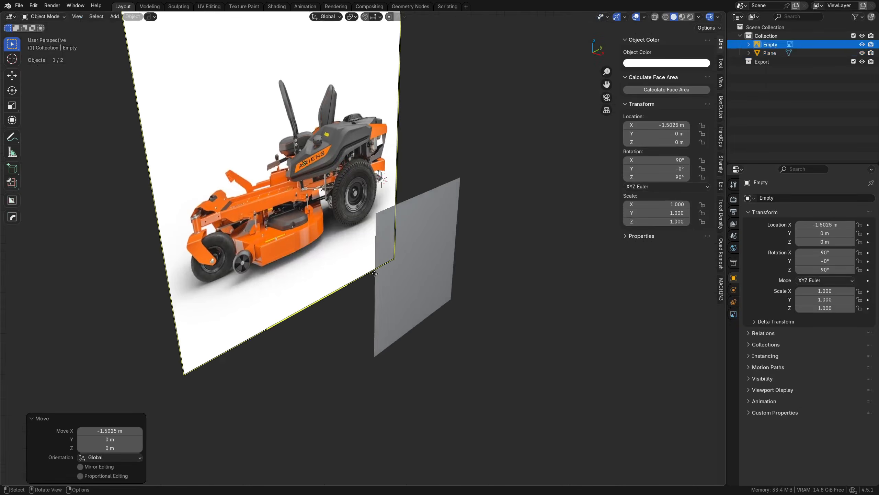
Move the plane over the mower's front caster in right view and scale its mesh down to 0.2 m square
click(353, 297)
click(434, 287)
alt+middle_drag(434, 287, 322, 267)
key(g)
click(306, 283)
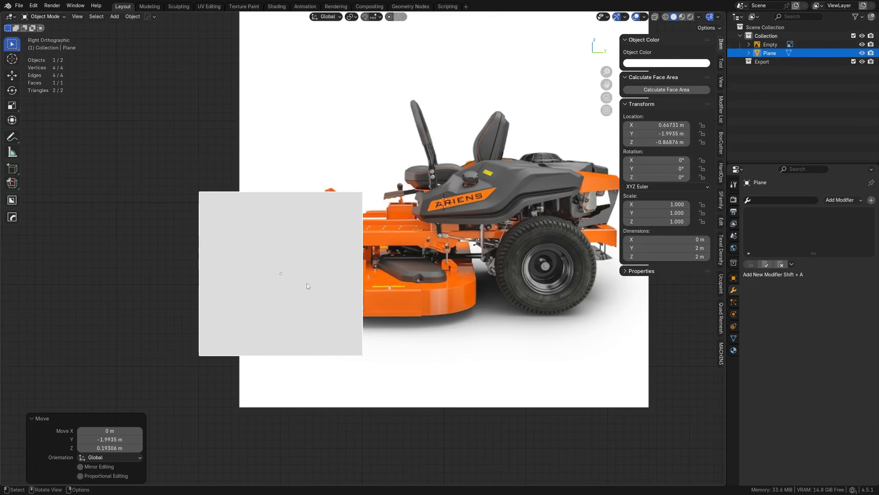
key(Tab)
key(s)
click(316, 257)
key(Tab)
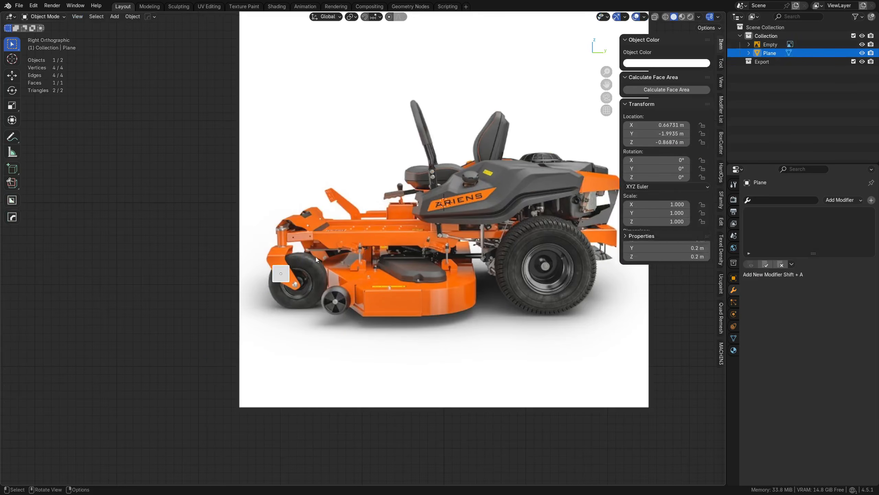
Position the small plane over the upper part of the orange caster fork's side
scroll(282, 280, up, 7)
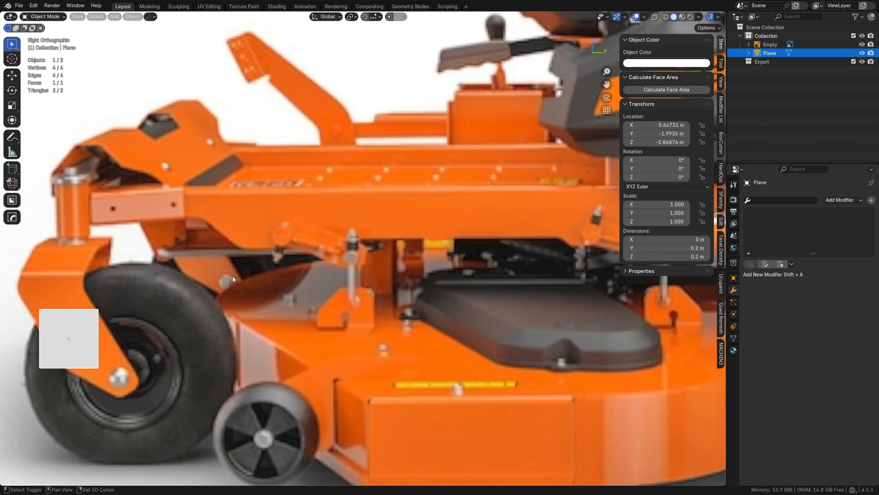
shift+middle_drag(81, 325, 360, 278)
scroll(288, 287, up, 3)
scroll(359, 278, up, 2)
key(g)
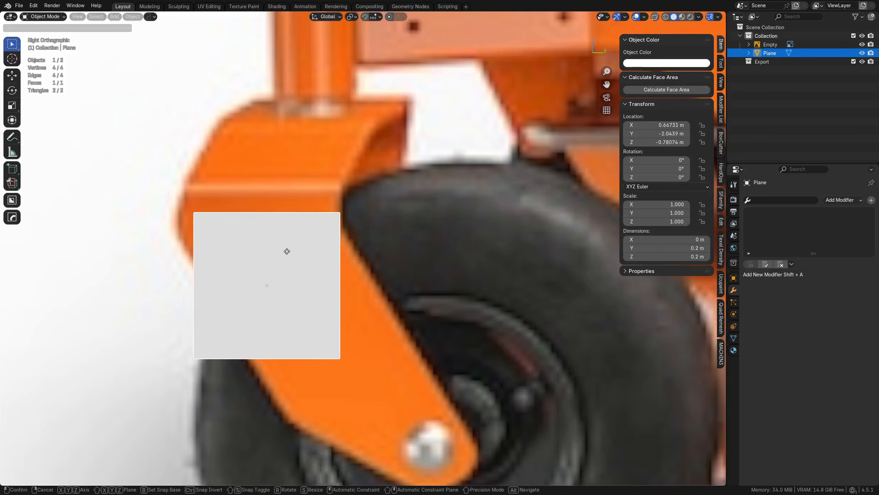
click(291, 225)
Move the plane's front edge about -0.019 m along Y to match the fork's front edge
key(Tab)
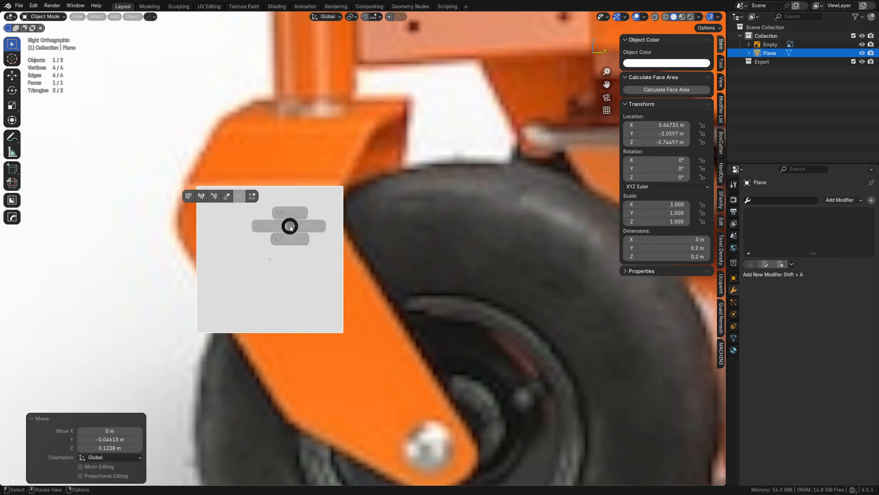
drag(169, 348, 251, 129)
key(g)
key(y)
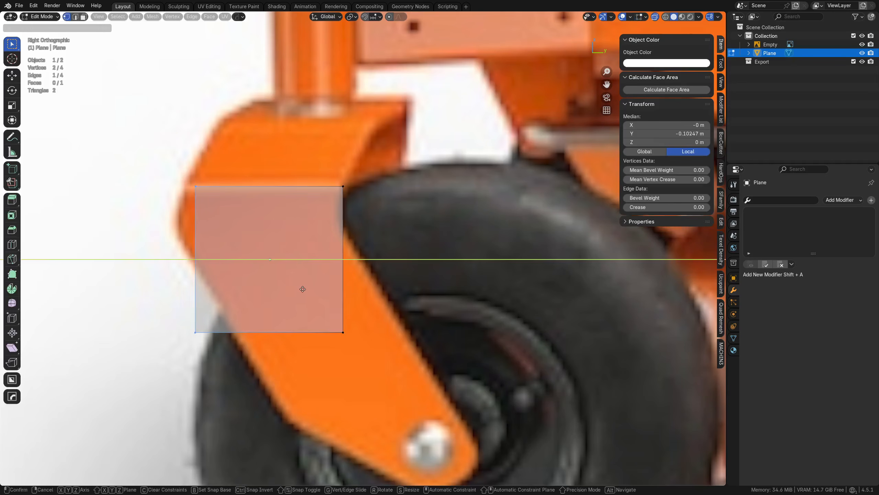
click(292, 288)
Add a horizontal loop cut in the plane's upper part and move the front vertices from the cut downward about -0.007 m along Y
key(ctrl+r)
click(294, 265)
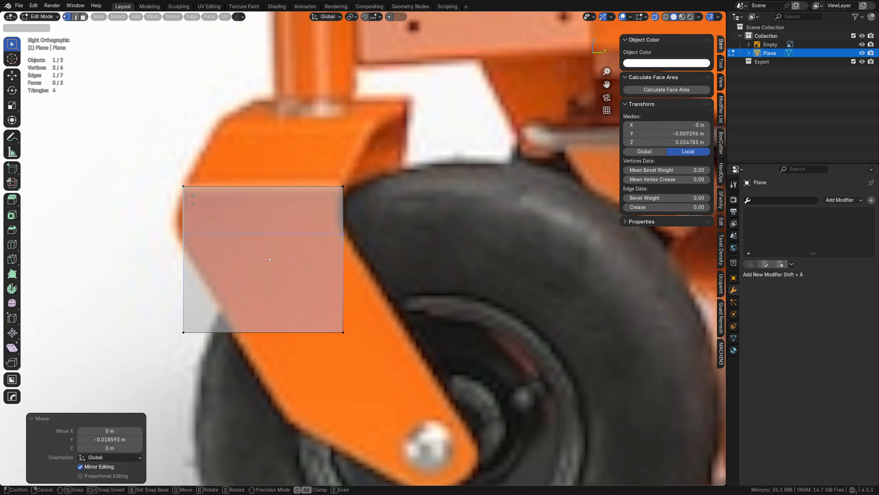
click(292, 227)
drag(130, 373, 195, 233)
key(g)
key(y)
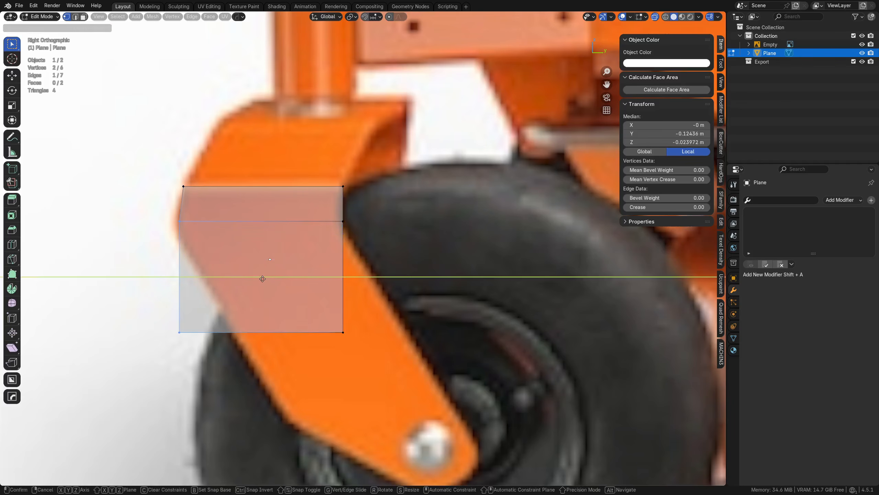
click(250, 277)
Shift the loop cut's rear vertex slightly forward along Y to follow the fork's bend
shift+middle_drag(267, 352, 259, 291)
click(346, 155)
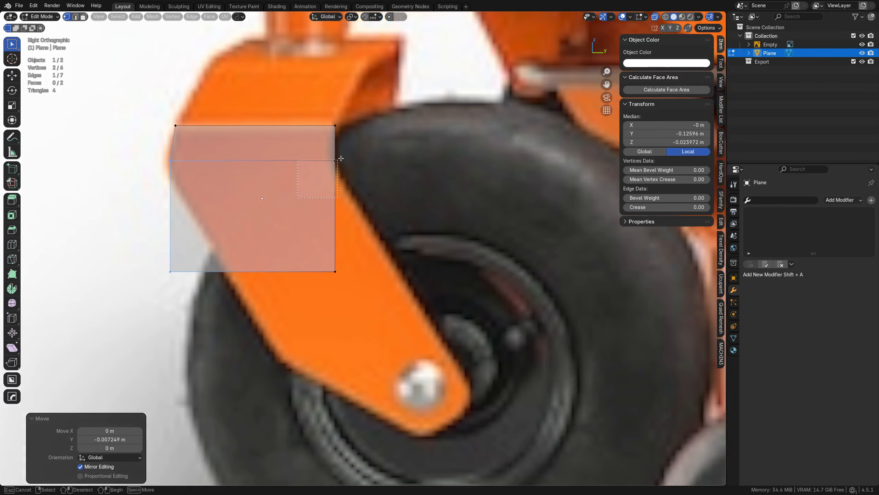
key(g)
key(y)
click(332, 152)
Move the plane's bottom edge about 0.148 m in Y and -0.118 m in Z, down the fork arm to just above the axle bolt
alt+click(287, 276)
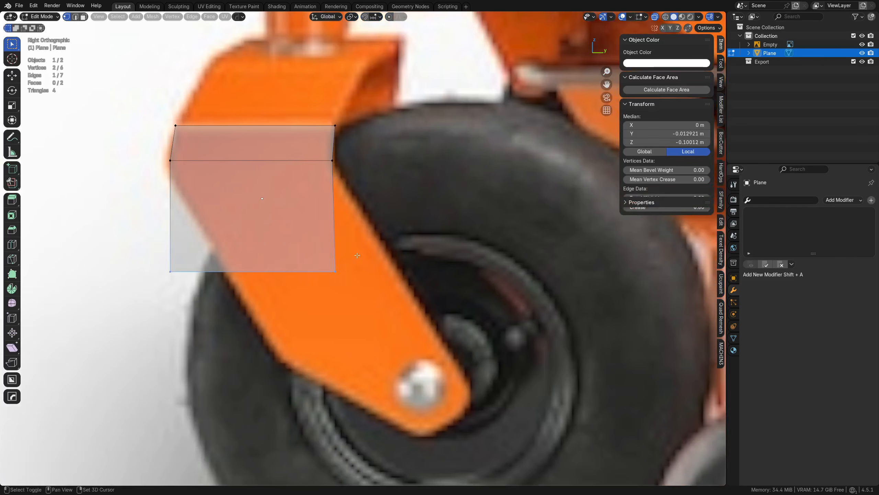
shift+middle_drag(286, 282, 247, 238)
key(g)
click(355, 324)
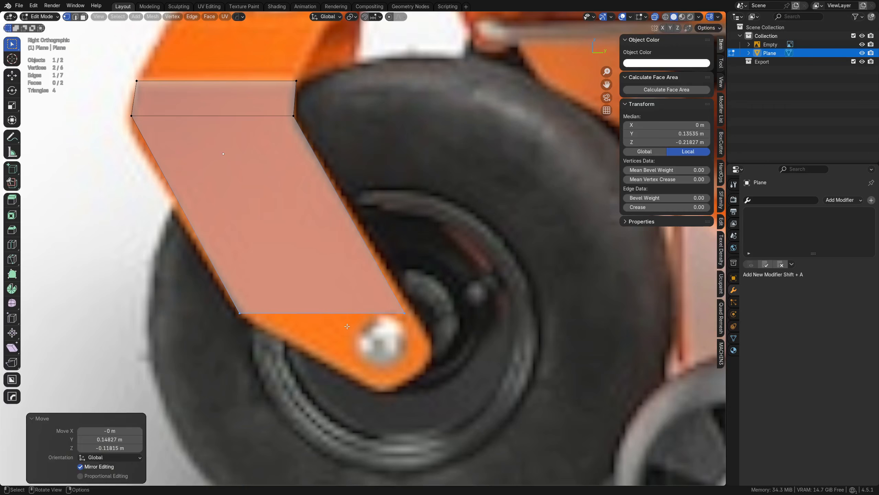
Move the front bend vertex and the lower rear vertex outward to match the fork's outline
click(132, 115)
key(g)
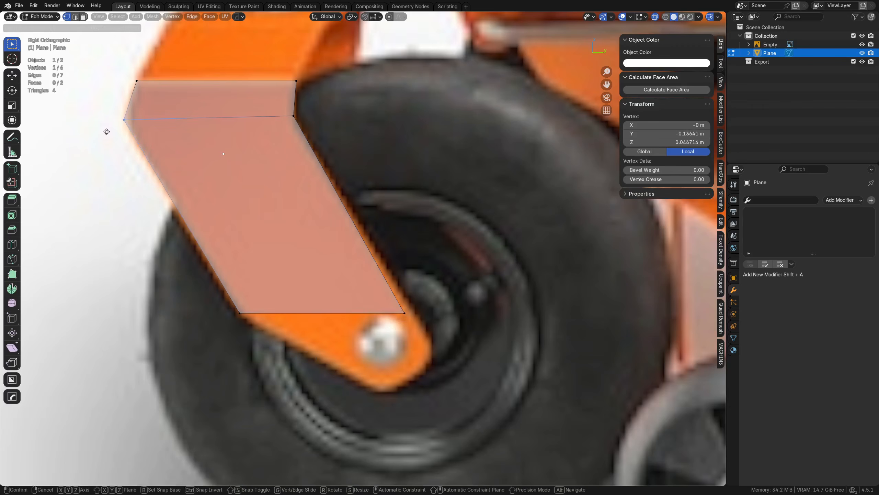
click(107, 121)
click(405, 313)
shift+middle_drag(405, 313, 373, 288)
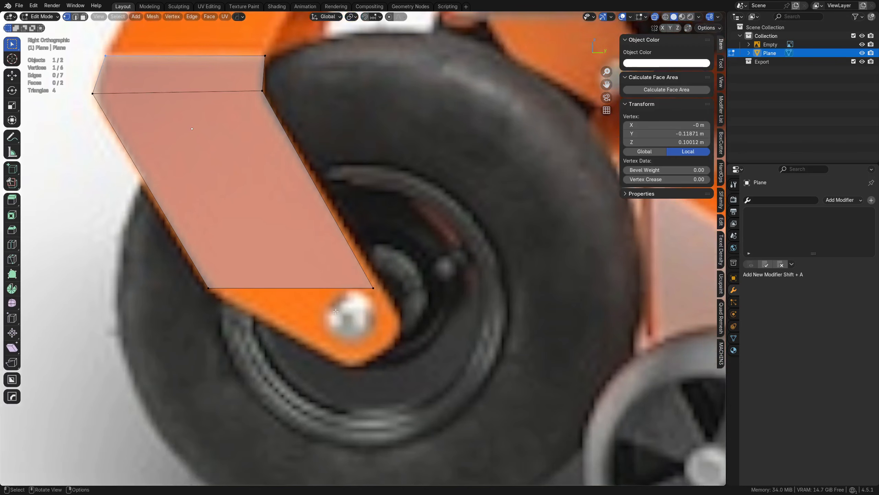
key(g)
click(420, 260)
Nudge the lower front vertex onto the fork arm's front corner above the axle bolt
key(Tab)
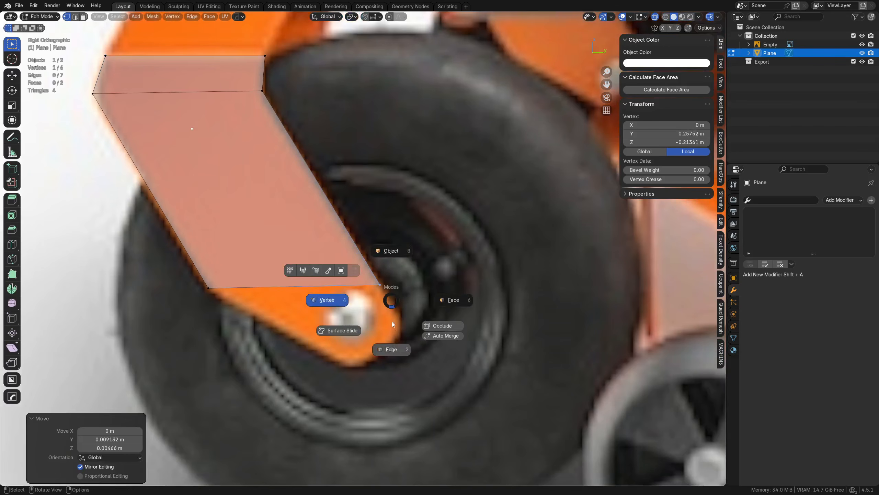
click(392, 348)
click(299, 287)
key(Tab)
click(258, 291)
drag(207, 304, 217, 285)
key(g)
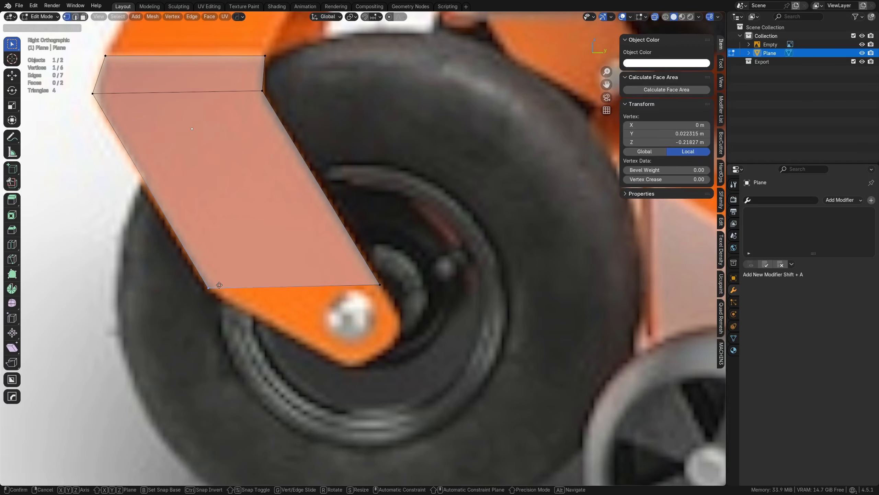
click(218, 287)
Extrude the bottom edge about 0.254 m in Y and -0.152 m in Z, following the fork's lower outline
key(Tab)
click(229, 325)
click(277, 298)
key(e)
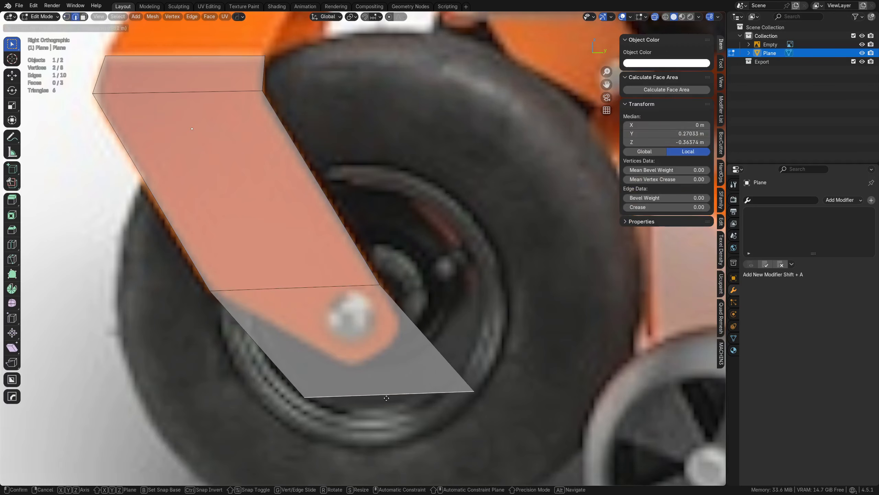
click(476, 402)
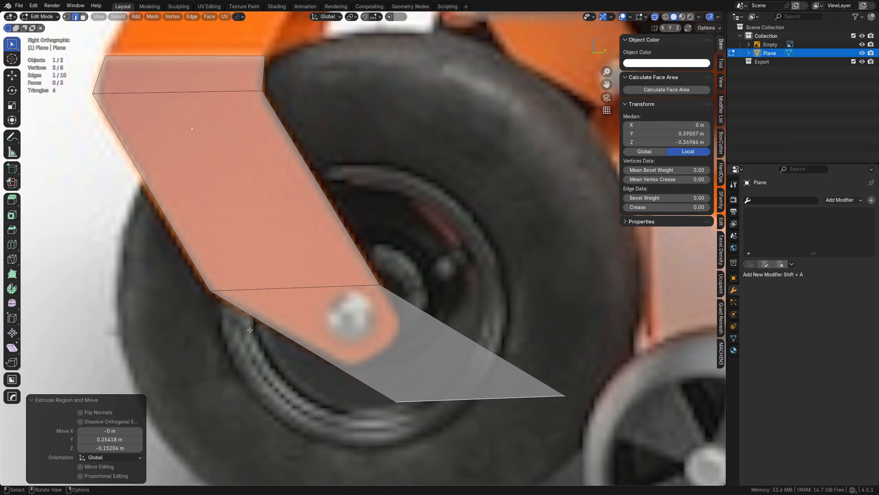
Fine-tune the arm's lower front vertex and the front bend vertex by moving each slightly forward to the fork's edge
key(Tab)
click(250, 301)
drag(175, 315, 229, 276)
key(g)
click(229, 275)
shift+middle_drag(81, 128, 135, 194)
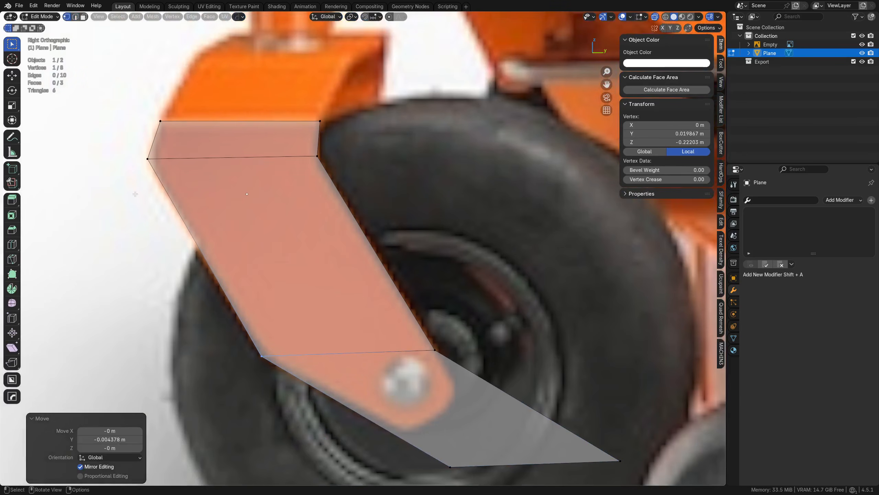
drag(190, 153, 191, 151)
key(g)
click(182, 152)
Pull the two end vertices of the extruded section in to enclose the fork's tip around the axle bolt
shift+middle_drag(513, 411, 435, 306)
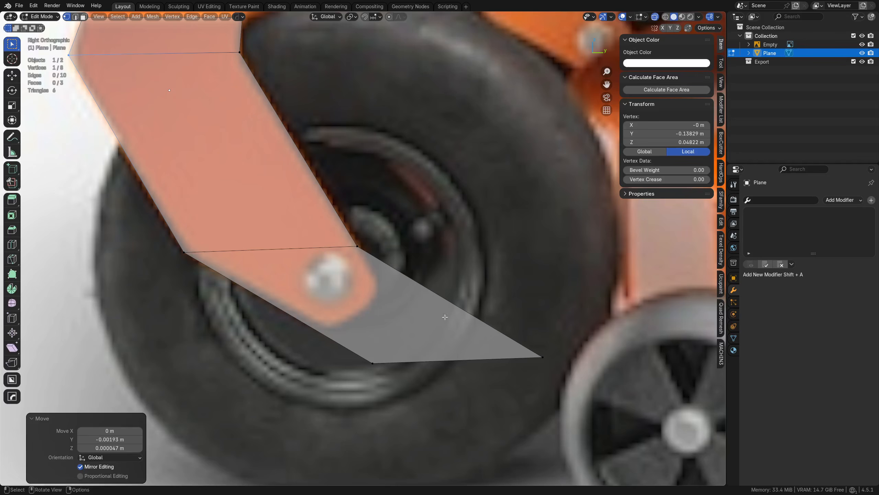
drag(515, 386, 578, 338)
key(g)
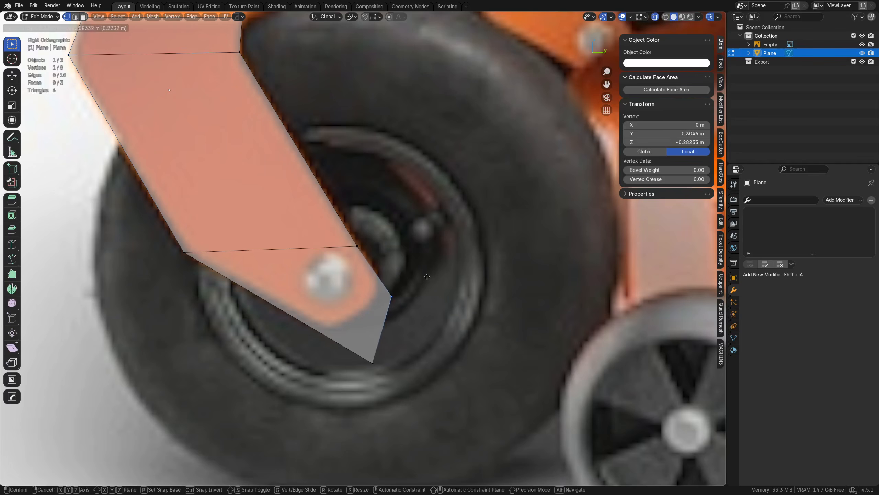
click(395, 339)
key(g)
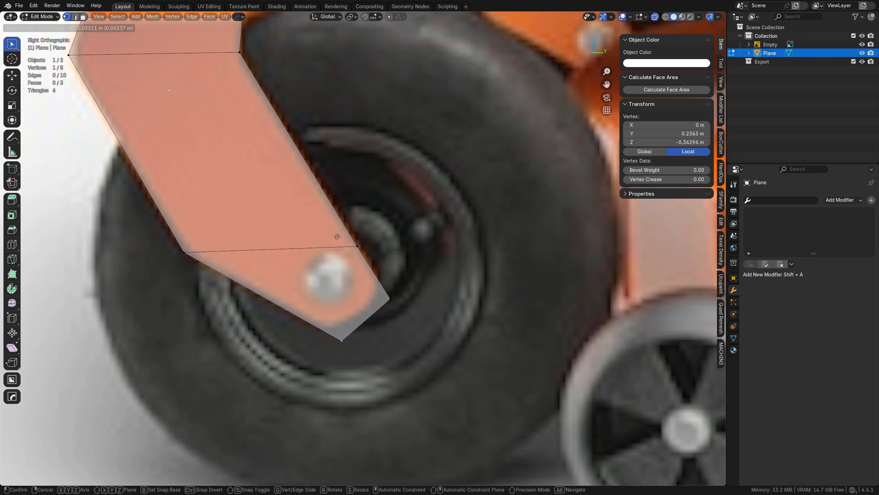
click(272, 205)
Extrude the mesh's top edge up and back along the fork's slanted upper section
shift+middle_drag(282, 238, 367, 442)
key(2)
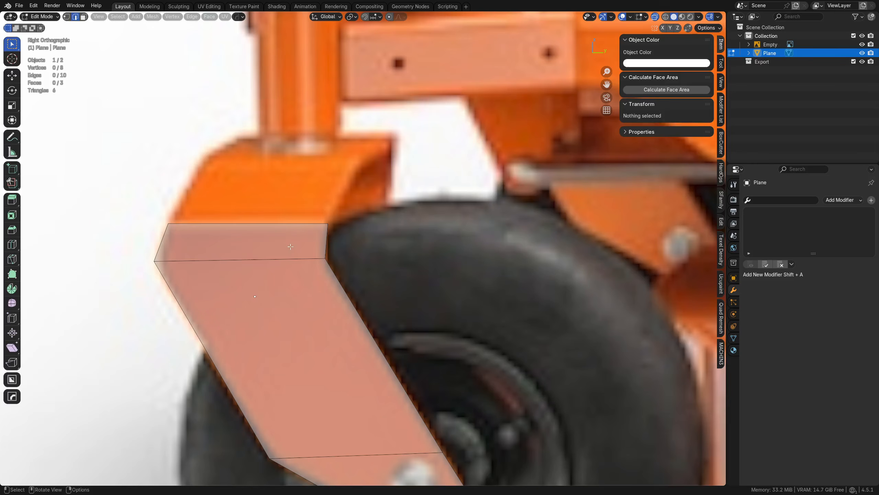
click(291, 226)
key(e)
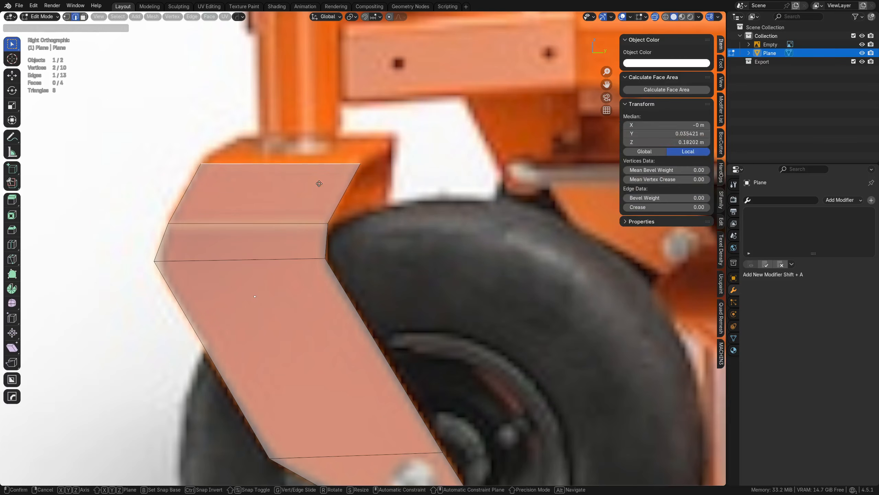
click(319, 183)
Adjust the front and rear vertices of the upper fold line along Y to match the fork's width
key(1)
click(193, 216)
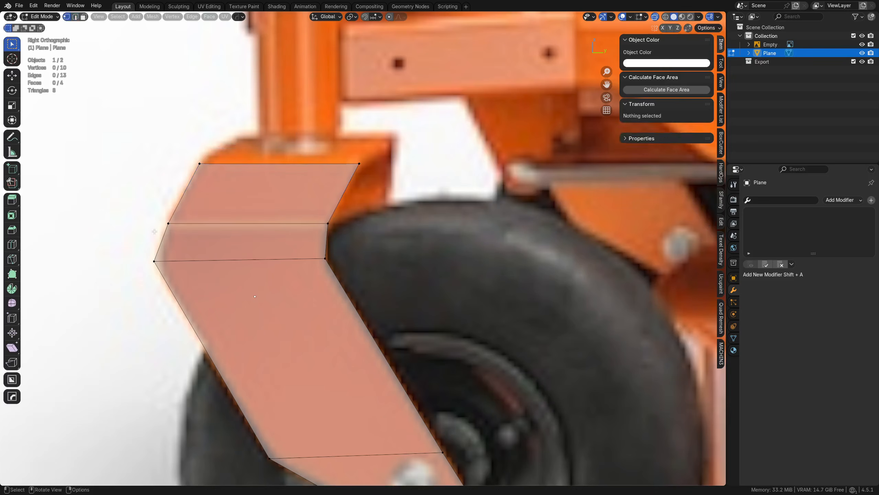
key(y)
click(190, 218)
click(352, 210)
key(g)
key(y)
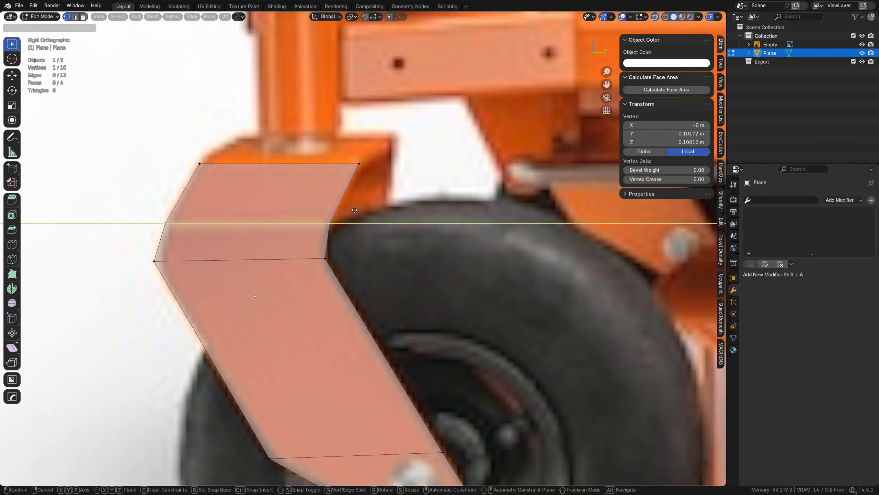
click(355, 210)
Select the top edge of the slanted section and fine-tune its position along Y
drag(353, 151, 362, 151)
key(g)
key(y)
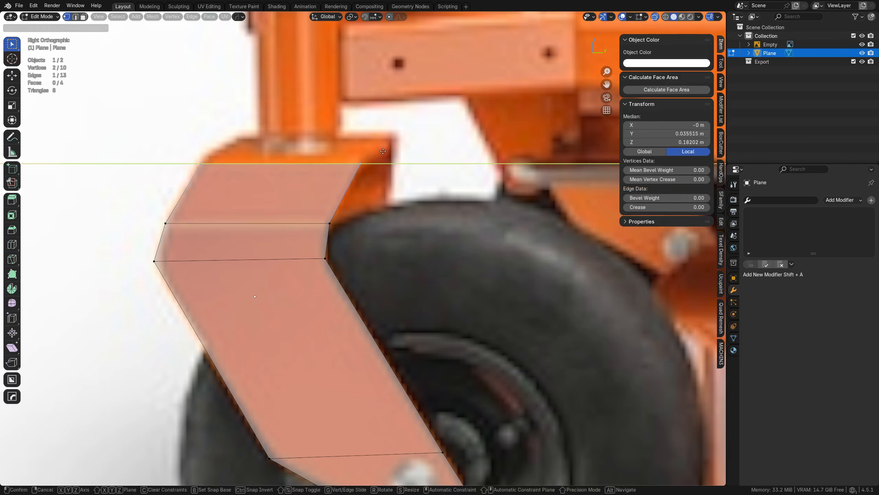
click(383, 151)
Move the top edge about -0.086 m along X so the upper section slants inward
scroll(252, 304, down, 2)
shift+middle_drag(253, 304, 243, 277)
middle_drag(357, 204, 286, 252)
key(Tab)
click(308, 278)
key(g)
key(x)
click(321, 240)
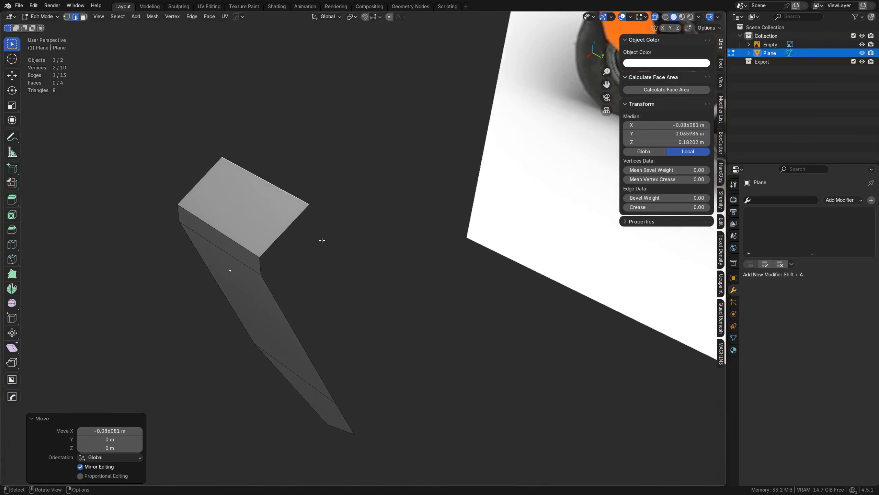
Extrude the top edge along X to form the fork's flat top plate, and select the whole mesh
key(e)
key(x)
click(472, 202)
key(a)
middle_drag(433, 271, 320, 210)
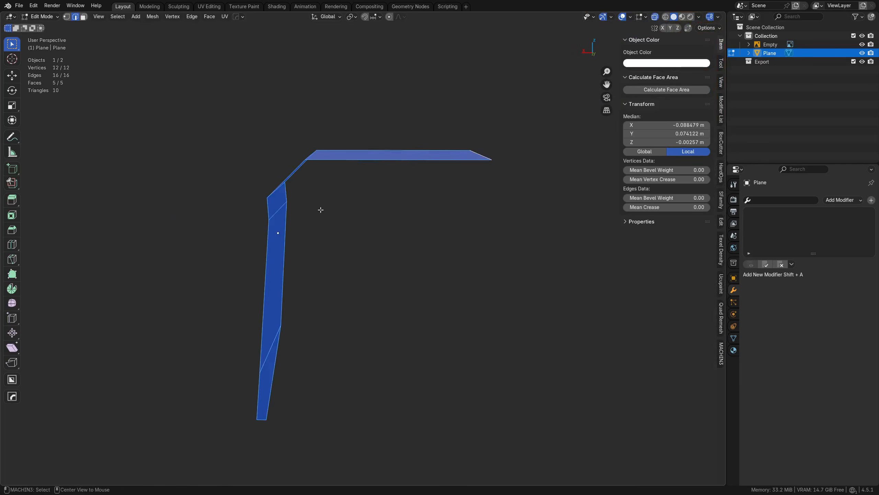
Move the half fork along X away from the centre and symmetrize it across X from + to -
key(alt+x)
key(ctrl+z)
key(g)
key(x)
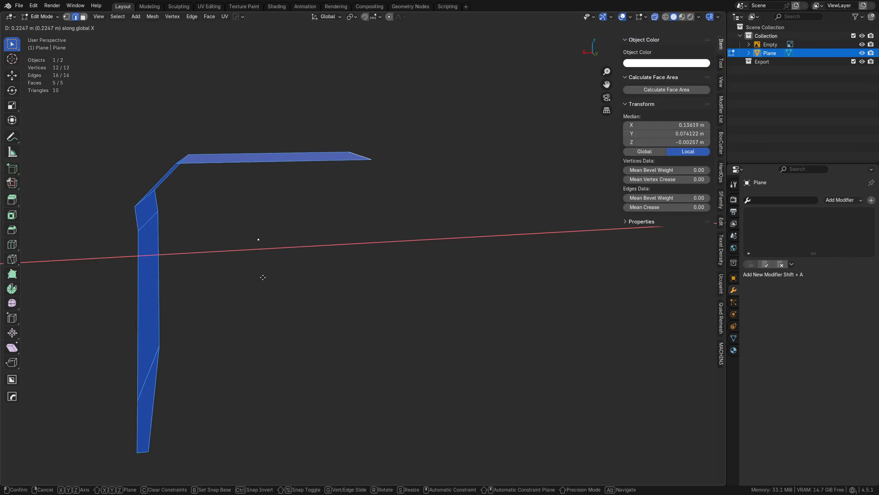
click(314, 271)
key(g)
key(x)
click(309, 267)
key(alt+x)
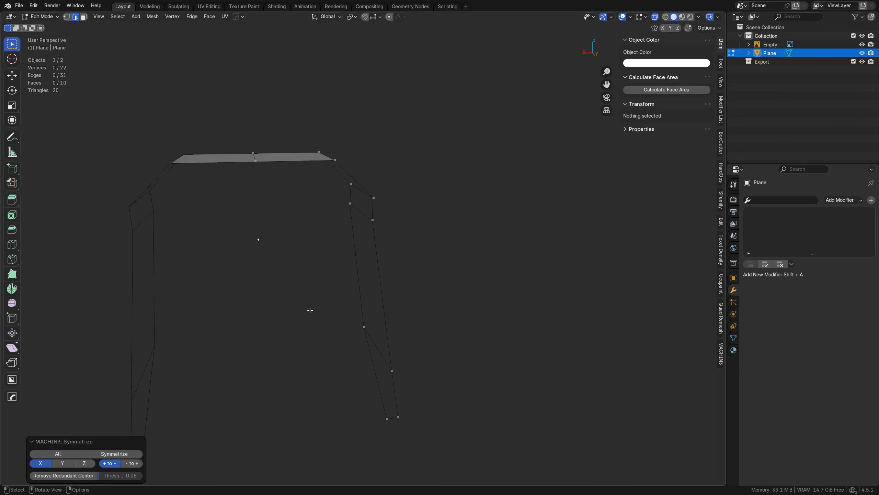
middle_drag(310, 310, 398, 299)
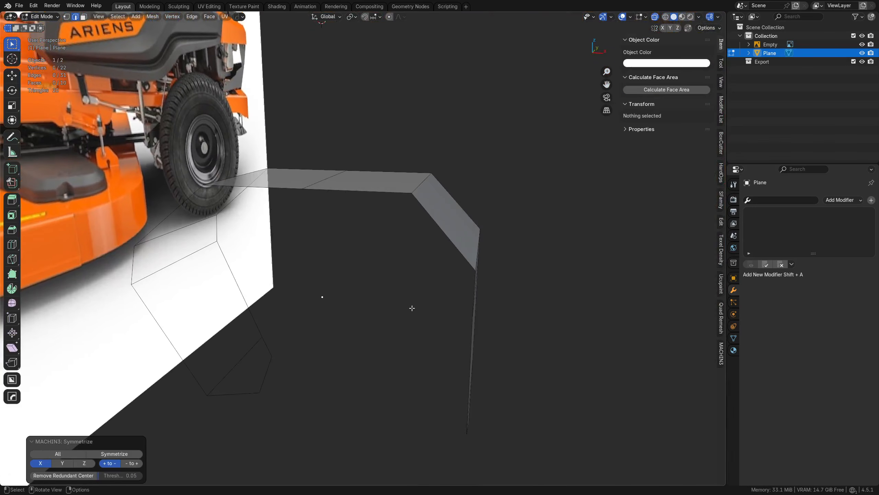
Add a Solidify modifier to the fork with a thickness of about 0.025 m and an offset of -1
key(Tab)
key(shift+q)
click(328, 290)
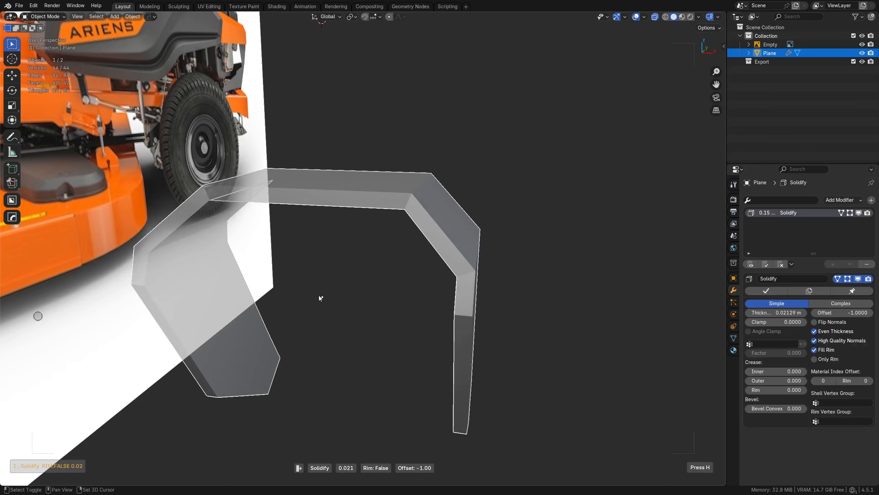
click(322, 296)
scroll(360, 241, up, 2)
middle_drag(322, 296, 388, 174)
key(alt+z)
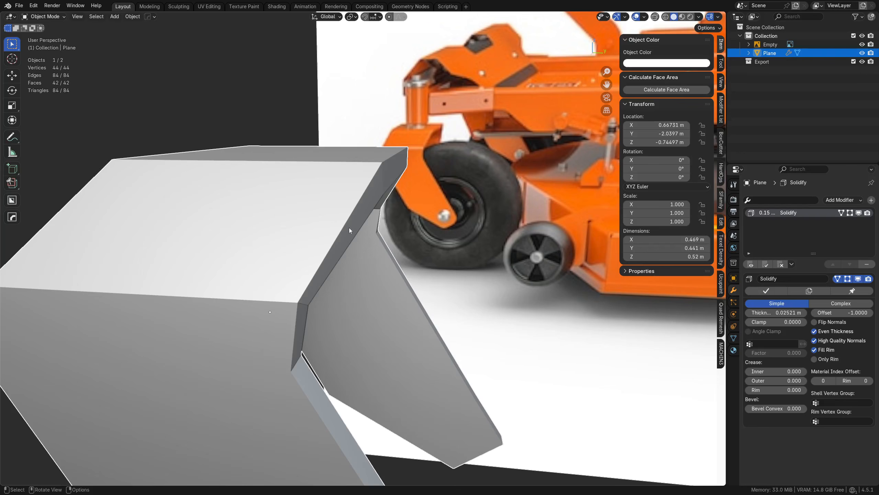
Compare the thickened fork with the side reference image and apply the Solidify modifier
middle_drag(349, 227, 402, 364)
shift+middle_drag(398, 312, 468, 367)
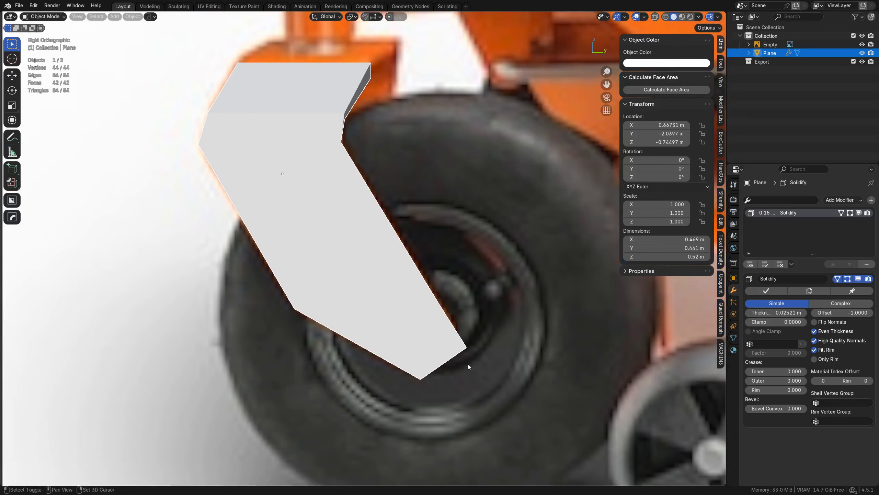
key(alt+z)
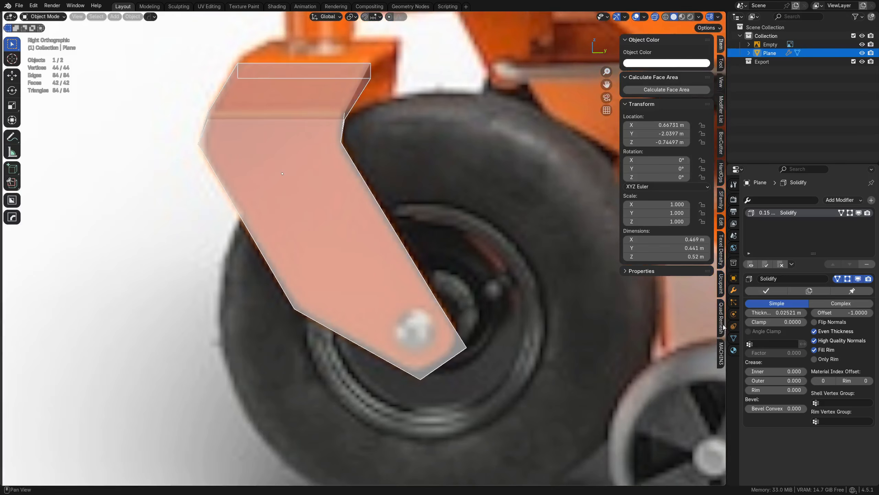
click(766, 290)
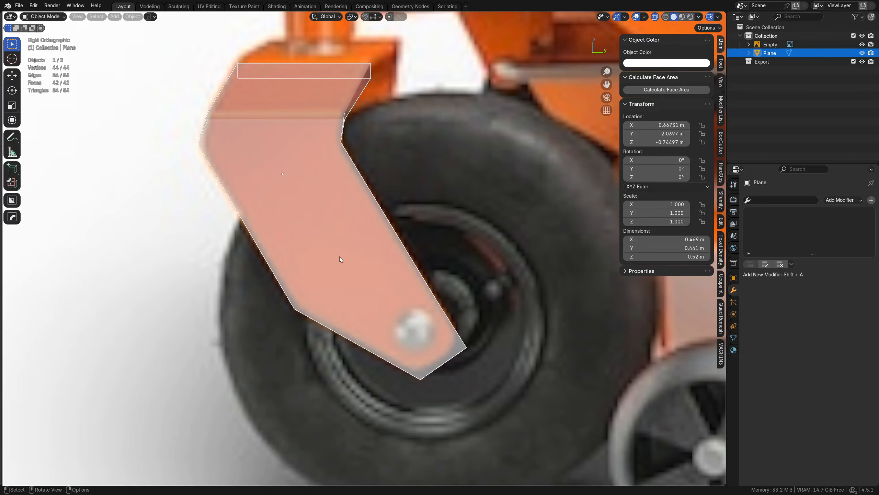
shift+middle_drag(305, 255, 419, 307)
key(alt+z)
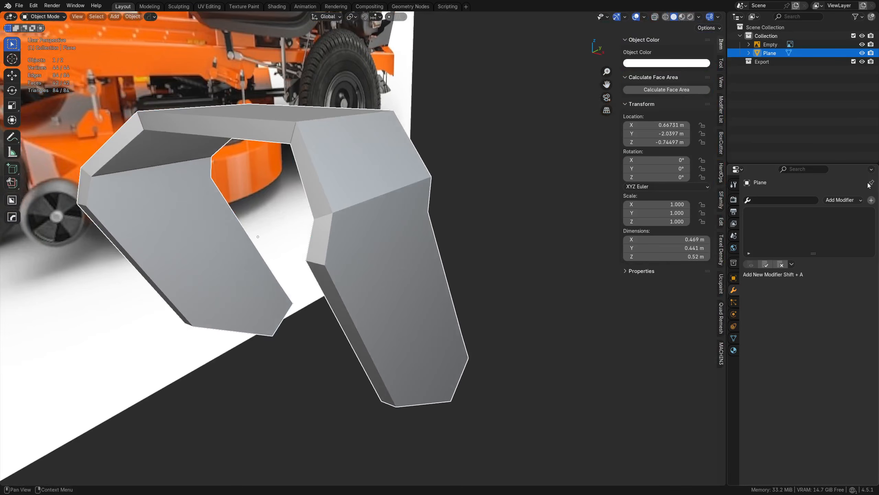
Add a TurboSmooth modifier to the fork and set its Auto Smooth angle to 180°
click(872, 200)
mouse_move(826, 279)
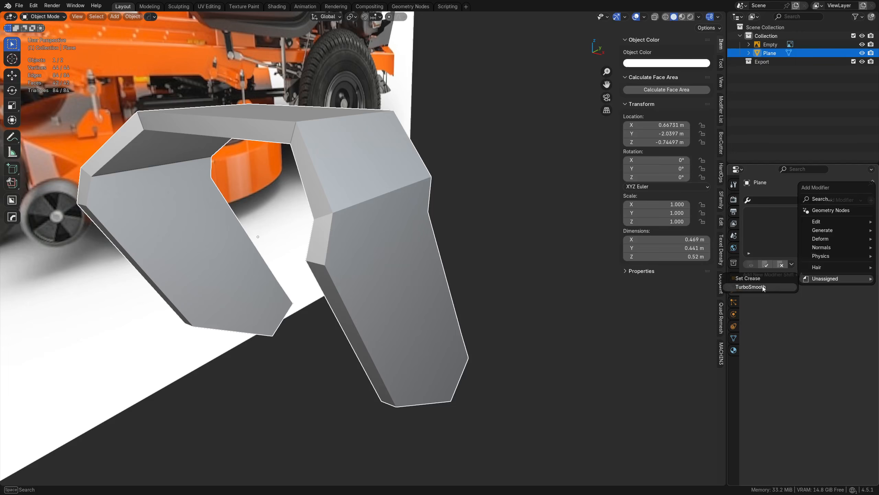
click(751, 287)
shift+middle_drag(397, 210, 444, 251)
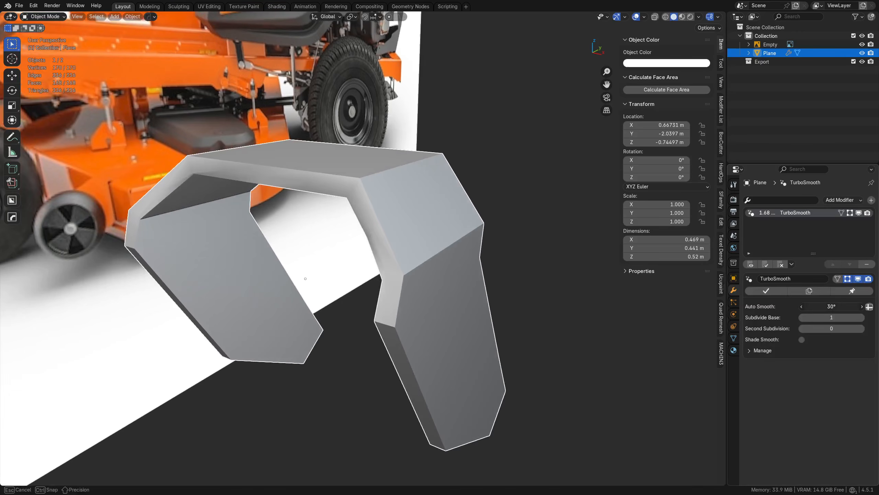
mouse_move(832, 307)
mouse_down()
mouse_move(849, 306)
mouse_move(819, 307)
mouse_up()
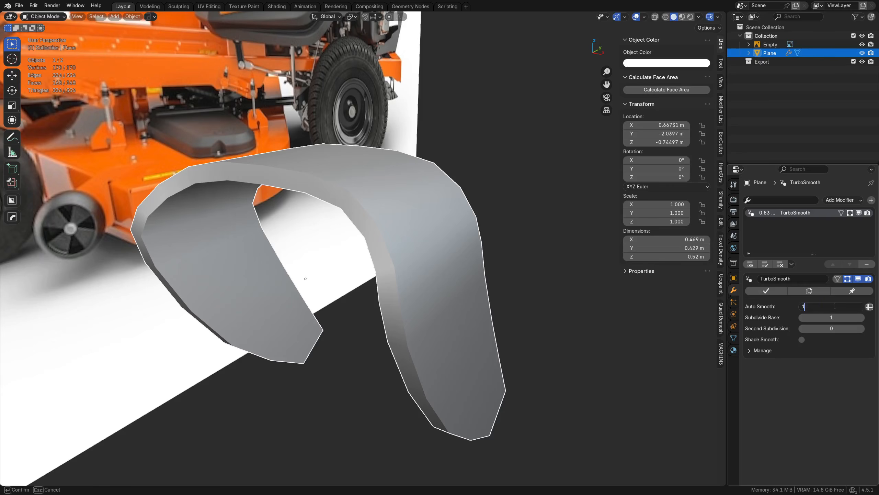
key(Return)
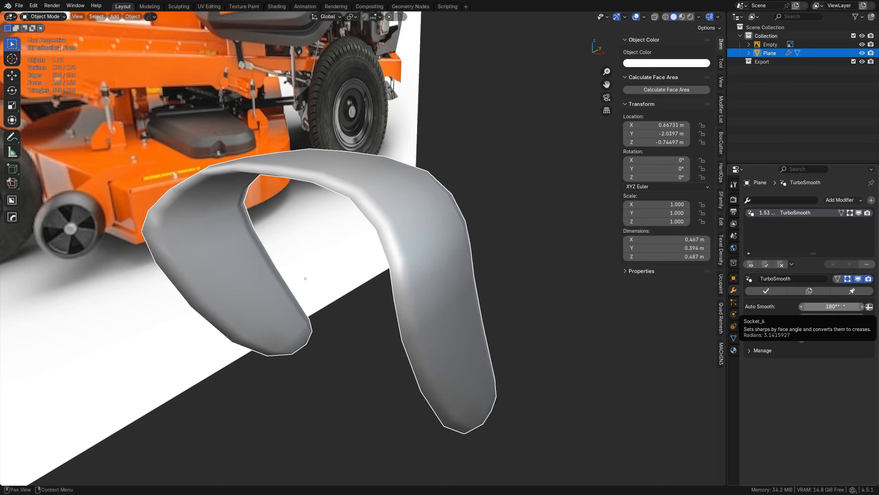
Select the faces along the fork's narrow rim and set edge sharpness by angle at 30°
key(Tab)
click(391, 280)
middle_drag(392, 280, 460, 293)
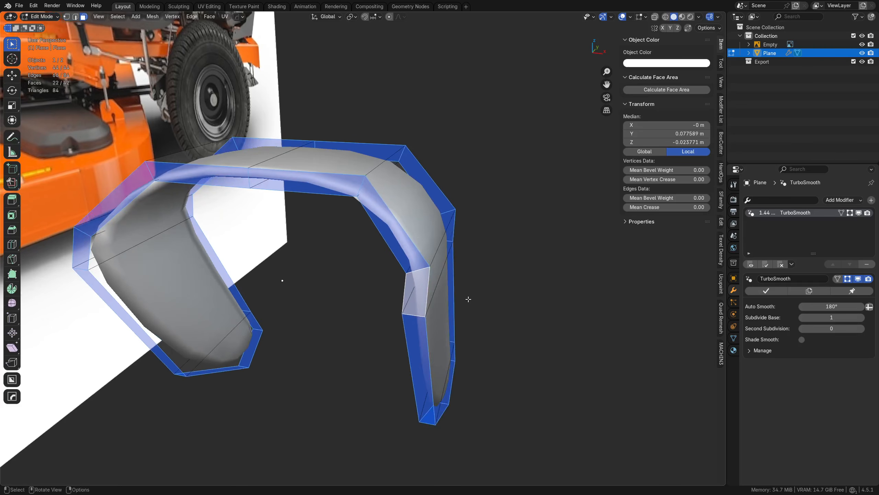
middle_drag(321, 115, 366, 125)
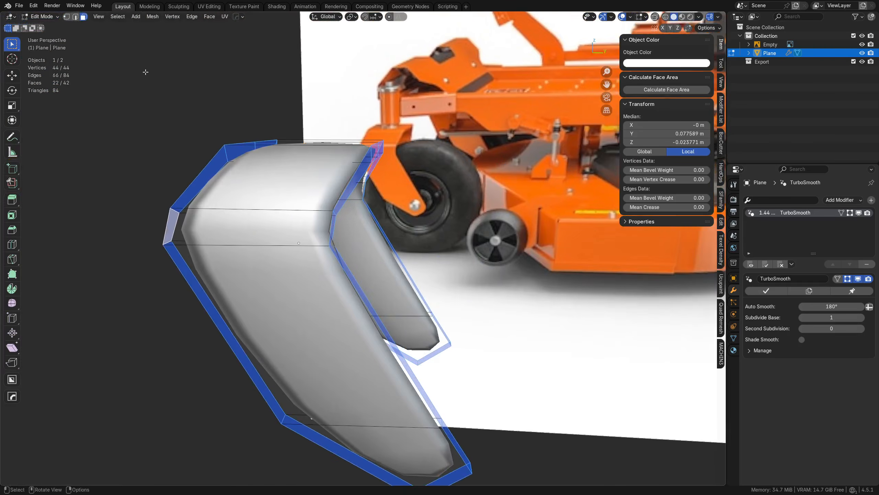
click(191, 16)
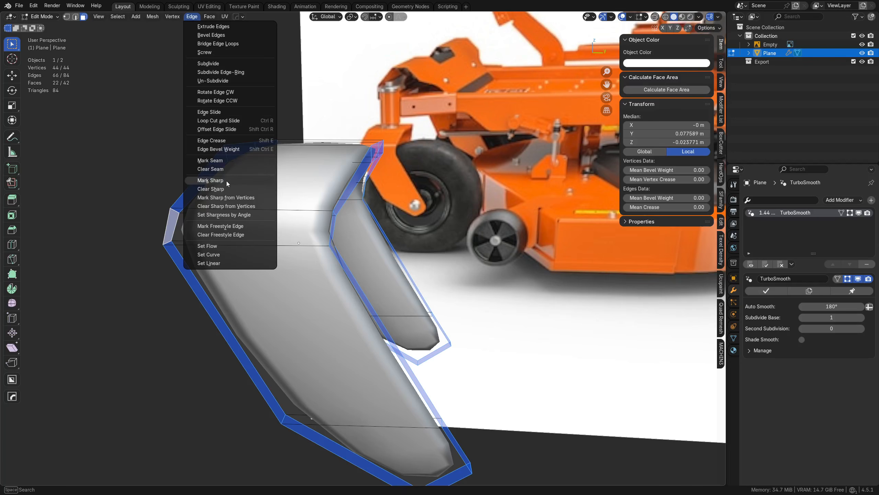
click(232, 215)
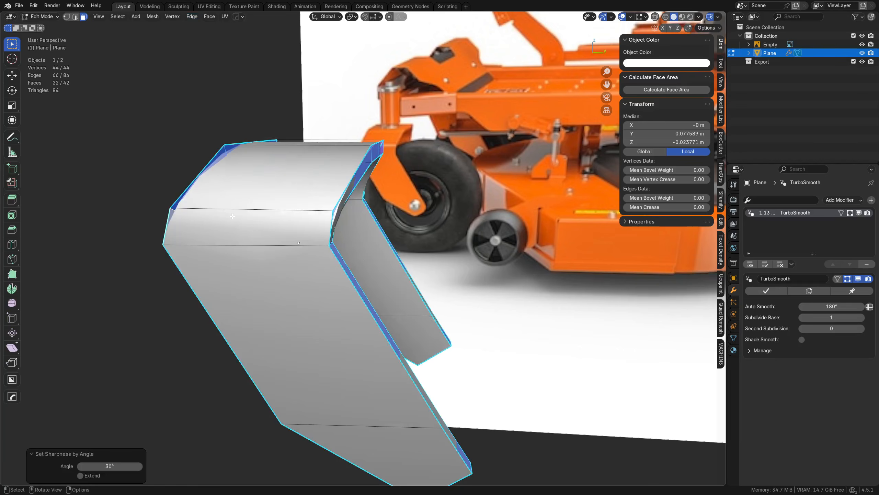
Examine the fork's sharp rim edges and smoothed upper bends from several angles
middle_drag(232, 216, 410, 263)
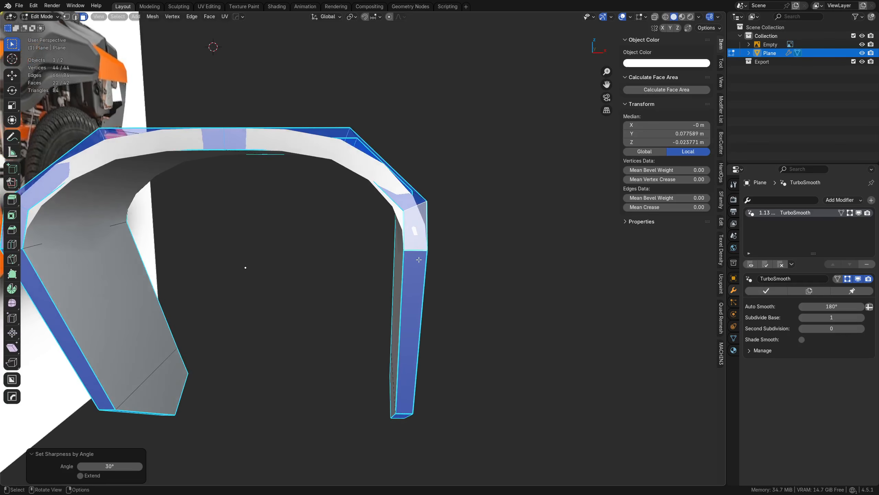
click(491, 277)
middle_drag(491, 277, 438, 298)
key(ctrl+z)
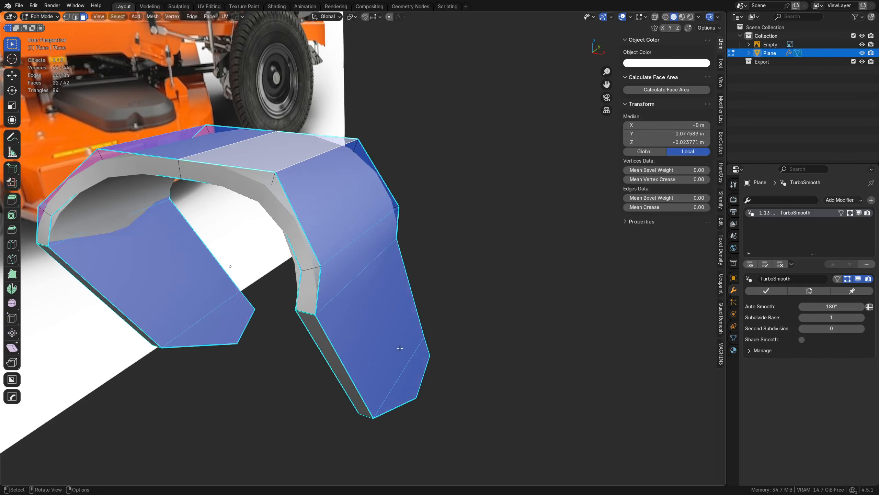
middle_drag(400, 348, 451, 312)
middle_drag(286, 206, 346, 212)
key(alt+z)
key(Tab)
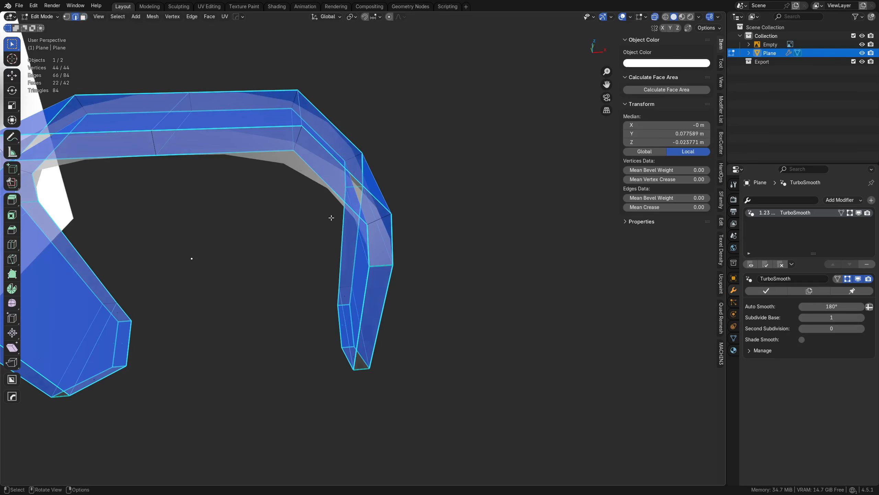
key(alt+z)
shift+middle_drag(306, 152, 320, 188)
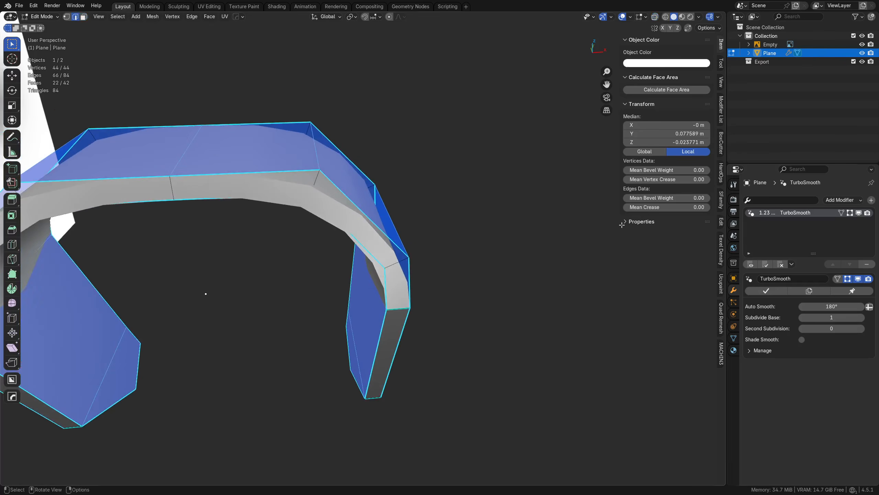
Turn off the TurboSmooth display in edit mode and sharpen the edge loop between the top plate and one slanted section
click(849, 281)
key(a)
key(a)
alt+click(315, 182)
right_click(381, 215)
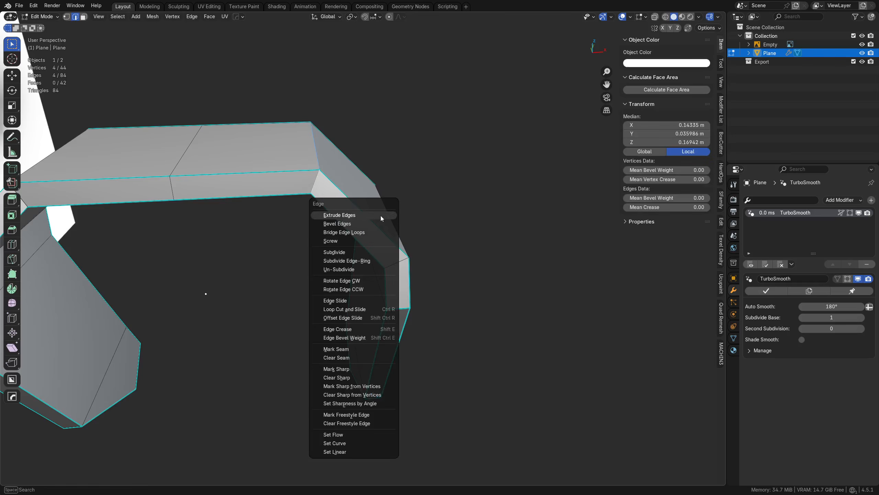
click(356, 369)
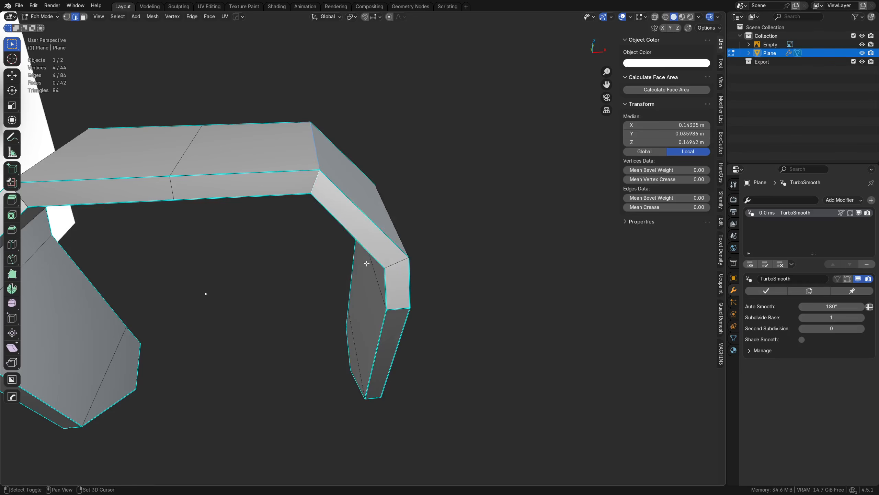
key(2)
middle_drag(406, 249, 350, 241)
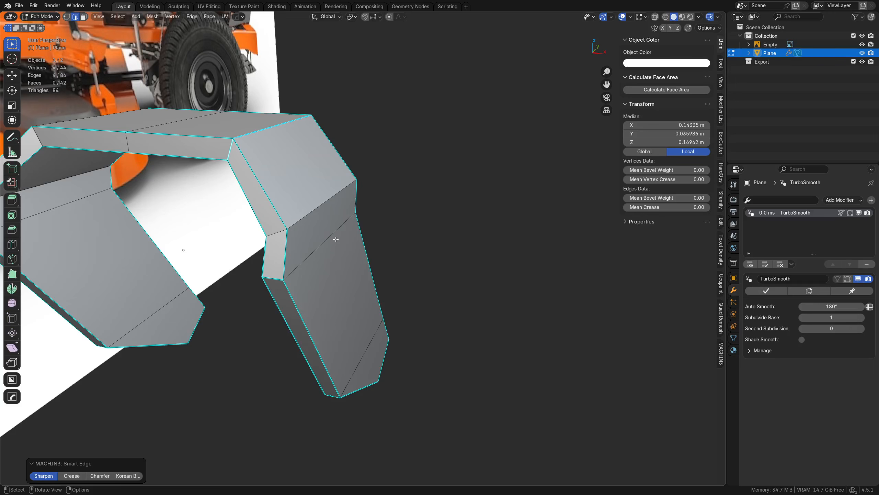
key(q)
key(Escape)
Set the TurboSmooth modifier's Subdivide Base and Second Subdivision to 2 while checking the fork against the side reference
middle_drag(322, 247, 243, 239)
key(alt+z)
shift+middle_drag(407, 361, 398, 337)
key(Tab)
click(402, 311)
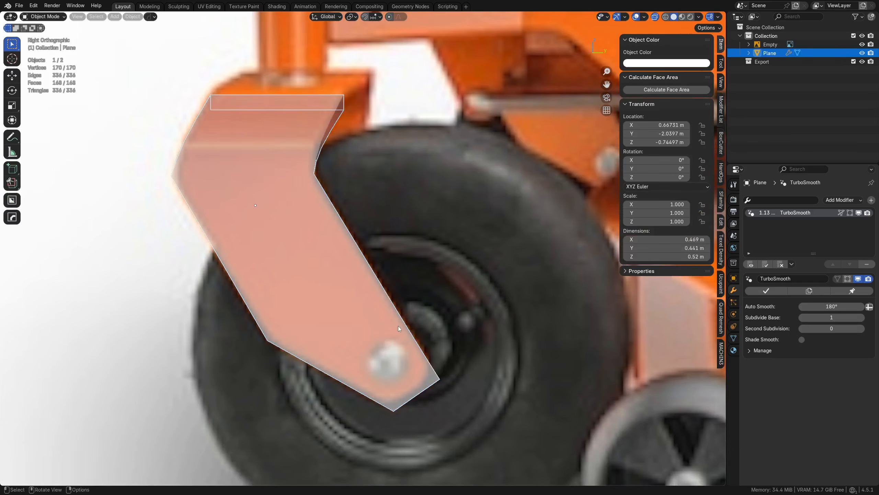
click(862, 329)
click(863, 329)
click(862, 319)
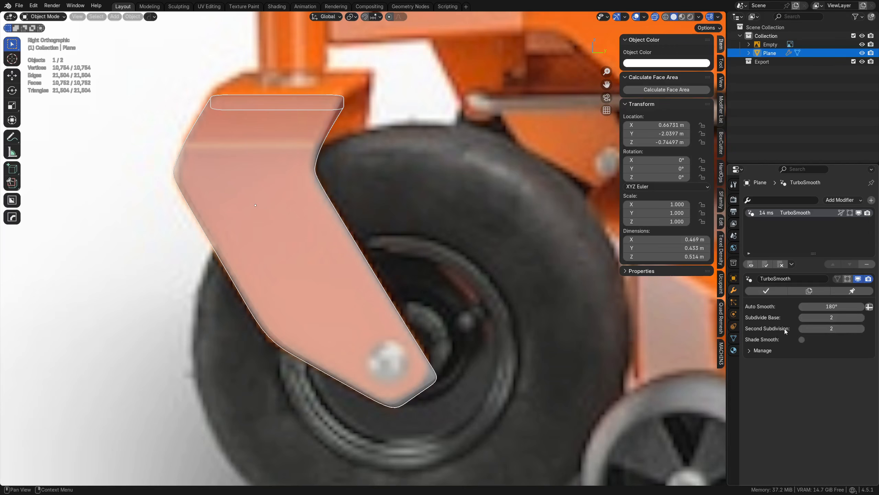
shift+middle_drag(415, 348, 425, 347)
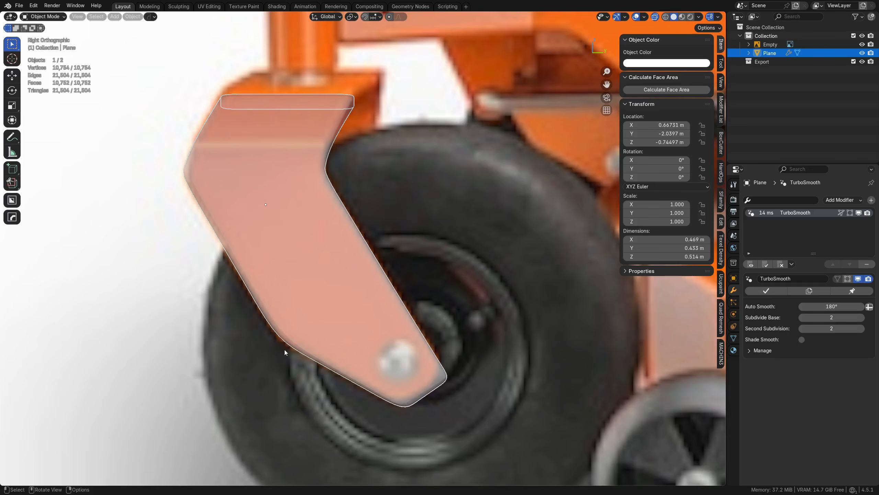
Dissolve the lower cross edge on the rear rim of one fork leg
key(Tab)
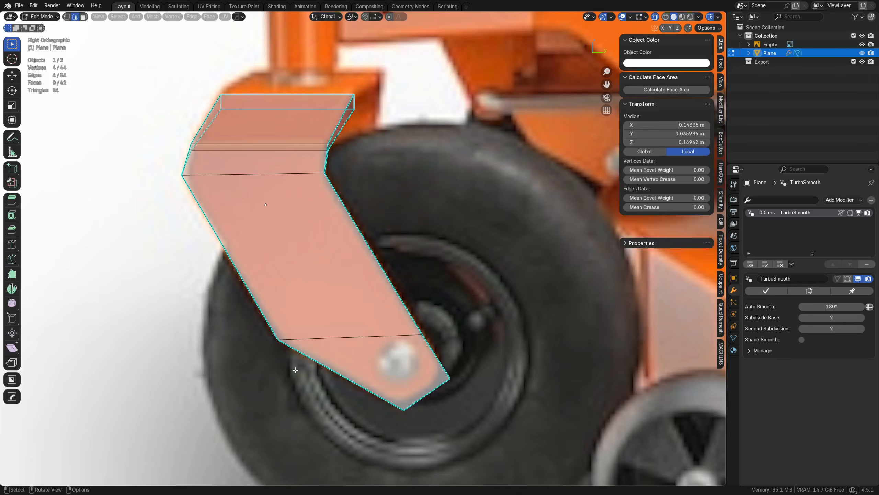
key(Tab)
click(346, 356)
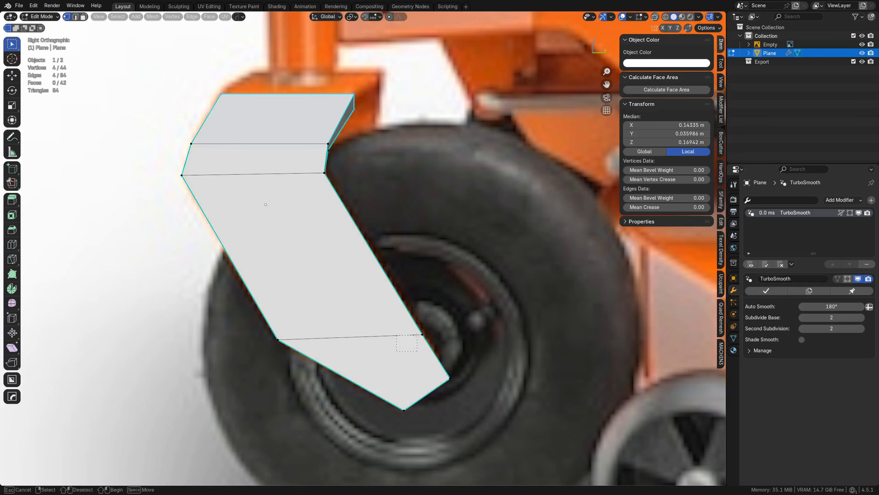
click(435, 329)
key(alt+z)
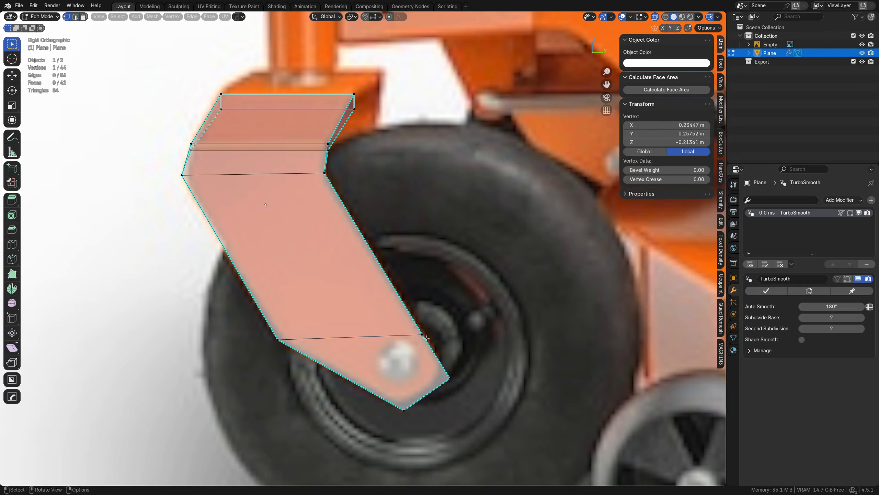
key(alt+z)
key(2)
middle_drag(427, 338, 400, 346)
click(401, 348)
key(ctrl+x)
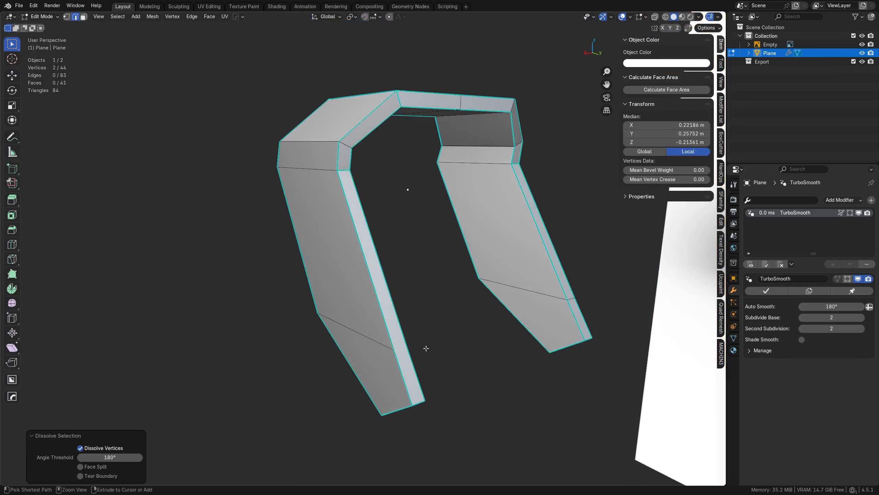
Dissolve the lower cross edges on the outer and inner faces of the same fork leg
click(379, 347)
key(ctrl+x)
middle_drag(502, 354, 376, 340)
click(375, 340)
key(ctrl+x)
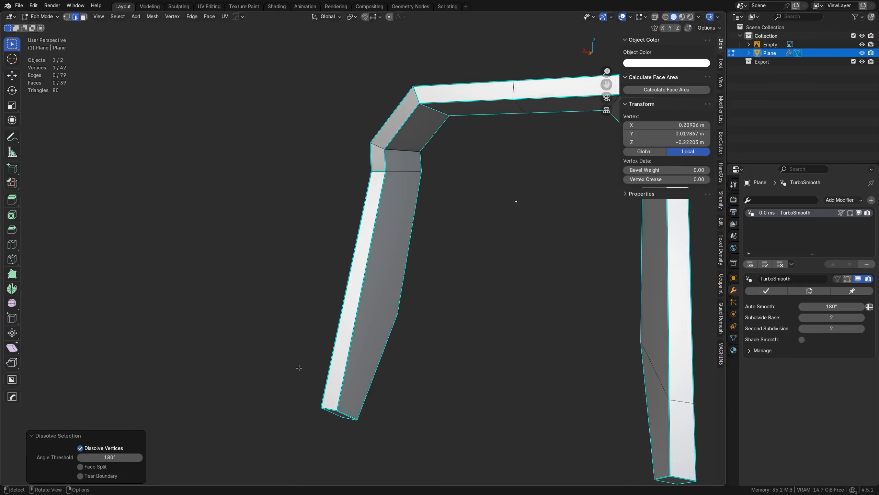
middle_drag(299, 367, 318, 358)
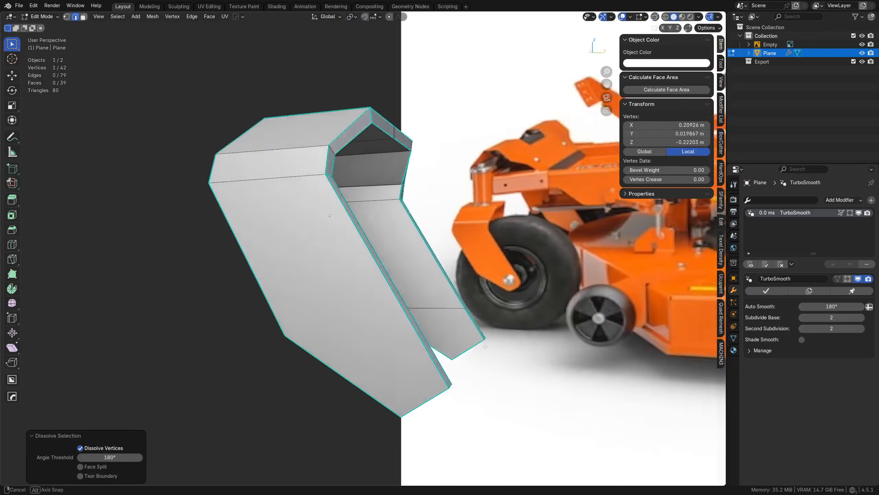
Dissolve the lower cross edges on the outer and inner faces of the opposite fork leg
key(alt+z)
drag(341, 343, 351, 329)
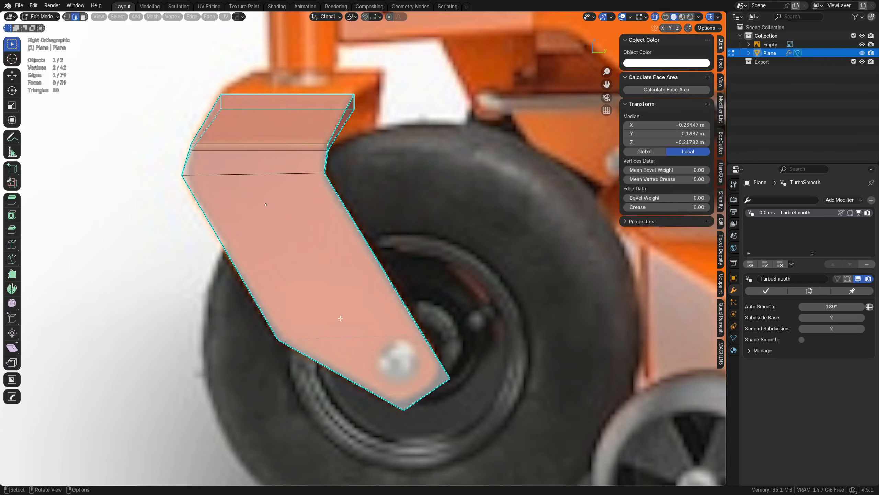
key(ctrl+x)
middle_drag(353, 332, 502, 340)
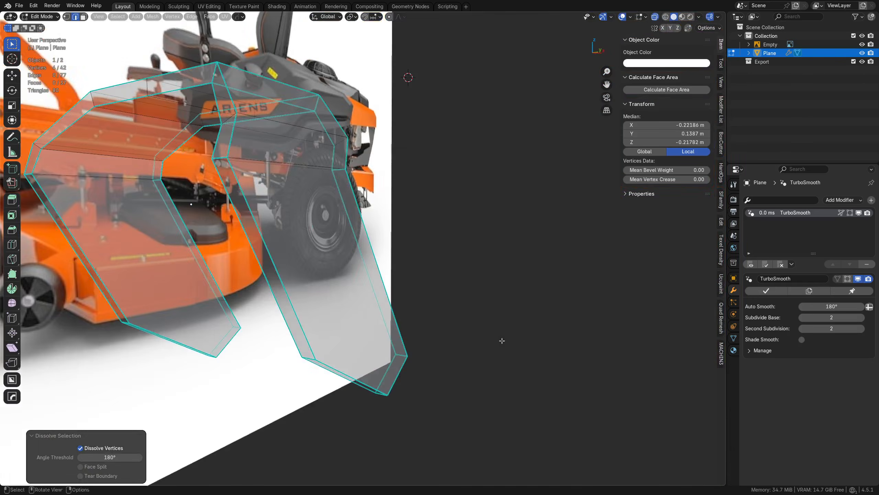
Remove the negative-X half of the fork with MACHIN3 Symmetrize, keeping the positive-X side
key(a)
scroll(309, 308, down, 4)
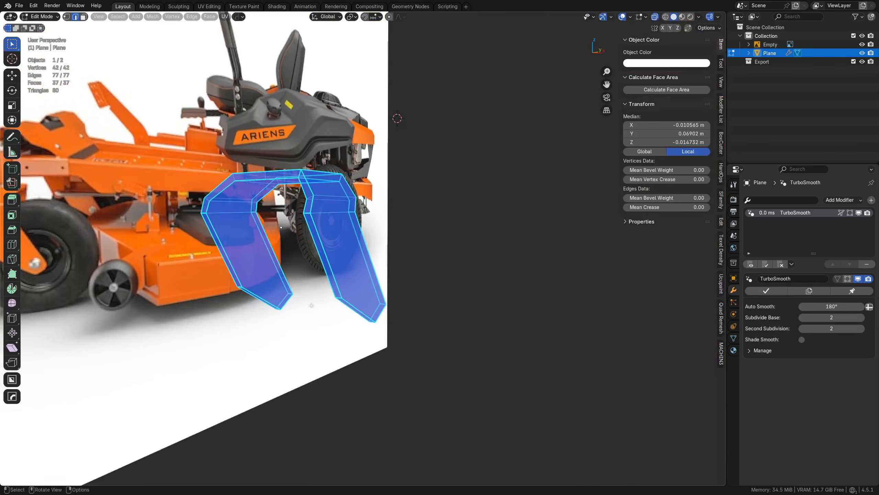
middle_drag(309, 308, 423, 330)
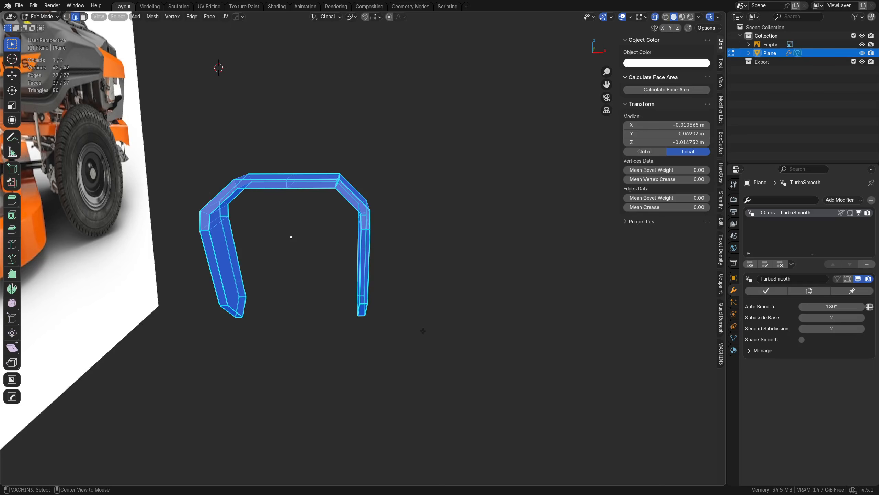
key(alt+x)
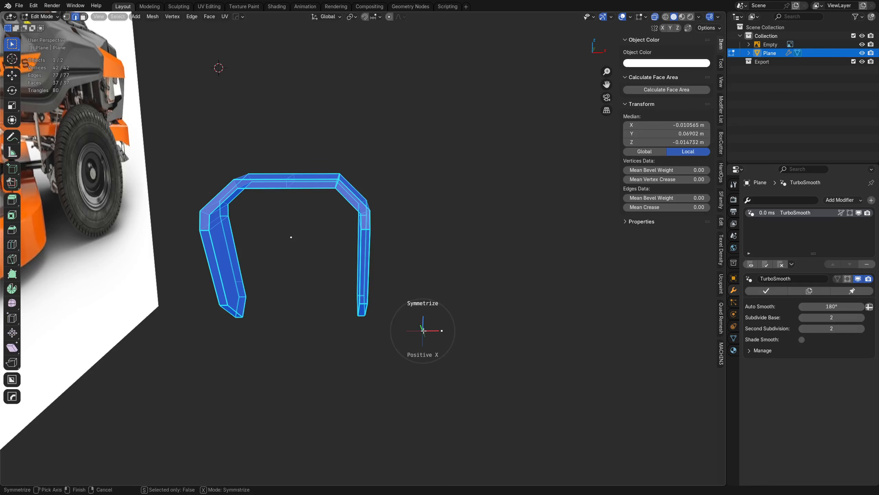
click(424, 330)
Knife-cut across the lower fork leg from its lower front corner to the opposite rim, above the wheel bolt
key(KP_3)
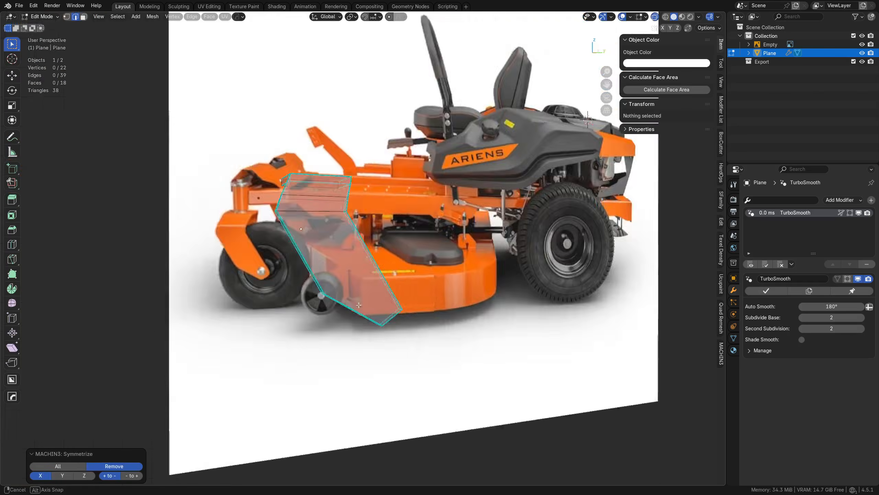
scroll(294, 353, up, 6)
key(k)
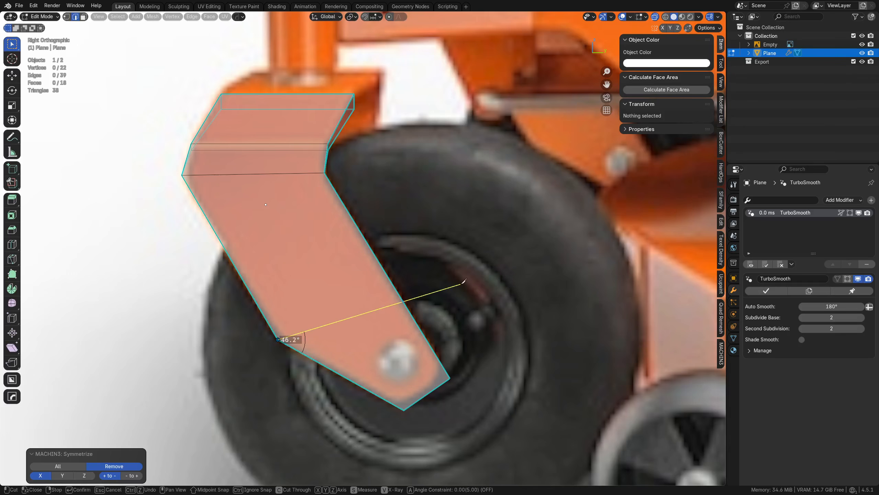
click(465, 281)
key(Return)
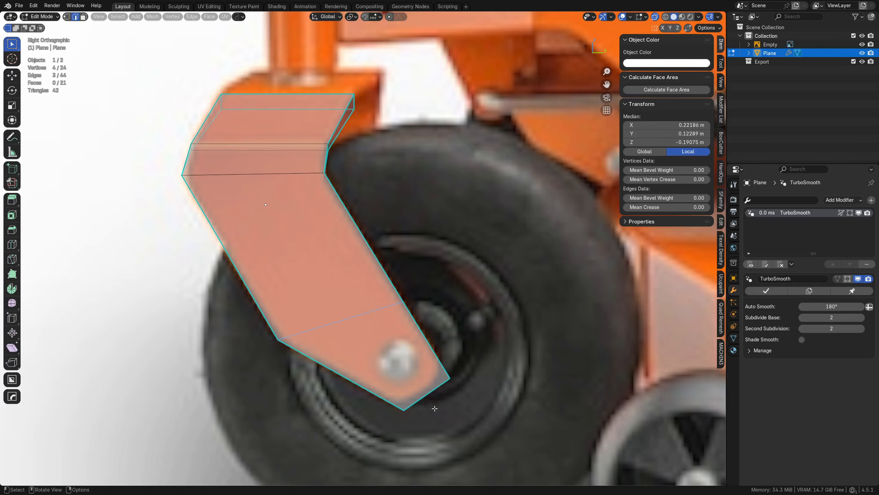
shift+middle_drag(435, 408, 414, 356)
shift+middle_drag(342, 311, 366, 354)
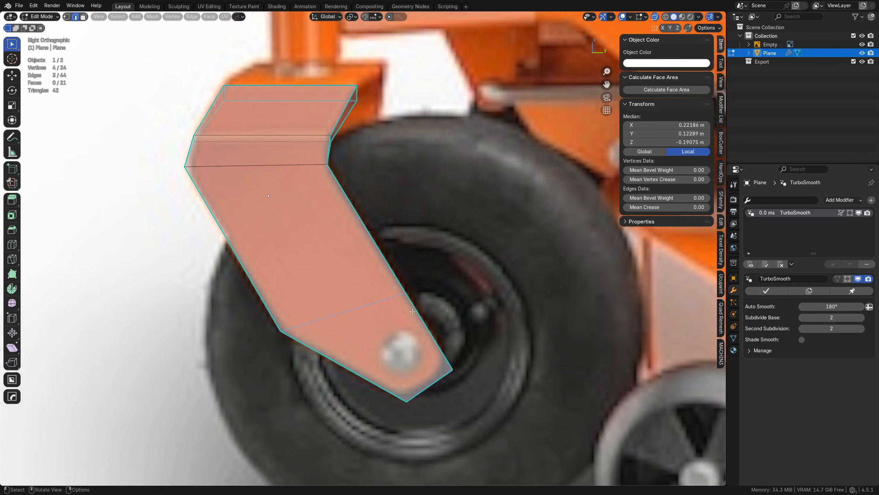
shift+middle_drag(405, 398, 415, 384)
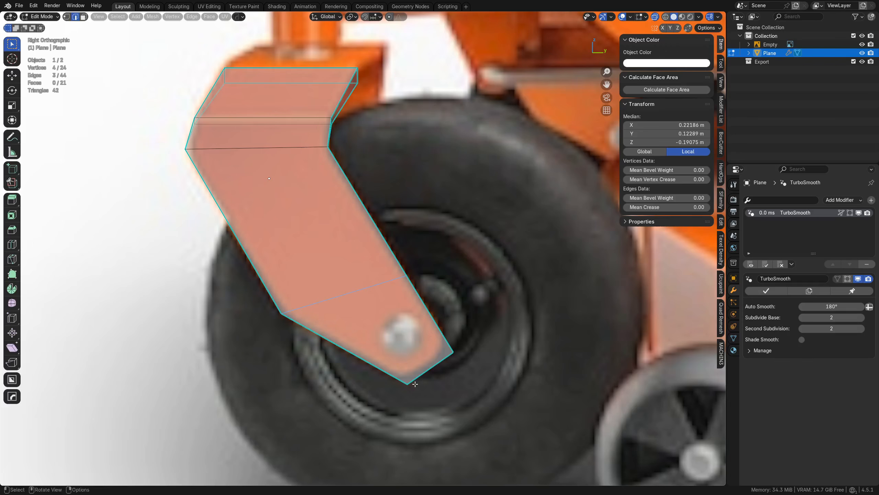
Mark the knife-cut edges across the lower leg as sharp and check the smoothed fork
middle_drag(336, 369, 398, 362)
right_click(414, 329)
key(Escape)
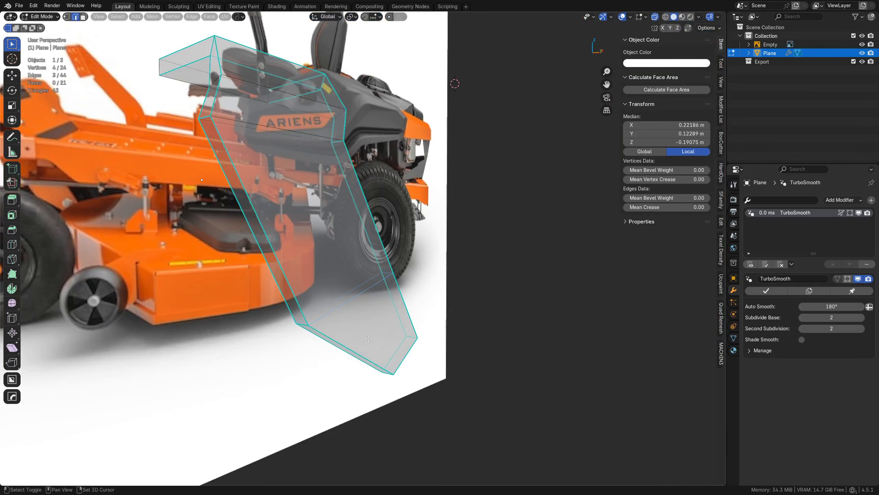
key(shift+2)
key(Tab)
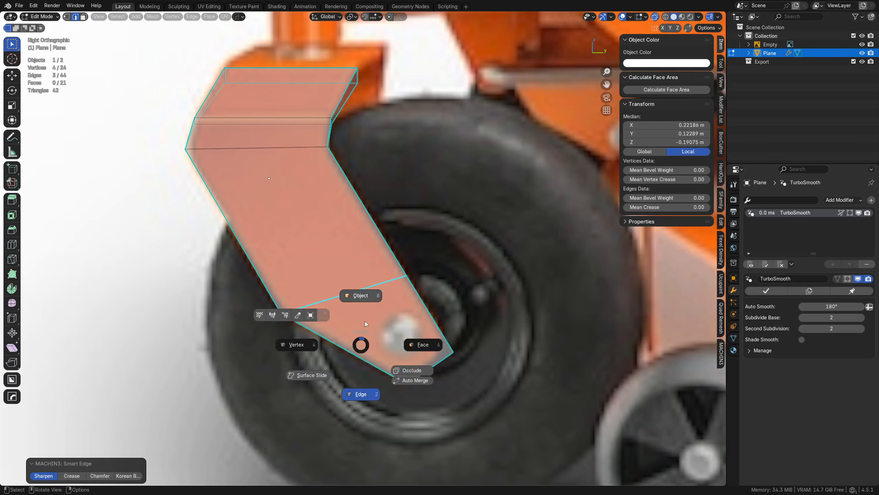
click(319, 329)
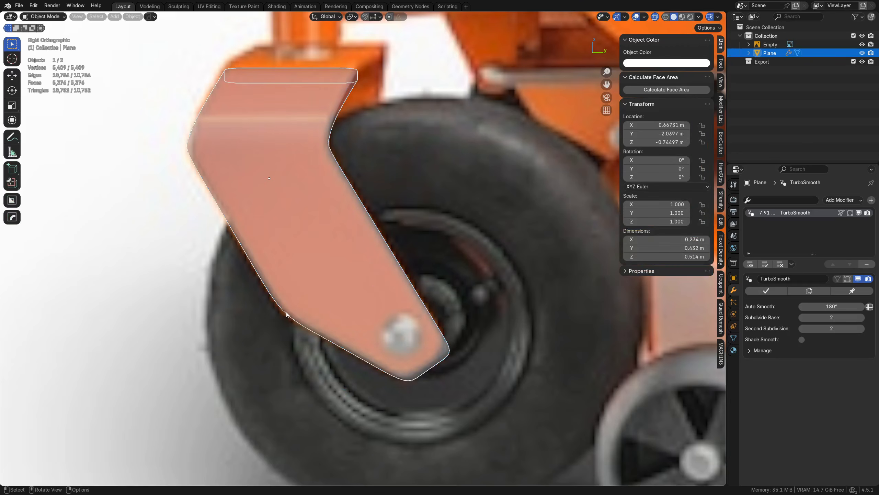
Try a TurboSmooth Subdivide Base of 3, and return it to 2
shift+middle_drag(287, 312, 299, 321)
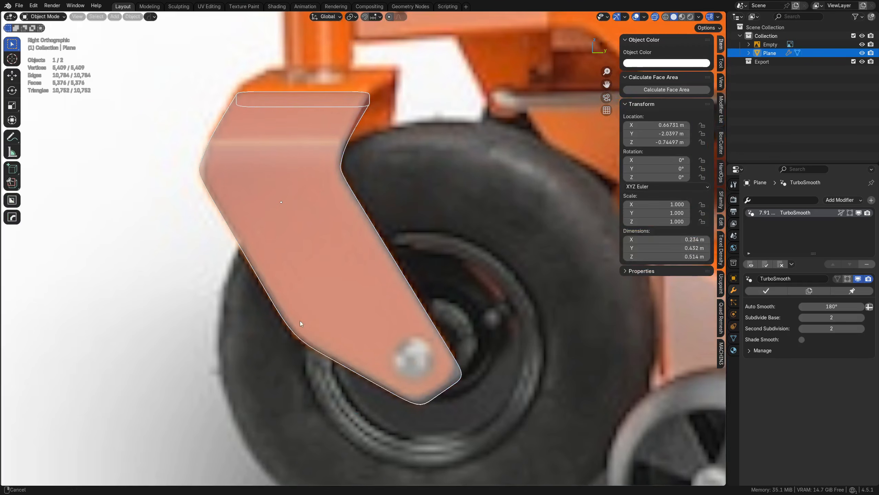
click(862, 318)
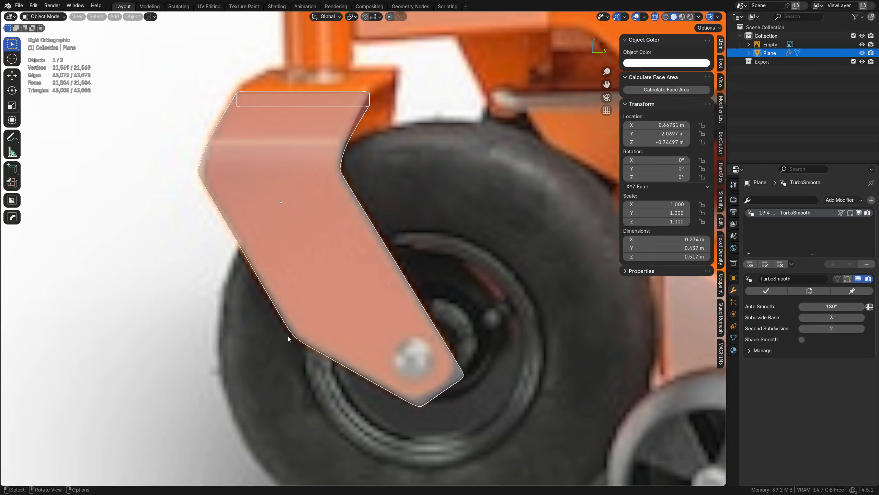
click(803, 317)
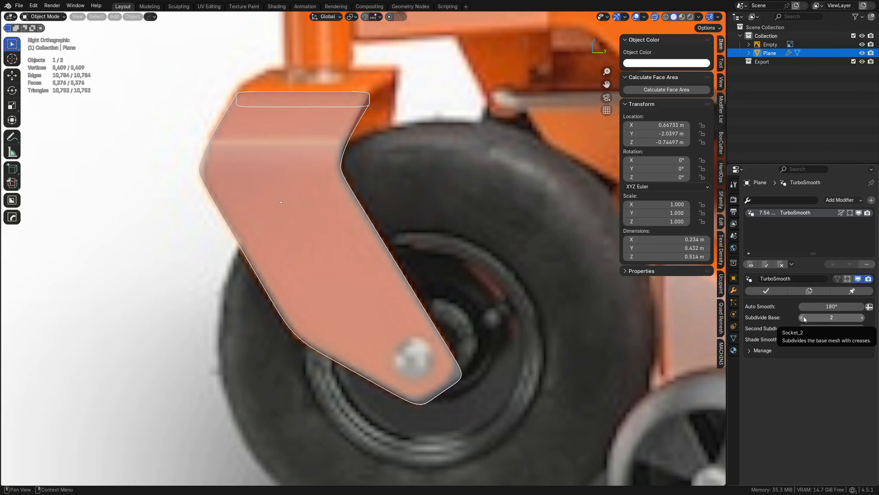
Clear the sharp mark from the lower cut edges and bevel them by 0.0175 m with two segments
shift+middle_drag(426, 419, 417, 371)
key(Tab)
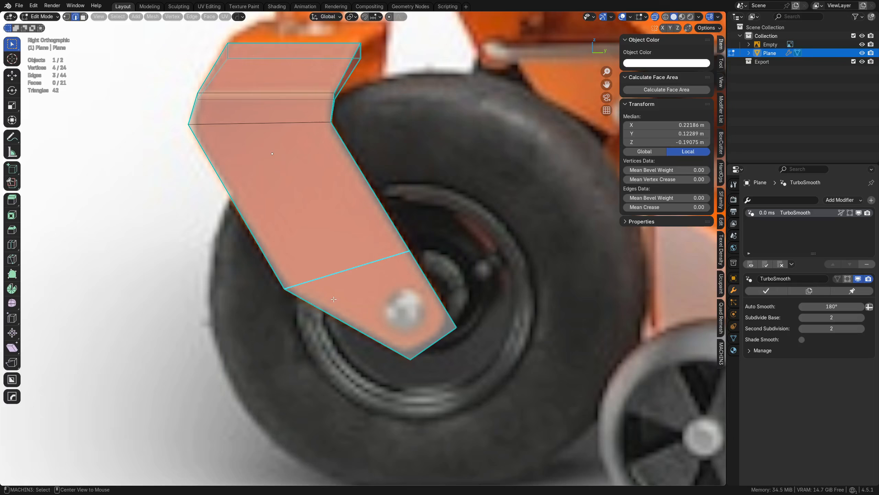
middle_drag(325, 288, 330, 287)
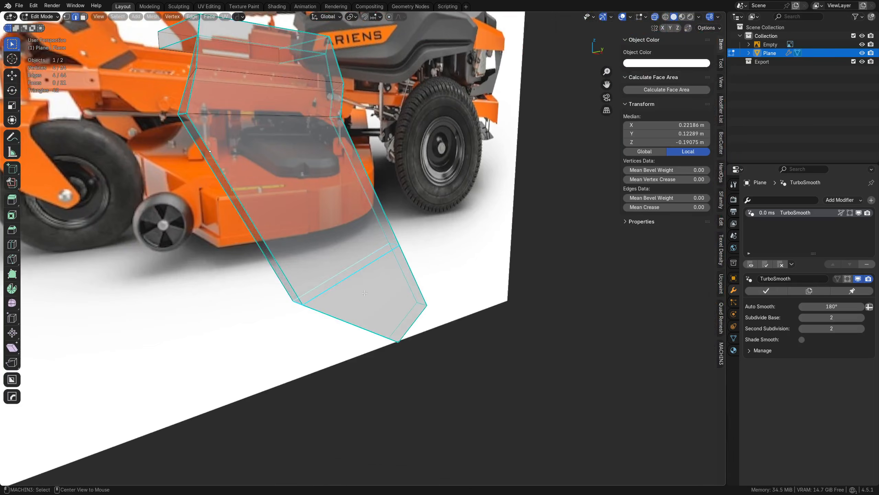
key(alt+z)
key(2)
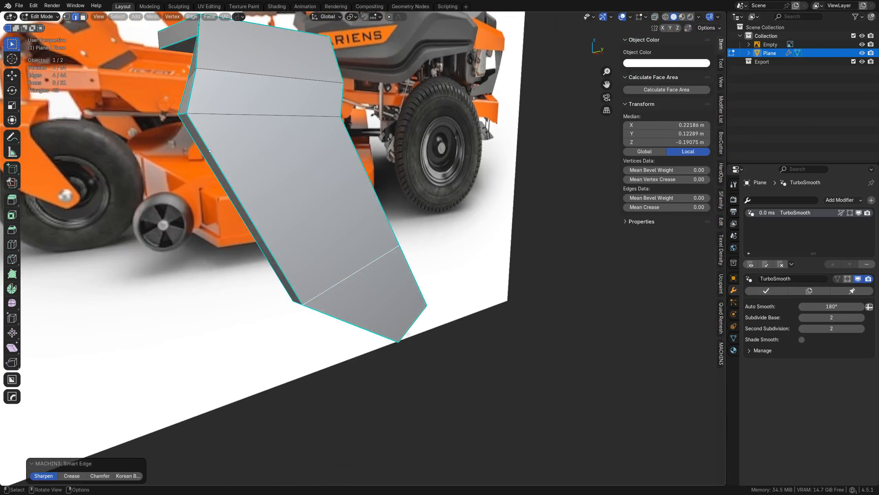
key(ctrl+b)
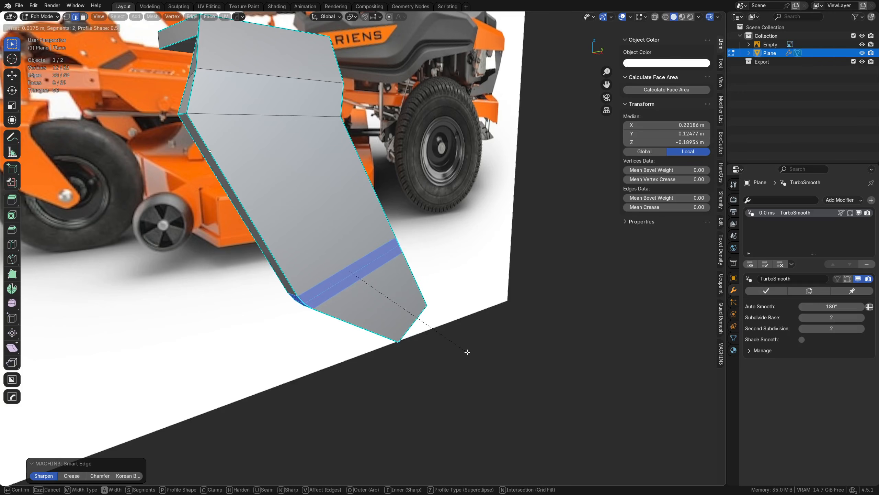
click(467, 352)
middle_drag(468, 352, 380, 335)
key(alt+z)
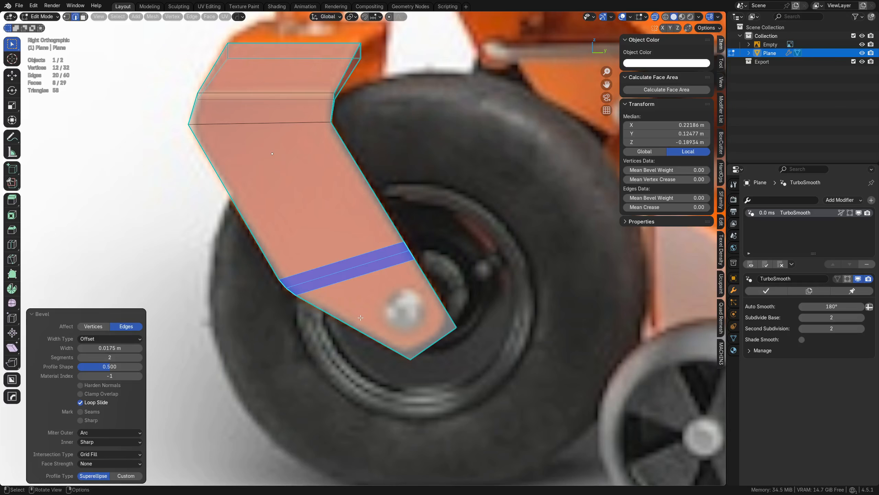
key(Tab)
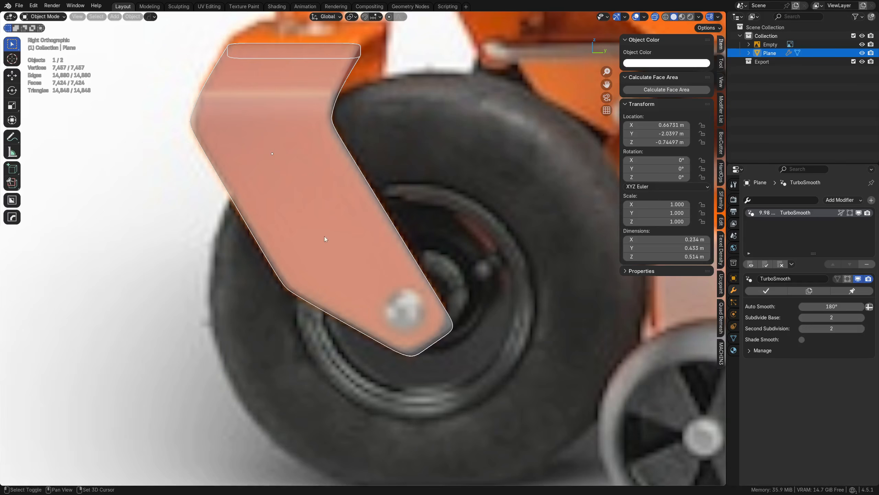
middle_drag(324, 236, 301, 239)
Bevel the edge loop at the leg's forward-most bend by 0.0197 m with two segments
key(alt+z)
key(Tab)
key(alt+z)
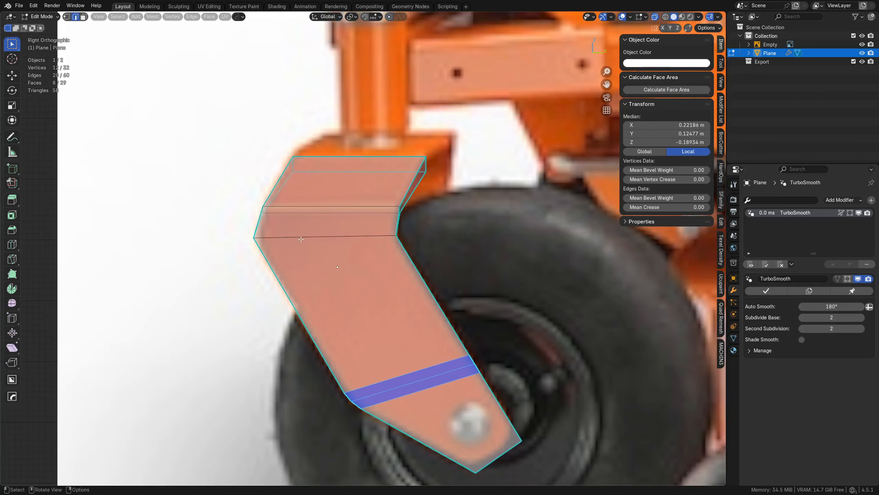
alt+click(301, 239)
key(ctrl+b)
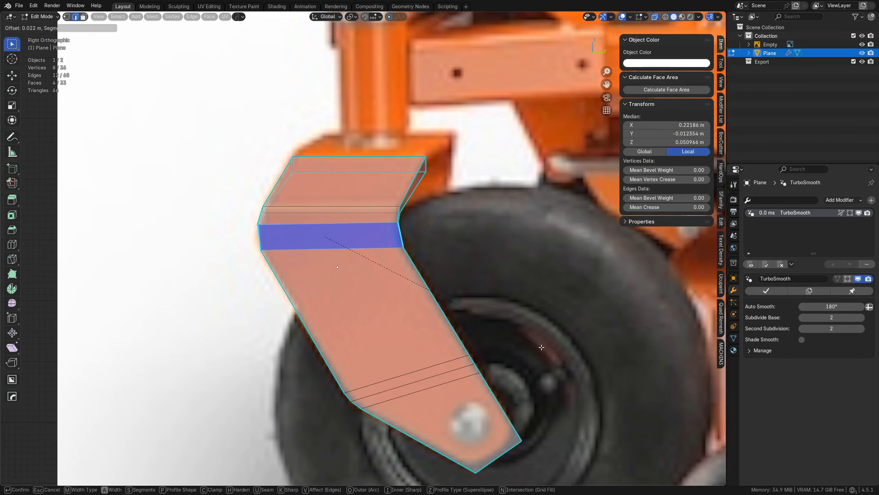
right_click(532, 346)
key(ctrl+b)
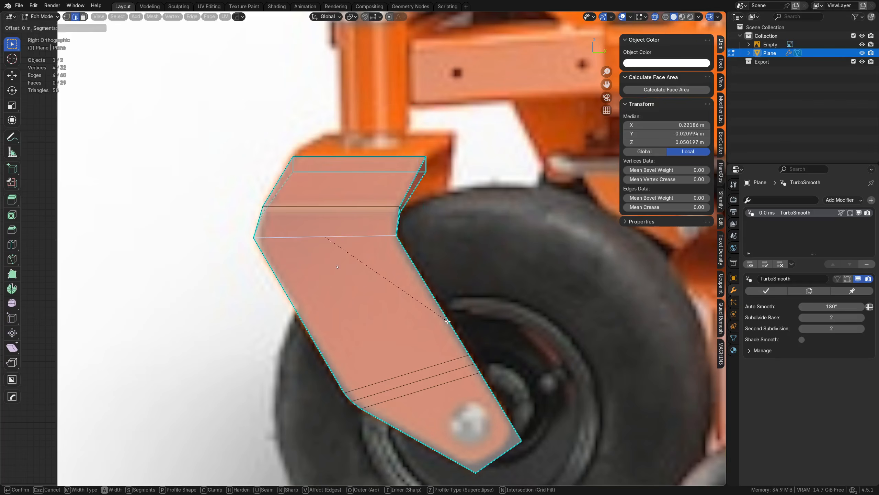
click(459, 329)
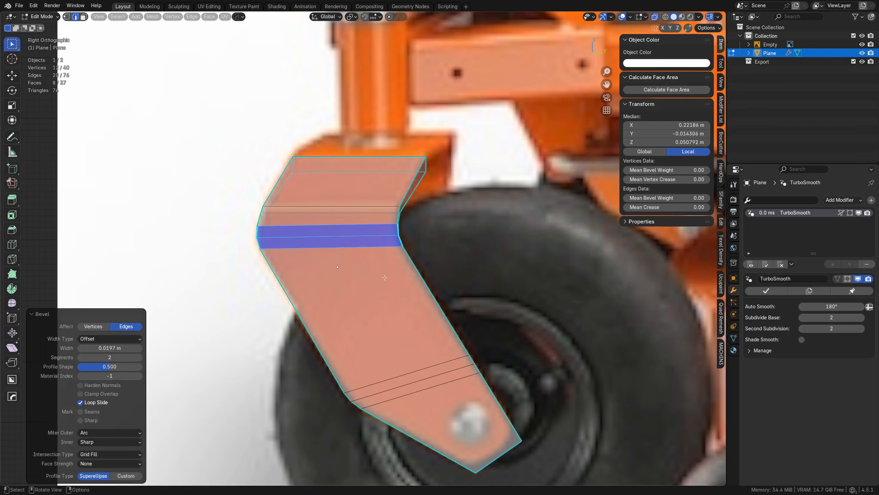
Mark the edge loop where the sloped shoulder meets the vertical leg as sharp
alt+middle_click(333, 209)
middle_drag(337, 222, 494, 271)
key(alt+z)
middle_drag(395, 275, 351, 249)
alt+click(352, 248)
scroll(334, 250, up, 3)
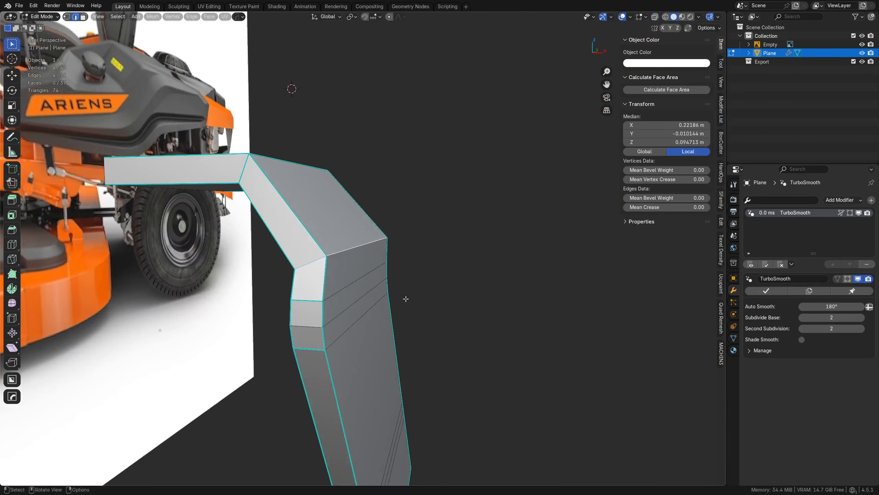
key(Tab)
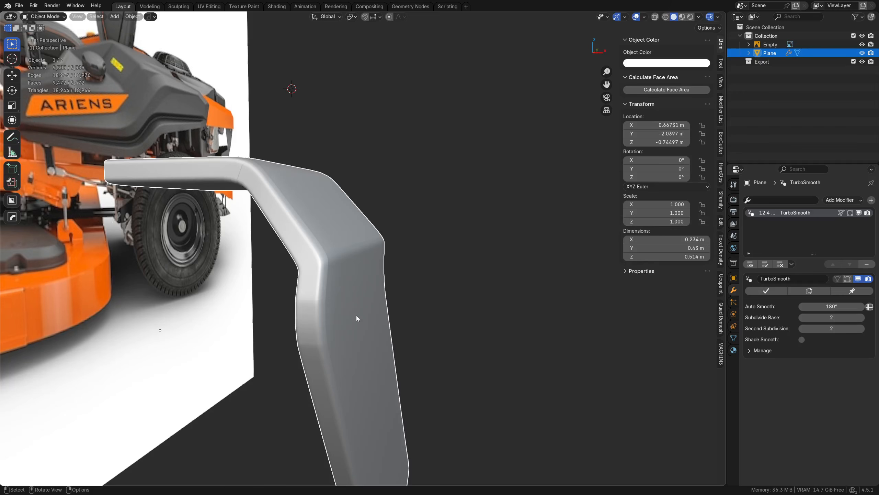
key(Tab)
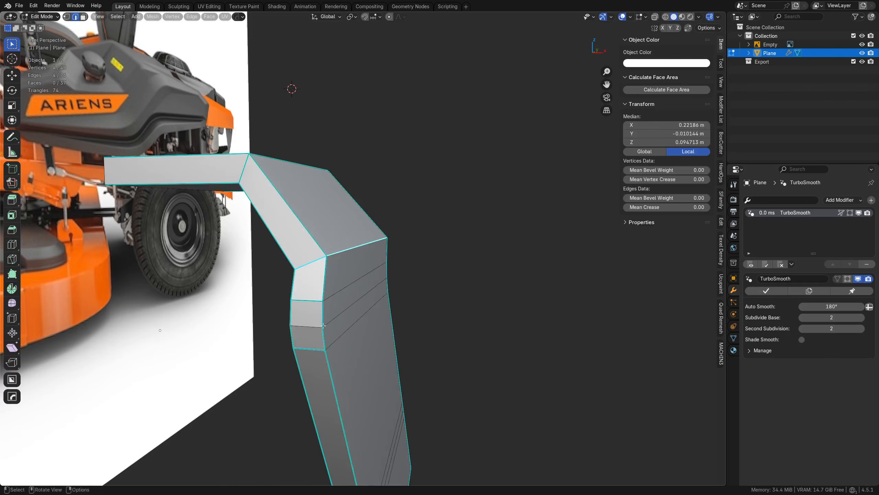
Clear the sharp marks from the two bevel edges on the leg's front rim and check the smoothed shape
click(312, 349)
shift+click(308, 301)
key(shift+2)
middle_drag(351, 349, 478, 338)
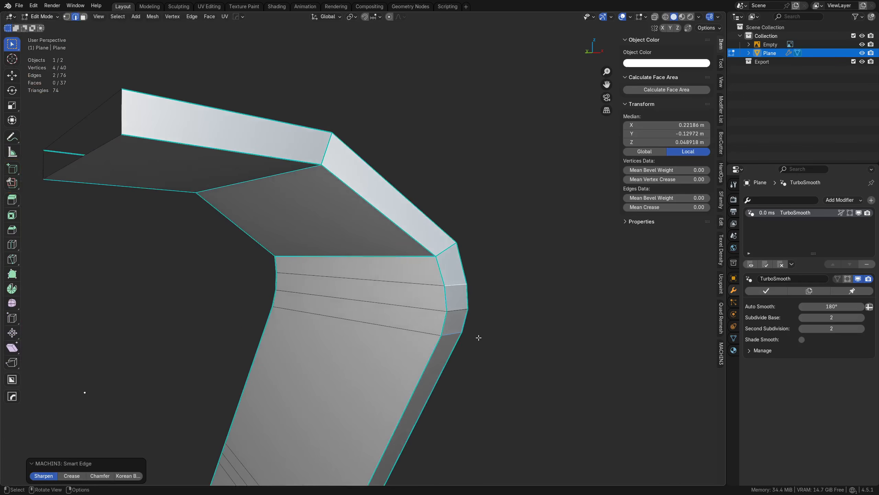
key(Tab)
middle_drag(498, 298, 218, 320)
middle_drag(380, 336, 458, 304)
key(Tab)
key(alt+z)
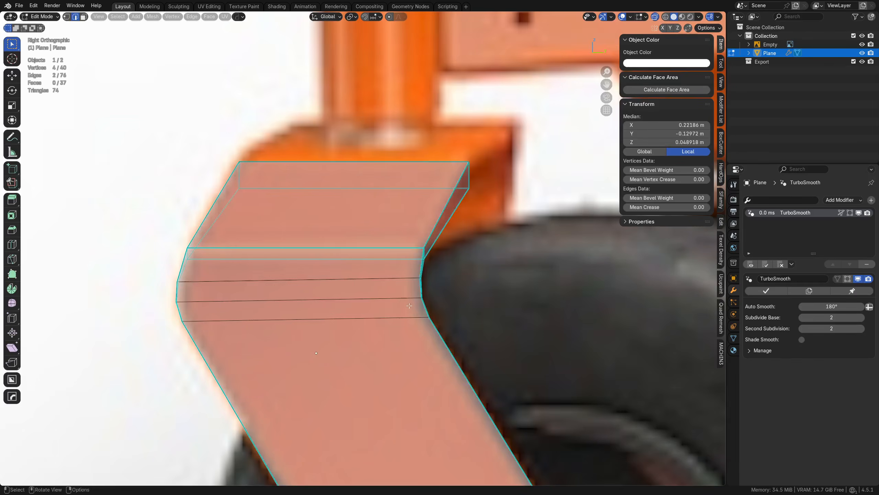
Try to bevel the bend between the fork's top plate and sloped shoulder by 0.0144 m with two segments
key(alt+z)
scroll(328, 308, down, 2)
middle_drag(328, 308, 474, 324)
middle_drag(322, 274, 408, 273)
key(Tab)
key(Escape)
alt+click(334, 233)
key(a)
key(a)
alt+click(333, 230)
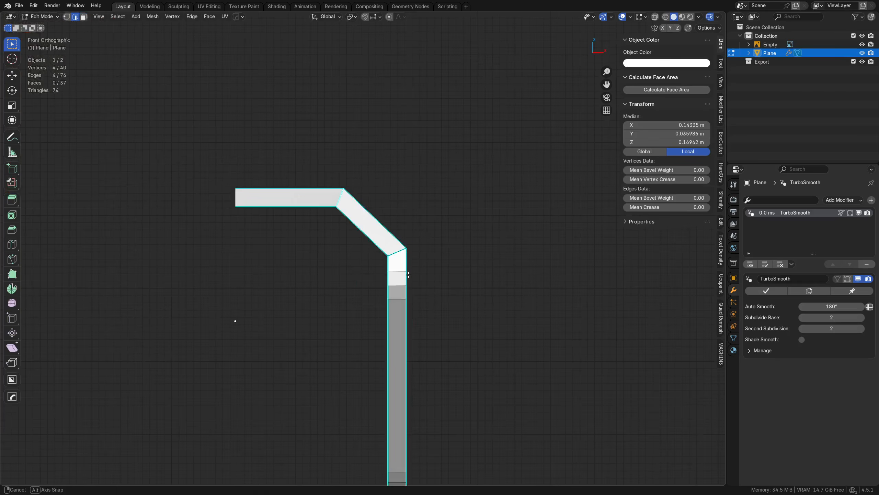
key(ctrl+b)
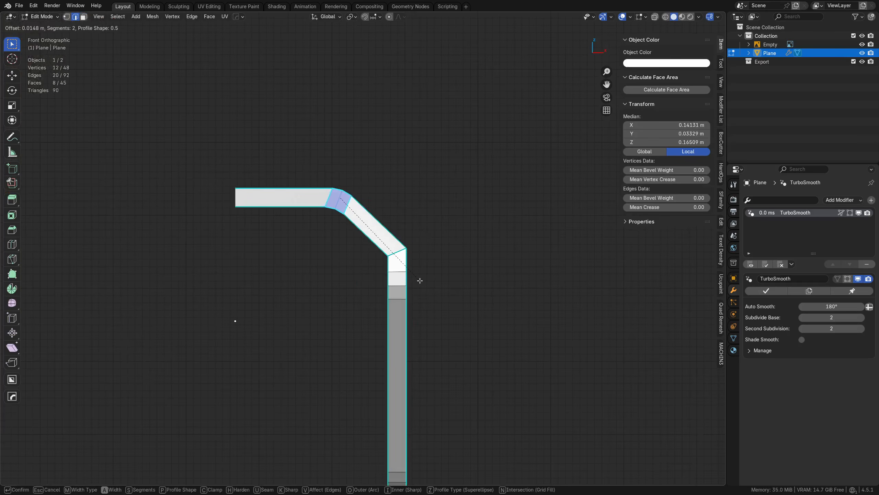
click(420, 280)
scroll(337, 206, up, 5)
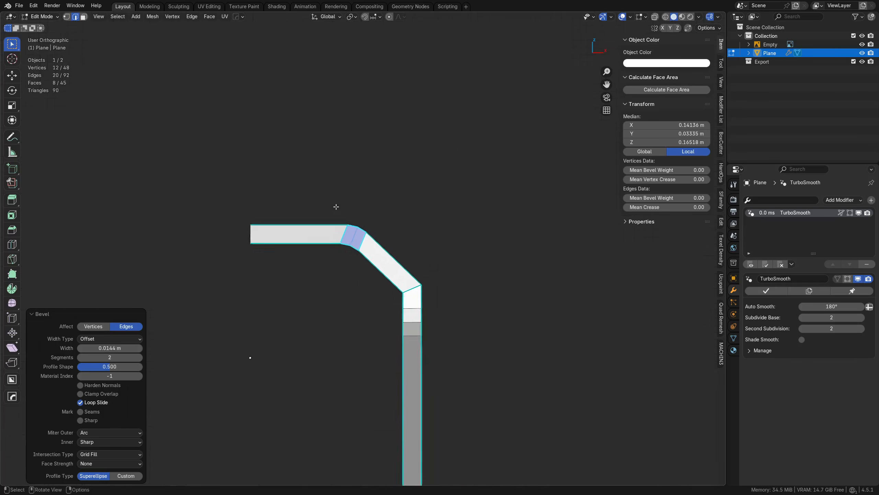
key(ctrl+z)
Knife-cut a support line on each side of the bend between the top plate and sloped shoulder
key(k)
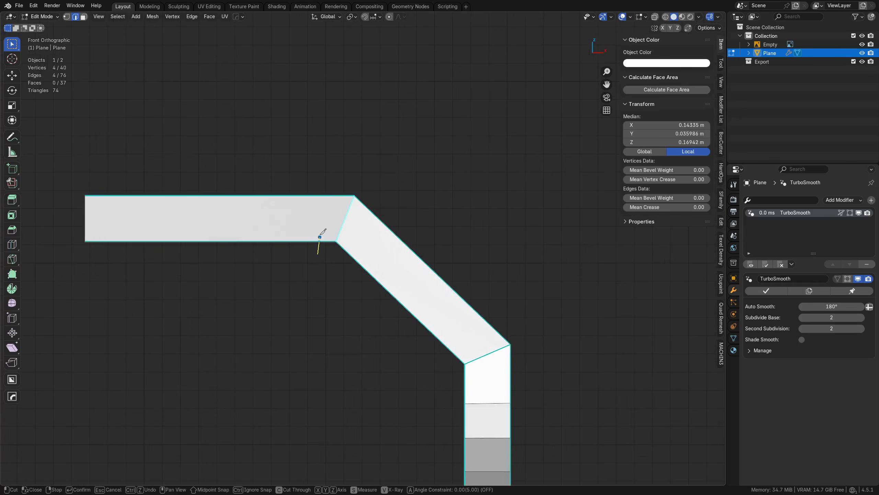
click(396, 207)
key(Return)
Bevel the edge loop at the top plate's bend by 100 percent with two segments, out to the support cuts
key(Tab)
click(392, 264)
middle_drag(393, 265, 429, 291)
key(ctrl+b)
key(m)
key(m)
key(m)
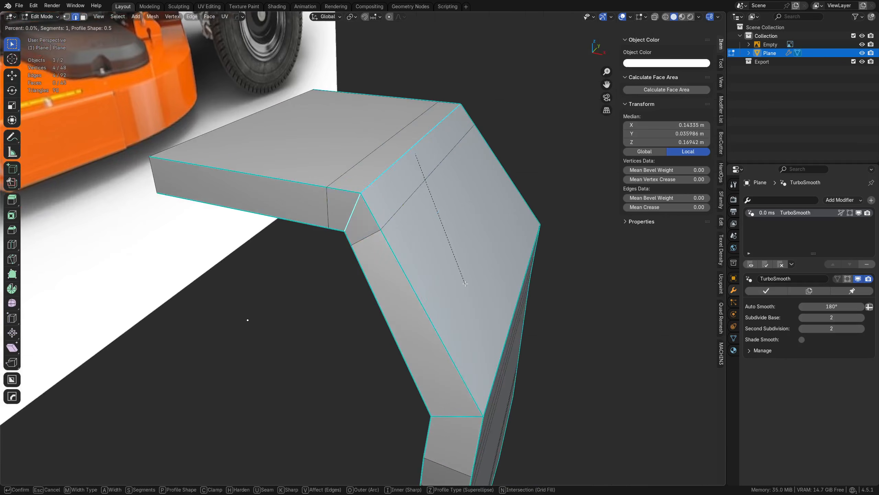
scroll(485, 312, up, 1)
click(492, 322)
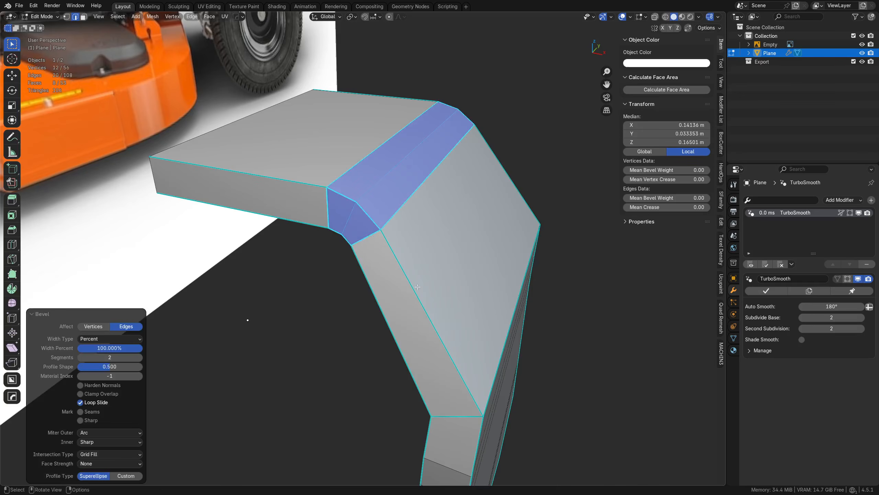
Merge all of the fork's vertices by distance at 0.0001 m and select the two cross edges on the top bend's rim
key(a)
key(m)
click(395, 297)
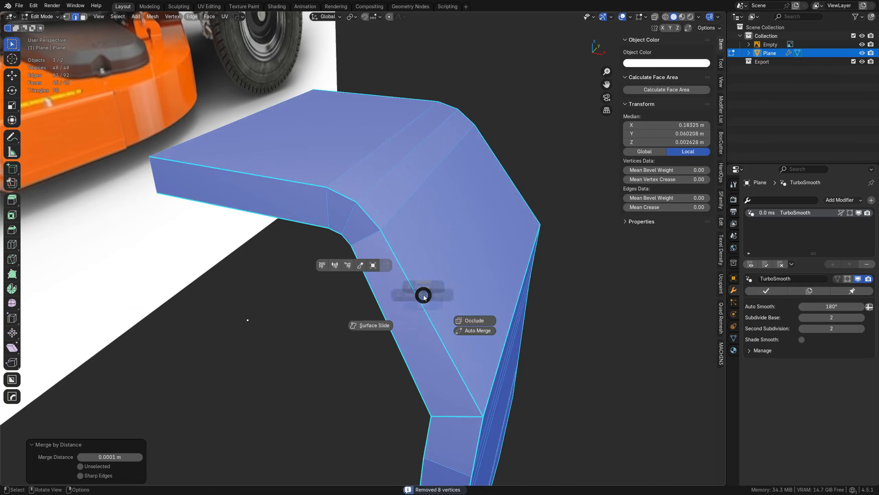
click(371, 239)
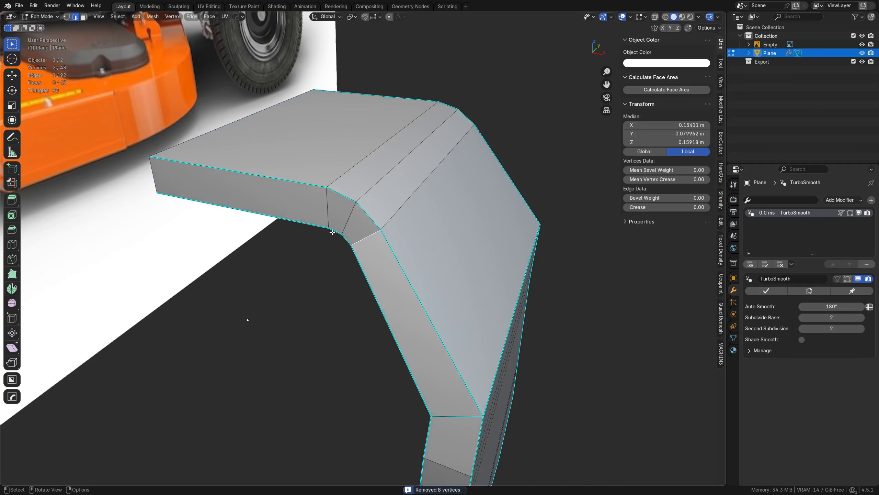
middle_drag(371, 268, 483, 198)
shift+click(305, 214)
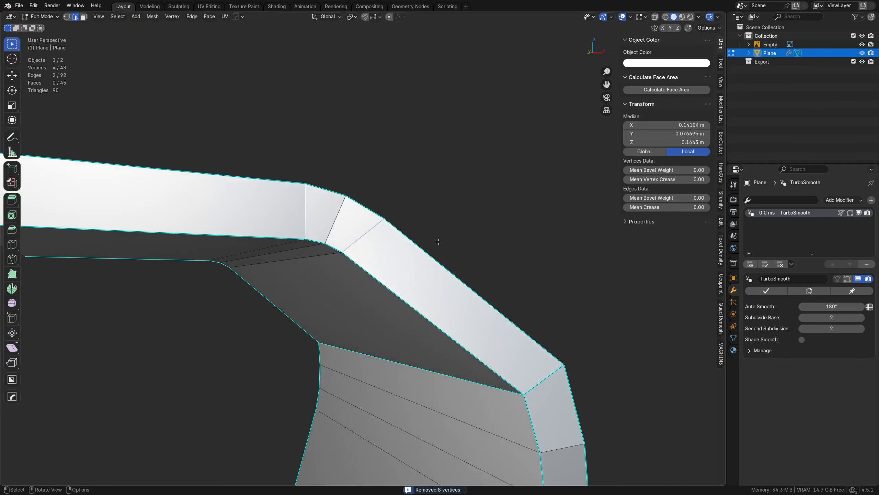
Set the TurboSmooth modifier's Subdivide Base to 3 for the fork in object mode
middle_drag(436, 244, 397, 302)
key(Tab)
click(448, 285)
scroll(428, 324, down, 2)
click(864, 318)
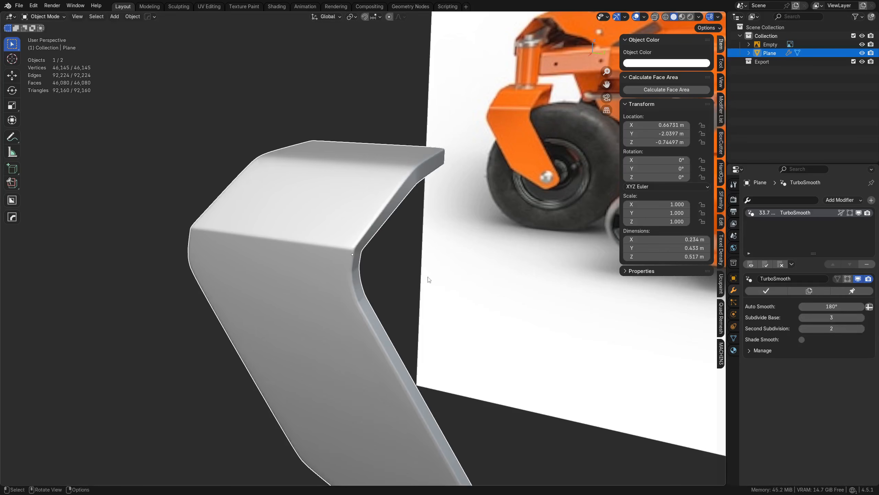
Clear the sharp mark from the rear corner edge at the leg's lower tip and check the smoothed shape
key(KP_3)
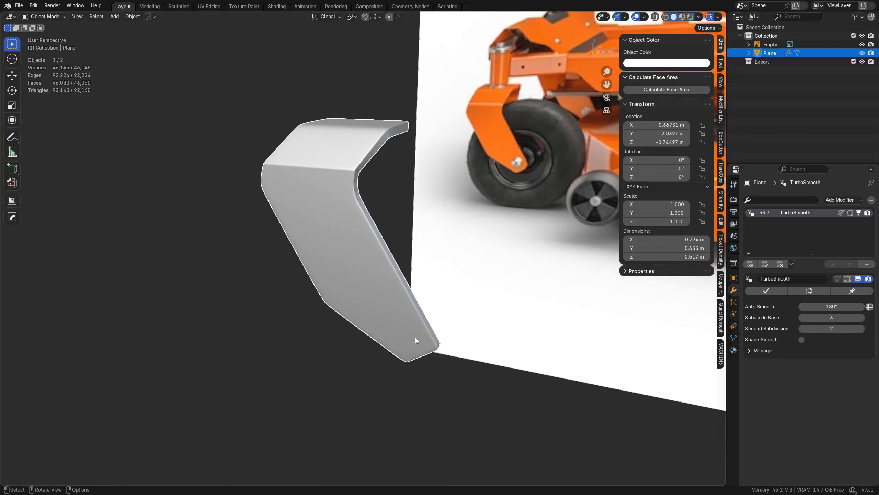
shift+middle_drag(472, 346, 432, 303)
scroll(432, 303, up, 1)
key(Tab)
middle_drag(488, 334, 412, 317)
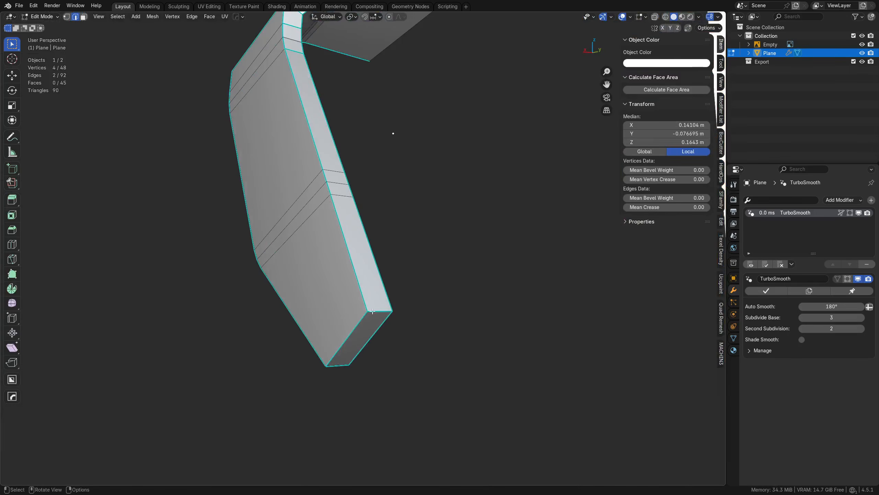
click(377, 307)
key(shift+e)
key(Tab)
Add one centred lengthwise loop cut along the leg in a see-through right side view
key(KP_3)
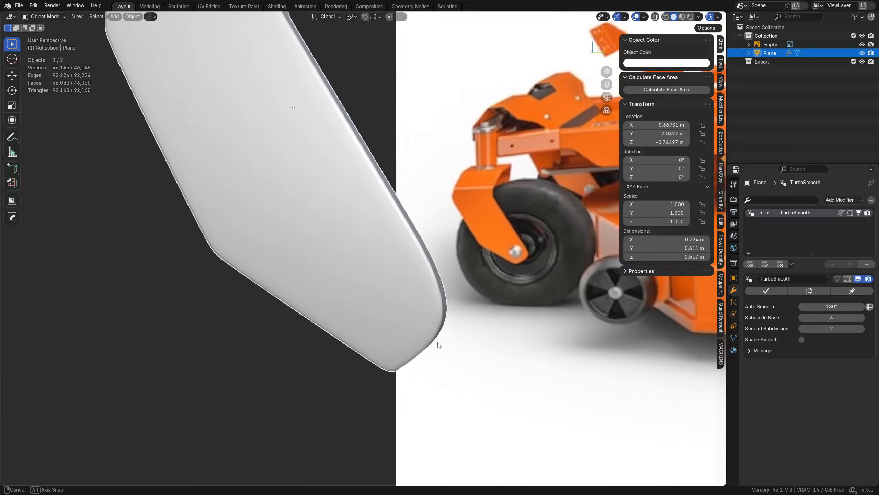
key(alt+z)
key(Tab)
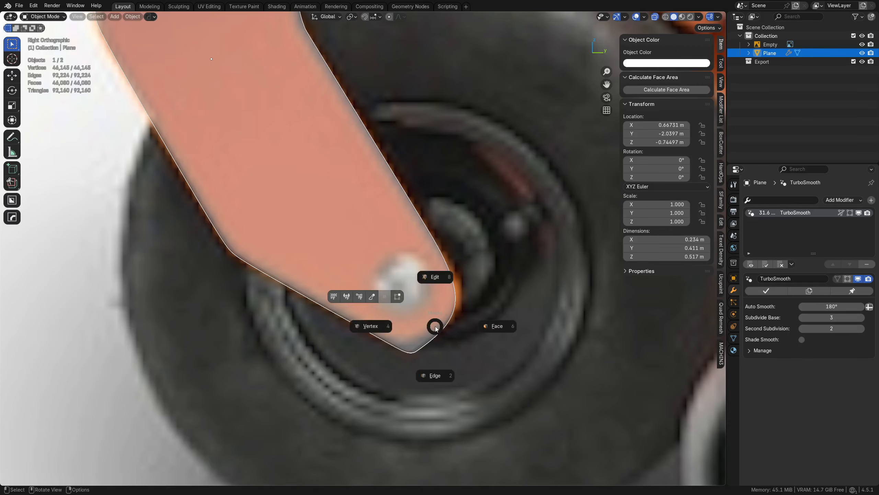
key(ctrl+r)
click(437, 327)
right_click(438, 327)
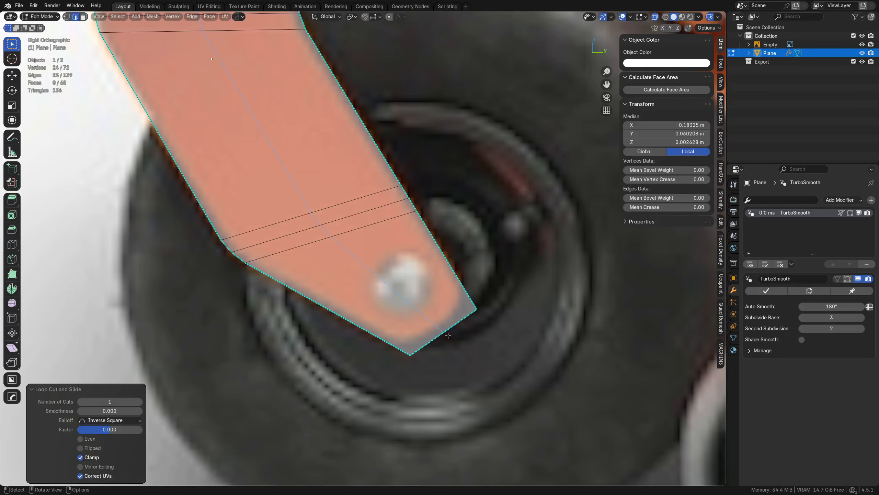
Add a loop cut across the leg's lower tip, passing just below the axle bolt in the reference
key(Tab)
key(ctrl+r)
click(402, 325)
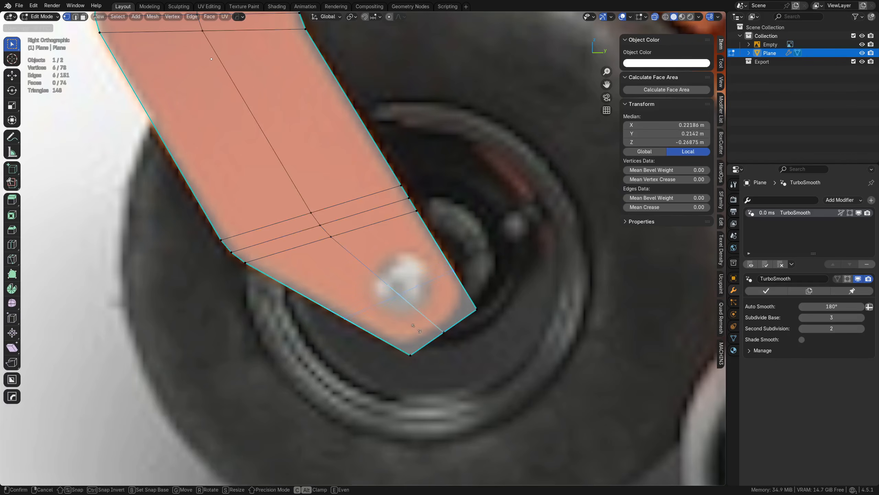
click(429, 335)
Move the tip's lower corner vertices by -0.006825 m in Y and 0.007884 m in Z towards the reference outline
drag(430, 339, 404, 373)
key(g)
click(394, 298)
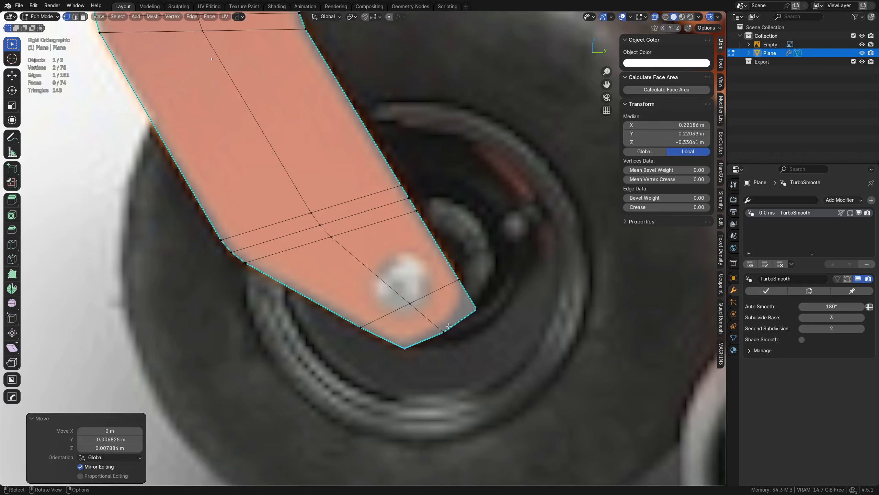
Select the vertices at the tip's rear corner and display the TurboSmooth result on the mesh cage during editing
drag(452, 324, 507, 297)
key(g)
right_click(505, 298)
key(Tab)
click(502, 287)
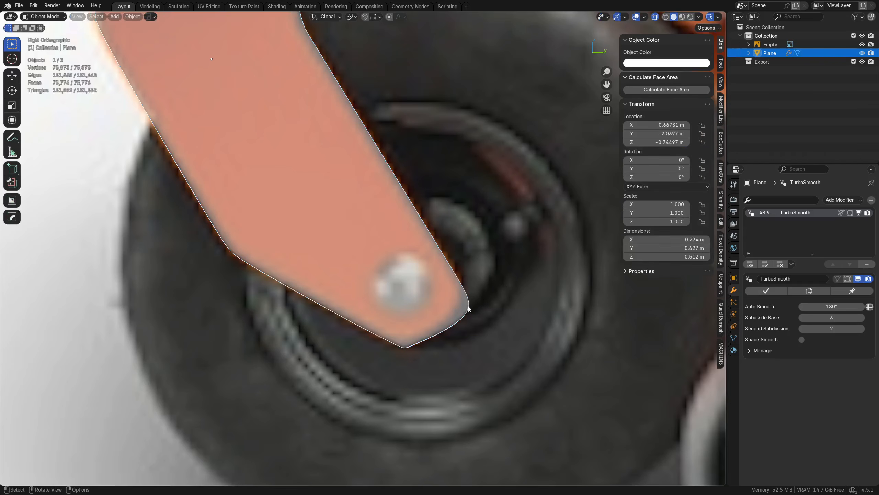
key(Tab)
click(450, 312)
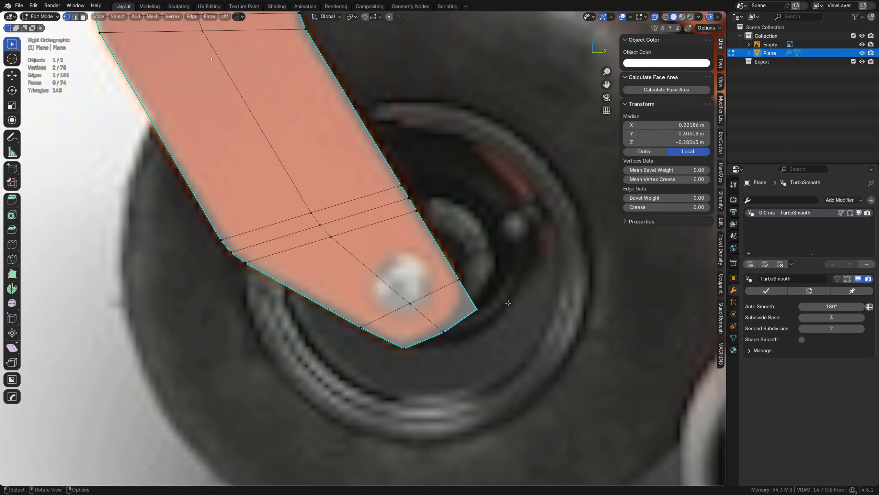
click(847, 279)
click(838, 280)
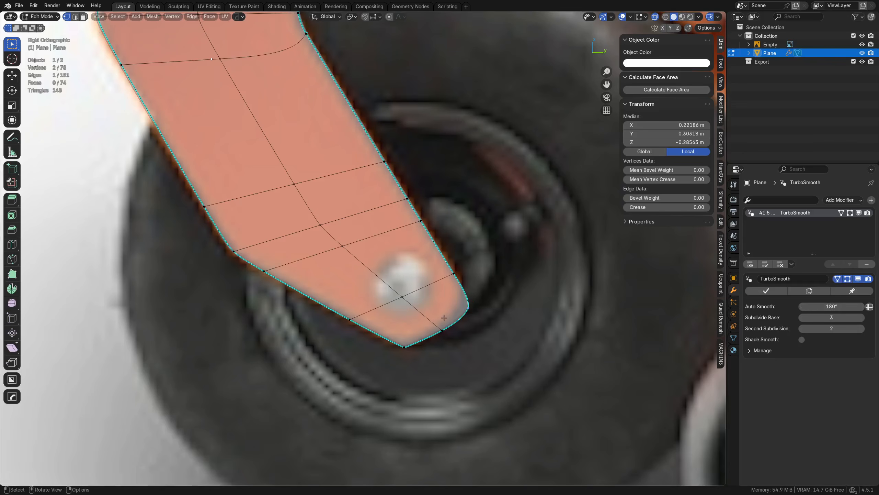
Move the tip's rear corner vertices and the rear end of the cross loop to follow the reference's rounded outline
key(g)
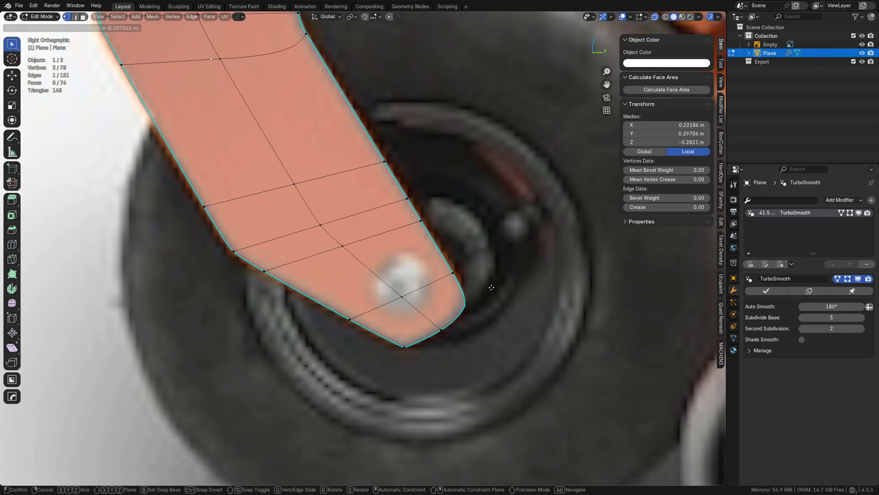
click(492, 287)
key(g)
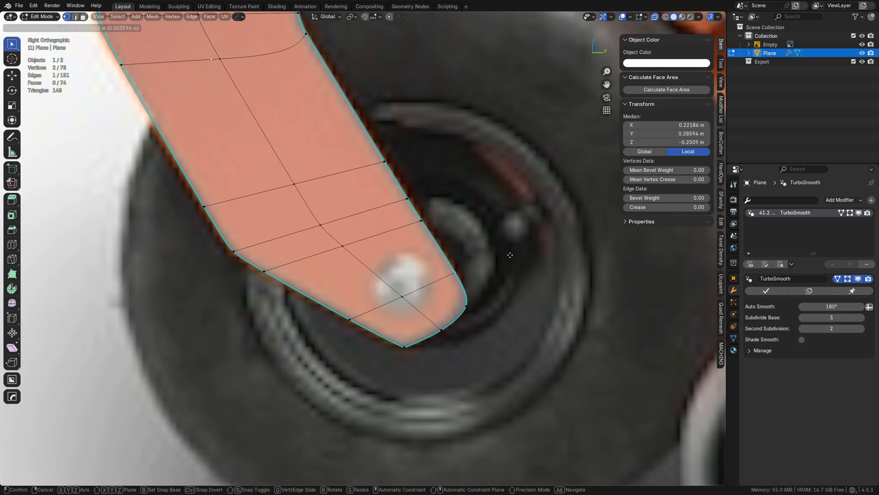
click(510, 256)
Clear the sharp mark from the edge at the leg tip's lower corner so it rounds under smoothing
drag(388, 368, 424, 340)
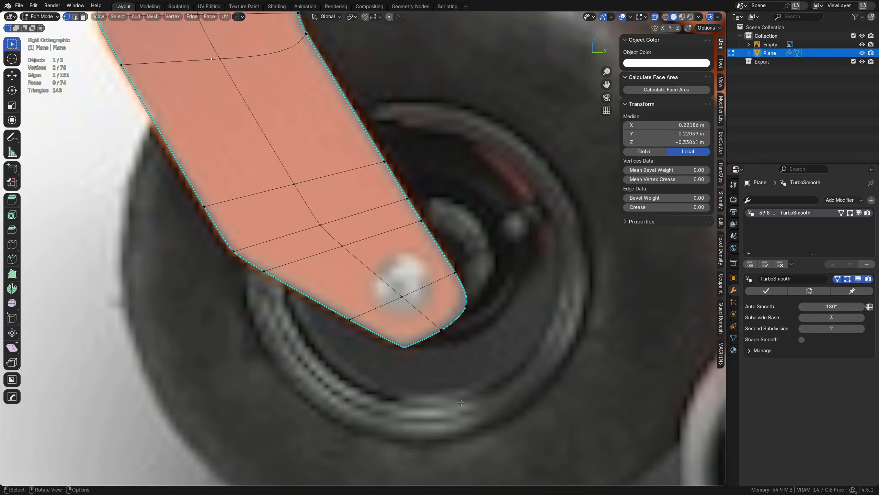
middle_drag(424, 340, 494, 318)
key(Tab)
key(2)
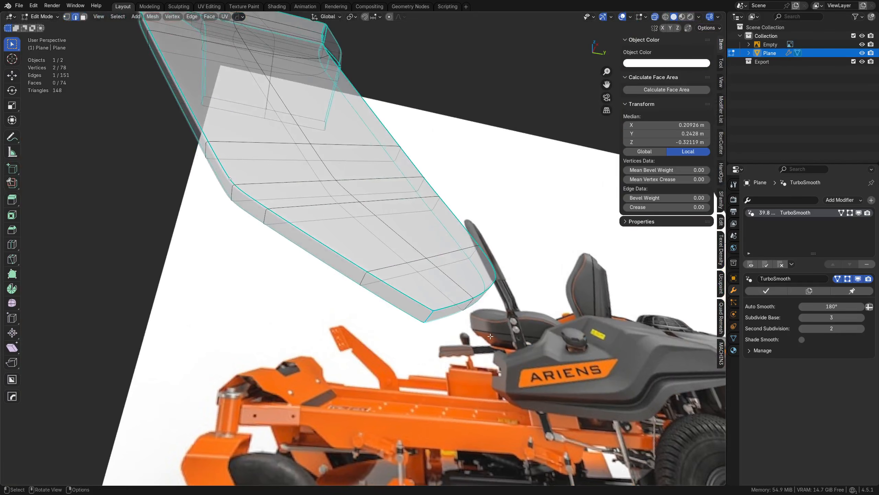
key(2)
key(Tab)
Slide the lower end of the cross loop towards the tip's lower corner with a factor of 0.655
alt+middle_drag(436, 336, 419, 334)
drag(339, 345, 380, 308)
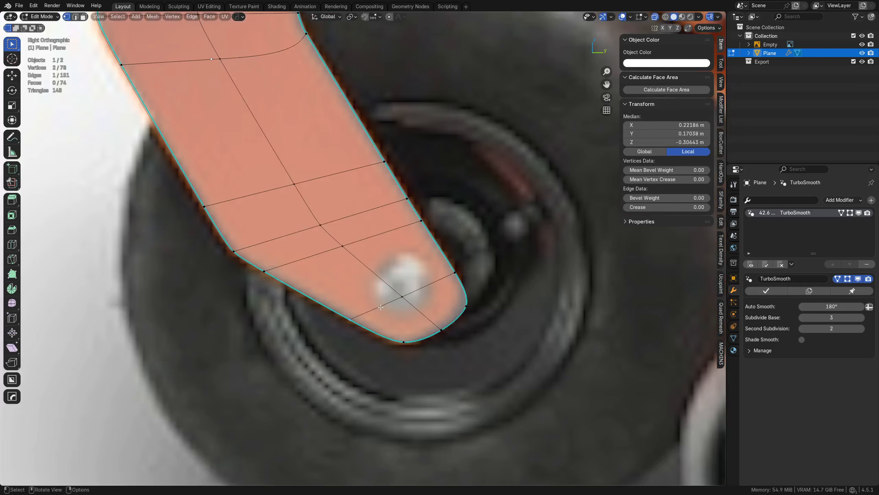
key(g)
key(g)
right_click(416, 361)
key(g)
key(g)
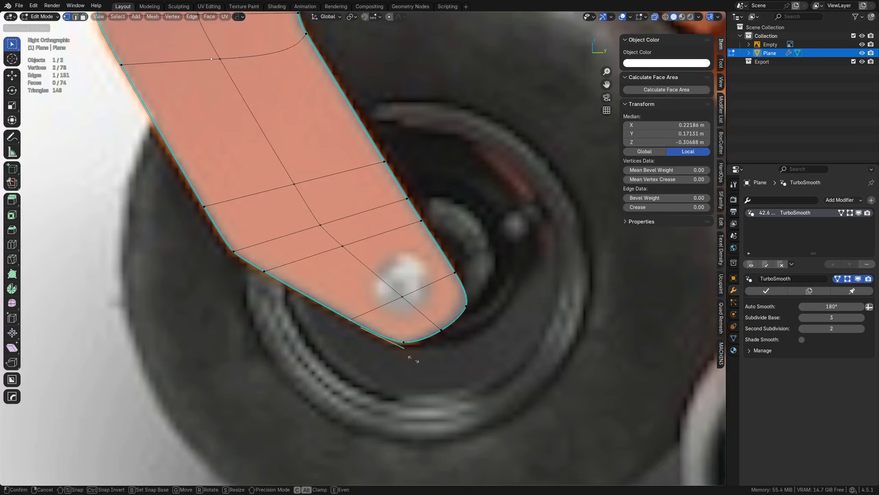
click(387, 361)
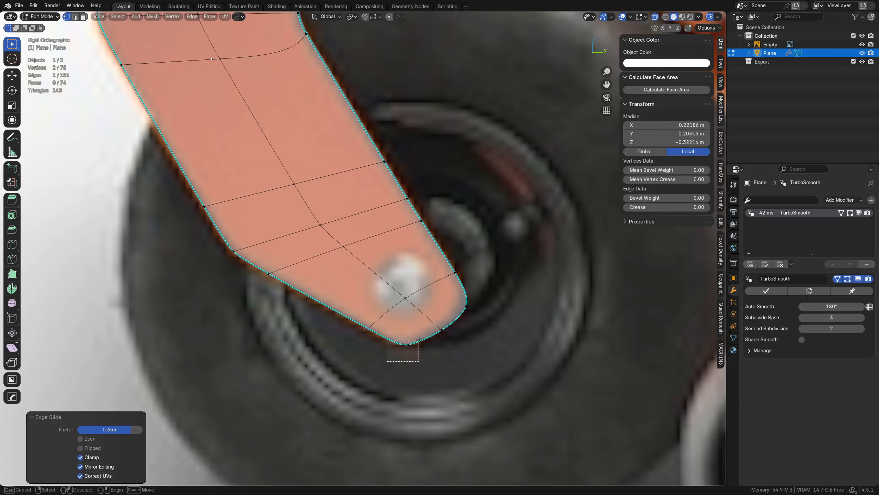
Move the tip's lower corner and end vertices, including the rear corner, to match the reference's rounded end
key(g)
click(395, 327)
drag(427, 343, 489, 297)
key(g)
click(455, 321)
key(g)
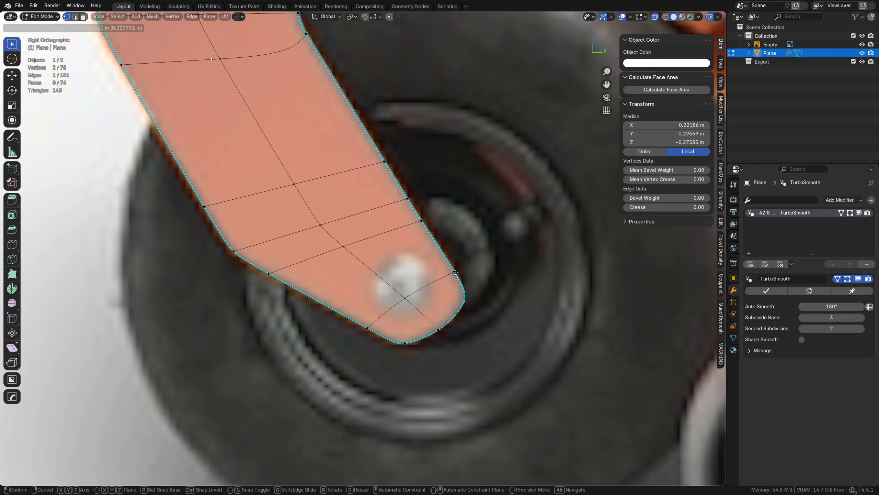
click(455, 272)
Slide the rear end of the cross loop up the leg by a factor of 0.163 and check the smoothed fork against the reference
key(g)
key(g)
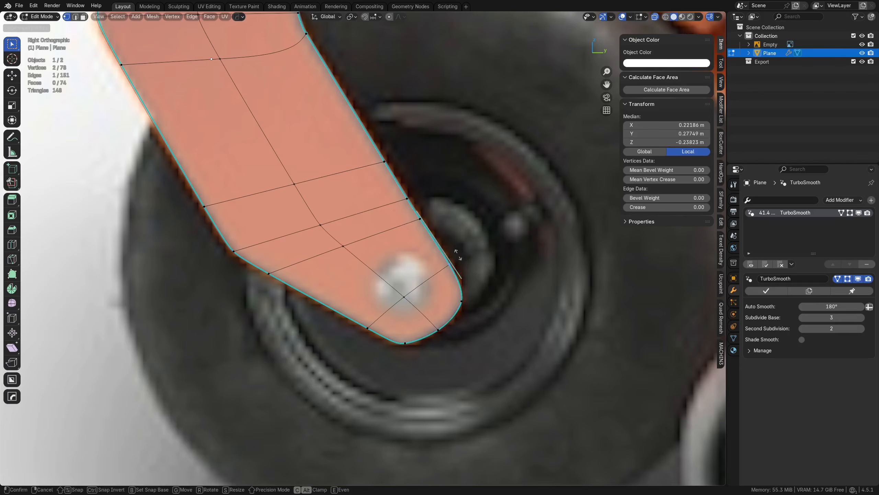
click(457, 254)
key(Tab)
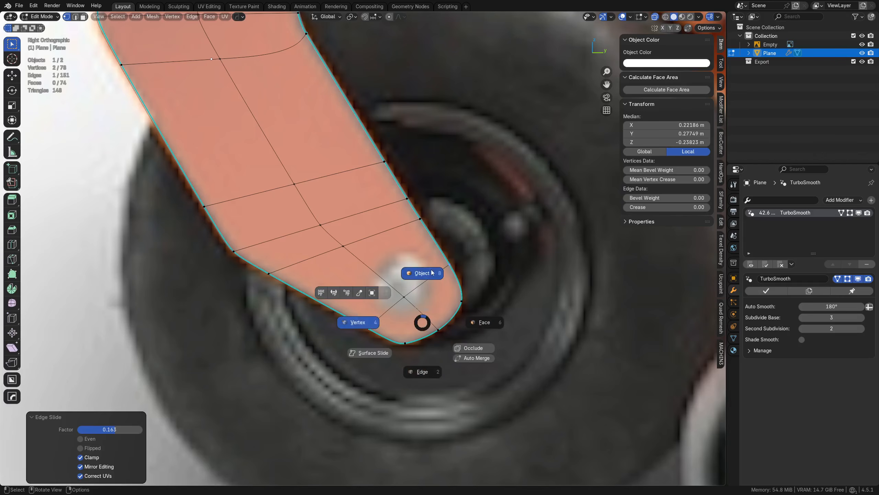
click(428, 305)
ctrl+middle_drag(427, 305, 394, 303)
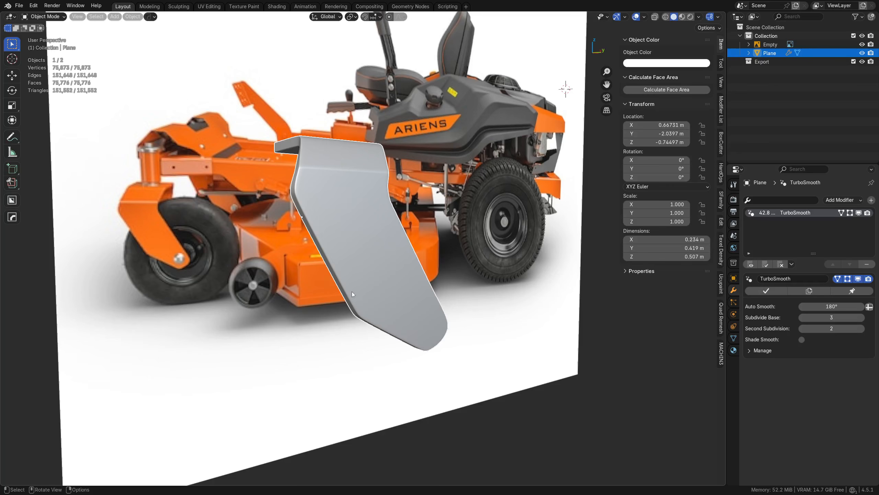
middle_drag(466, 337, 398, 376)
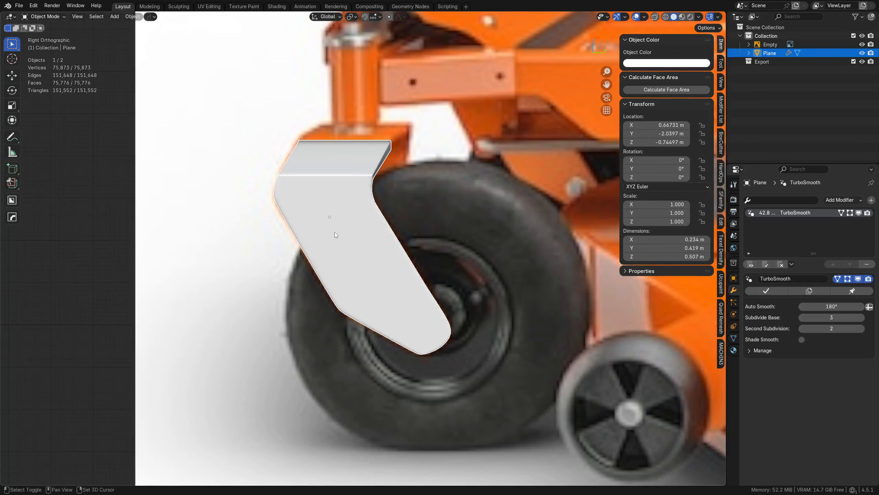
Clear the sharp marks from the two cross edges on the leg's rear rim below the shoulder and check the smoothed shape
middle_drag(335, 234, 361, 330)
scroll(361, 330, up, 3)
key(Tab)
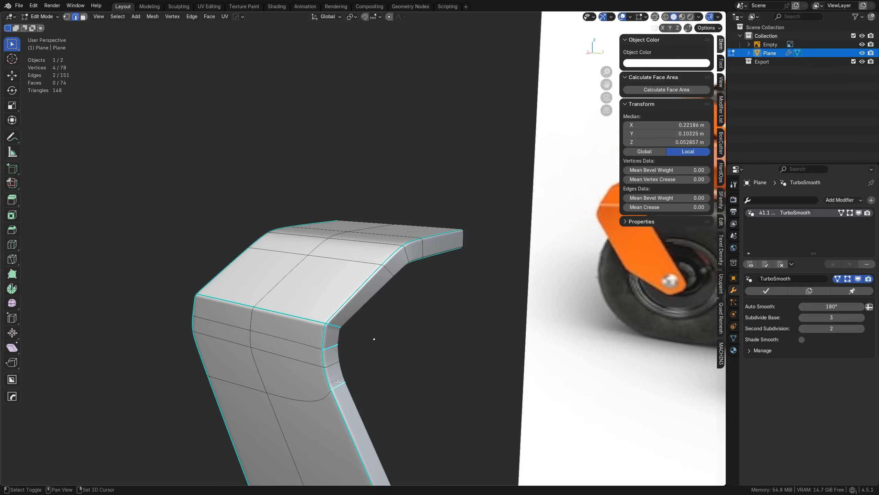
key(2)
key(Tab)
scroll(398, 382, down, 1)
shift+middle_drag(398, 382, 387, 335)
key(Tab)
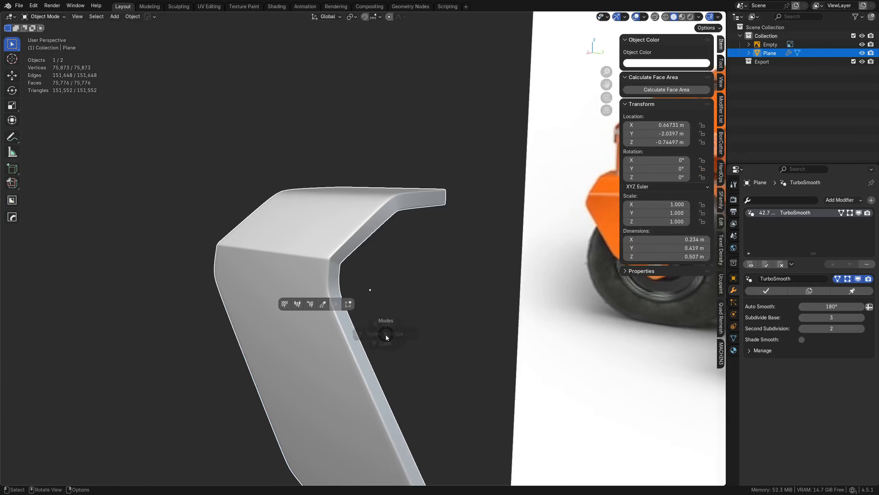
Bevel the edge loop between the sloped shoulder and the leg by 0.00931 m with two segments
click(386, 325)
click(335, 261)
key(a)
key(a)
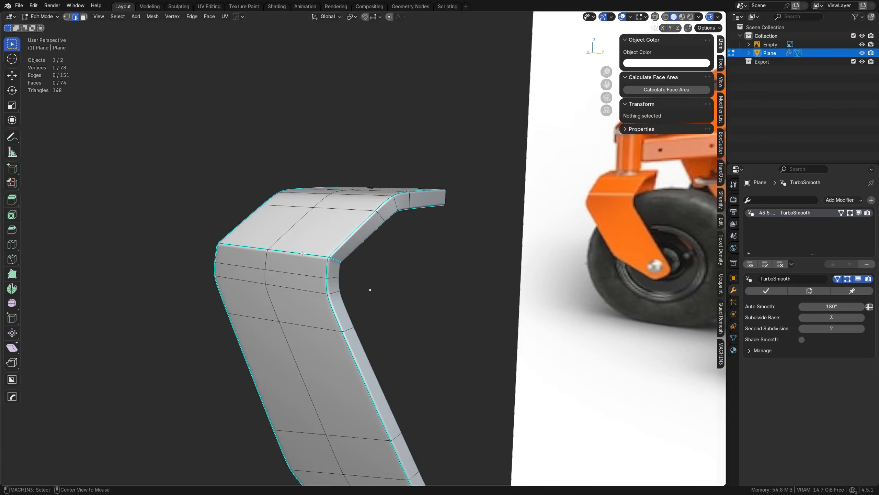
alt+click(320, 256)
middle_drag(323, 264, 521, 328)
key(ctrl+b)
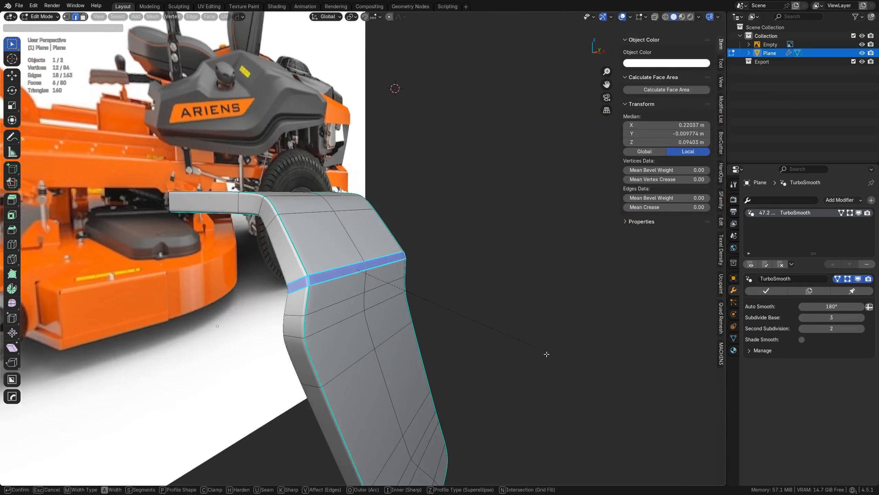
click(480, 357)
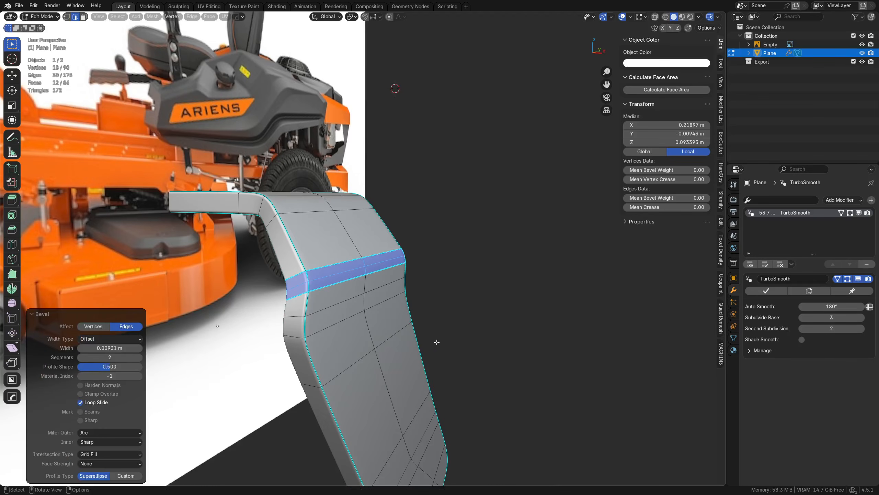
Set sharpness by angle at 30° on the beveled strip between shoulder and leg, then deselect and inspect the bend
key(2)
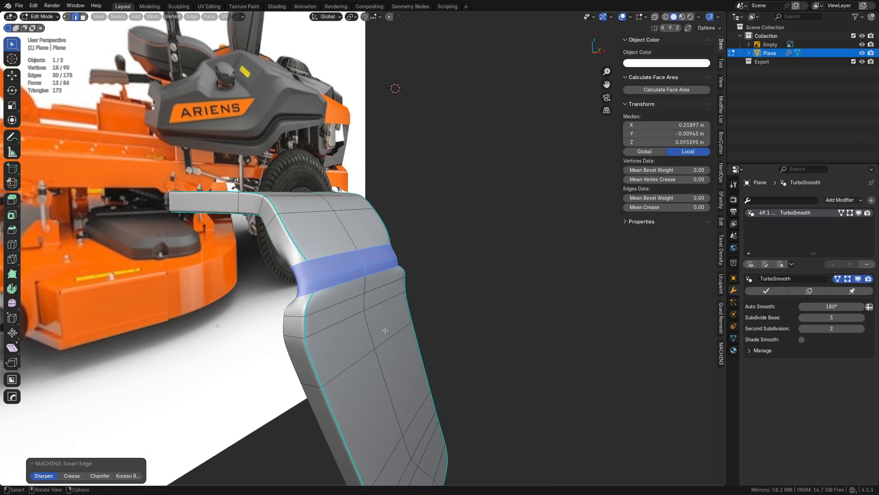
key(ctrl+z)
key(q)
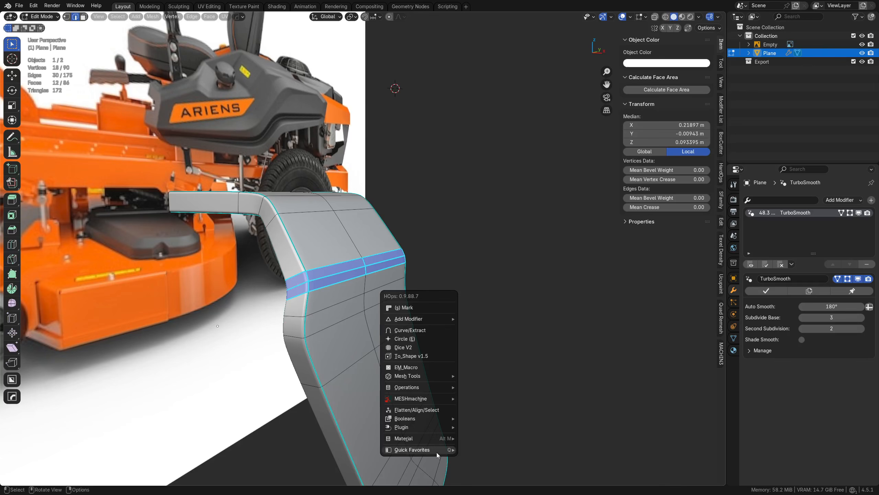
mouse_move(437, 453)
click(499, 458)
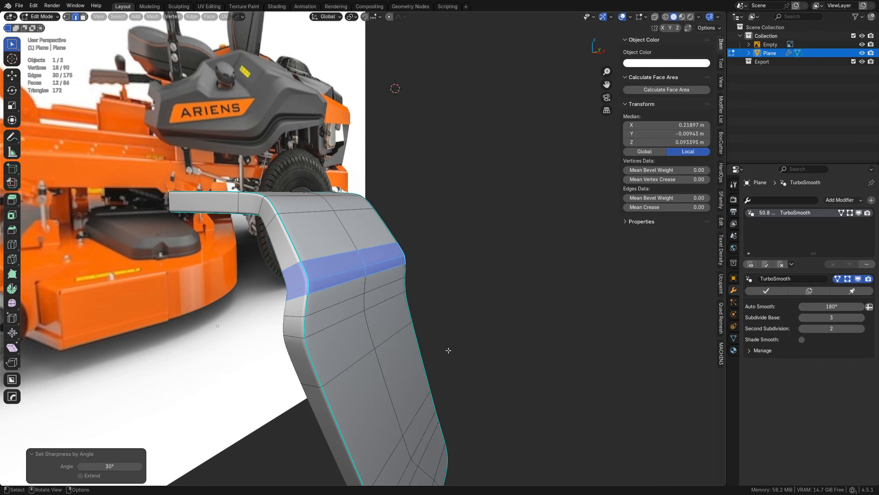
click(493, 353)
middle_drag(469, 336, 392, 336)
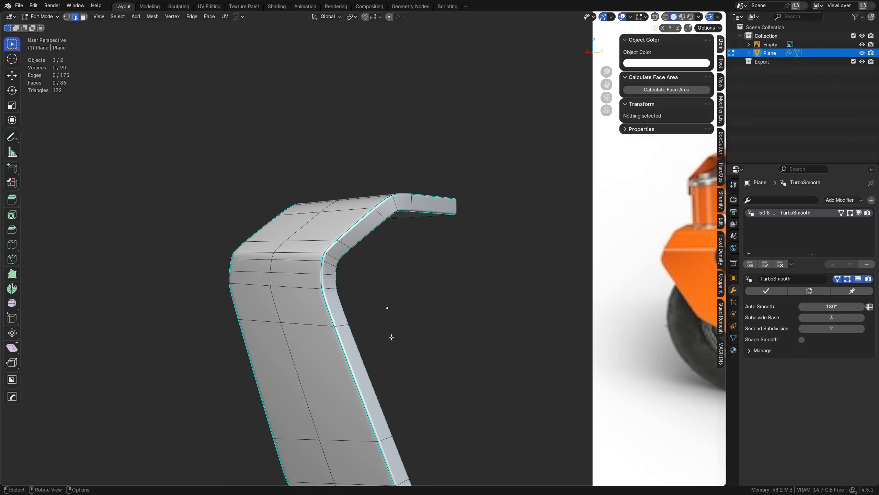
Return to object mode, check the smoothed fork and set its TurboSmooth Subdivide Base to 2
key(Tab)
click(394, 323)
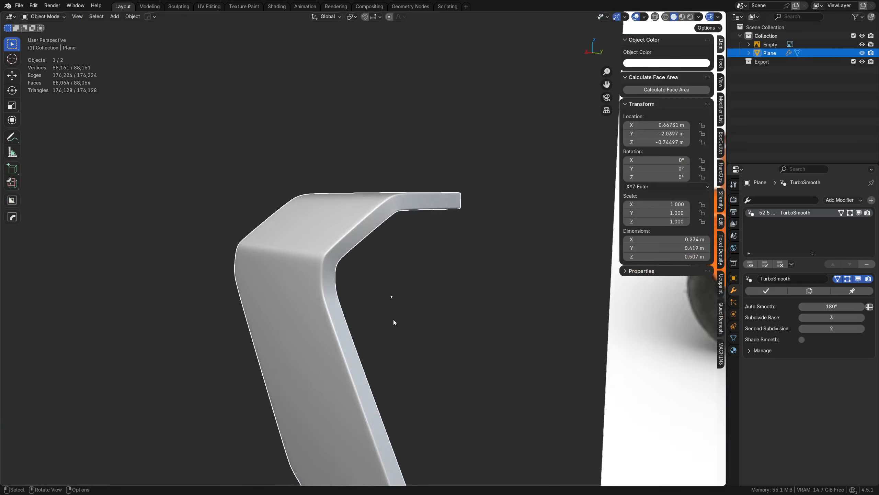
scroll(393, 320, down, 3)
shift+middle_drag(382, 378, 383, 307)
scroll(430, 337, up, 3)
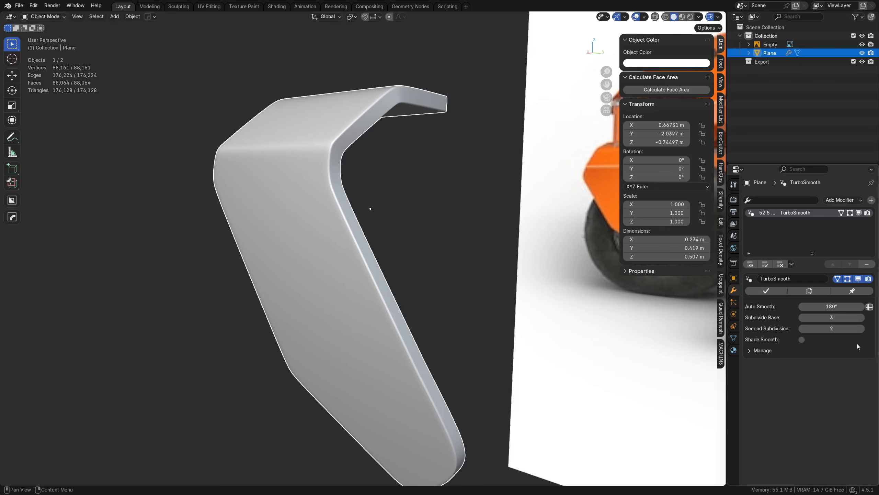
click(801, 318)
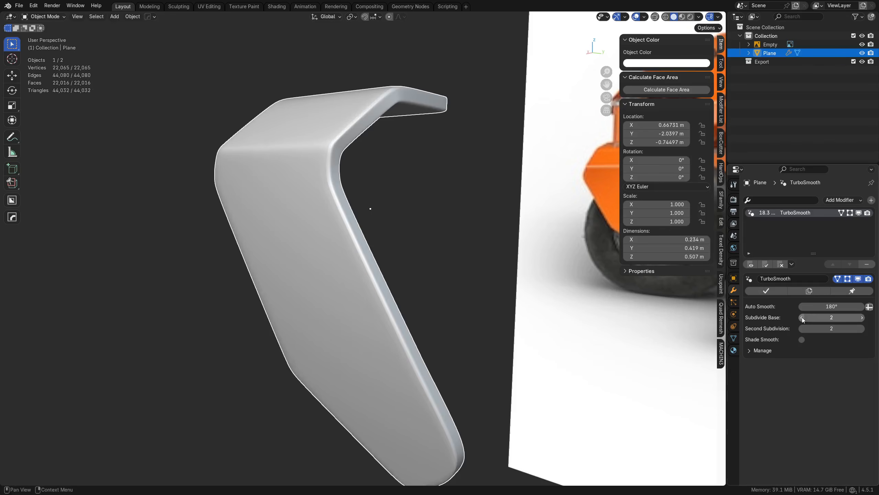
click(802, 317)
click(863, 317)
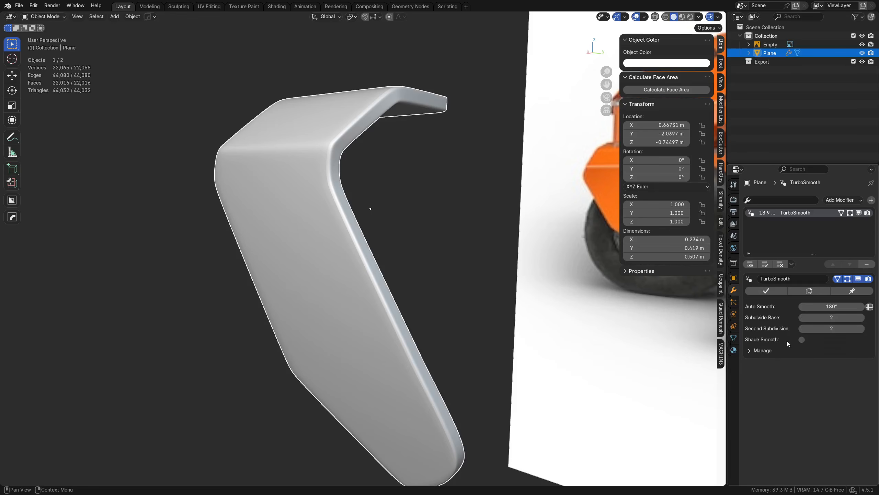
Deselect the fork and compare its smoothed shape with the mower reference from the side and in perspective
click(469, 308)
scroll(469, 308, down, 5)
alt+middle_drag(399, 311, 466, 299)
scroll(411, 317, up, 4)
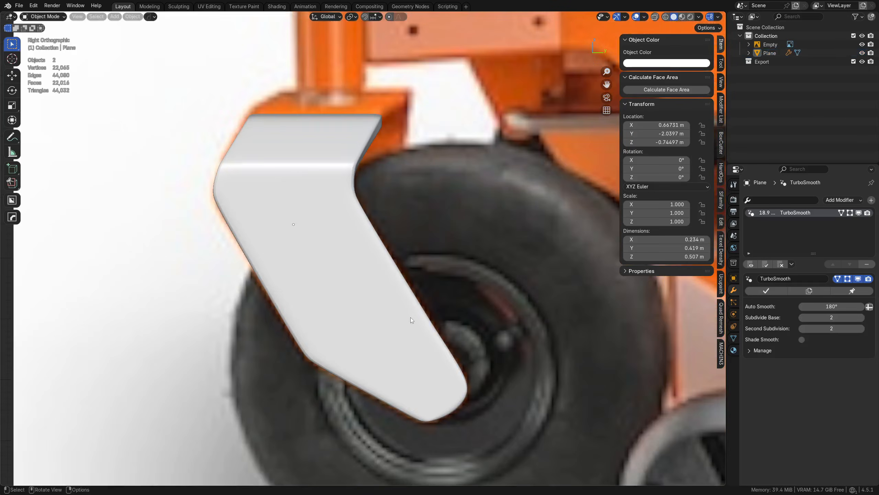
scroll(406, 313, down, 6)
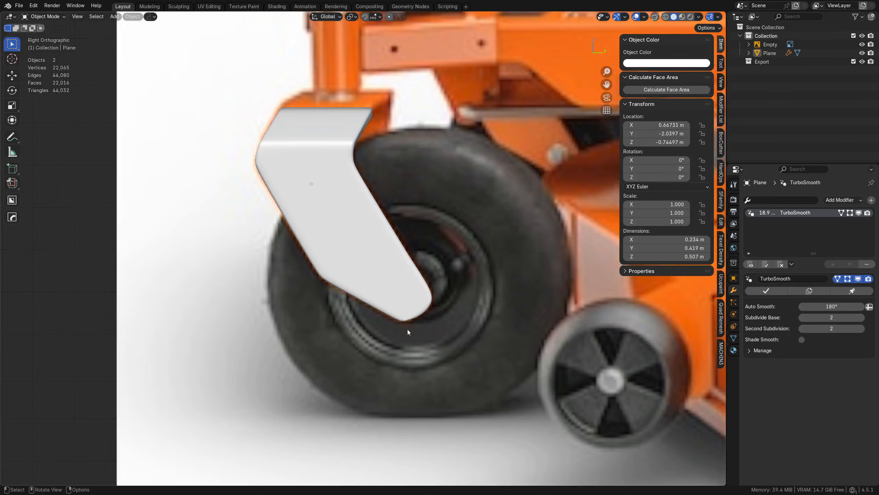
middle_drag(409, 330, 434, 315)
click(410, 302)
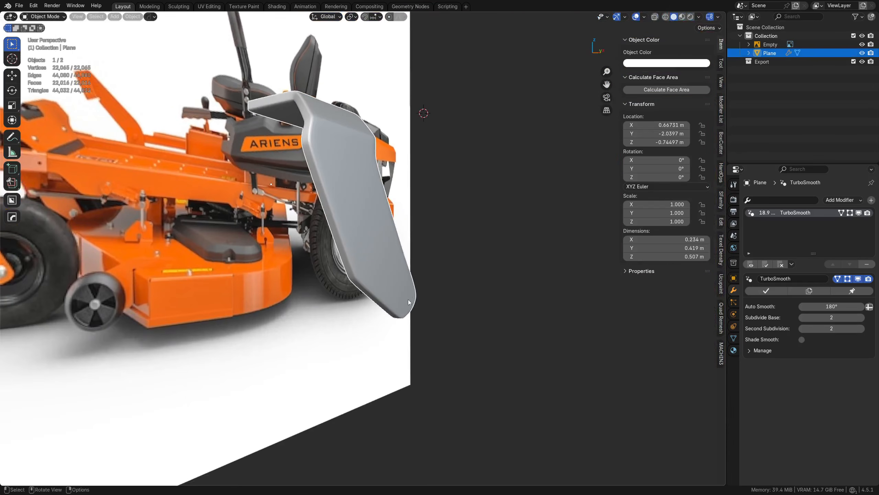
middle_drag(182, 318, 216, 342)
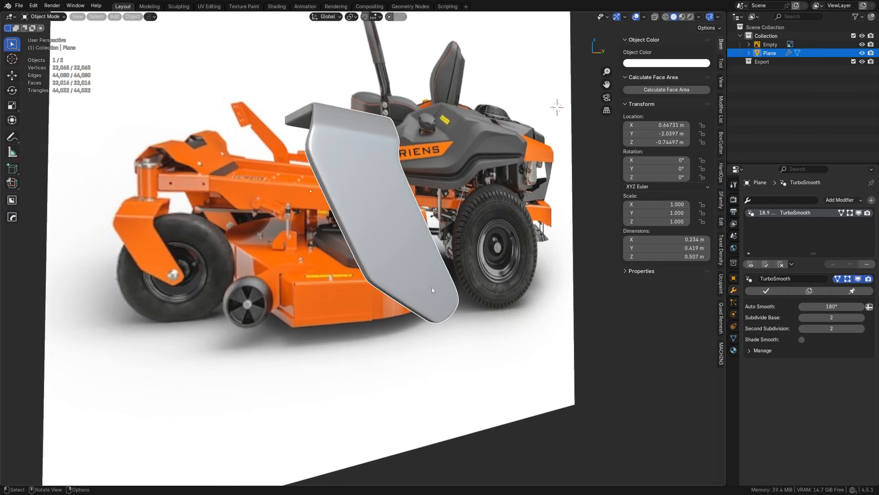
middle_drag(367, 335, 310, 321)
key(KP_3)
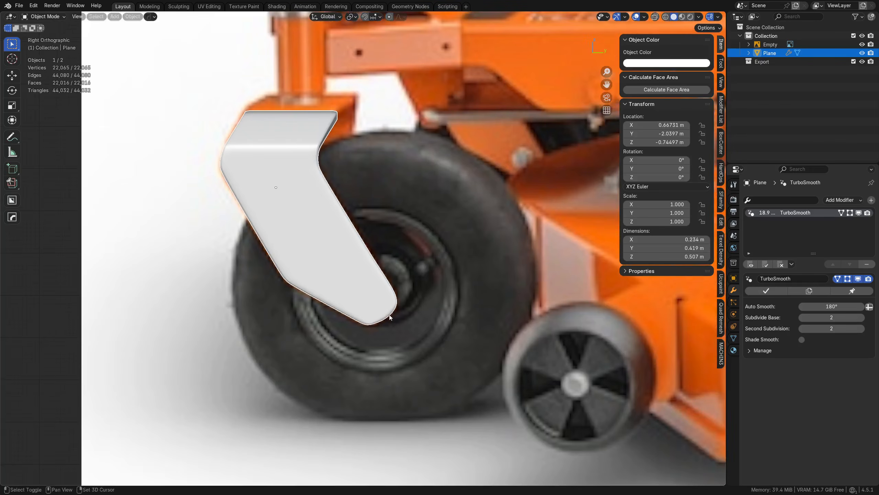
Add a 2 m plane mesh at the world origin
right_click(392, 315)
key(shift+a)
mouse_move(395, 263)
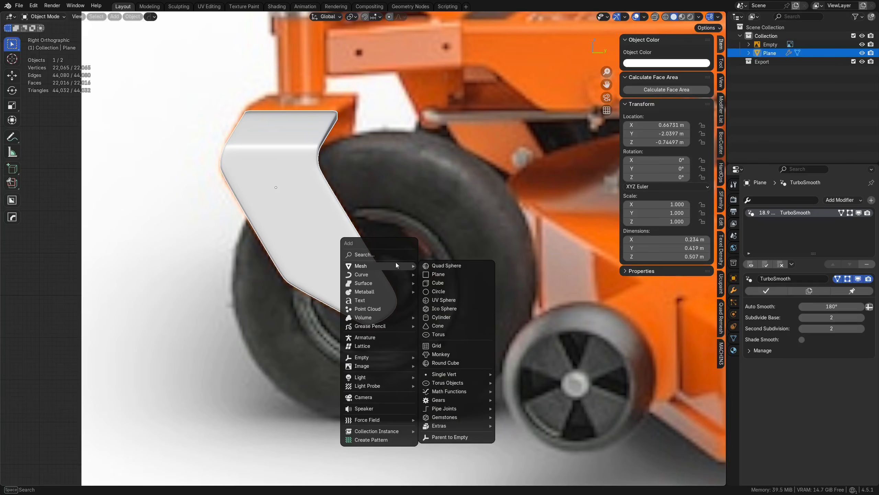
click(450, 275)
scroll(416, 295, down, 4)
middle_drag(416, 294, 387, 378)
Divide the plane into four faces with one centred loop cut in each direction
key(Tab)
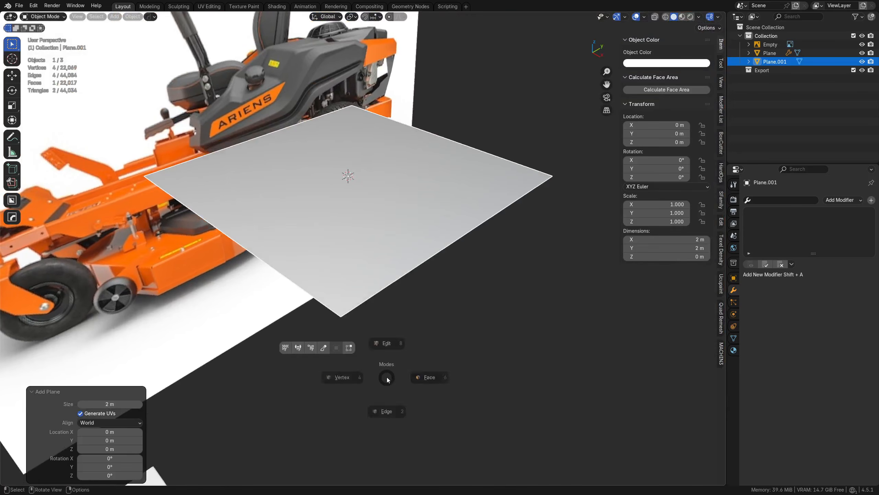
click(388, 342)
key(ctrl+r)
click(398, 252)
right_click(398, 252)
key(ctrl+r)
click(488, 166)
right_click(488, 166)
Shape the whole plane into a regular circle with the LoopTools Circle operation and return to object mode
key(a)
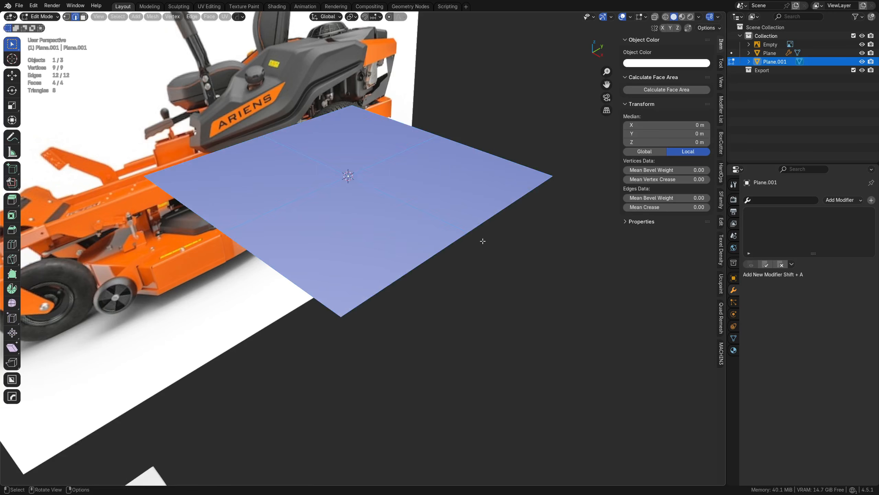
right_click(448, 214)
mouse_move(448, 214)
click(499, 211)
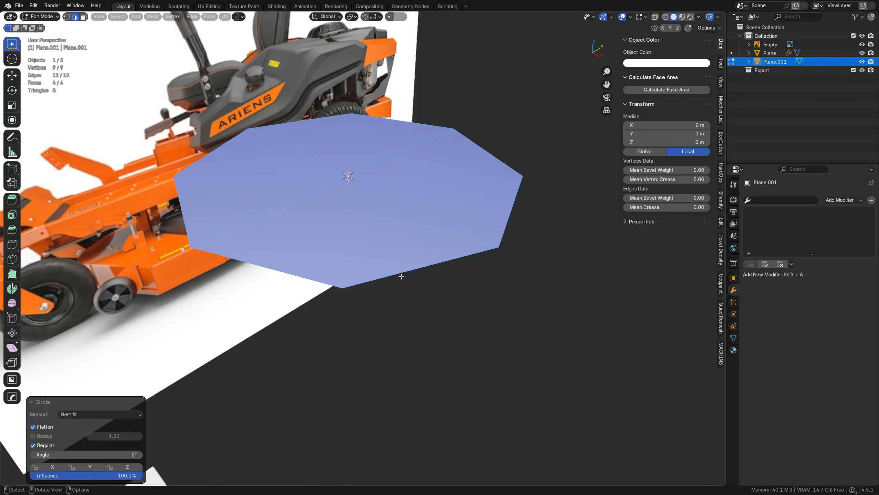
scroll(401, 276, down, 4)
key(Tab)
click(391, 286)
Move the disc in the side view to the caster wheel's axle, by -1.8101 m in Y and -1.0211 m in Z
alt+middle_drag(395, 283, 486, 248)
key(g)
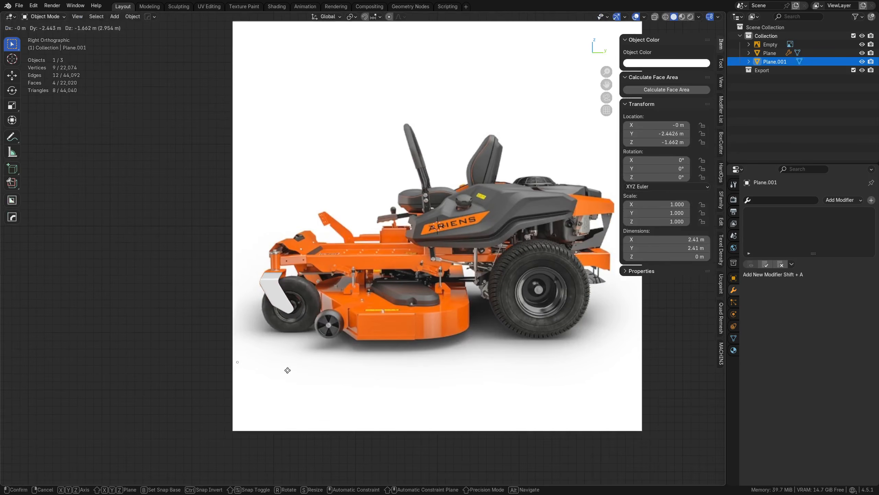
click(292, 318)
Rotate the disc mesh 90° in the front view to stand upright and scale it down to about 0.269 m across
key(Tab)
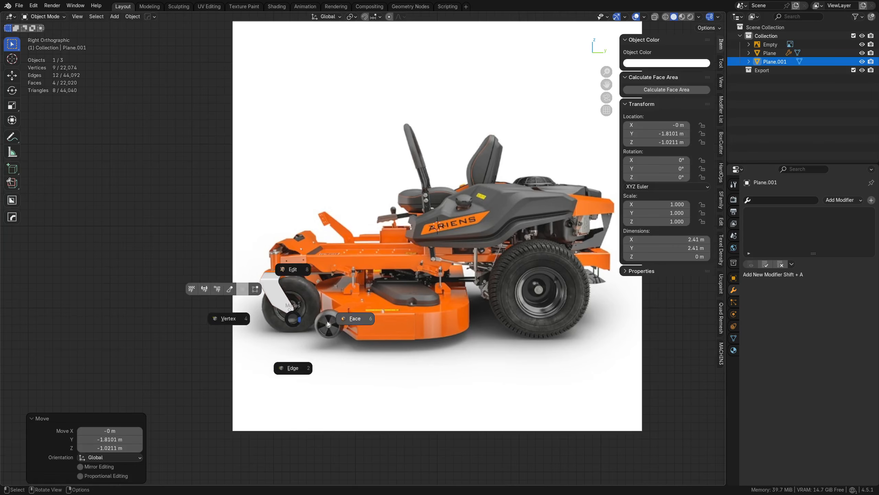
click(354, 321)
alt+middle_drag(360, 322, 512, 305)
key(r)
click(293, 410)
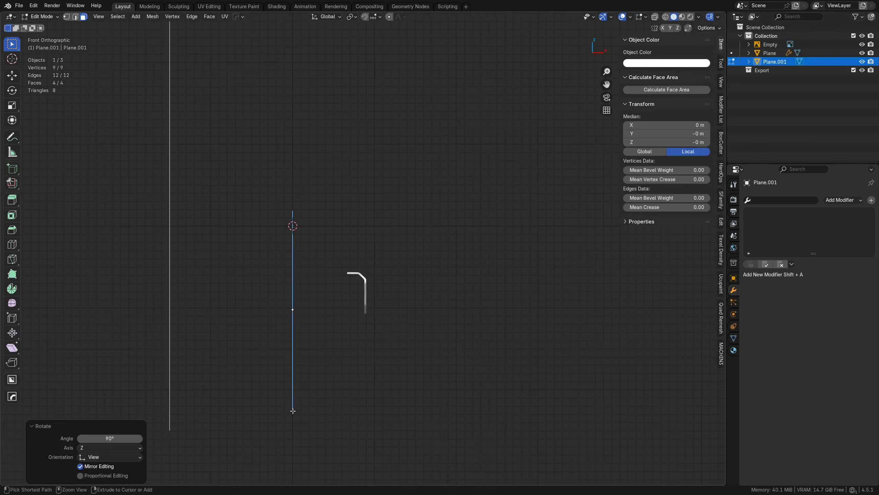
key(s)
click(309, 330)
key(Tab)
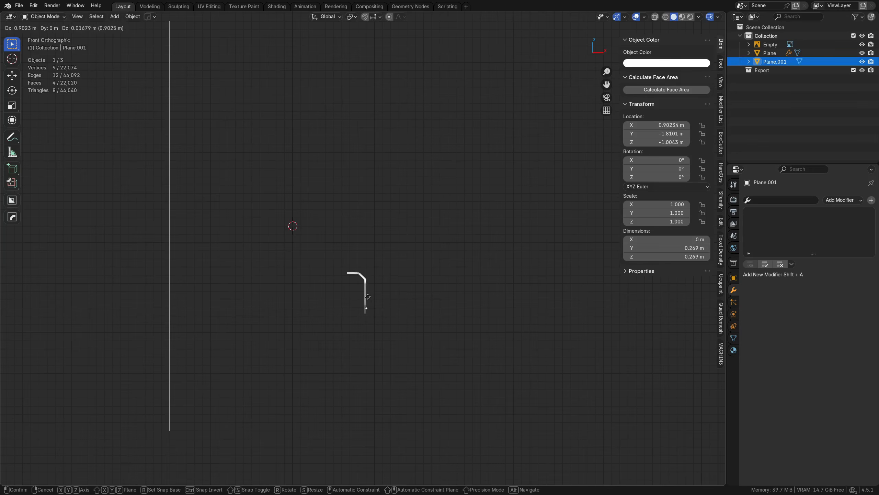
Move the disc 0.91997 m along X to just outside the fork leg
click(368, 297)
key(g)
key(x)
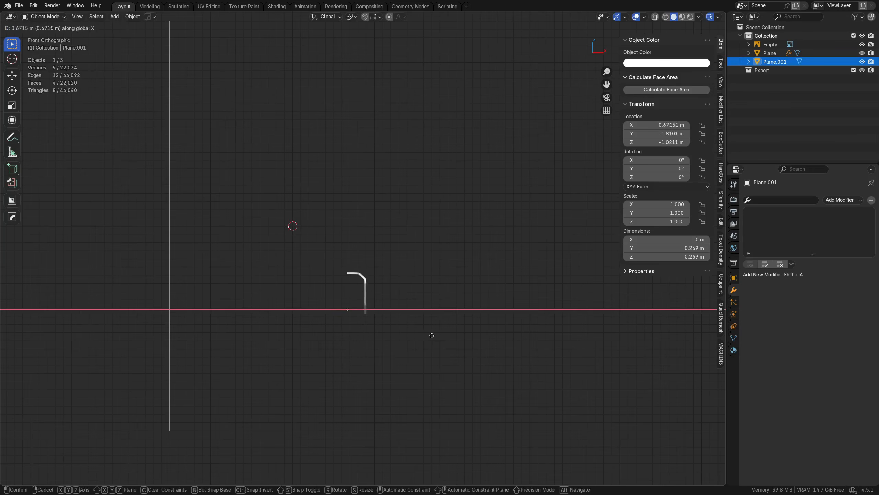
click(354, 339)
scroll(384, 311, up, 8)
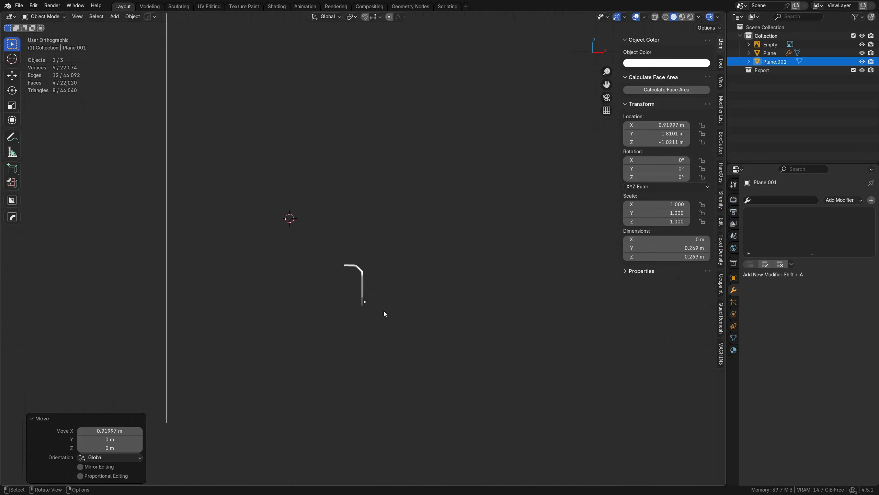
Nudge the disc -0.017178 m along X toward the fork leg's outer face
middle_drag(248, 246, 338, 333)
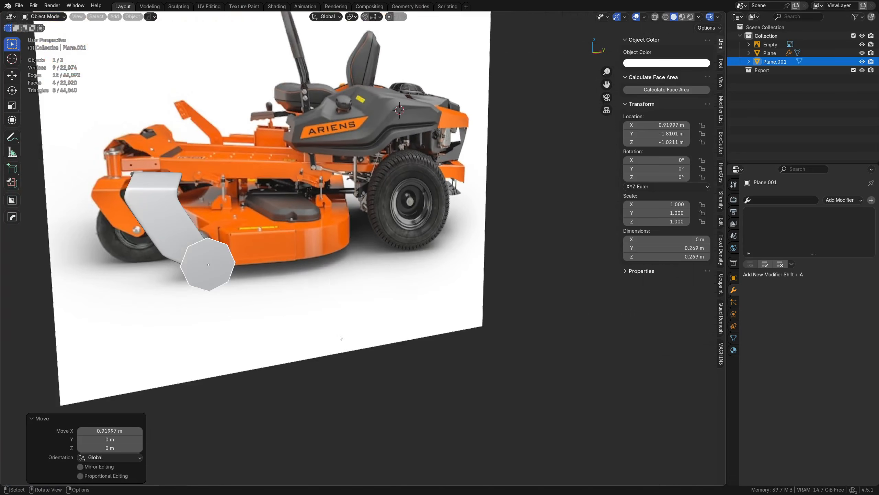
key(grave)
click(374, 367)
middle_drag(312, 371, 450, 338)
scroll(427, 333, down, 5)
scroll(428, 334, up, 4)
key(g)
key(x)
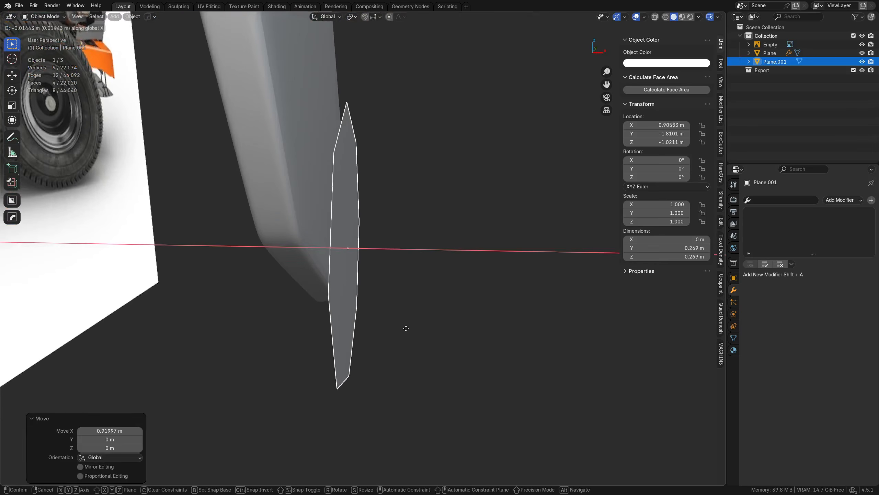
click(381, 320)
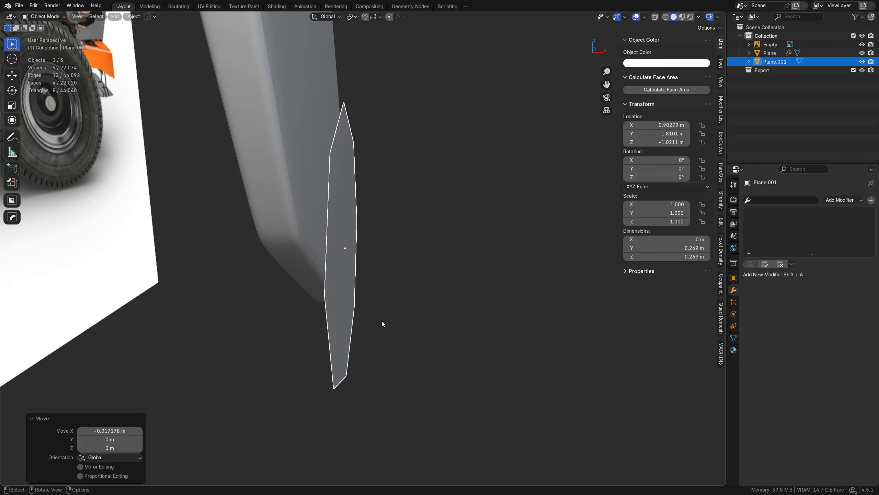
Scale the disc mesh by 0.214 and slide the object along X to 0.90192 m against the leg's lower end
key(Tab)
key(s)
click(393, 271)
scroll(418, 294, up, 6)
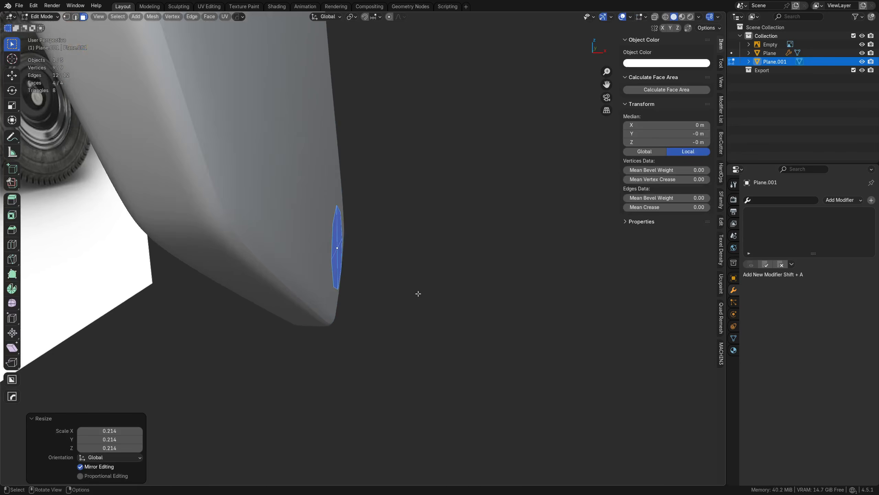
middle_drag(437, 313, 393, 314)
key(Tab)
key(g)
key(x)
click(400, 316)
Extrude the disc outward in two stages to about 0.0085 m thick and shrink its outer face into a tapered cap
key(Tab)
scroll(387, 330, up, 2)
key(e)
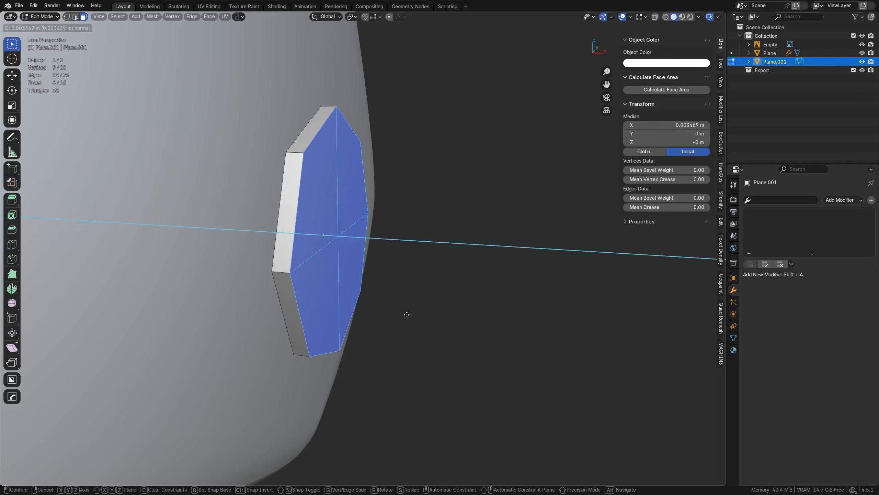
click(408, 314)
key(e)
click(416, 317)
key(s)
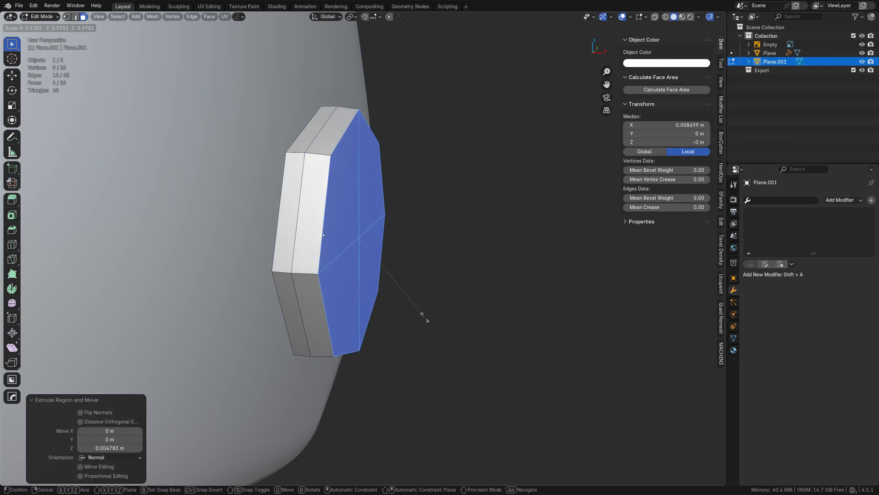
click(405, 292)
key(Tab)
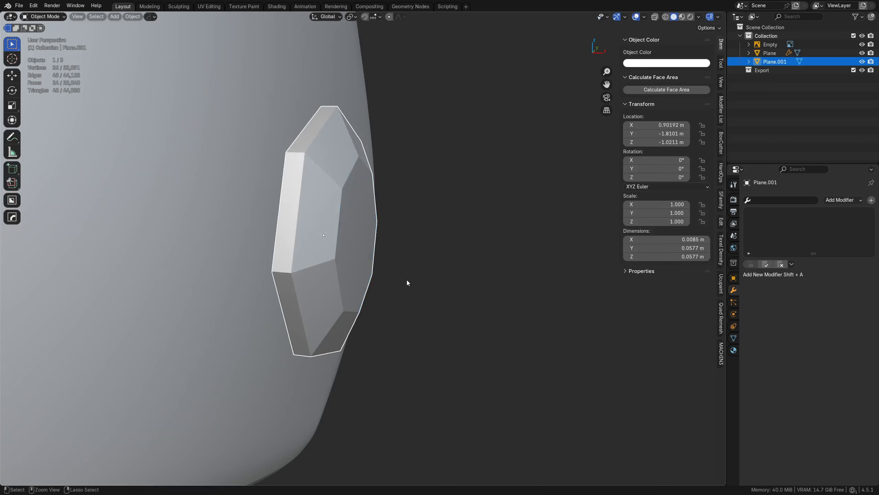
Add a Subdivision modifier with two levels to the cap and inspect its mesh
key(ctrl+2)
middle_drag(316, 281, 325, 282)
key(Tab)
click(334, 322)
mouse_move(409, 311)
middle_down()
mouse_move(438, 308)
mouse_move(419, 305)
middle_up()
Isolate the cap, delete its four back faces and bring the rest of the scene back into view
key(Tab)
click(392, 300)
key(slash)
click(346, 288)
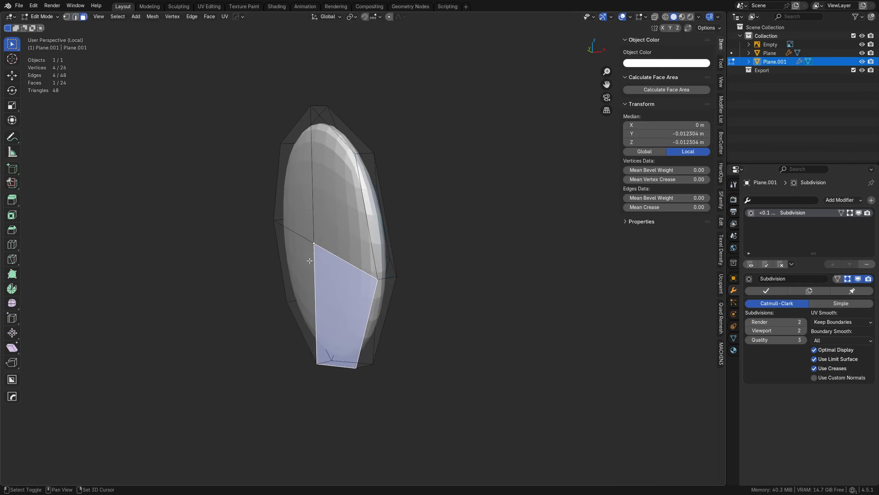
shift+click(305, 257)
shift+click(302, 214)
shift+click(338, 230)
key(x)
click(407, 284)
key(Tab)
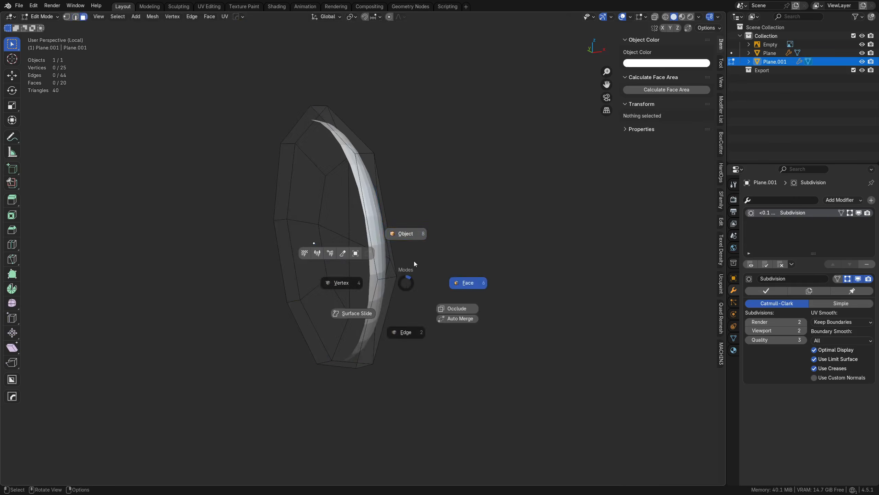
click(414, 259)
middle_drag(417, 258, 453, 261)
key(slash)
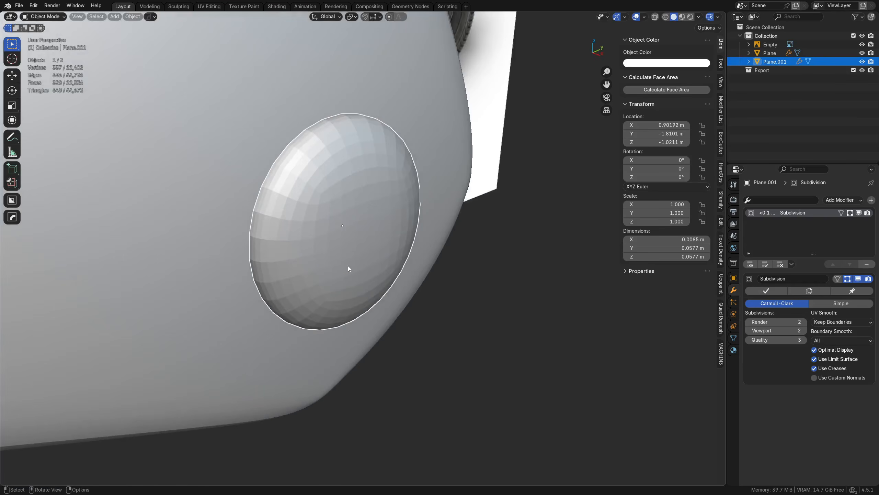
Shade the cap smooth with sharp edges kept
right_click(355, 267)
click(333, 287)
mouse_move(332, 286)
middle_down()
mouse_move(386, 265)
mouse_move(370, 283)
middle_up()
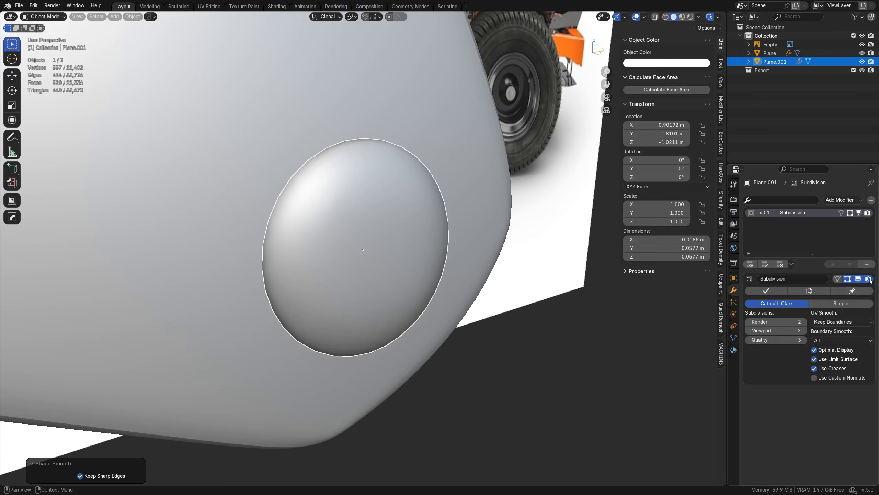
Replace the cap's Subdivision modifier with a TurboSmooth modifier
click(865, 263)
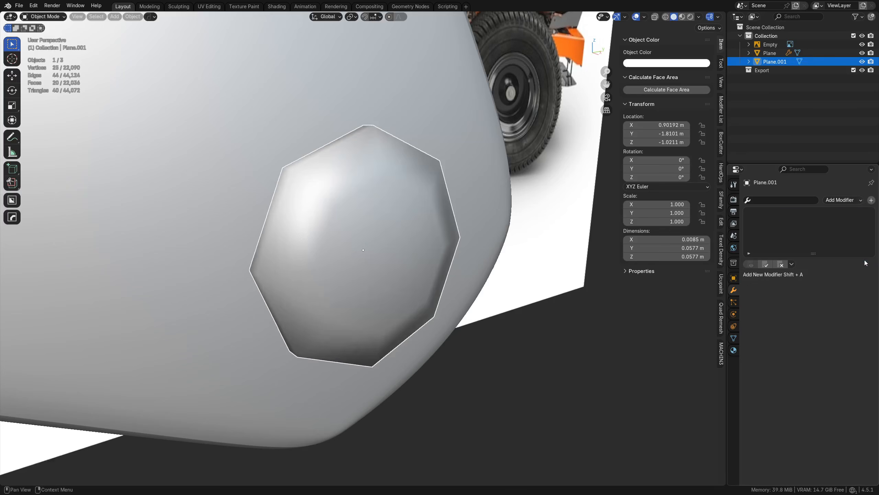
click(871, 201)
mouse_move(838, 202)
click(765, 210)
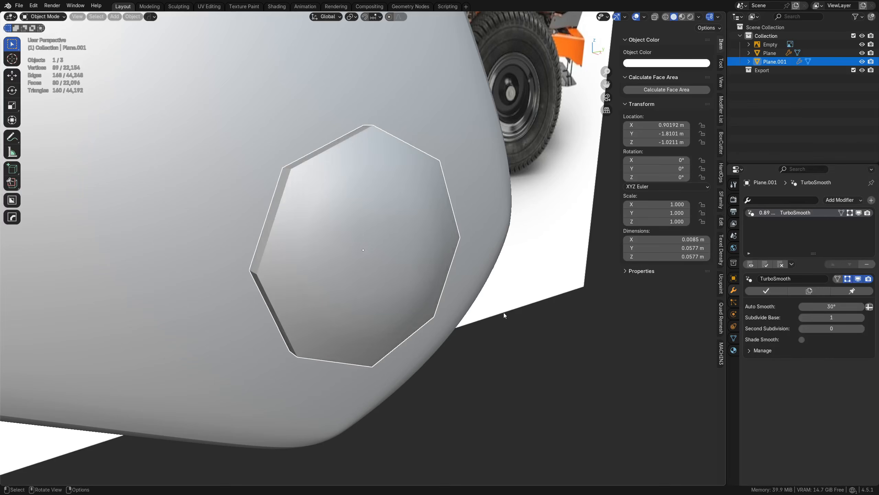
Set the cap's TurboSmooth to an Auto Smooth angle of about 48.3° and Second Subdivision of 1
middle_drag(524, 317, 830, 306)
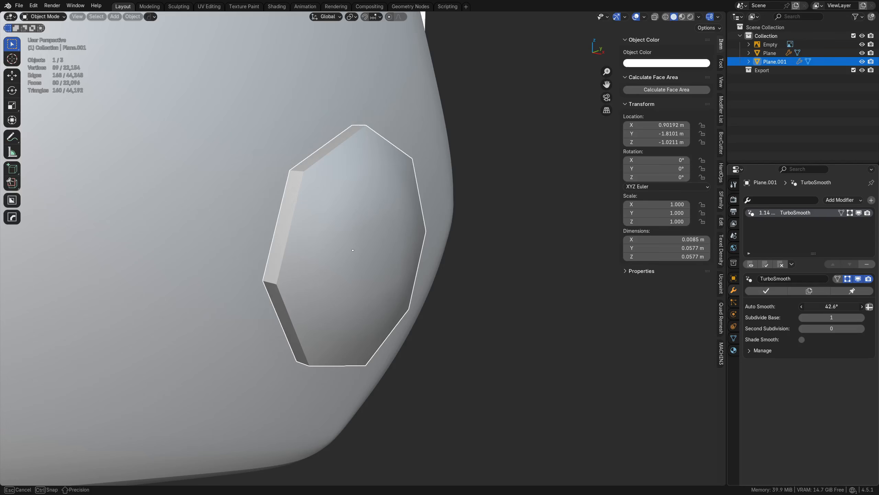
drag(831, 306, 845, 306)
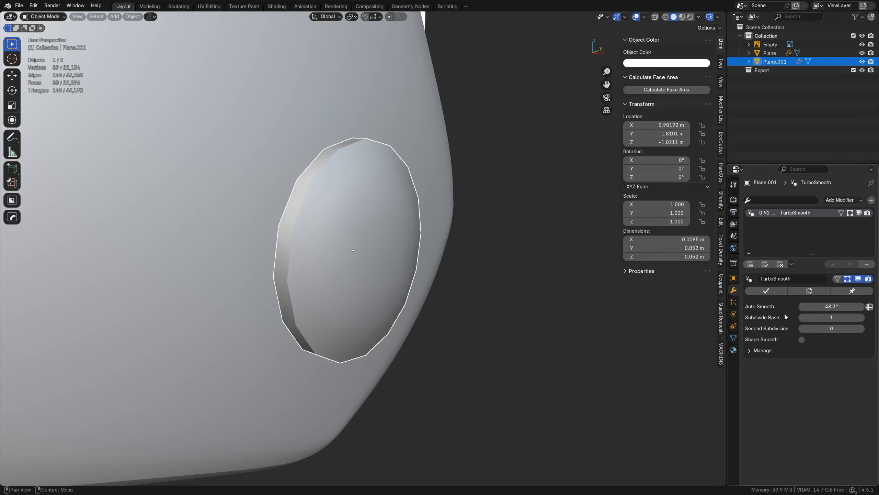
click(862, 329)
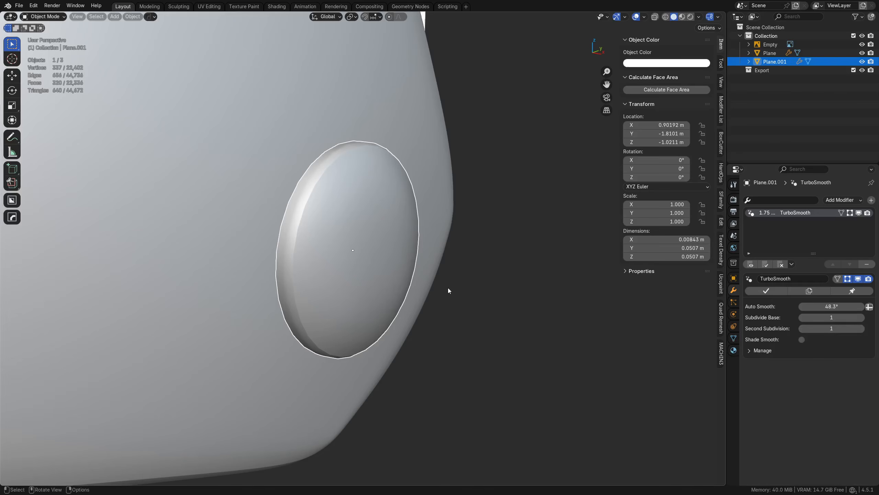
Enable Shade Smooth in the cap's TurboSmooth modifier and display the wireframe overlay
middle_drag(448, 290, 411, 284)
click(802, 339)
key(shift+z)
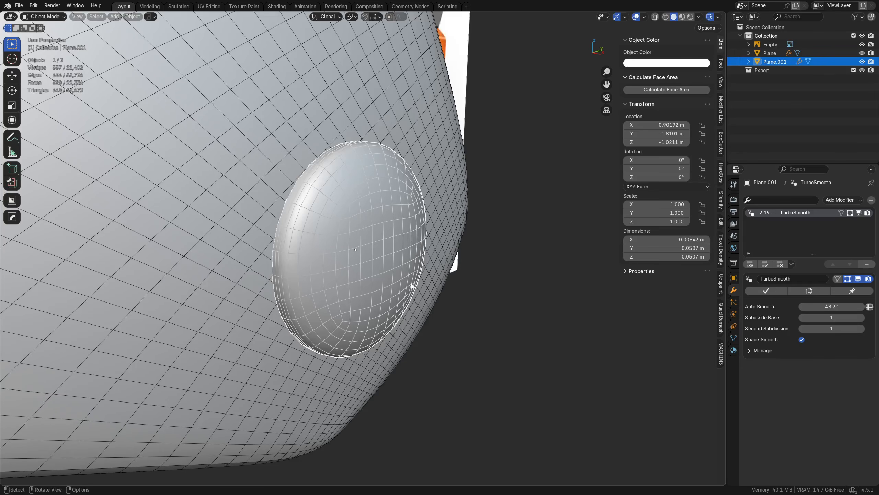
Select the cap's front faces, move them outward about 0.0033 m along X and hide the wireframe overlay
key(Tab)
click(453, 285)
key(Tab)
middle_drag(477, 290, 488, 308)
click(453, 297)
click(363, 295)
shift+click(363, 236)
shift+click(401, 225)
shift+click(402, 284)
key(ctrl+KP_Add)
key(g)
key(y)
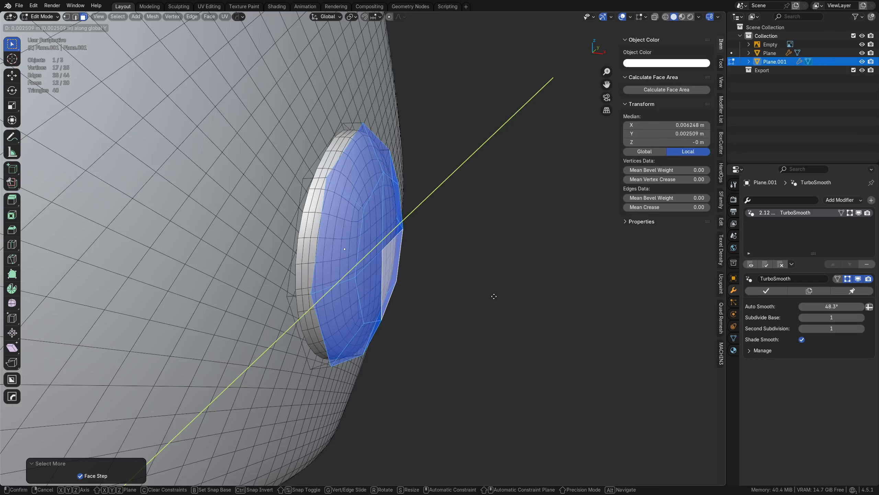
key(x)
click(557, 308)
key(Tab)
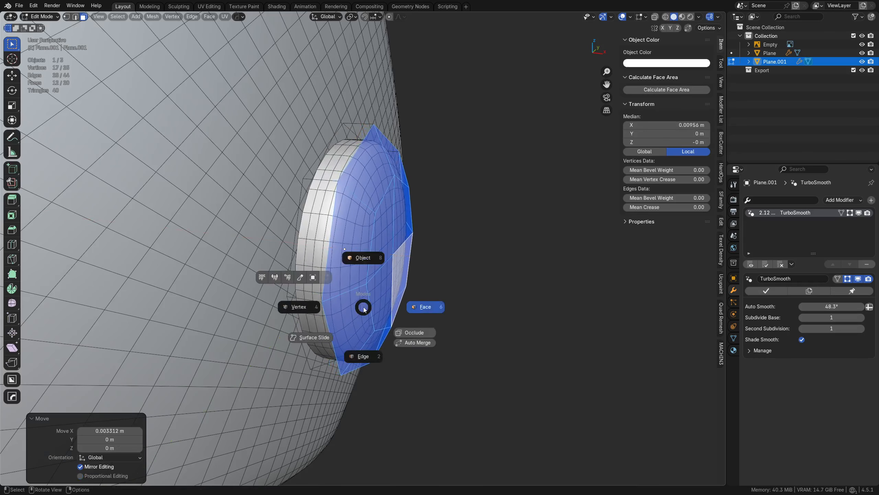
click(430, 306)
key(shift+z)
mouse_move(474, 309)
middle_down()
mouse_move(344, 287)
mouse_move(334, 249)
mouse_move(373, 266)
mouse_move(376, 293)
mouse_move(464, 314)
middle_up()
Add a loop cut around the cap's side wall to tighten its rim
key(Tab)
click(474, 315)
key(Tab)
click(343, 343)
key(ctrl+r)
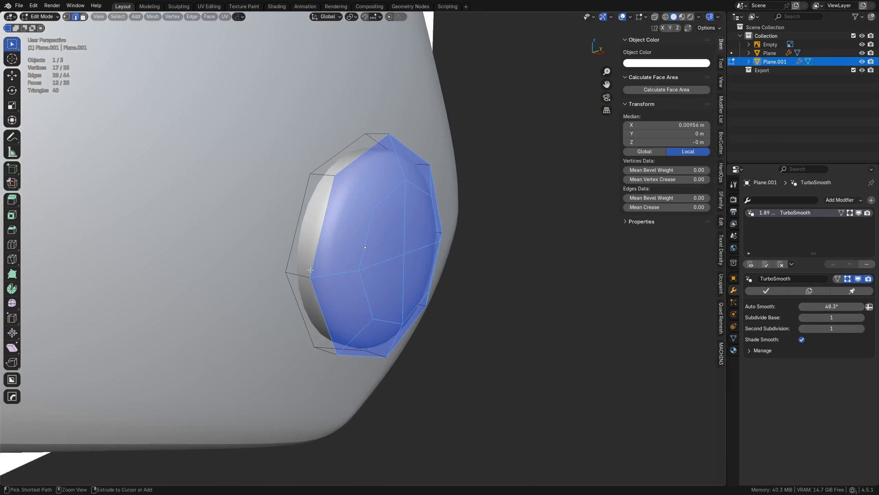
click(305, 274)
click(307, 275)
key(Tab)
click(381, 288)
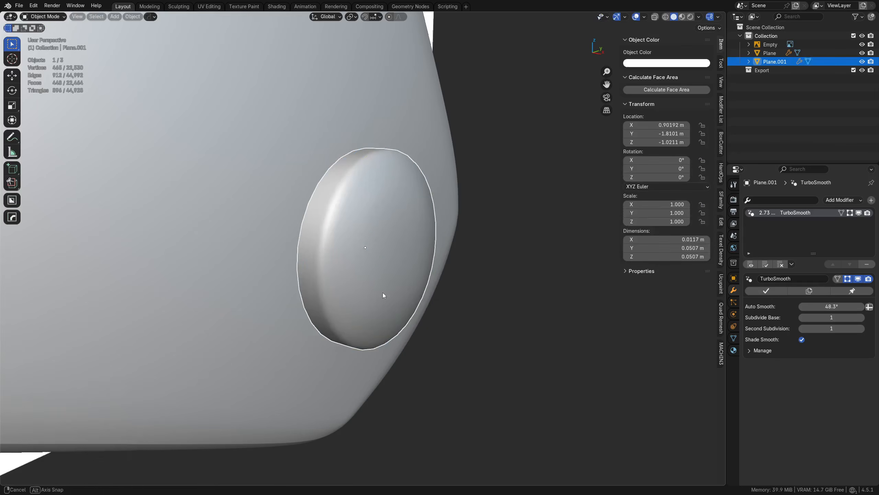
Try a Grid Fill with a span of 2 on the cap's four central front faces
middle_drag(382, 293, 458, 318)
key(Tab)
click(417, 270)
click(390, 282)
ctrl+shift+click(418, 254)
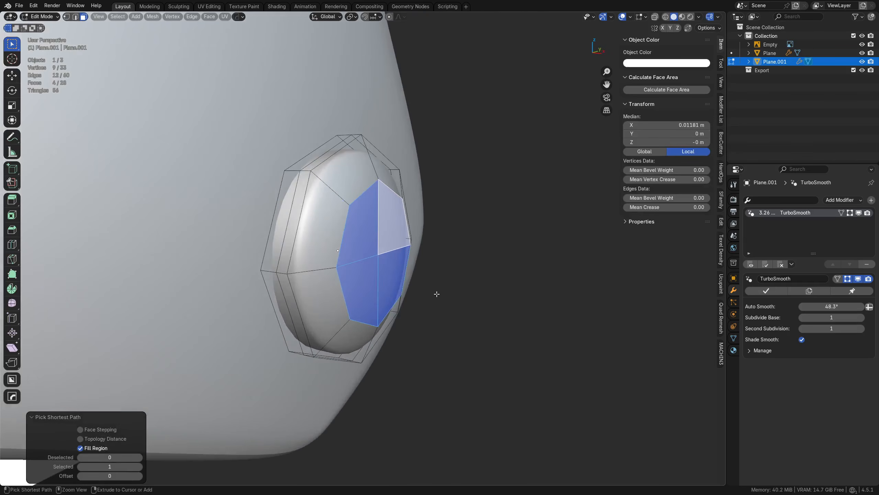
key(ctrl+f)
click(423, 386)
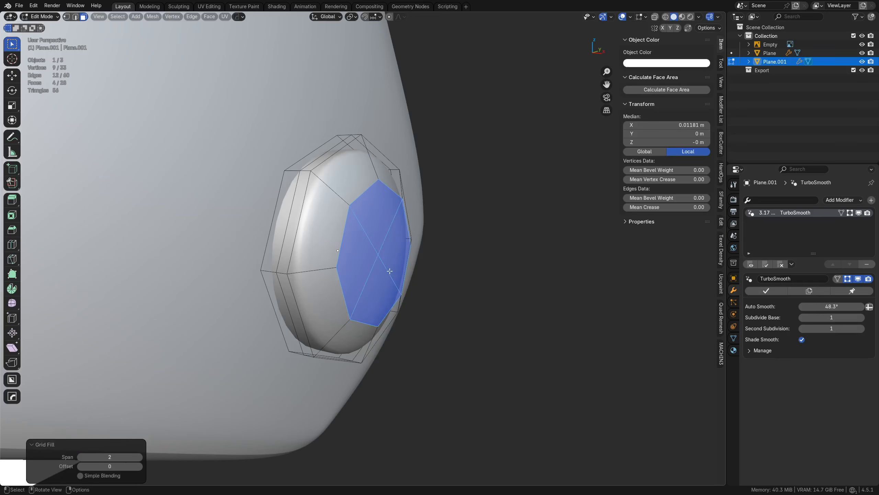
key(ctrl+z)
Move the cap's centre front vertex outward about 0.0018 m along X to raise the dome
middle_drag(419, 328, 454, 304)
key(Tab)
click(368, 286)
click(374, 255)
middle_drag(398, 292, 409, 297)
key(g)
key(x)
click(470, 308)
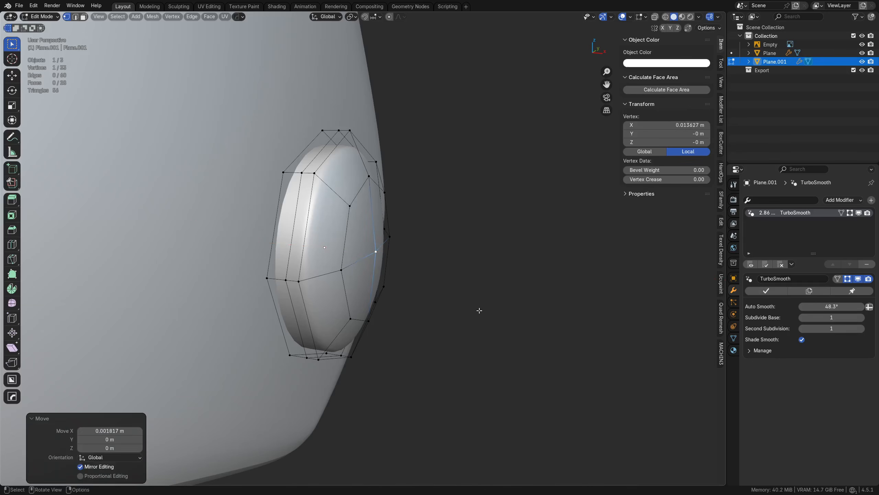
key(Tab)
Move the cap onto the reference axle in side view, about -0.012 m in Y and 0.02 m in Z
middle_drag(478, 288, 222, 302)
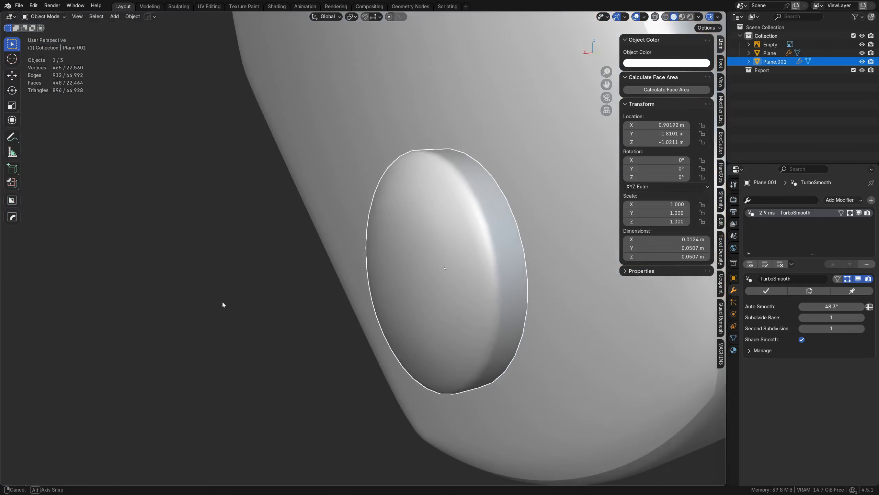
scroll(453, 322, down, 2)
middle_drag(406, 311, 471, 288)
key(a)
key(a)
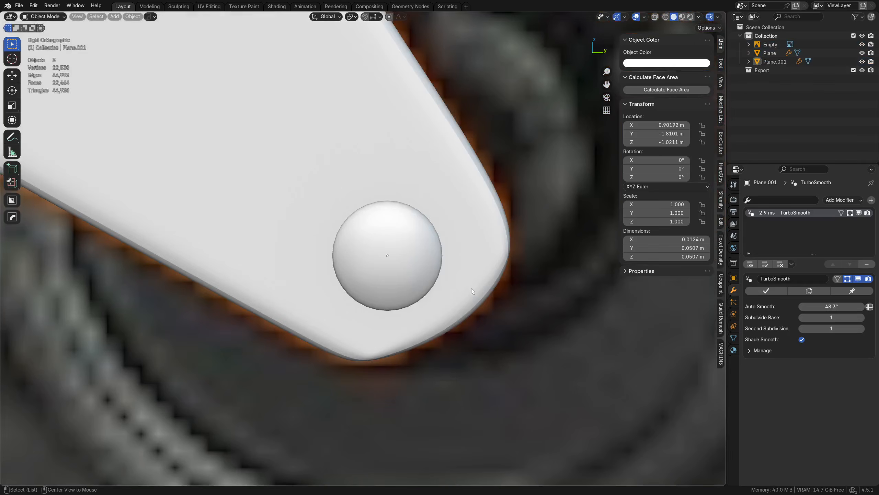
key(alt+z)
click(415, 269)
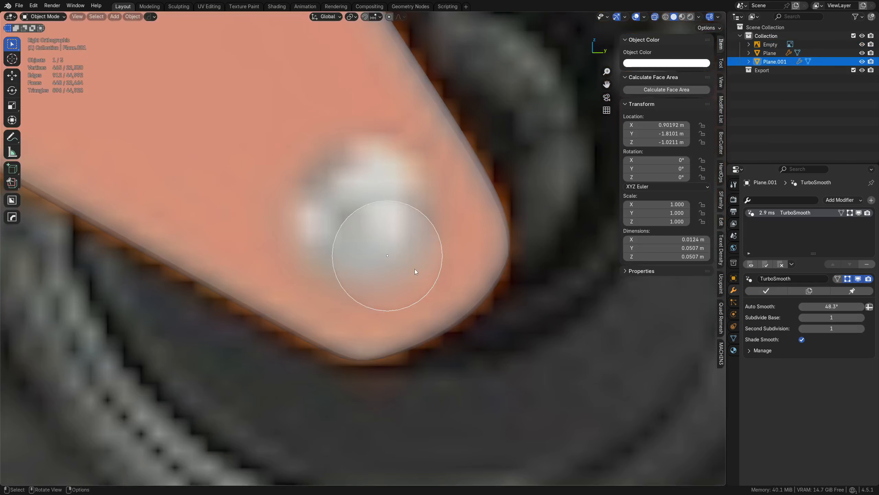
key(g)
click(371, 241)
scroll(342, 283, down, 4)
shift+middle_drag(354, 286, 384, 288)
key(alt+z)
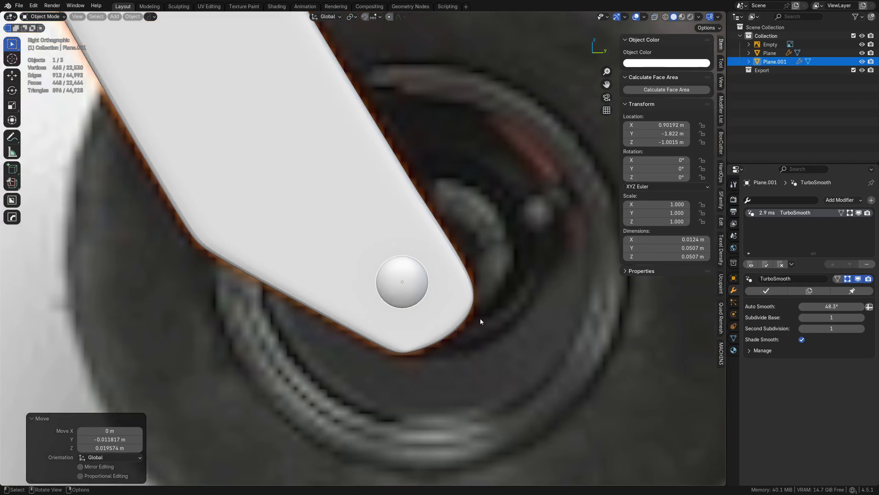
Symmetrize the fork mesh across X from the positive to the negative side to create the opposite leg
middle_drag(479, 319, 294, 259)
key(a)
key(a)
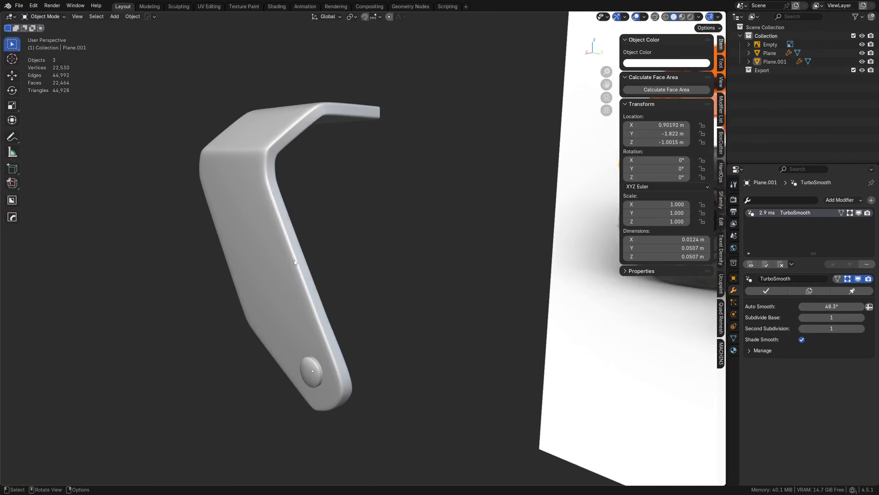
click(294, 259)
key(Tab)
middle_drag(361, 264, 323, 299)
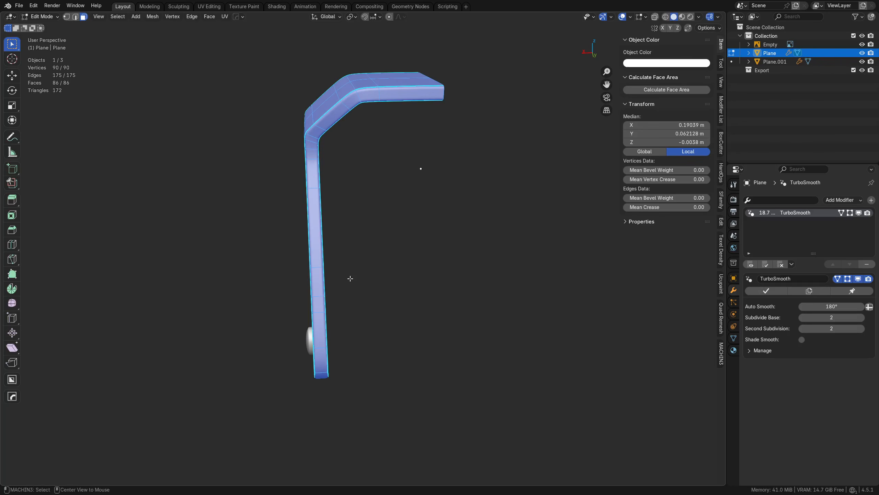
key(alt+x)
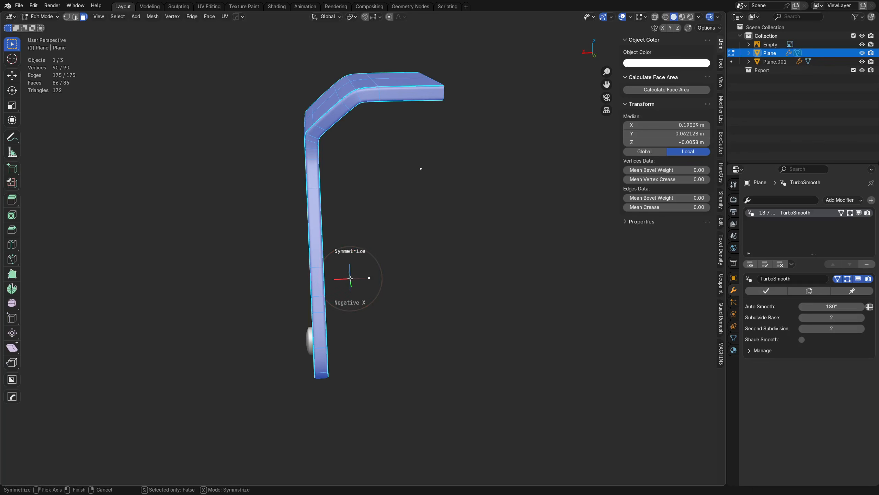
click(483, 272)
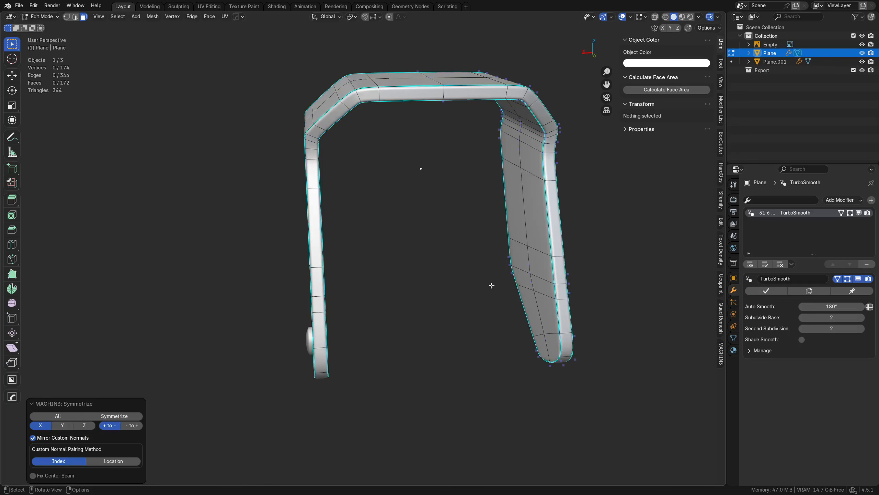
Dissolve the centre seam edge loop on the fork's top bridge and deselect the fork
key(Tab)
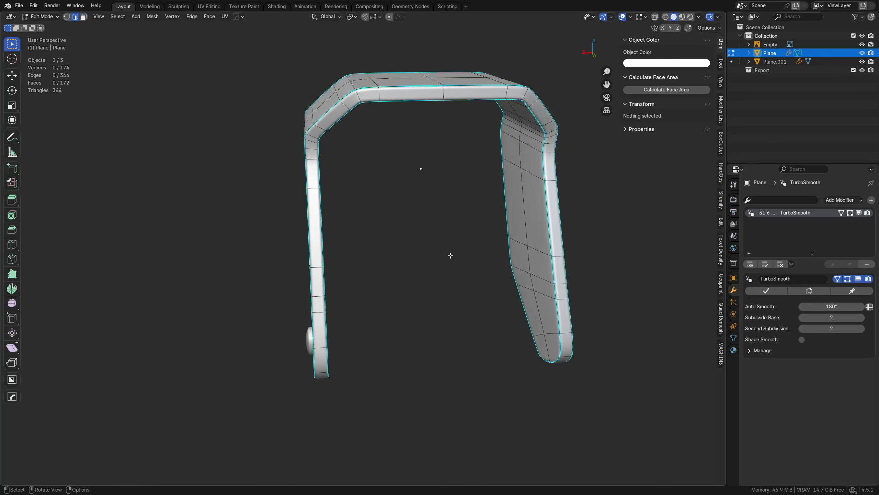
alt+click(442, 93)
key(ctrl+x)
key(Tab)
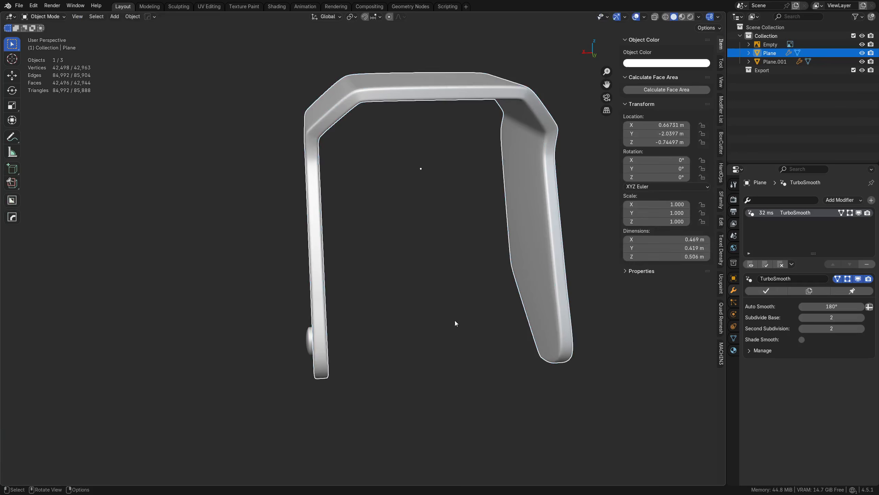
click(455, 320)
Add a mesh cylinder with 16 vertices, a 1 m radius and a 2 m depth
middle_drag(455, 320, 620, 260)
middle_drag(349, 324, 193, 286)
middle_drag(527, 342, 411, 316)
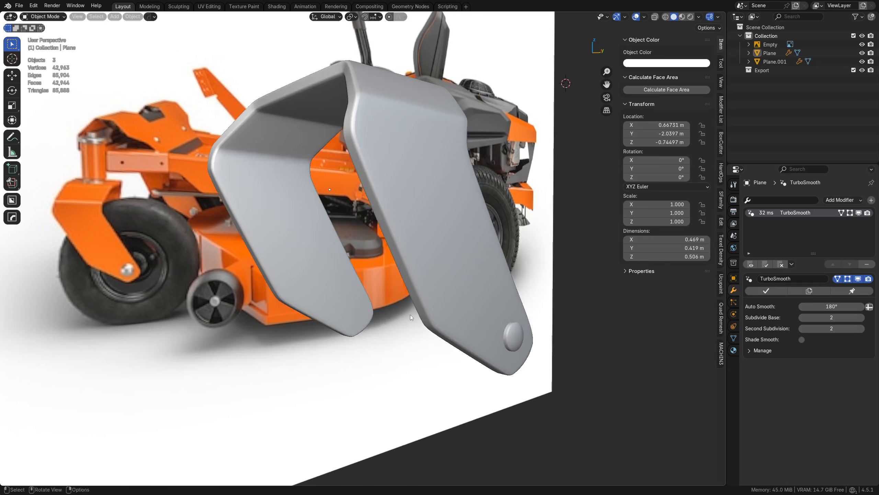
middle_drag(423, 358, 420, 297)
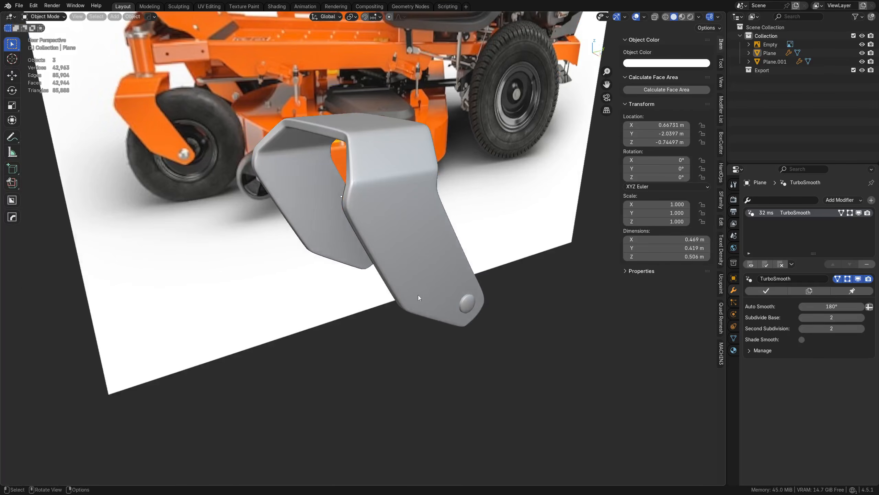
middle_drag(444, 382, 383, 321)
shift+middle_drag(449, 346, 360, 309)
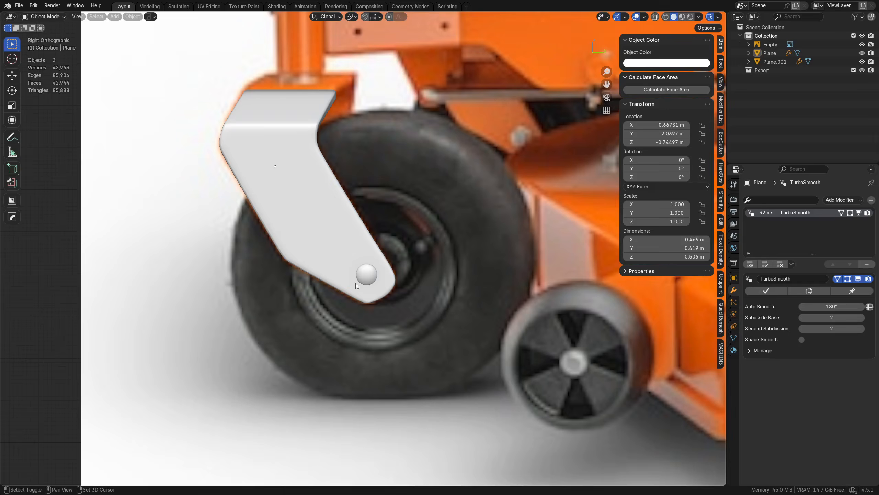
key(shift+a)
mouse_move(372, 278)
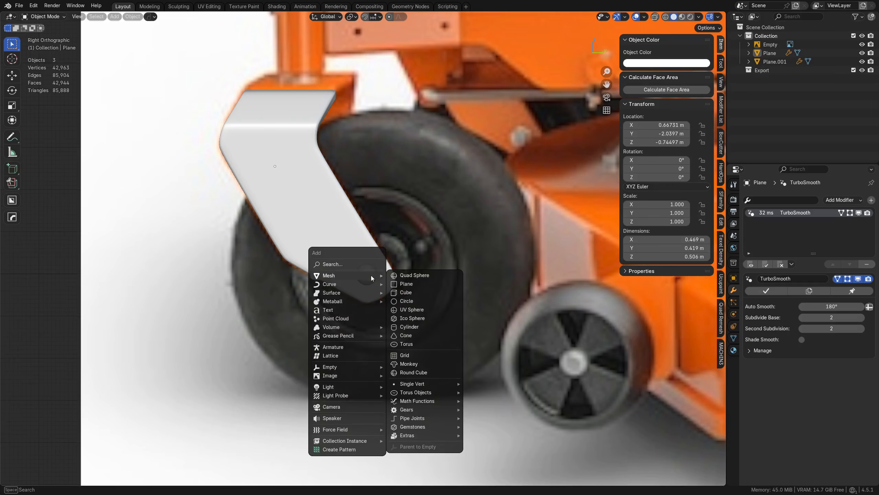
click(409, 326)
scroll(415, 329, down, 7)
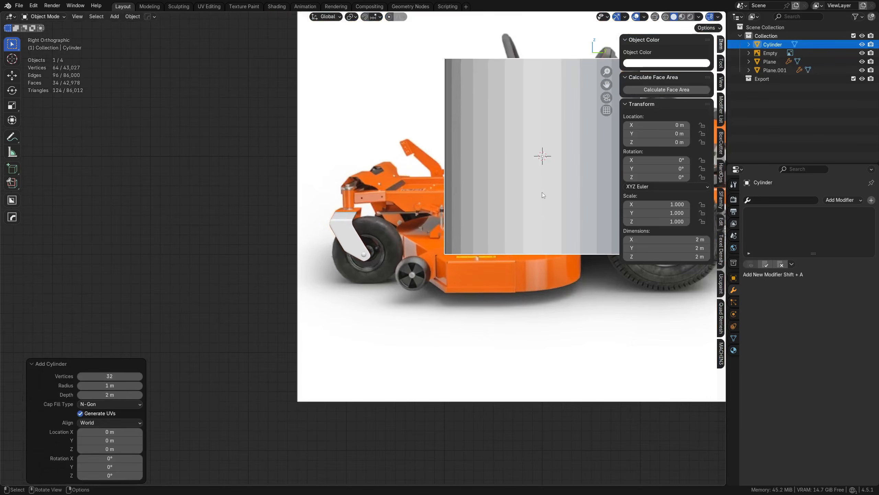
click(113, 378)
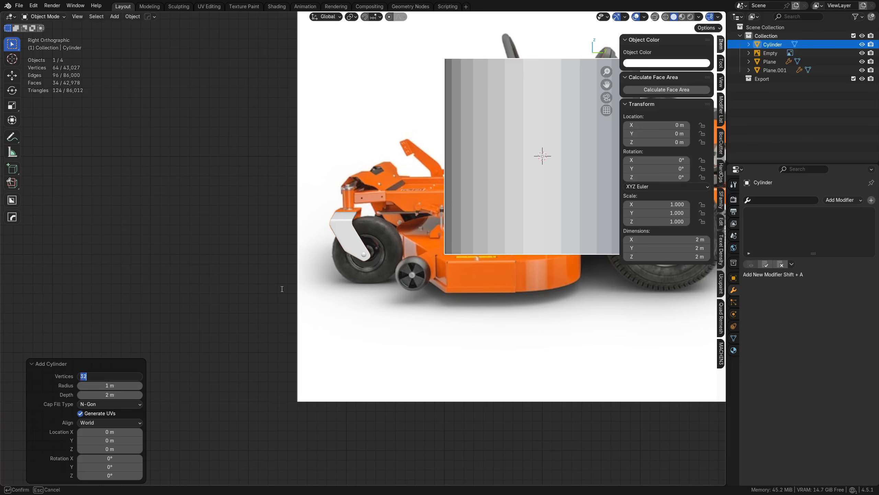
key(Return)
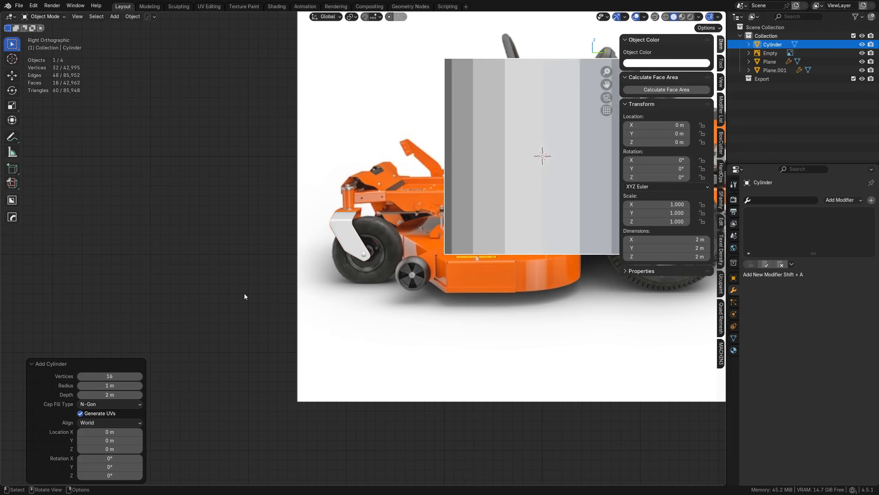
Rotate the cylinder -90° in front view so it lies sideways, and move it over the fork
shift+middle_drag(427, 290, 354, 326)
middle_drag(354, 325, 480, 326)
key(KP_1)
key(r)
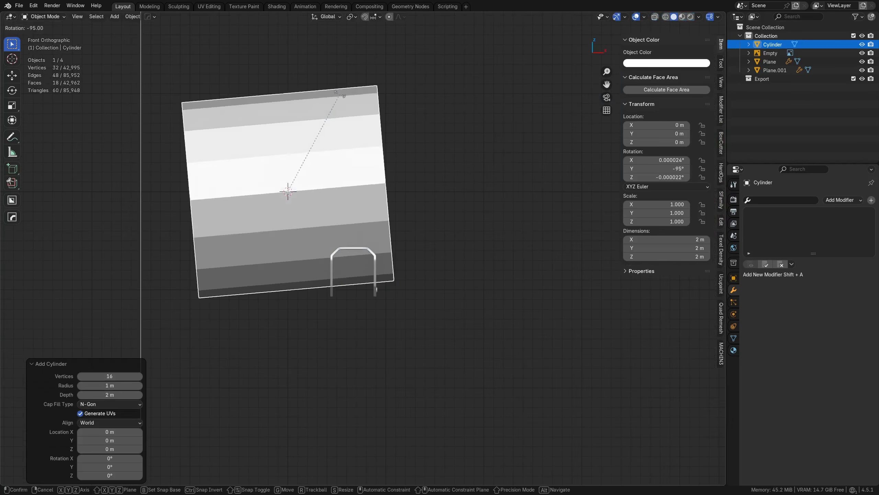
click(336, 100)
key(g)
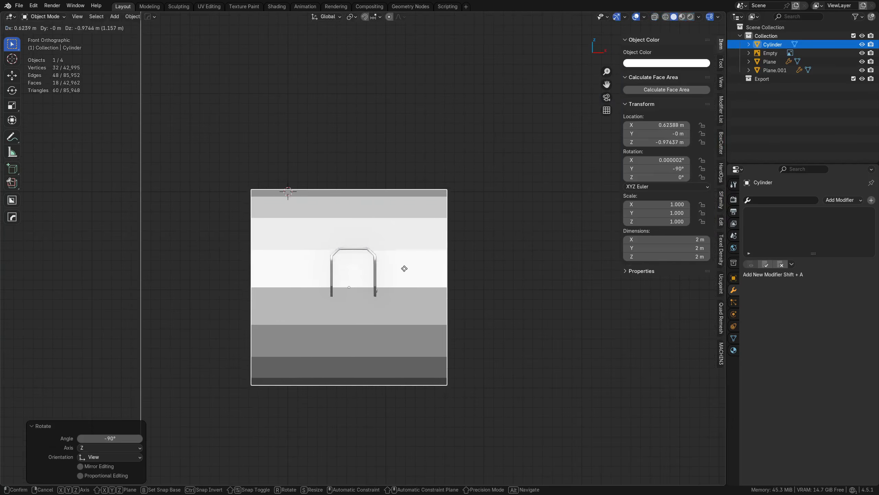
click(405, 264)
Align the cylinder's location to the fork on X, Y and Z using MACHIN3 Align
shift+click(379, 277)
middle_drag(378, 276, 397, 307)
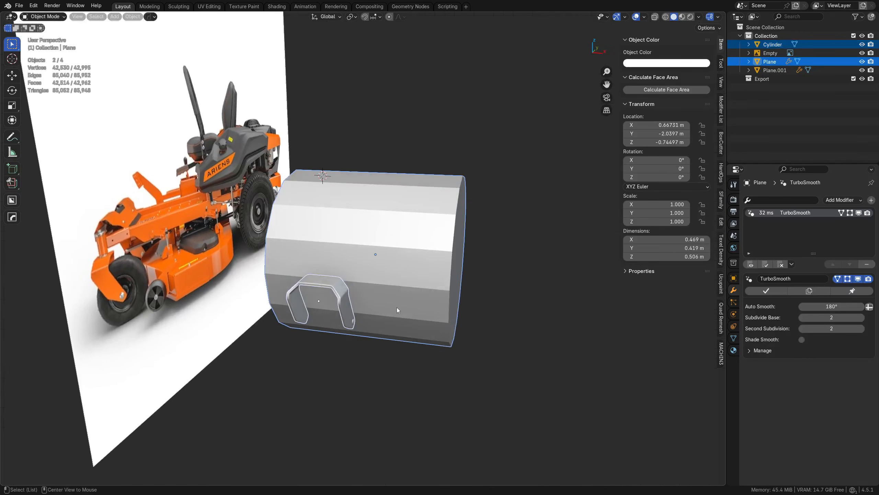
key(alt+a)
click(85, 467)
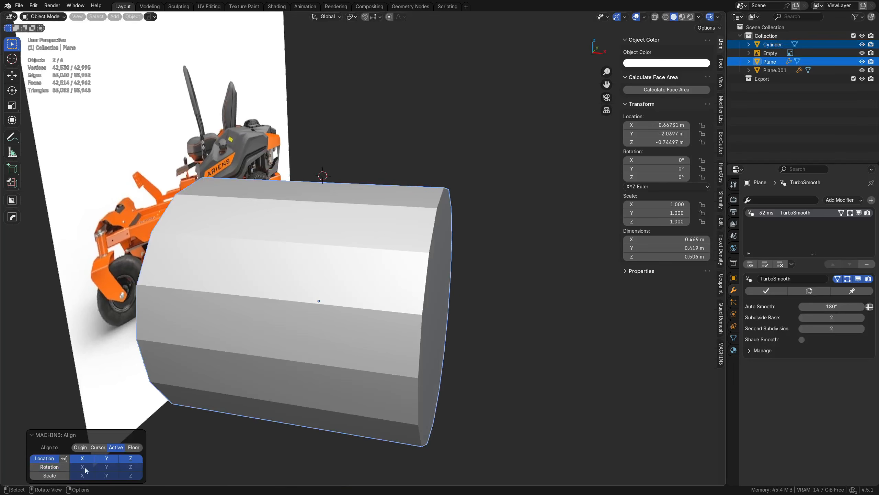
click(107, 458)
click(106, 459)
key(Tab)
click(446, 356)
key(s)
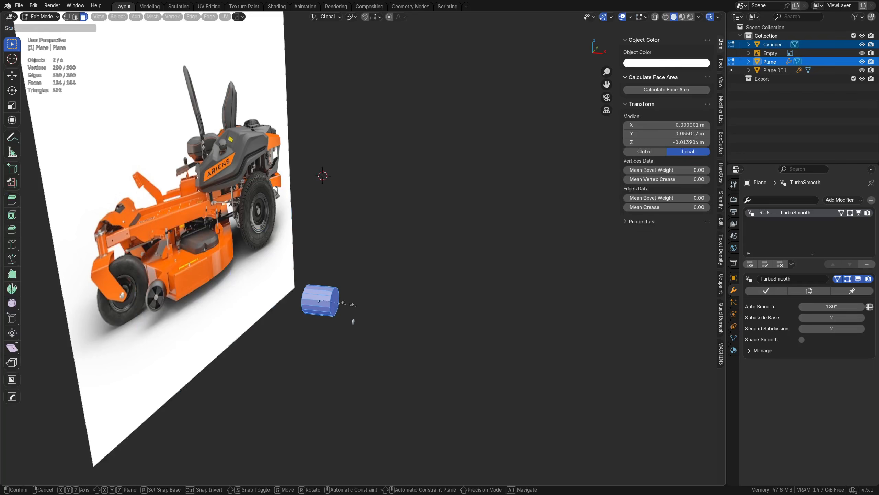
key(Escape)
key(Tab)
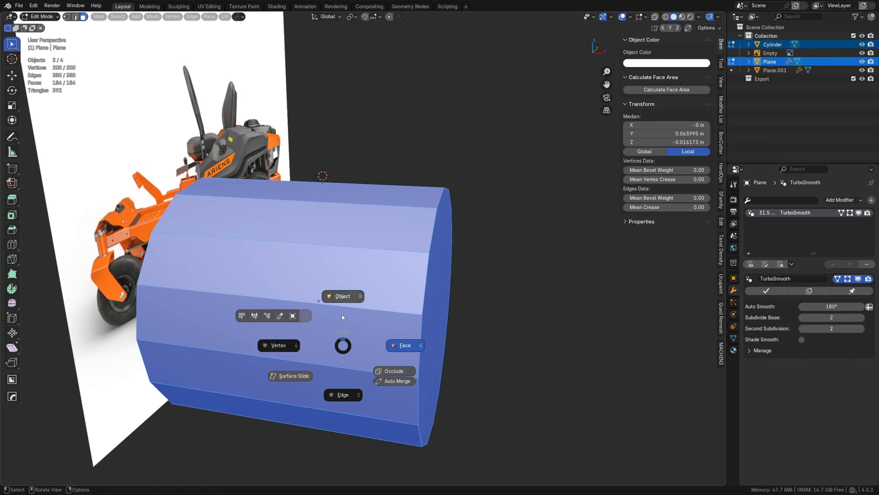
click(342, 315)
Scale the cylinder's mesh uniformly by 0.154 so it fits between the fork legs
key(Tab)
click(392, 352)
key(s)
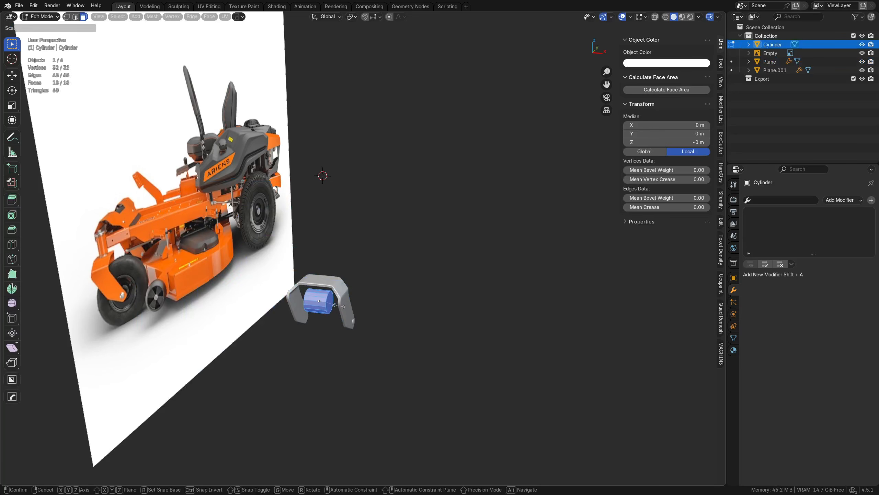
click(348, 310)
Align the cylinder to the axle cap's location in side view using MACHIN3 Align
key(KP_3)
scroll(258, 301, up, 6)
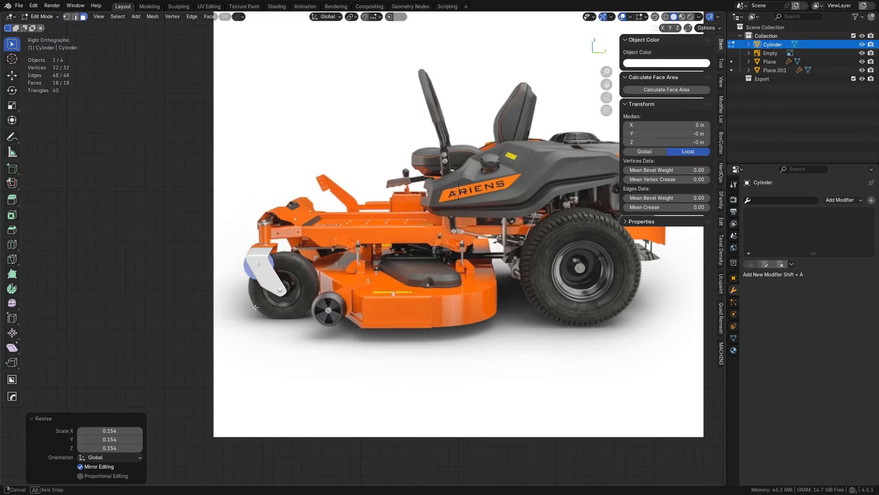
key(Tab)
click(240, 286)
shift+middle_drag(240, 286, 325, 261)
shift+click(276, 309)
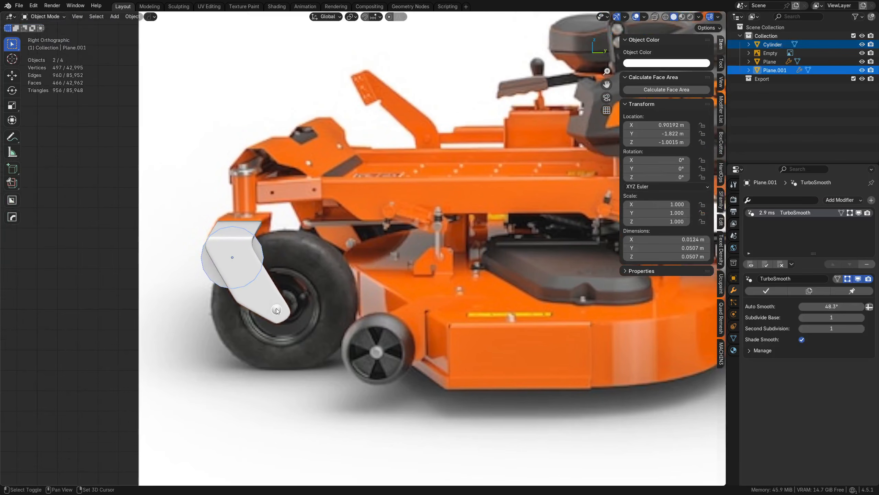
key(alt+a)
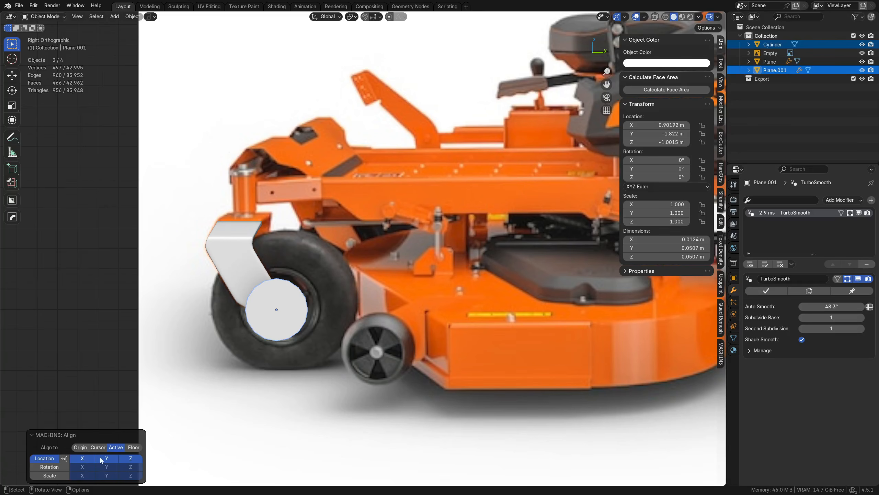
Exclude X from the cylinder's location alignment so it stays centred between the fork legs, and select only the cylinder
middle_drag(341, 330, 485, 333)
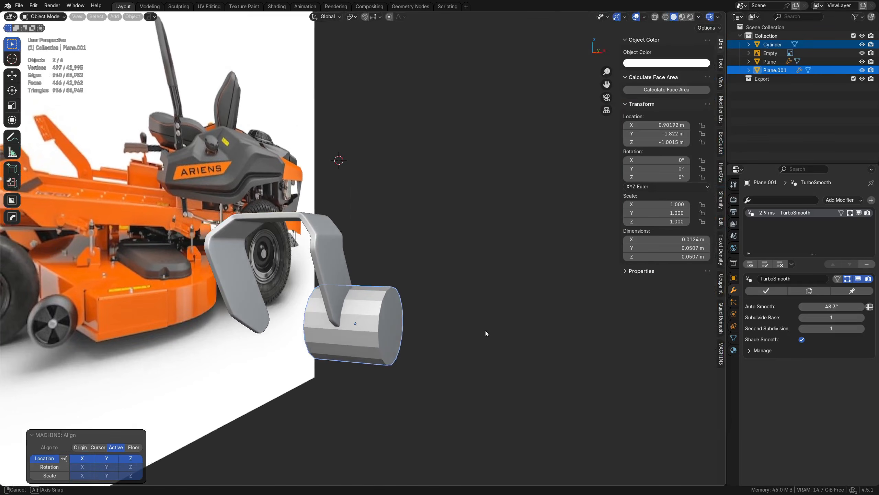
click(84, 458)
click(333, 341)
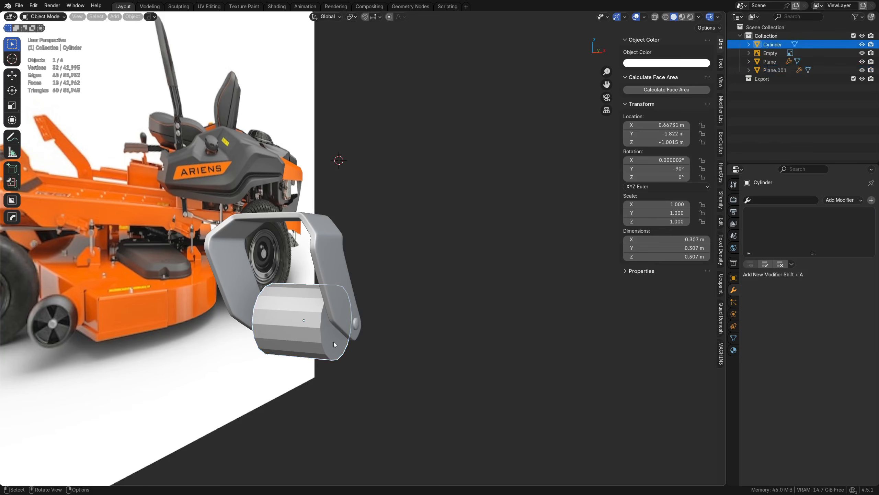
Scale the cylinder's mesh by 2.345 on Y and Z only and compare it with the reference tyre in see-through side view
alt+middle_drag(334, 341, 266, 345)
key(Tab)
click(328, 345)
key(s)
key(shift+x)
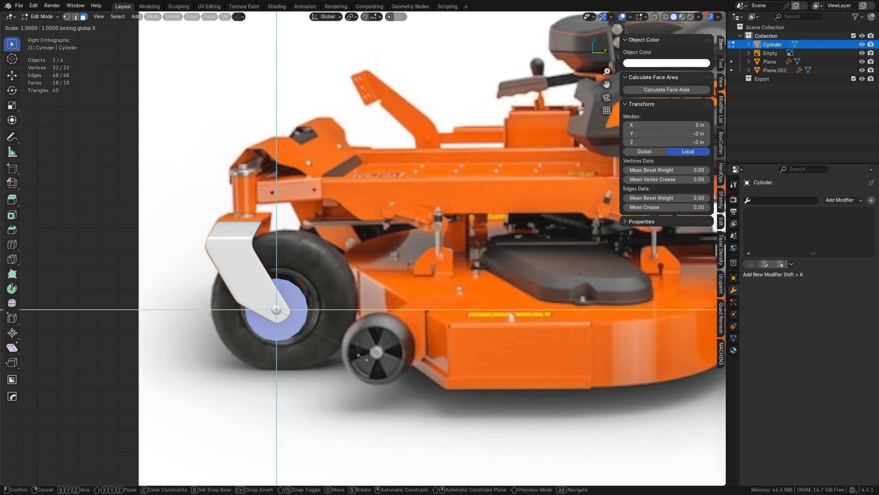
click(479, 417)
middle_drag(479, 417, 268, 362)
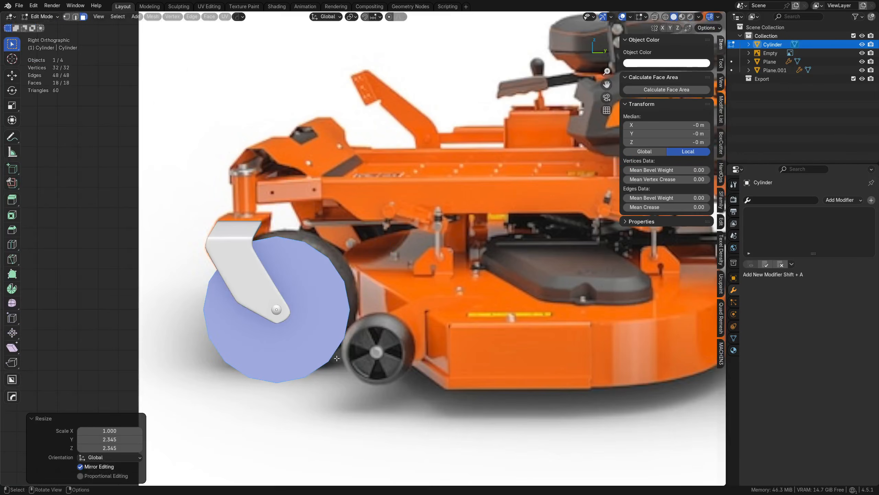
key(Tab)
key(alt+z)
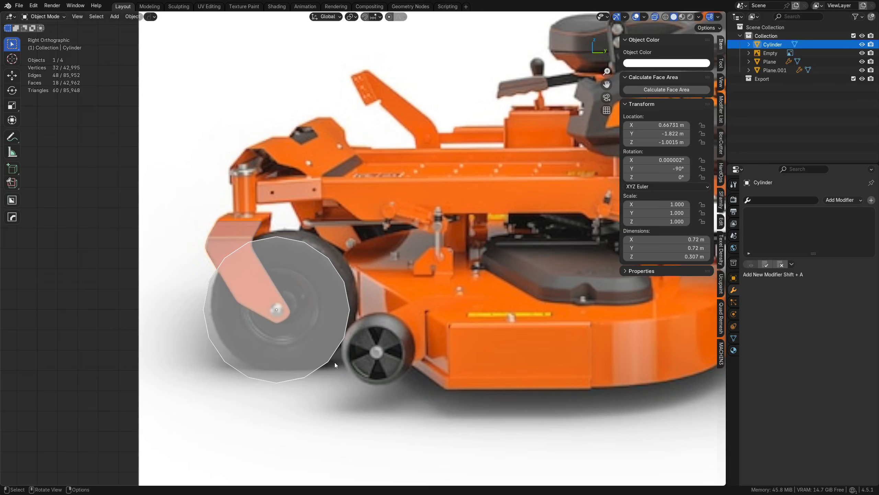
shift+middle_drag(218, 242, 255, 233)
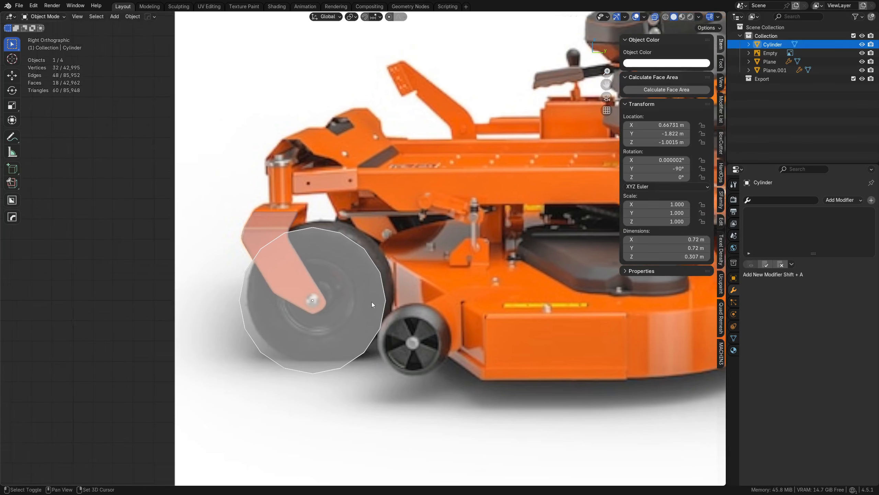
key(alt+z)
Bevel the edge loops around both side faces of the cylinder with a width of 0.0787 m and 2 segments
middle_drag(374, 296, 375, 347)
key(Tab)
key(Tab)
click(375, 335)
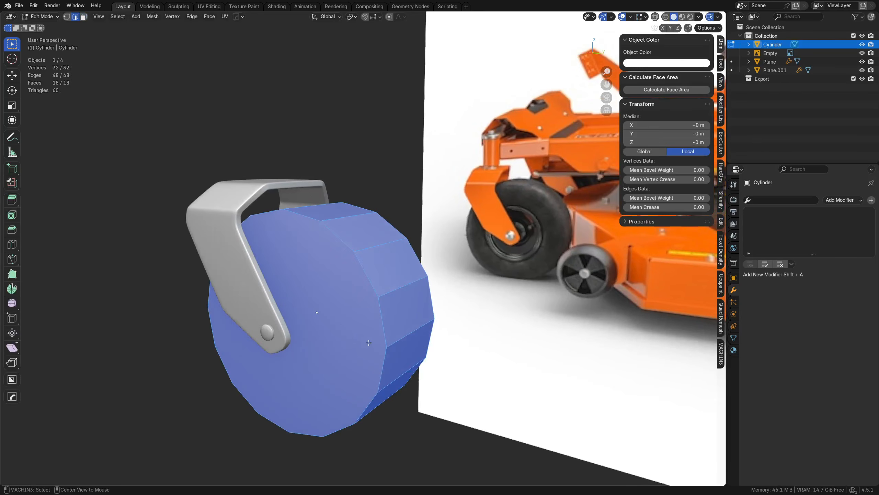
alt+click(377, 328)
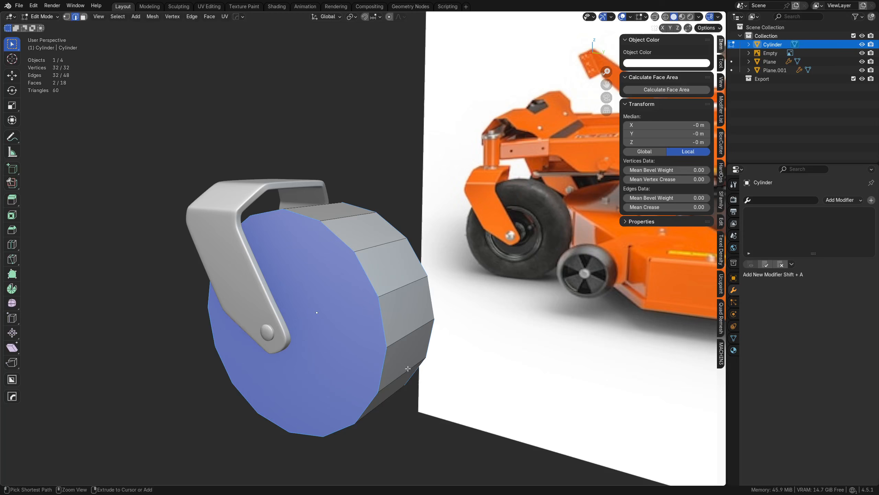
key(ctrl+b)
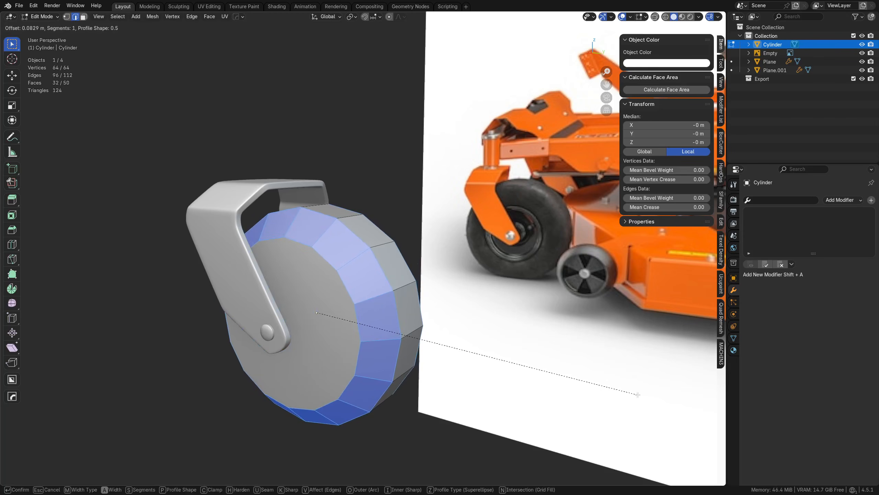
scroll(637, 394, up, 1)
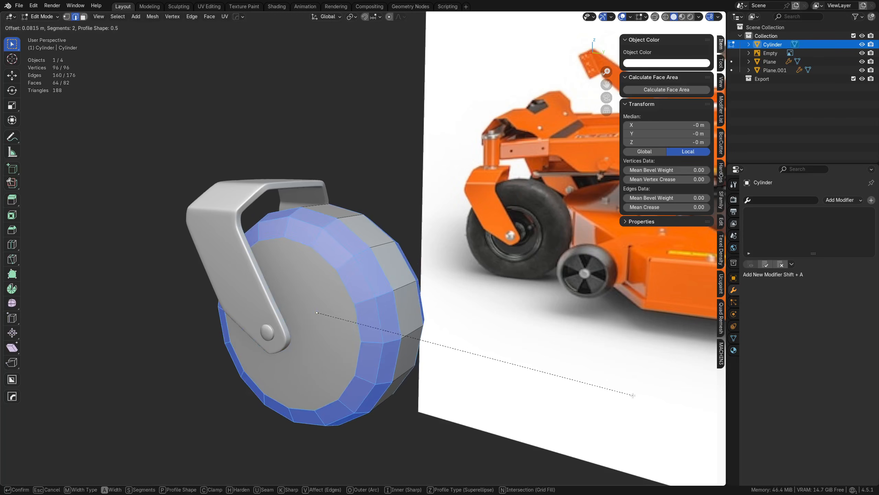
click(624, 395)
Inset both side faces of the cylinder by 0.06343 m and push them slightly outward with Shrink/Fatten
key(Tab)
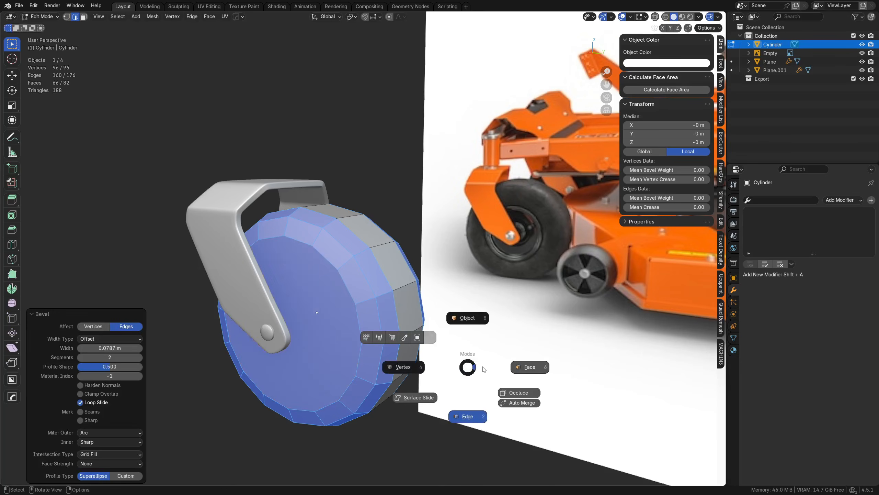
click(483, 366)
click(324, 351)
middle_drag(464, 356, 403, 384)
shift+click(445, 351)
key(i)
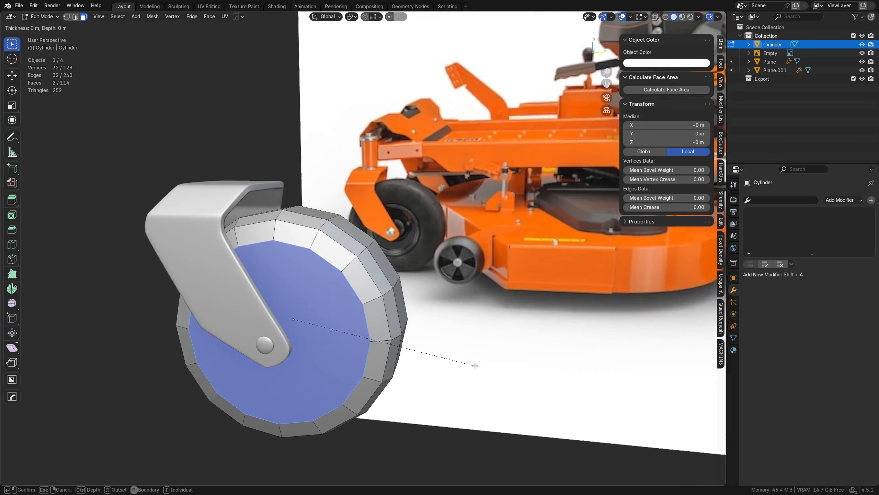
click(455, 360)
key(alt+s)
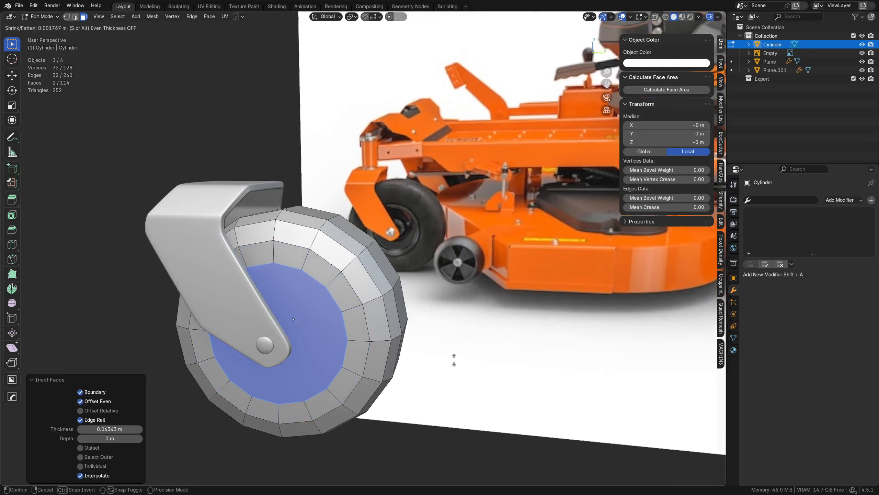
click(452, 355)
Inset both side faces again by 0.03062 m and sink them with a Shrink/Fatten offset of -0.00442 m
key(i)
click(442, 362)
key(alt+s)
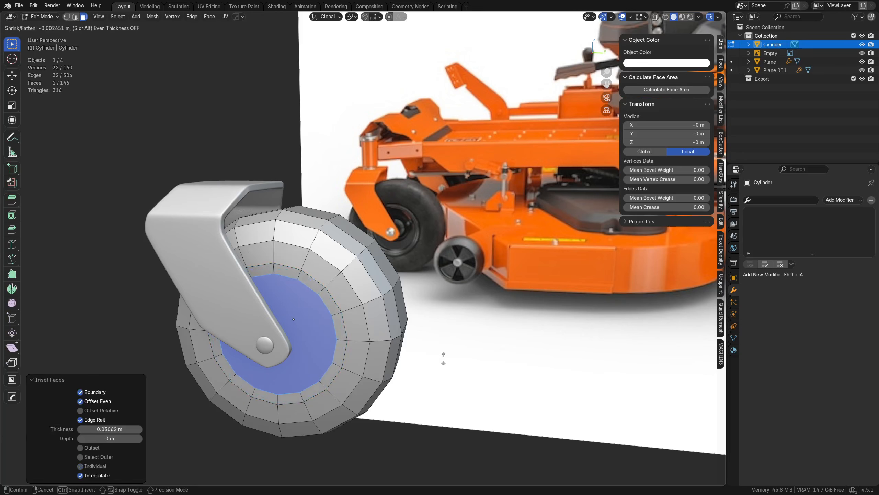
click(446, 361)
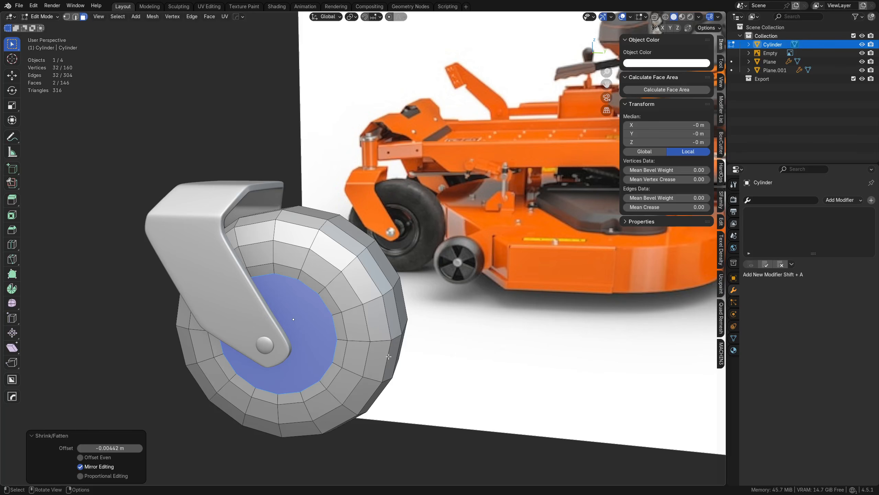
key(f)
middle_drag(251, 356, 422, 362)
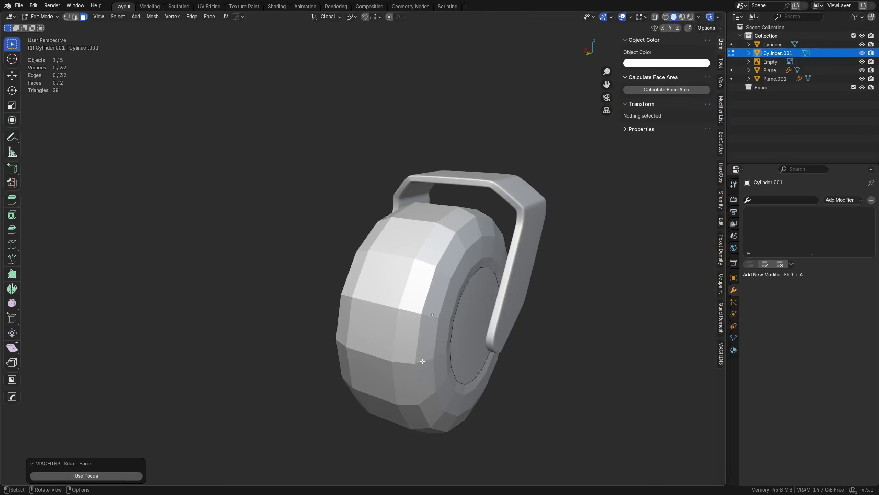
key(ctrl+z)
Separate the two selected inner side faces from the tyre into their own object and return to object mode
key(p)
click(401, 368)
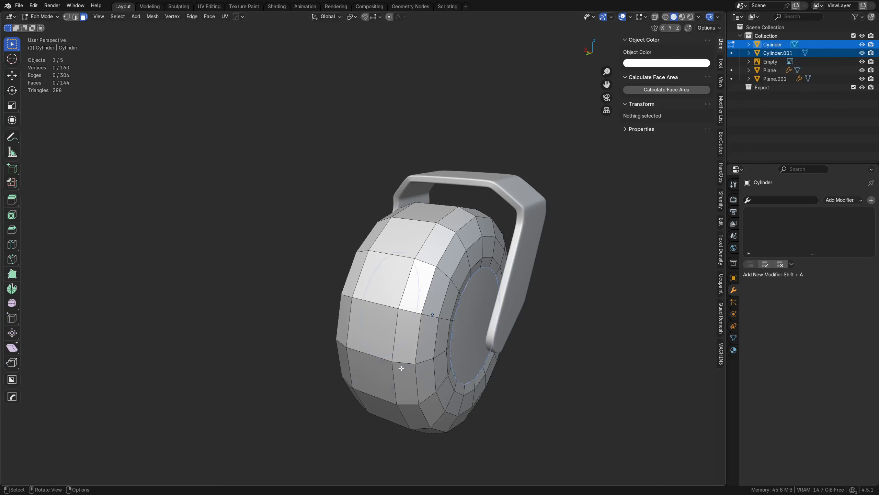
key(Tab)
Add a TurboSmooth modifier to the tyre object and set its auto smooth angle to 45.3°
click(397, 337)
middle_drag(353, 358, 399, 333)
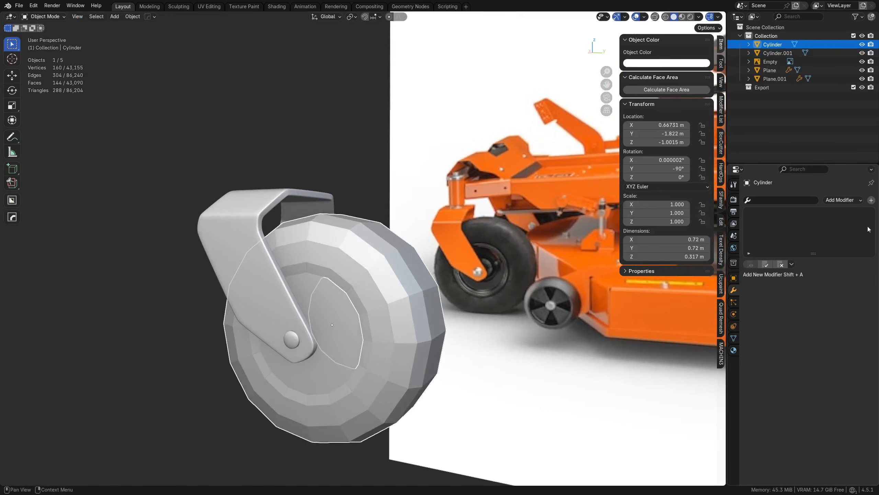
key(shift+a)
mouse_move(856, 203)
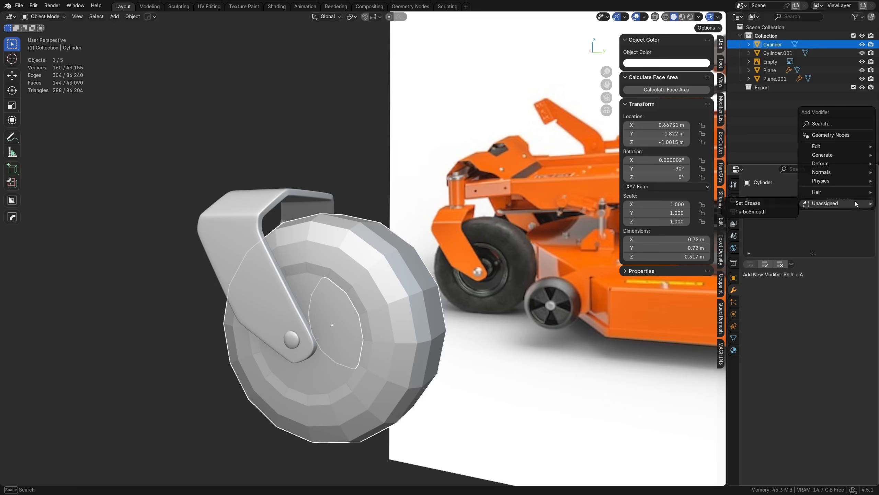
click(771, 212)
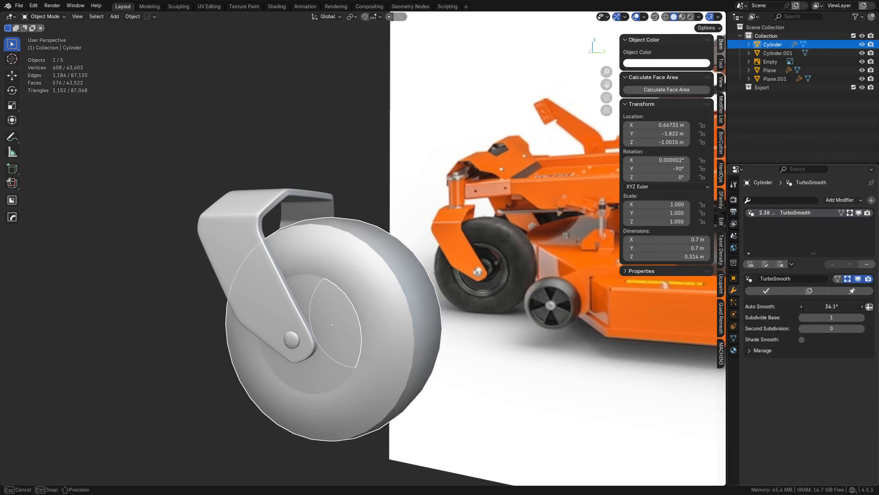
drag(831, 306, 838, 306)
Mark the edge loop around the tyre's hub recess on the facing side as sharp
key(Tab)
click(420, 383)
alt+click(373, 353)
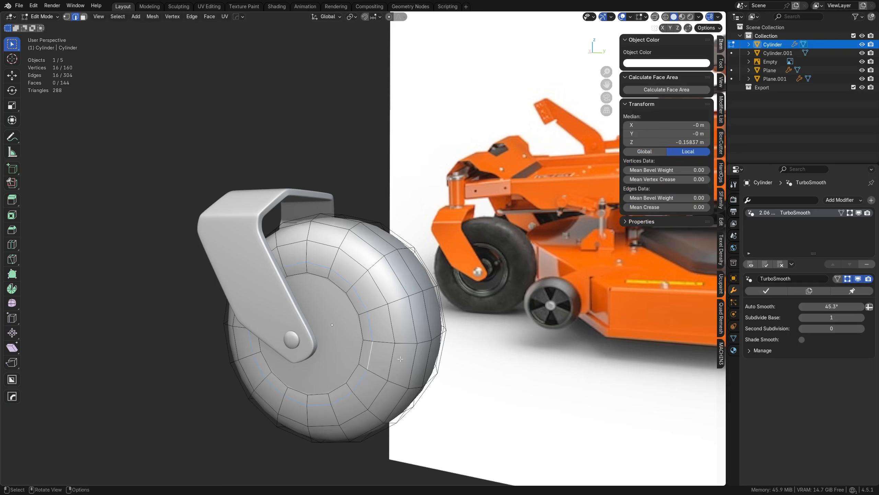
right_click(449, 362)
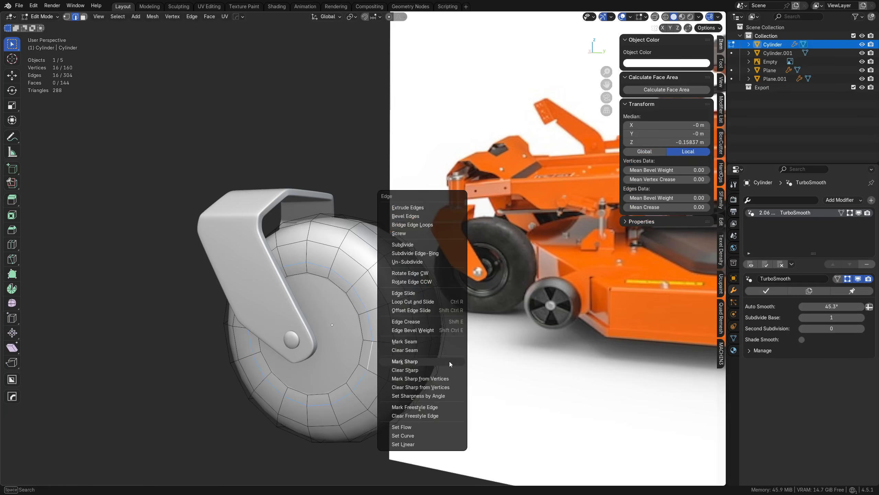
click(450, 363)
key(Tab)
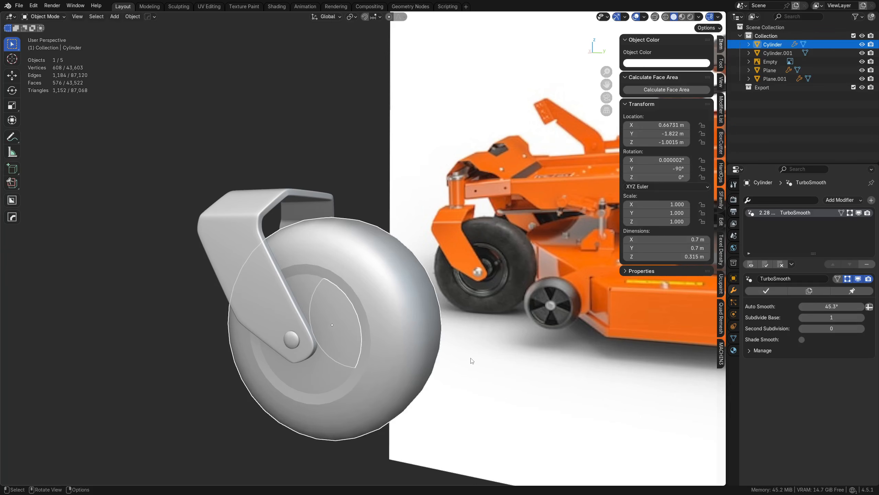
Set the tyre's TurboSmooth second subdivision to 1 and enable Shade Smooth
middle_drag(406, 365, 468, 364)
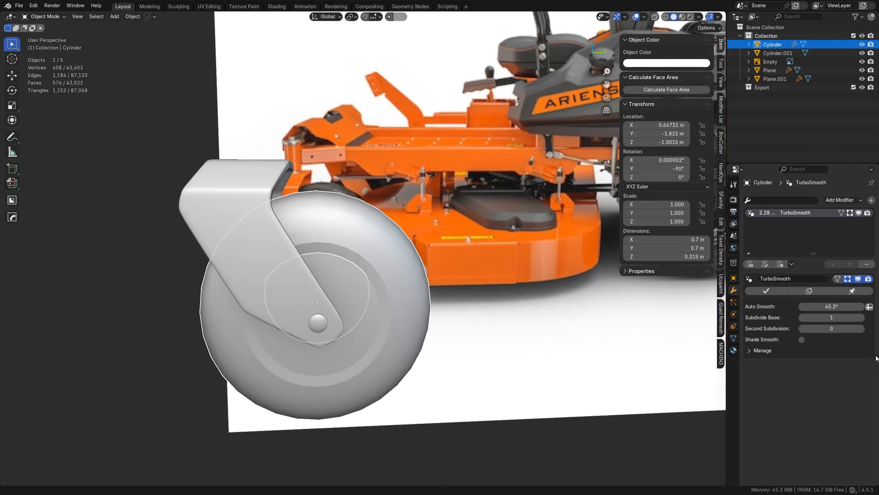
click(863, 329)
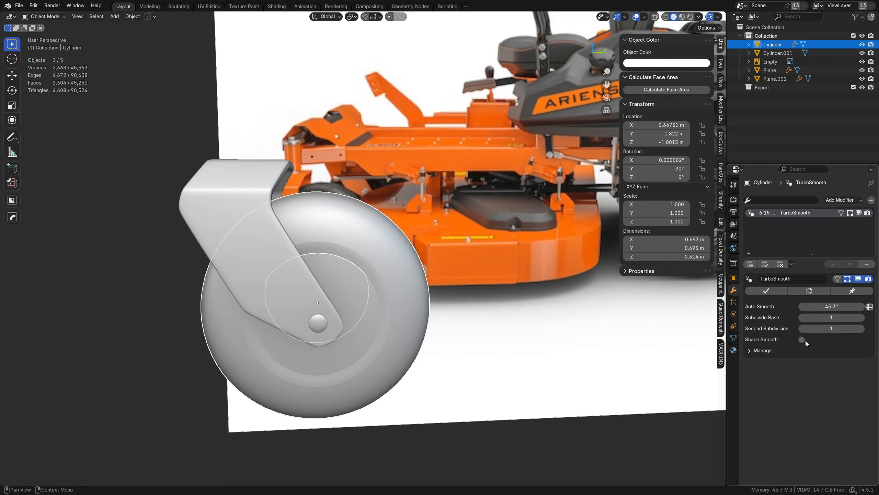
middle_drag(447, 357, 366, 372)
Select the middle bevel edge loop on both tyre shoulders, scale them by 1.035 along X, and return to object mode
key(Tab)
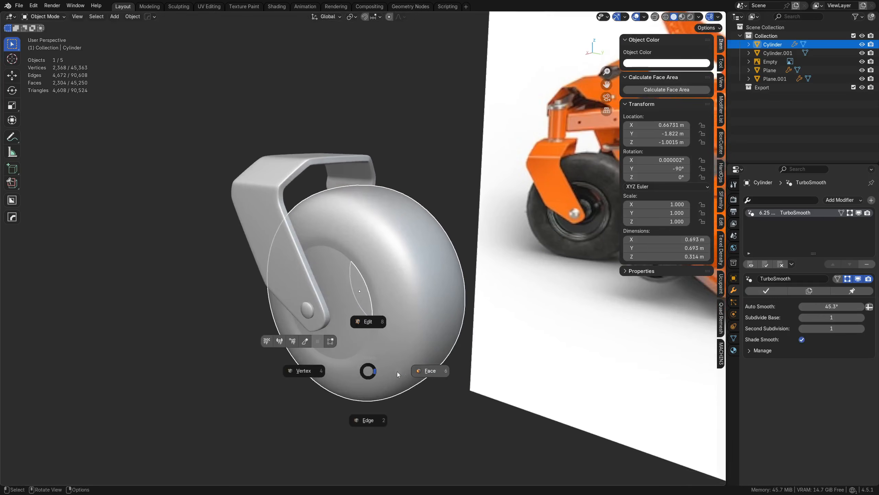
click(428, 374)
shift+middle_drag(460, 388, 438, 374)
key(Tab)
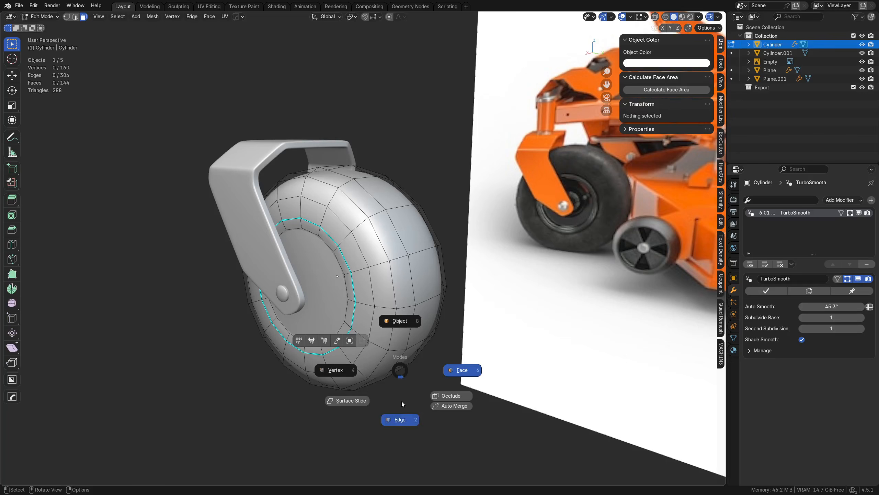
click(402, 406)
alt+click(365, 368)
alt+click(366, 366)
middle_drag(373, 367, 410, 374)
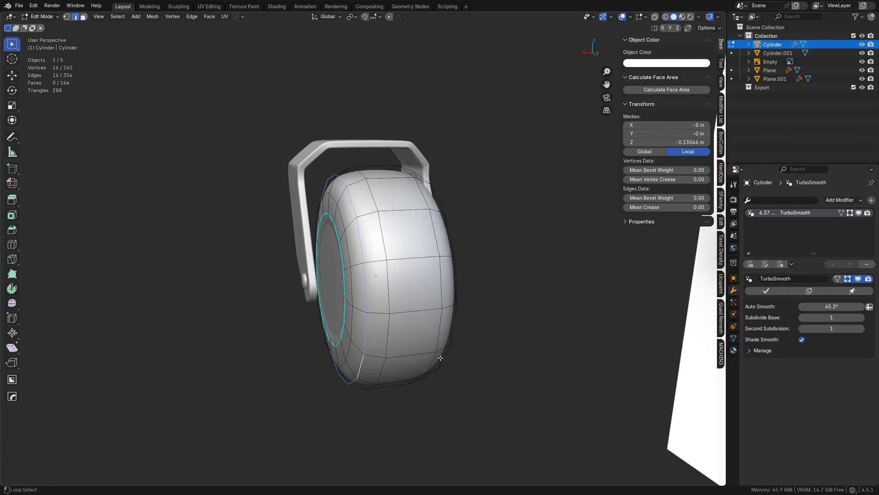
middle_drag(477, 362, 449, 391)
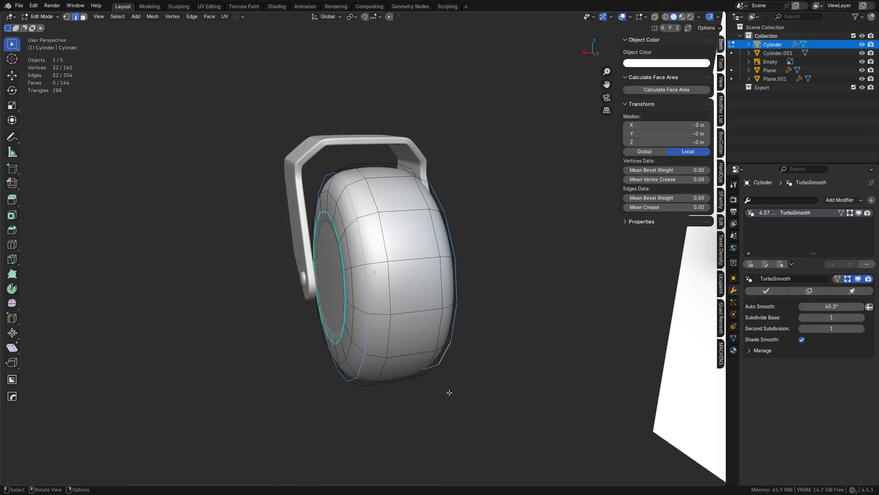
key(s)
key(x)
click(475, 435)
key(Tab)
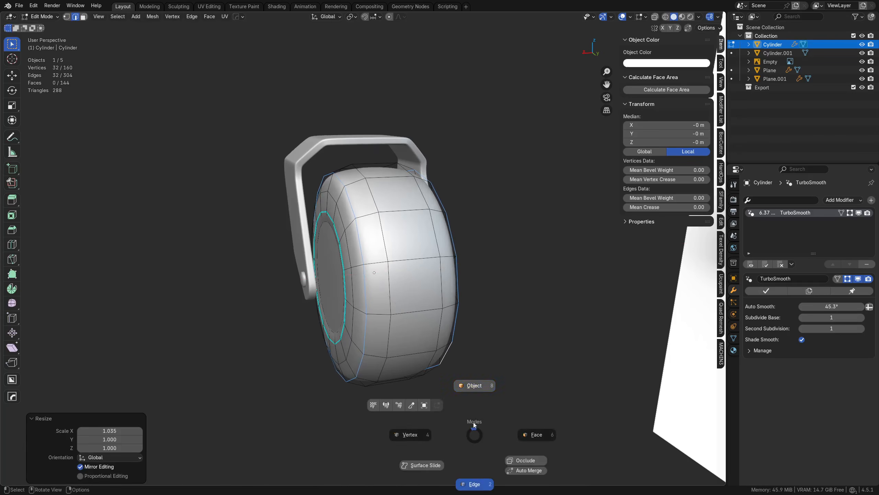
click(474, 386)
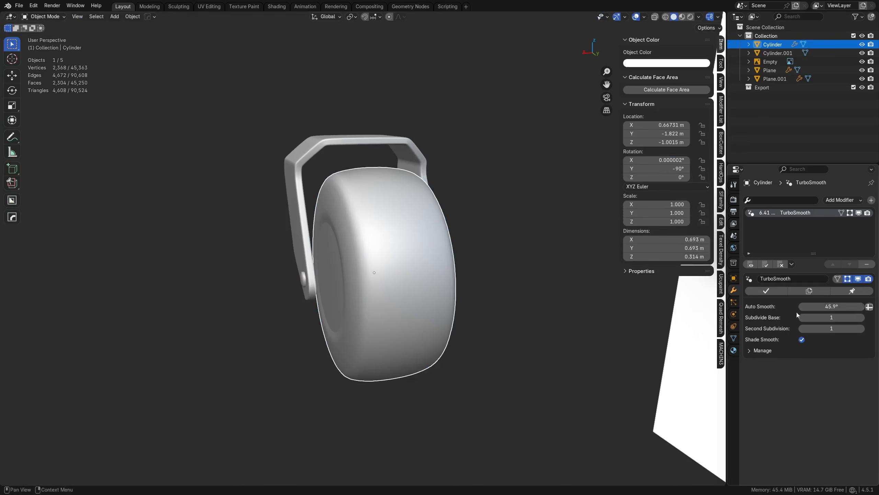
Select the sidewall face rings just outside the hub recess on both sides of the tyre and spread them apart along X
middle_drag(502, 378, 380, 353)
key(Tab)
key(2)
alt+click(325, 352)
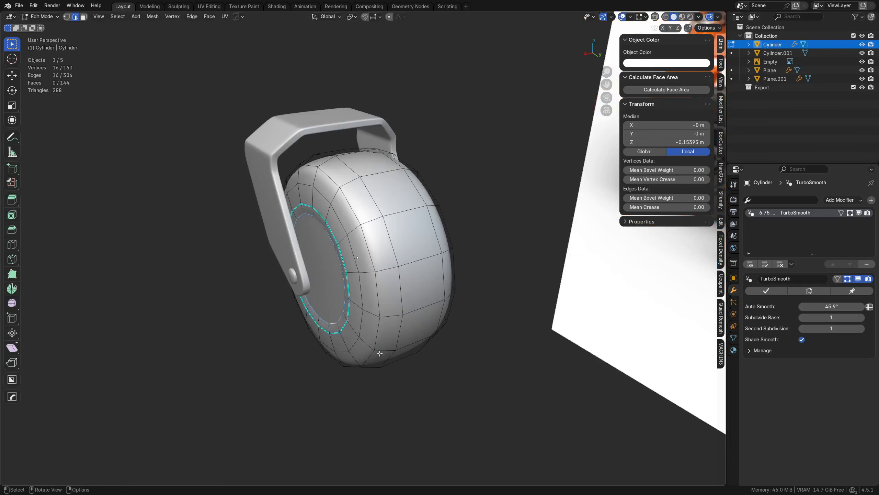
key(3)
alt+click(339, 331)
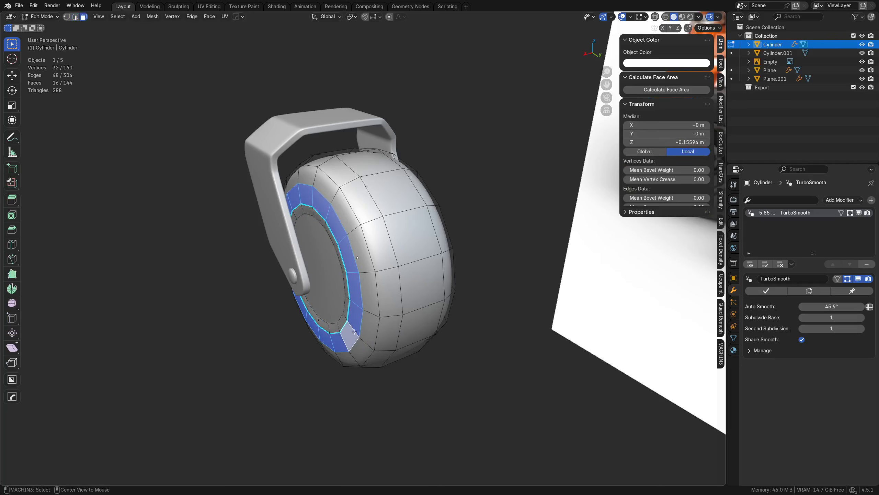
middle_drag(338, 331, 389, 345)
alt+shift+click(442, 325)
middle_drag(383, 396, 488, 399)
key(s)
key(x)
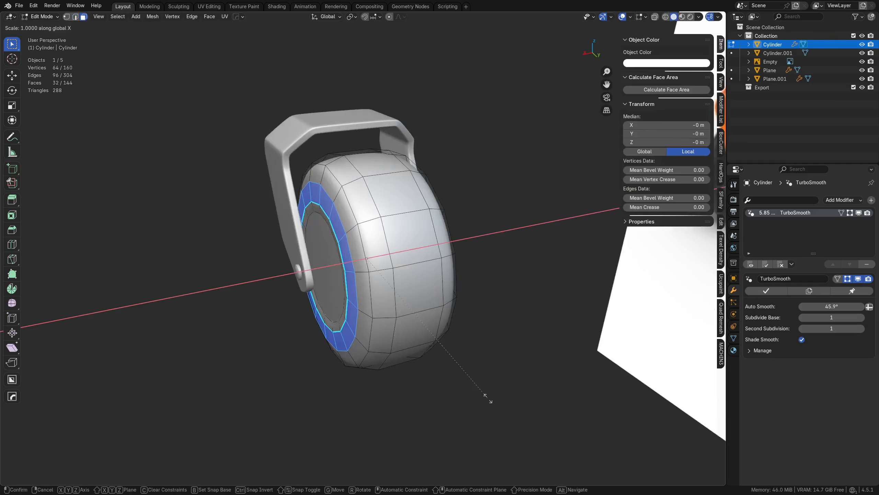
click(574, 419)
key(Tab)
click(577, 395)
Select two adjacent bevel faces on the tyre's facing shoulder and rebuild that bevel with Refuse using the FUSE method and 1 segment
middle_drag(388, 373, 402, 345)
key(Tab)
click(443, 383)
alt+click(393, 342)
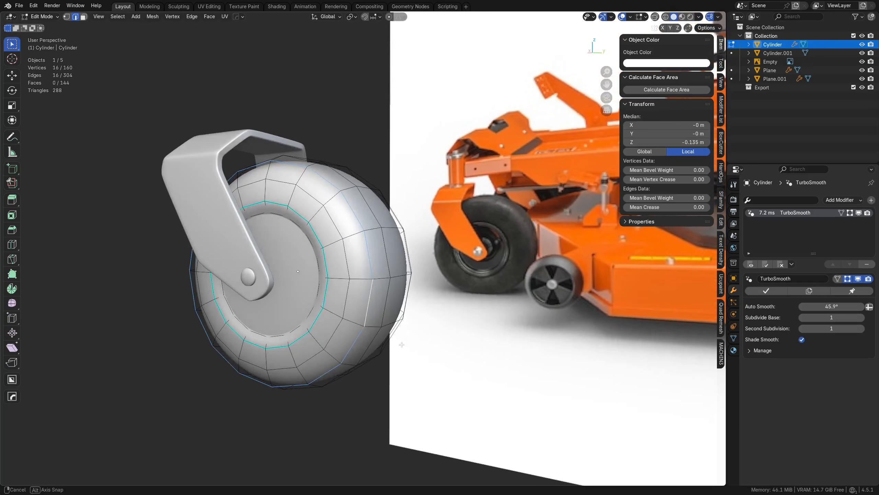
key(Tab)
click(384, 304)
click(359, 302)
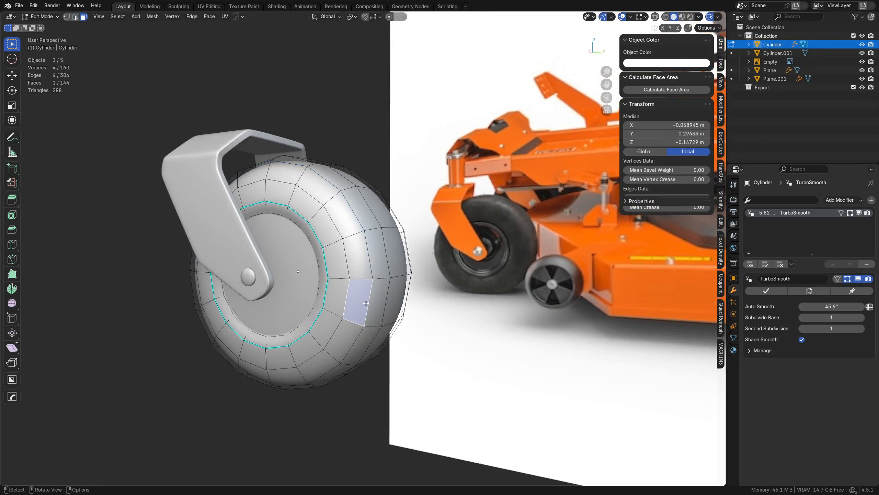
shift+click(377, 303)
middle_drag(442, 328, 385, 335)
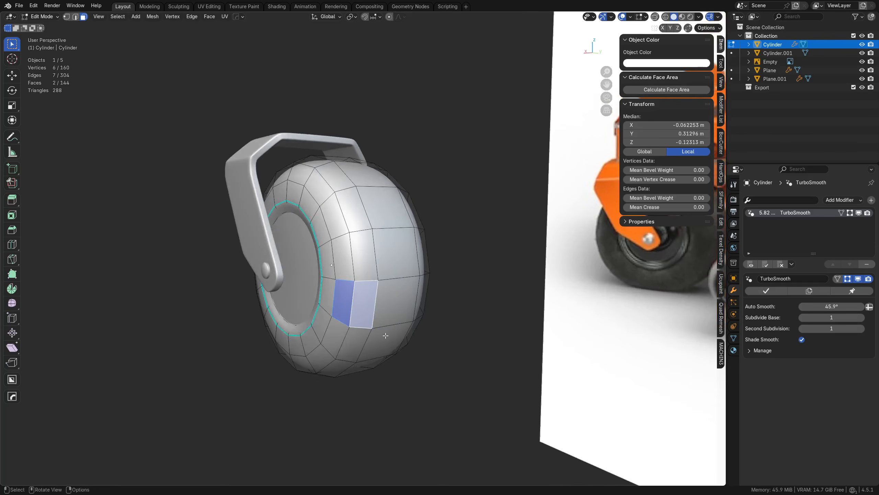
key(y)
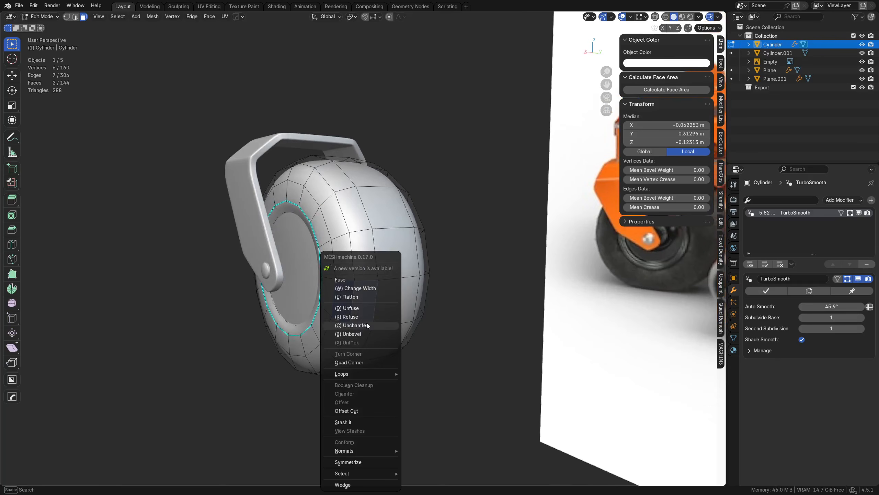
click(364, 316)
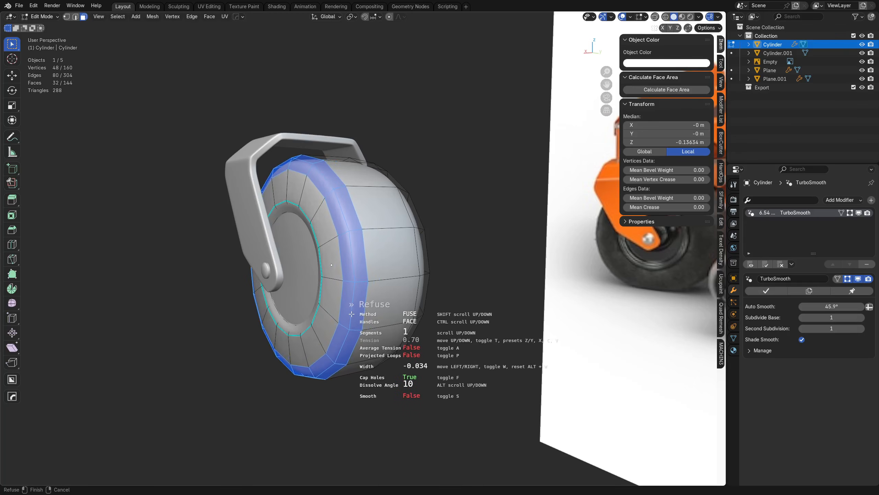
click(351, 314)
Select the whole tyre mesh, symmetrize it so both shoulders match, and return to object mode
alt+middle_drag(353, 315, 402, 328)
key(a)
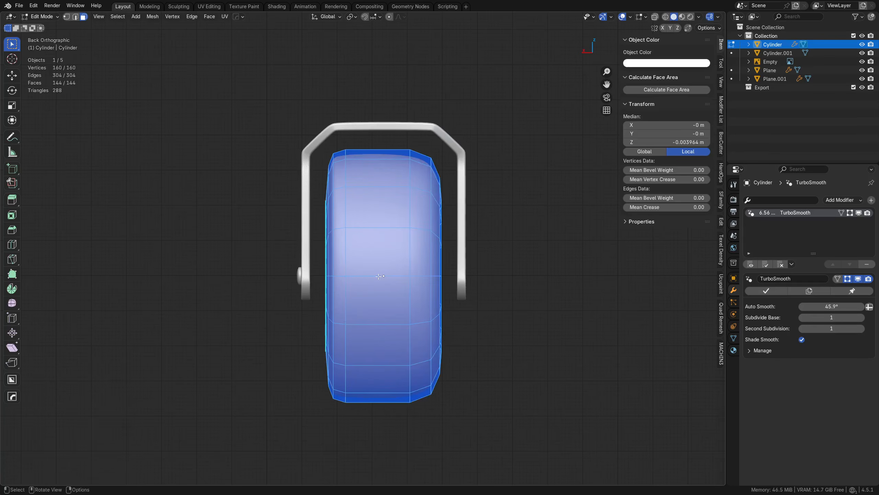
key(alt+a)
key(Tab)
click(345, 348)
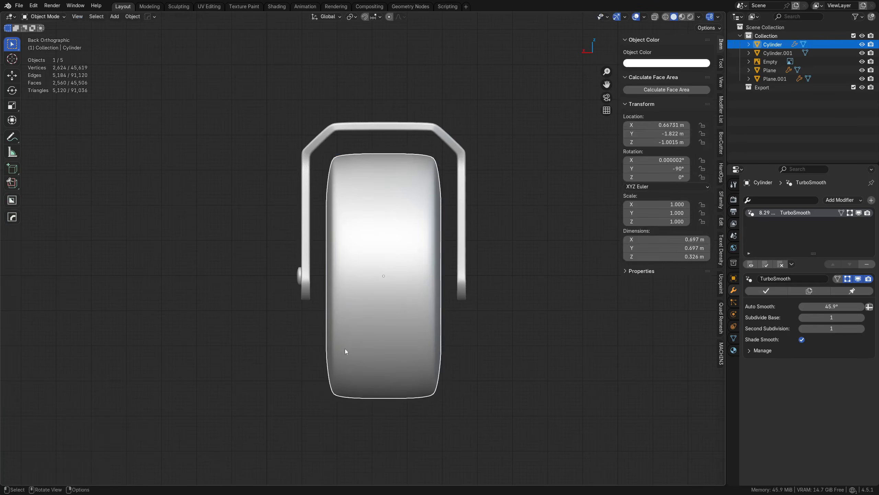
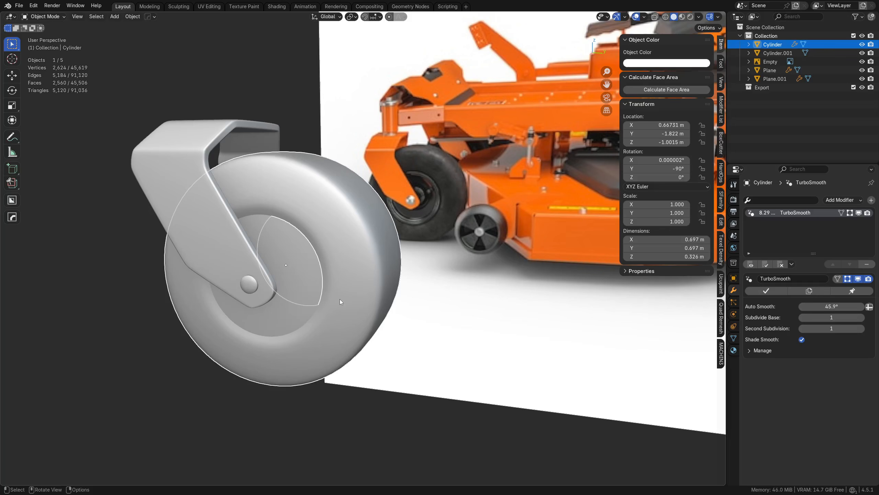
Add an edge loop on the tyre sidewall just outside the hub recess at factor 0.566 and push it out with Shrink/Fatten
key(Tab)
click(340, 345)
middle_drag(326, 343, 351, 349)
scroll(351, 350, up, 4)
alt+click(351, 349)
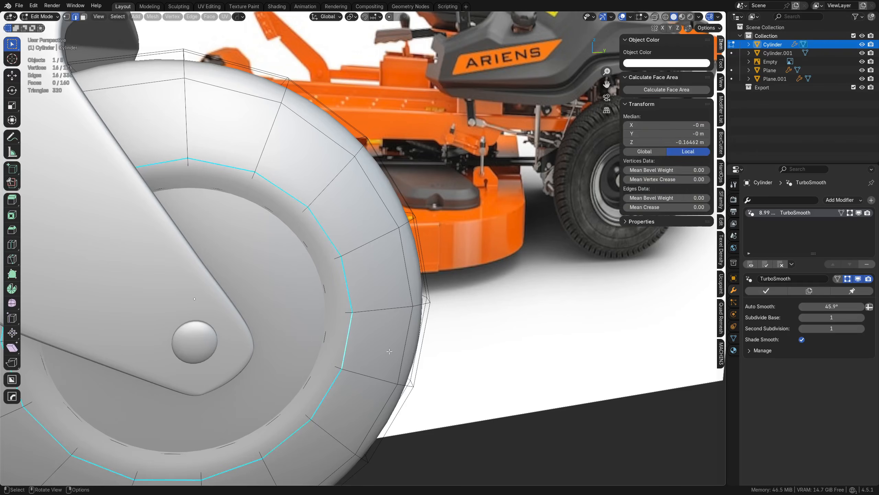
key(ctrl+r)
click(360, 372)
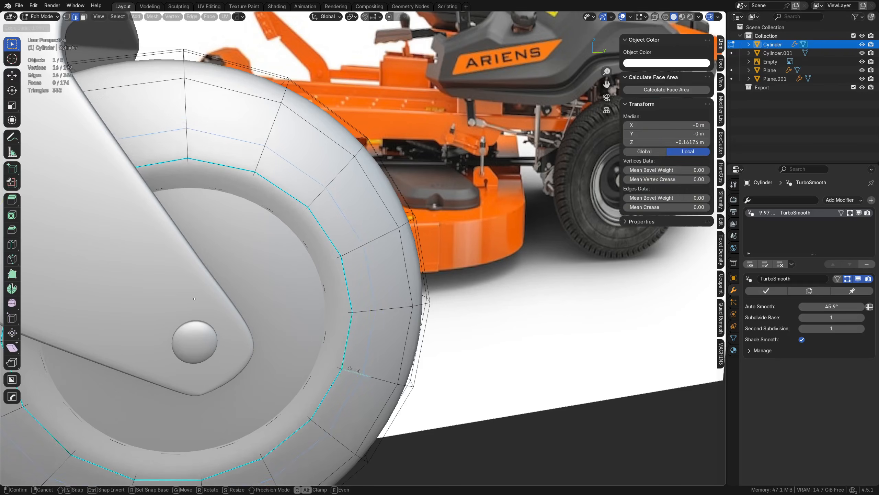
click(346, 367)
key(alt+s)
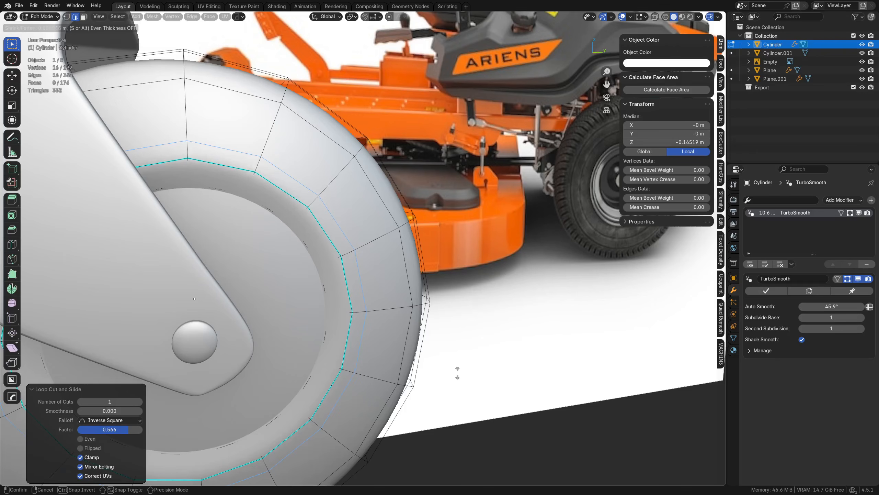
click(458, 374)
key(Tab)
click(455, 326)
Select the outer sidewall edge loop near the facing shoulder, adjust it with Shrink/Fatten, and return to object mode
middle_drag(432, 334, 343, 386)
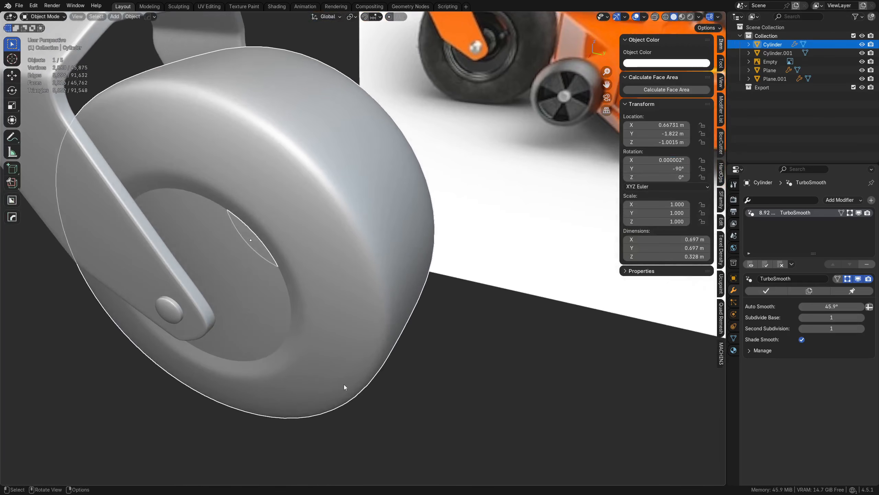
key(Tab)
click(349, 416)
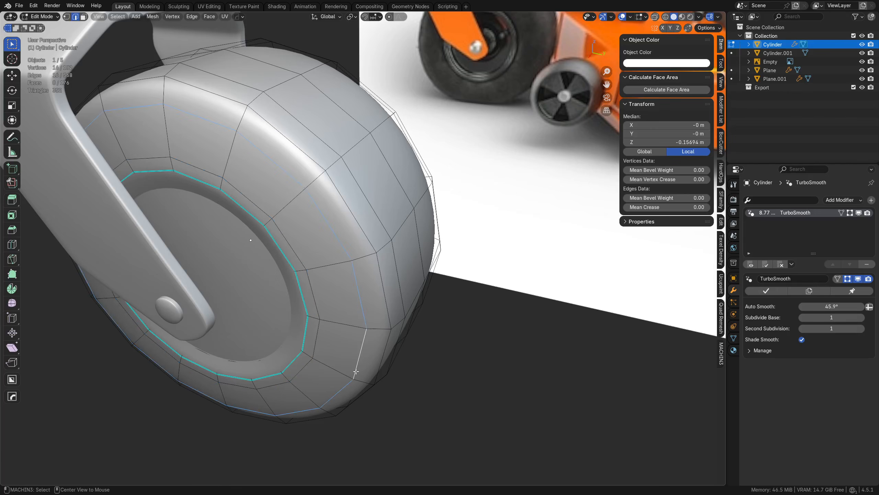
key(alt+s)
click(447, 383)
key(Tab)
click(455, 364)
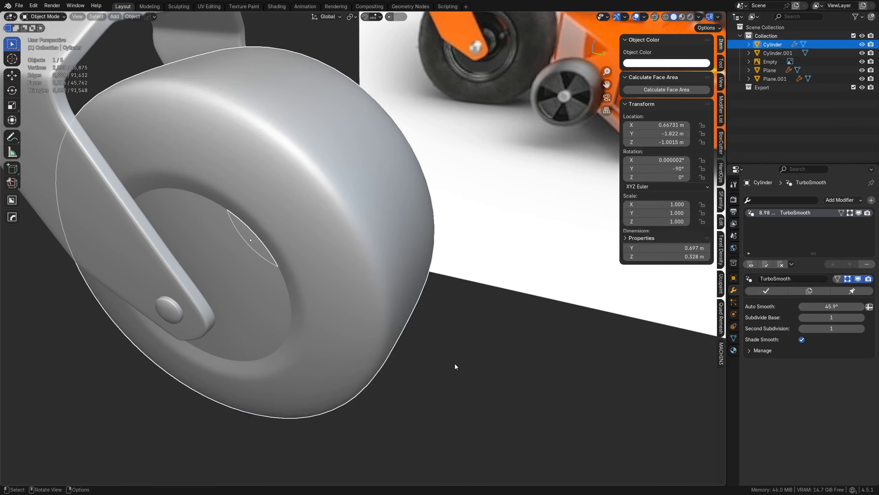
Symmetrize the tyre mesh again to copy the reshaped sidewall to the opposite side, and return to object mode
middle_drag(454, 363, 370, 365)
key(Tab)
click(411, 367)
key(alt+x)
key(Tab)
click(532, 326)
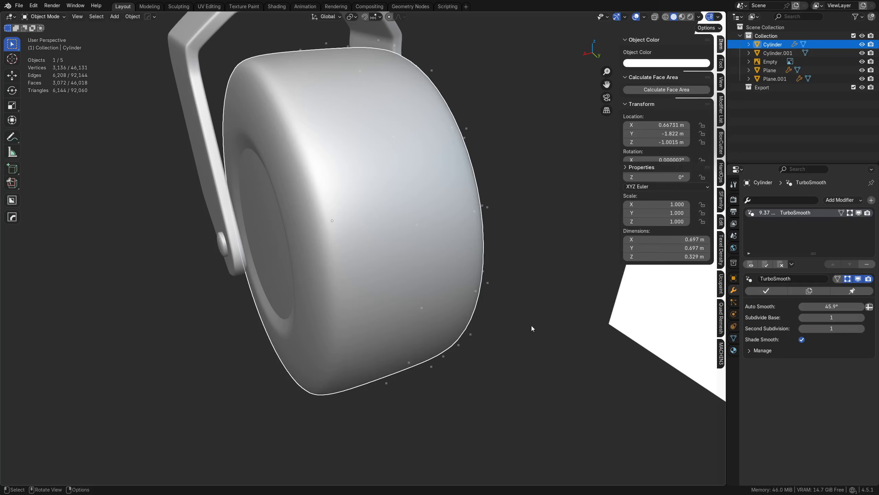
Open the hub cylinder inside the tyre for editing in X-ray view and select both of its cap faces
middle_drag(532, 326, 496, 143)
click(330, 311)
key(alt+z)
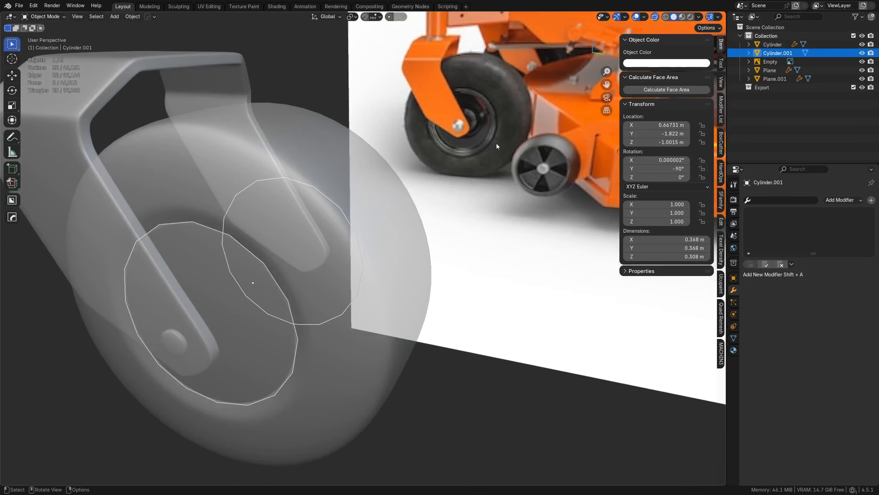
key(Tab)
click(263, 387)
click(245, 383)
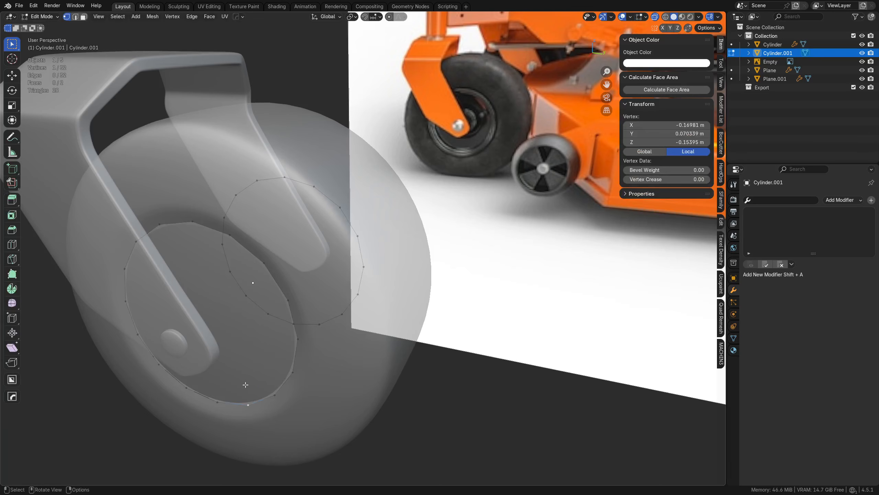
key(Tab)
click(377, 383)
key(a)
Try insetting both hub caps by 0.0305 m and sinking them with Shrink/Fatten
key(i)
click(159, 426)
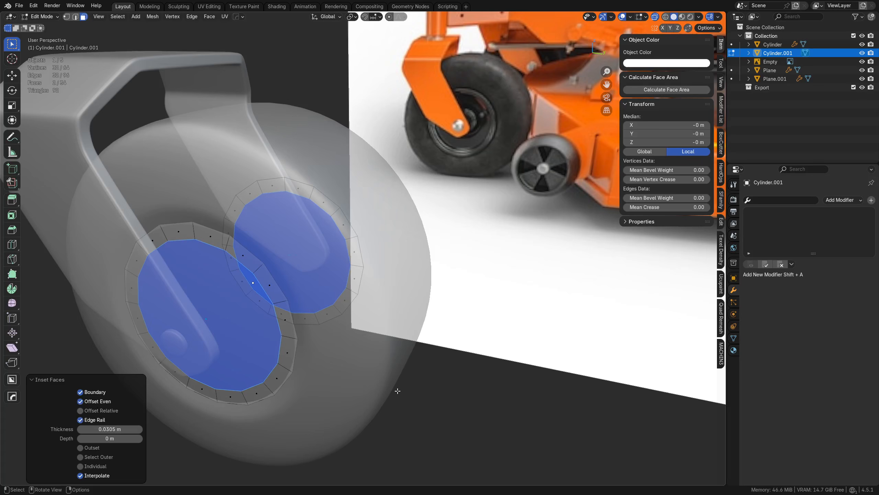
shift+middle_drag(391, 382, 395, 378)
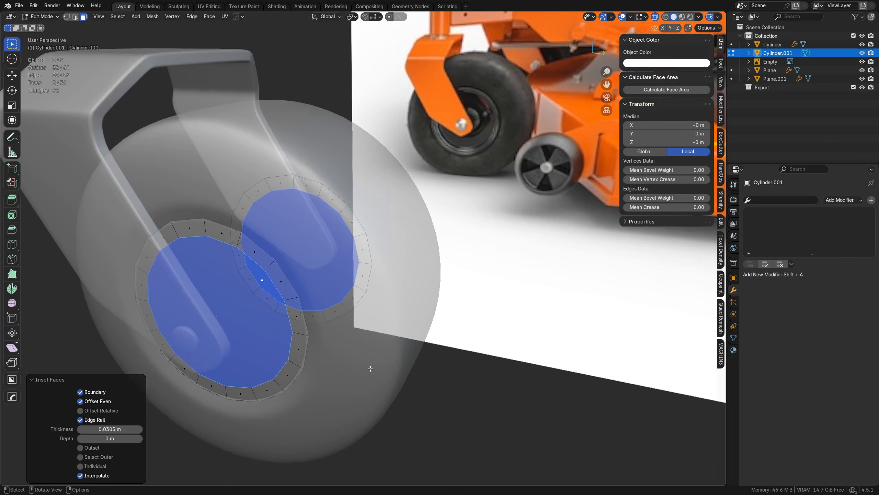
key(alt+s)
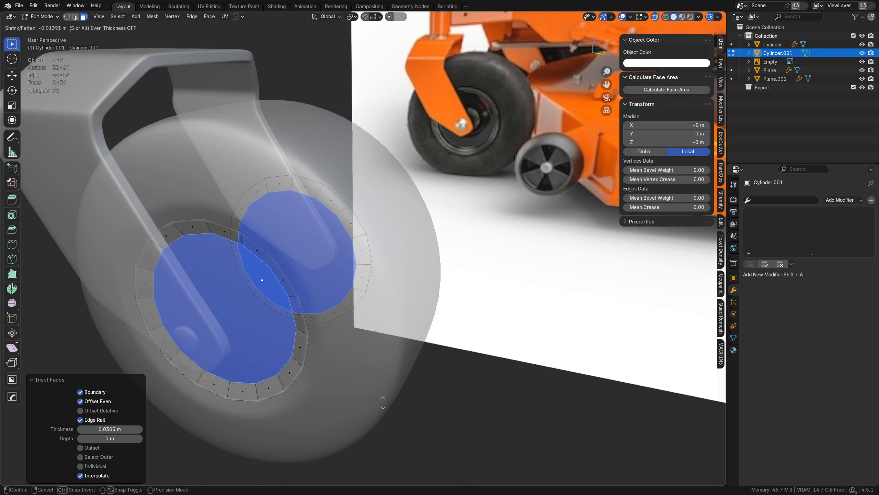
right_click(384, 403)
Inset both hub caps by 0.01341 m and again by 0.02732 m, sinking the inner faces with a -0.0233 m Shrink/Fatten
key(i)
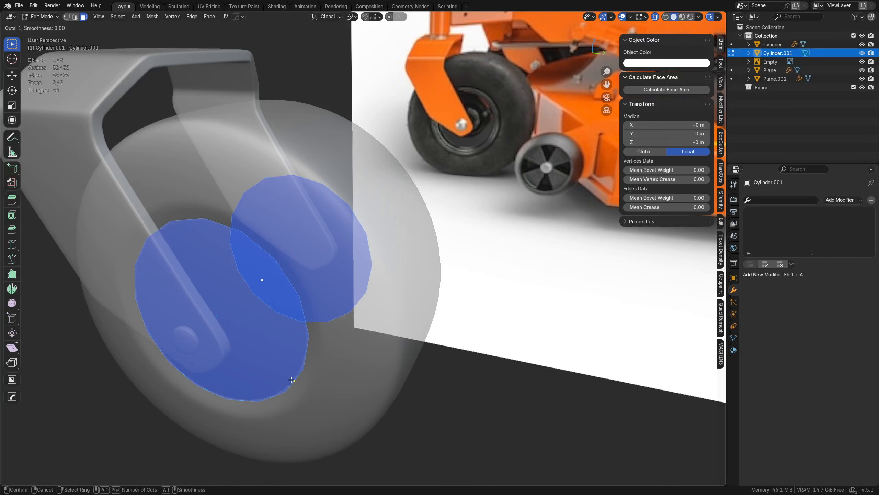
click(359, 367)
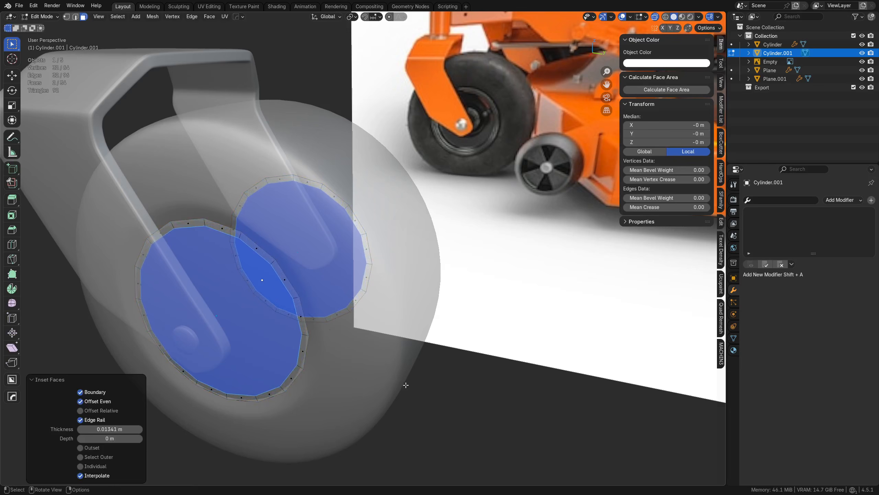
key(i)
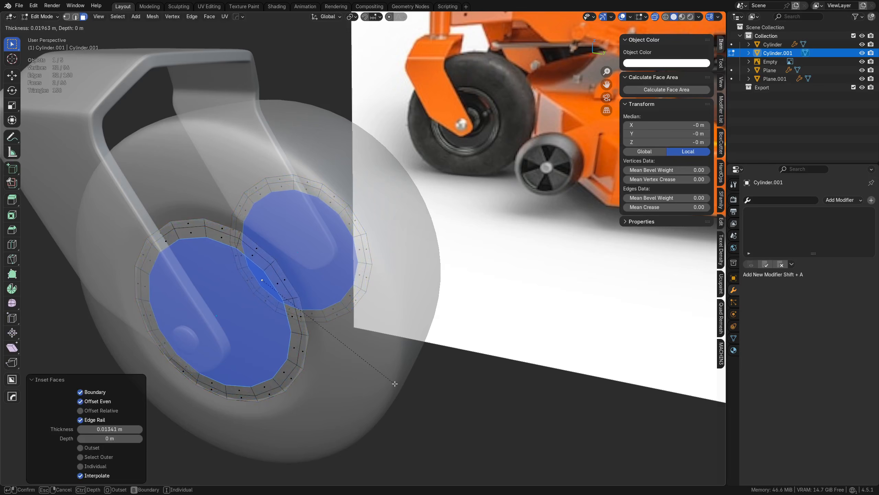
click(395, 384)
key(alt+s)
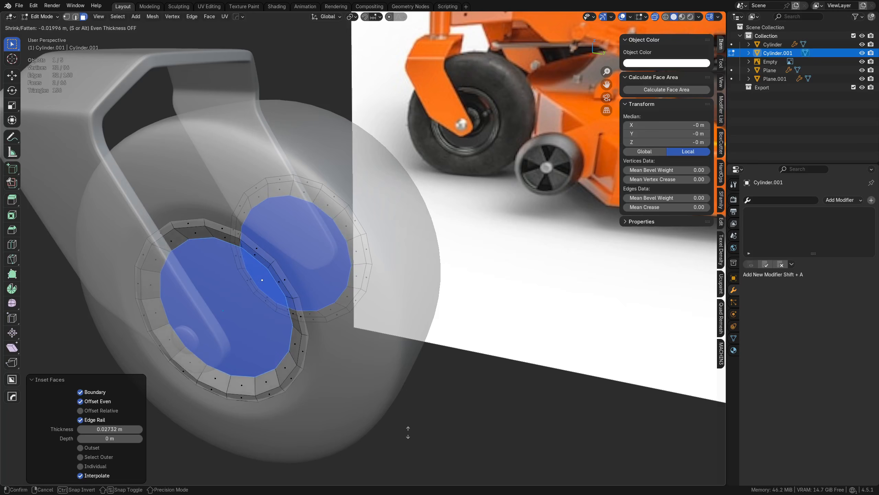
click(413, 440)
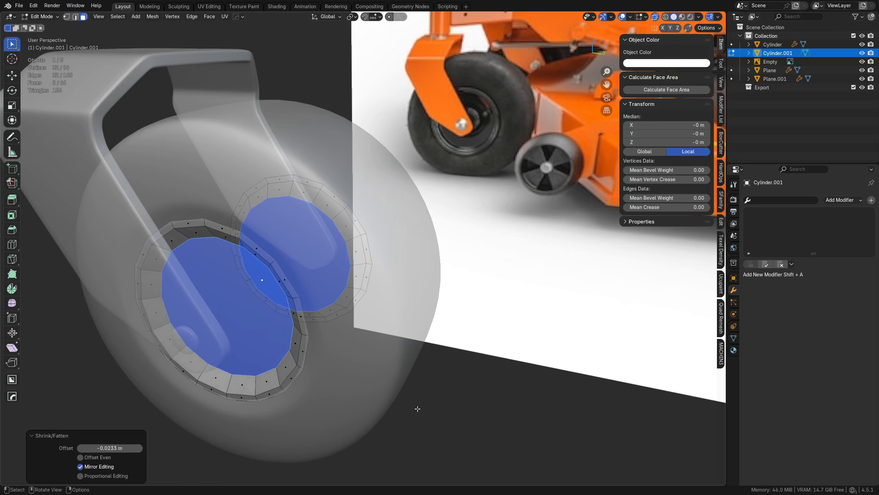
Inset the sunken hub faces by 0.05769 m, raise them with an inset depth of 0.04072 m, and turn off X-ray
key(i)
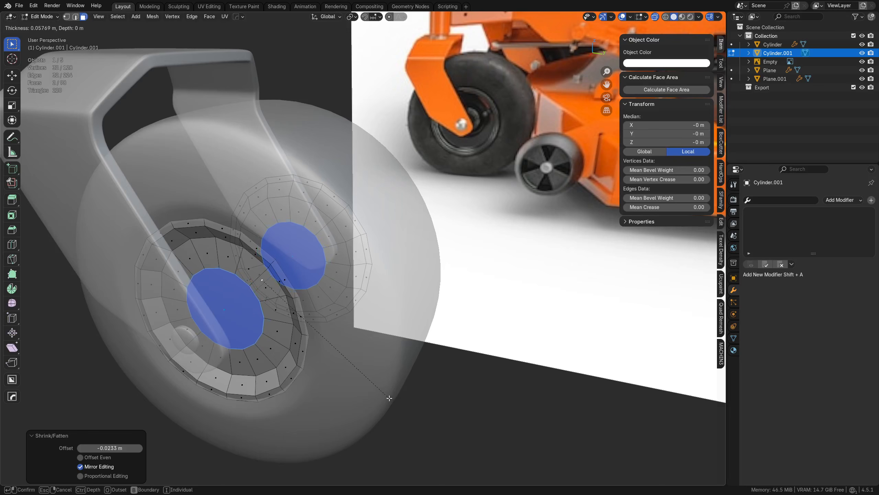
click(390, 398)
key(i)
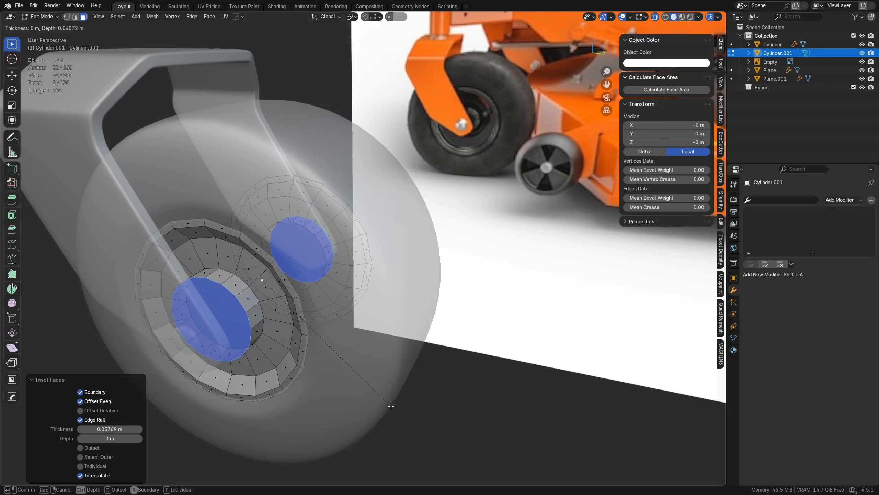
click(347, 378)
key(alt+z)
Scale the two raised hub end faces apart by 1.215 along X, towards the fork arms
middle_drag(317, 360, 377, 347)
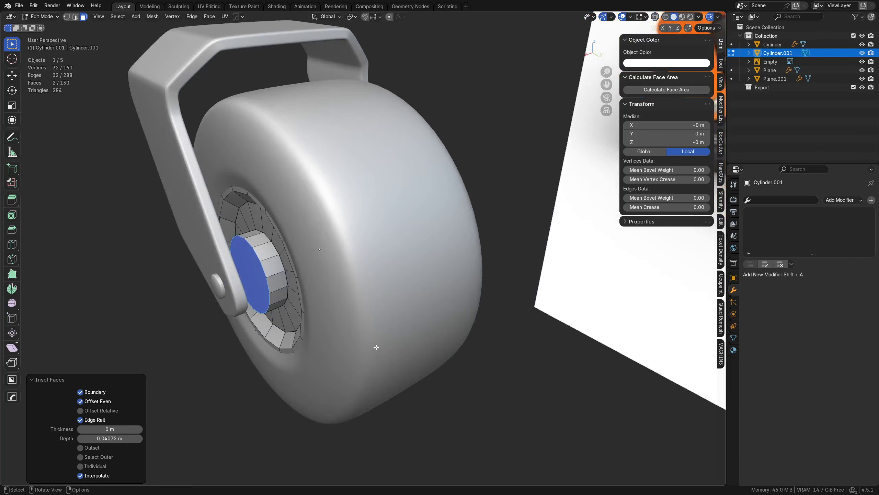
key(s)
key(x)
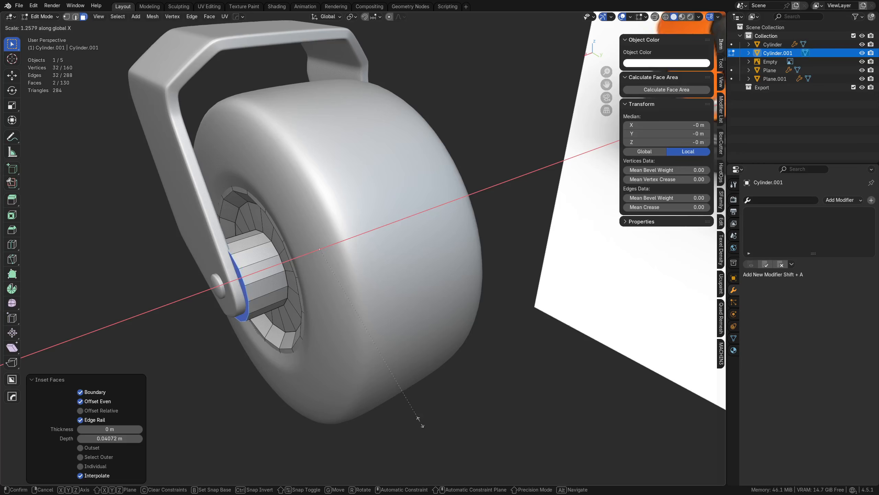
click(390, 389)
Bevel the rim edges of the hub's two end faces and return to object mode
middle_drag(334, 391, 360, 359)
key(ctrl+b)
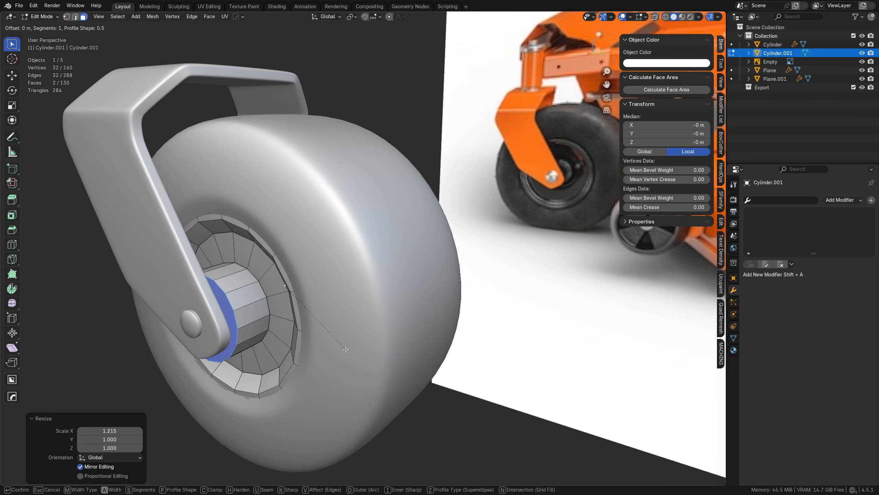
click(407, 397)
key(Tab)
click(352, 373)
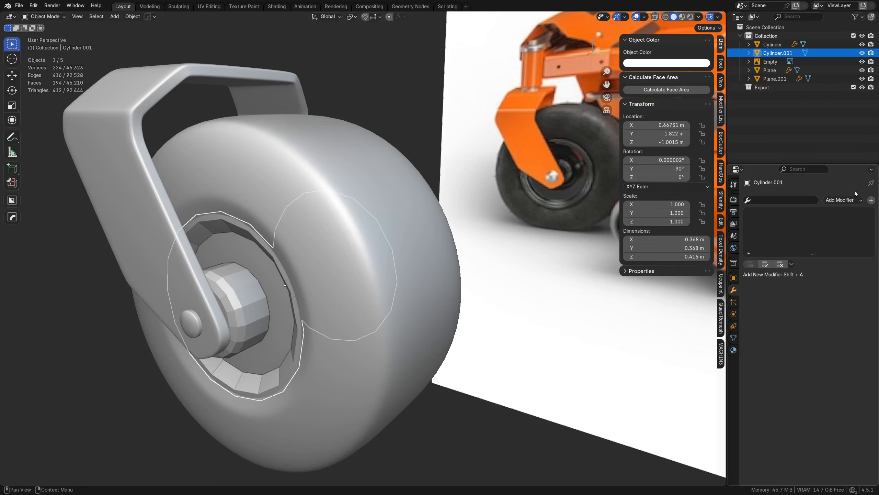
Add a TurboSmooth modifier to the hub cylinder and set its second subdivision to 1
click(872, 200)
mouse_move(831, 192)
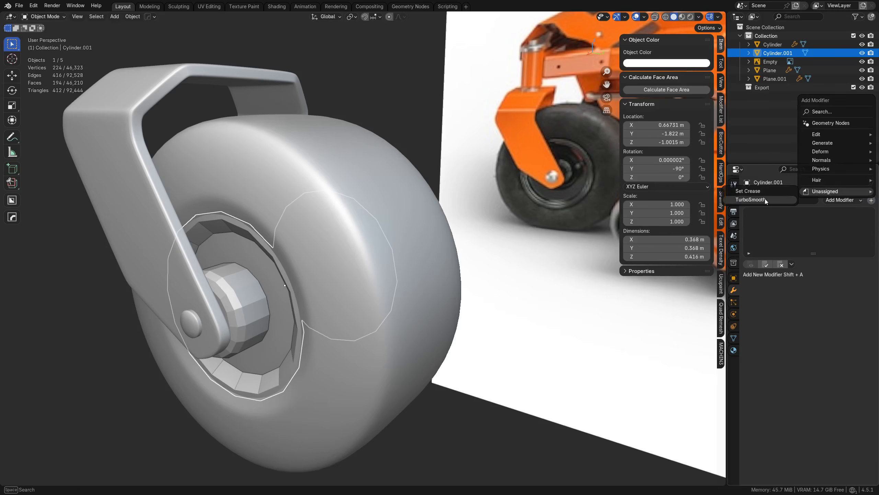
click(764, 200)
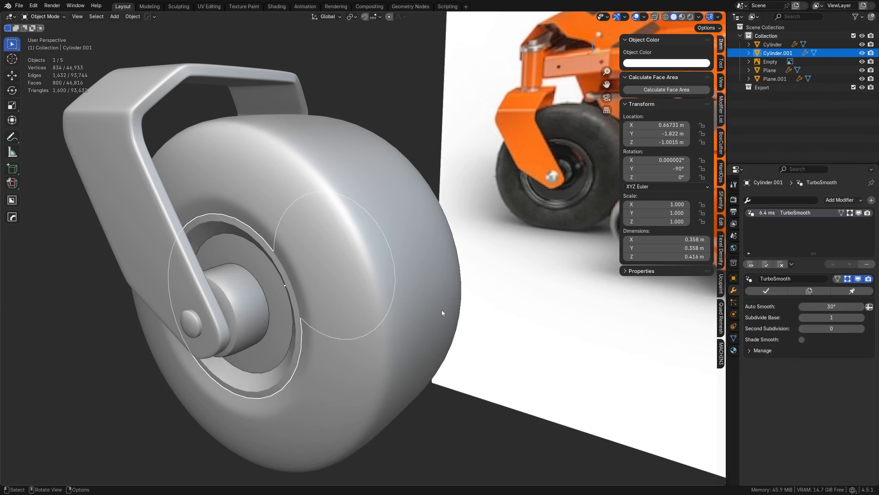
alt+middle_click(289, 348)
key(a)
key(a)
middle_drag(336, 288, 361, 316)
click(863, 329)
Move the hub half at the fork arm with the axle cap about 0.005 m outward along X
key(Tab)
click(387, 359)
key(Tab)
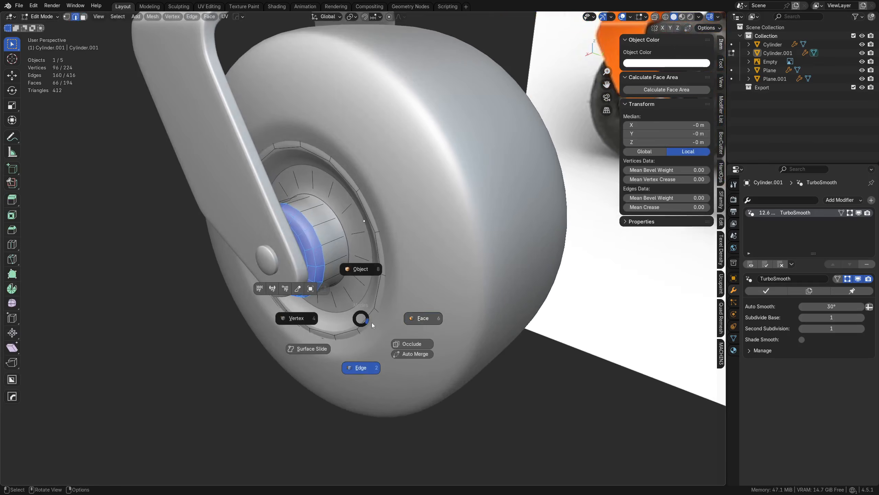
click(410, 321)
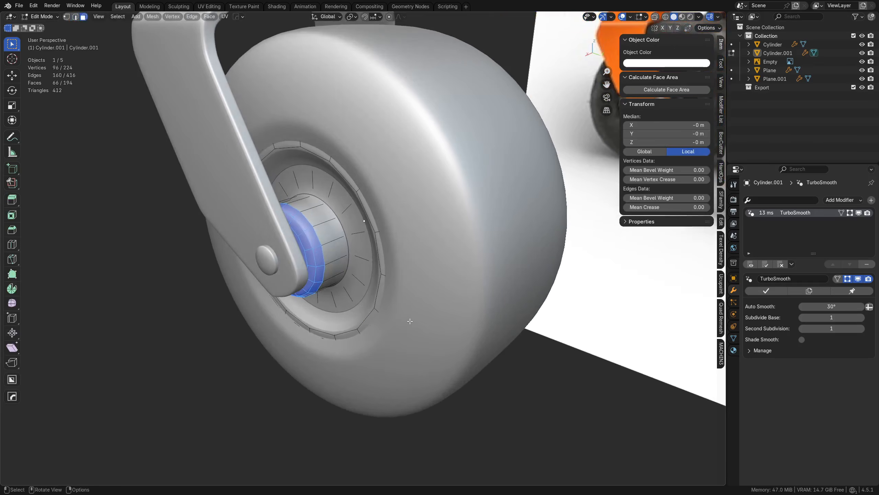
click(403, 326)
key(Tab)
click(367, 325)
key(alt+z)
middle_drag(420, 327, 294, 364)
drag(228, 417, 405, 152)
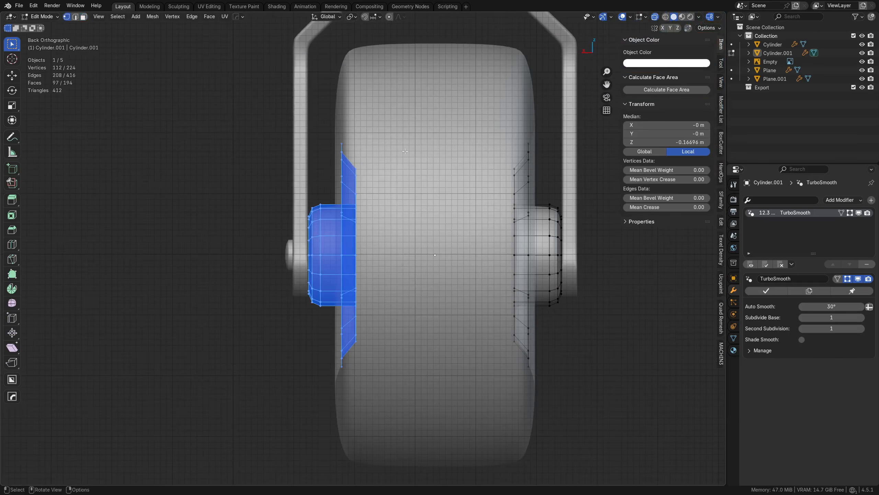
key(g)
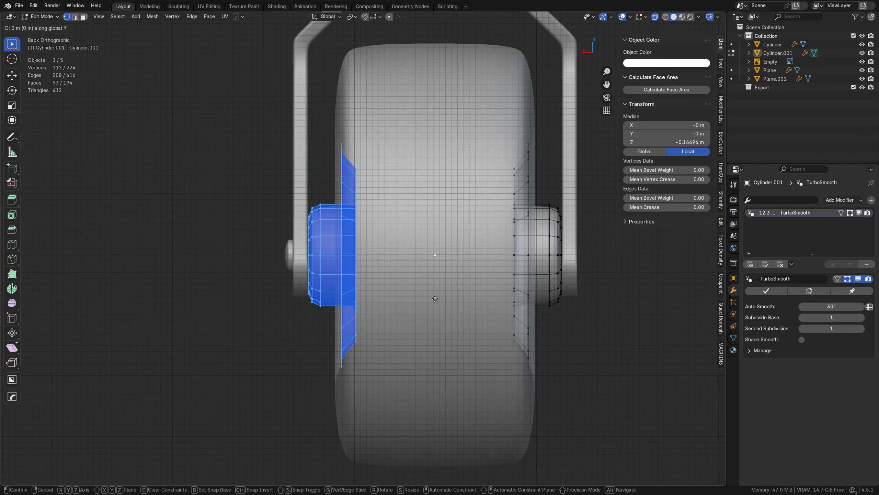
key(x)
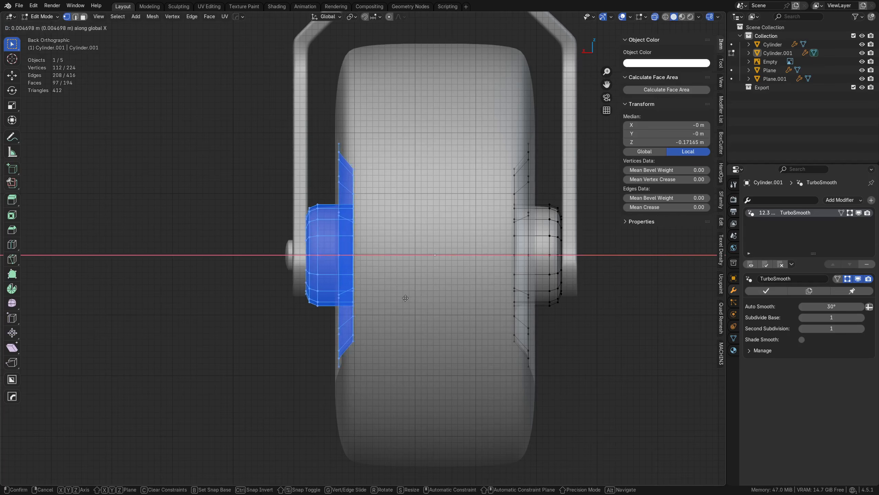
click(403, 304)
Shift only the bevelled outer end of that hub half slightly along X, back from the fork arm
drag(268, 337, 320, 187)
key(g)
key(x)
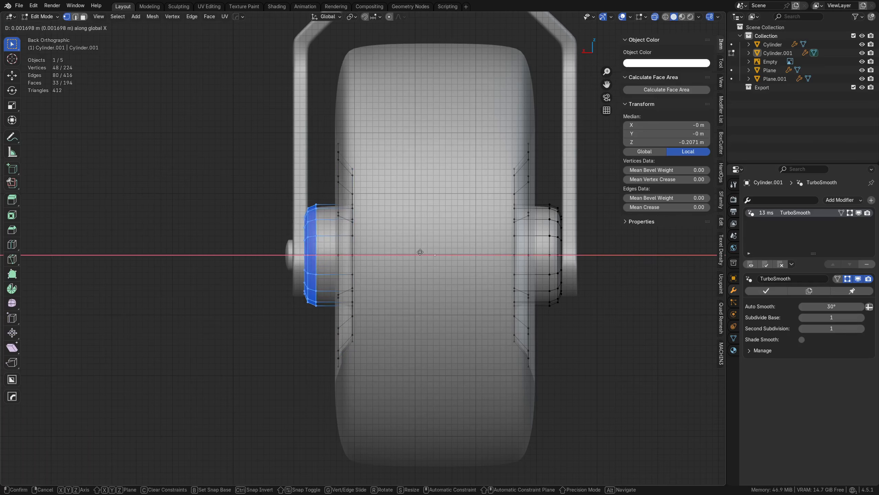
click(447, 253)
Extrude the hub's outermost rim edge loop about 0.016 m inward along X into the tyre, and return to object mode
middle_drag(447, 253, 361, 329)
alt+click(362, 333)
key(2)
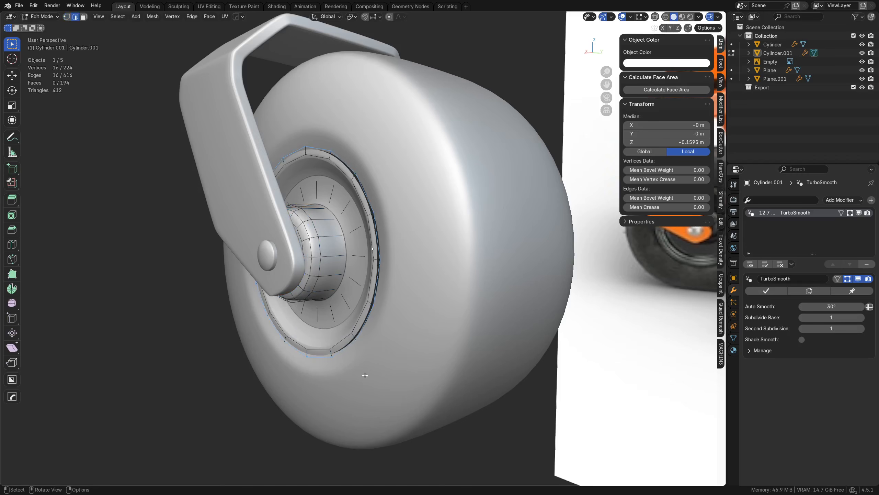
key(alt+z)
key(e)
key(x)
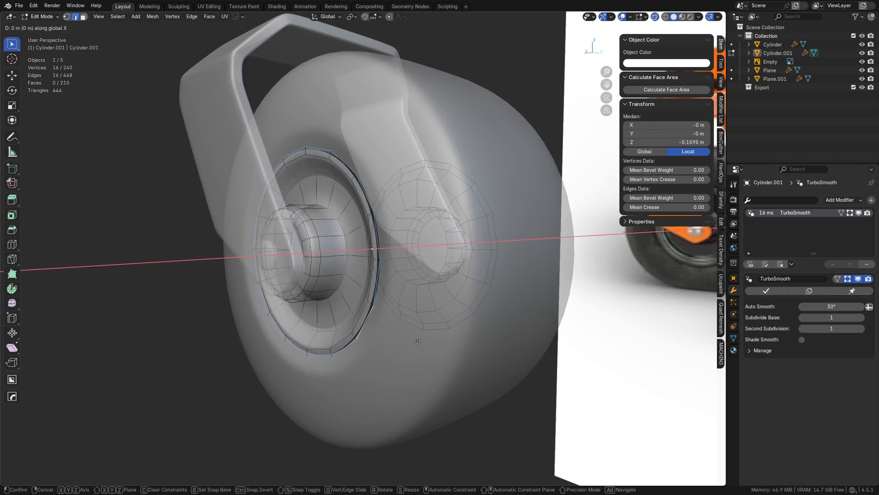
click(489, 340)
key(Tab)
click(436, 311)
key(alt+z)
key(alt+a)
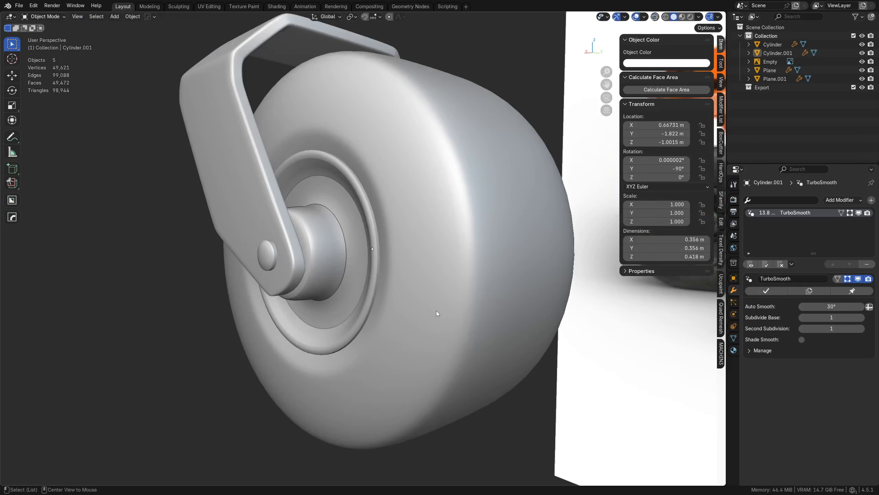
Turn off the TurboSmooth modifier's edit mode display for the hub mesh
middle_drag(410, 325, 502, 300)
scroll(392, 319, up, 4)
key(Tab)
click(392, 368)
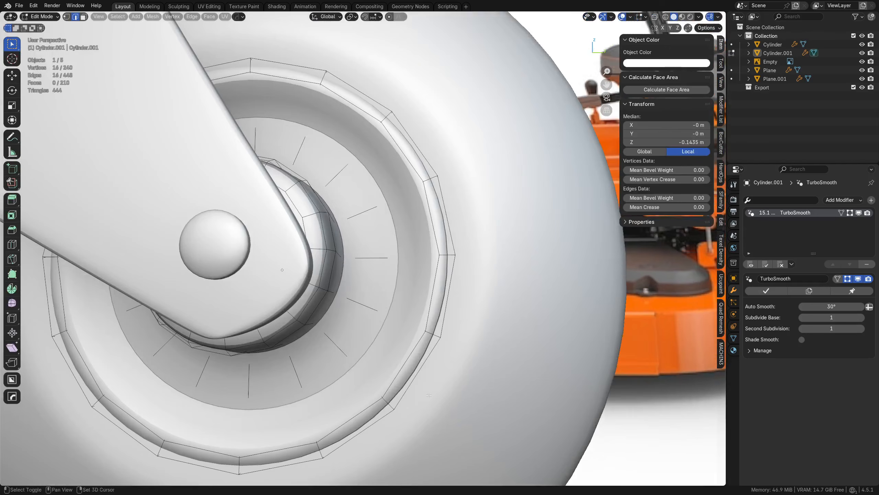
middle_drag(410, 374, 477, 316)
click(847, 279)
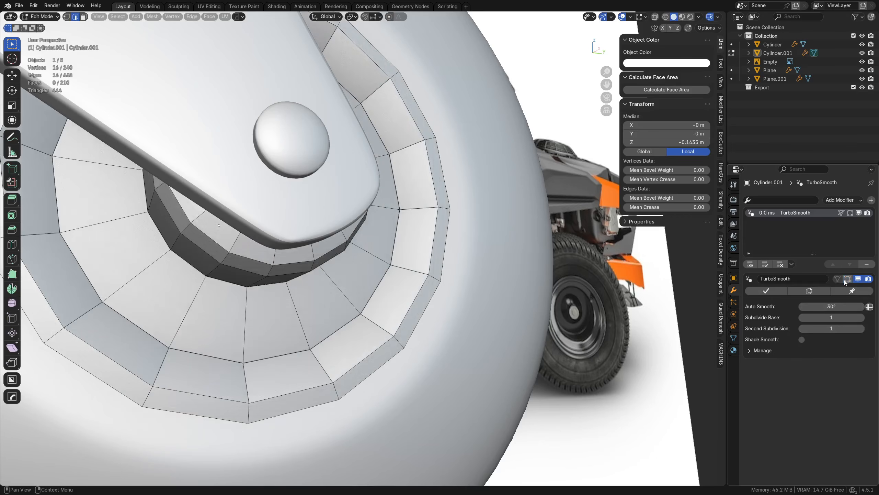
middle_drag(453, 349, 492, 353)
Add two evenly spaced loop cuts around the sloped ring of the hub, with a slide factor of 0
key(ctrl+r)
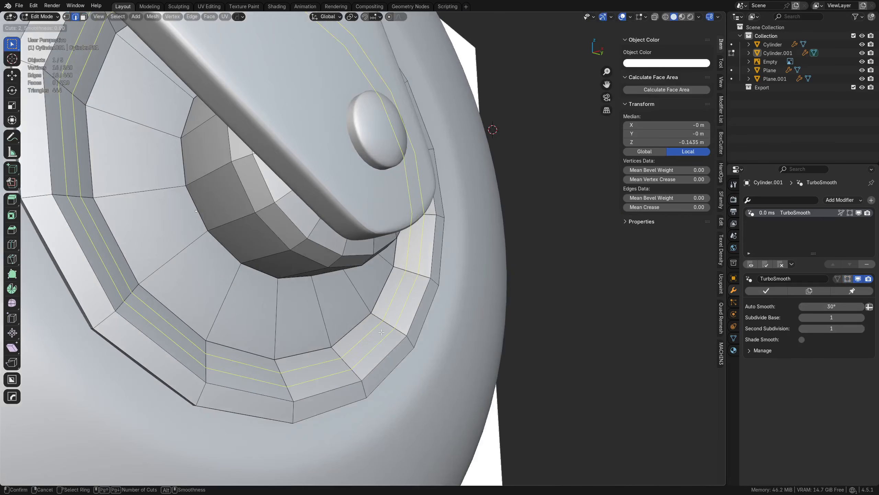
key(Escape)
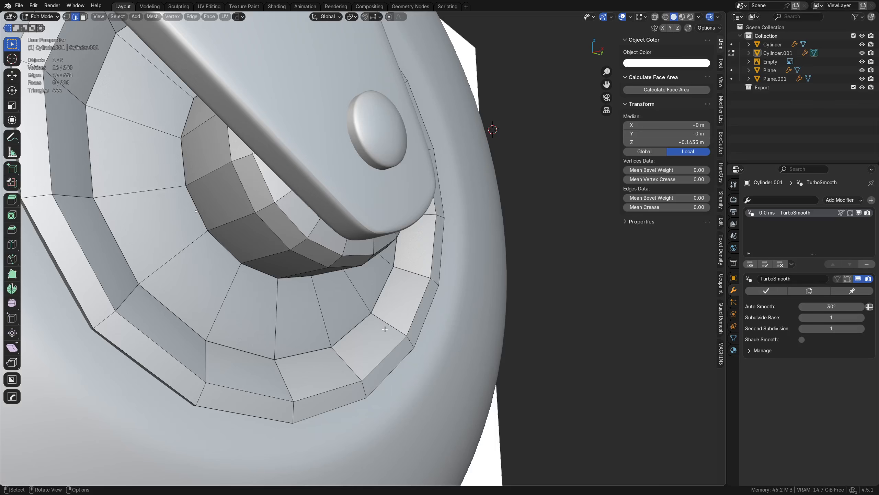
key(ctrl+r)
click(385, 329)
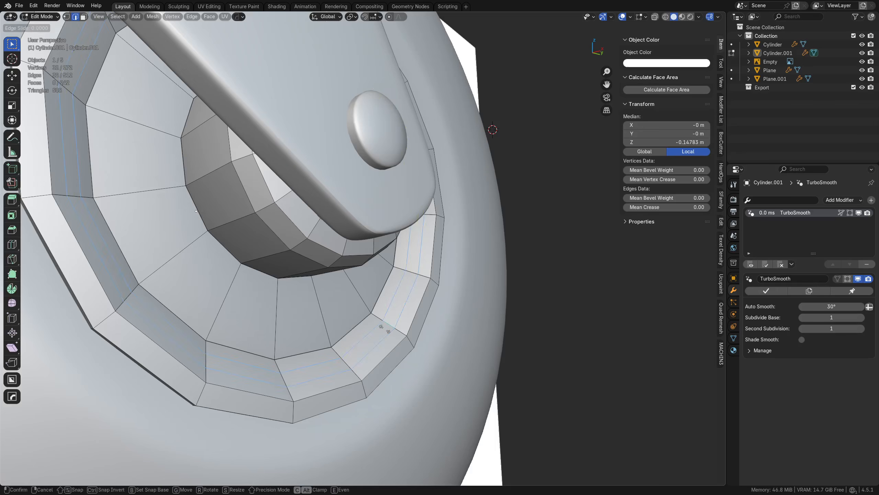
right_click(385, 329)
Add one more loop cut beside the two new ones on the sloped ring, with a slide factor of about -0.54
shift+middle_drag(385, 329, 369, 316)
scroll(369, 316, up, 2)
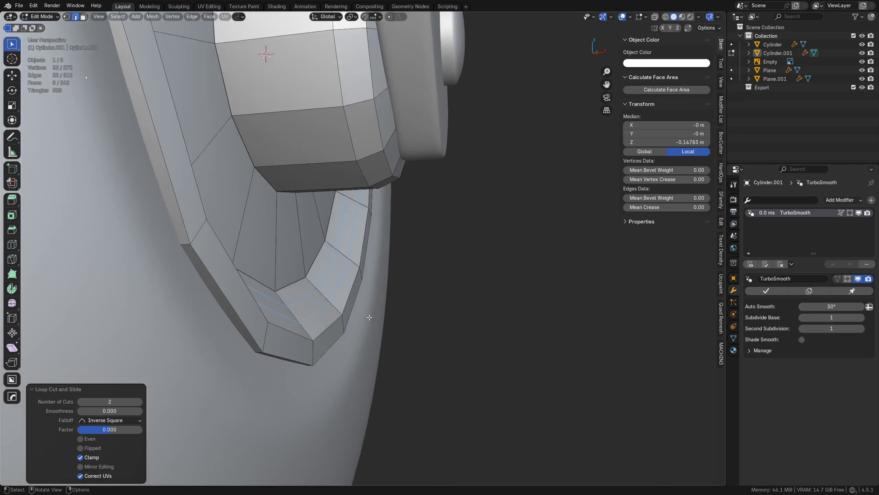
key(ctrl+r)
click(329, 301)
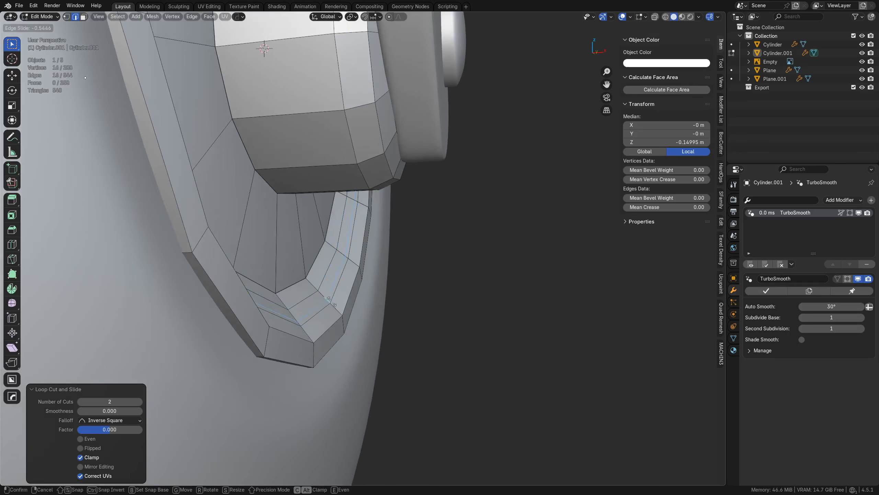
click(331, 301)
Shape the narrow face loop between the new cuts into a stepped ring around the rim, and return to object mode
key(3)
alt+click(323, 297)
key(alt+z)
middle_drag(453, 336, 572, 220)
scroll(477, 340, down, 3)
key(alt+a)
click(422, 339)
key(alt+z)
key(Tab)
click(422, 308)
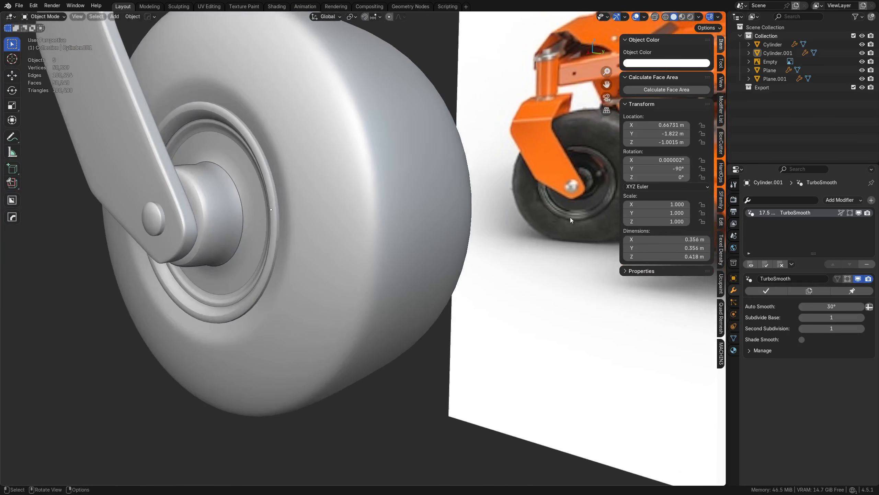
Scale the edge loop just outside the groove of the wheel hub's rim up by a factor of 1.030
middle_drag(249, 287, 295, 302)
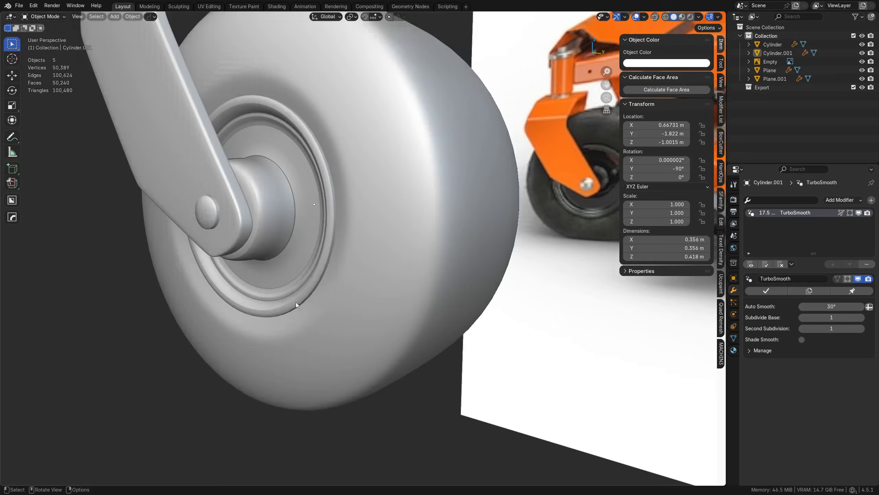
scroll(284, 313, up, 2)
key(Tab)
click(270, 348)
mouse_move(290, 343)
middle_down()
mouse_move(321, 346)
mouse_move(291, 332)
middle_up()
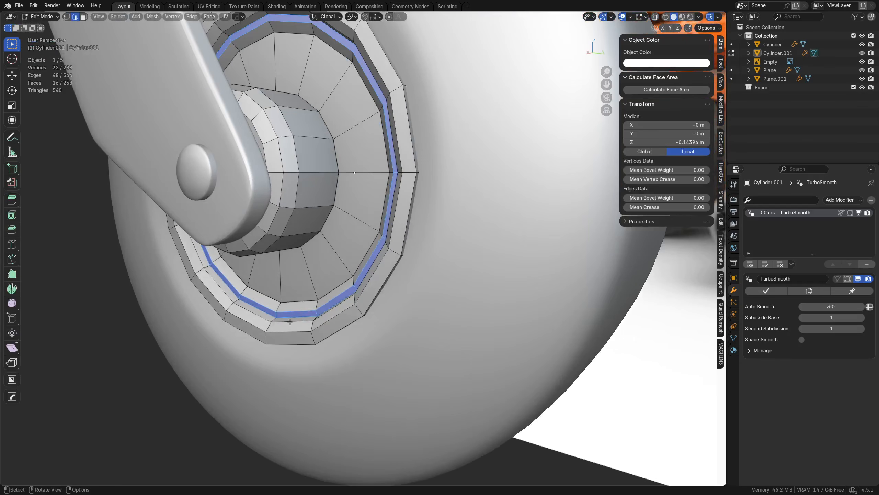
alt+click(291, 320)
key(s)
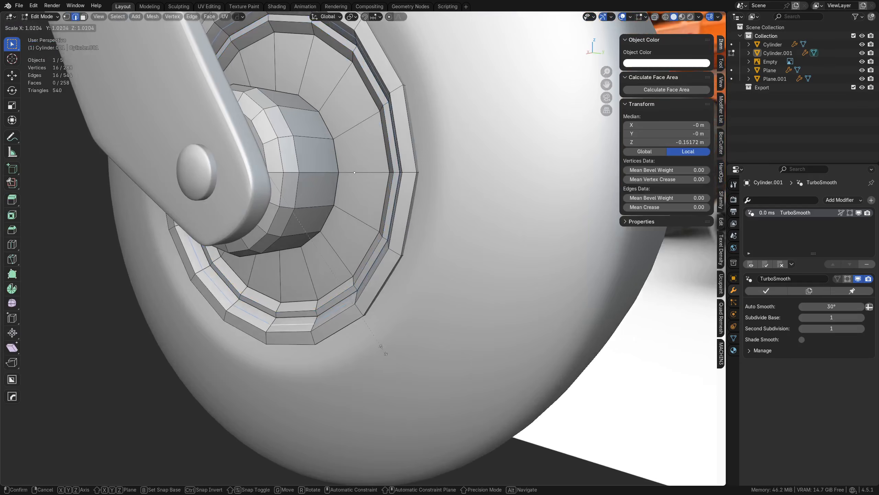
click(395, 359)
Move the scaled hub edge loop about 0.005 m along the global Y axis and return to Object Mode
key(g)
key(y)
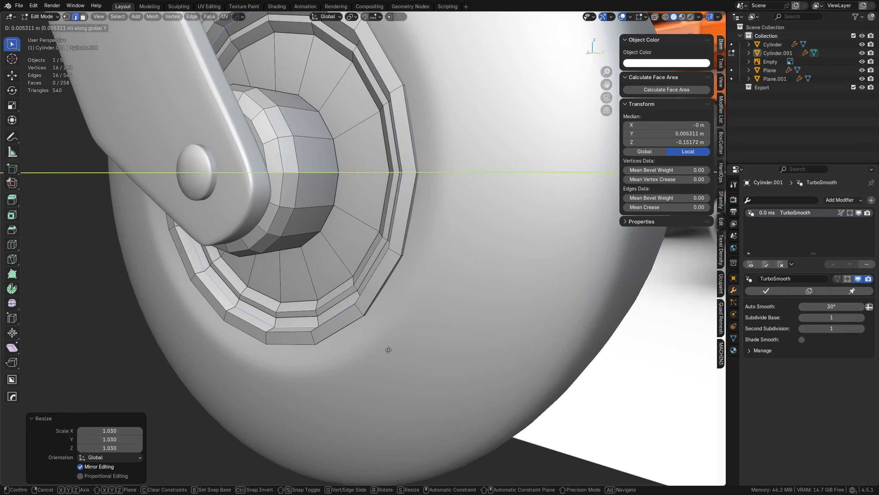
click(389, 350)
key(Tab)
click(389, 330)
Add two centred edge loops on the hub's flat disc between the rim groove and the central boss
middle_drag(343, 331, 551, 326)
scroll(368, 334, down, 10)
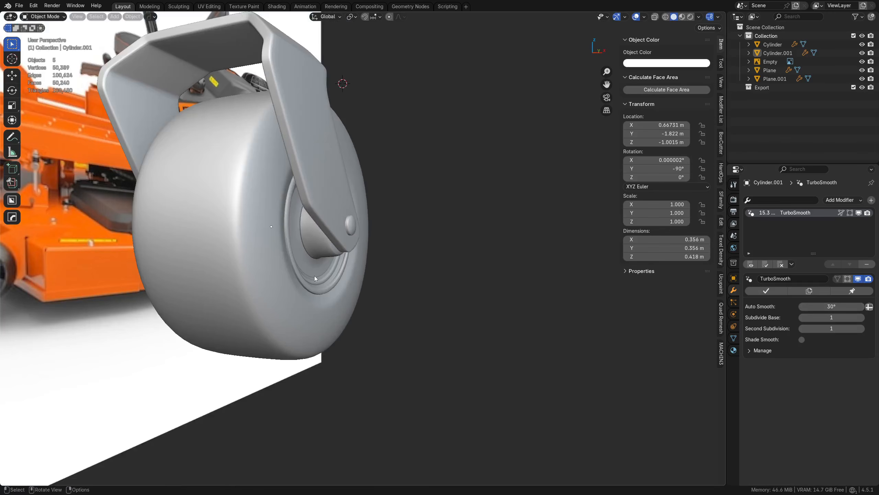
click(314, 276)
key(Tab)
click(353, 275)
scroll(343, 295, up, 4)
key(ctrl+r)
scroll(285, 283, up, 1)
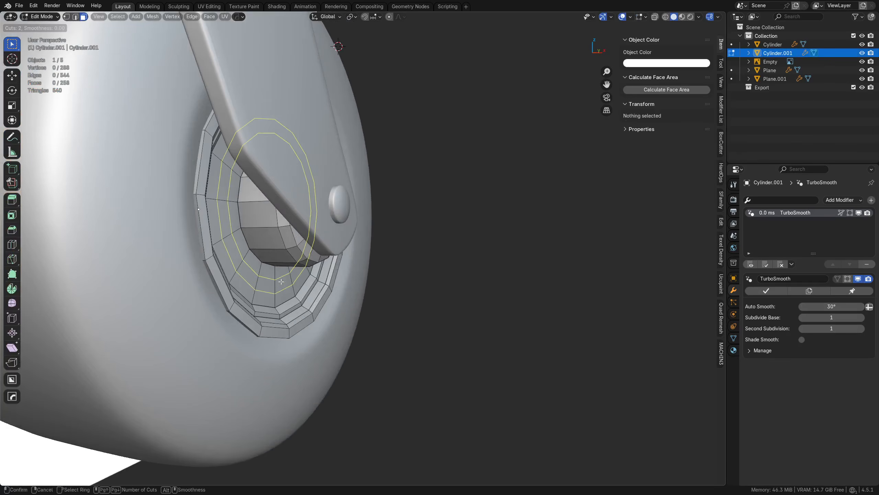
click(284, 283)
right_click(285, 283)
Check the hub's smoothed shape against its base mesh with the disc loops in place
key(Tab)
key(Tab)
click(298, 255)
key(Tab)
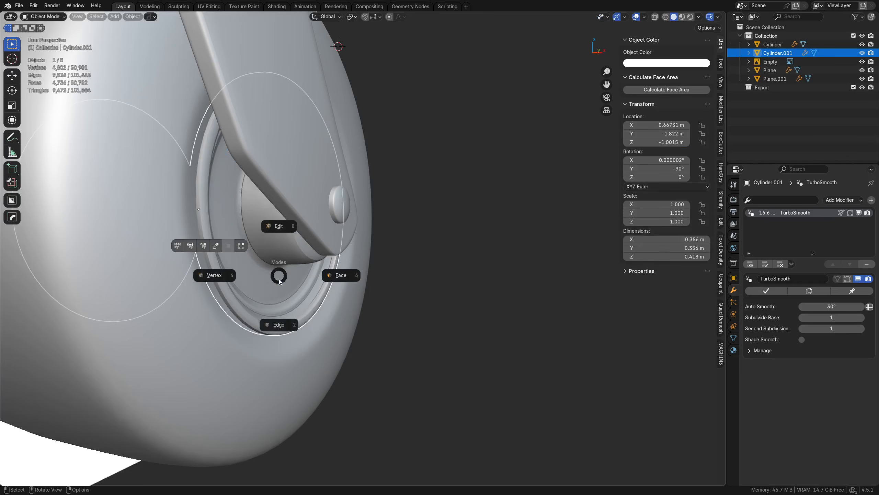
click(272, 254)
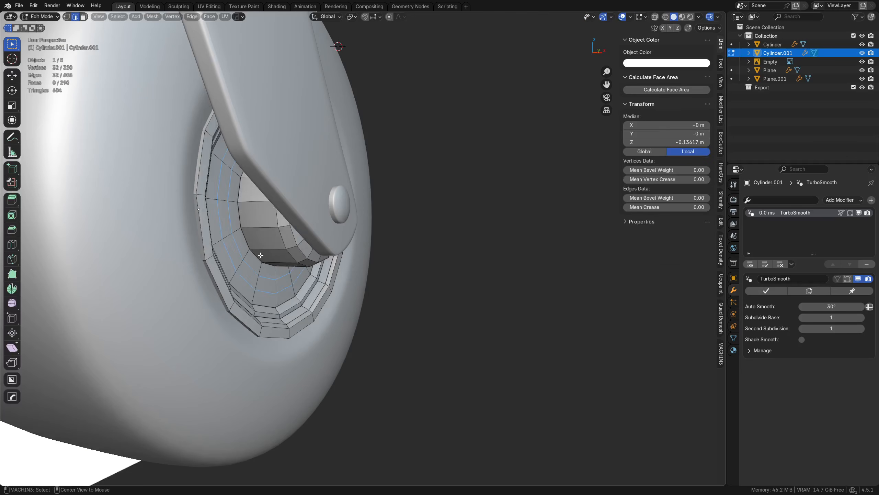
right_click(345, 282)
click(345, 282)
key(Tab)
click(347, 252)
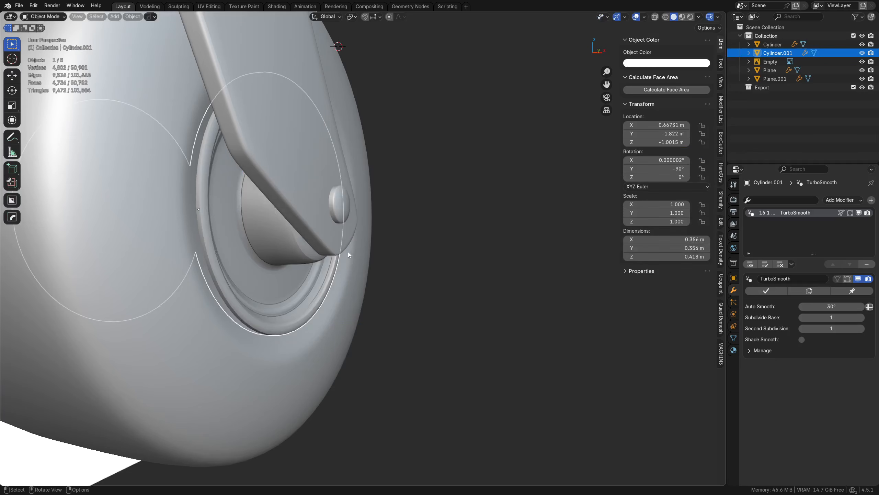
Add two centred edge loops around the side of the hub's central boss and return to Object Mode
key(Tab)
click(313, 254)
key(ctrl+r)
scroll(268, 253, up, 1)
click(268, 254)
right_click(268, 254)
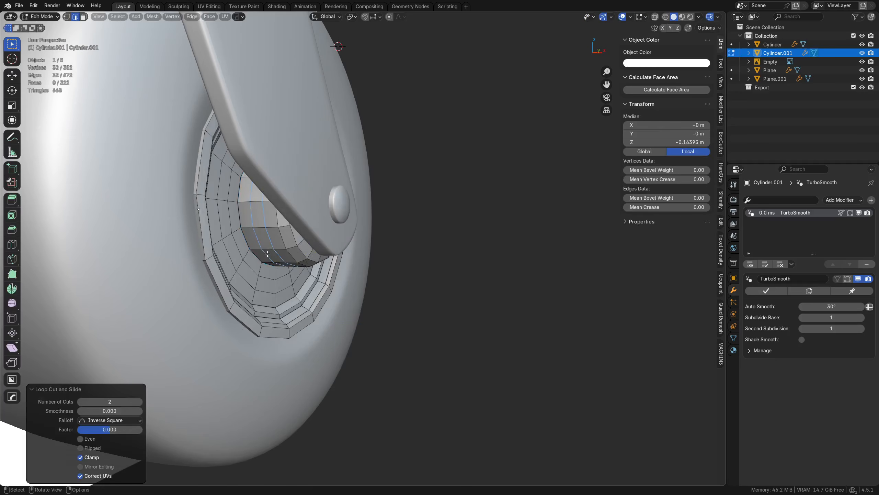
key(Tab)
click(383, 304)
key(Tab)
click(418, 266)
Inspect the mesh density of the hub, tyre and fork with the wireframe overlay displayed
scroll(331, 315, down, 1)
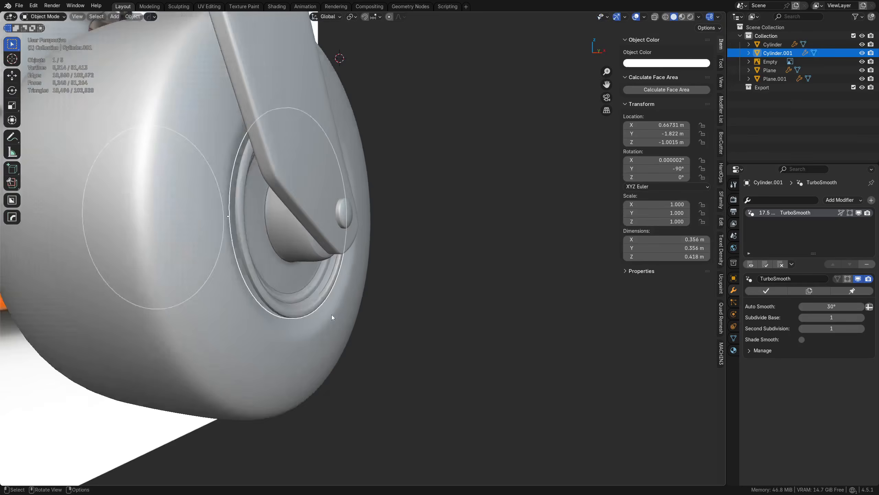
scroll(332, 315, down, 1)
scroll(351, 276, up, 2)
key(F4)
click(443, 295)
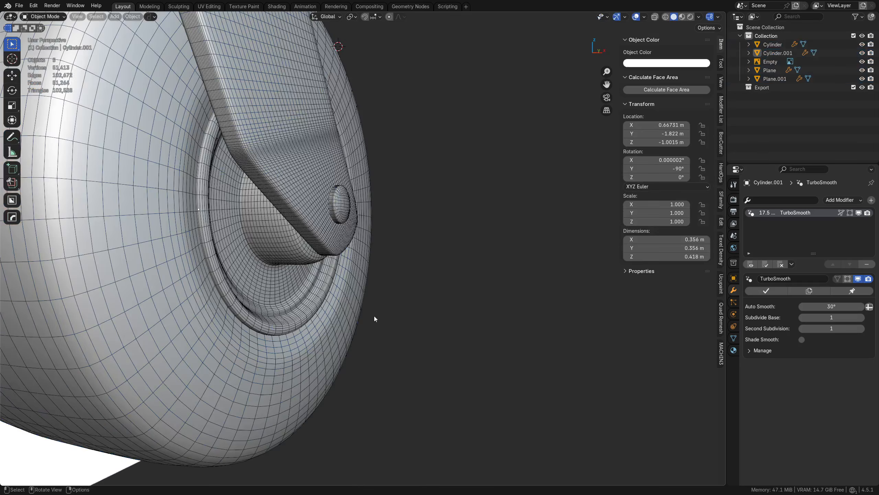
middle_drag(375, 316, 396, 294)
key(F4)
scroll(381, 248, down, 5)
Symmetrize the hub mesh so the detailed side is mirrored to the opposite side of the wheel
middle_drag(381, 248, 256, 258)
click(323, 270)
key(Tab)
click(358, 268)
key(alt+x)
key(Tab)
click(352, 274)
key(a)
key(a)
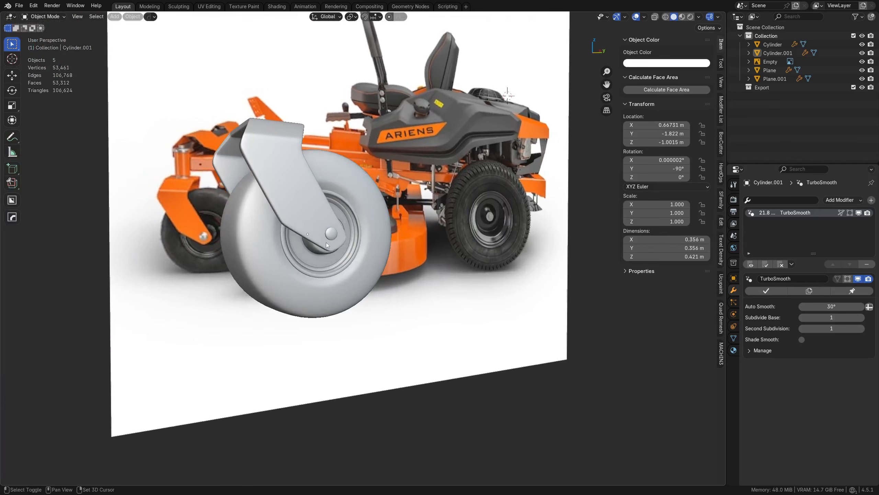
Examine the caster wheel, fork and hub assembly beside the mower reference image
middle_drag(391, 227, 348, 243)
shift+middle_drag(415, 256, 373, 270)
middle_drag(367, 206, 352, 227)
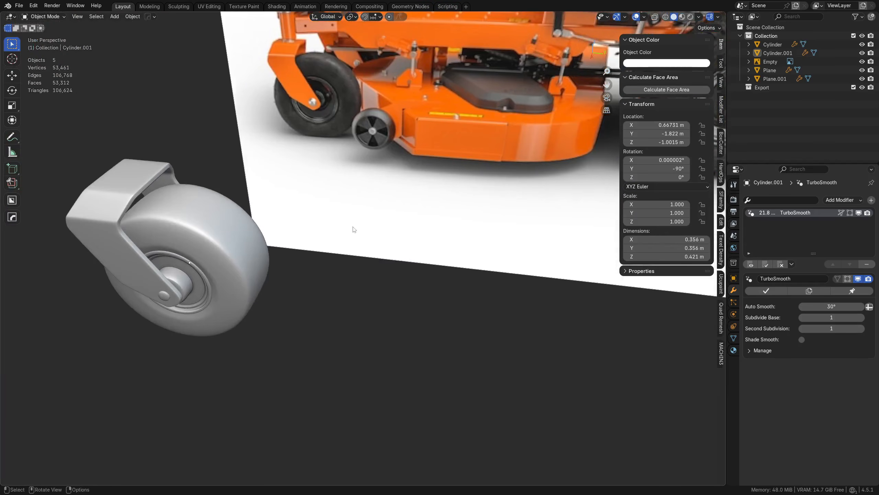
click(232, 238)
shift+middle_drag(231, 239, 353, 250)
scroll(391, 293, up, 2)
shift+middle_drag(391, 293, 352, 311)
key(a)
key(a)
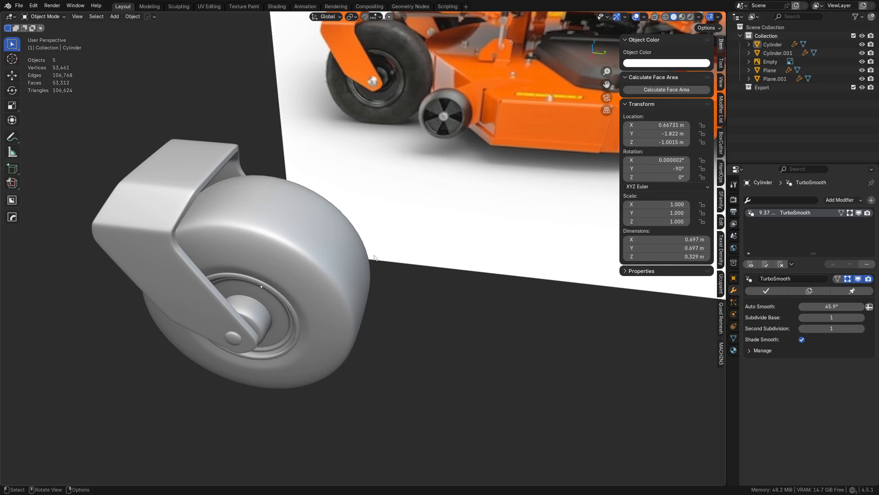
Add a 16-sided cylinder in the right orthographic view and move it over the front caster of the mower
scroll(375, 261, up, 3)
alt+middle_drag(342, 292, 356, 271)
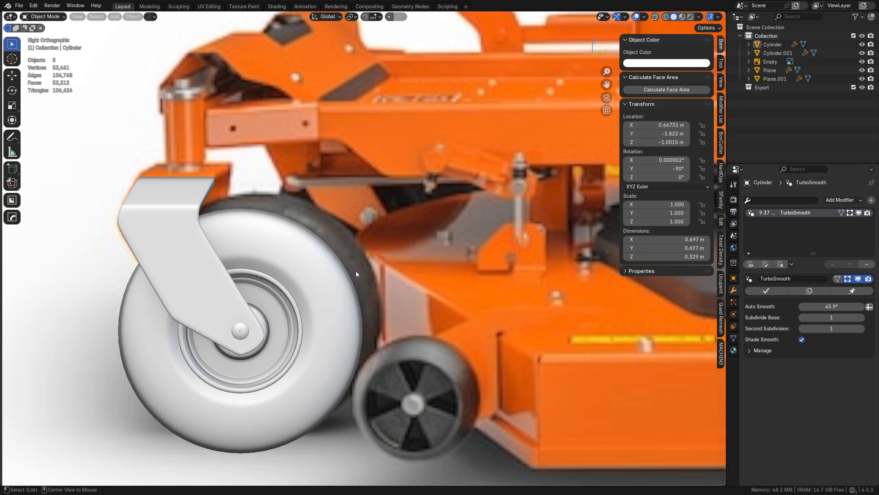
shift+middle_drag(289, 255, 352, 258)
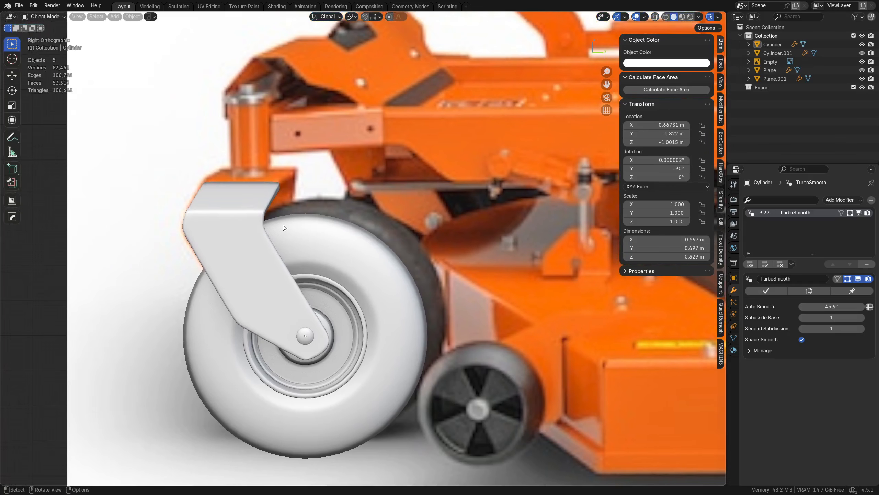
key(shift+a)
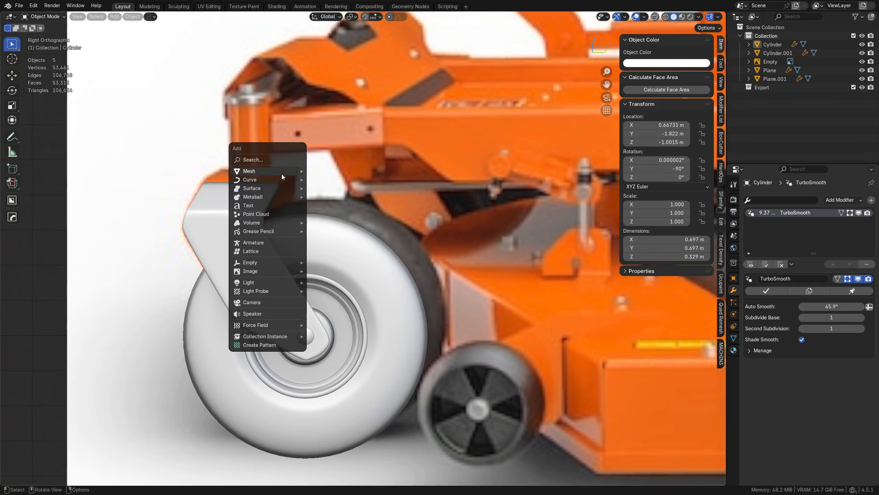
mouse_move(282, 174)
click(342, 228)
scroll(434, 269, down, 5)
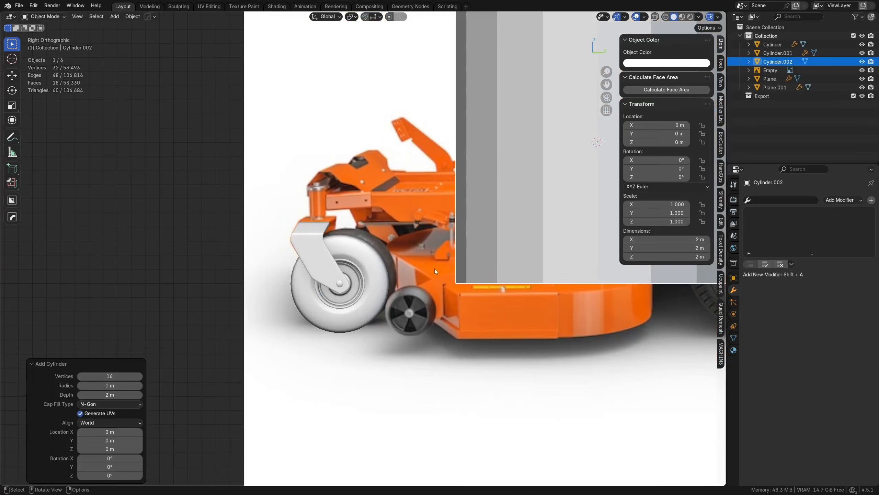
key(g)
click(316, 259)
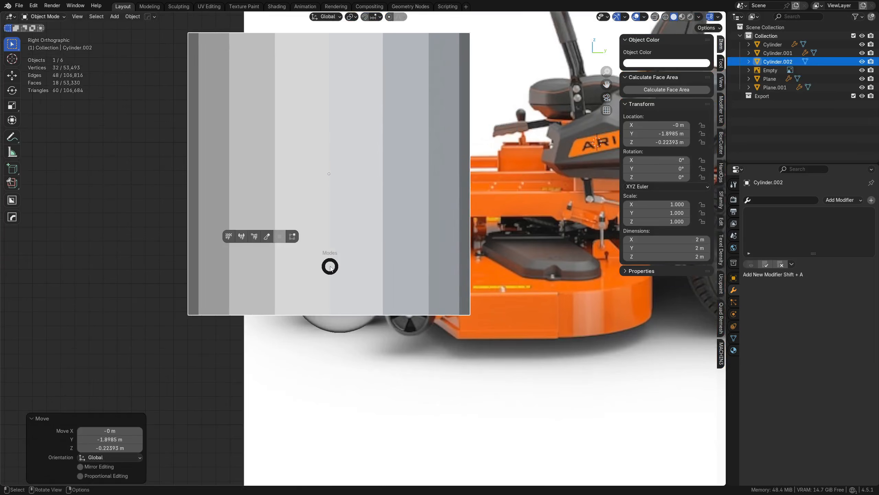
Scale the new cylinder's mesh down to about 0.121 m in Edit Mode
key(Tab)
key(s)
click(341, 189)
key(Tab)
click(341, 141)
Align the small cylinder's location to the caster fork on the X and Y axes only
middle_drag(350, 163, 317, 187)
shift+click(320, 210)
key(alt+a)
click(82, 459)
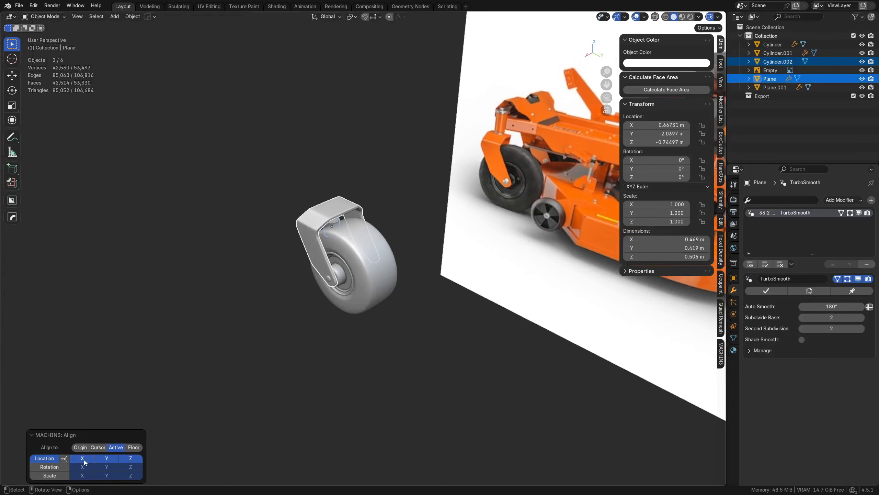
middle_drag(301, 316, 341, 258)
click(130, 458)
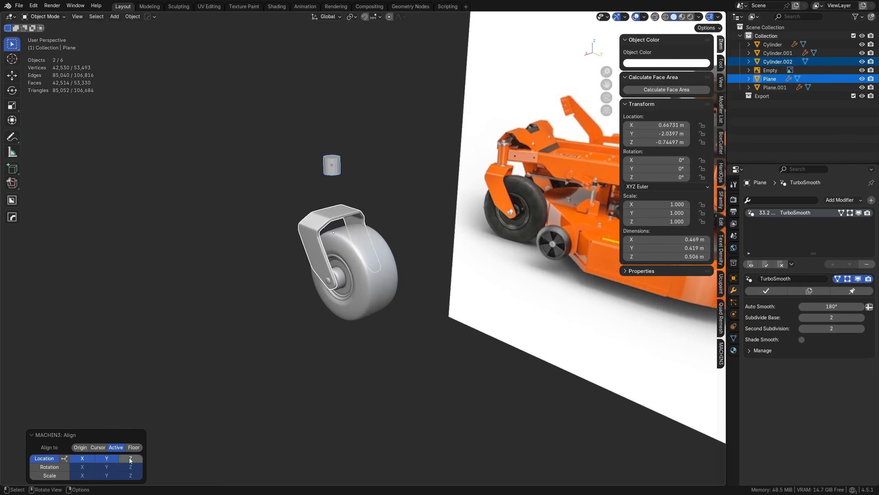
Lower the cylinder about 0.30 m along Z onto the top of the caster fork
click(333, 166)
middle_drag(308, 282, 341, 234)
scroll(325, 223, up, 6)
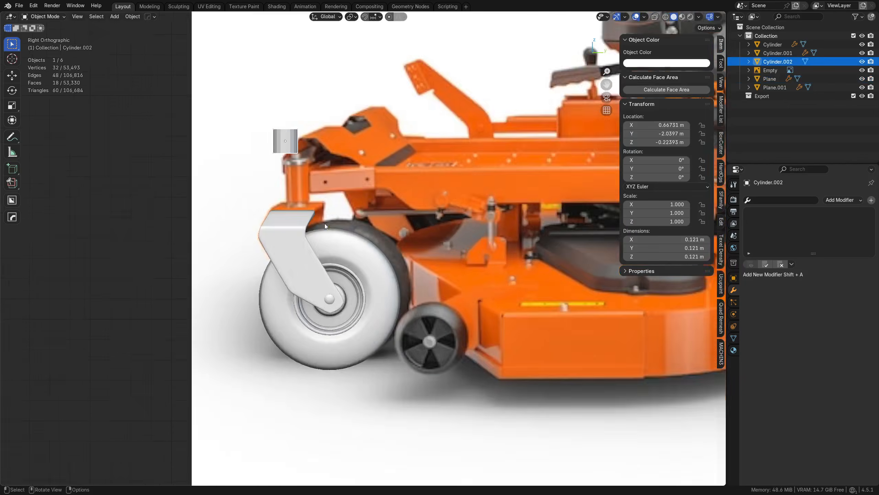
key(g)
key(z)
click(319, 298)
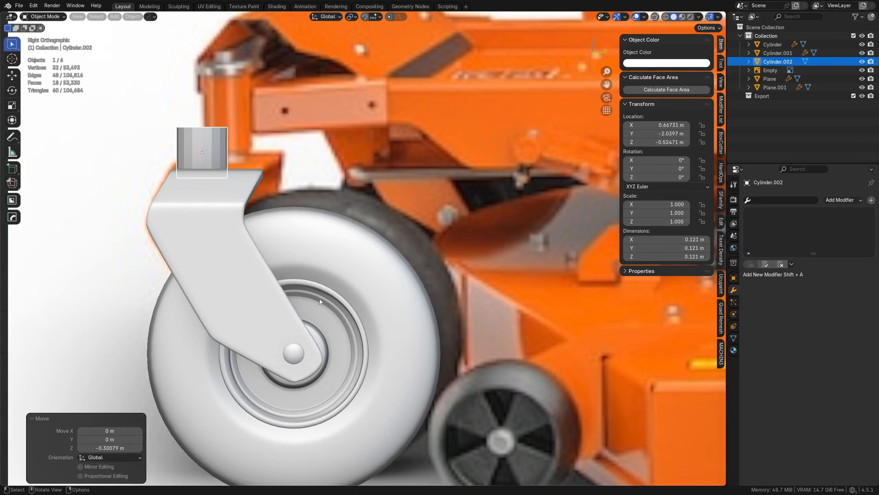
Place the 3D cursor at the middle edge on top of the caster fork
middle_drag(319, 299, 267, 250)
click(266, 249)
key(Tab)
click(316, 249)
click(291, 226)
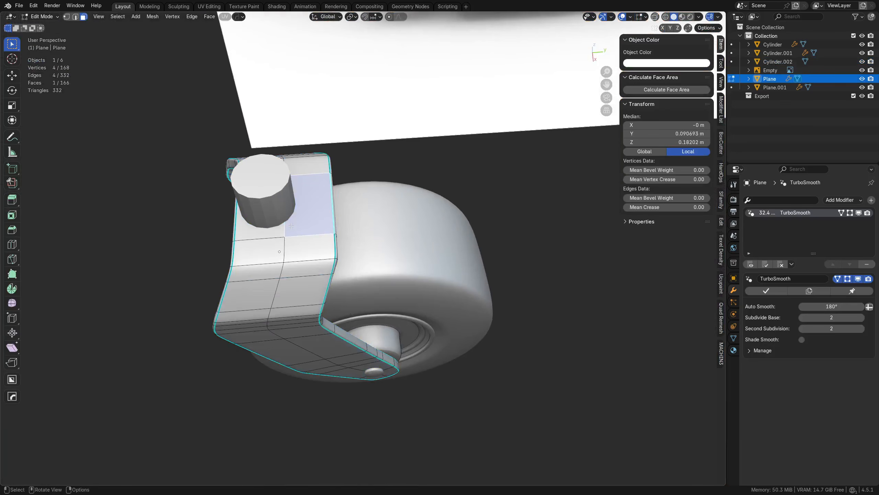
key(Tab)
click(323, 230)
middle_drag(319, 229, 281, 222)
key(alt+z)
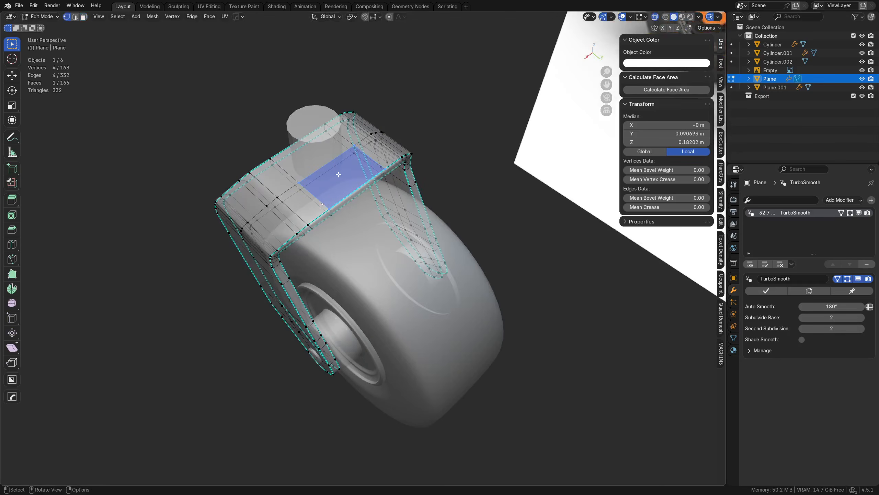
key(Tab)
click(338, 222)
click(319, 176)
key(shift+s)
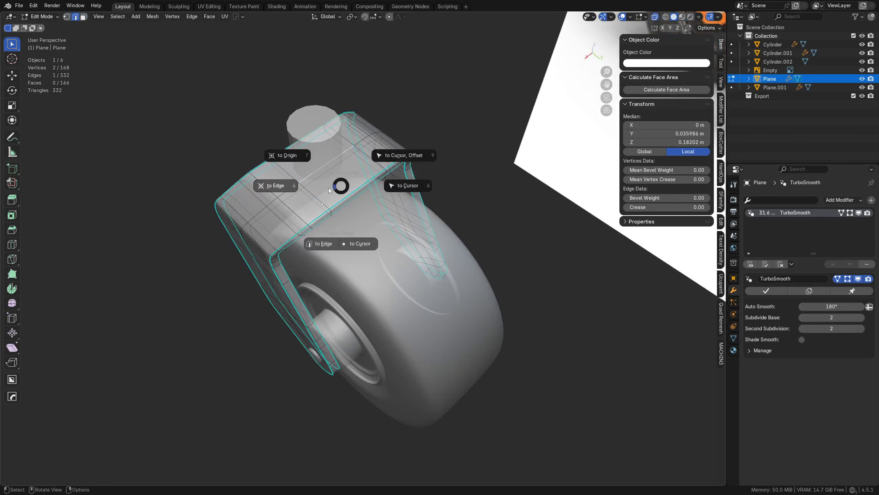
click(300, 187)
Snap the cylinder to the 3D cursor on top of the fork in Object Mode
key(Tab)
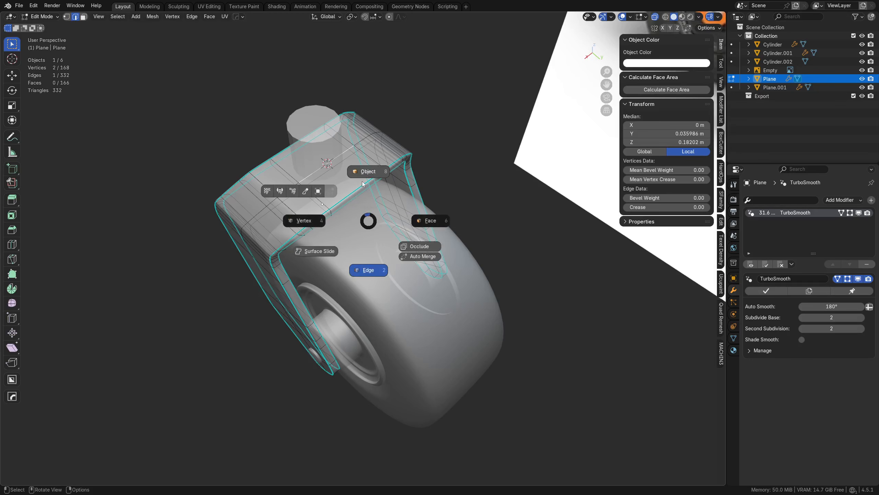
click(362, 176)
click(314, 150)
key(alt+z)
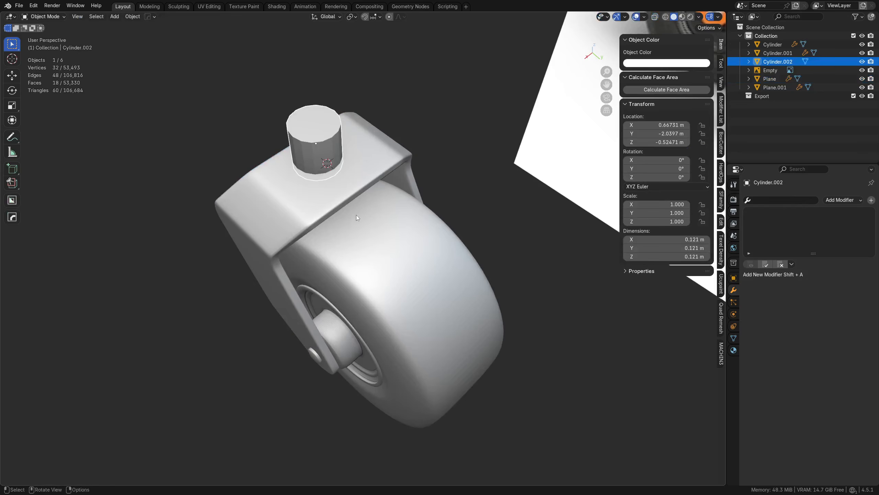
middle_drag(357, 215, 373, 205)
key(shift+s)
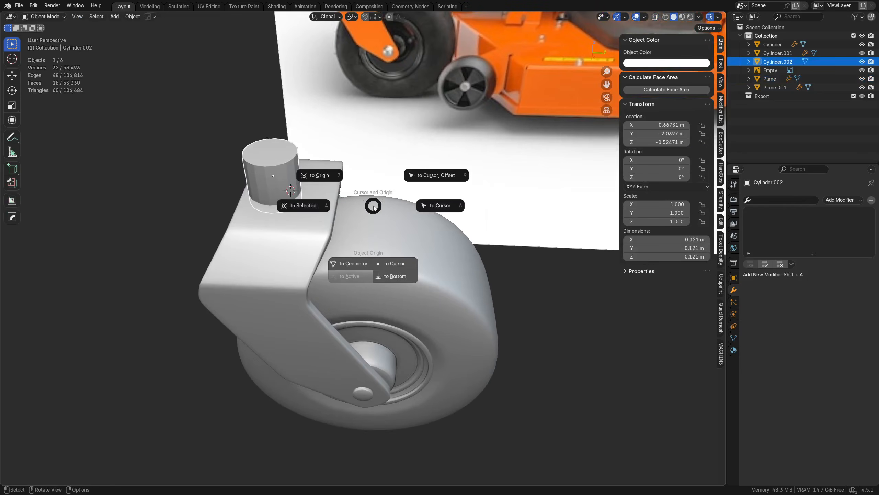
click(438, 211)
Add a centred horizontal edge loop around the cylinder in Edit Mode from the right view
middle_drag(310, 281, 323, 220)
key(Tab)
click(268, 226)
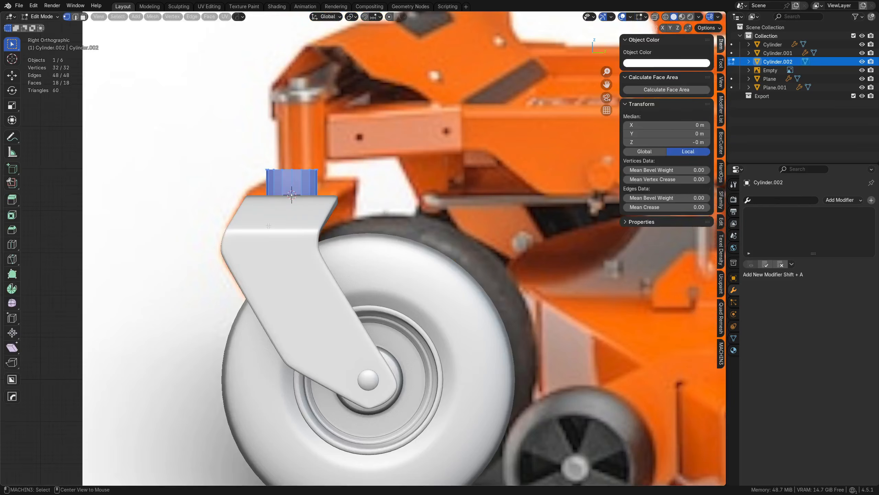
key(alt+z)
key(ctrl+r)
click(280, 208)
right_click(280, 208)
Delete the cylinder's lower vertices, leaving only the half above the fork
drag(228, 245, 350, 209)
key(x)
click(346, 192)
key(alt+z)
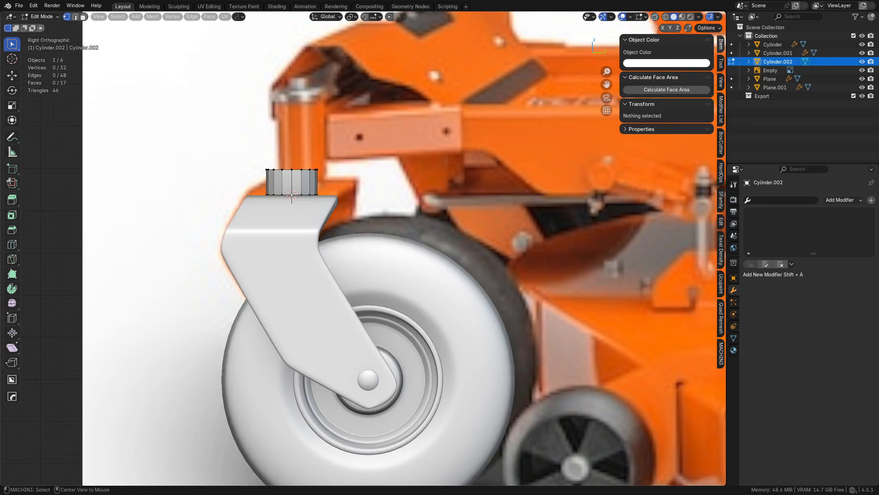
middle_drag(326, 247, 297, 243)
shift+middle_drag(215, 144, 246, 211)
scroll(246, 210, up, 2)
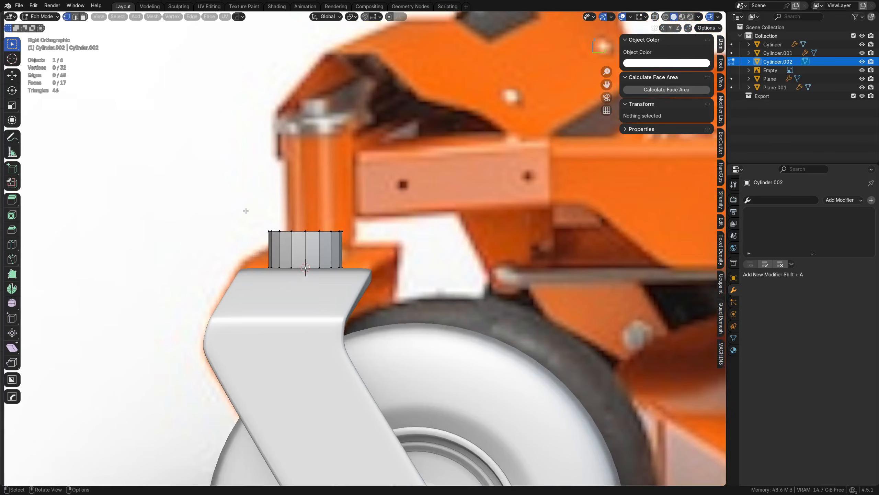
drag(245, 211, 348, 242)
key(g)
key(z)
click(367, 146)
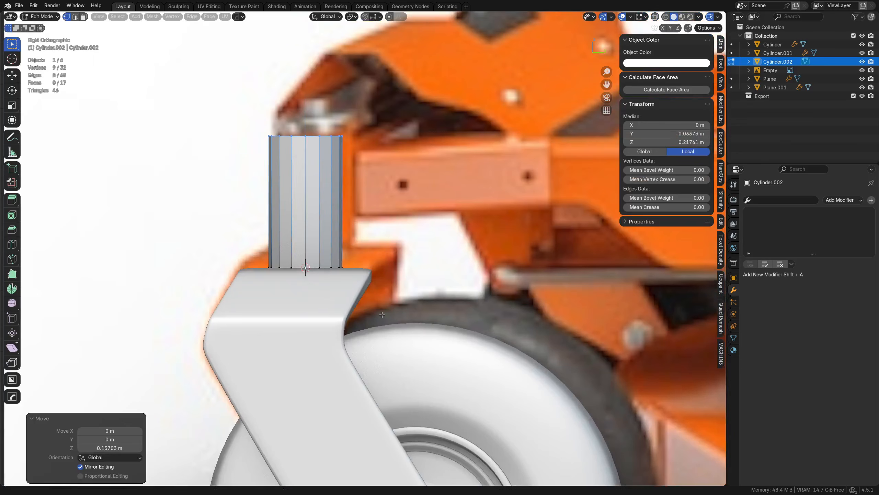
key(g)
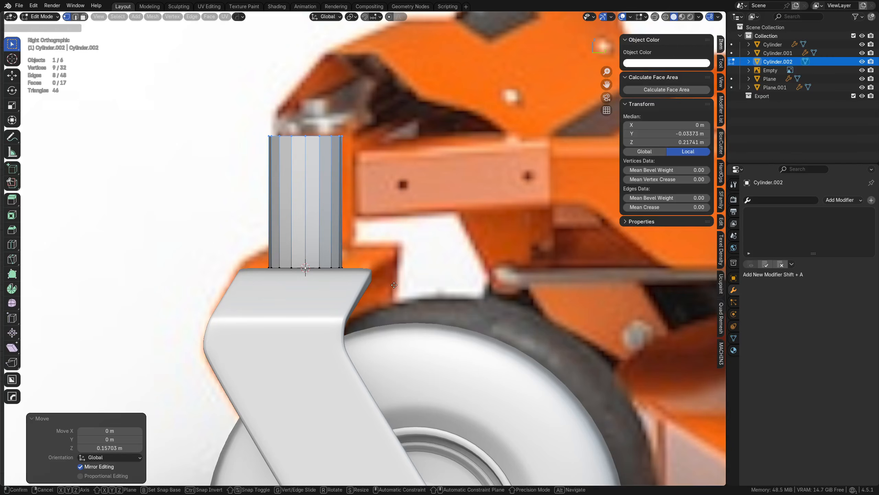
key(z)
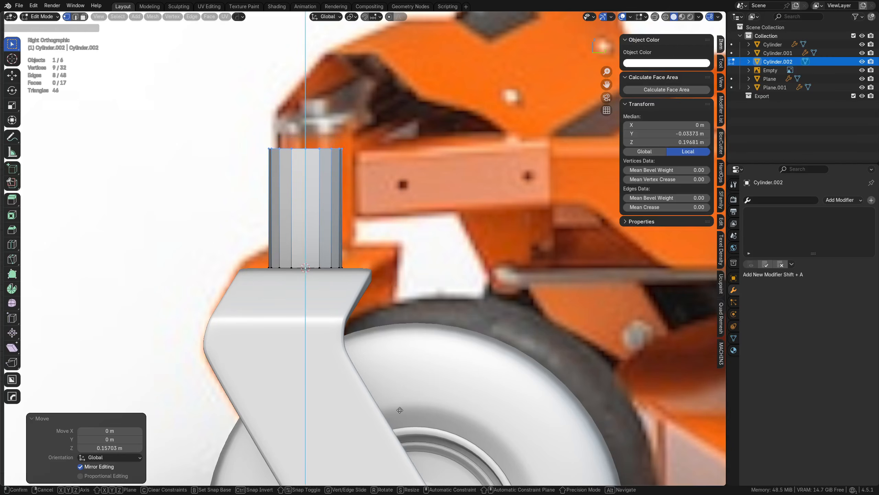
click(400, 410)
middle_drag(400, 410, 334, 258)
middle_drag(371, 235, 415, 295)
key(ctrl+z)
key(ctrl+z)
Raise the cylinder's whole top face about 0.127 m along Z to form the pivot tube shown in the reference
key(Tab)
click(383, 304)
click(305, 260)
key(g)
key(z)
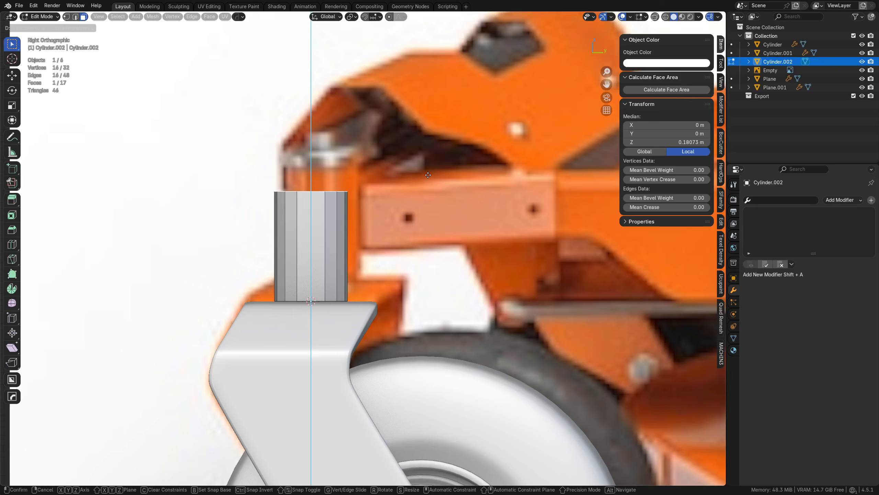
click(416, 213)
middle_drag(416, 213, 298, 274)
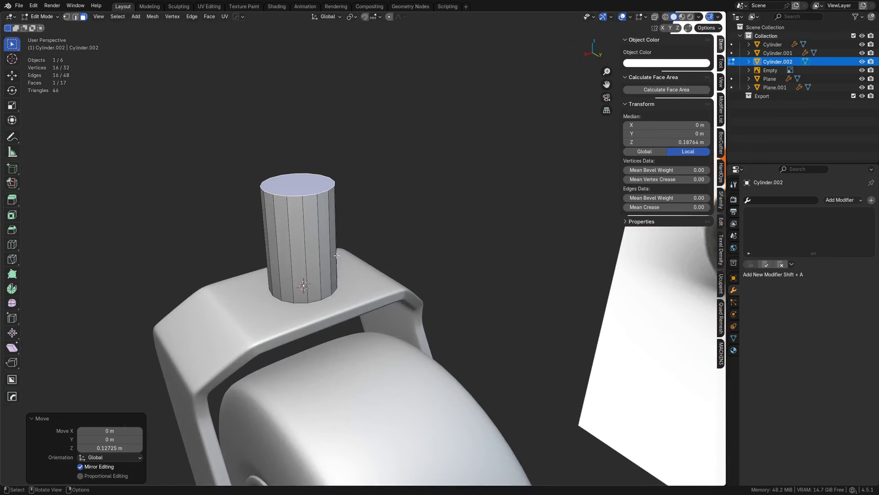
key(x)
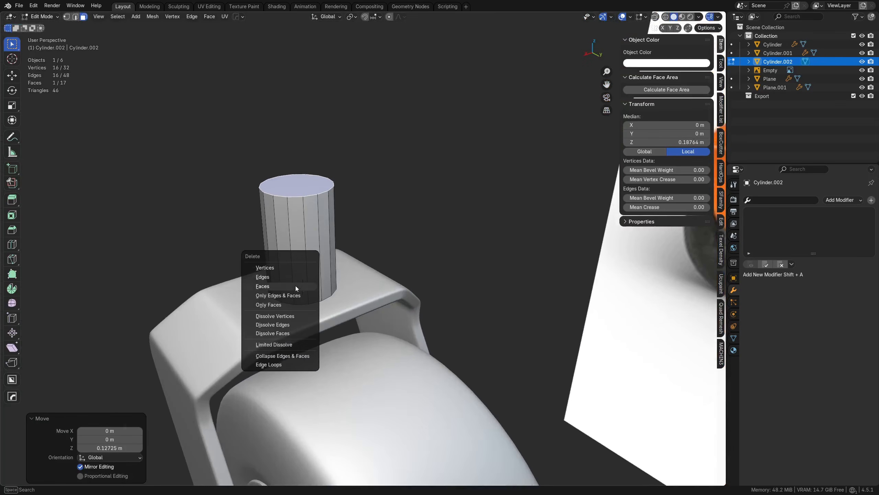
click(295, 286)
middle_drag(296, 286, 429, 260)
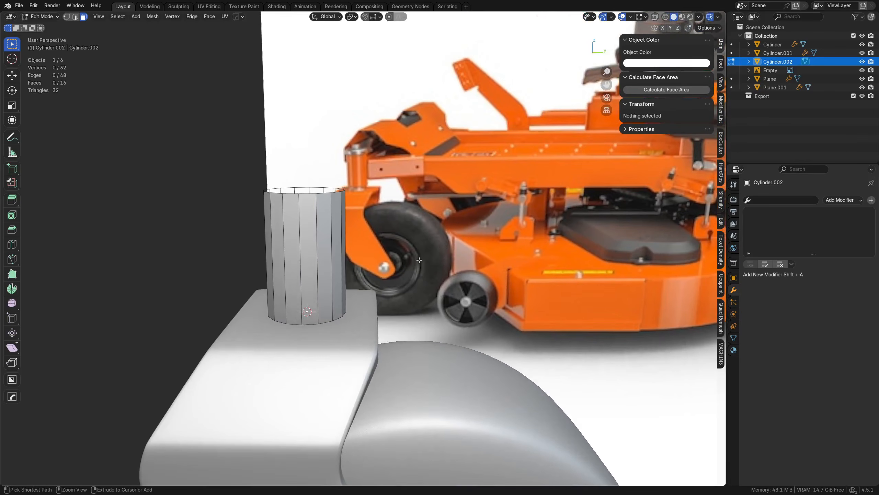
key(ctrl+z)
Fill the tube's open bottom edge loop with a face, using X-ray to reach it, and return to Object Mode with solid display
key(alt+z)
alt+click(319, 327)
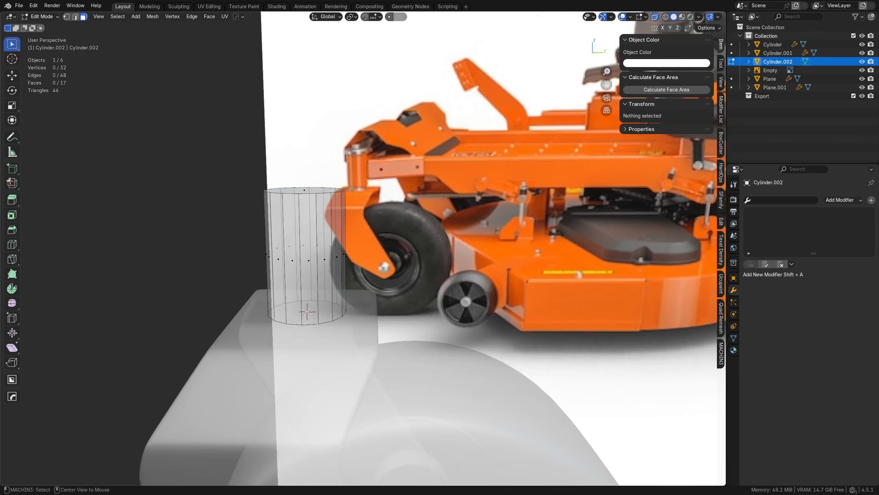
key(2)
alt+click(314, 326)
key(f)
key(Tab)
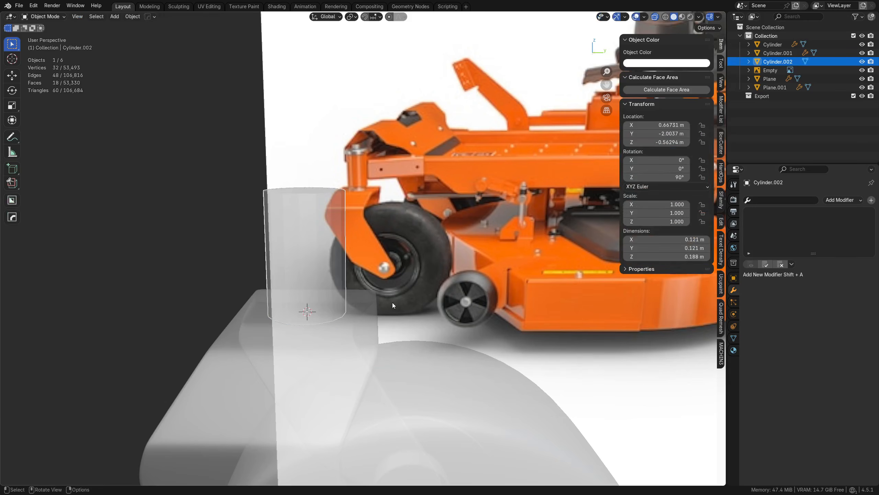
key(alt+z)
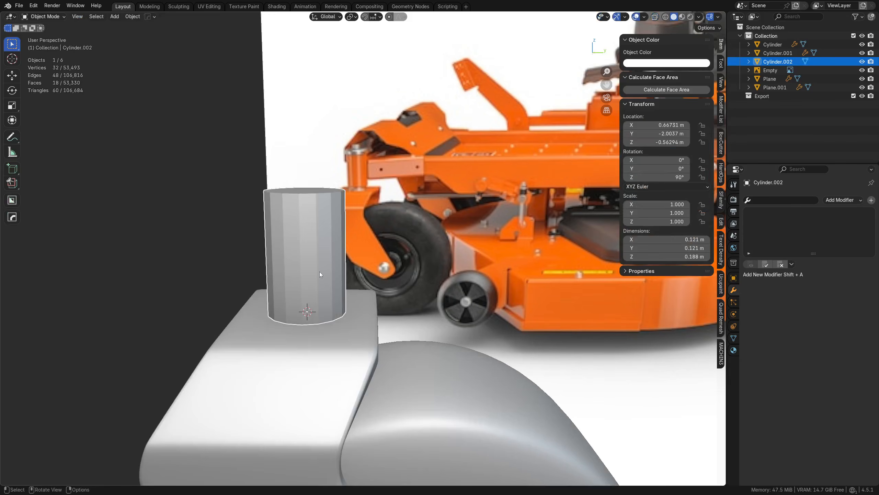
Create a separate object from a copy of the tube's top face with MACHIN3 Smart Face
key(Tab)
click(314, 191)
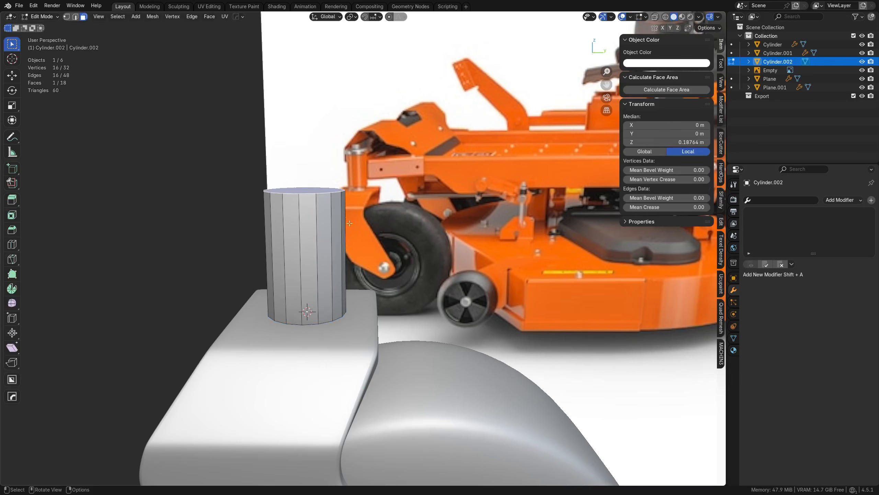
middle_drag(348, 233, 359, 288)
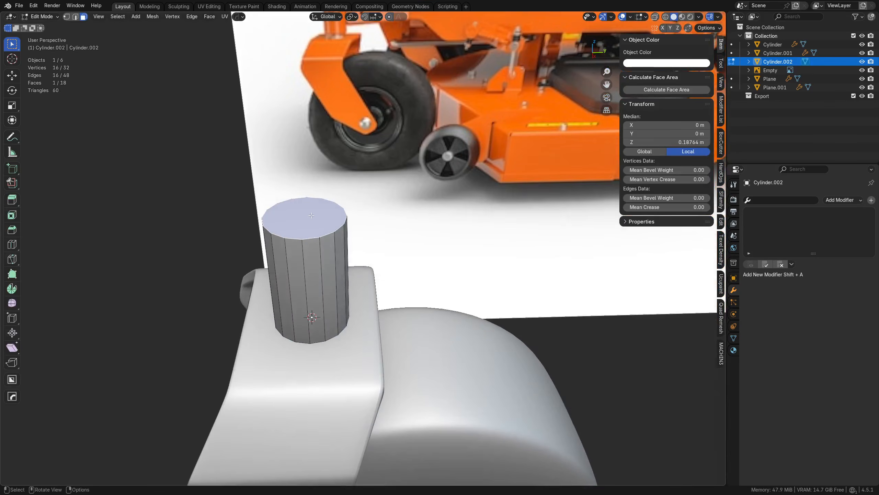
key(Tab)
key(f)
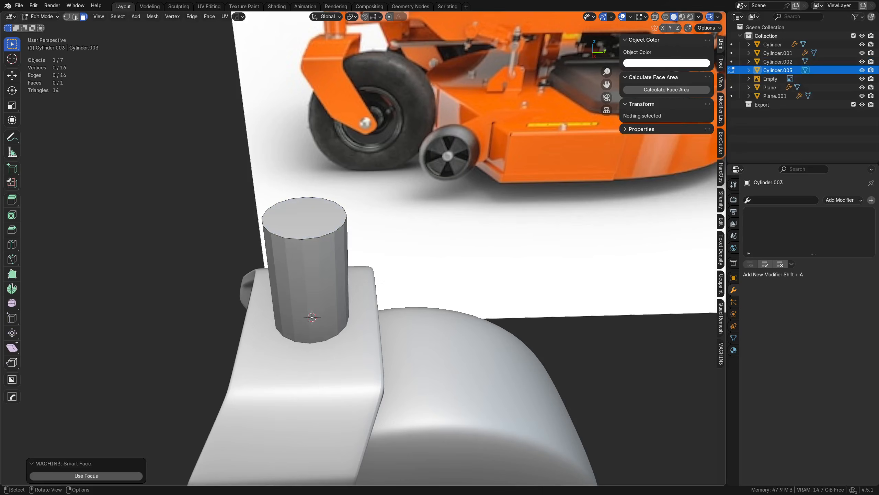
Extrude the separated top face upward about 0.027 m in the right view to form a cap on the tube
key(a)
mouse_move(384, 286)
alt+middle_down()
mouse_move(383, 248)
mouse_move(387, 274)
alt+middle_up()
key(e)
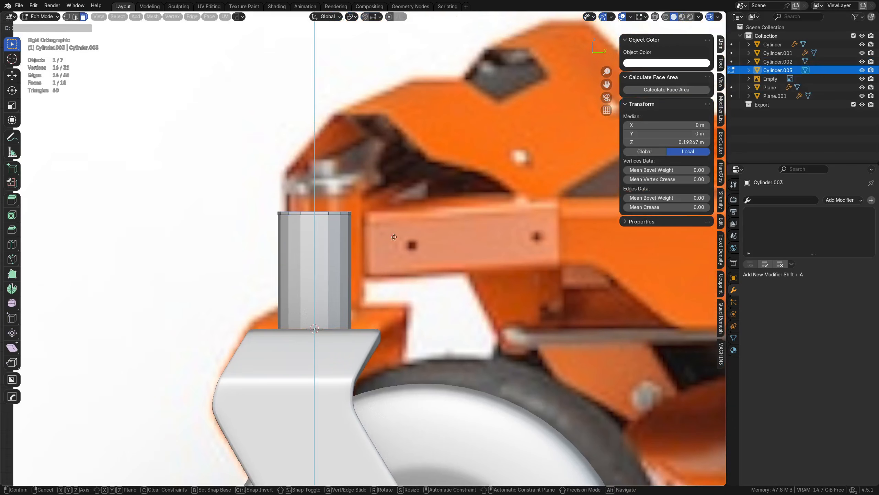
click(413, 110)
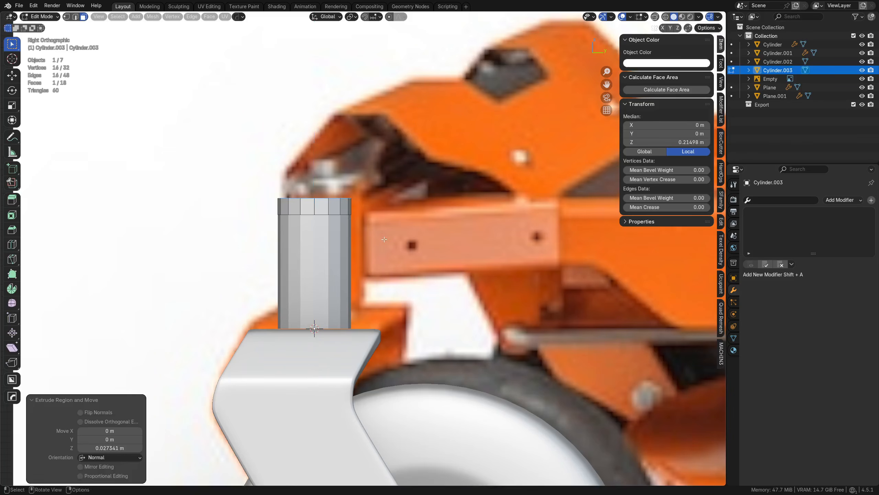
Scale the whole cap outward to about 0.126 m in diameter so it overhangs the tube slightly
key(a)
key(s)
key(y)
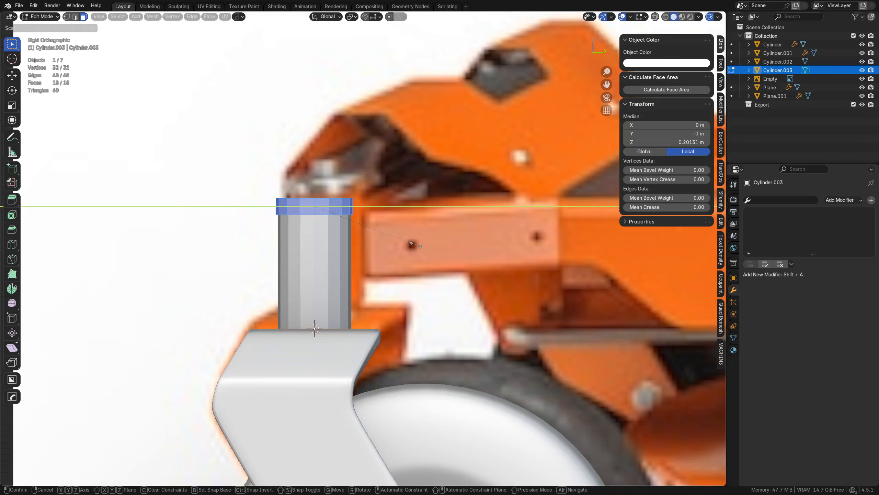
click(416, 245)
Inset the cap's top face by about 0.029 m and scale the inner face down to about 0.769
middle_drag(353, 227, 341, 250)
click(314, 228)
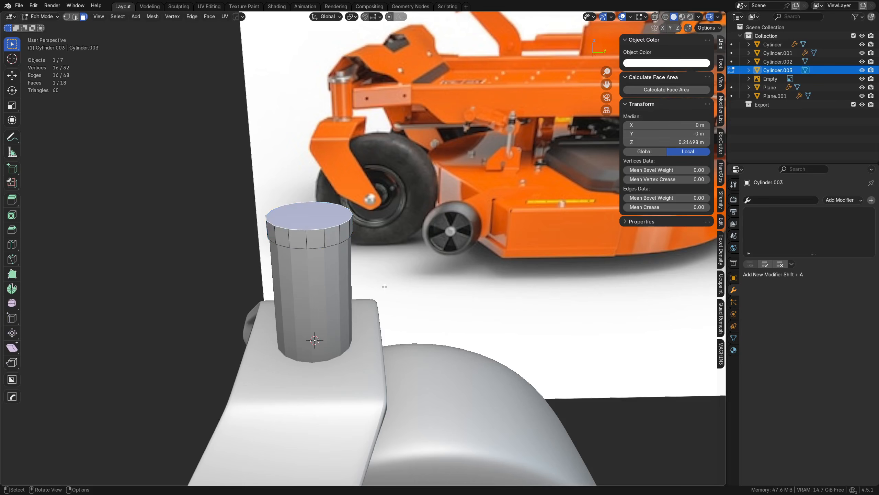
key(KP_3)
scroll(264, 122, up, 5)
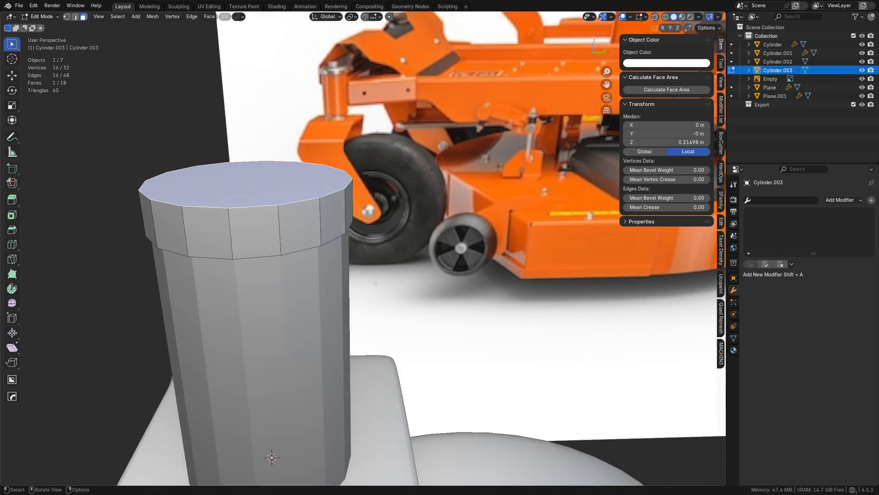
key(i)
click(317, 239)
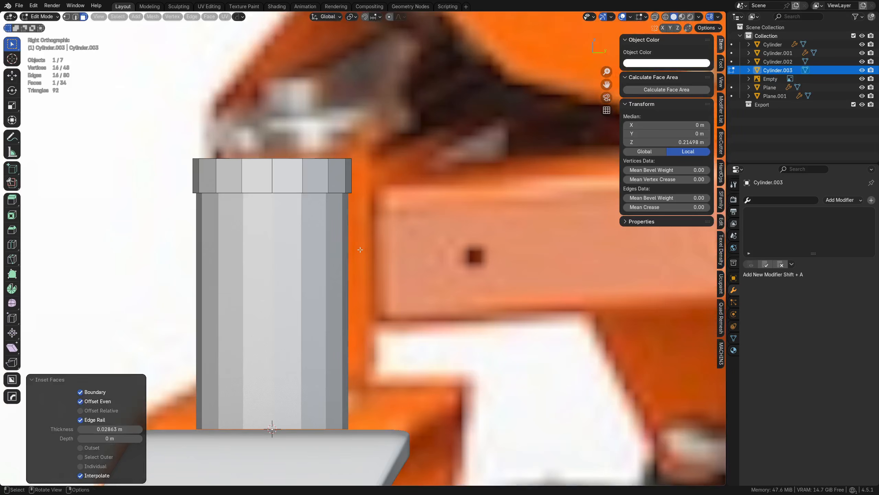
key(s)
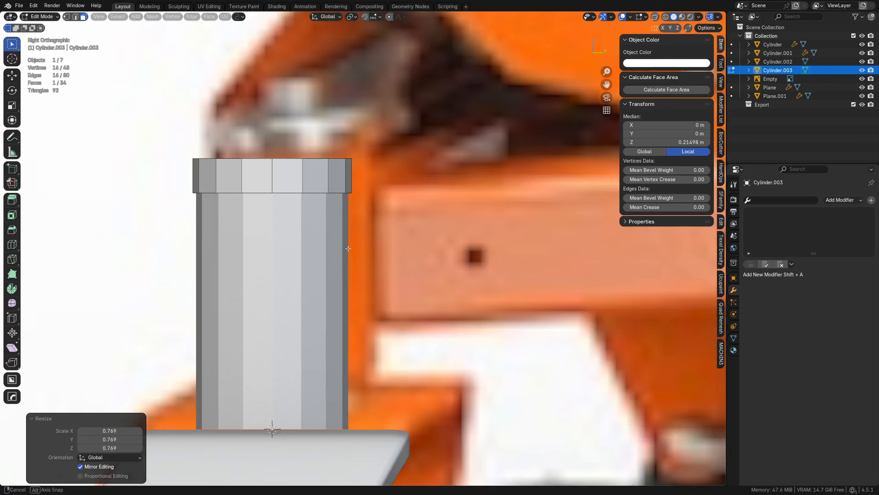
Extrude the cap's inner top face upward about 0.029 m to form a central boss
shift+middle_drag(361, 252, 361, 292)
key(e)
click(367, 241)
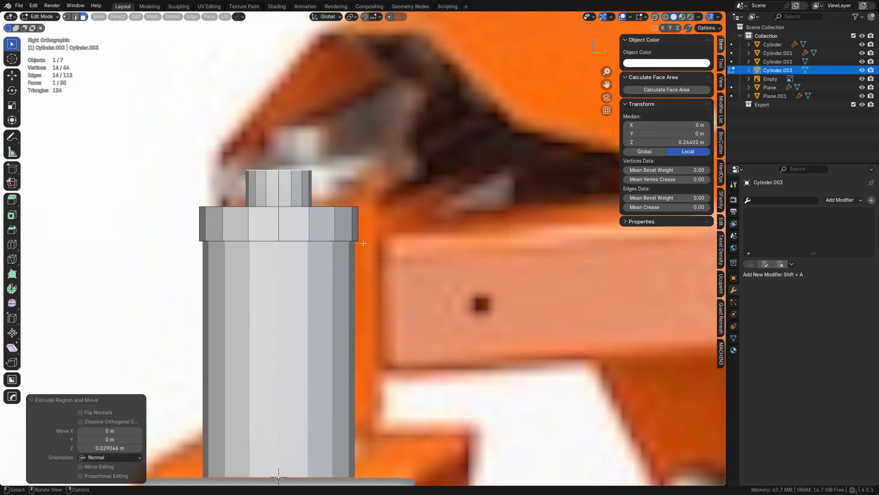
Lower the boss's top face along Z by about 0.009 m in total to shorten the boss
middle_drag(356, 207, 368, 262)
key(g)
key(z)
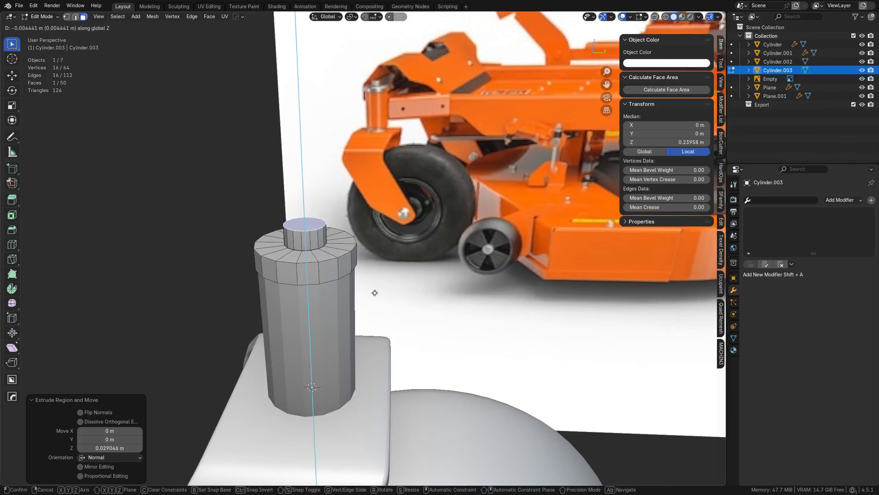
click(375, 293)
key(g)
key(z)
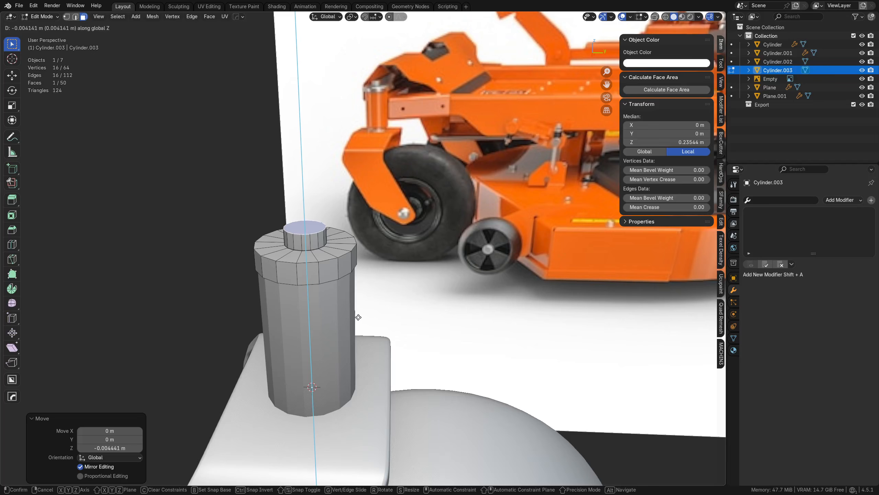
click(359, 320)
Add a TurboSmooth modifier to the cap with Subdivide Base 2 and Second Subdivision 1
key(Tab)
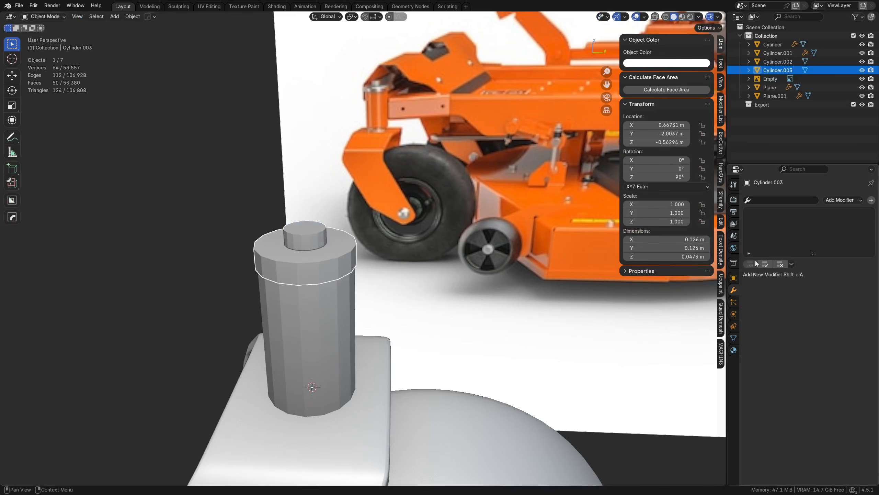
click(872, 200)
mouse_move(835, 192)
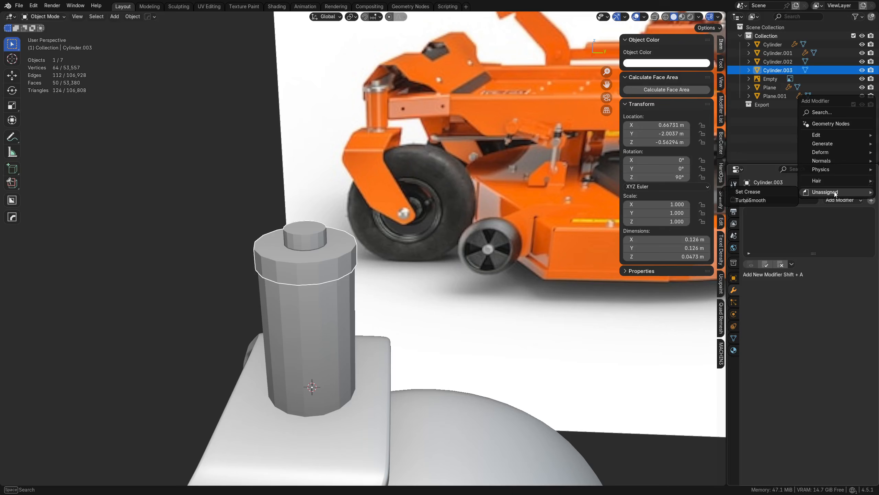
click(771, 200)
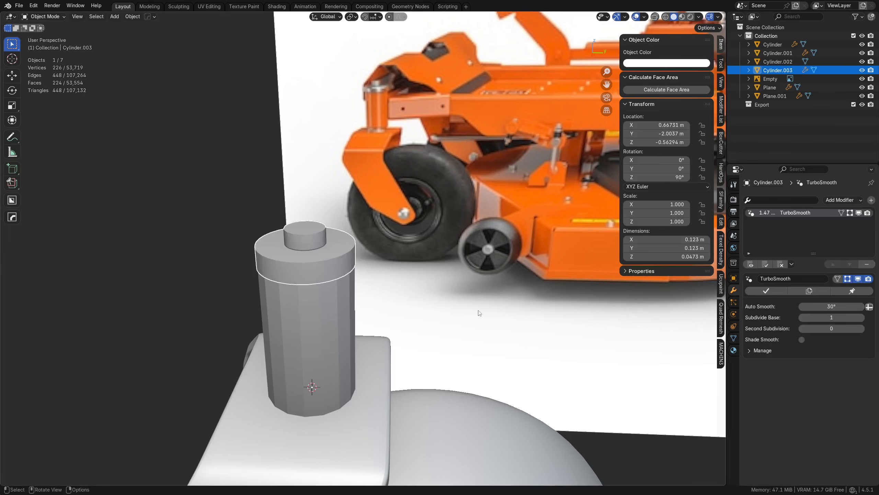
click(862, 328)
click(862, 317)
Isolate the cap in local view and inset both its boss top face and its underside face by about 0.0056 m
key(slash)
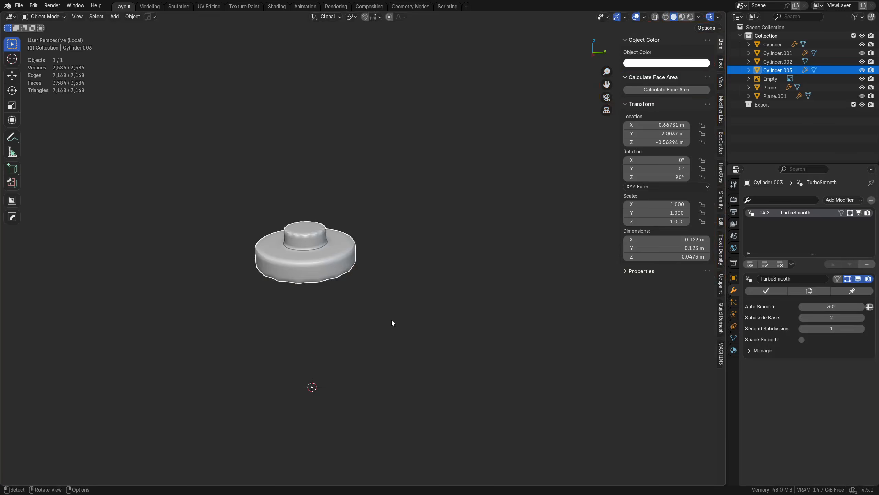
shift+middle_drag(300, 268, 342, 282)
scroll(342, 282, up, 6)
key(Tab)
click(431, 277)
middle_drag(398, 270, 395, 289)
middle_drag(369, 157, 401, 210)
shift+click(441, 334)
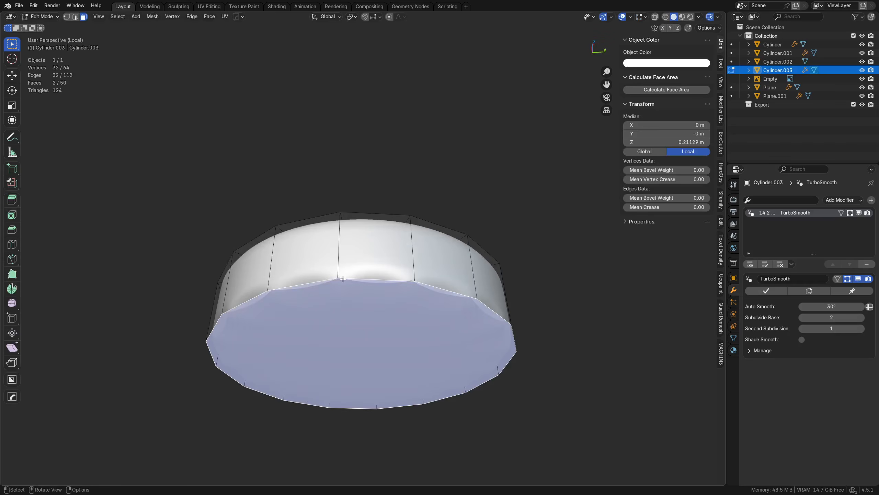
middle_drag(565, 346, 490, 327)
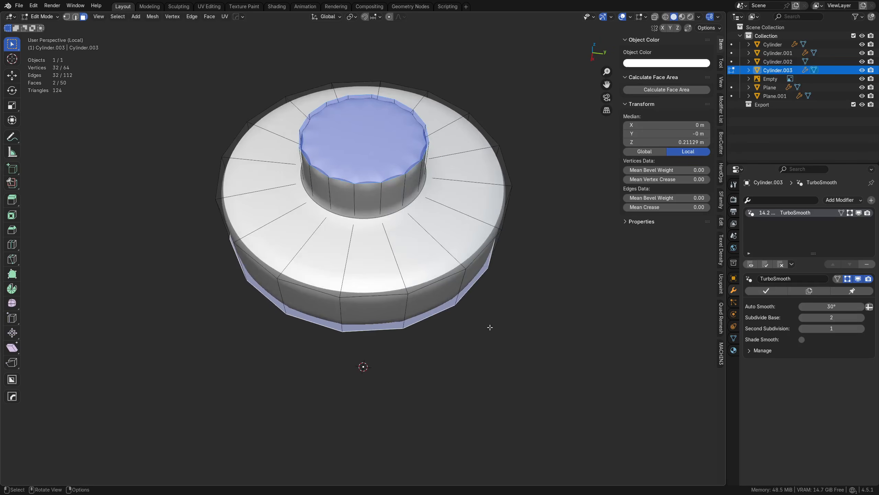
key(i)
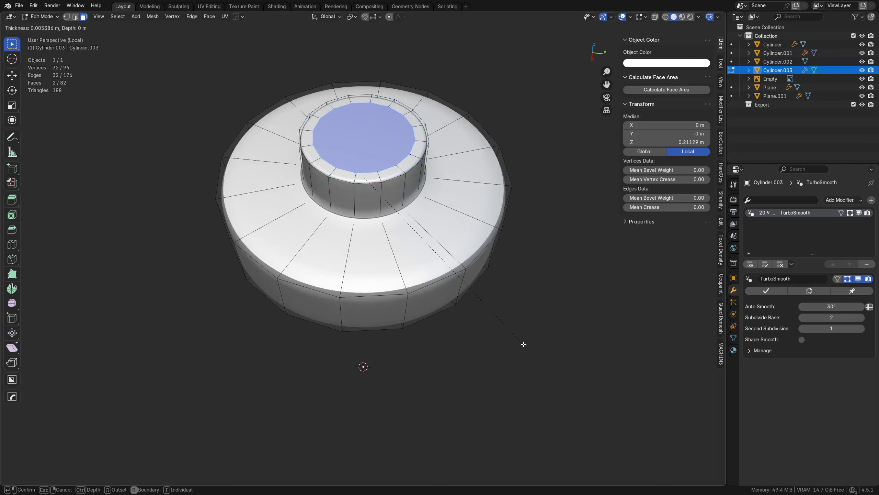
click(519, 347)
Grid-fill the inset face on top of the boss with a span of 4
middle_drag(444, 373, 500, 264)
middle_drag(460, 240, 458, 272)
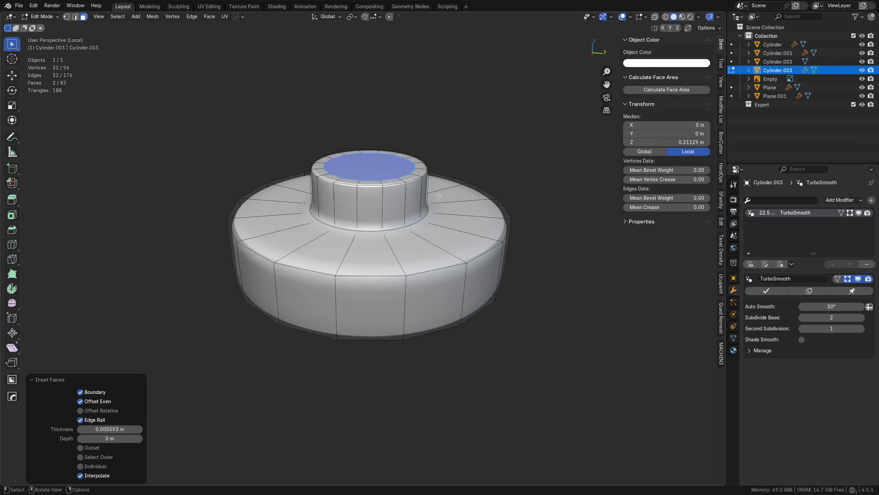
click(381, 168)
middle_drag(447, 212, 452, 234)
key(ctrl+f)
click(439, 233)
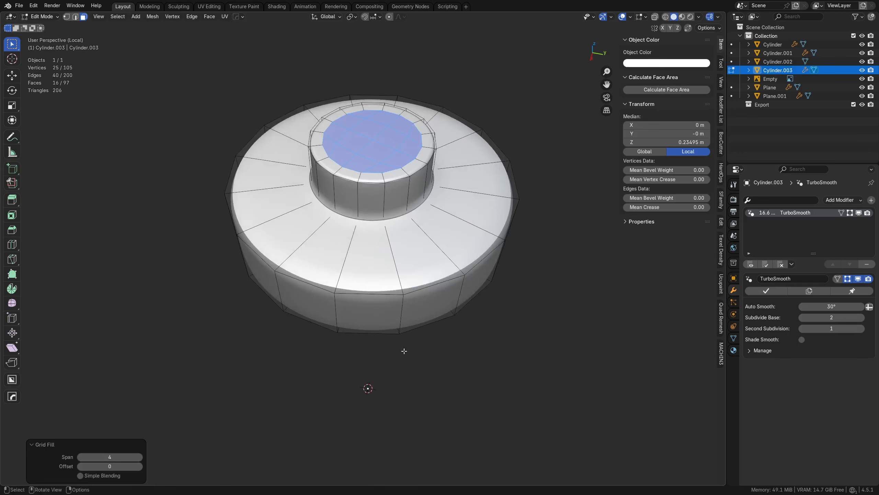
Grid-fill the cap's inset underside face with a span of 4, adjust the fill's offset, and return to Object Mode
middle_drag(405, 350, 437, 156)
click(388, 311)
key(ctrl+f)
click(389, 313)
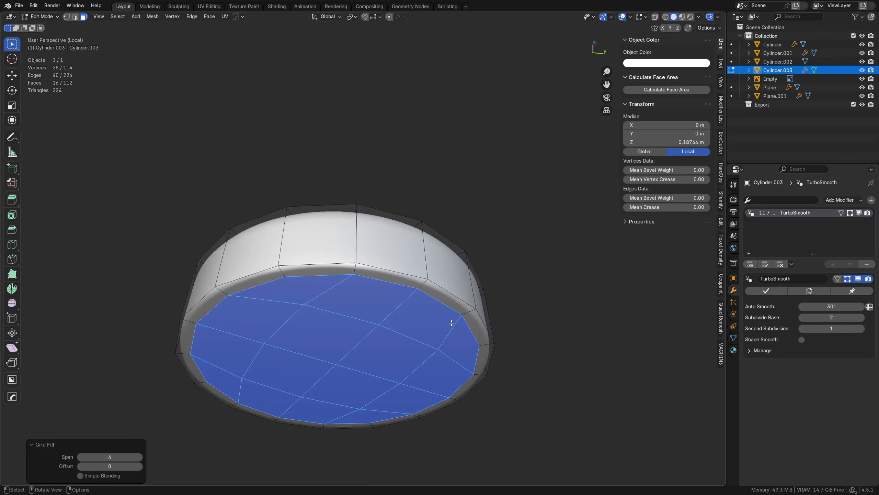
click(140, 466)
key(Tab)
click(424, 287)
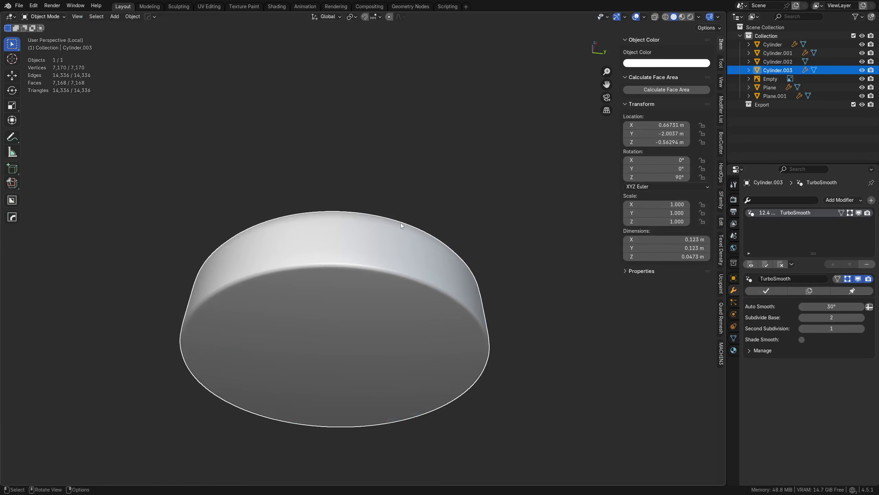
Add two edge loops around the side wall of the cap's boss
middle_drag(400, 222, 393, 288)
key(Tab)
click(394, 233)
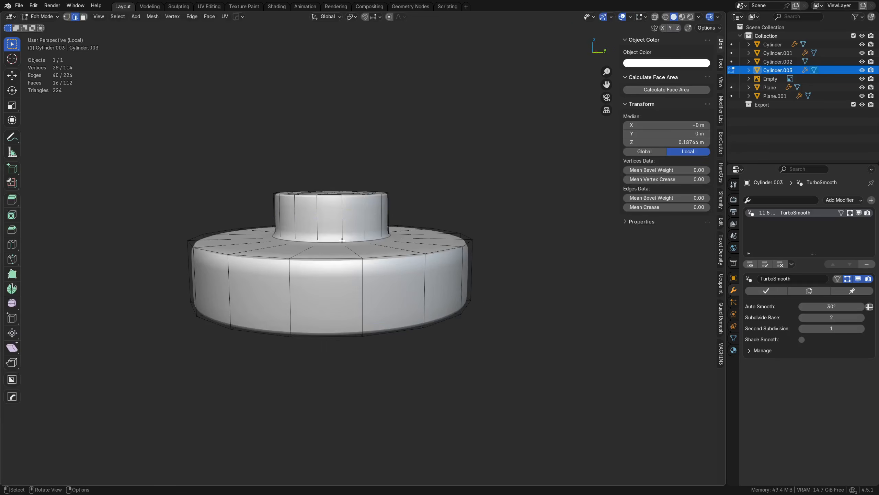
key(ctrl+r)
scroll(336, 228, up, 1)
click(336, 230)
right_click(336, 230)
Add two concentric edge loops on the cap's flat top around the boss and return to Object Mode
middle_drag(336, 230, 342, 258)
key(ctrl+r)
scroll(388, 252, up, 1)
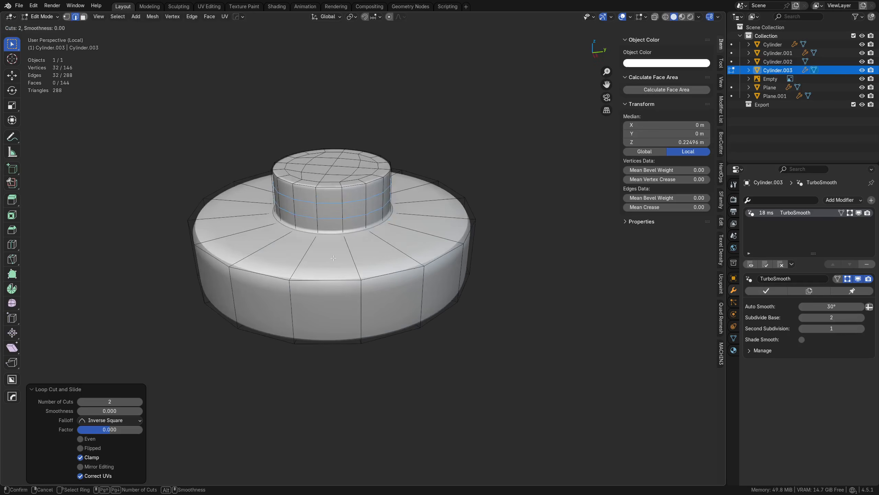
click(394, 255)
right_click(402, 267)
key(Tab)
click(420, 254)
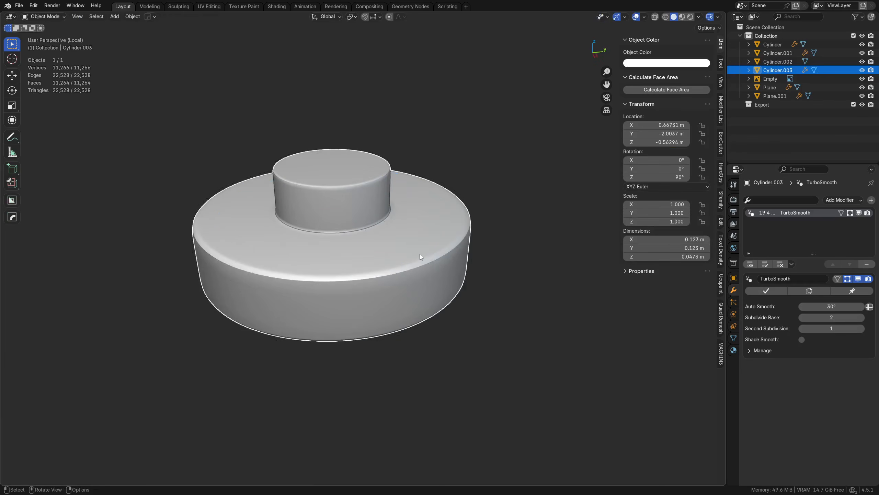
Isolate the pivot tube beneath the cap in local view and add a TurboSmooth modifier with Second Subdivision 1
key(KP_Divide)
click(385, 338)
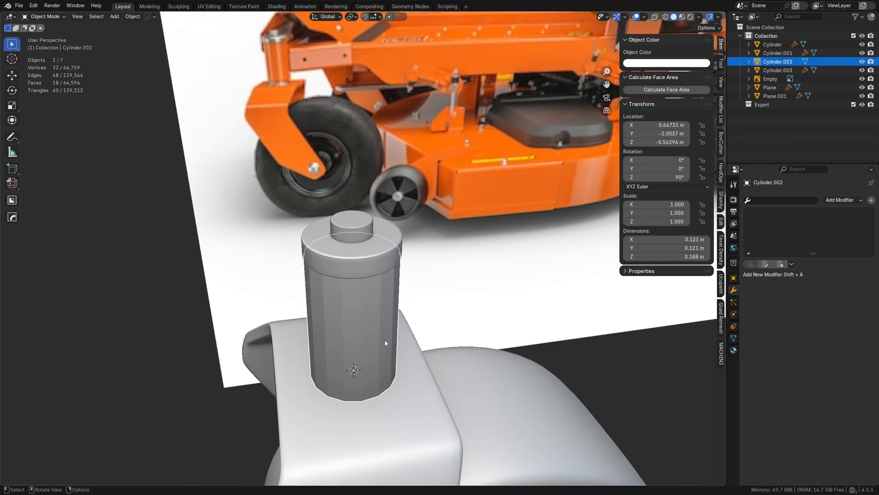
middle_drag(385, 340, 376, 306)
scroll(376, 306, up, 3)
key(KP_Divide)
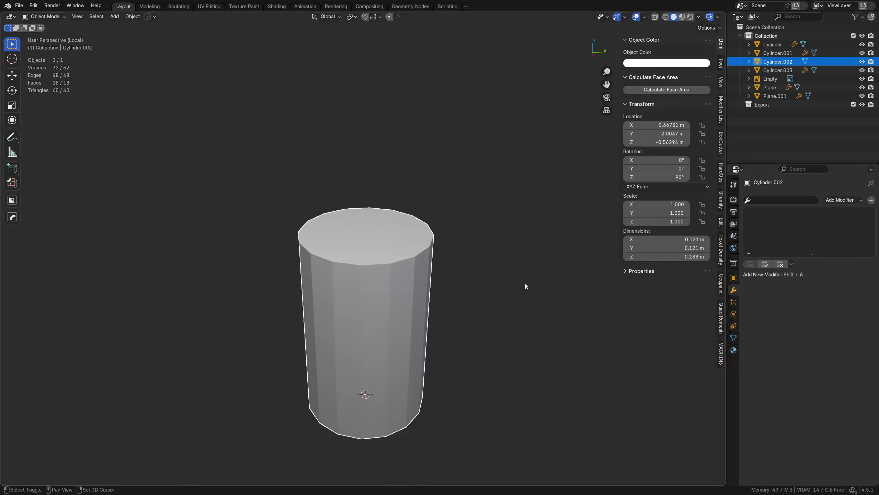
click(872, 201)
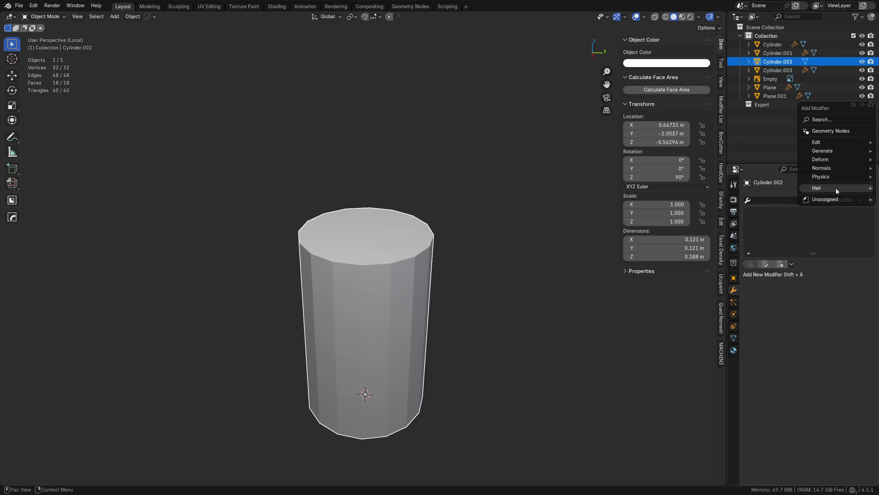
mouse_move(835, 200)
click(752, 208)
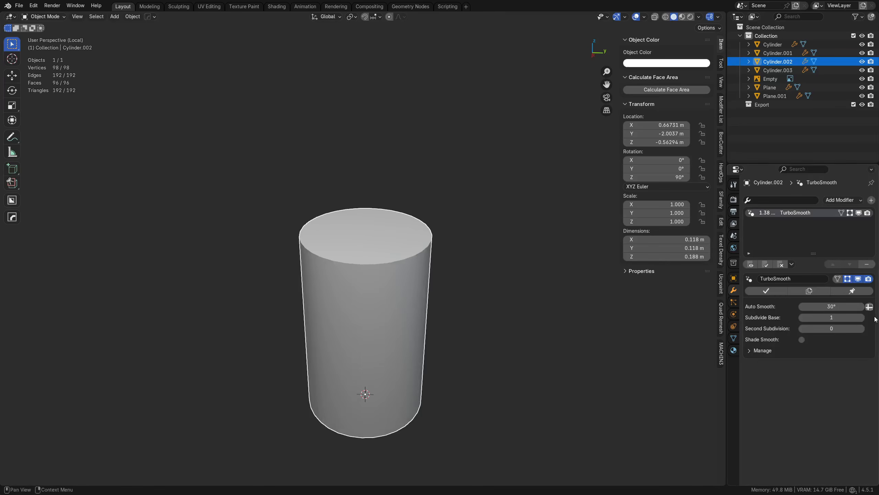
click(862, 328)
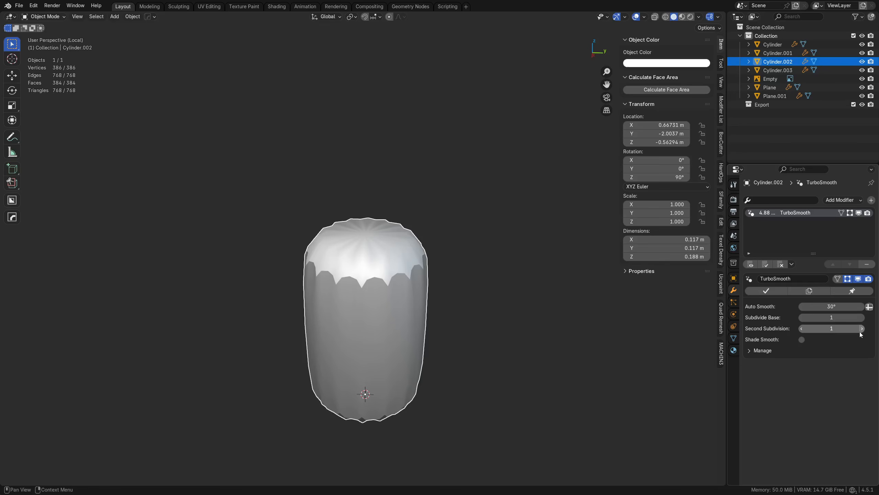
Inset the tube's top and bottom end faces slightly and return to Object Mode
key(Tab)
click(488, 290)
click(403, 239)
middle_drag(409, 299, 416, 259)
shift+middle_drag(390, 431, 405, 335)
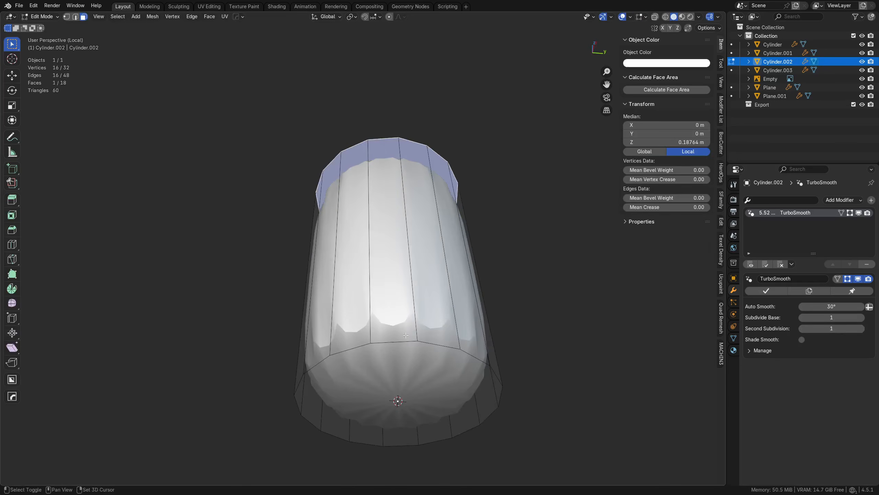
shift+click(395, 372)
key(i)
click(554, 387)
key(Tab)
click(551, 314)
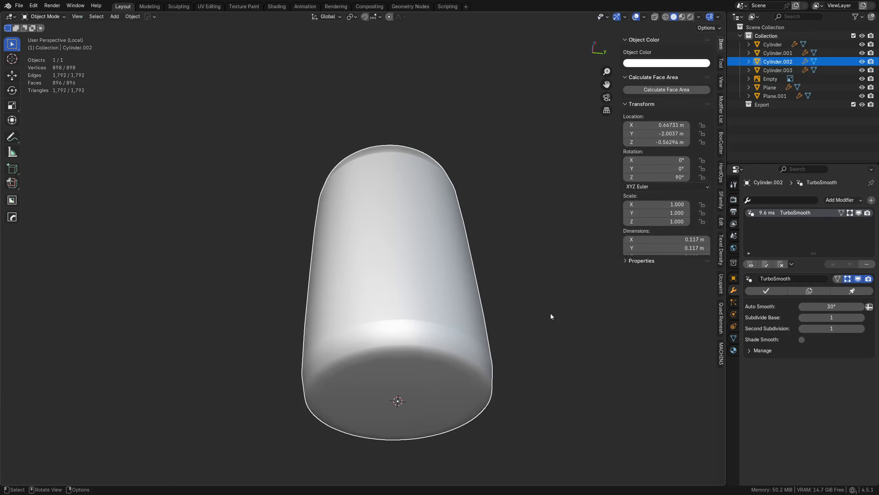
Add six evenly spaced edge loops around the tube's side wall and return to Object Mode
middle_drag(551, 316, 468, 218)
key(Tab)
click(458, 305)
key(ctrl+r)
scroll(421, 323, up, 3)
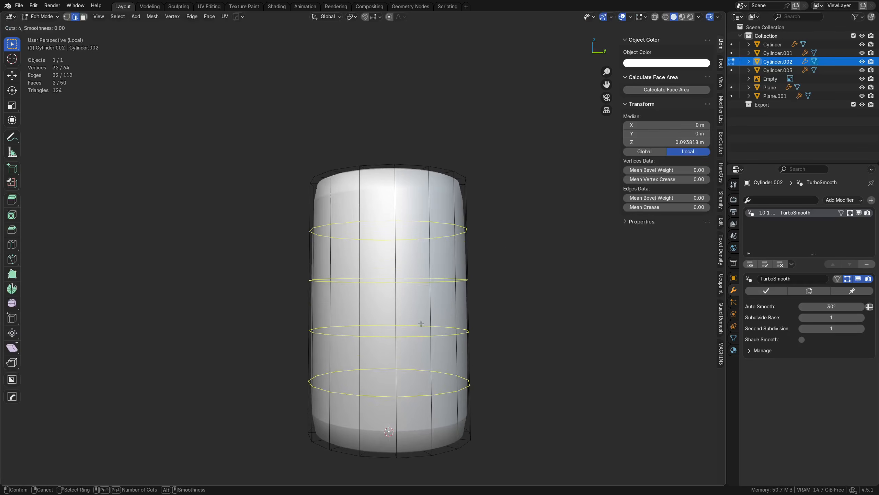
scroll(421, 323, up, 2)
click(407, 336)
right_click(407, 336)
key(Tab)
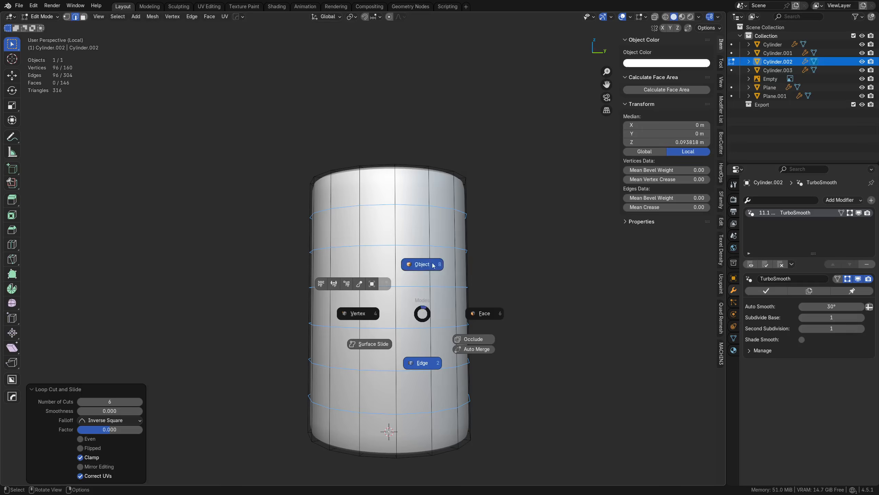
click(452, 228)
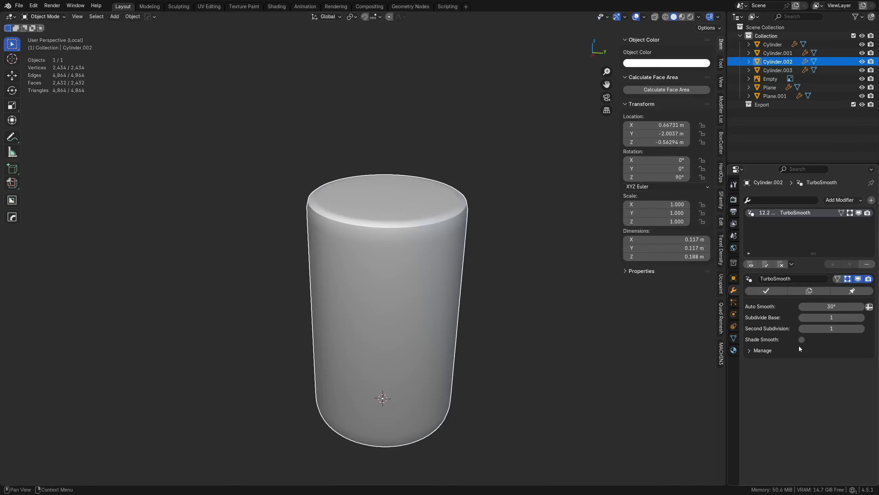
Enable Shade Smooth on the tube's TurboSmooth, set Subdivide Base 2 and Second Subdivision 1, and leave local view
click(802, 340)
click(864, 329)
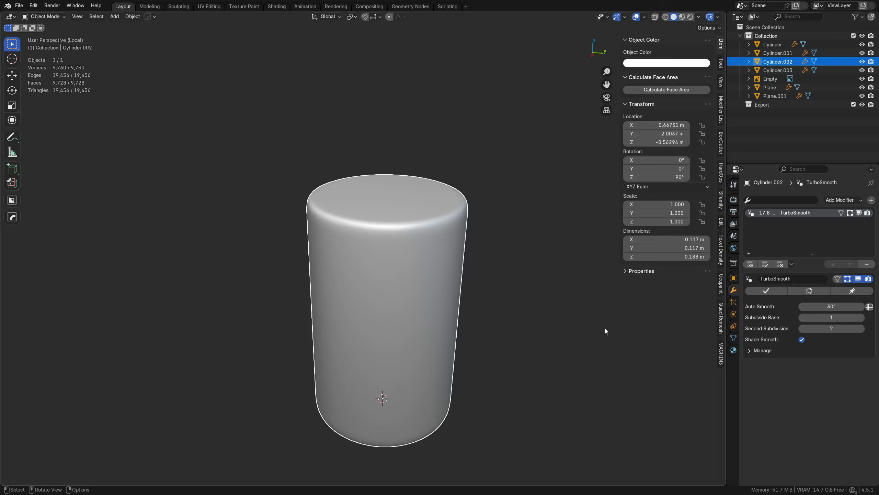
key(KP_Divide)
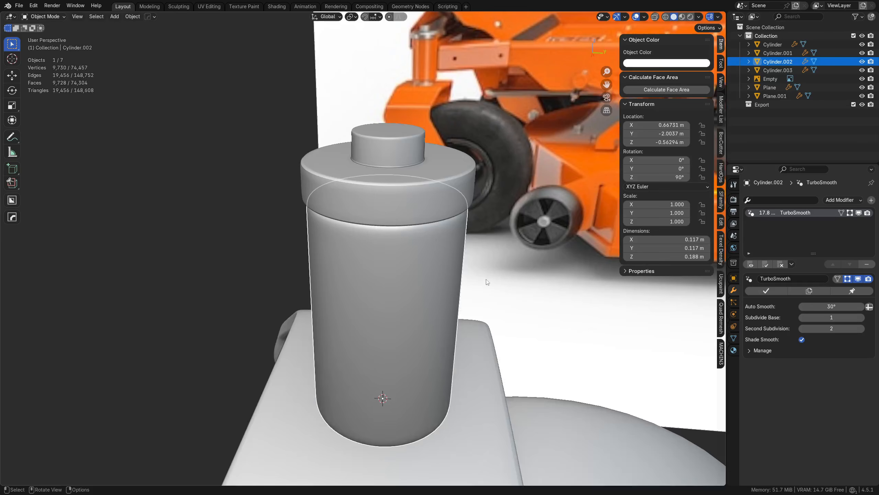
click(864, 318)
click(802, 329)
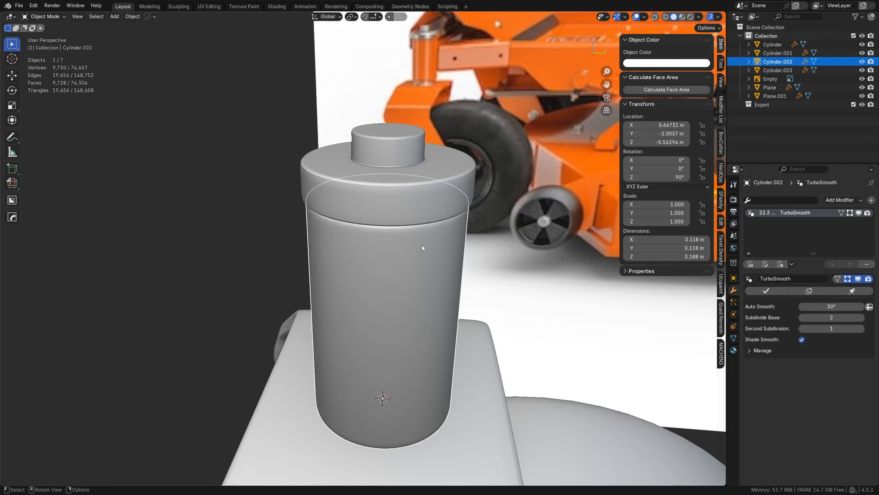
click(416, 210)
click(451, 337)
Recess the lowest band of faces around the cap's boss by about 0.0017 m, using Inset with zero thickness
click(406, 165)
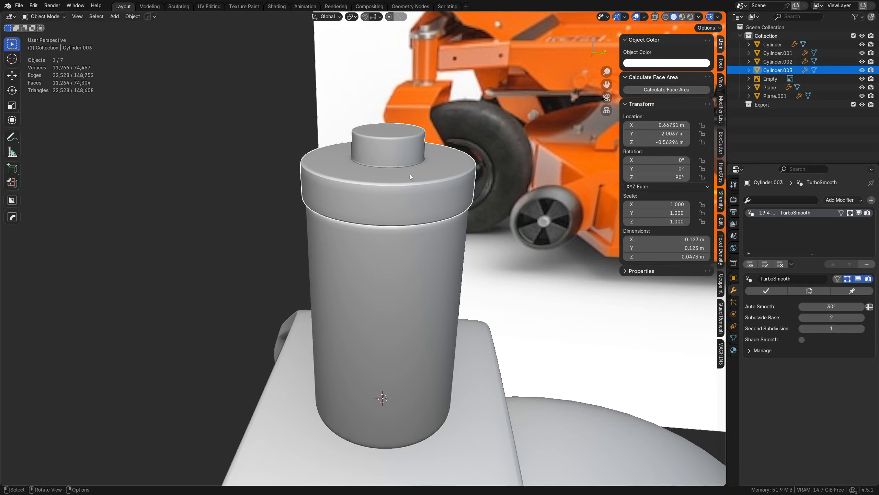
middle_drag(409, 174, 400, 247)
scroll(379, 263, up, 3)
key(Tab)
click(404, 265)
key(Tab)
click(400, 267)
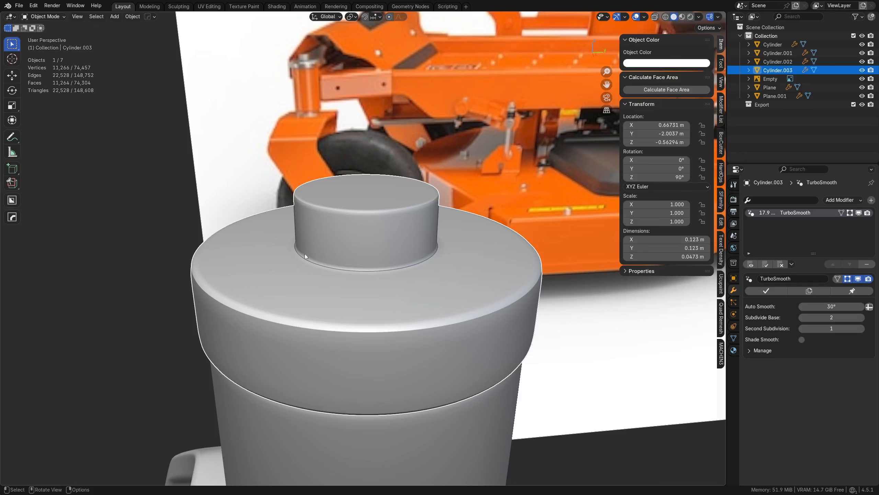
key(Tab)
click(399, 260)
double_click(395, 260)
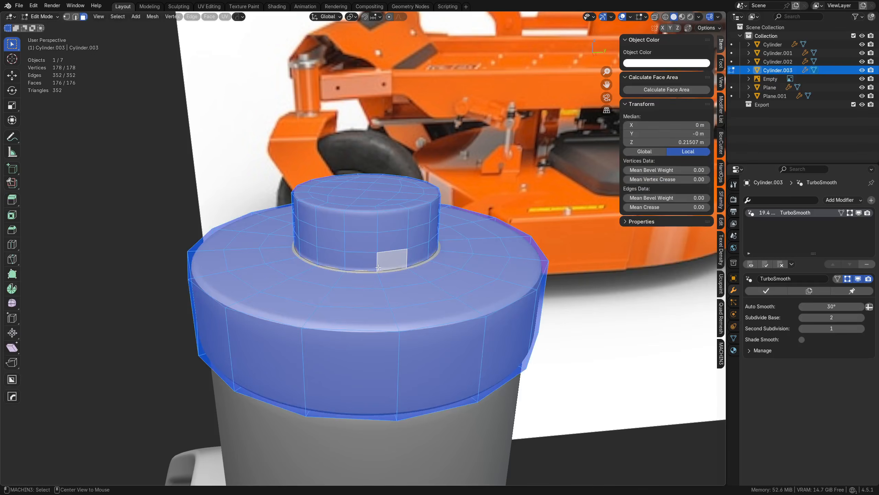
alt+click(404, 260)
key(i)
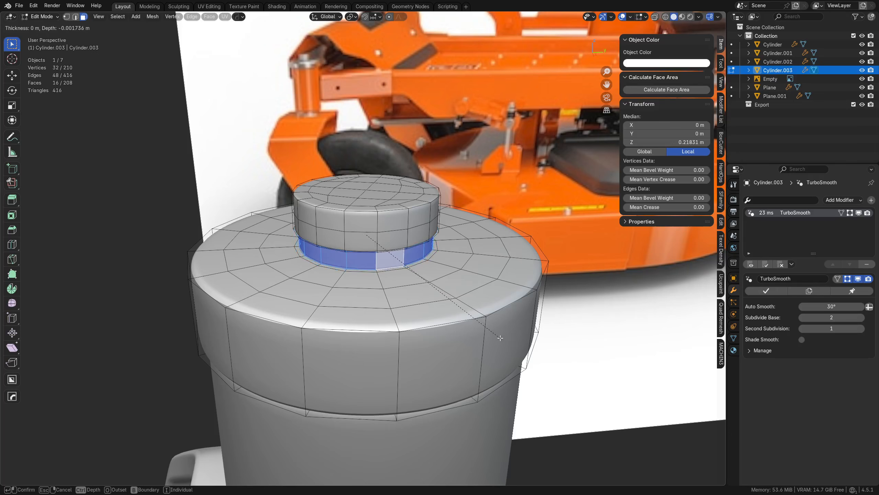
ctrl+click(499, 338)
key(Tab)
click(497, 320)
middle_drag(397, 303, 406, 296)
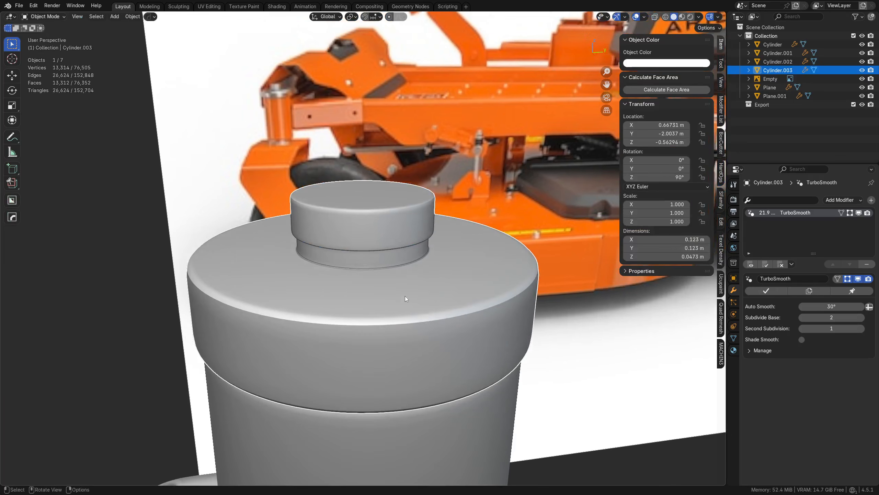
Sink the narrow ring of faces around the boss's base into a shallow groove using Inset depth
key(Tab)
click(405, 338)
key(Tab)
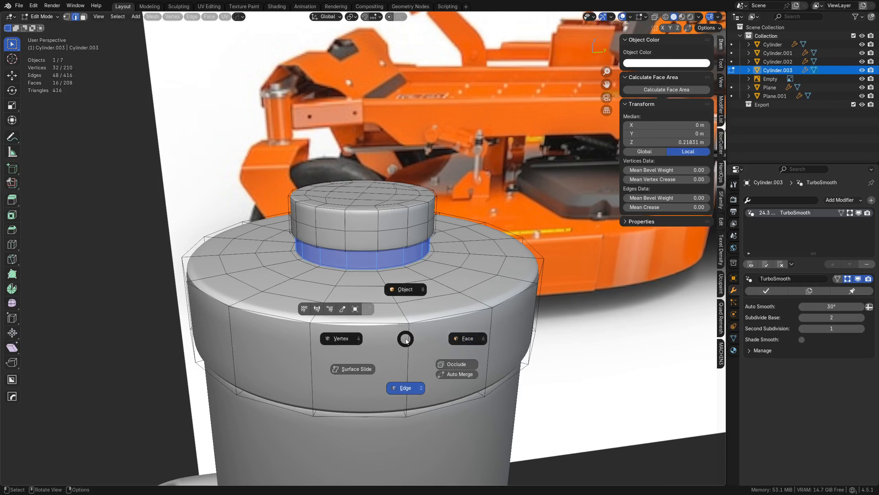
click(464, 337)
alt+click(404, 267)
scroll(415, 277, up, 4)
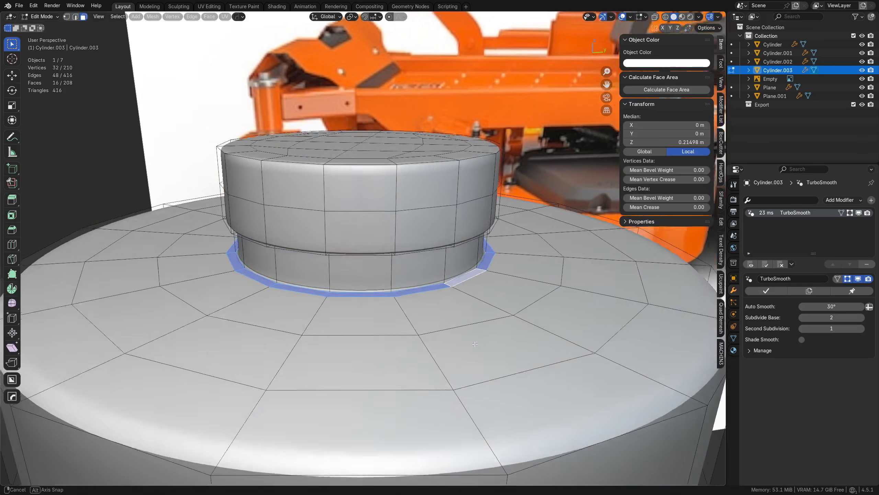
middle_drag(486, 347, 508, 361)
key(i)
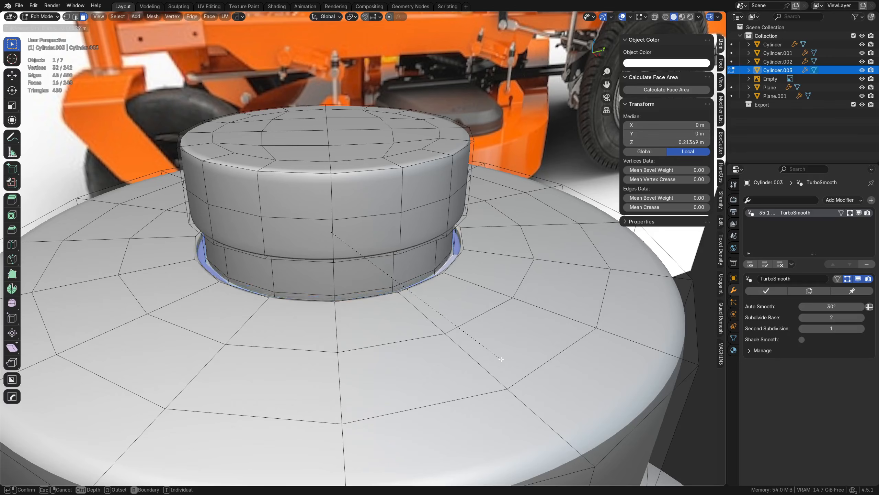
click(501, 356)
key(Tab)
click(495, 325)
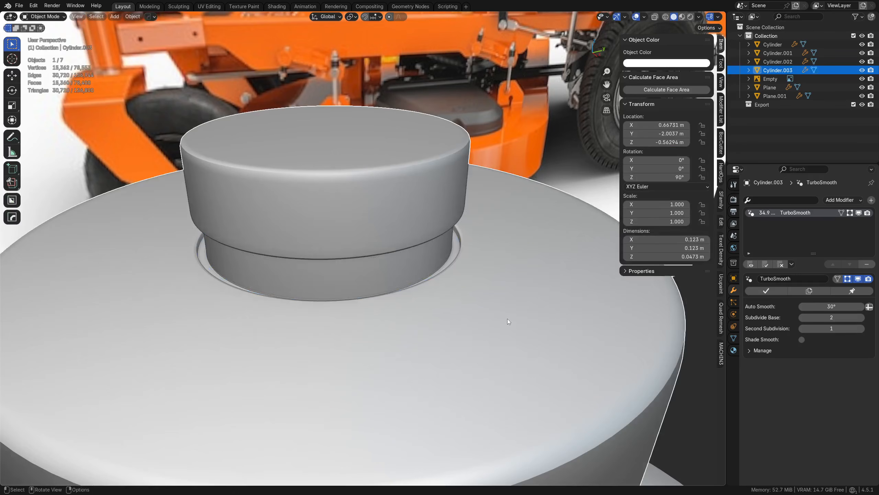
Examine the finished pivot tube, cap, fork and wheel from several angles beside the reference image
key(alt+a)
scroll(412, 344, down, 5)
middle_drag(412, 344, 443, 270)
click(412, 310)
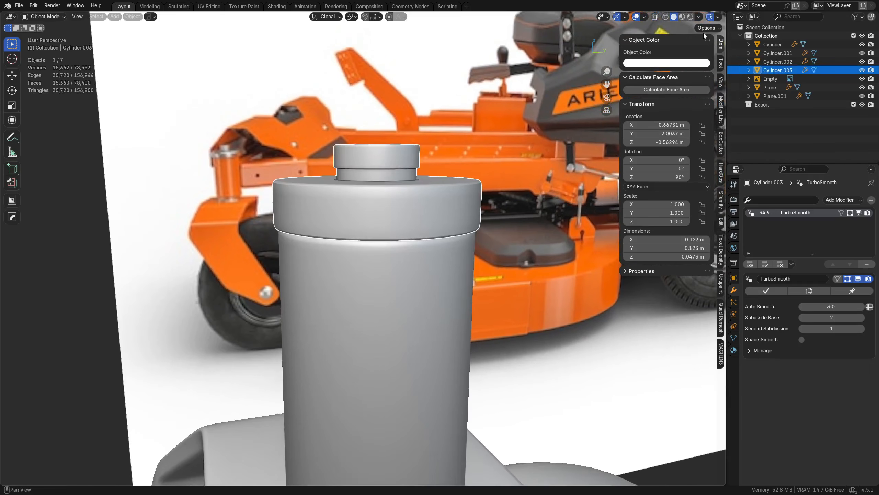
click(700, 18)
key(a)
key(a)
scroll(459, 290, down, 3)
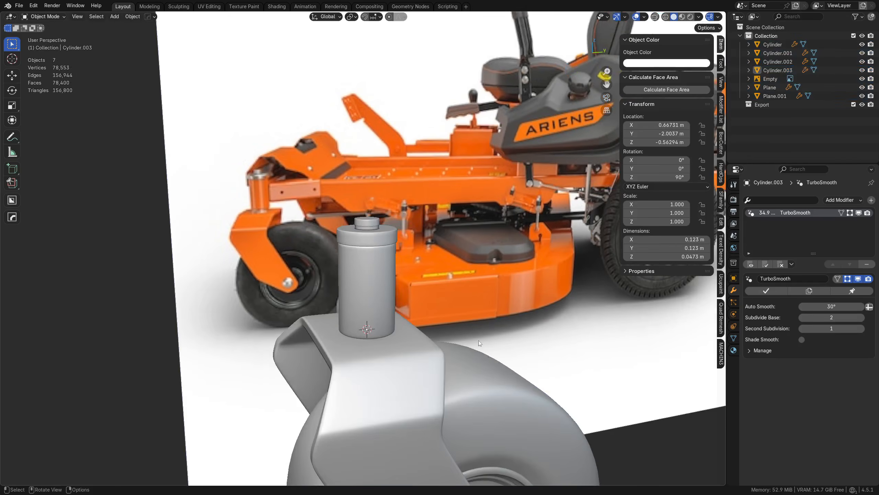
shift+middle_drag(484, 399, 324, 220)
scroll(450, 327, down, 3)
click(322, 141)
click(323, 140)
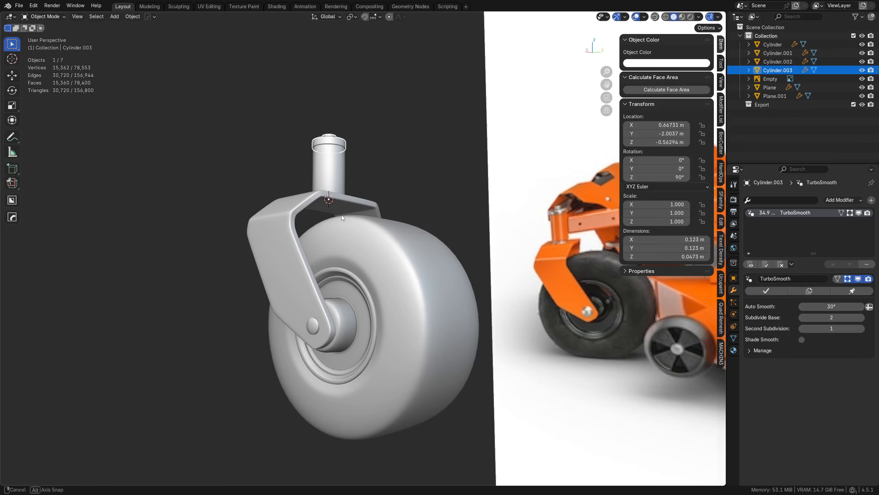
scroll(342, 215, up, 4)
click(399, 222)
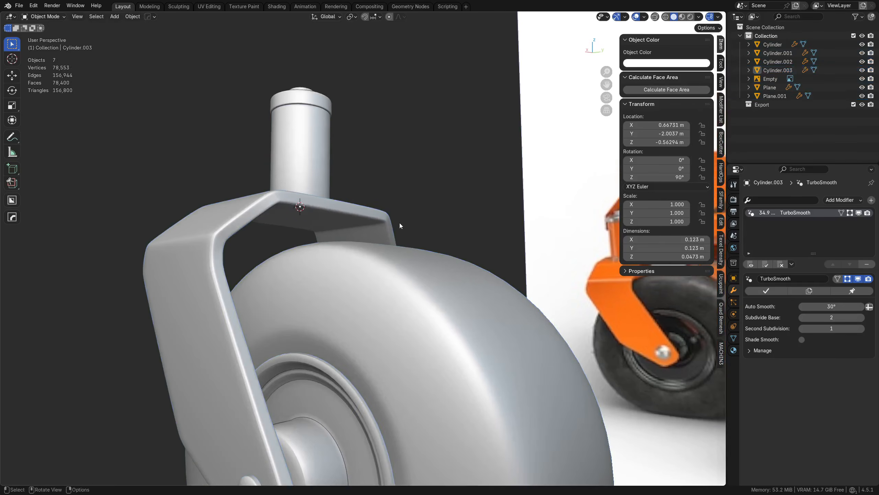
scroll(398, 235, down, 4)
scroll(336, 249, down, 2)
Switch to the top orthographic view and paste the copied top-view mower image as a reference
shift+middle_drag(391, 260, 302, 319)
middle_drag(320, 155, 423, 199)
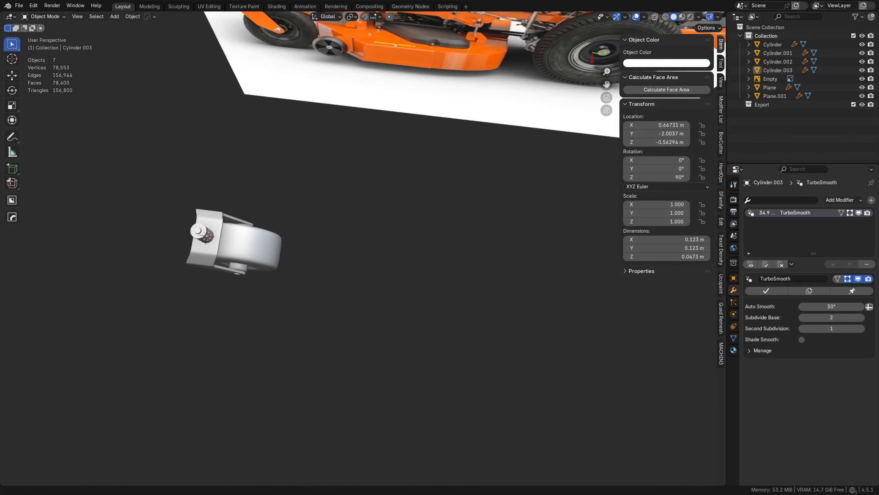
alt+middle_drag(369, 321, 393, 306)
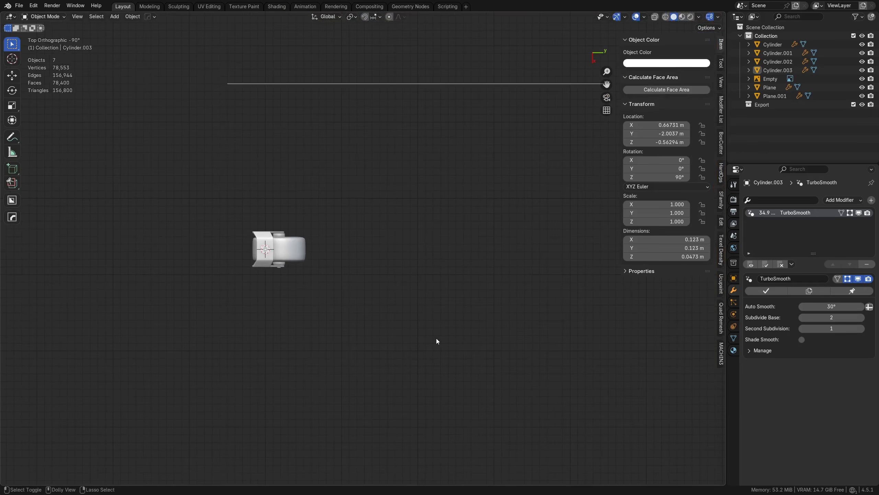
key(ctrl+v)
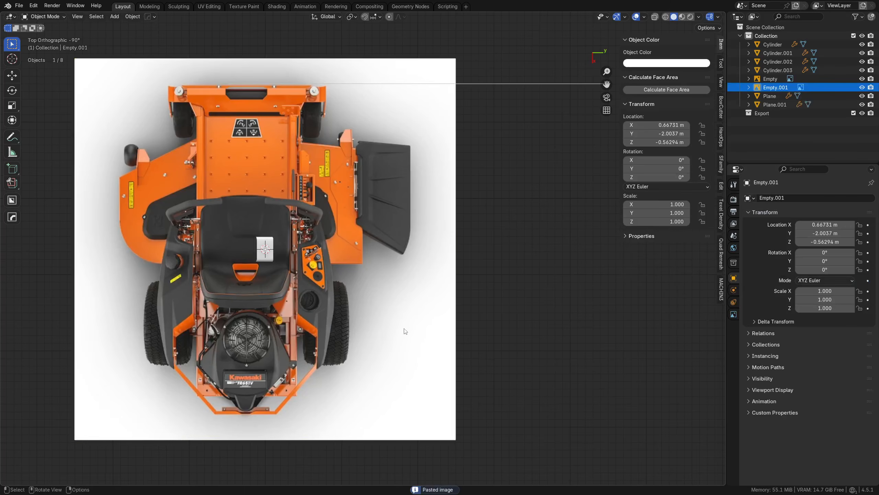
Rotate the pasted reference image by -90° in the top view and move it about 0.176 m in X and 3.326 m in Y
key(r)
click(334, 122)
key(g)
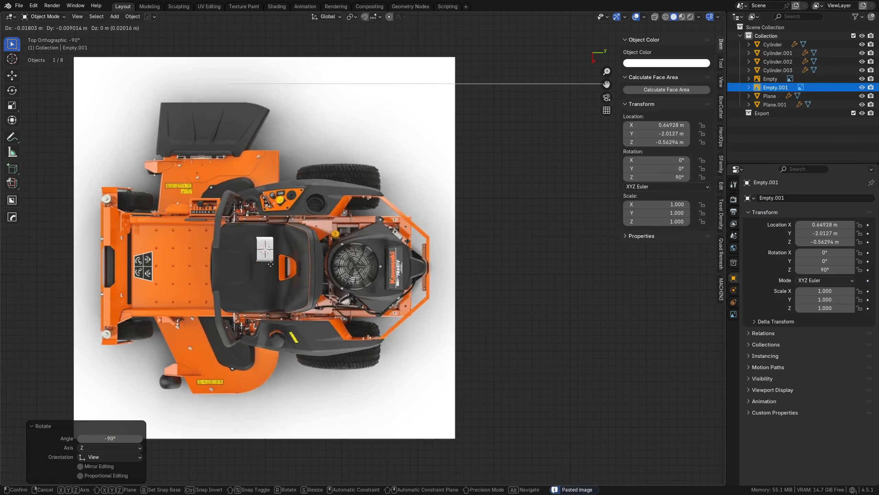
click(524, 278)
Examine the top-view reference image up close, from the seat and engine area to the deck's control levers
shift+middle_drag(524, 278, 289, 249)
scroll(284, 228, up, 4)
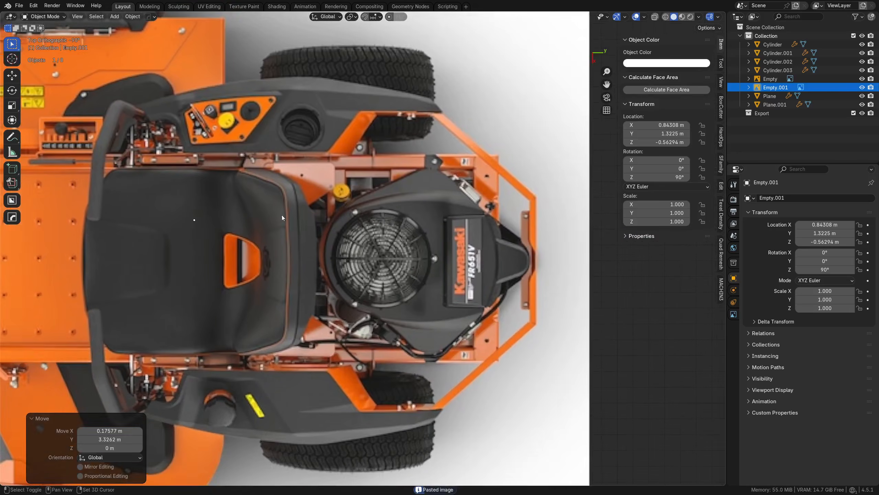
scroll(282, 214, up, 3)
shift+middle_drag(229, 175, 349, 250)
shift+middle_drag(285, 301, 452, 271)
shift+middle_drag(170, 247, 264, 241)
shift+middle_drag(302, 302, 342, 300)
scroll(280, 259, up, 6)
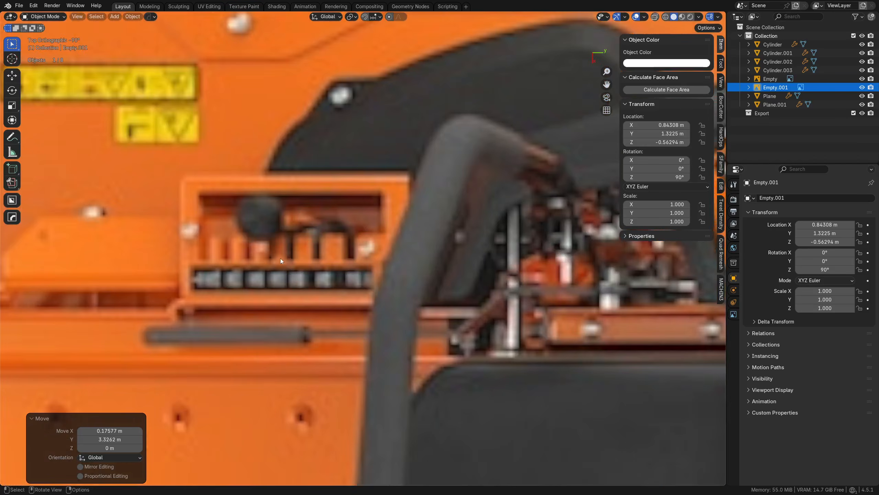
Add a plane mesh beside the top-view mower reference and scale it uniformly by 0.333
shift+middle_drag(100, 194, 215, 223)
scroll(311, 298, down, 2)
shift+middle_drag(316, 300, 269, 276)
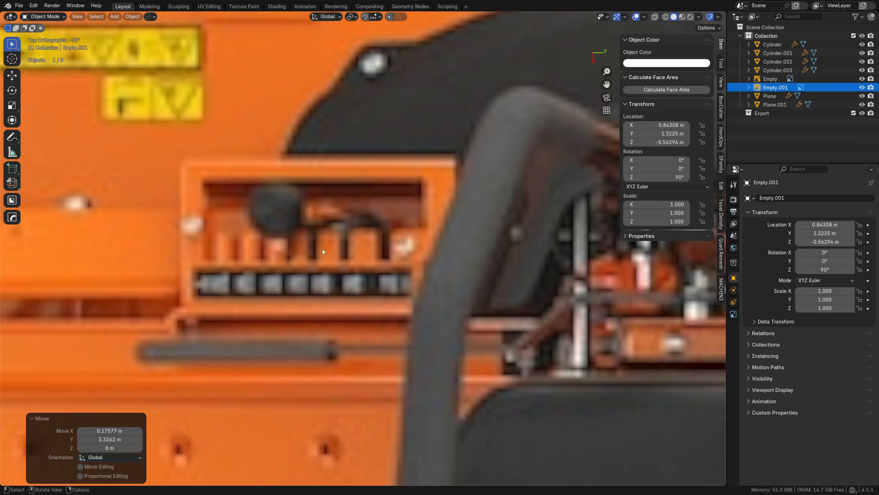
key(shift+a)
mouse_move(338, 279)
click(386, 289)
scroll(369, 326, down, 4)
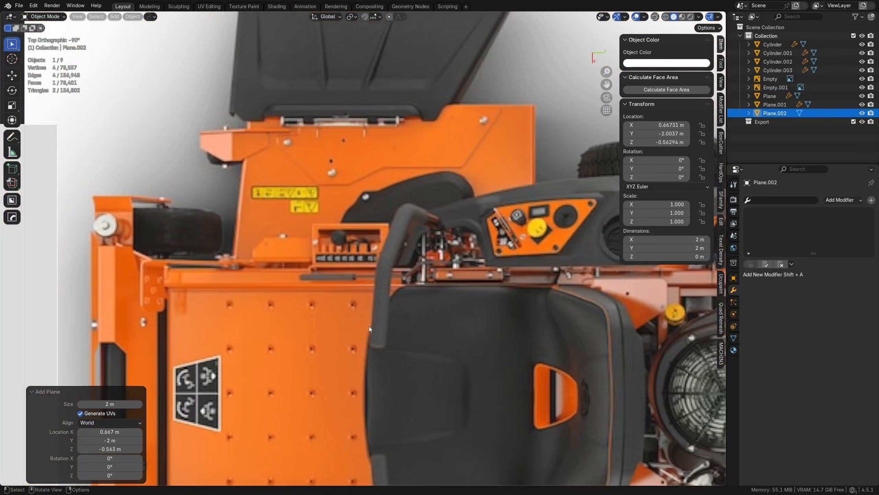
middle_drag(302, 333, 473, 207)
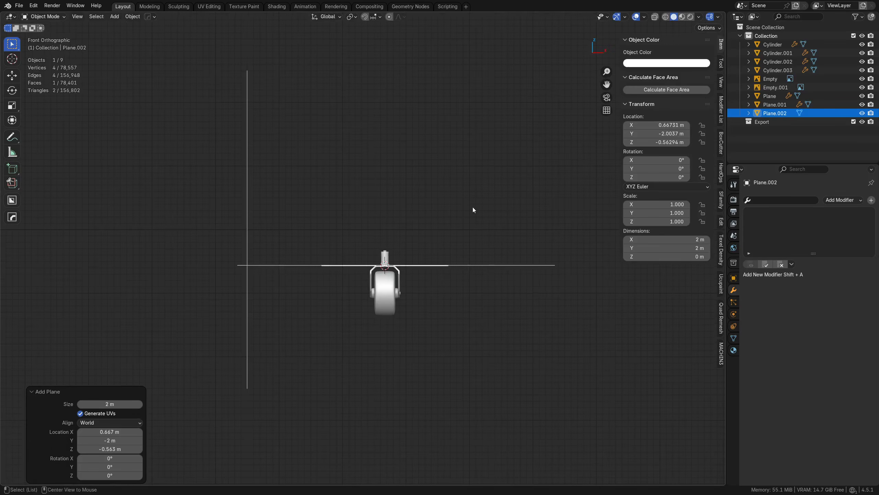
key(s)
click(440, 274)
Move the plane over the deck's lever housing in the top view, to about X 0.267 m and Y 0.56 m, and apply its scale
alt+middle_drag(455, 264, 323, 378)
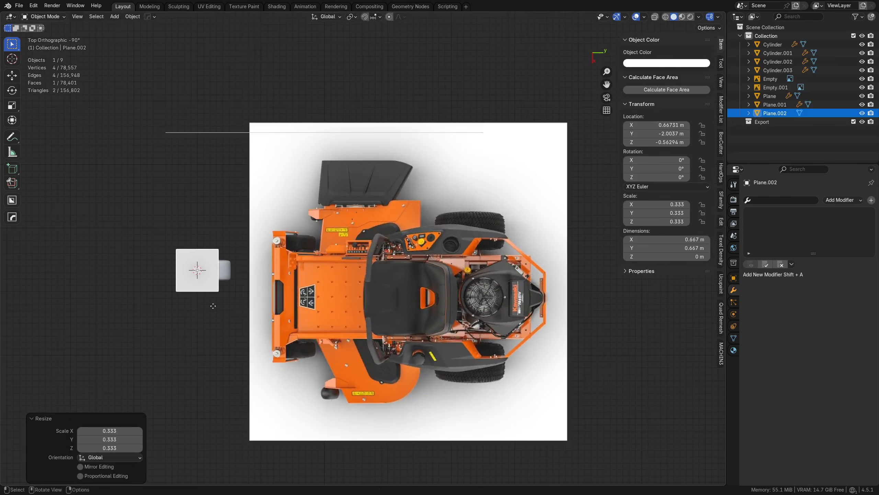
key(g)
click(380, 283)
key(ctrl+a)
click(358, 302)
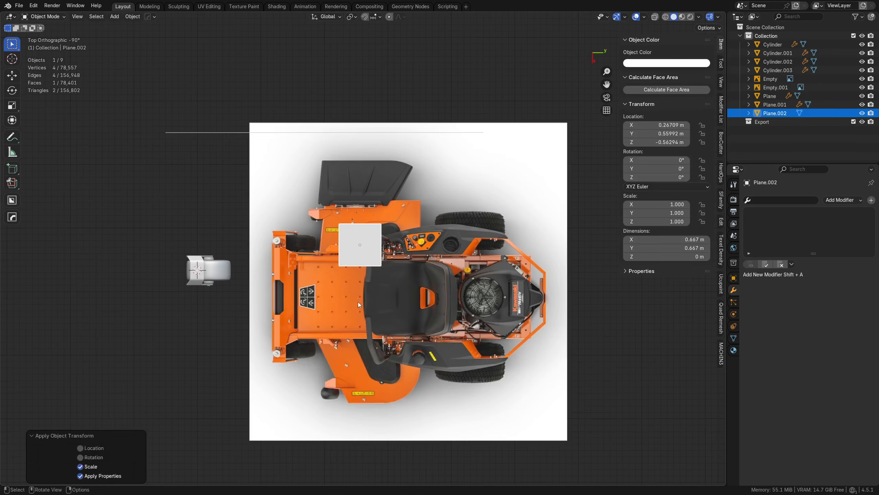
Shrink the plane's mesh to about 0.19 m square and align the plane with the left end of the slotted lever panel
key(Tab)
key(KP_Decimal)
key(s)
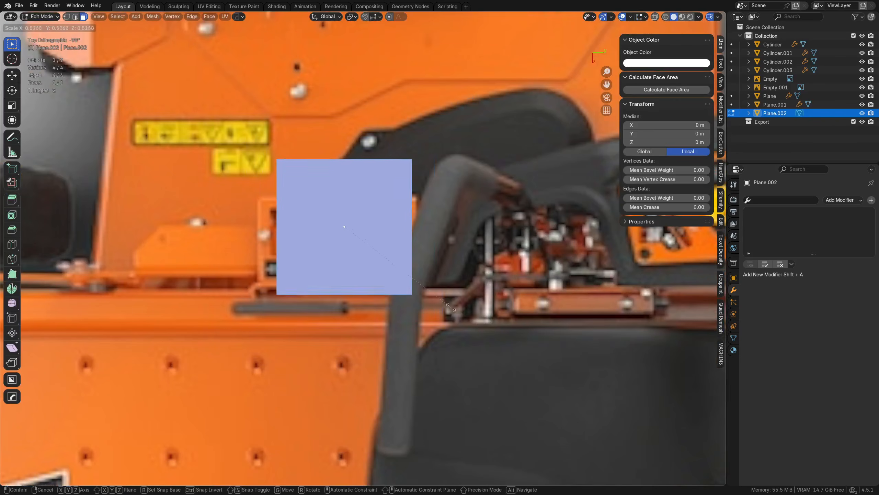
click(400, 276)
key(Tab)
click(399, 247)
key(g)
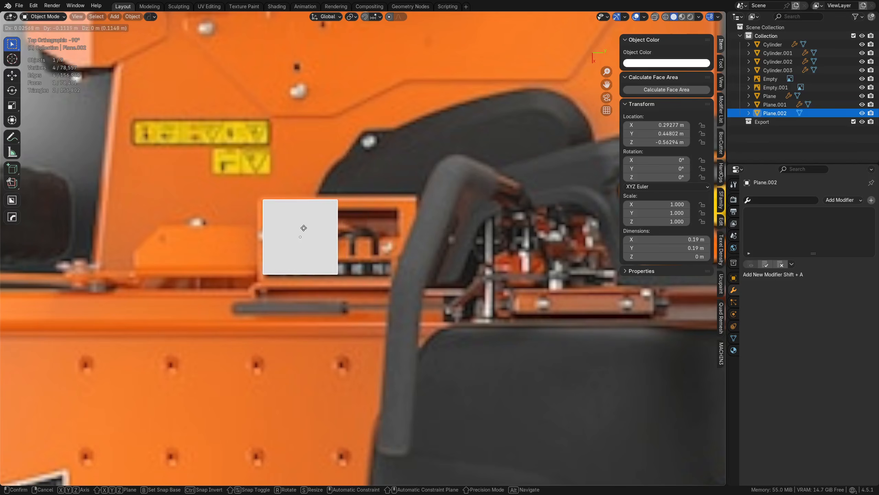
click(299, 251)
Fit the plane to the lever panel with X-ray on, moving its lower edge about 0.022 m in X and right edge 0.21 m in Y
key(Tab)
click(238, 264)
key(alt+z)
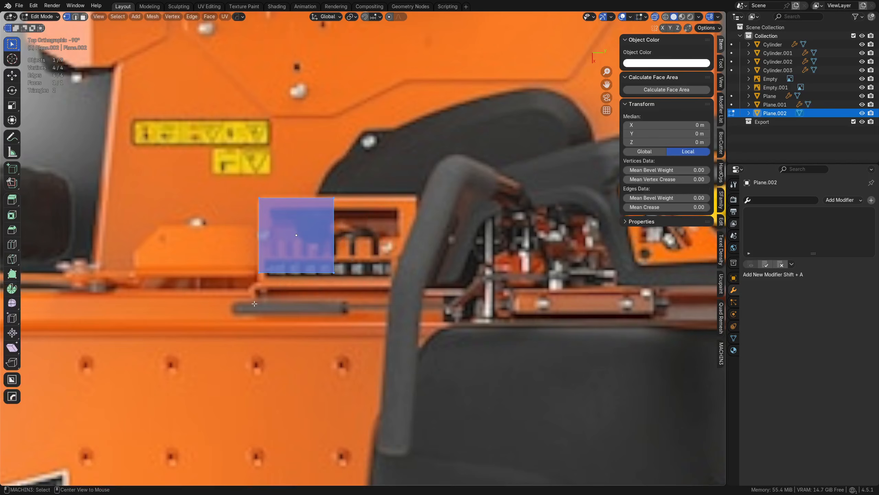
drag(225, 303, 354, 266)
key(g)
key(y)
key(x)
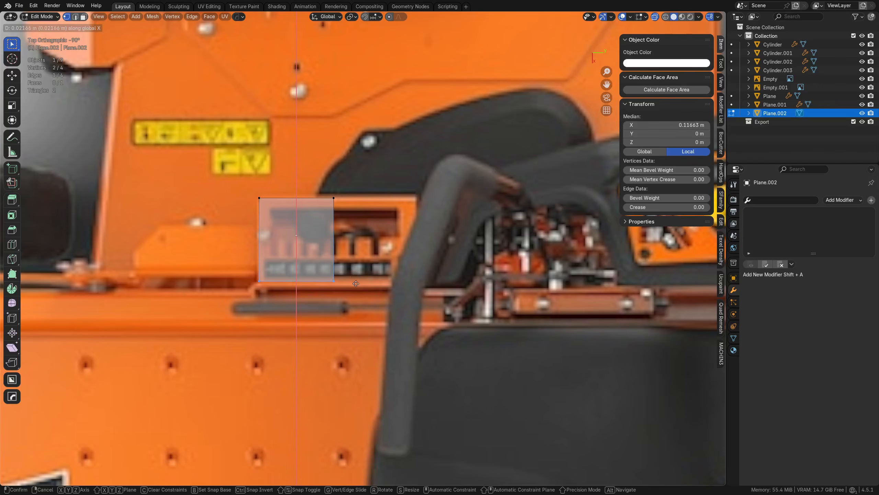
click(355, 282)
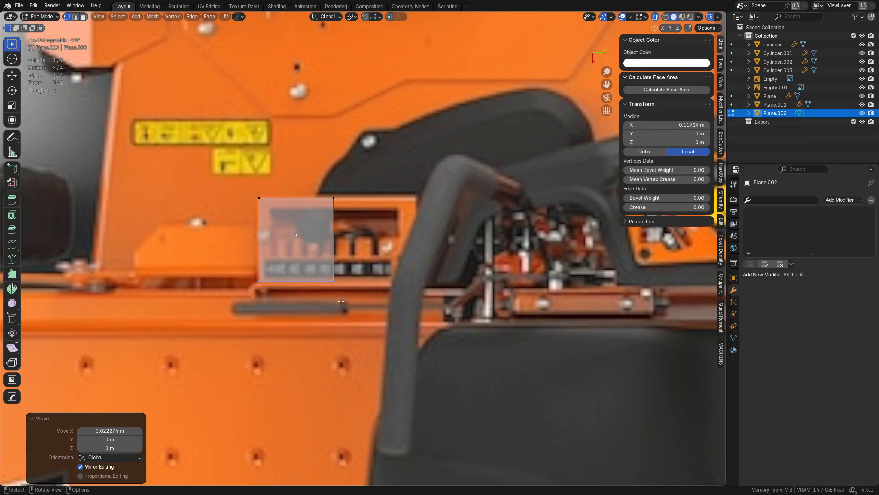
key(g)
key(y)
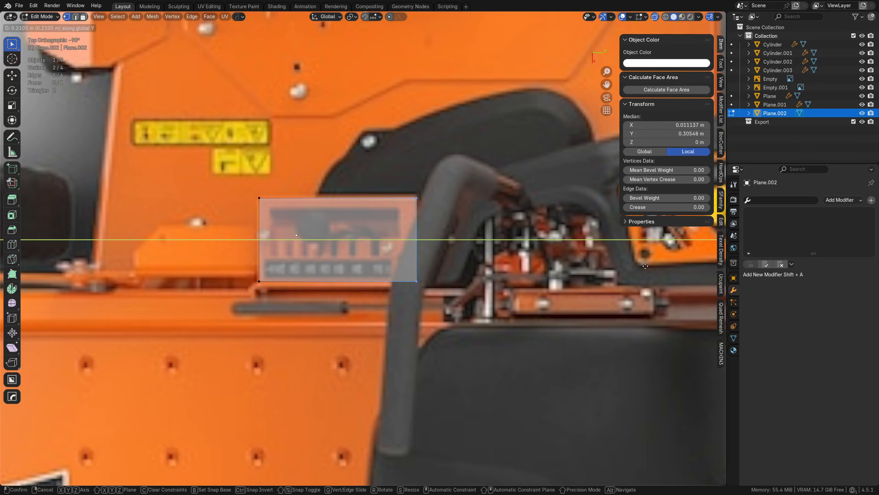
click(645, 265)
Divide the panel plane along its length with 14 evenly spaced vertical loop cuts
scroll(450, 277, up, 3)
key(ctrl+r)
scroll(312, 295, up, 5)
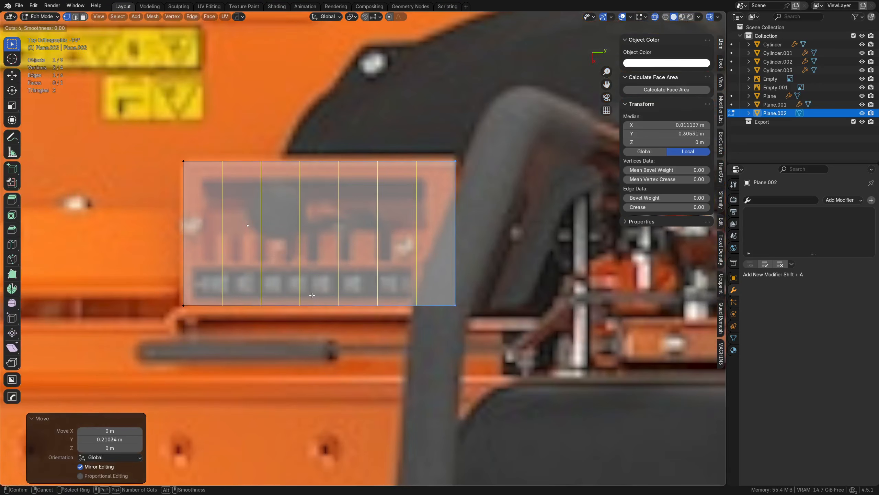
scroll(312, 295, up, 5)
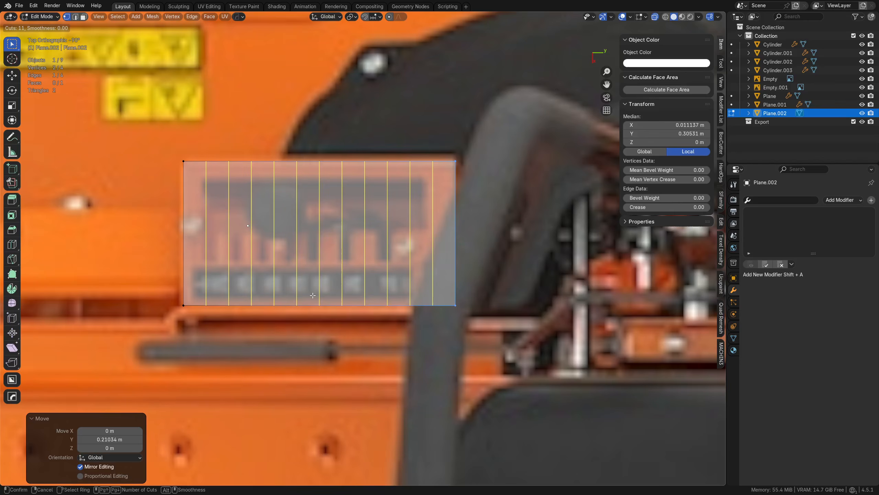
scroll(313, 295, up, 3)
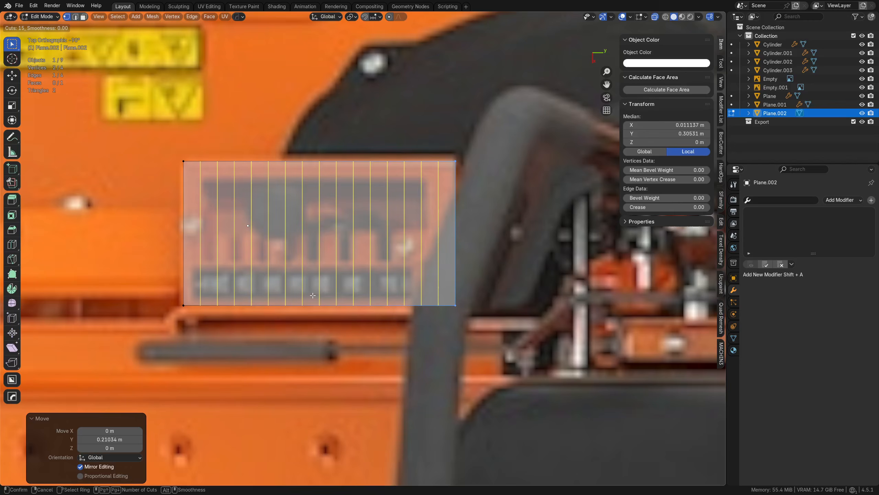
click(313, 295)
right_click(312, 295)
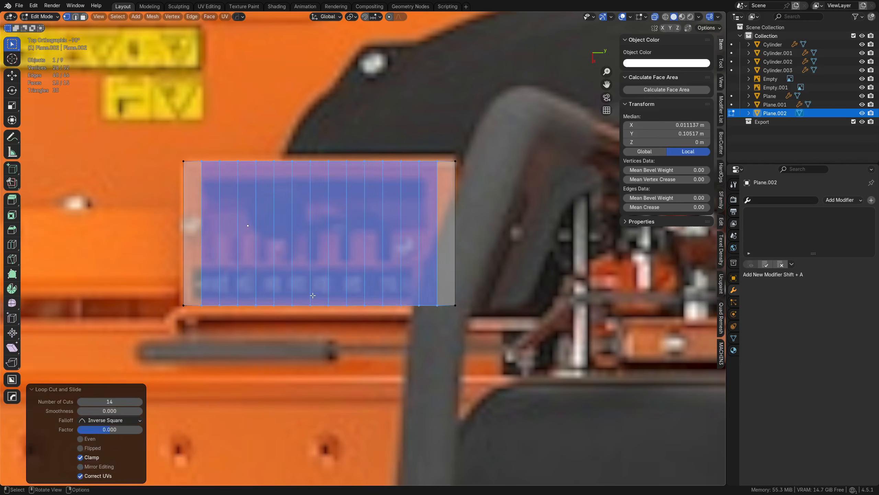
Add 8 evenly spaced horizontal loop cuts to the panel plane and clear the selection
key(ctrl+r)
scroll(370, 255, up, 2)
scroll(370, 255, up, 5)
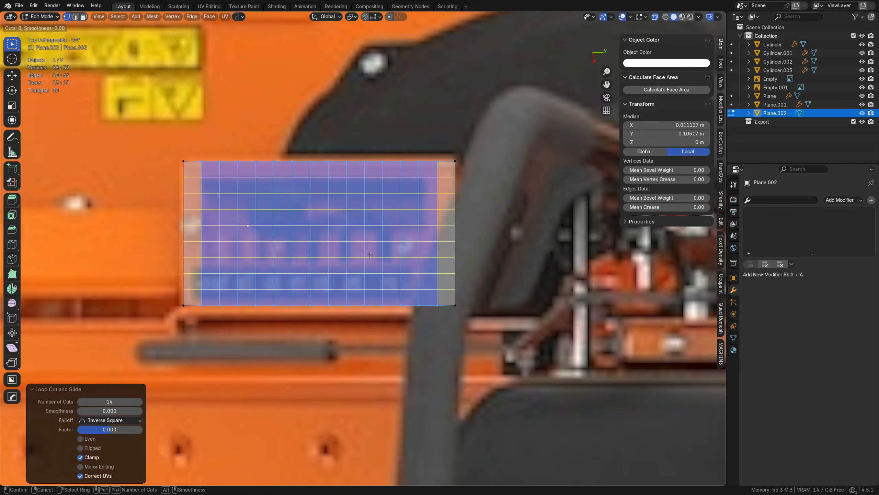
click(370, 254)
right_click(369, 254)
key(alt+a)
scroll(329, 301, up, 1)
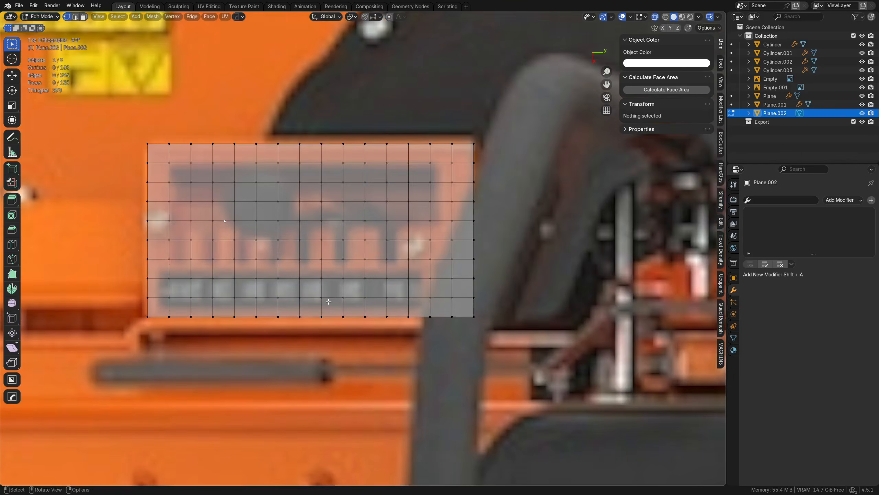
scroll(328, 301, up, 1)
shift+middle_drag(377, 272, 395, 294)
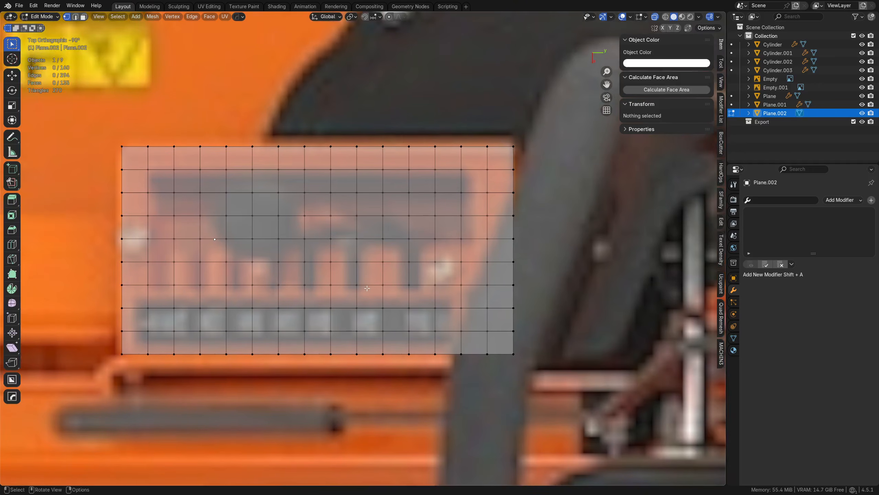
Undo both sets of loop cuts to return the panel to a single undivided face
key(Tab)
click(369, 321)
key(ctrl+z)
key(ctrl+z)
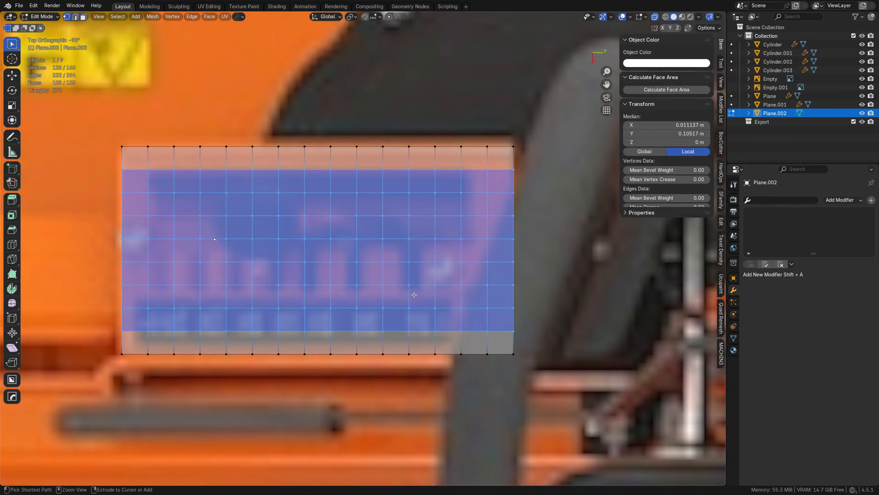
key(ctrl+z)
key(ctrl+z)
key(ctrl+z)
key(ctrl+z)
Trace the rightmost lever slot and the opening's right and upper edges with the Knife tool, using angle-constrained cuts
key(k)
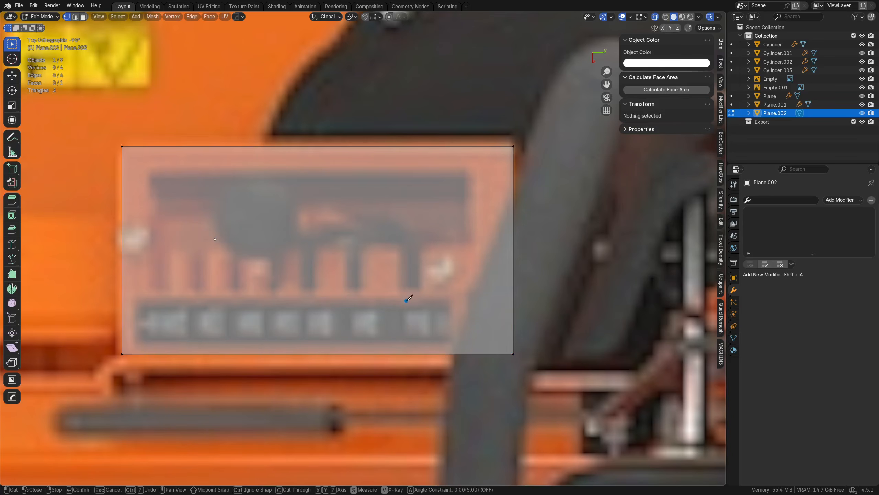
key(a)
click(401, 245)
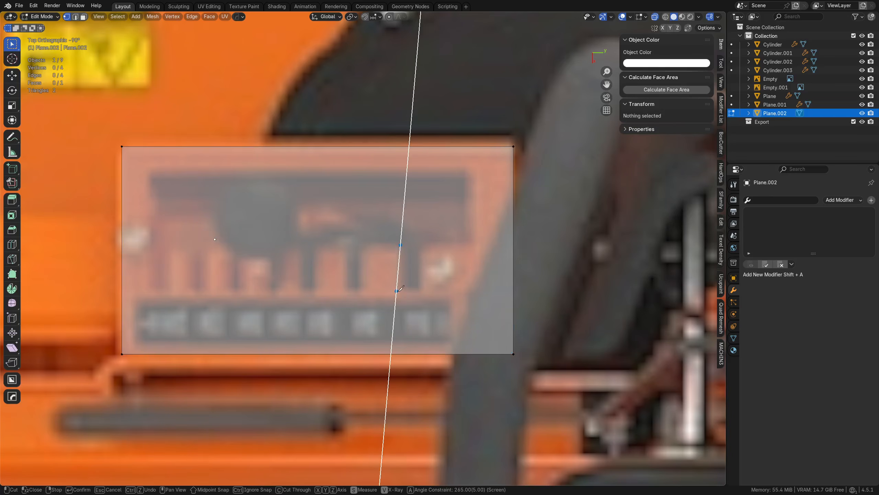
click(400, 287)
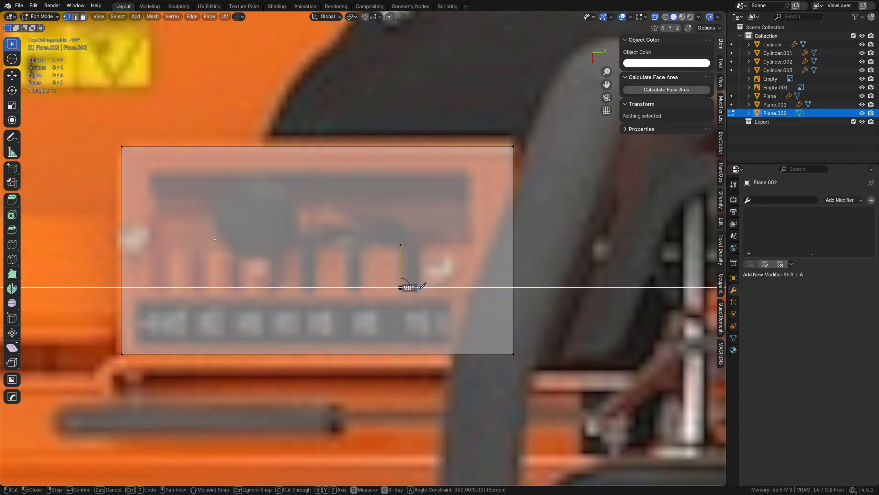
click(420, 287)
click(420, 244)
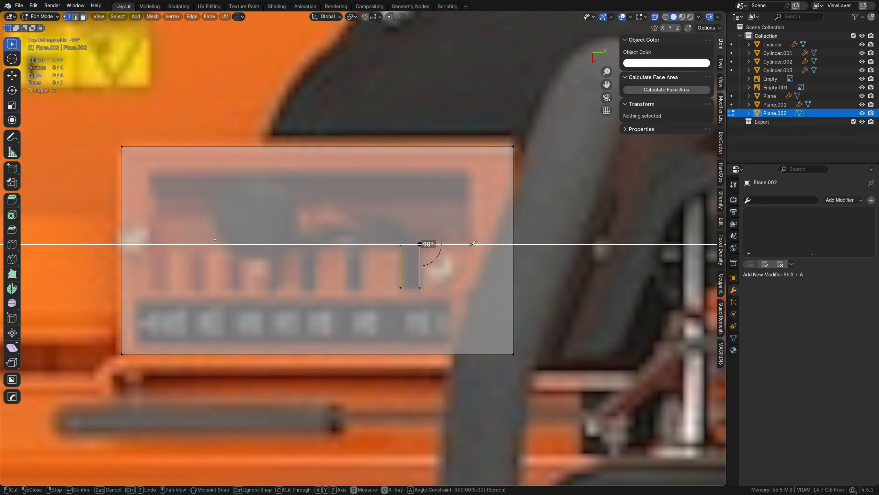
click(468, 244)
click(468, 173)
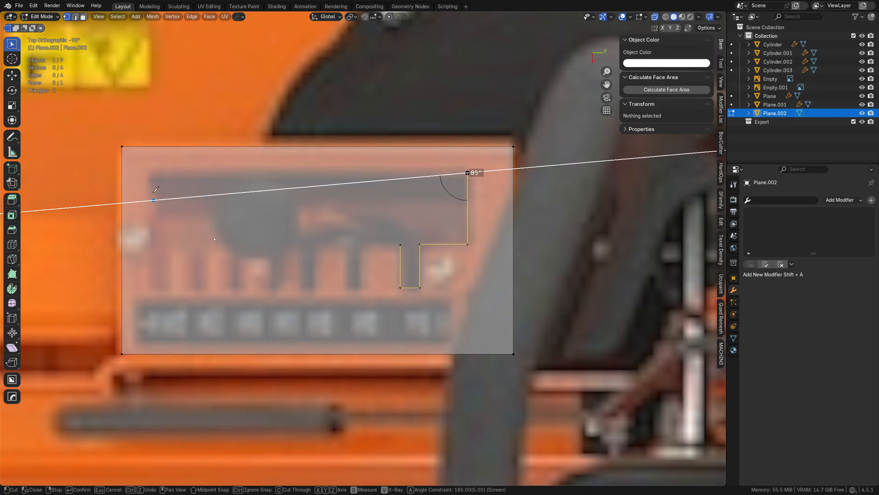
click(150, 172)
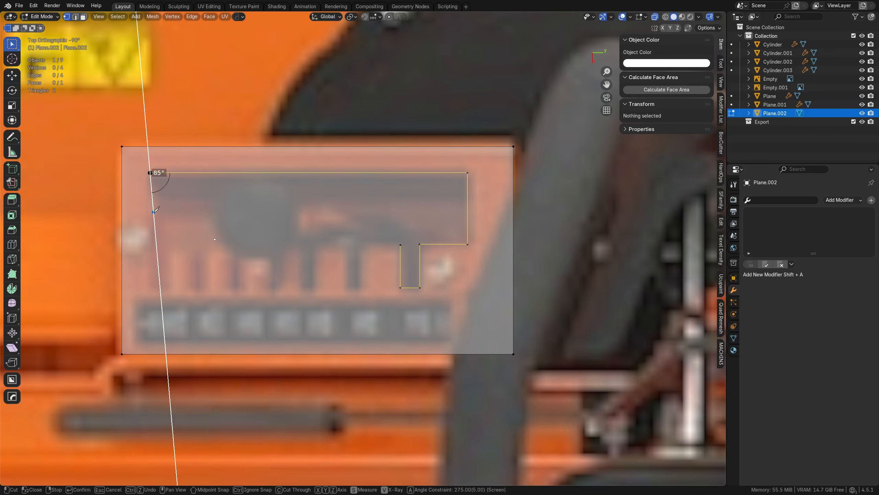
Continue the knife outline down the opening's left edge, along its short ledge and around the black knob's lower-left curve
click(150, 214)
click(209, 213)
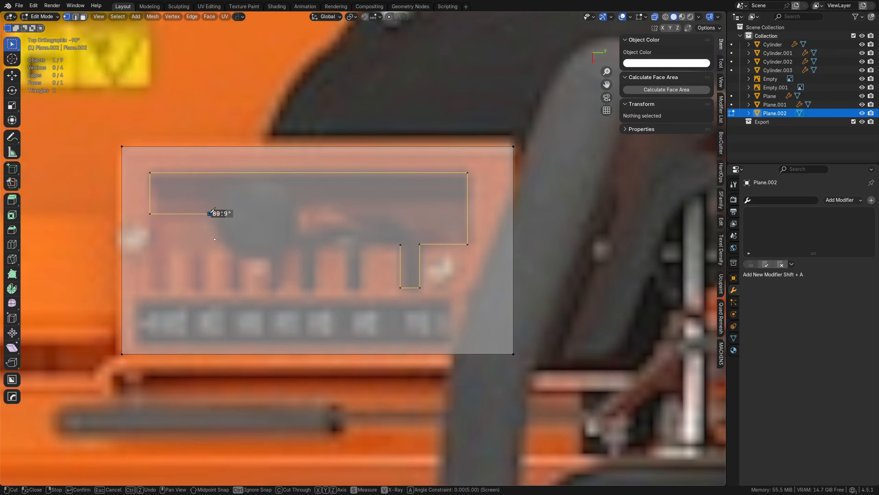
key(a)
key(a)
click(212, 226)
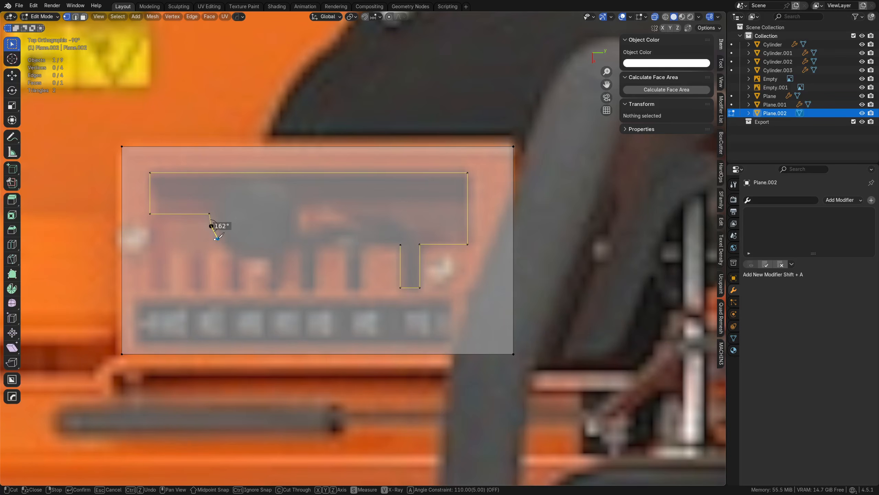
click(217, 239)
click(228, 247)
Close the knife outline along the bases of the middle slots back to the rightmost slot, confirm it, and undo the cut
key(a)
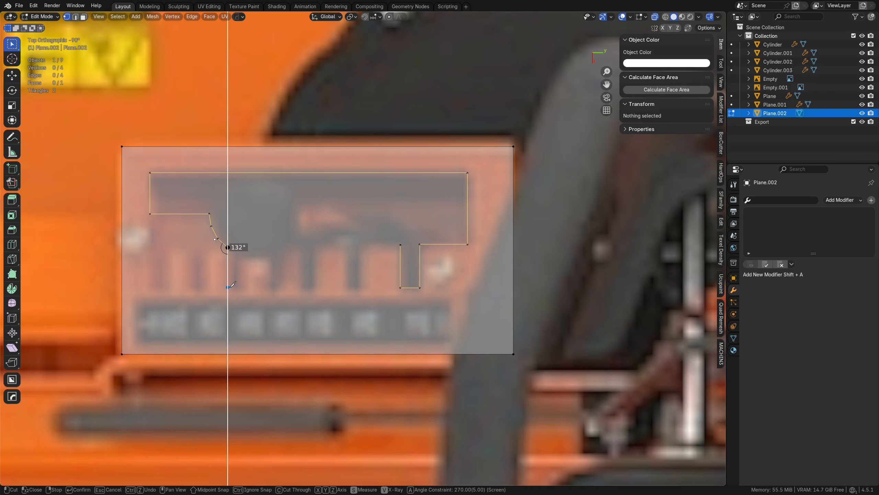
click(228, 288)
click(366, 288)
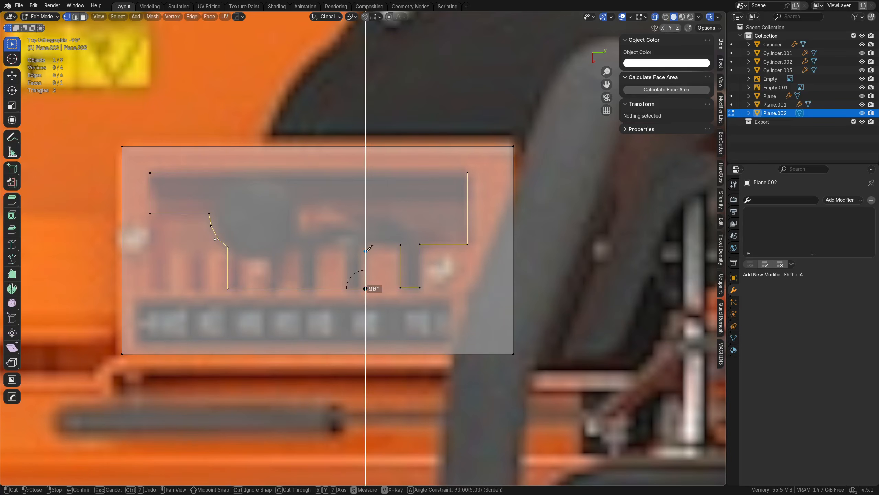
click(366, 245)
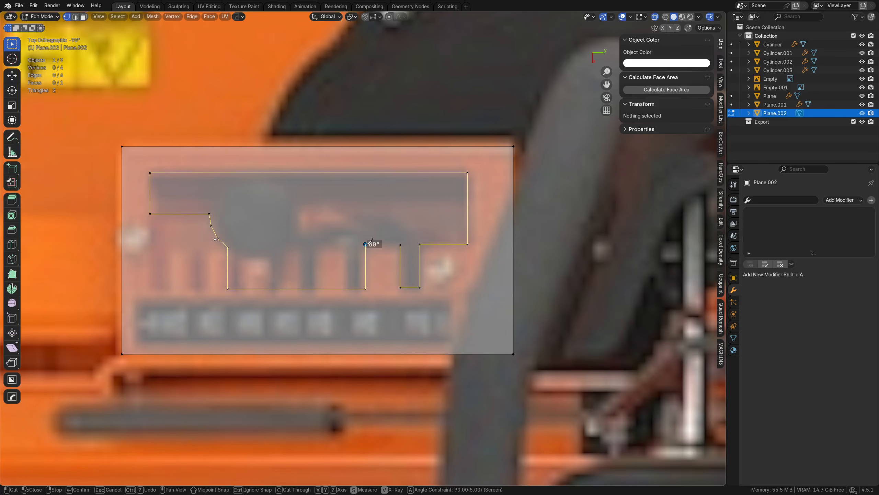
ctrl+click(400, 245)
key(Return)
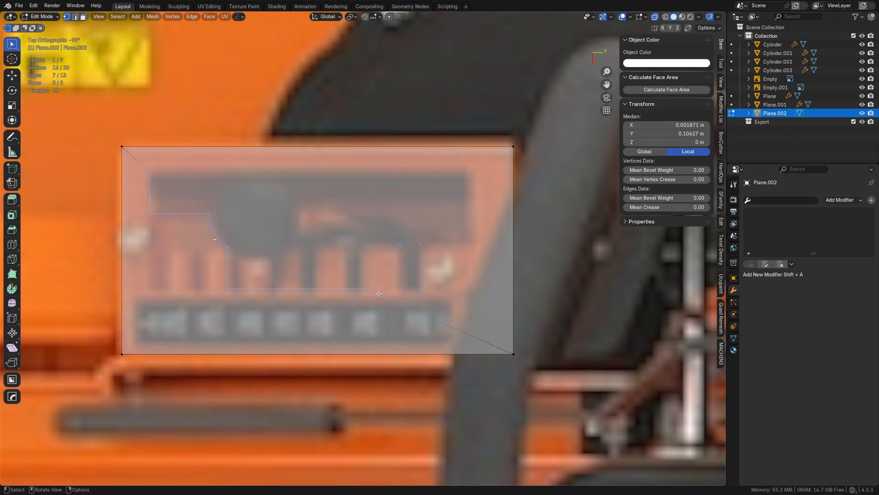
key(ctrl+z)
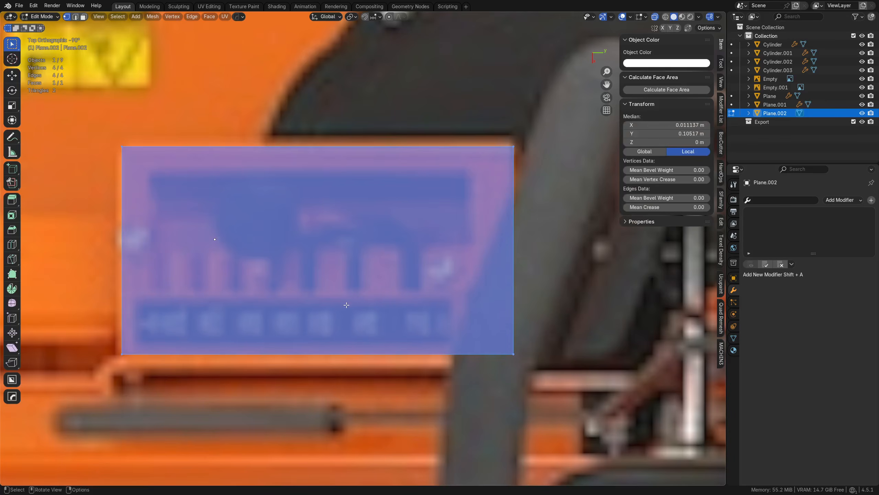
Cut the outline of the lever opening with the angle-constrained Knife tool, including its angled lower-right corner, and dissolve the surplus vertex
click(347, 305)
key(k)
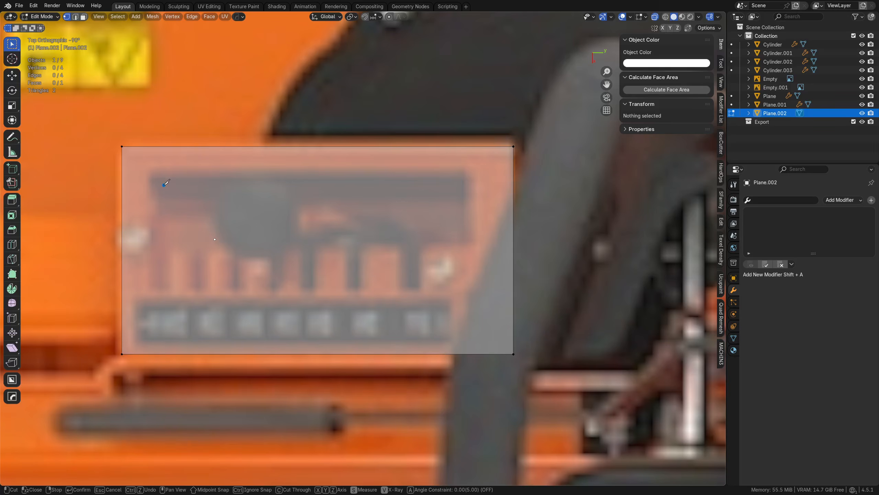
click(148, 170)
key(a)
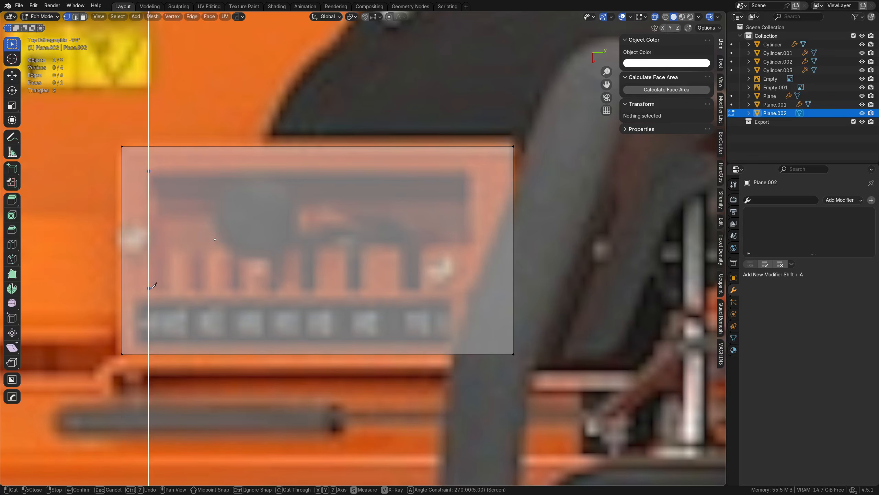
click(149, 289)
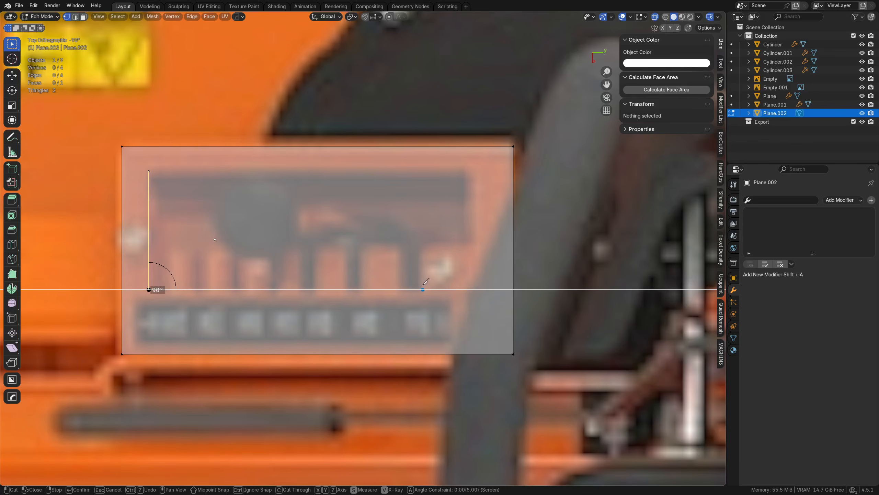
click(448, 289)
click(471, 257)
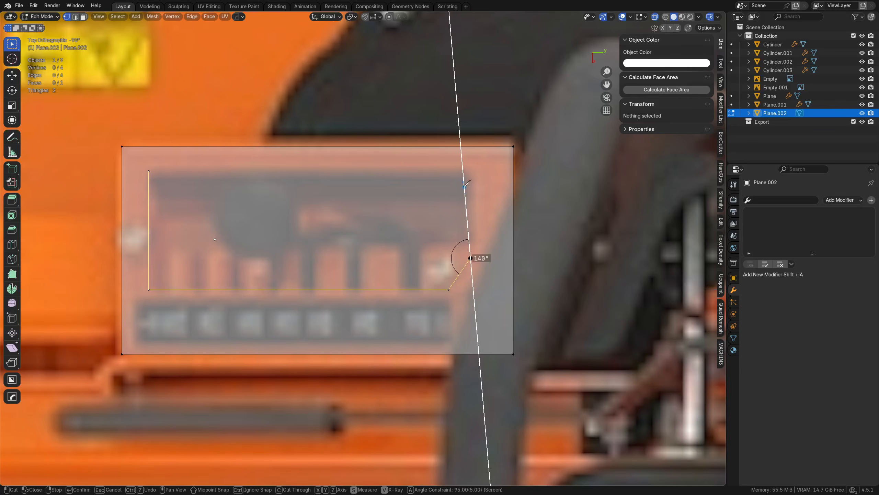
click(470, 172)
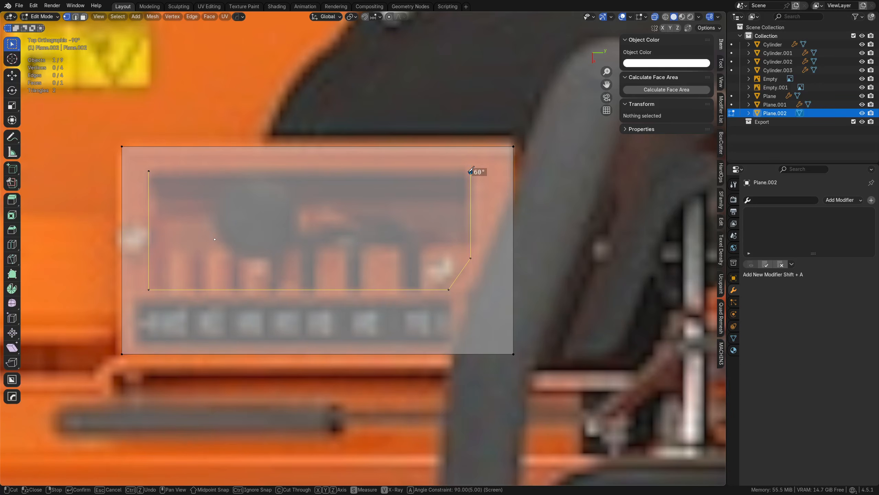
click(149, 172)
key(Return)
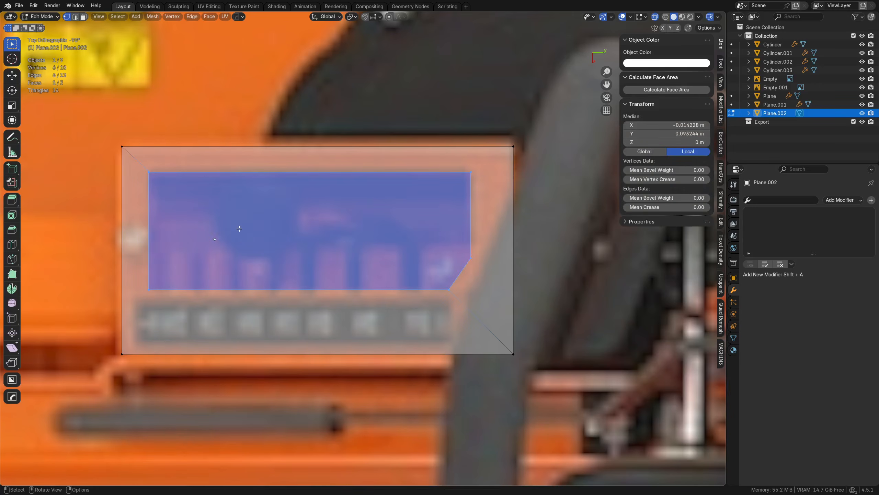
key(ctrl+x)
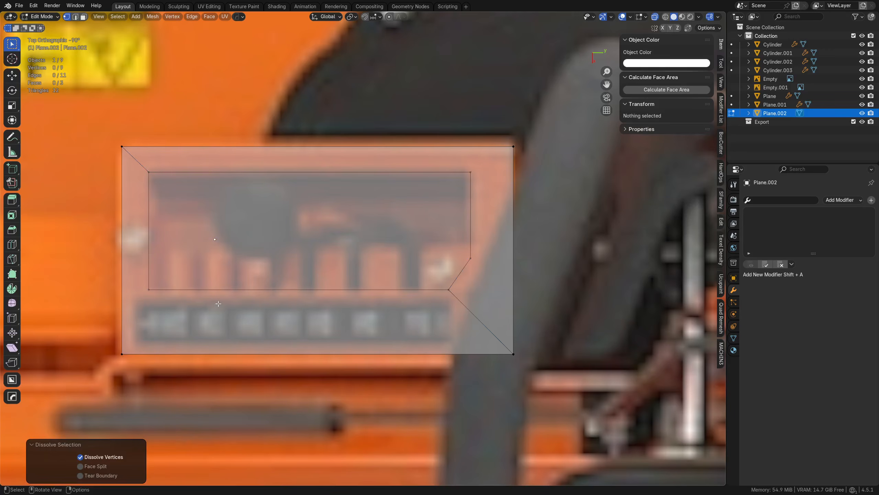
Knife four vertical cuts across the opening, each centred on one of the four leftmost orange tabs
key(k)
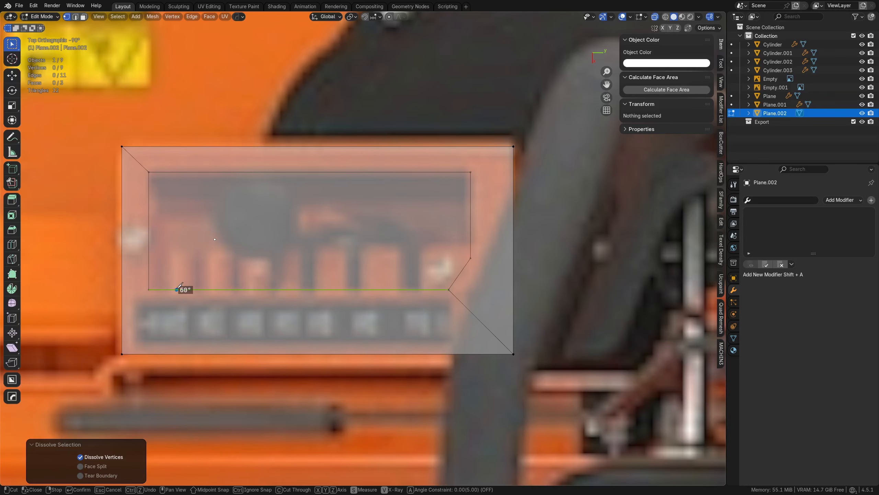
key(a)
click(177, 172)
right_click(176, 177)
click(215, 289)
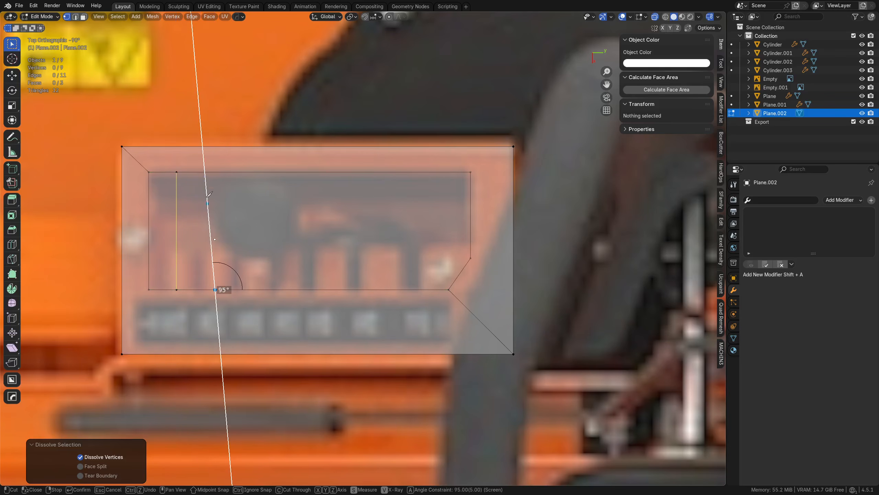
click(215, 172)
right_click(215, 173)
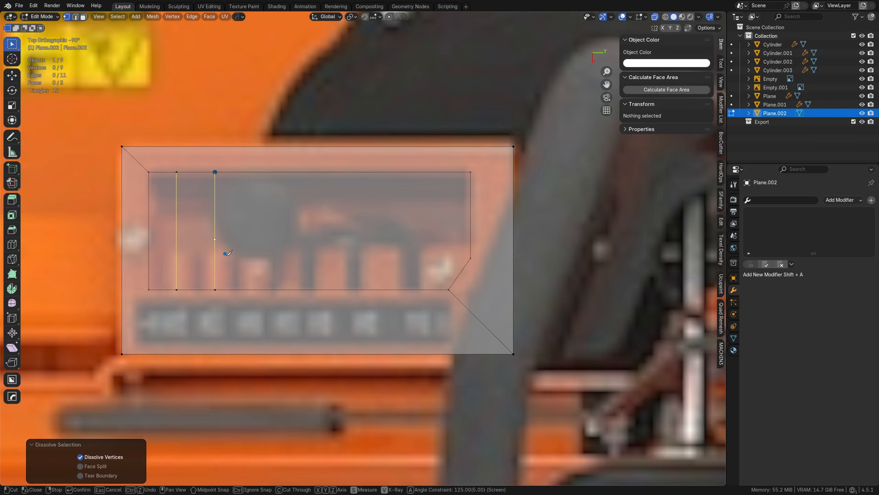
click(255, 290)
click(292, 290)
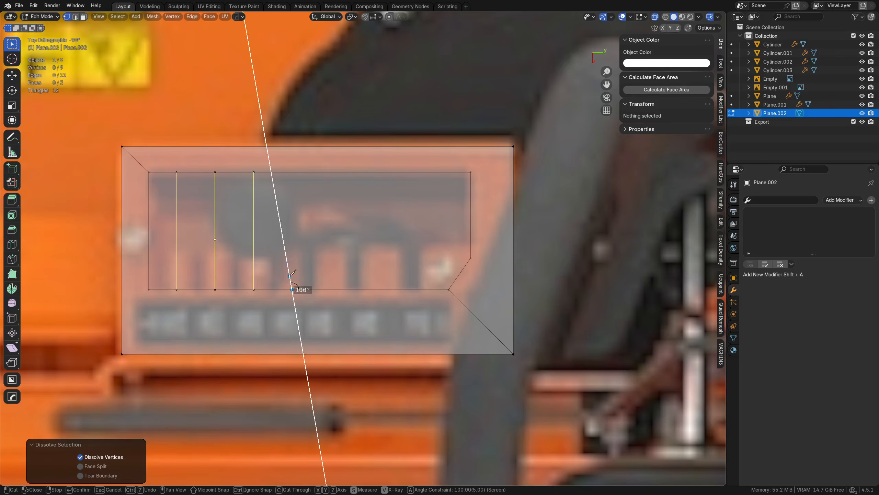
click(292, 172)
right_click(292, 172)
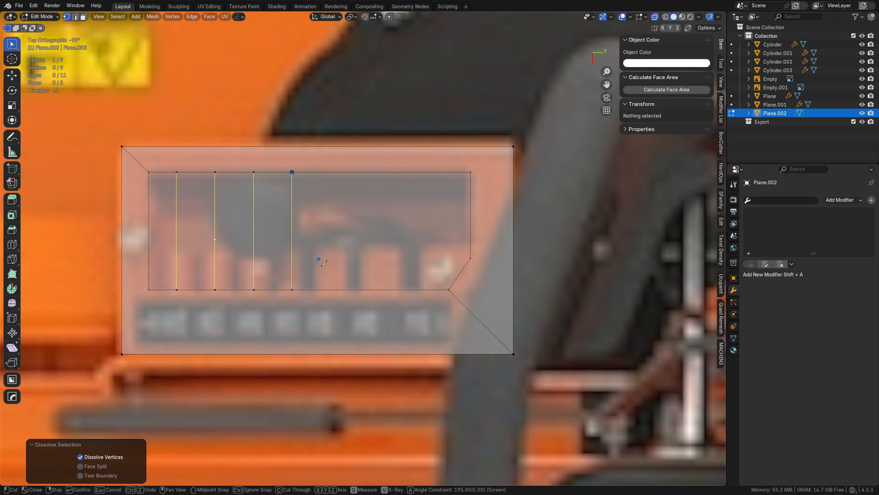
Knife two more vertical cuts across the opening, centred on the fifth and sixth tabs
click(331, 290)
click(331, 172)
right_click(329, 178)
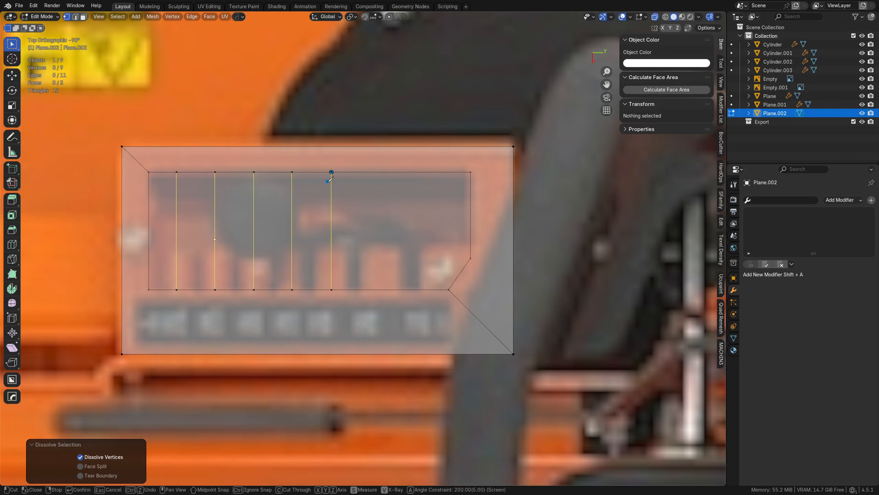
click(382, 289)
click(382, 172)
right_click(385, 175)
Knife the corner piece around the lower-right screw, with a small angled corner, and confirm all the cuts
click(423, 289)
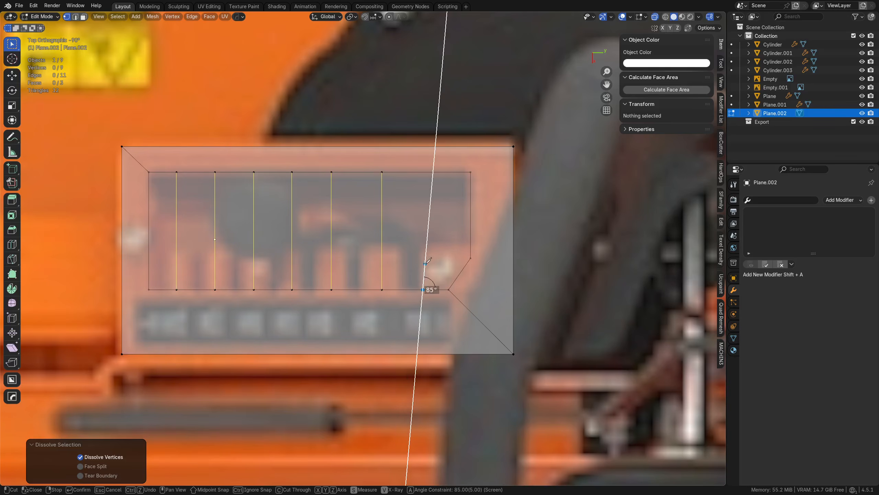
click(430, 244)
click(471, 243)
right_click(471, 243)
key(Return)
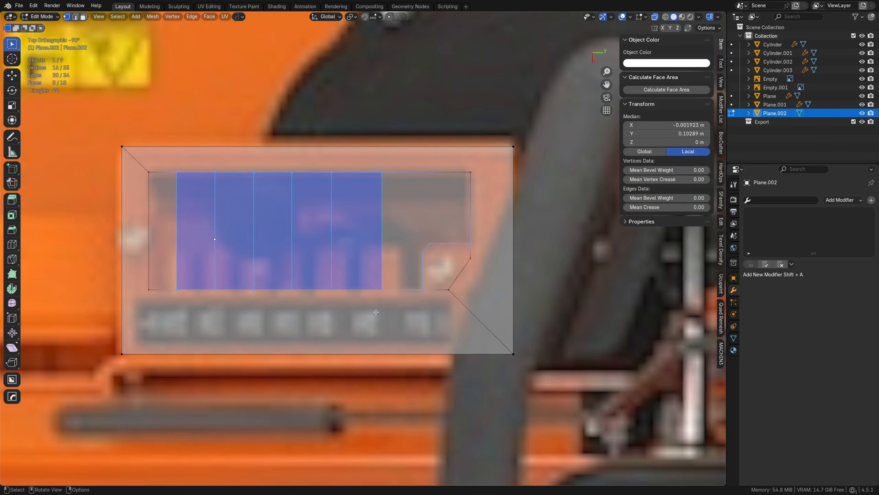
Select only the leftmost vertical divider edge and nudge it along Y to centre it on its tab
click(266, 266)
key(Tab)
click(263, 312)
alt+click(182, 277)
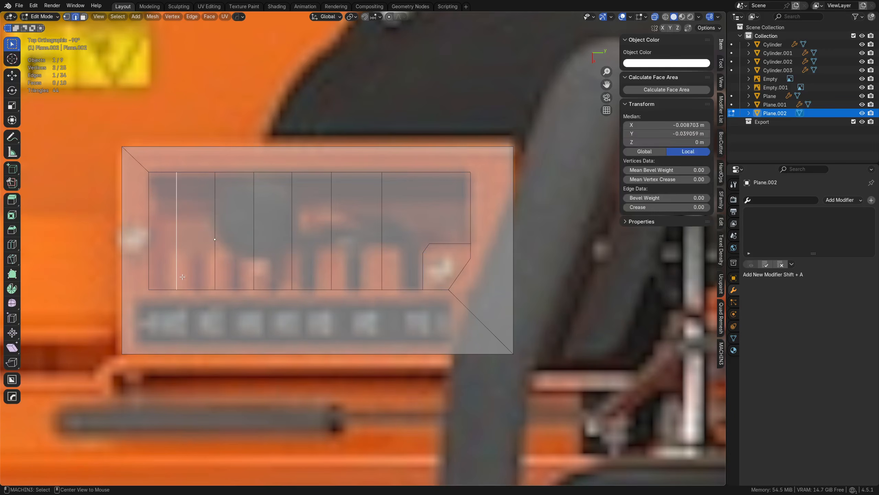
key(g)
key(y)
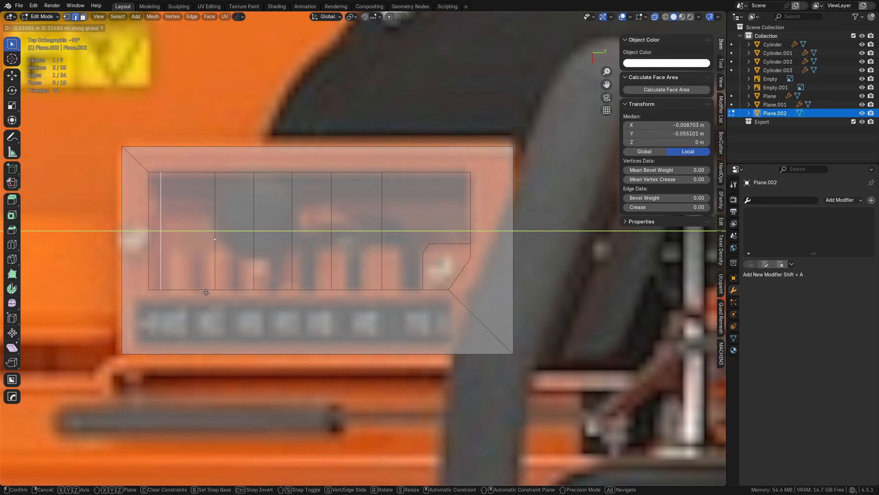
click(222, 293)
Bevel the first three divider edges with one segment, widening each into a strip that matches its tab
alt+click(218, 271)
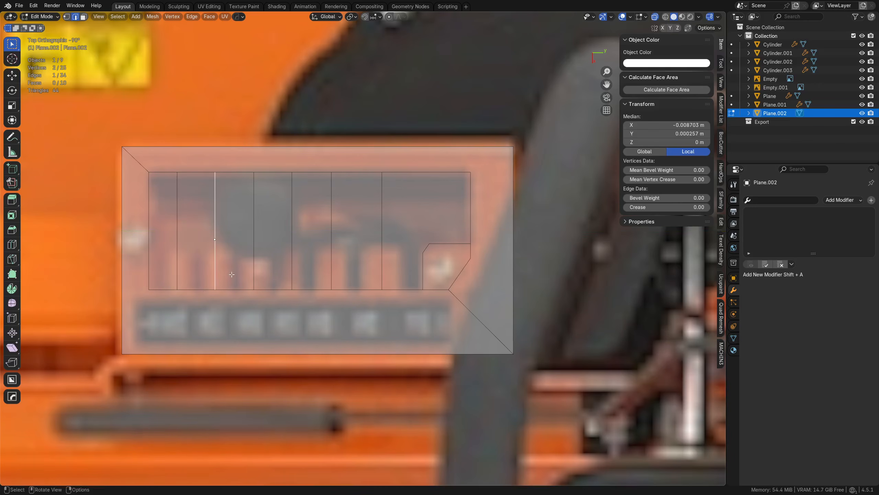
alt+shift+click(176, 276)
key(ctrl+b)
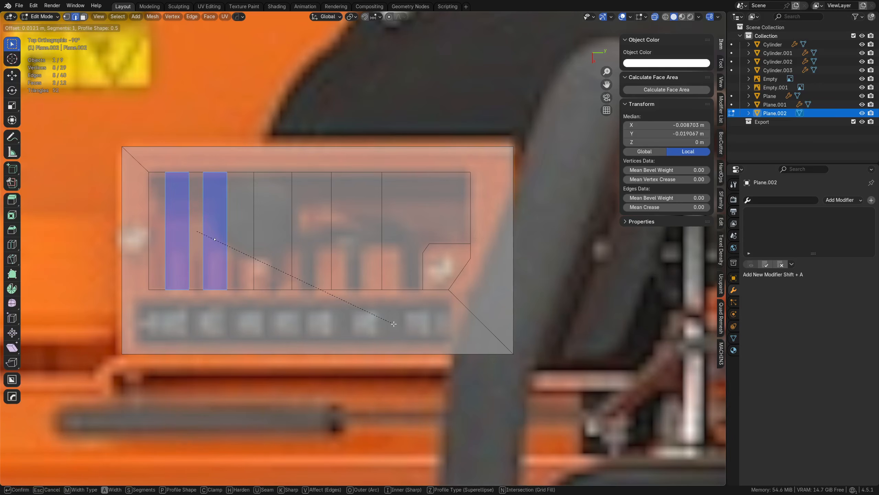
click(382, 321)
alt+click(257, 286)
key(ctrl+b)
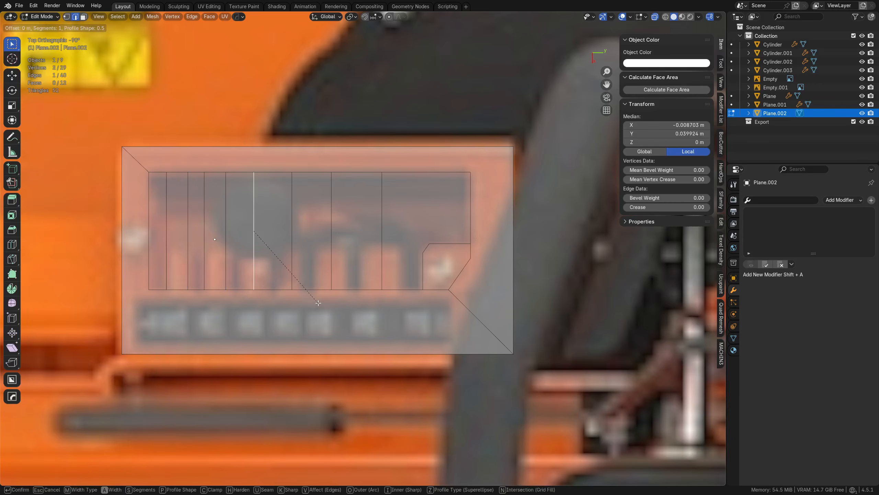
click(332, 306)
Bevel the fourth, fifth and sixth divider edges into tab-wide strips, with widths of about 0.007 m, 0.0144 m and 0.0213 m
alt+click(294, 284)
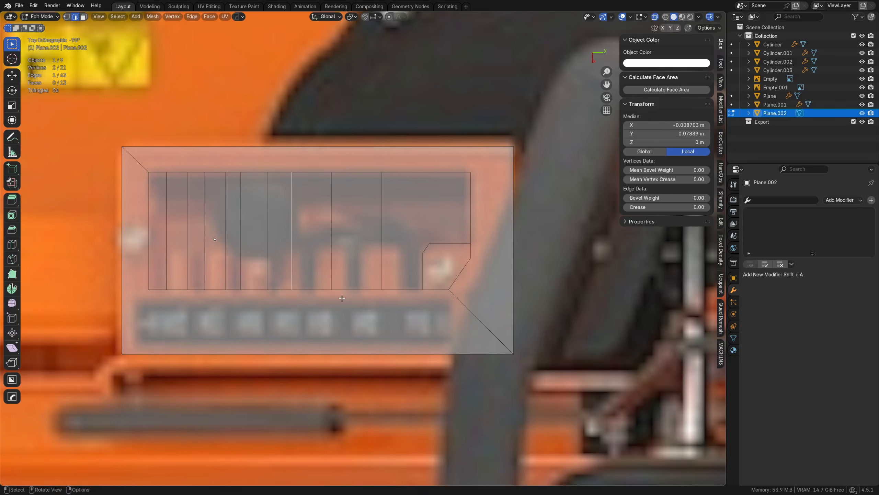
key(ctrl+b)
click(420, 314)
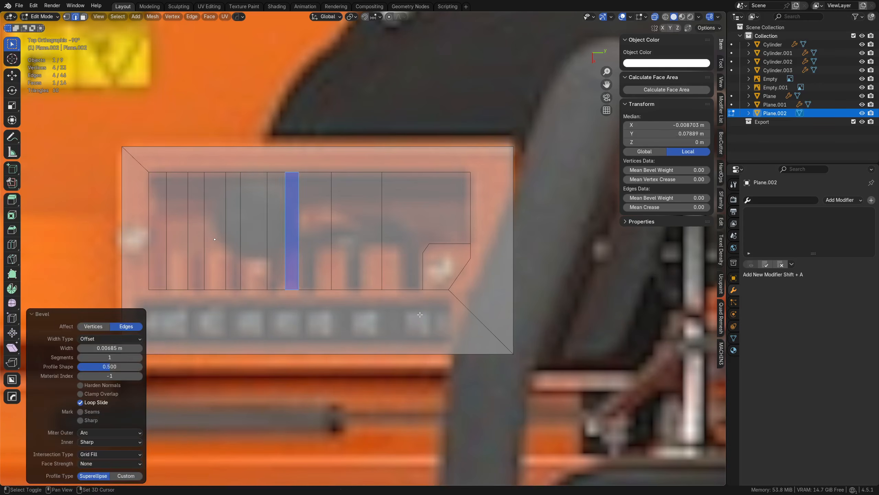
alt+click(332, 277)
key(ctrl+b)
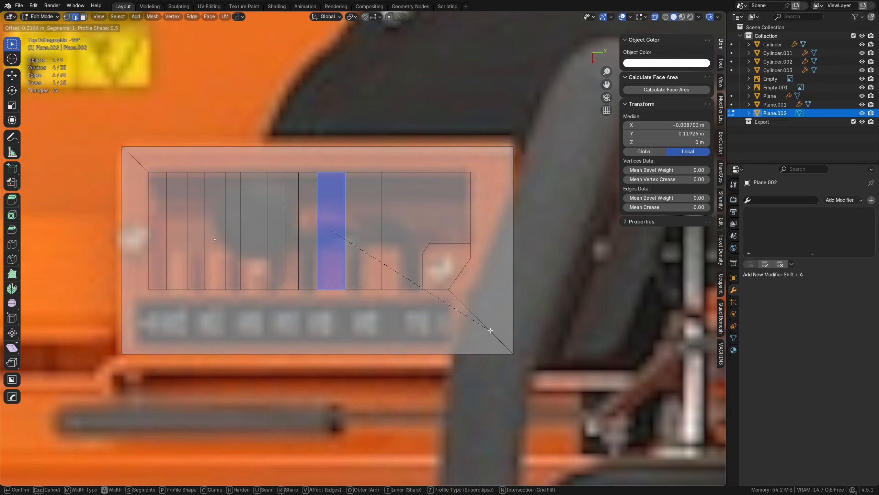
click(490, 330)
alt+click(393, 289)
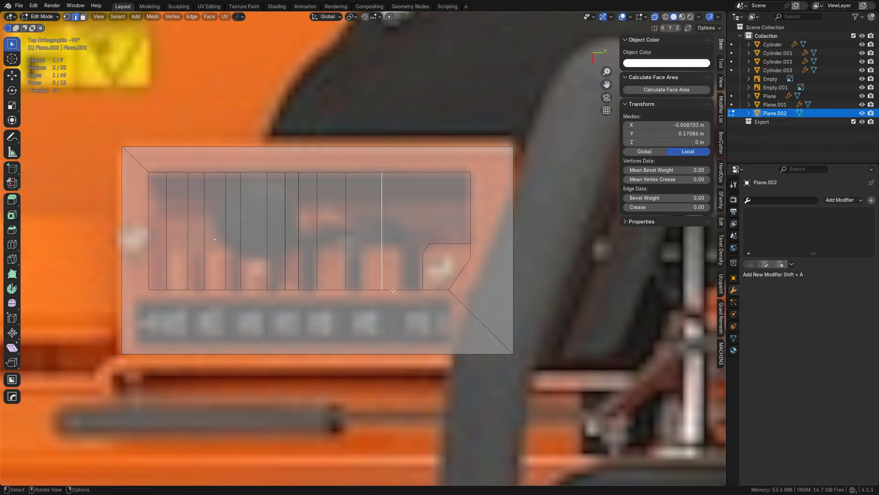
key(ctrl+b)
click(396, 352)
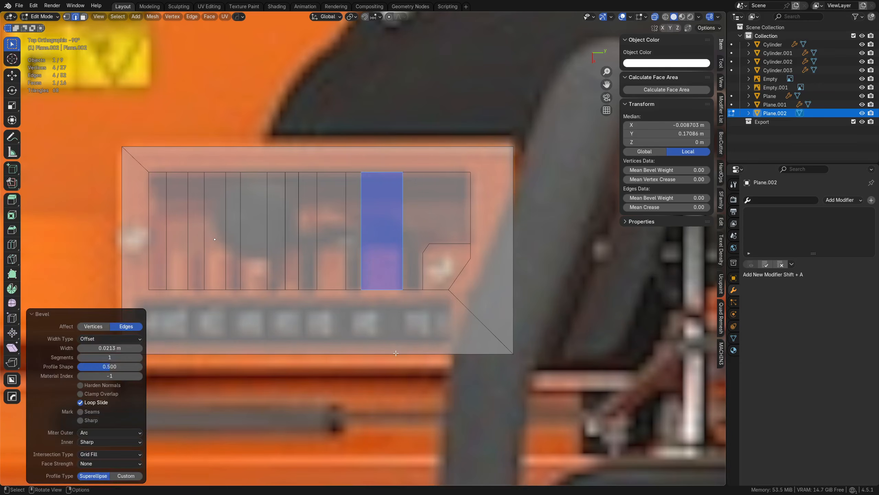
Add a horizontal loop cut across the strips, slide it down to the tops of the tabs, and switch to vertex selection
key(ctrl+r)
click(316, 278)
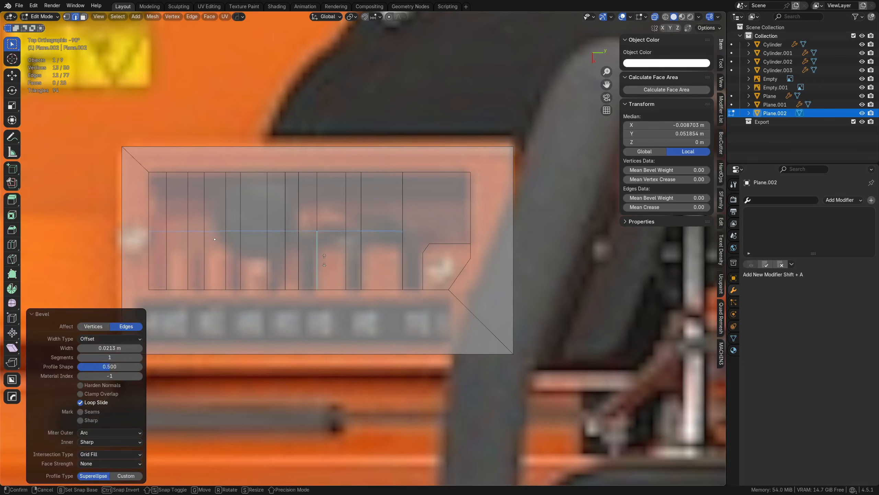
click(324, 325)
key(1)
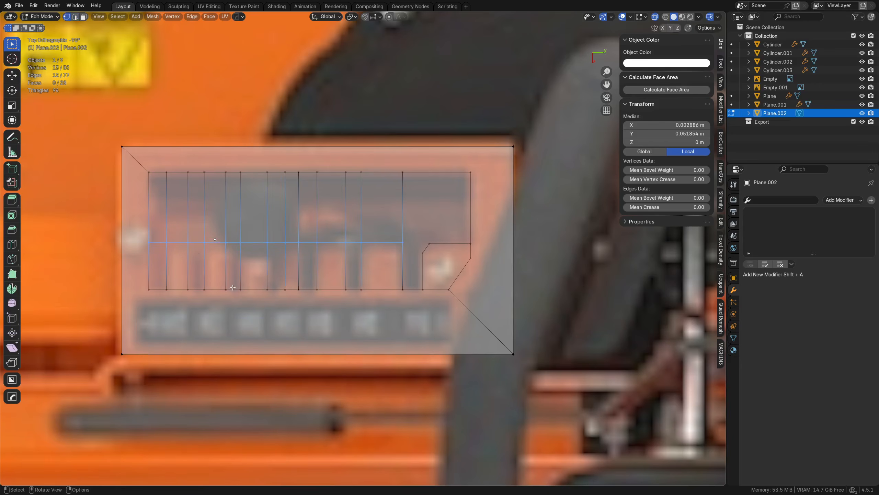
drag(196, 231, 236, 245)
key(g)
key(y)
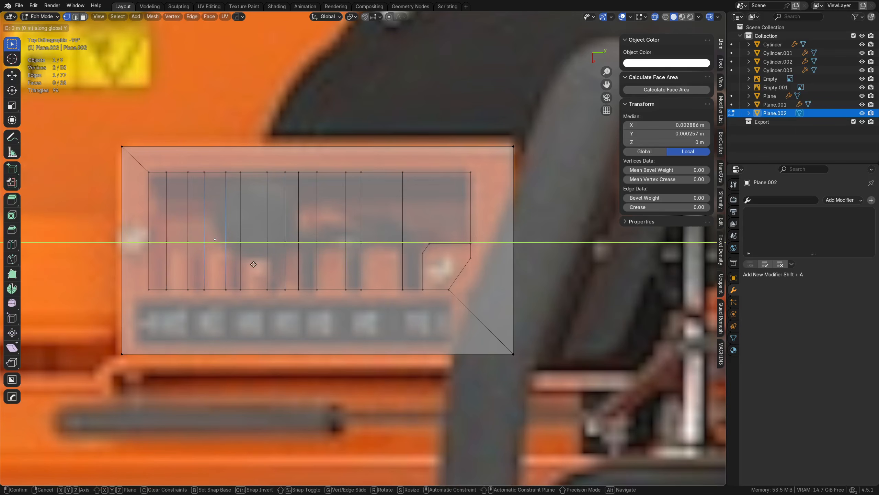
right_click(253, 264)
Lower the loop's vertices along X at the first four tabs to match each tab's top, moving the fourth pair about 0.0033 m
drag(159, 250, 308, 233)
key(g)
key(x)
click(240, 255)
key(g)
key(x)
click(290, 269)
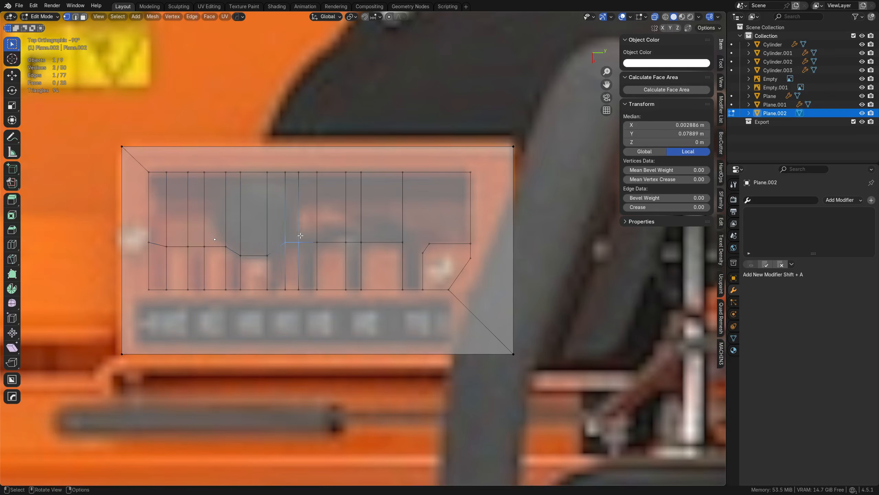
key(g)
key(x)
click(317, 271)
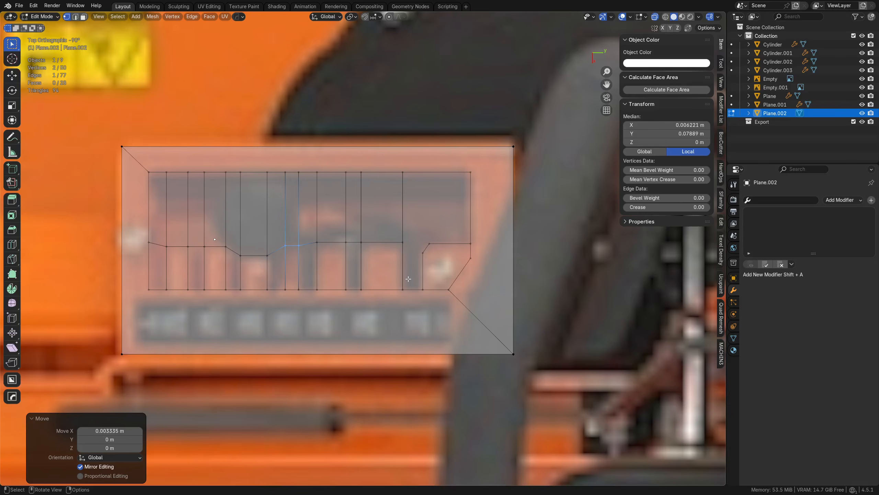
Knife-cut the label strip's outline below the tabs with angle-constrained lines, running its bottom edge out to the panel's corner diagonal
click(348, 266)
key(Tab)
click(404, 273)
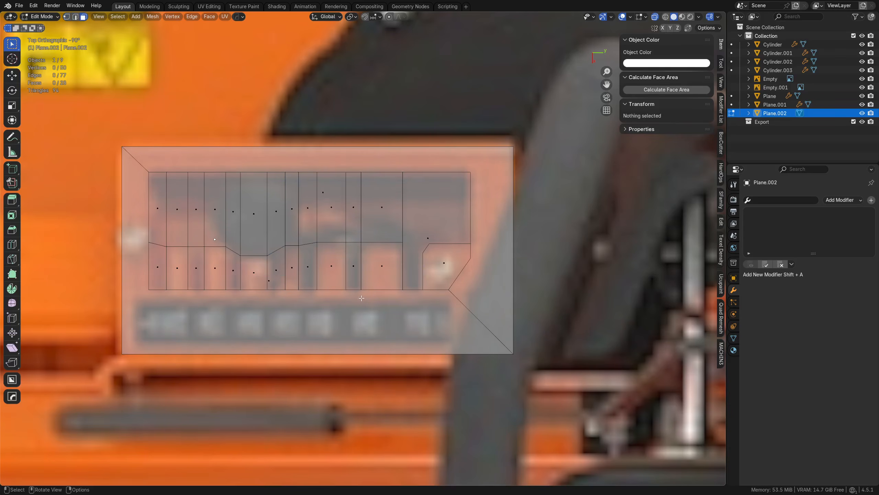
key(k)
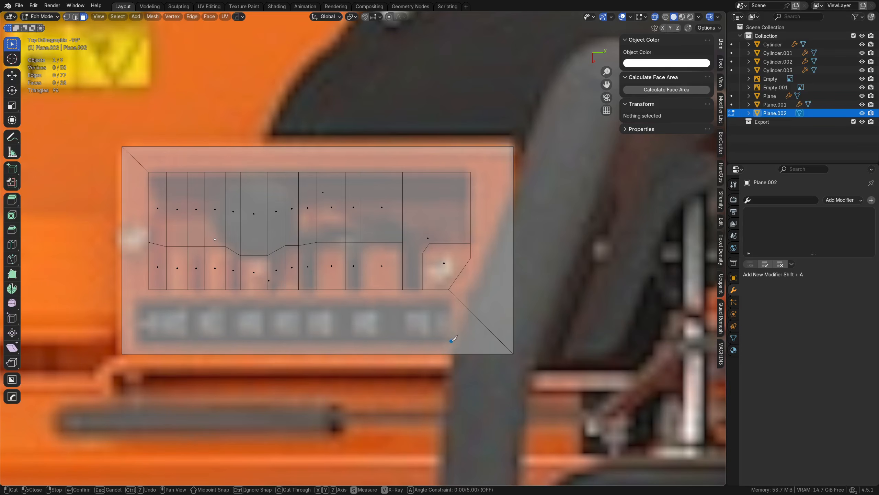
key(a)
click(452, 302)
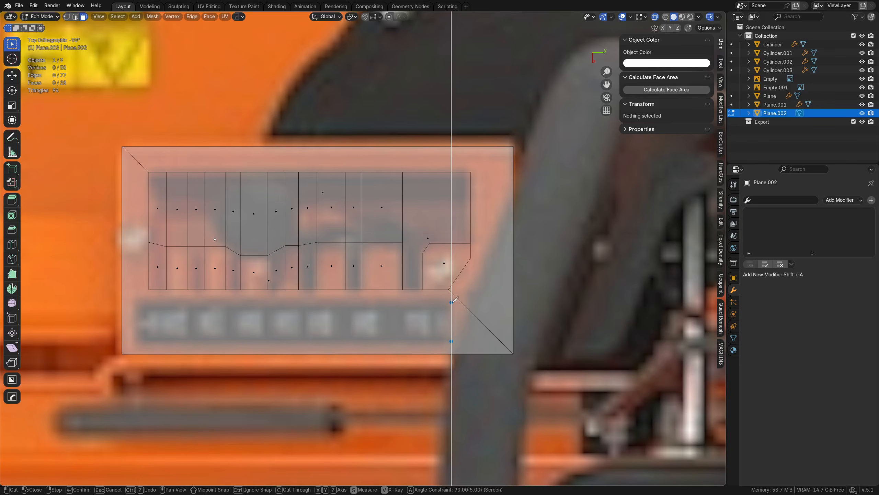
click(136, 302)
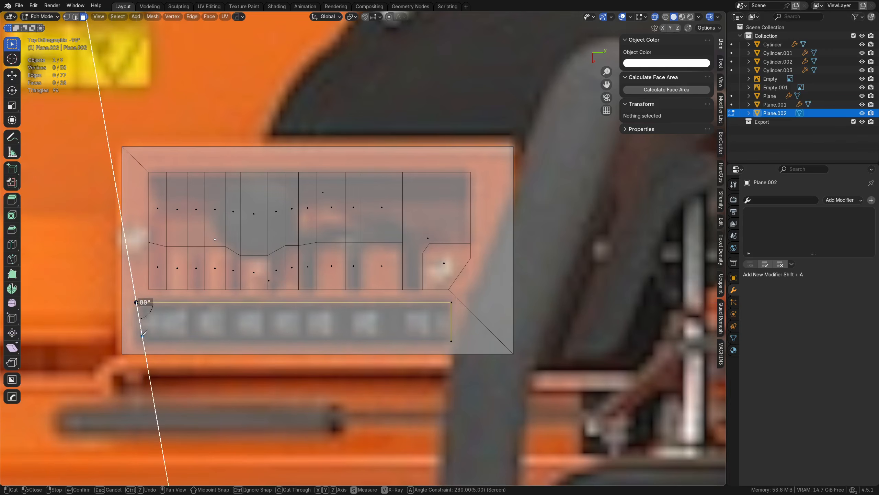
click(136, 342)
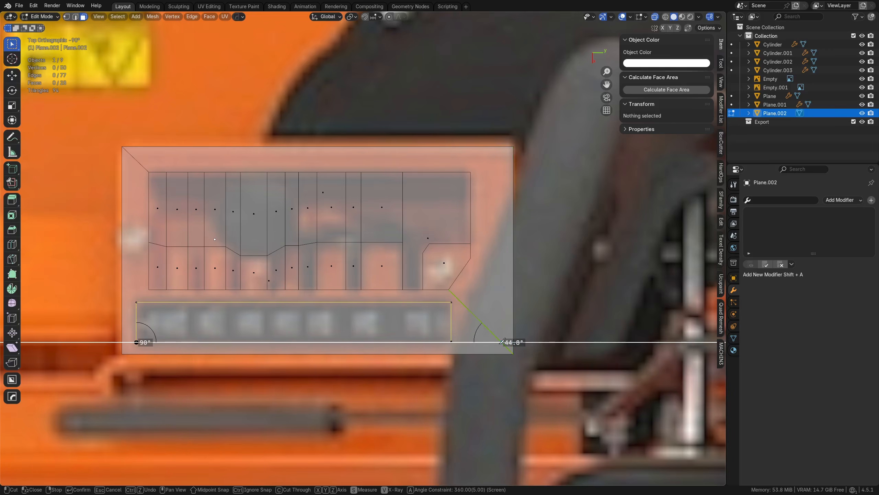
click(501, 342)
key(Return)
Knife-cut the label strip's top edge straight across between its two ends to close the rectangle
shift+middle_drag(473, 354, 446, 330)
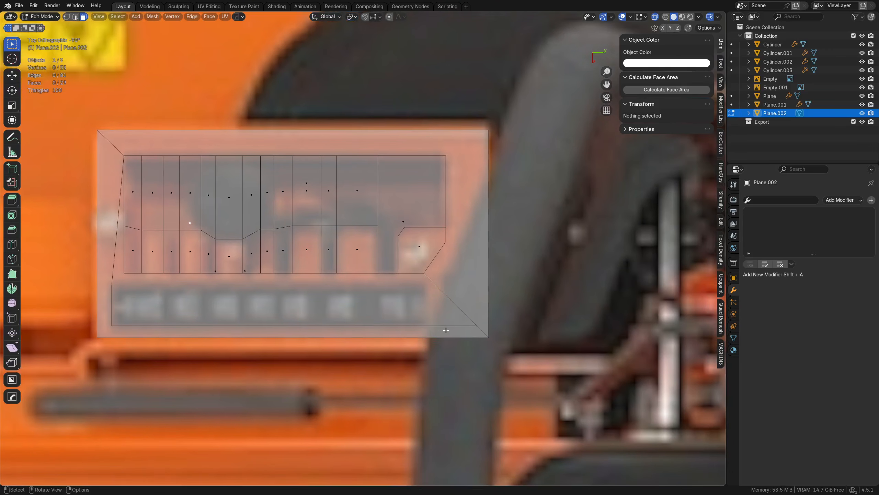
key(k)
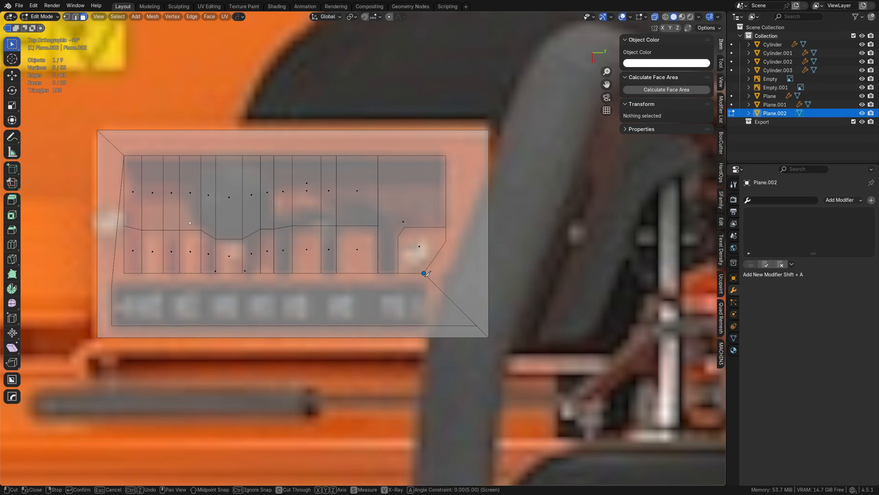
click(112, 285)
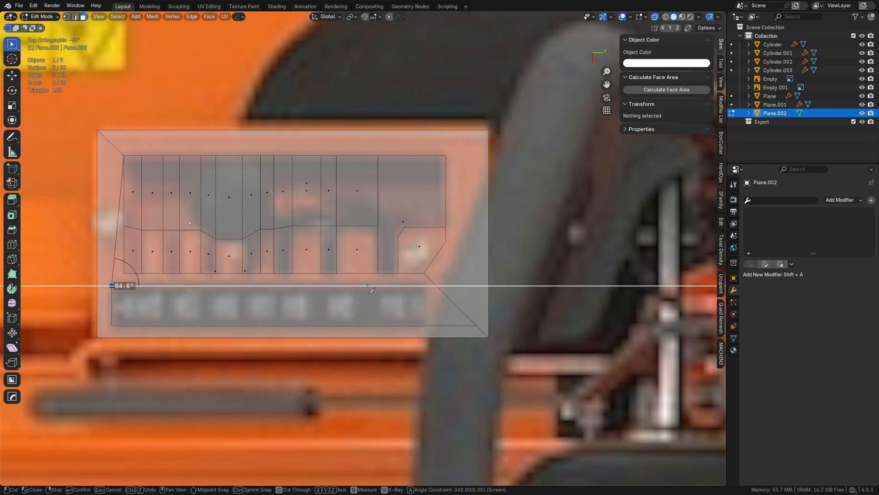
click(428, 285)
key(Return)
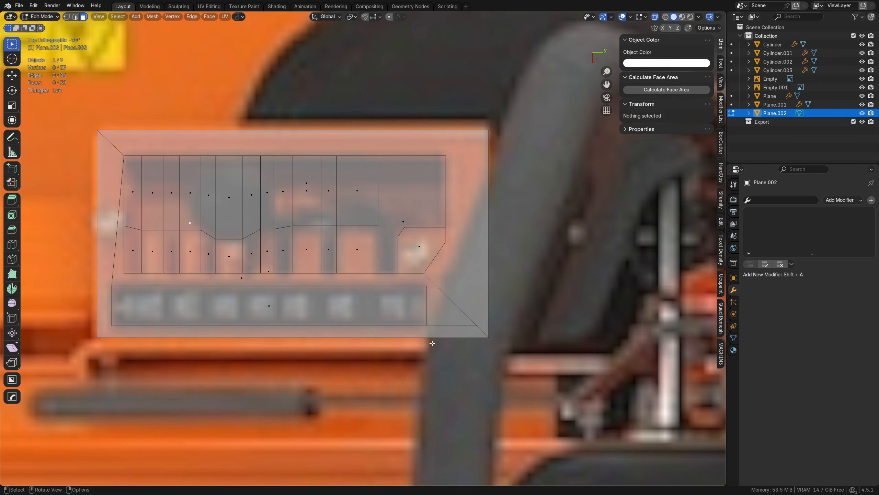
Select the label strip's top edge and nudge it along X to fit the reference
key(Tab)
click(409, 360)
click(377, 289)
key(g)
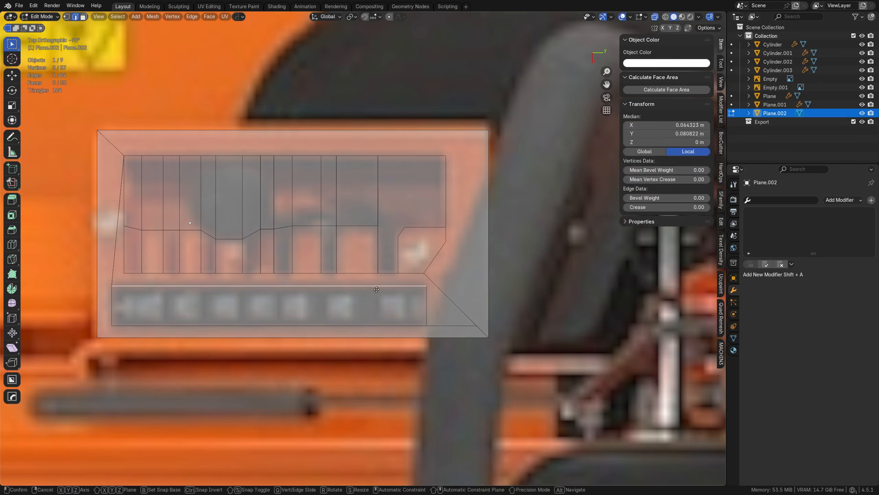
key(y)
key(x)
click(379, 296)
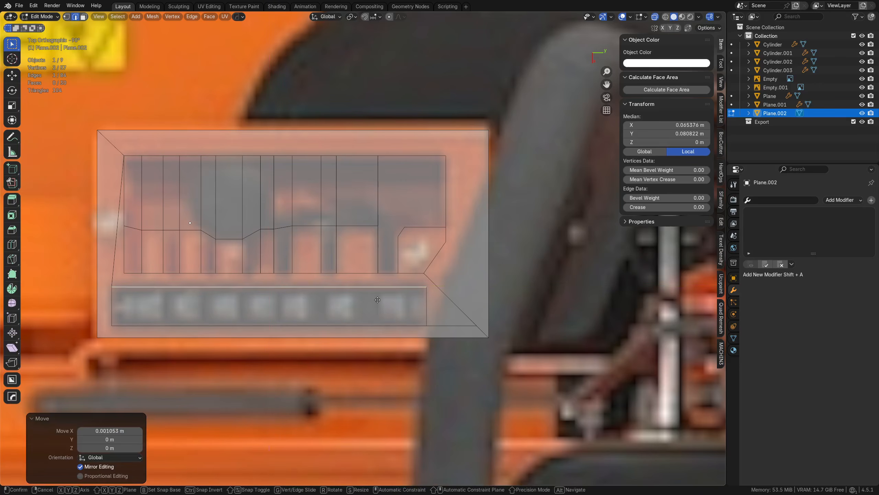
key(g)
key(x)
click(378, 289)
Select the label strip face and all slot and tab faces, leaving the panel's outer border faces deselected
key(Tab)
click(367, 307)
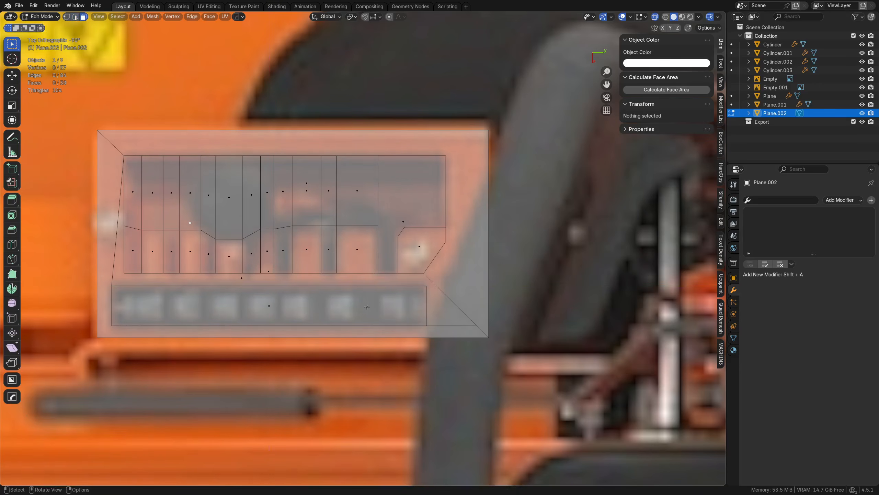
click(278, 307)
key(c)
mouse_move(134, 251)
mouse_down()
mouse_move(425, 240)
mouse_move(416, 213)
mouse_move(138, 191)
mouse_move(388, 194)
mouse_up()
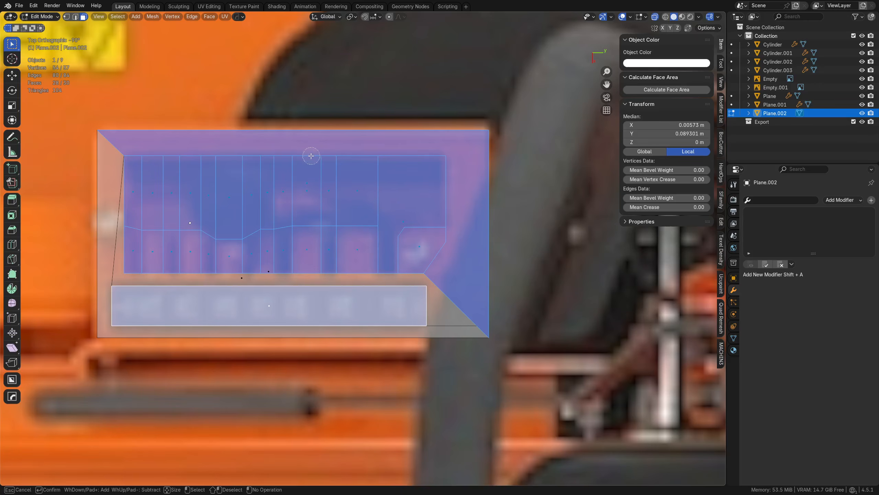
shift+drag(311, 156, 302, 179)
key(Escape)
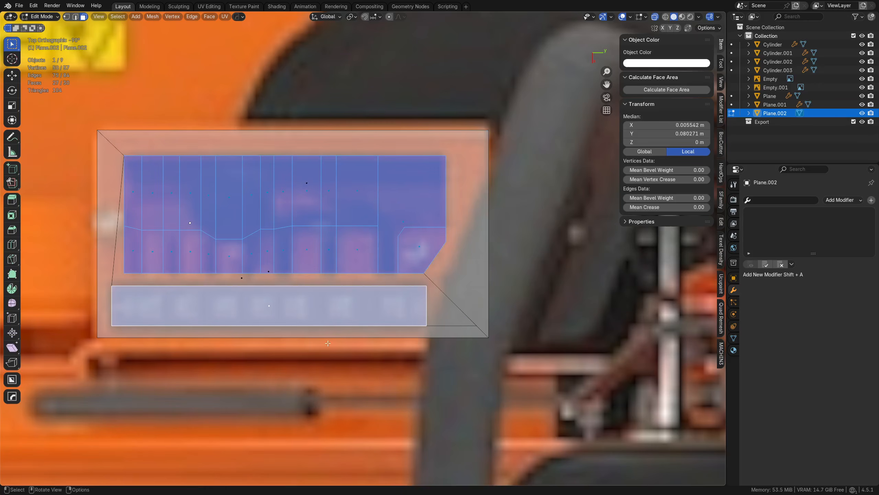
Sink the selected faces with Inset Faces at 0 m thickness and a depth of about -0.0203 m
scroll(299, 316, down, 6)
middle_drag(299, 316, 376, 298)
key(alt+z)
scroll(383, 359, up, 5)
middle_drag(383, 359, 431, 332)
key(i)
key(ctrl)
click(478, 335)
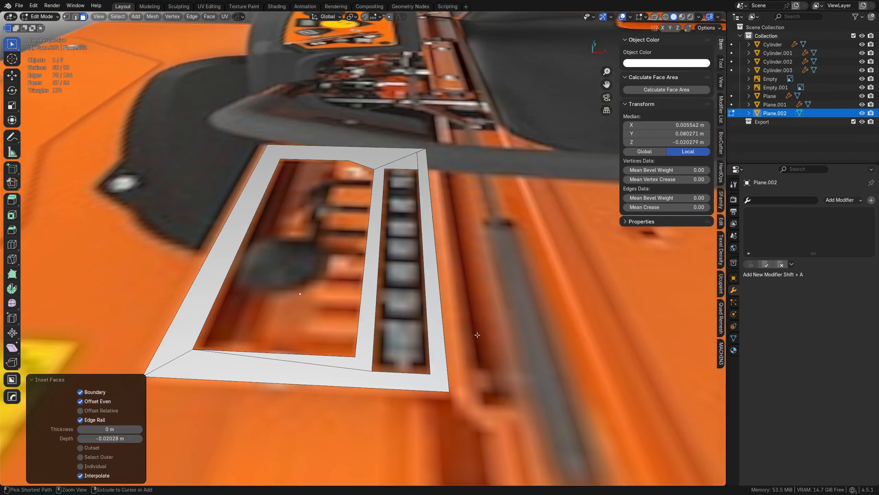
Leave mesh editing and move the top-view reference image down along Z, well below the panel
key(Tab)
scroll(474, 289, down, 7)
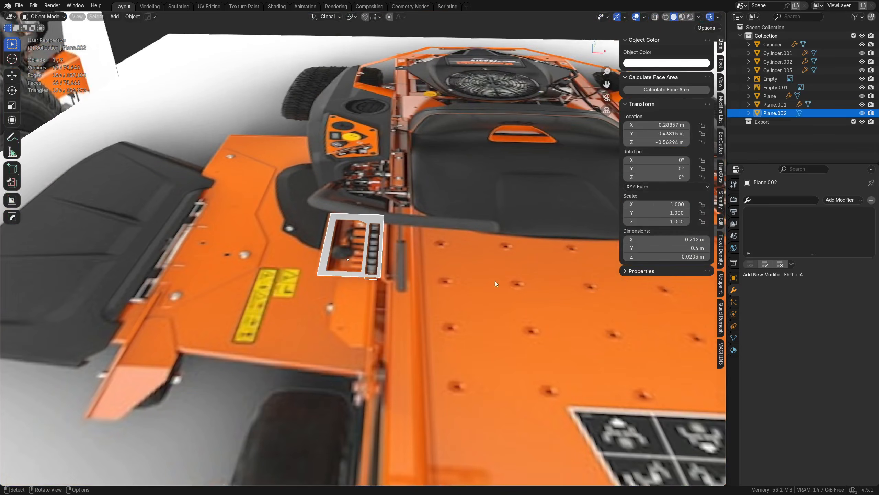
click(493, 277)
key(Tab)
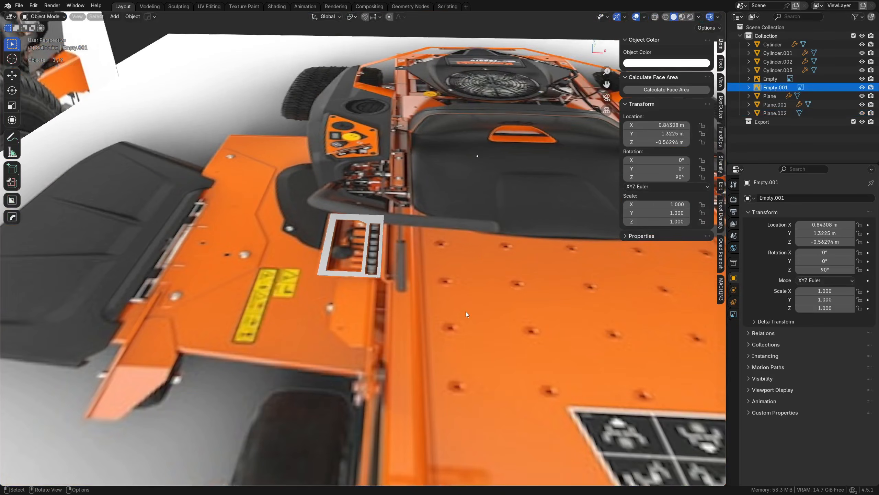
scroll(466, 312, down, 5)
key(g)
key(z)
click(464, 361)
Raise the panel's recessed faces along Z to a recess depth of about 0.0098 m
click(362, 249)
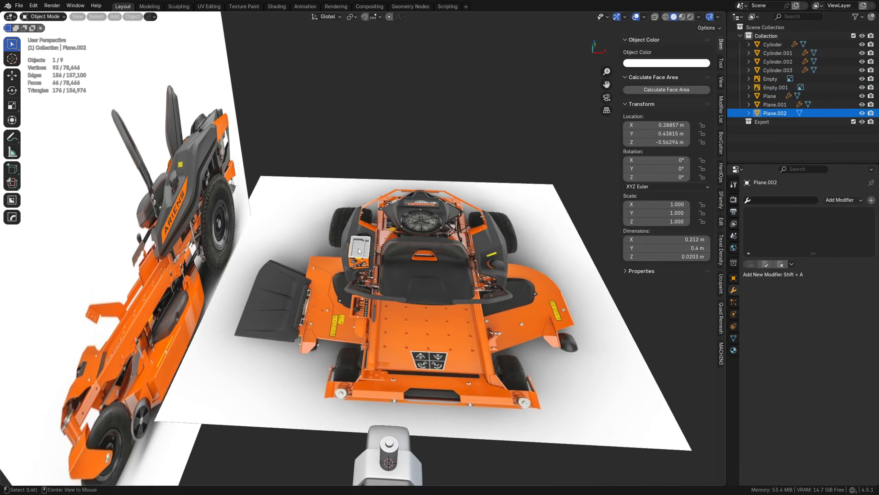
key(KP_Decimal)
key(Tab)
click(408, 263)
key(g)
key(z)
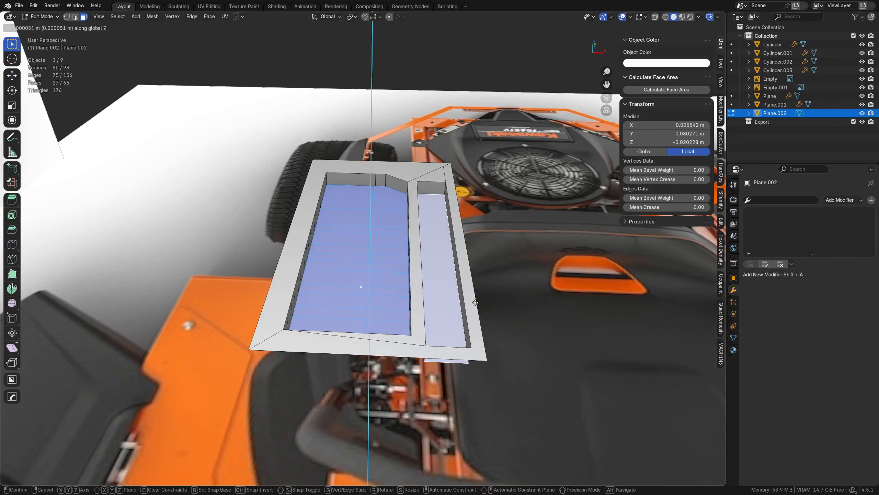
click(489, 235)
In see-through top view, select only the recessed faces beyond the tabs, including the long slot beside the chamfered tab
middle_drag(489, 235, 338, 305)
click(332, 311)
key(alt+z)
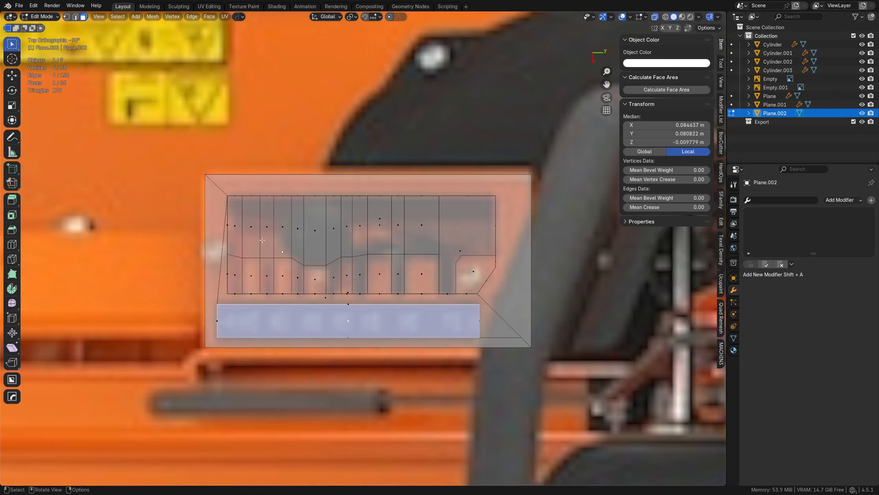
key(a)
key(alt+a)
key(c)
mouse_move(235, 225)
mouse_down()
mouse_move(455, 224)
mouse_move(441, 247)
mouse_up()
key(Escape)
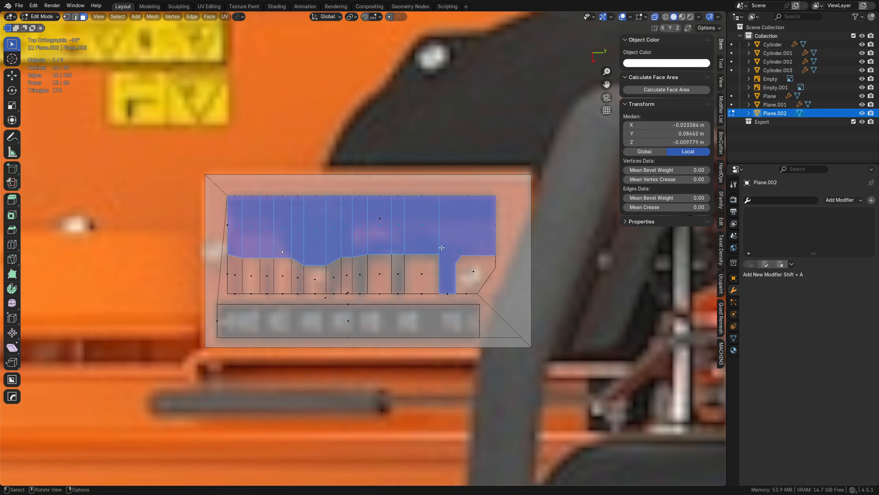
Add the six narrow gap faces between and beside the remaining tabs to the selection
shift+click(399, 272)
shift+click(360, 274)
shift+click(334, 276)
shift+click(298, 277)
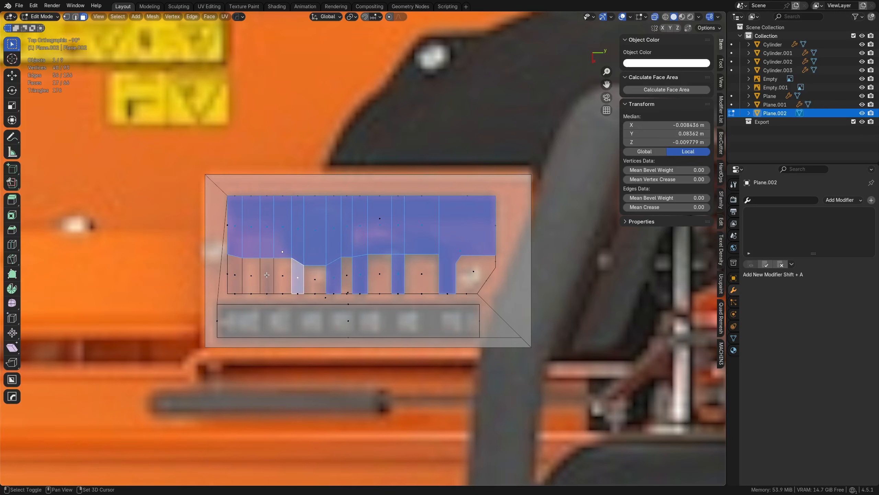
shift+click(267, 274)
shift+click(235, 274)
Sink the selected slot faces deeper with a zero-thickness inset, for an overall panel depth of 0.0255 m, and return to Object Mode
key(alt+z)
middle_drag(575, 367, 526, 338)
key(i)
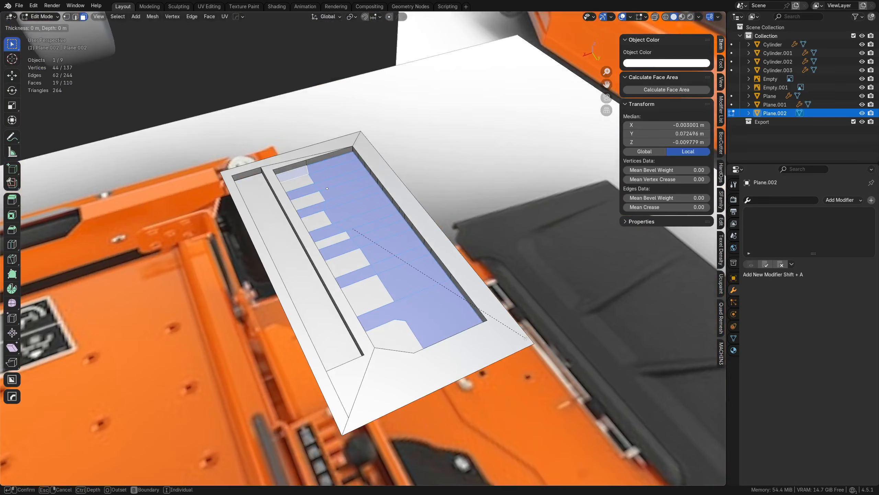
ctrl+click(540, 346)
key(a)
key(a)
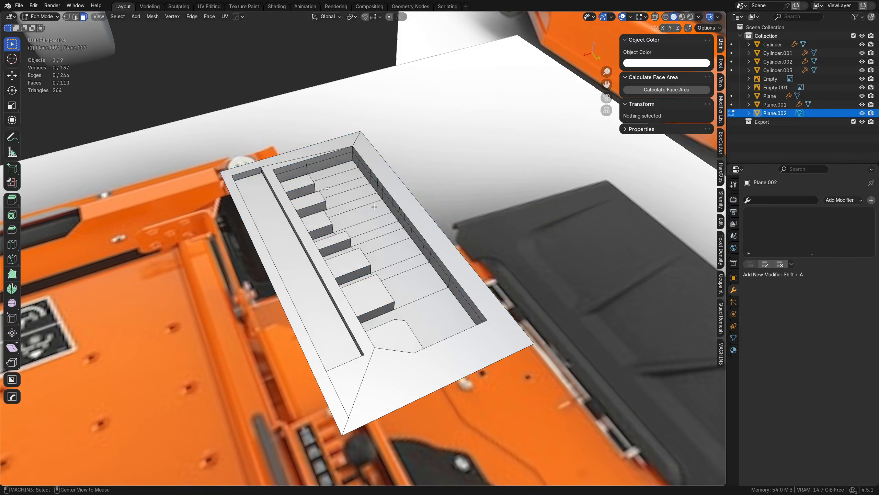
middle_drag(374, 207, 409, 293)
key(Tab)
Add a TurboSmooth modifier to the panel and turn off its display in Edit Mode
scroll(385, 275, down, 4)
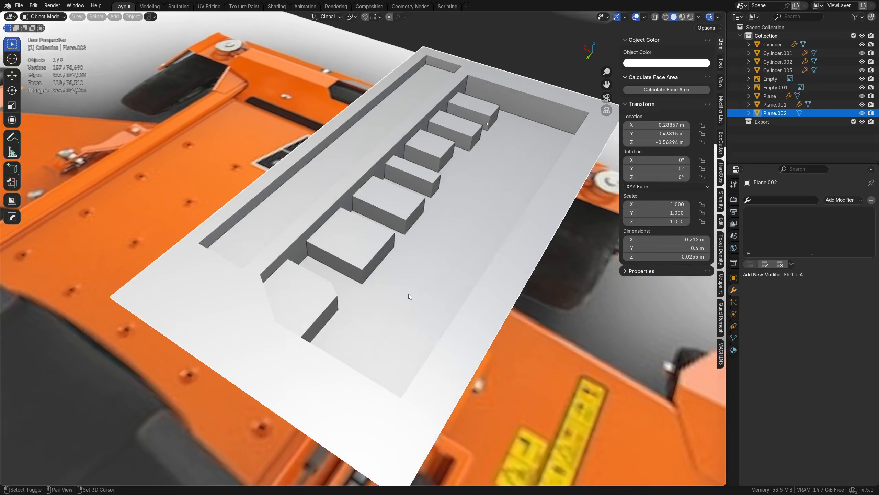
click(872, 200)
mouse_move(849, 184)
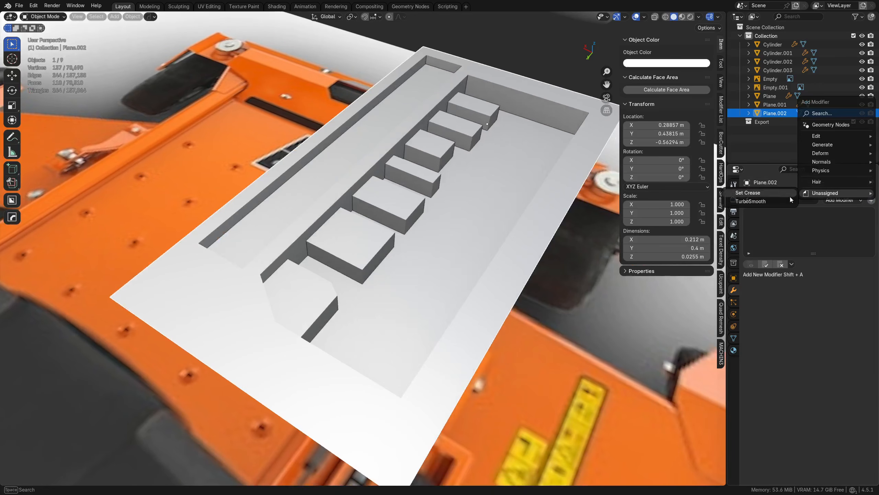
click(767, 200)
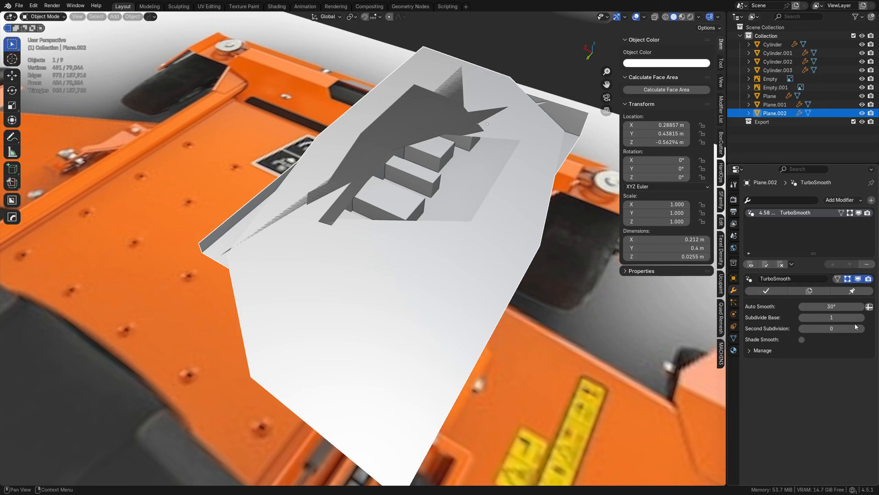
click(848, 279)
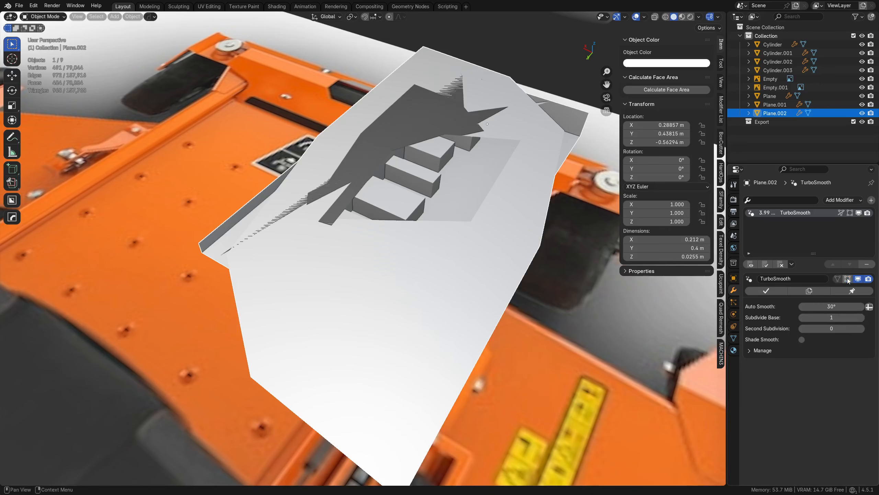
In Edit Mode, knife a horizontal cut across the panel's lower border, level with the diagonal's inner corner point, from side edge to side edge
key(Tab)
middle_drag(371, 311, 388, 358)
key(a)
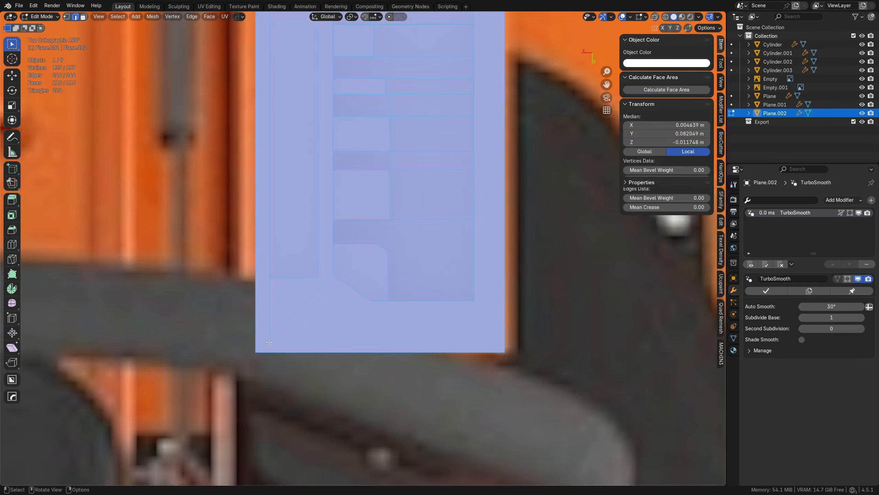
key(alt+a)
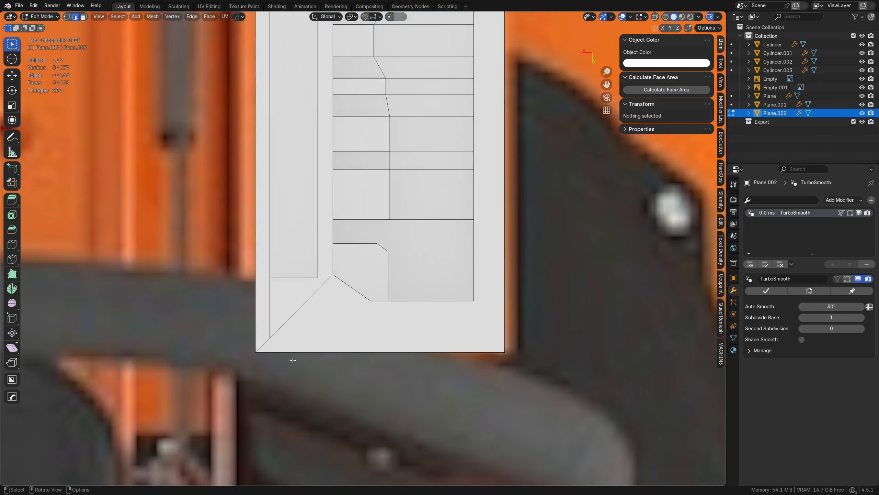
key(k)
click(269, 338)
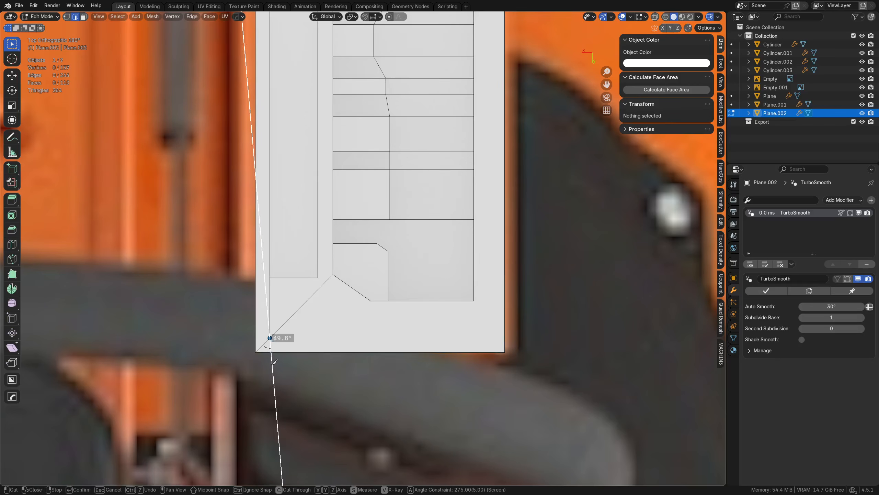
right_click(271, 361)
click(271, 337)
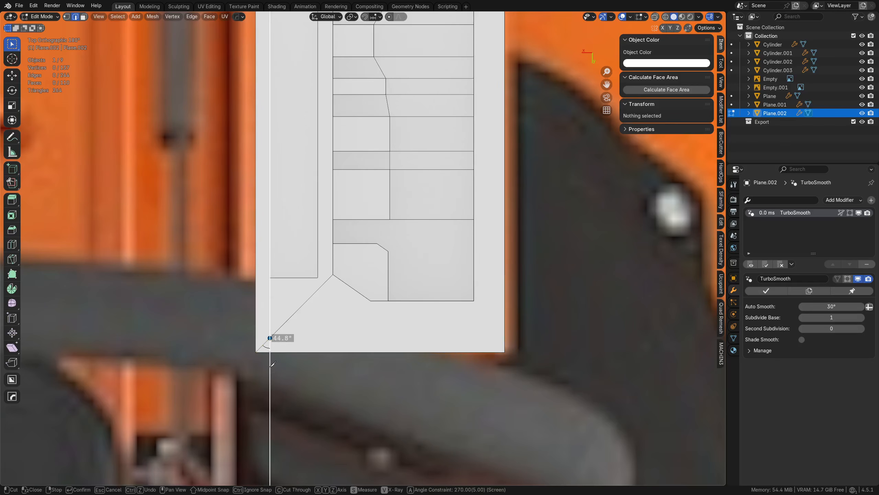
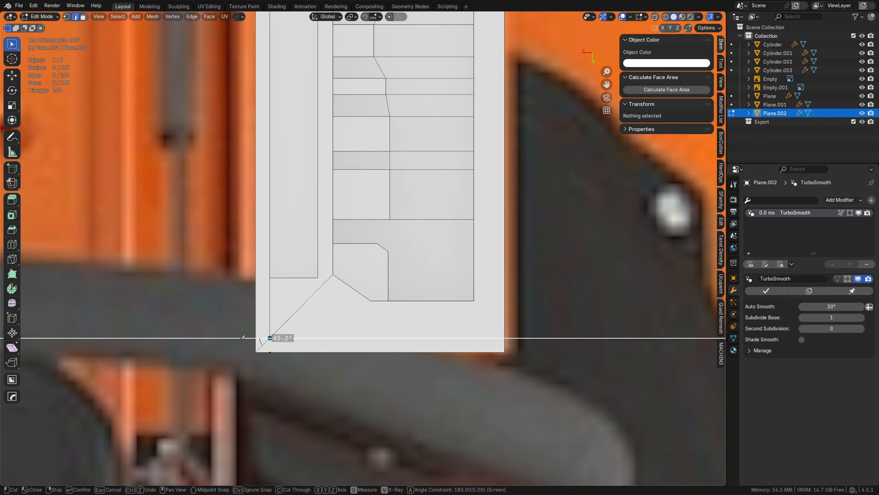
click(527, 345)
right_click(528, 345)
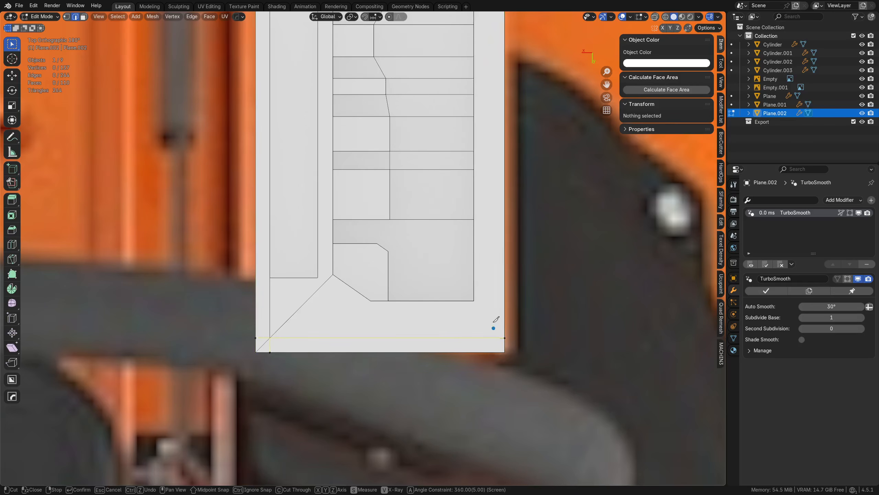
scroll(496, 319, down, 2)
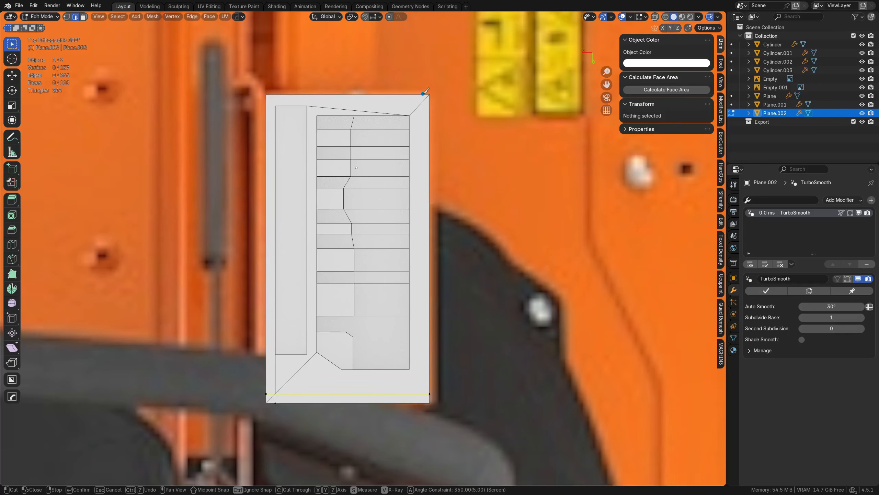
key(Return)
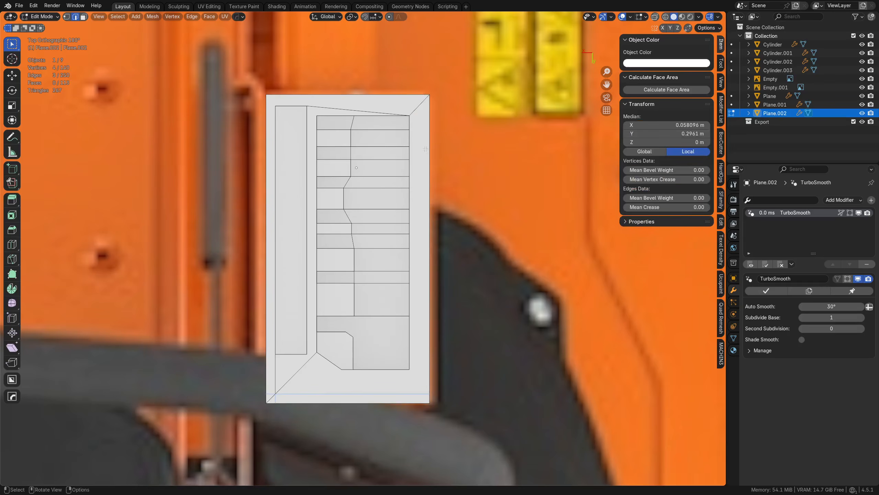
Knife a straight vertical cut down the full height of the panel, just inside the edge beyond the lever slots
click(421, 94)
key(a)
click(420, 403)
key(Return)
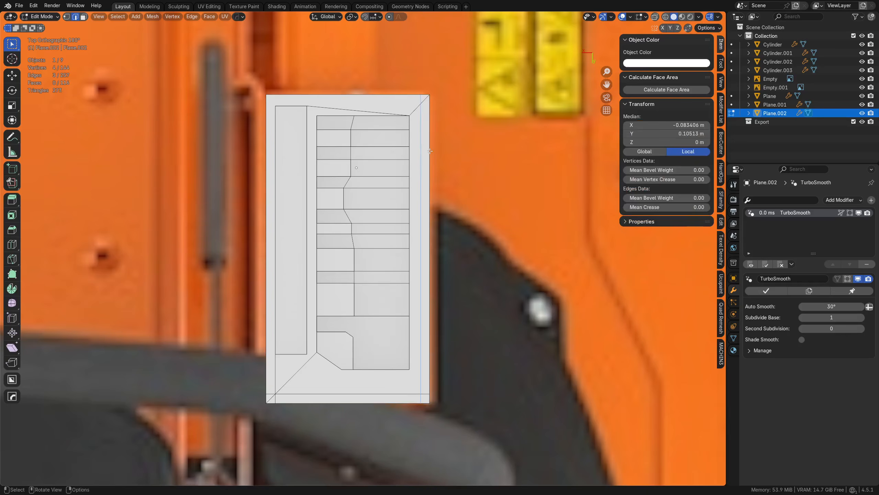
Cut from the vertical support edge's crossing with the upper corner diagonal to the nearby side edge, and dissolve the diagonal's outer corner segment
key(1)
shift+middle_drag(435, 116, 406, 202)
scroll(406, 201, up, 4)
key(a)
key(alt+a)
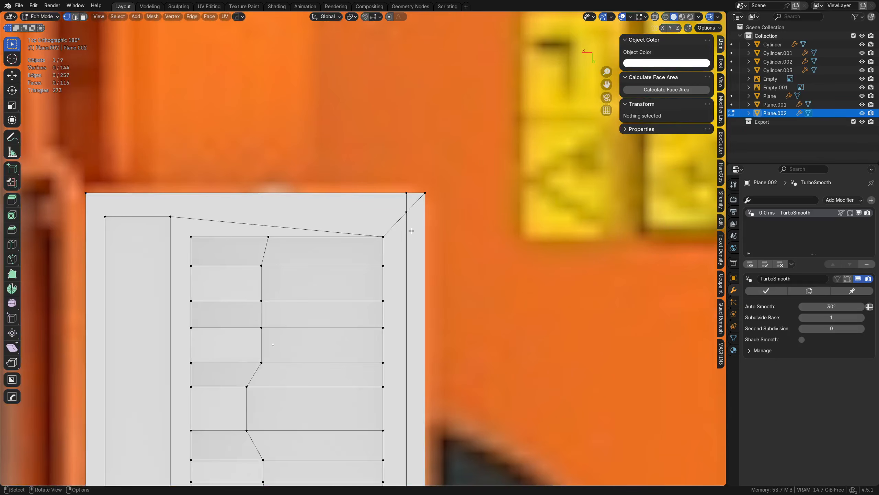
key(k)
click(407, 210)
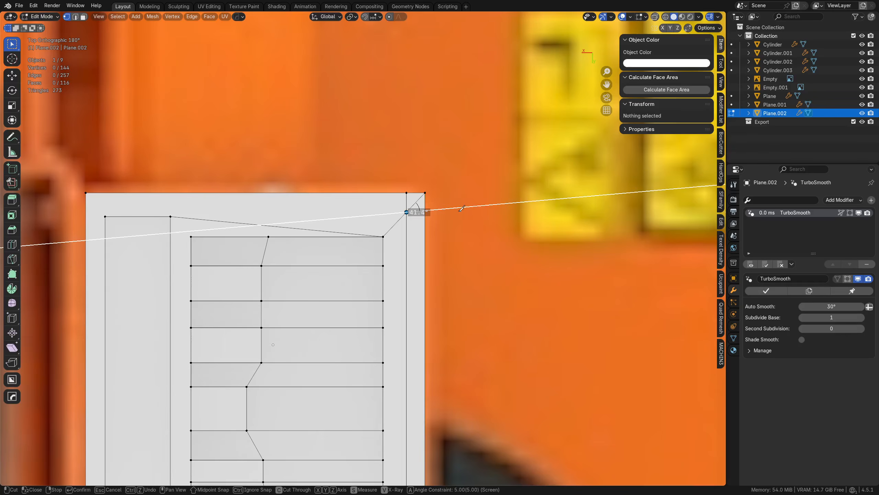
key(Return)
key(Tab)
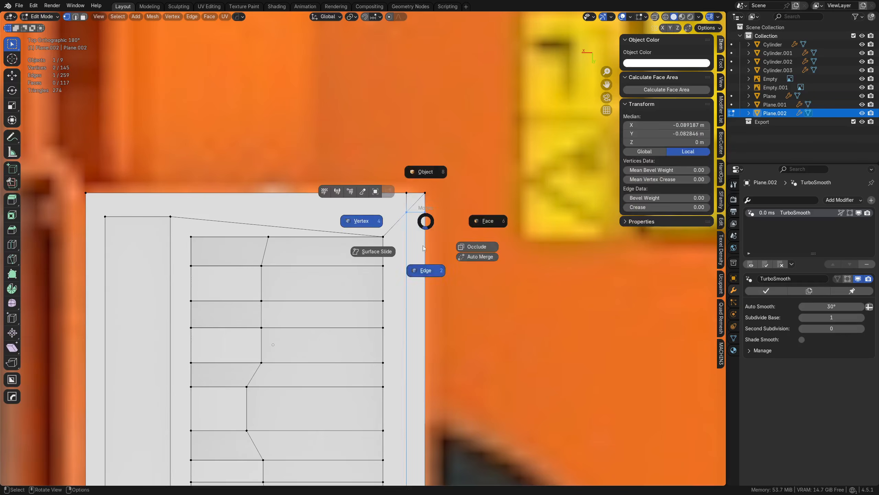
click(426, 269)
click(416, 202)
key(ctrl+x)
Knife a horizontal cut across the panel's upper border, from the corner crossing to the opposite side edge, and clear the selection
shift+middle_drag(225, 241, 313, 246)
key(Tab)
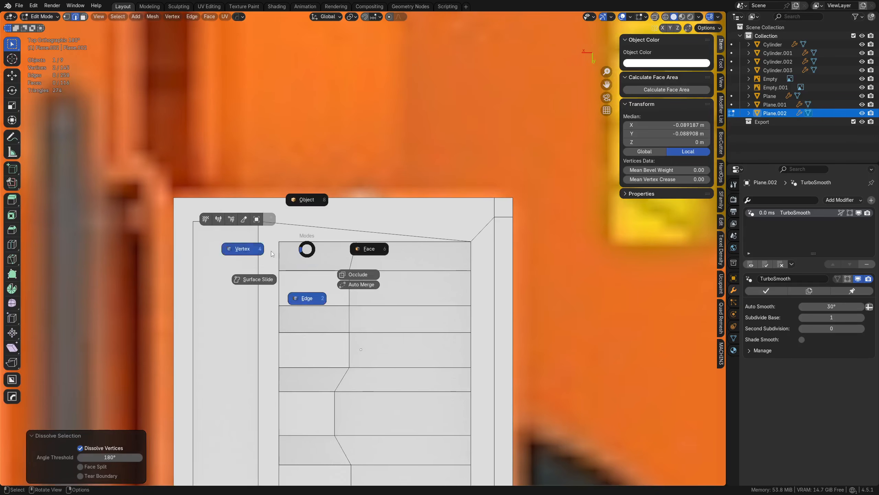
click(271, 251)
click(261, 218)
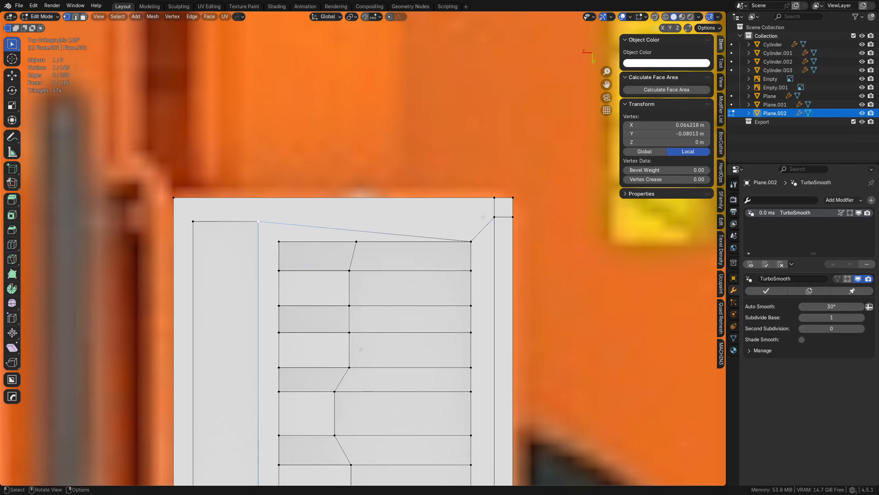
key(k)
click(498, 214)
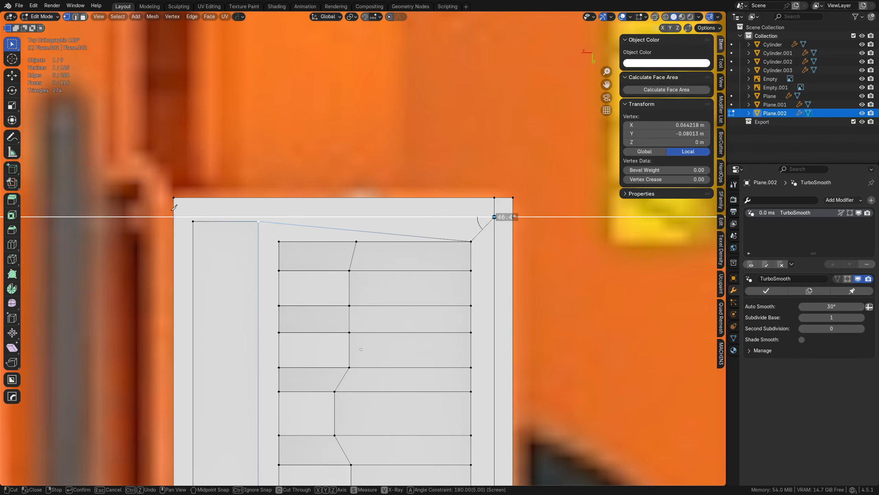
click(174, 207)
key(Return)
key(a)
key(a)
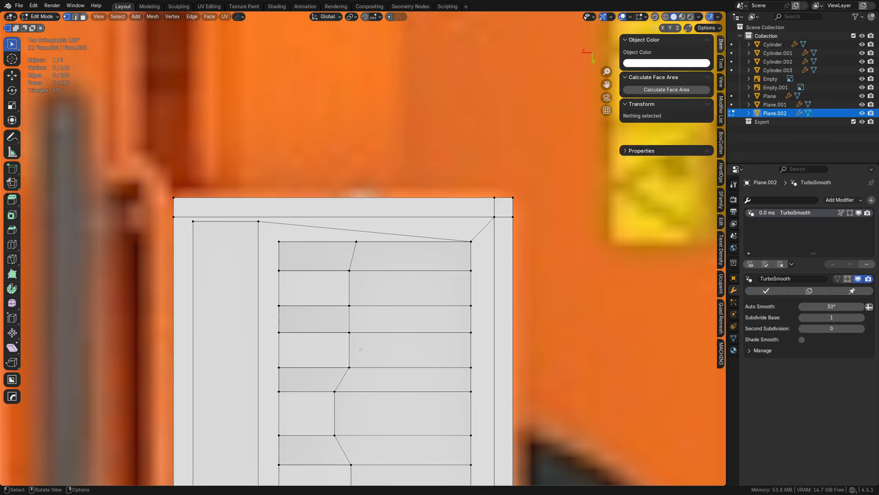
Try to dissolve the sloping edge running from the long rectangular recess to the lever slots' upper corner
key(Tab)
click(283, 288)
click(266, 221)
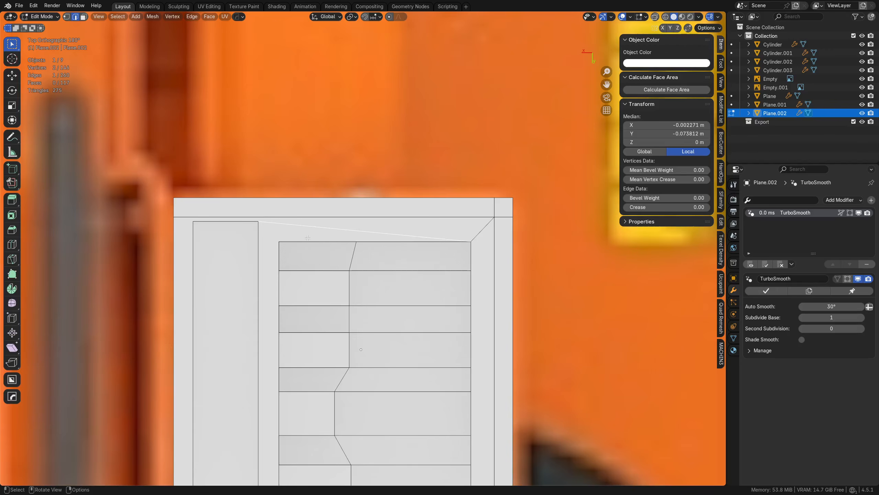
key(ctrl+x)
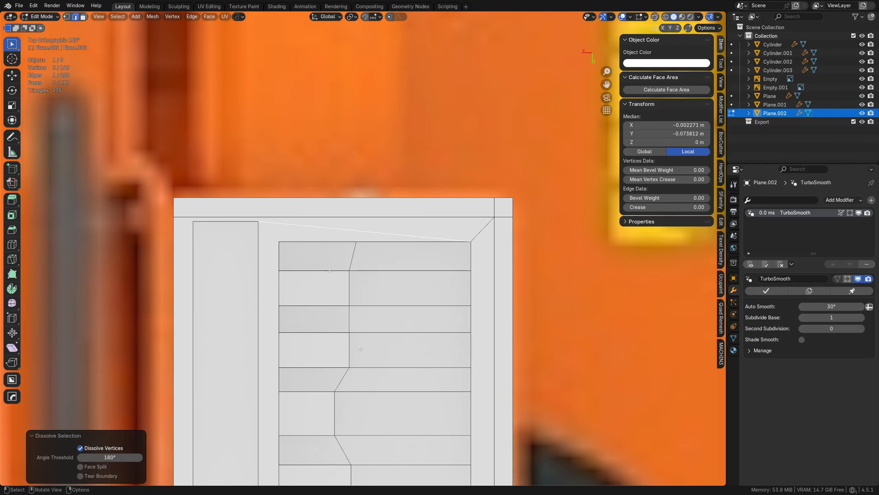
Knife straight cuts to the panel's edges from the lever slots' upper inner corner and the long rectangular recess's lower corners
key(k)
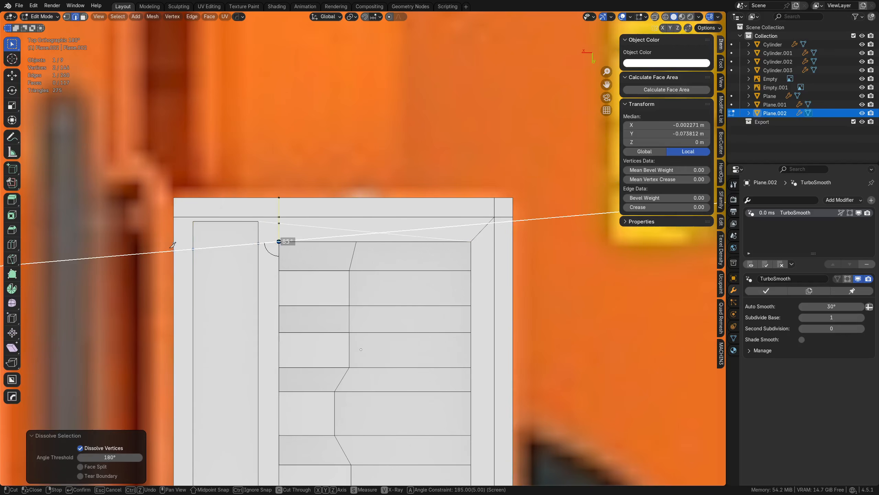
right_click(275, 247)
shift+middle_drag(289, 375, 312, 139)
shift+middle_drag(278, 453, 292, 323)
shift+middle_drag(302, 373, 304, 311)
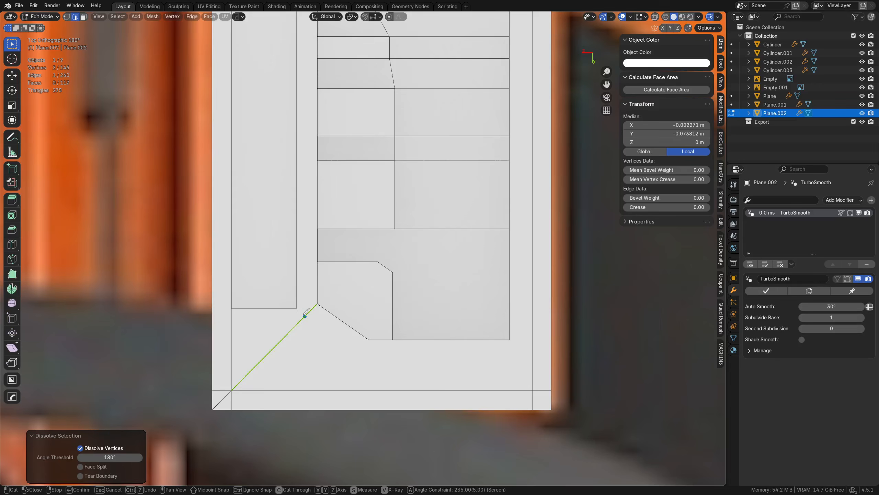
click(294, 370)
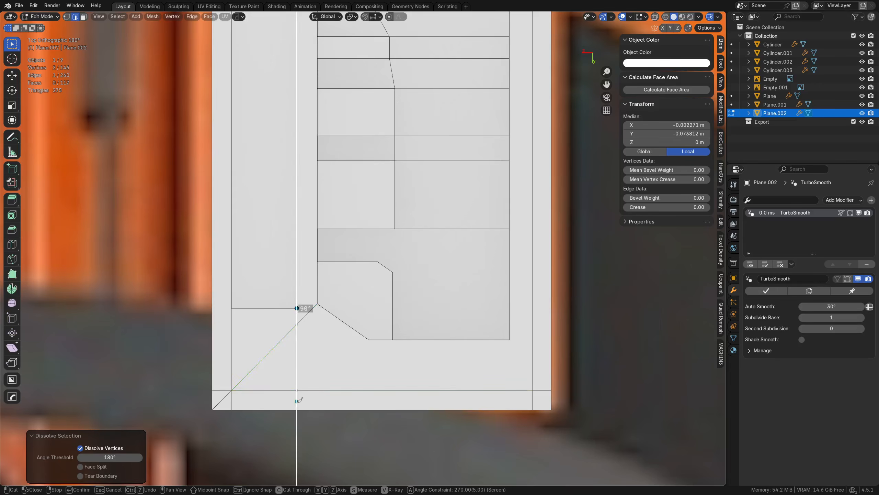
click(231, 308)
key(Return)
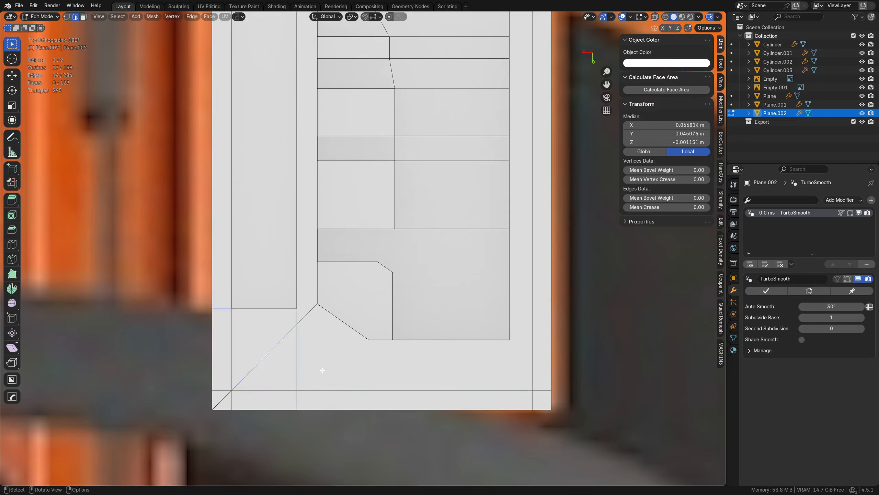
Merge the diagonal's crossing vertex into the long recess's lower corner vertex, and clear the selection
shift+middle_drag(302, 360, 294, 296)
key(1)
click(290, 249)
shift+click(289, 249)
key(1)
key(alt+a)
Knife vertical cuts from both ends of the chamfer to the panel's lower edge, plus a horizontal cut from its lower end to the side edge
key(k)
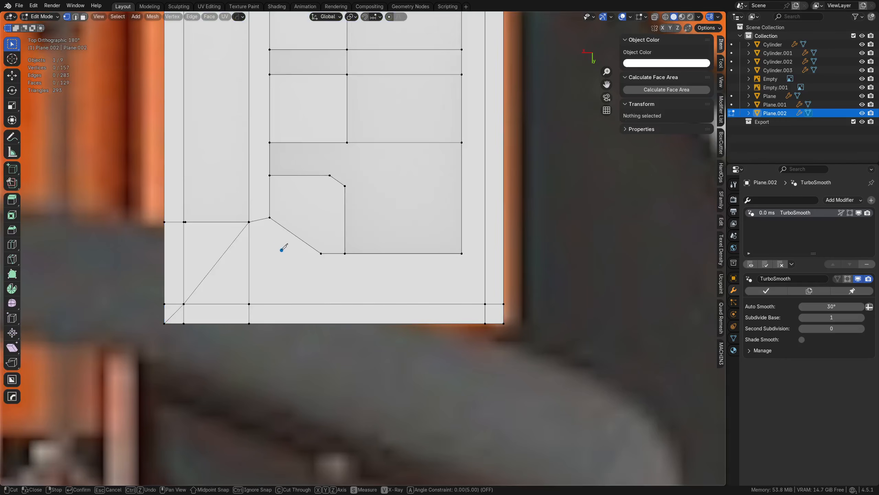
click(270, 217)
click(322, 254)
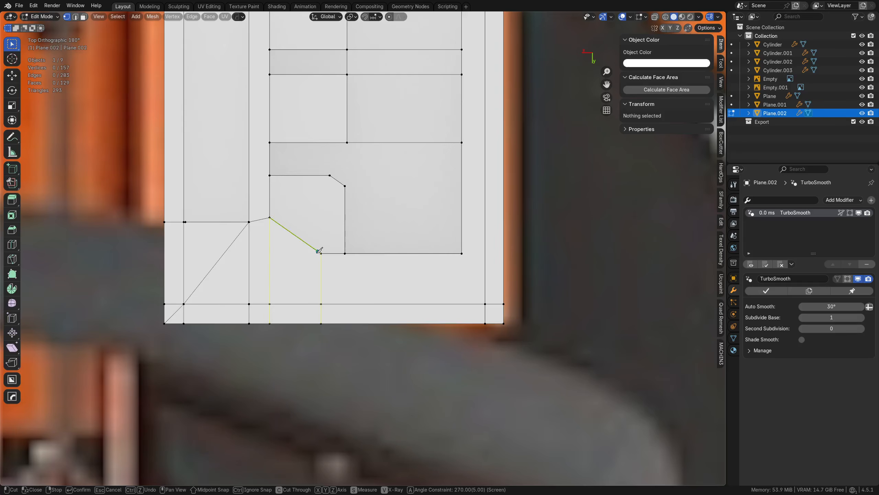
click(139, 251)
key(Return)
Dissolve the diagonal edge between the long recess's lower corner and the border crossing
key(2)
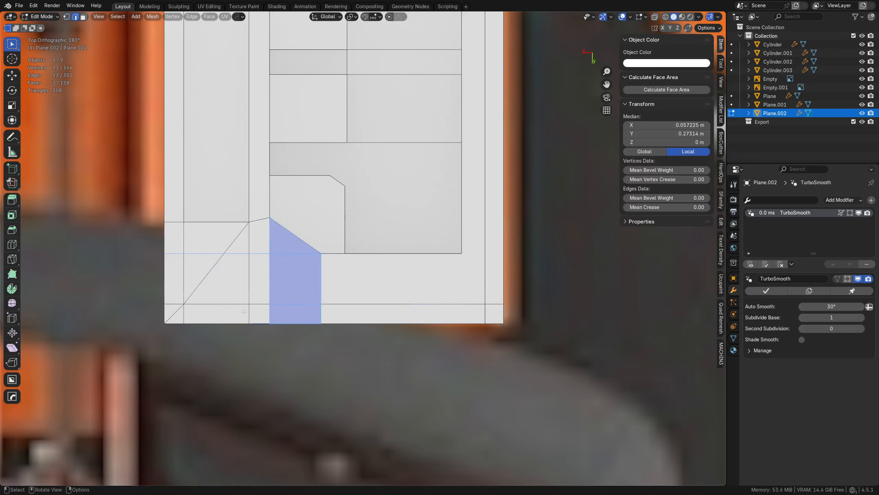
click(221, 264)
key(ctrl+x)
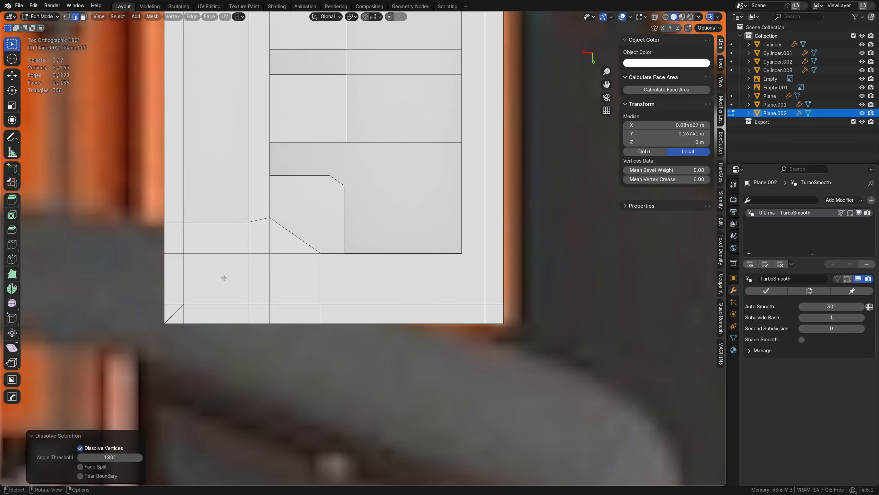
Knife straight cuts from the lever opening's lower outer corner to the panel's lower edge and adjacent side edge
scroll(224, 278, up, 2)
scroll(189, 261, down, 2)
shift+middle_drag(427, 282, 304, 294)
key(k)
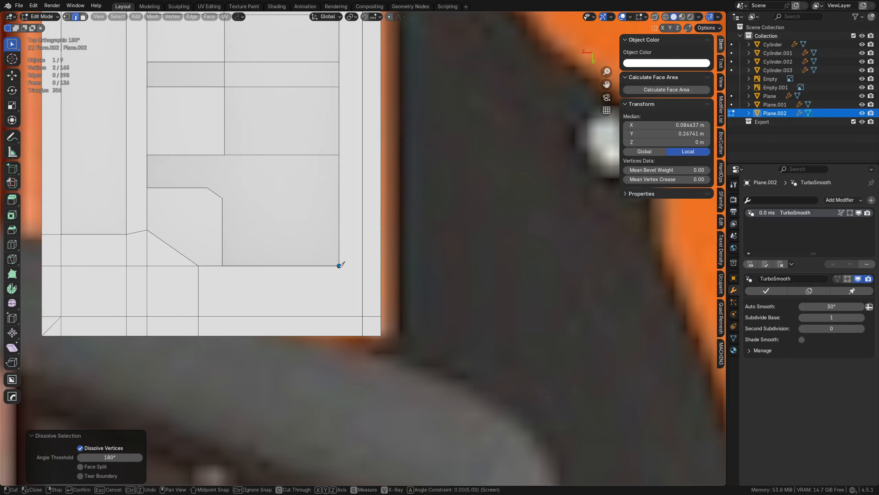
click(339, 265)
click(340, 350)
key(Return)
Knife a vertical cut from the top of the wavy tab edge line up to the panel's upper edge
shift+middle_drag(282, 286, 368, 410)
shift+middle_drag(293, 243, 327, 319)
shift+middle_drag(278, 161, 280, 374)
key(k)
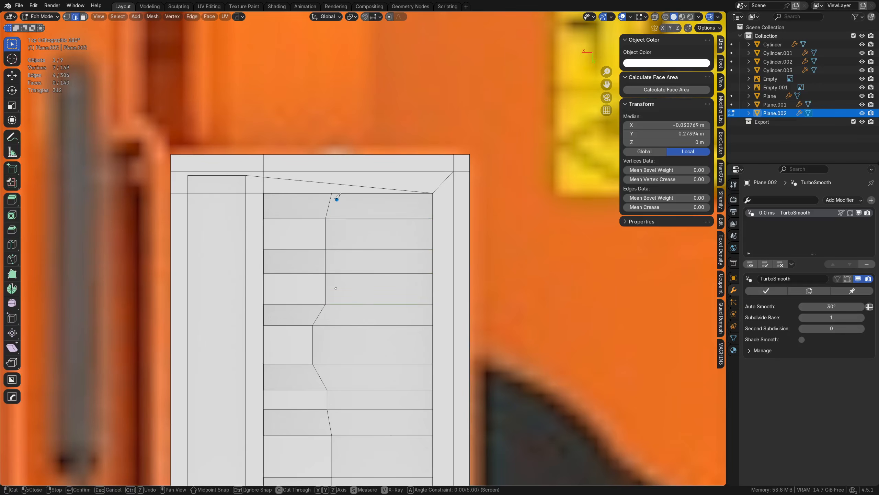
click(332, 193)
click(335, 127)
key(Return)
Dissolve the sloping edge segments above the lever slots, including the short stub beside the long recess
key(Tab)
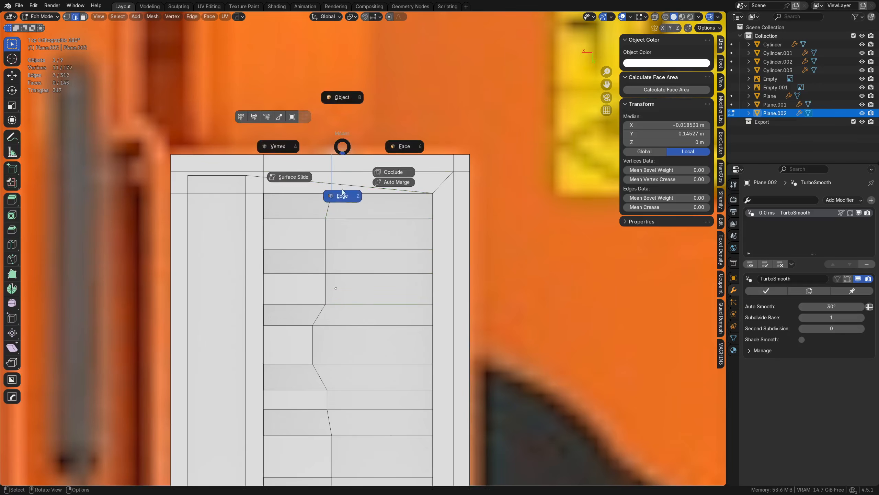
click(342, 195)
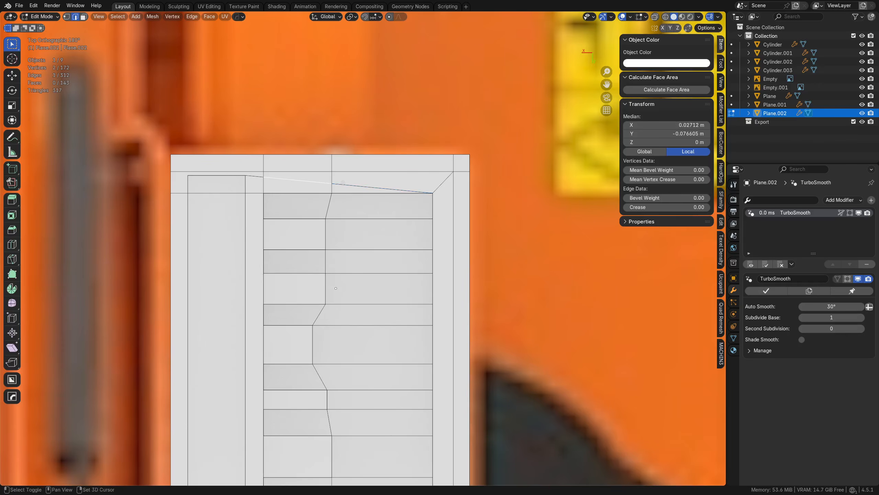
key(ctrl+x)
shift+middle_drag(351, 206, 338, 258)
click(278, 181)
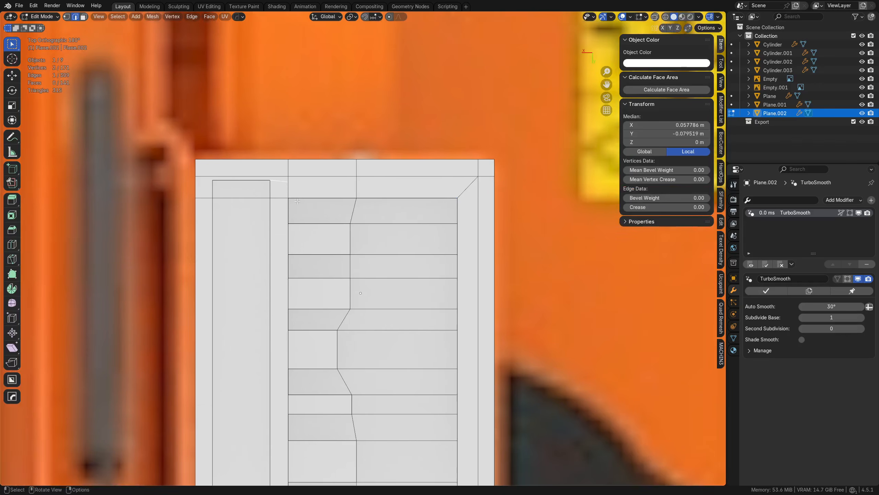
shift+middle_drag(304, 202, 360, 247)
scroll(362, 247, up, 4)
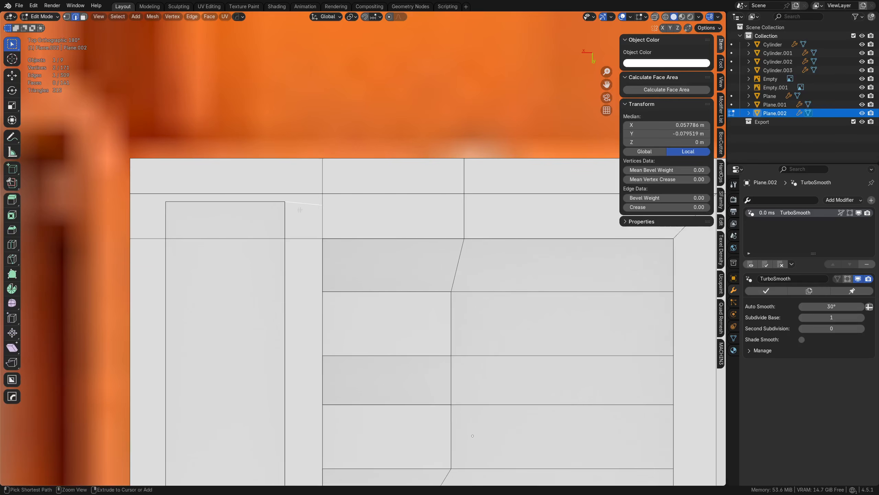
key(ctrl+x)
Knife an edge across the opening's floor between the base corner of the chamfered tab and the facing base corner of the neighbouring tab
key(Tab)
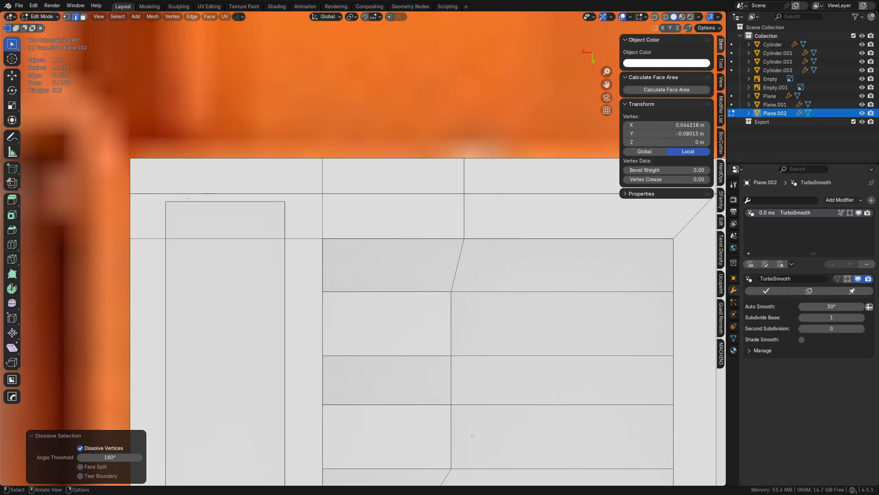
scroll(363, 247, down, 4)
shift+middle_drag(365, 247, 250, 51)
shift+middle_drag(485, 299, 478, 137)
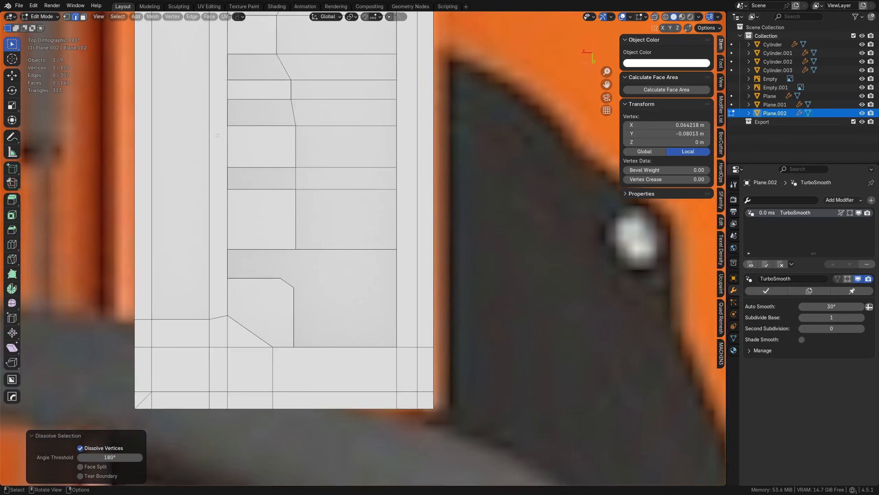
middle_drag(319, 283, 293, 256)
scroll(283, 256, up, 5)
key(1)
click(293, 256)
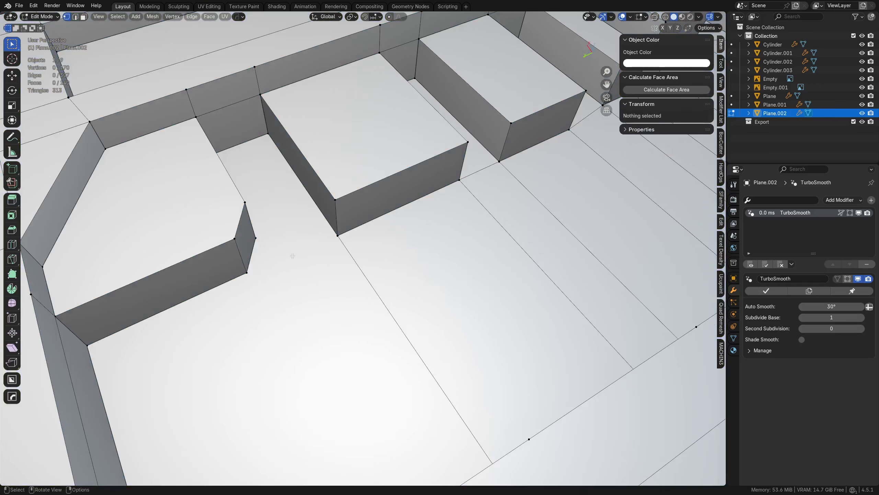
key(k)
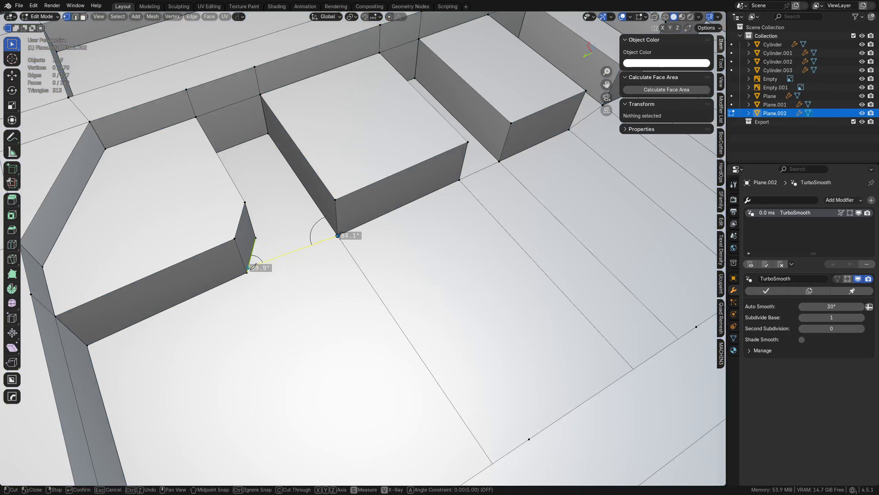
click(247, 273)
key(Return)
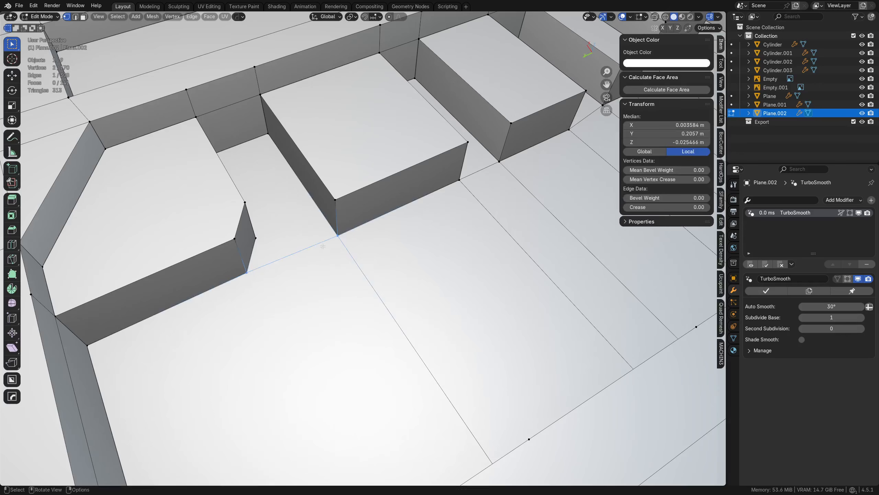
Knife an edge across the chamfered tab's top face from the chamfer's inner corner to the corner of the opening's angled wall
middle_drag(247, 272, 291, 251)
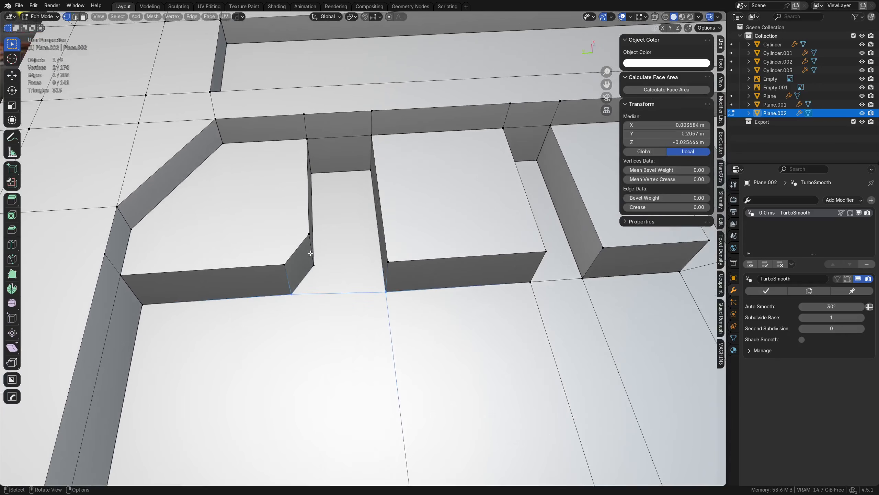
key(k)
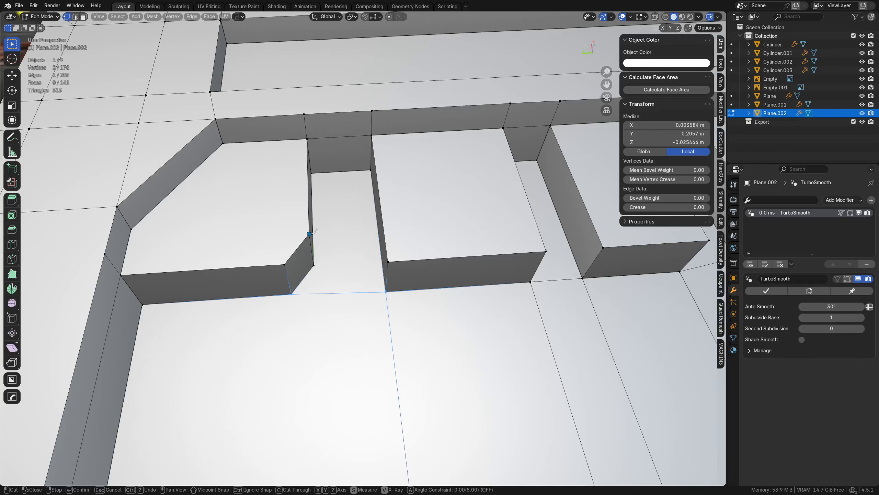
click(149, 235)
key(Return)
middle_drag(385, 279, 464, 311)
scroll(392, 287, down, 2)
scroll(394, 284, down, 4)
scroll(389, 328, up, 2)
key(alt+a)
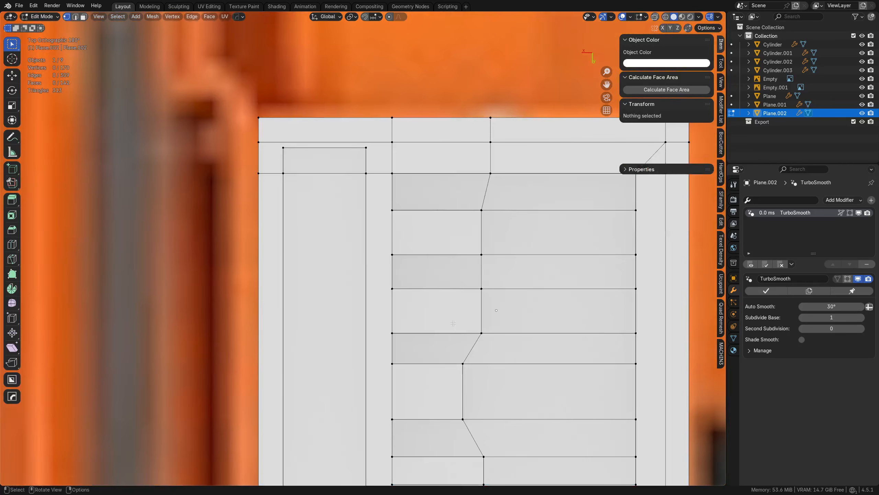
Knife five straight cuts from the uppermost tab corners across the long recess to the panel's adjacent side edge
scroll(454, 317, down, 2)
key(k)
click(383, 221)
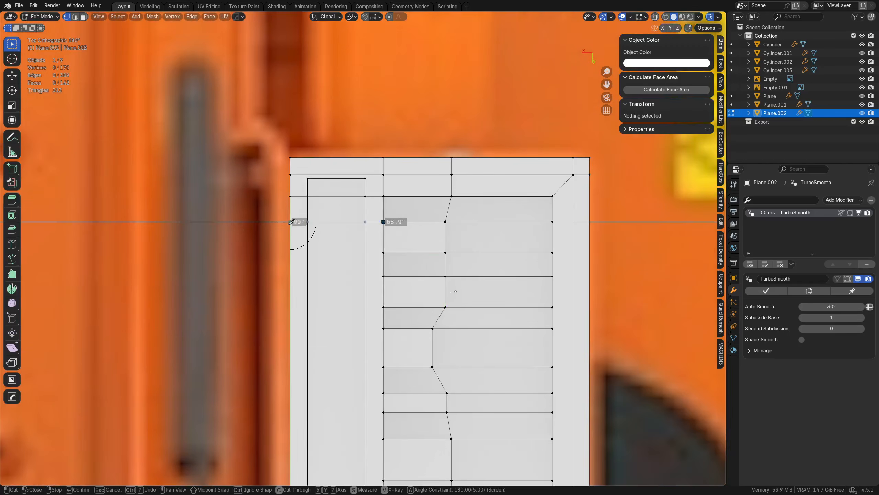
click(383, 252)
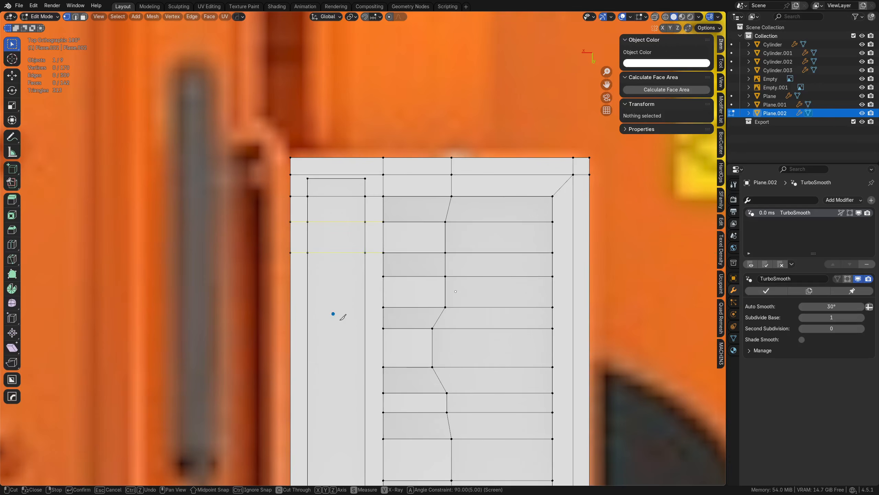
shift+middle_drag(393, 276, 406, 203)
click(395, 203)
click(250, 203)
right_click(249, 202)
shift+middle_drag(398, 283, 379, 228)
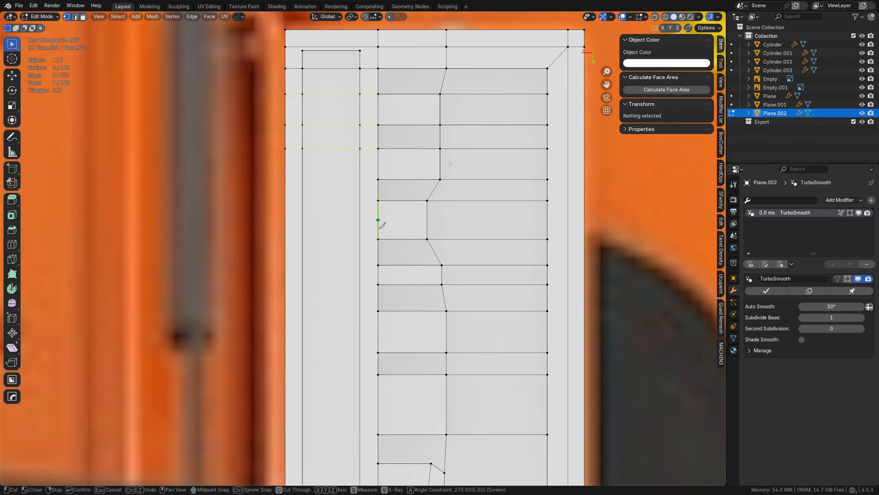
click(379, 178)
click(221, 178)
right_click(220, 178)
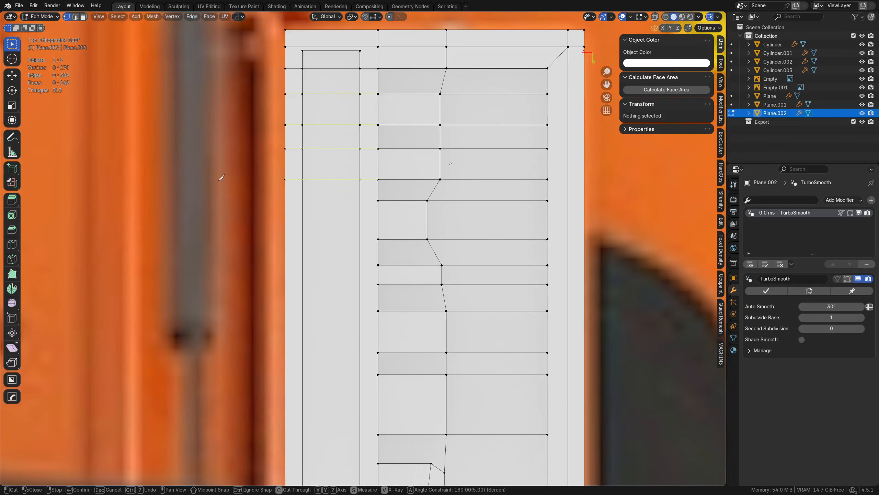
click(378, 200)
click(207, 202)
right_click(208, 202)
Extend the next four tab edges below with straight knife cuts across the long recess to the panel's side edge
shift+middle_drag(413, 293, 392, 240)
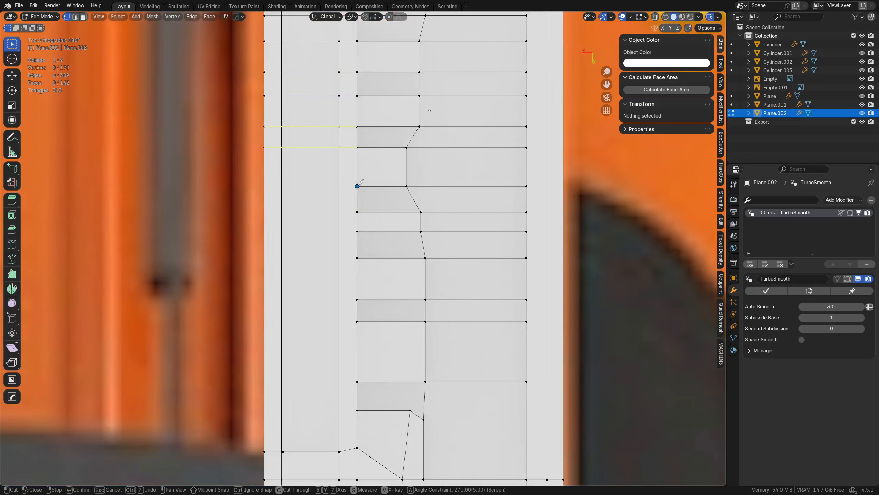
click(357, 186)
click(263, 187)
right_click(263, 186)
click(357, 212)
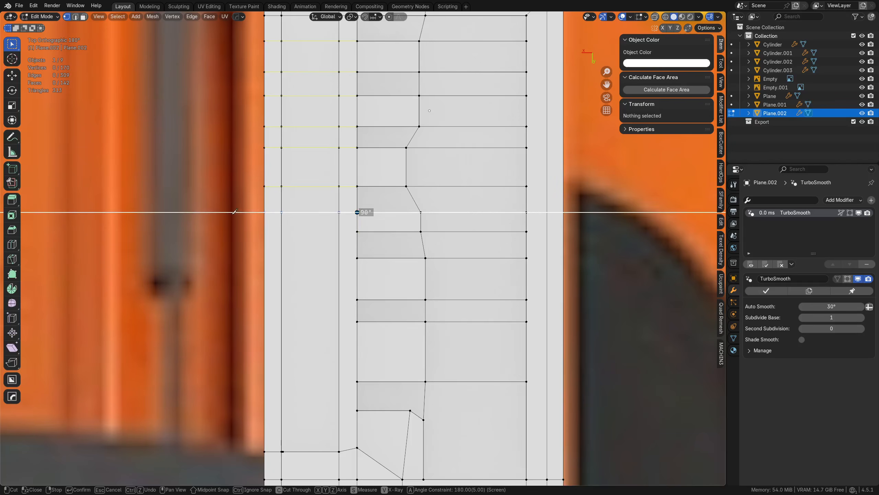
click(263, 212)
right_click(263, 212)
click(357, 231)
click(263, 231)
right_click(264, 232)
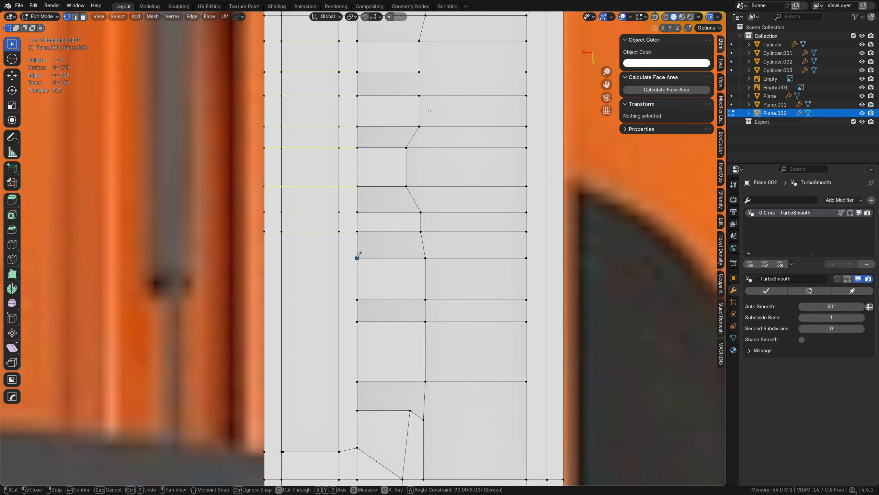
click(358, 258)
click(264, 258)
right_click(264, 257)
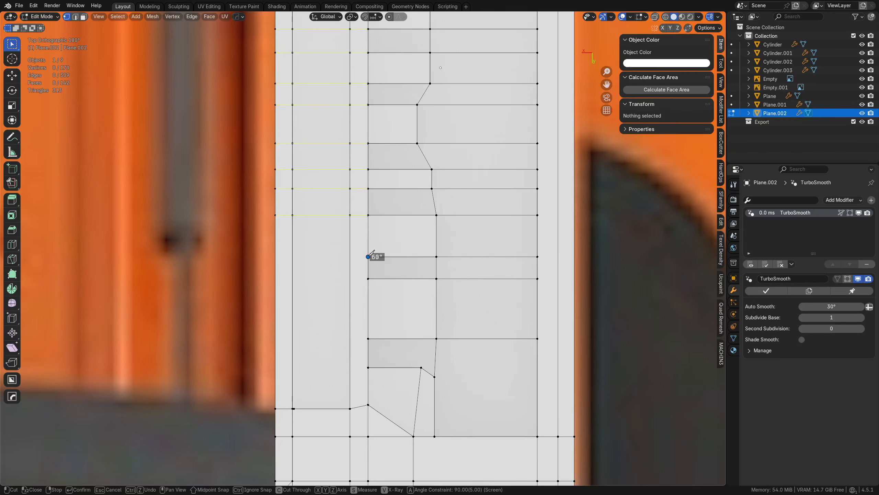
Knife four straight cuts from the lowest tab corners, ending at the chamfered tab, across the long recess to the side edge
click(262, 257)
right_click(262, 257)
click(369, 279)
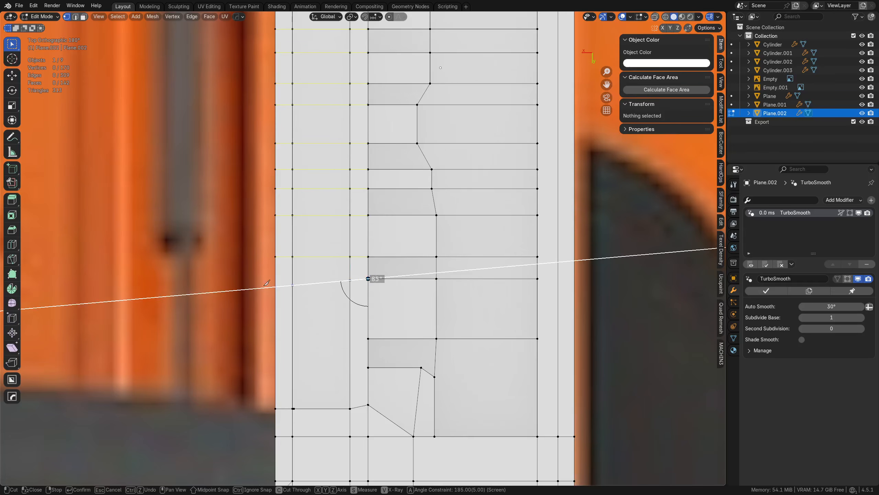
click(246, 280)
right_click(247, 280)
click(369, 339)
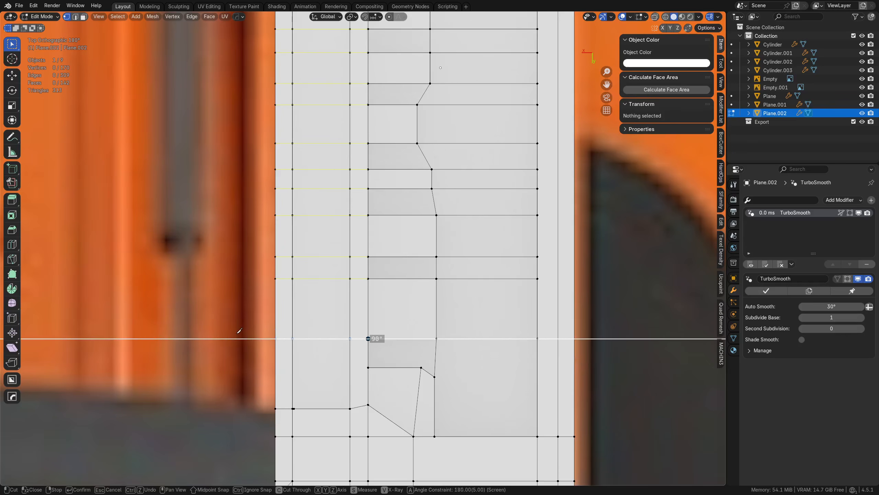
click(242, 338)
right_click(241, 338)
shift+middle_drag(416, 359, 415, 300)
click(368, 307)
click(25, 307)
right_click(24, 307)
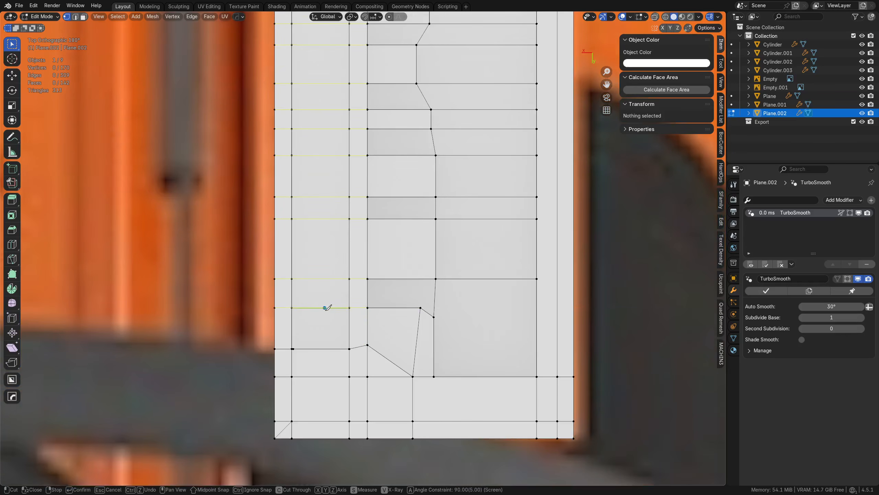
Knife straight cuts from the chamfered tab's outer base corner to the panel's lower edge and from the chamfer's outer corner to the far side edge
shift+middle_drag(435, 369, 385, 277)
click(374, 281)
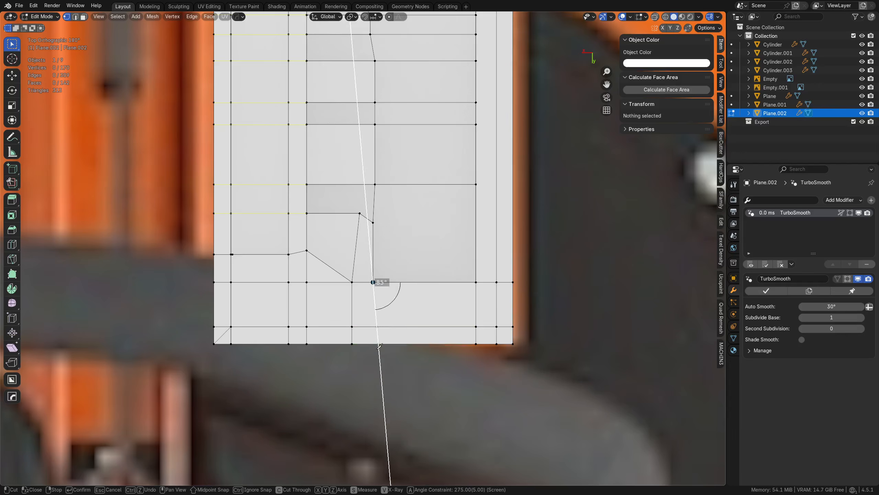
click(374, 366)
right_click(373, 366)
shift+middle_drag(376, 222, 327, 260)
click(327, 261)
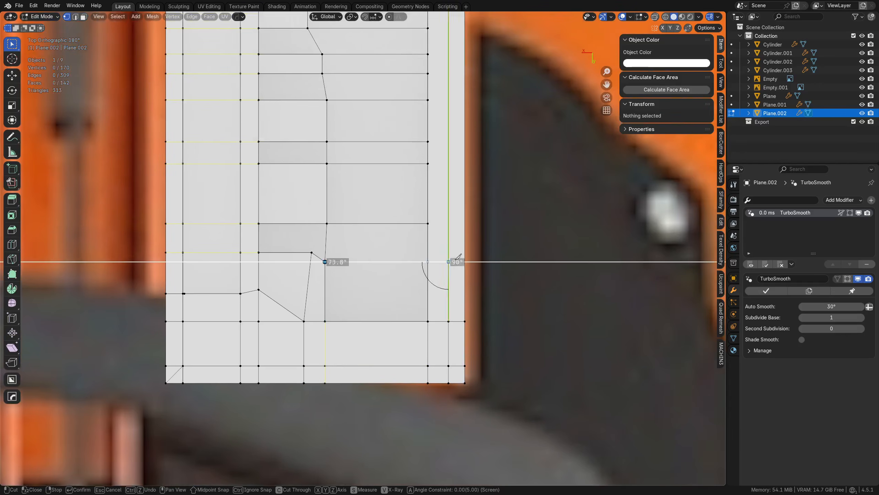
click(542, 263)
right_click(541, 263)
shift+middle_drag(382, 212, 381, 288)
scroll(380, 207, down, 2)
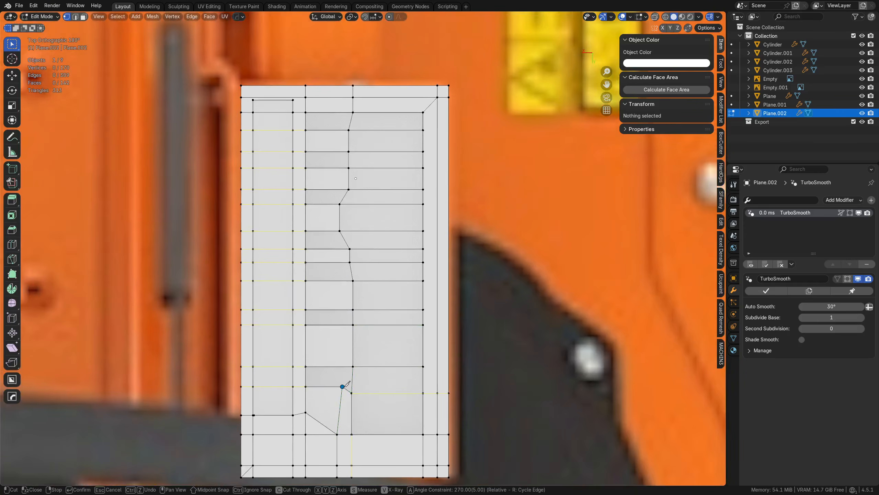
Knife a line from the chamfer's inner corner up through all the tabs to beyond the panel's upper edge and apply all the cuts
click(342, 386)
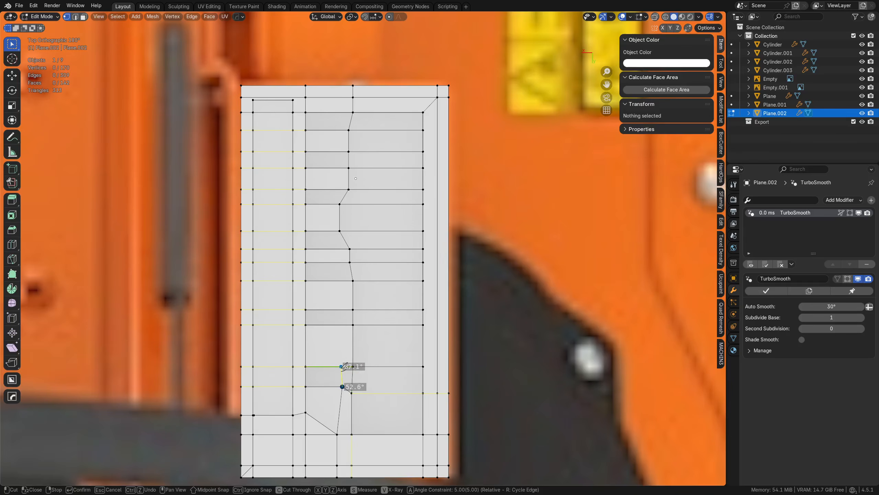
click(341, 367)
click(320, 325)
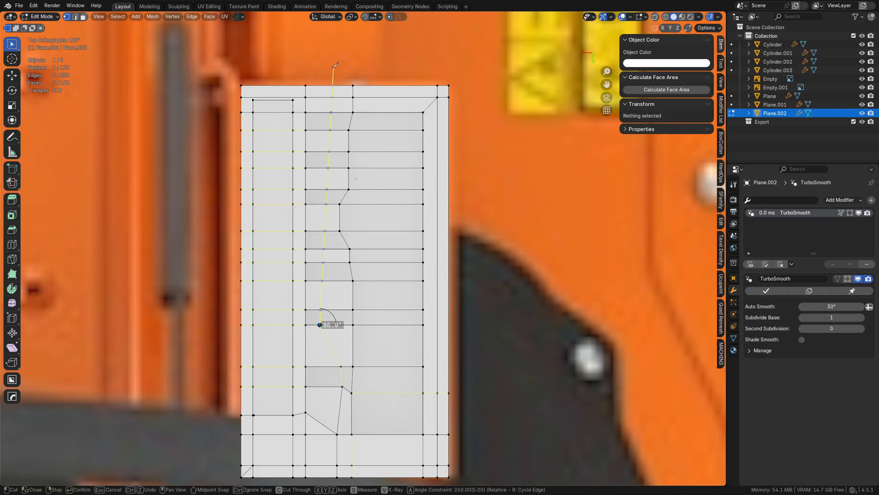
click(322, 62)
key(Return)
Select all floor faces of the long recess by picking one face and selecting similar Coplanar faces with threshold 0
middle_drag(459, 287, 293, 202)
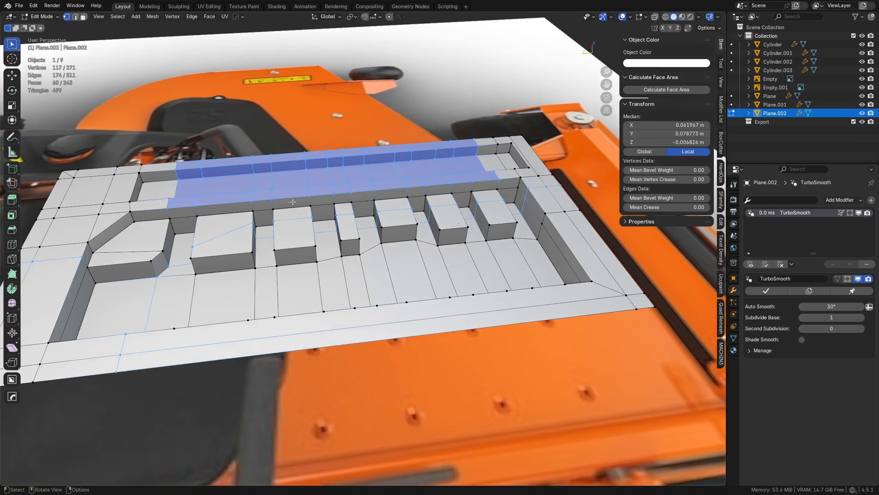
scroll(194, 245, up, 1)
key(alt+a)
scroll(194, 245, up, 3)
shift+middle_drag(195, 245, 327, 294)
scroll(329, 284, up, 2)
key(3)
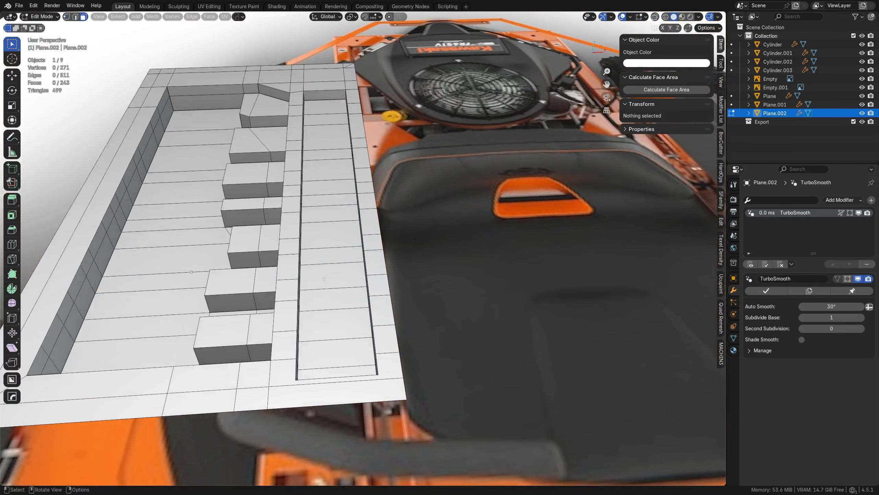
click(333, 277)
click(334, 292)
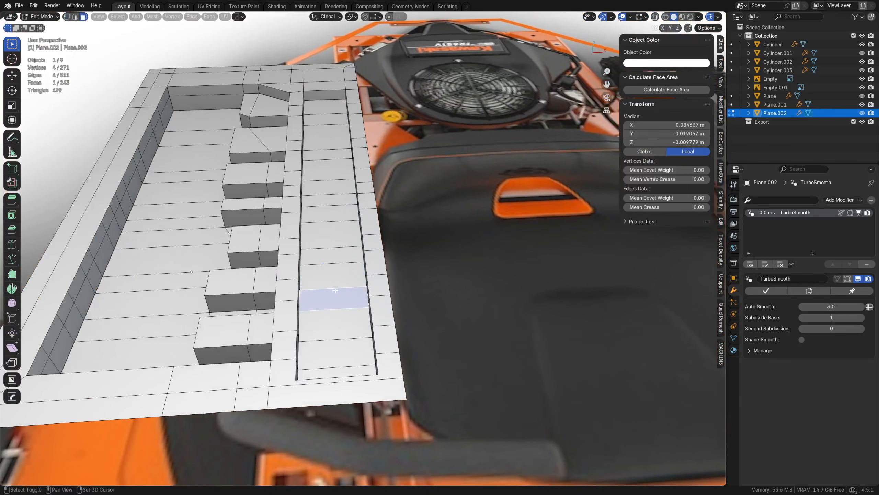
key(shift+g)
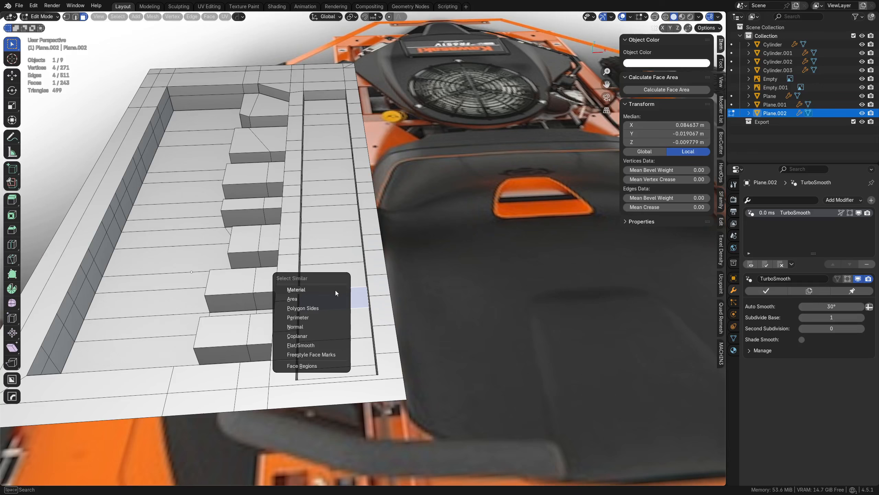
click(319, 334)
drag(119, 475, 95, 475)
Raise the long recess's floor along Z to about -0.0037 m and view the smoothed panel in Object Mode
key(g)
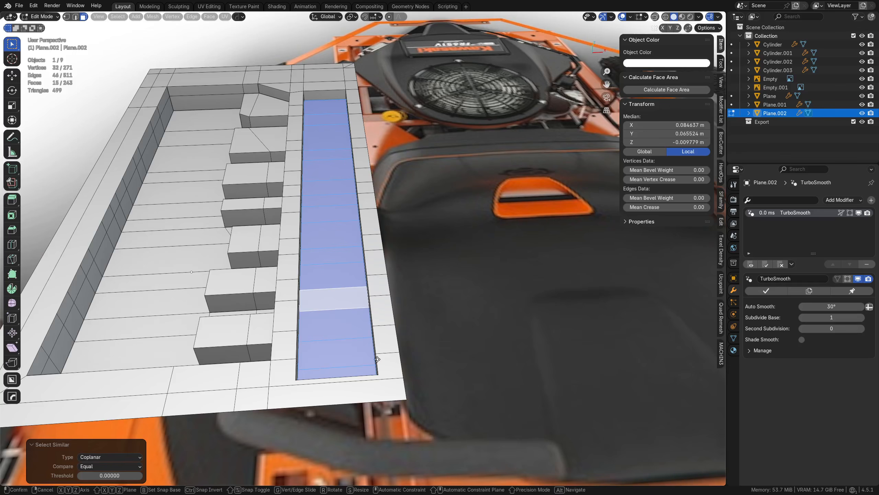
key(z)
click(390, 294)
key(Tab)
click(404, 266)
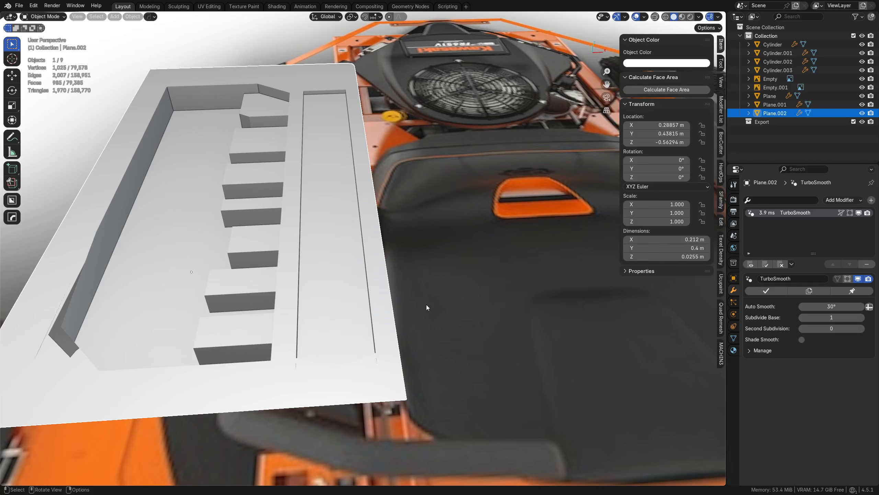
middle_drag(307, 300, 348, 263)
In a top view in Edit Mode, knife a straight lengthwise cut across the whole panel, just inside the lever opening's outer long wall
key(Tab)
click(334, 247)
key(shift+KP_7)
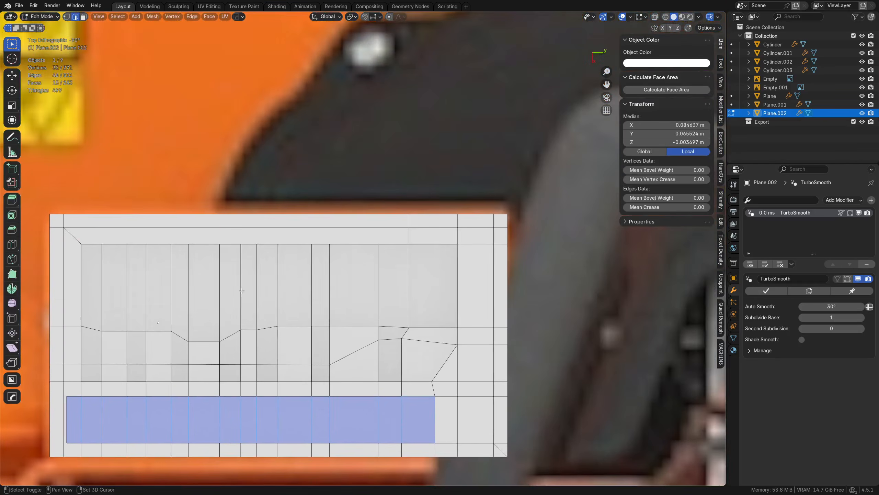
shift+middle_drag(241, 290, 301, 298)
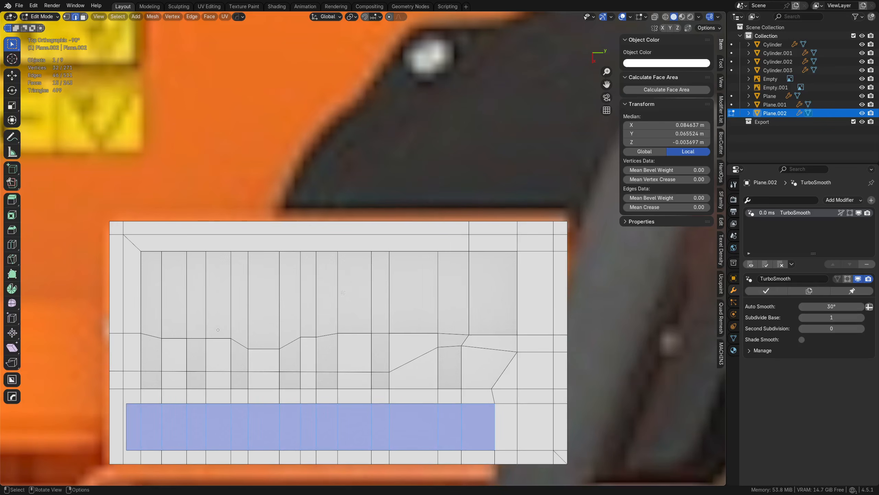
key(k)
click(110, 265)
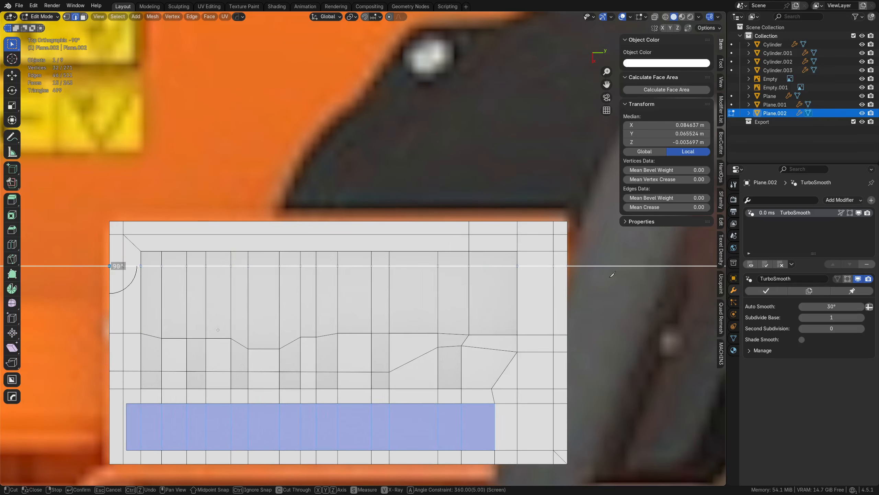
click(567, 266)
key(Return)
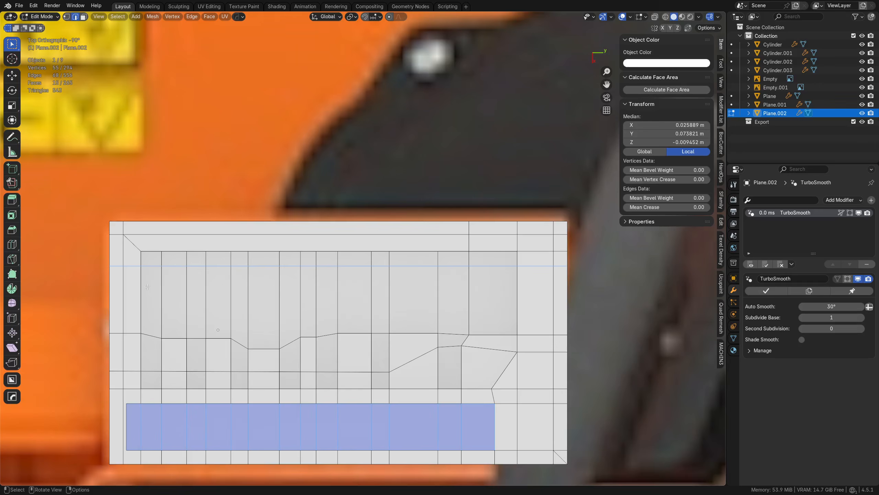
Knife twelve straight cuts from the floor-line vertices along the lever opening's outer long wall to beyond the panel's outer edge and apply them
key(k)
click(161, 250)
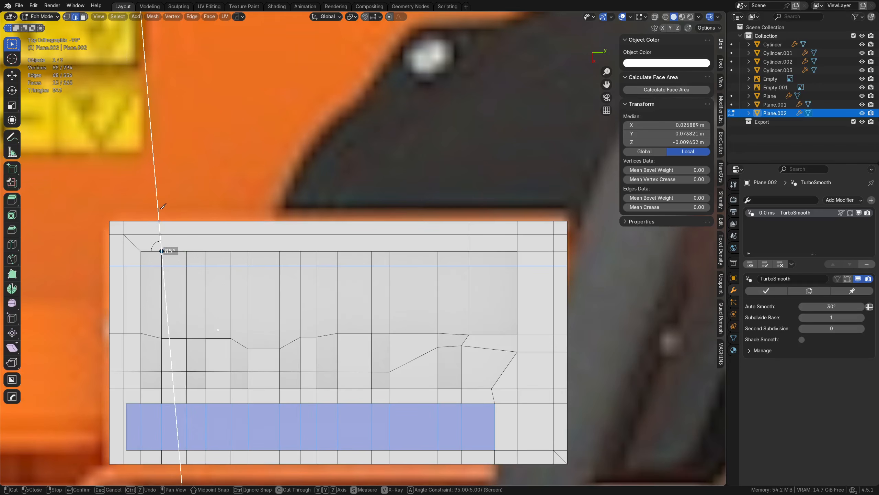
click(187, 251)
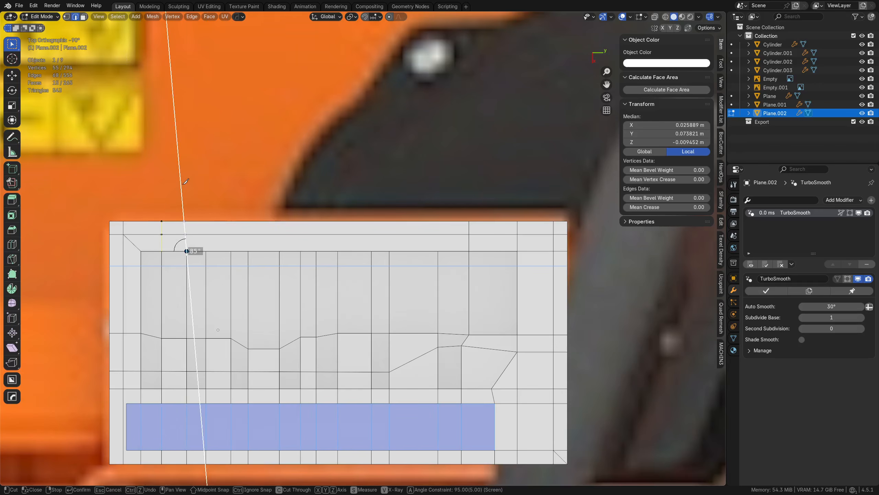
click(188, 183)
right_click(188, 184)
click(206, 251)
click(206, 200)
right_click(206, 199)
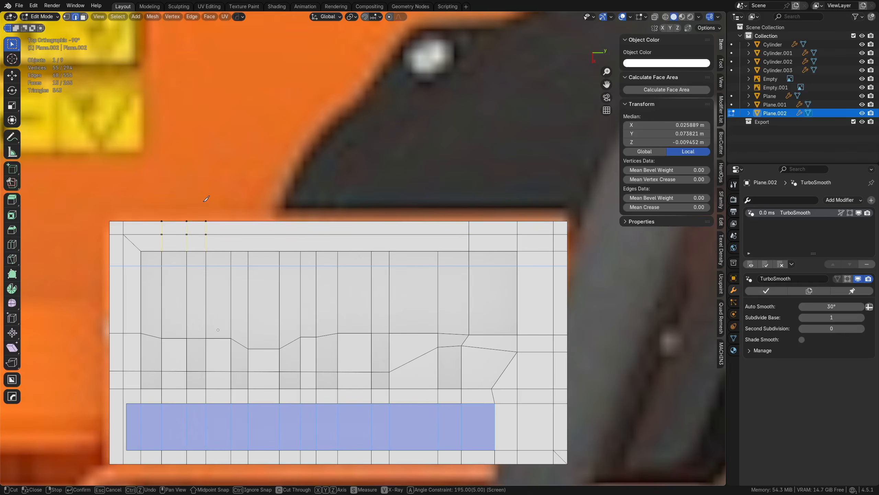
click(231, 251)
click(231, 208)
right_click(244, 226)
click(248, 250)
click(251, 209)
right_click(252, 208)
click(279, 251)
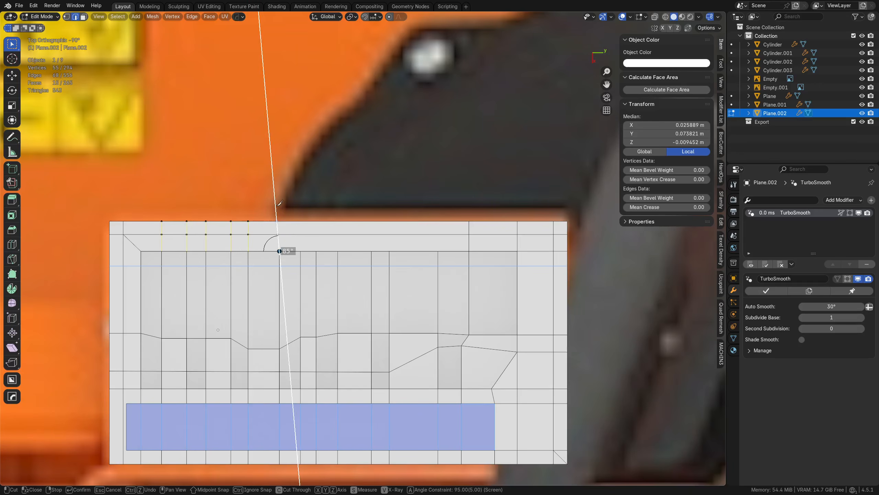
click(281, 201)
right_click(294, 247)
click(300, 251)
click(302, 212)
right_click(303, 208)
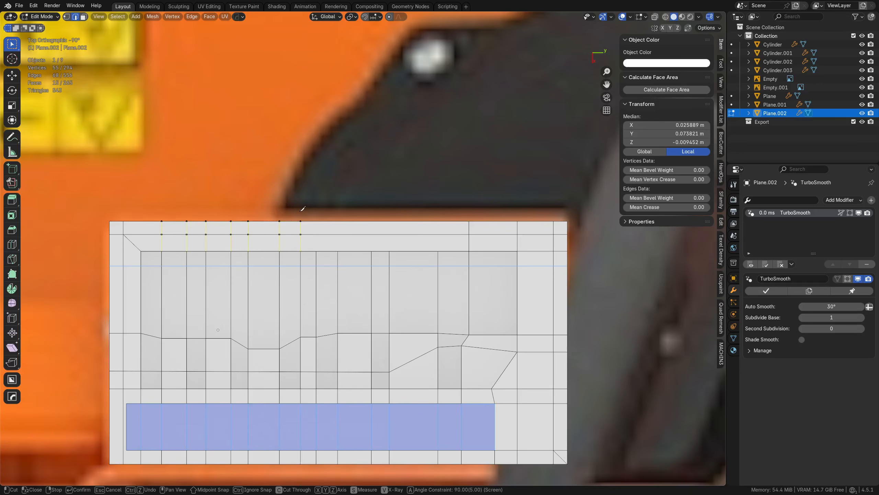
click(316, 250)
click(319, 211)
right_click(320, 212)
click(338, 251)
click(341, 206)
right_click(341, 205)
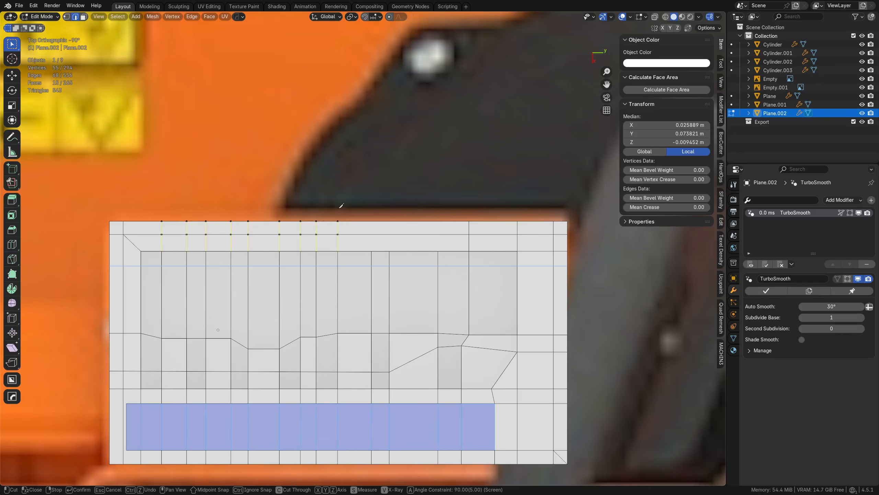
click(372, 251)
click(373, 209)
right_click(373, 209)
click(390, 250)
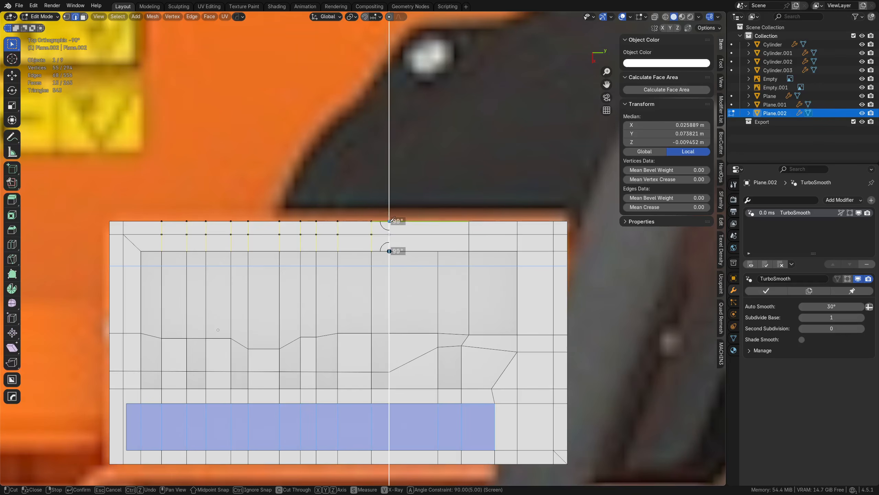
click(391, 211)
right_click(391, 210)
click(438, 250)
click(442, 207)
right_click(442, 207)
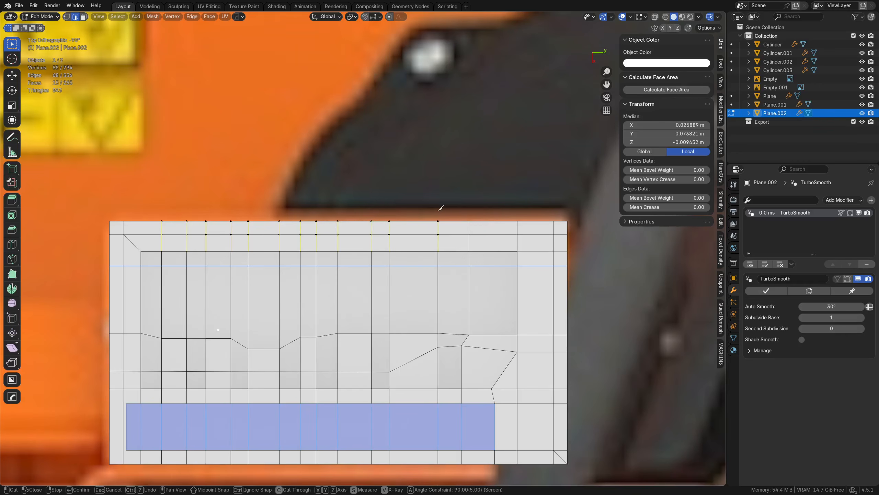
key(Return)
Inspect the smoothed panel in Object Mode with its wireframe displayed
middle_drag(447, 249, 395, 295)
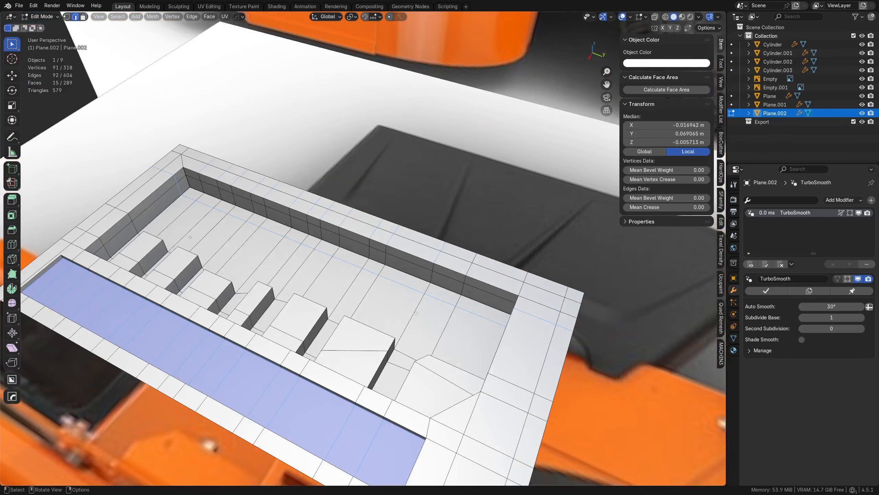
key(Tab)
scroll(420, 267, down, 2)
scroll(409, 293, up, 2)
middle_drag(450, 287, 457, 280)
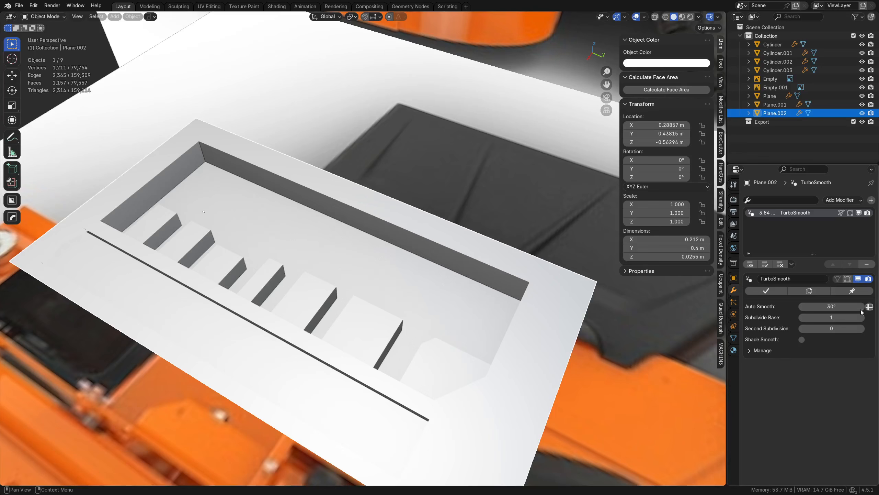
key(F4)
middle_drag(414, 312, 277, 339)
Add two lengthwise loop cuts across the lever opening's floor and return to Object Mode
key(ctrl+Tab)
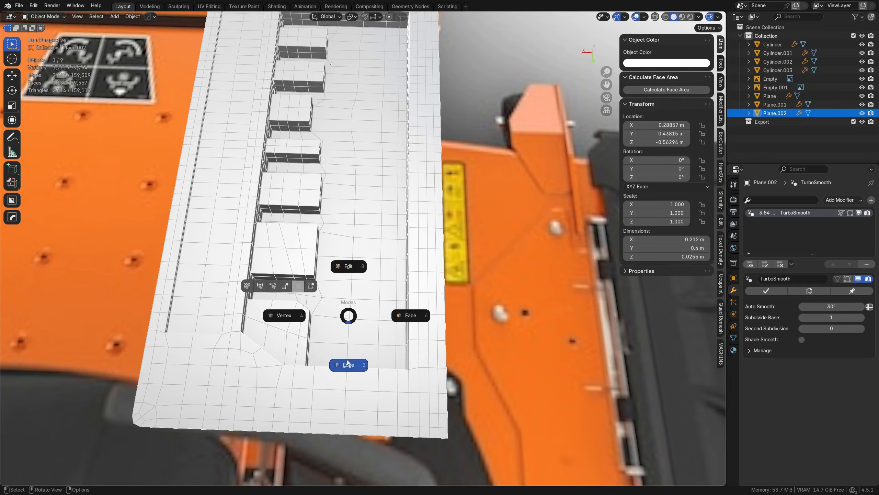
key(ctrl+r)
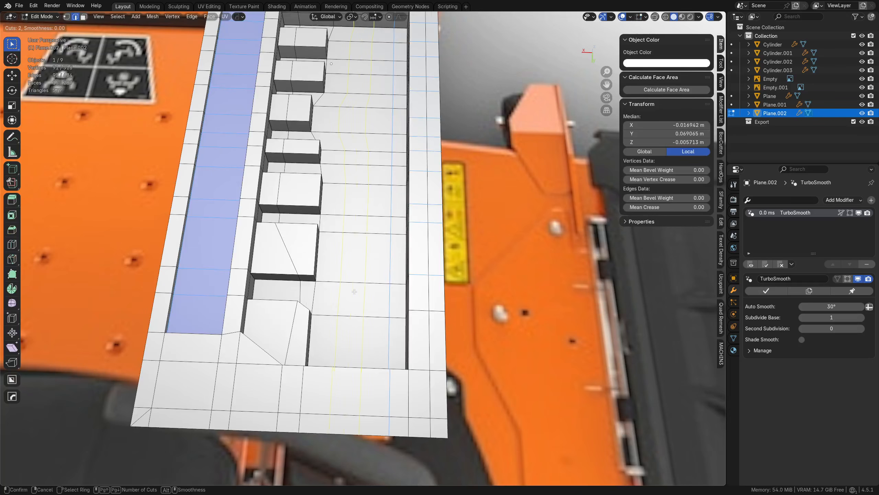
click(355, 292)
key(Tab)
key(alt+a)
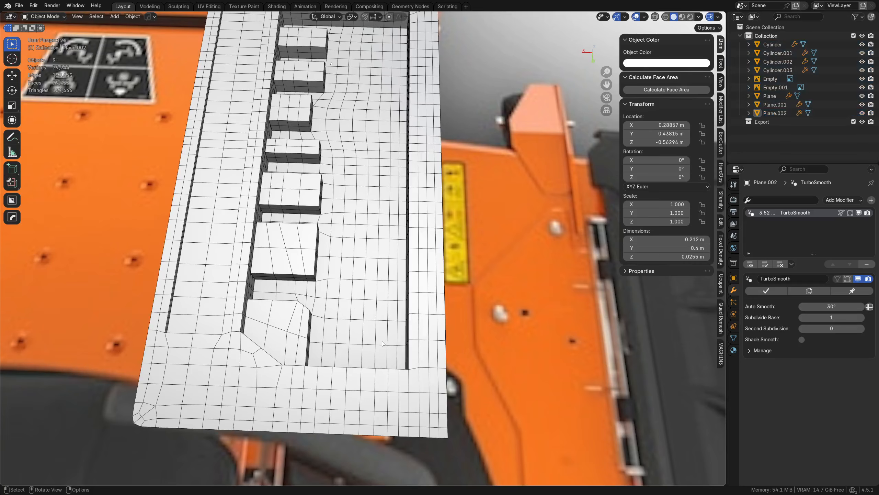
Set the panel's TurboSmooth to Subdivide Base 2 and Second Subdivision 1, and enable Shade Smooth
middle_drag(383, 342, 382, 324)
click(327, 333)
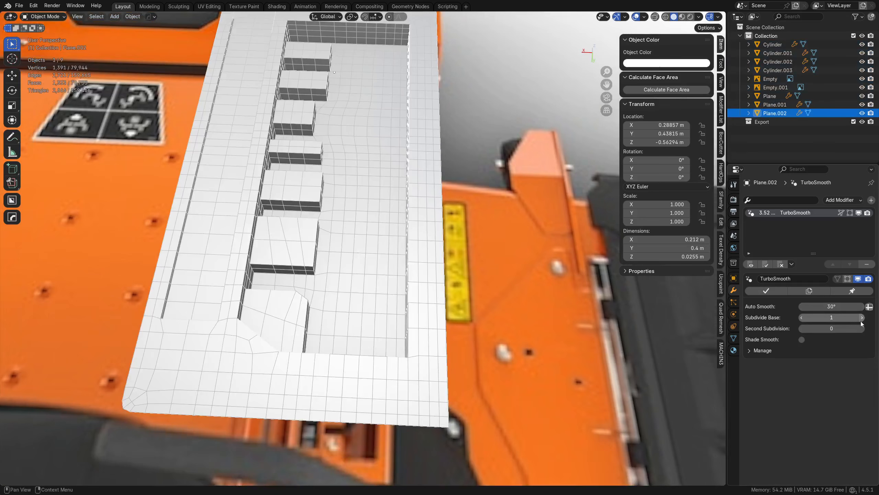
click(862, 318)
click(861, 329)
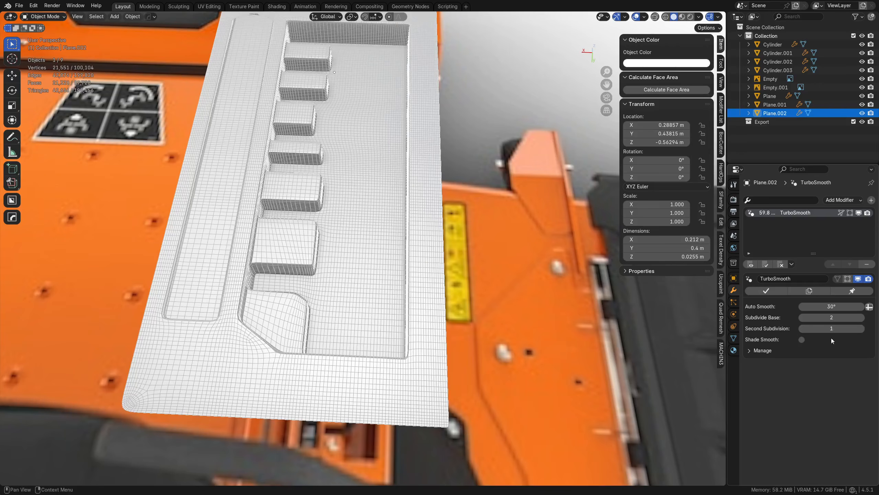
click(802, 340)
middle_drag(450, 346, 445, 331)
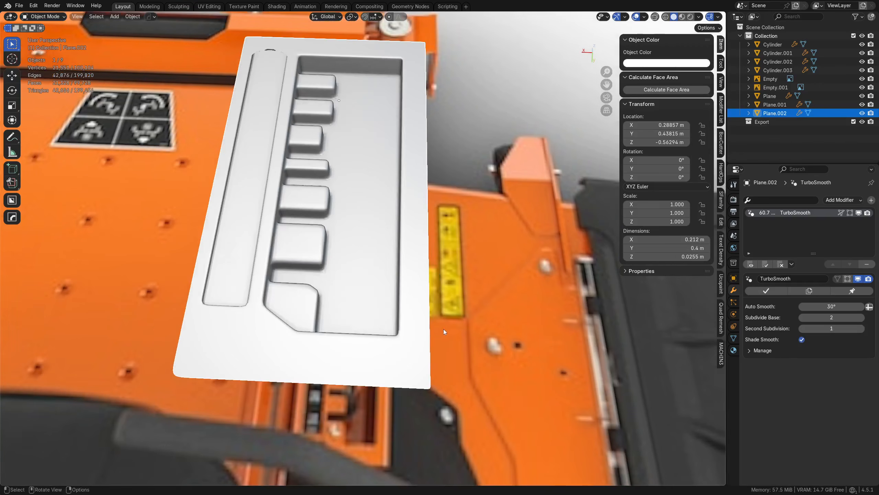
Examine the smoothed long recess's end and the nearby lever tabs up close
alt+middle_click(310, 124)
middle_drag(310, 125, 238, 136)
alt+middle_click(431, 185)
middle_drag(431, 185, 405, 194)
scroll(325, 222, up, 5)
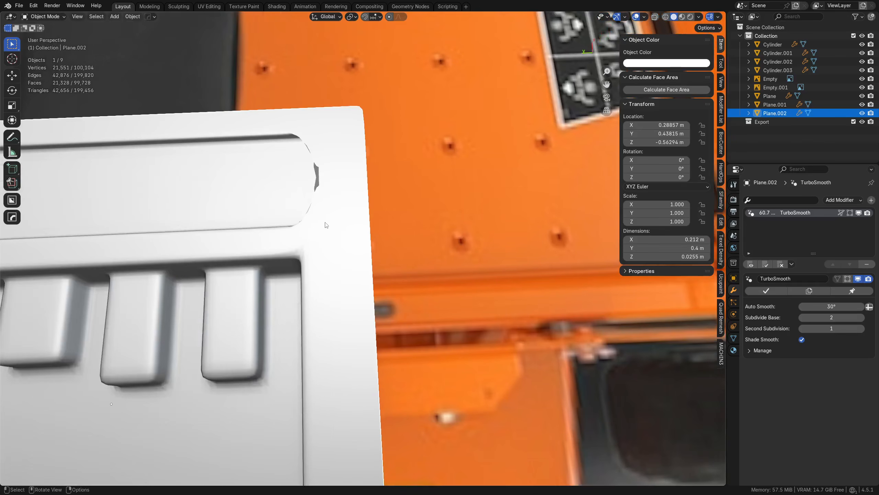
shift+middle_drag(287, 225, 416, 205)
scroll(401, 236, down, 2)
middle_drag(394, 252, 368, 232)
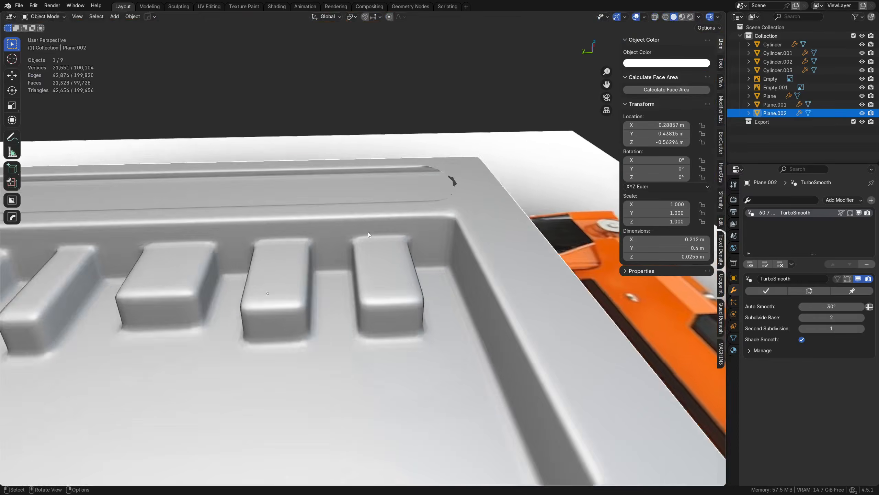
scroll(350, 239, up, 2)
Compare TurboSmooth levels on the panel and settle on Subdivide Base 2 and Second Subdivision 2
drag(843, 329, 851, 330)
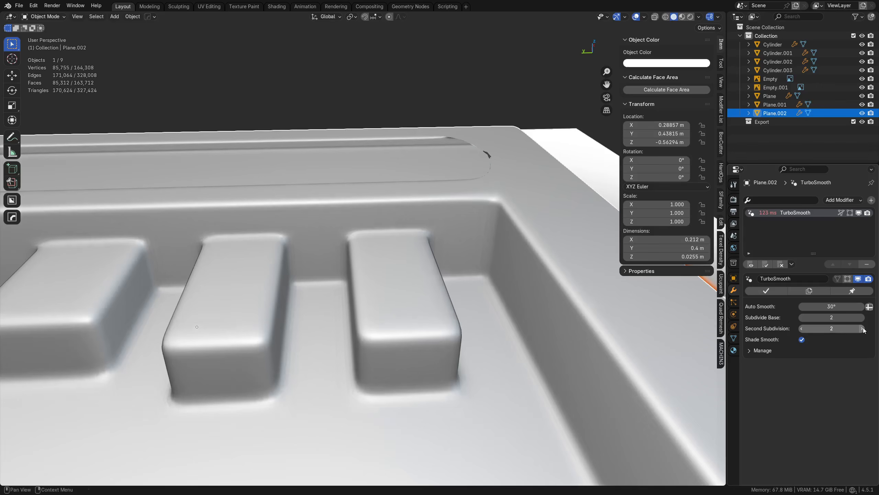
click(803, 329)
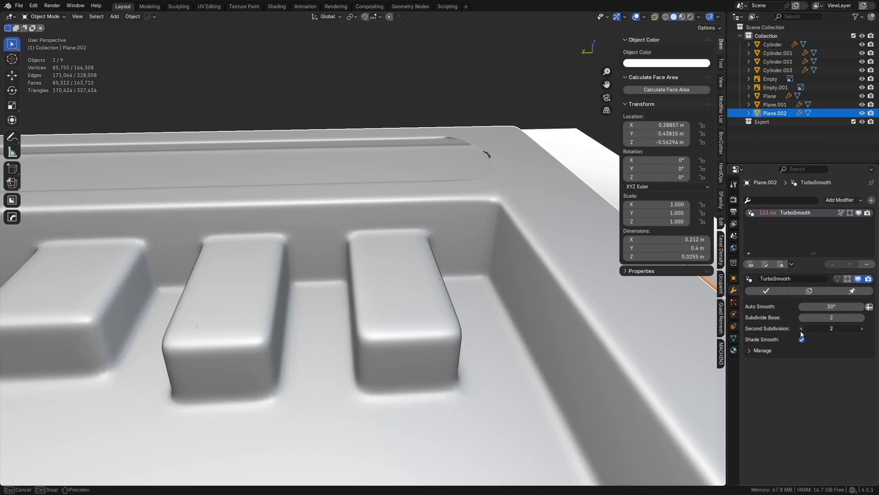
click(864, 320)
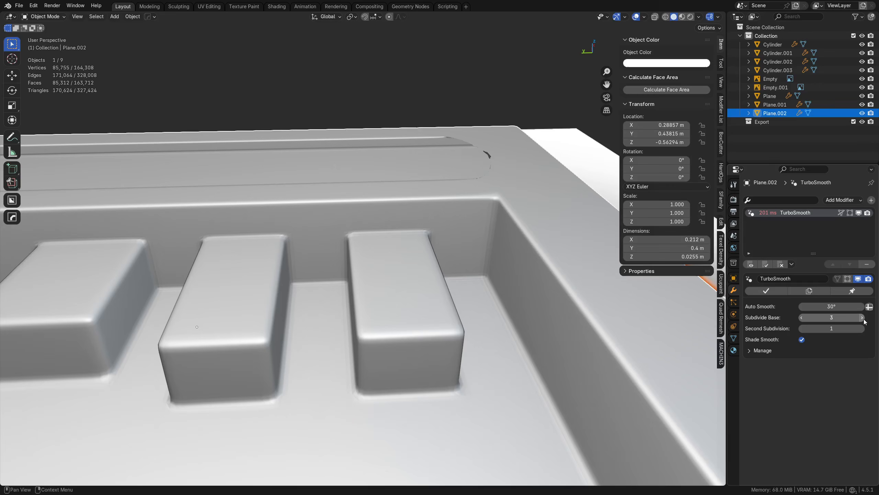
drag(847, 331, 854, 331)
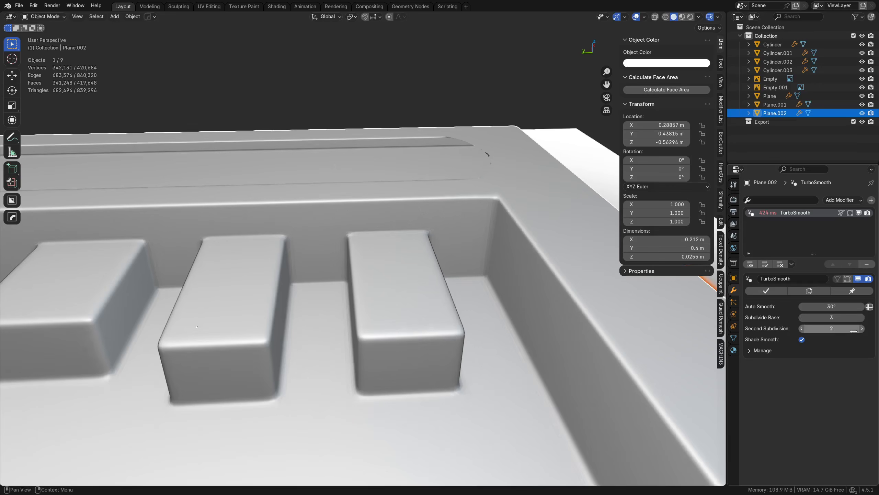
click(802, 319)
click(803, 318)
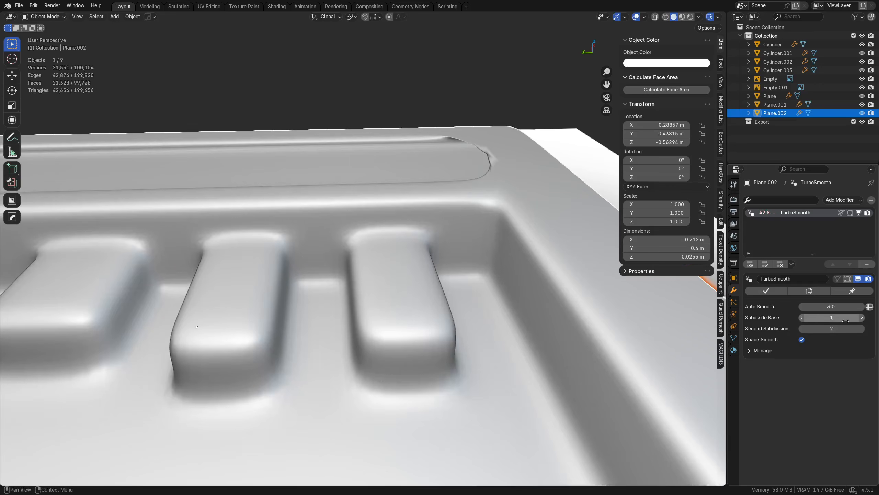
click(862, 318)
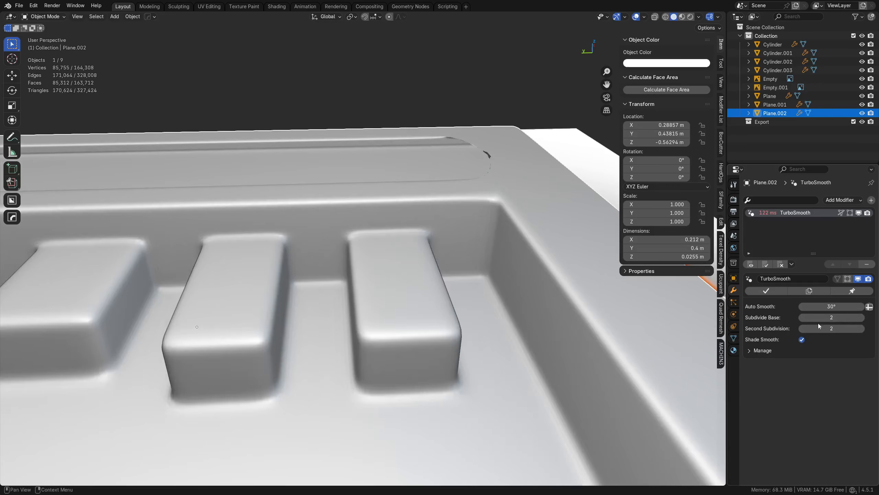
click(802, 318)
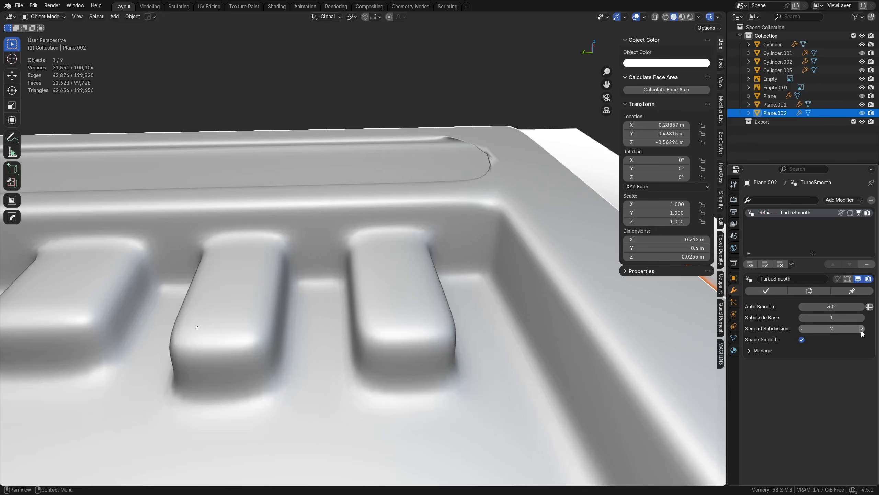
click(862, 317)
Add two centred loop cuts through the gap between the two end tabs and view the smoothed result in Object Mode
scroll(361, 192, down, 3)
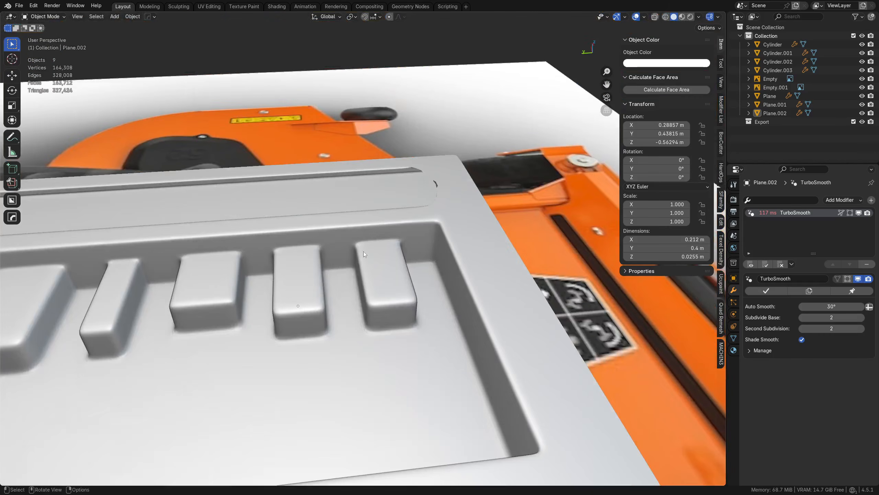
key(Tab)
click(332, 230)
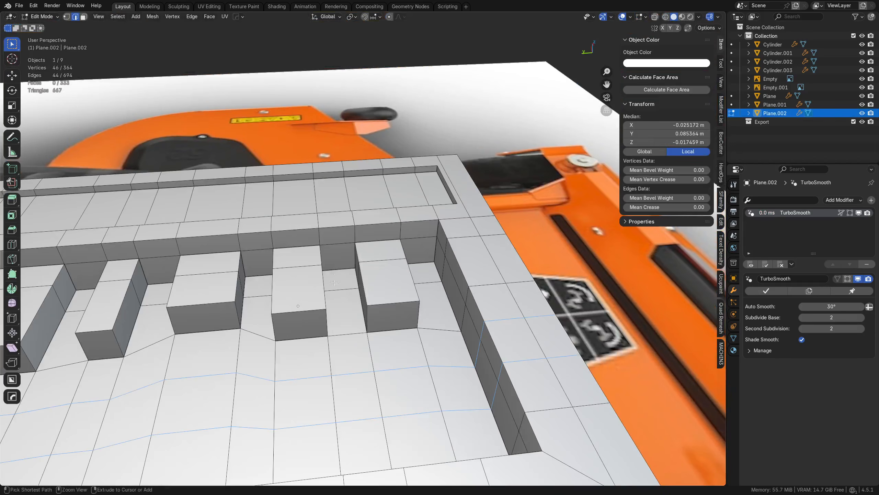
key(ctrl+r)
scroll(337, 257, up, 1)
click(338, 258)
right_click(338, 258)
key(Tab)
click(349, 241)
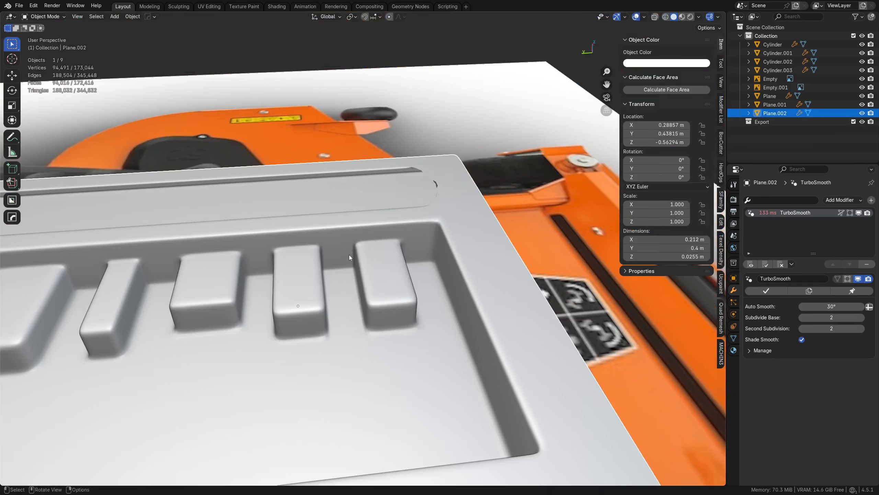
Add two centred loop cuts through the gap between the end tab and the opening's short end wall
scroll(348, 249, up, 2)
key(Tab)
click(395, 234)
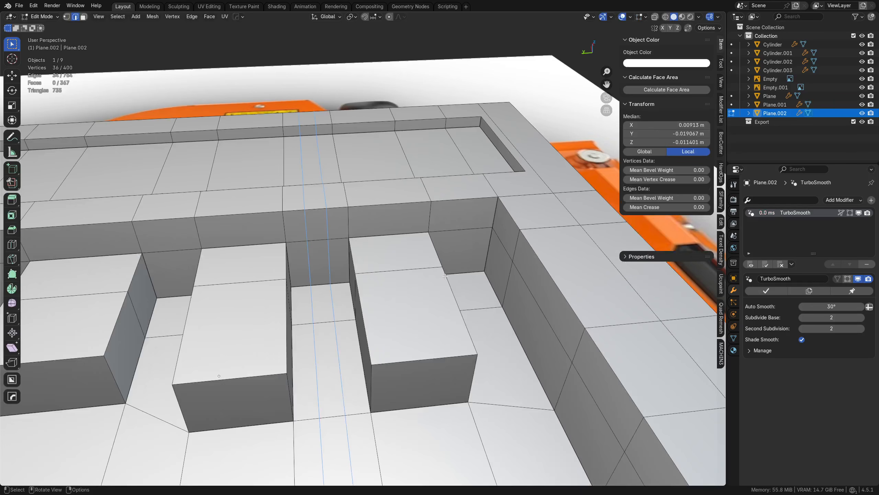
key(ctrl+r)
scroll(459, 244, up, 1)
click(460, 243)
right_click(460, 244)
Add two centred loop cuts through each of the next two gaps between tabs, up to the narrow tab
shift+middle_drag(231, 288, 424, 277)
key(ctrl+r)
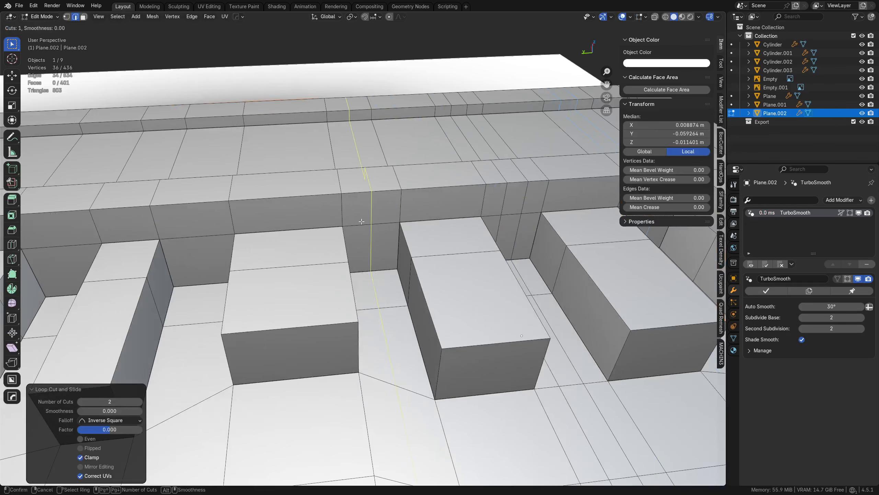
scroll(370, 223, up, 1)
click(371, 222)
right_click(371, 223)
shift+middle_drag(270, 244, 408, 225)
key(ctrl+r)
scroll(335, 231, up, 1)
click(335, 230)
right_click(335, 230)
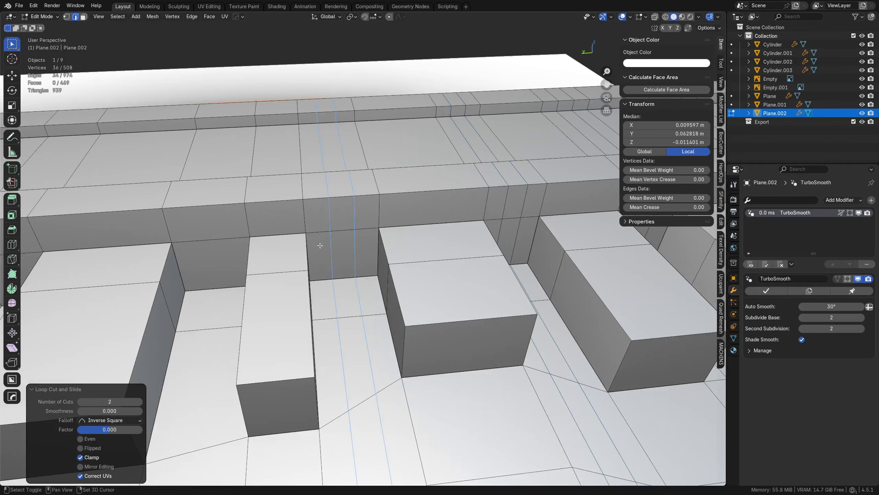
Add two centred loop cuts along the narrow tab and two through the gap on its far side
shift+middle_drag(319, 245, 372, 250)
key(ctrl+r)
scroll(322, 244, up, 1)
click(322, 244)
shift+middle_drag(294, 251, 346, 256)
key(ctrl+r)
scroll(307, 255, up, 1)
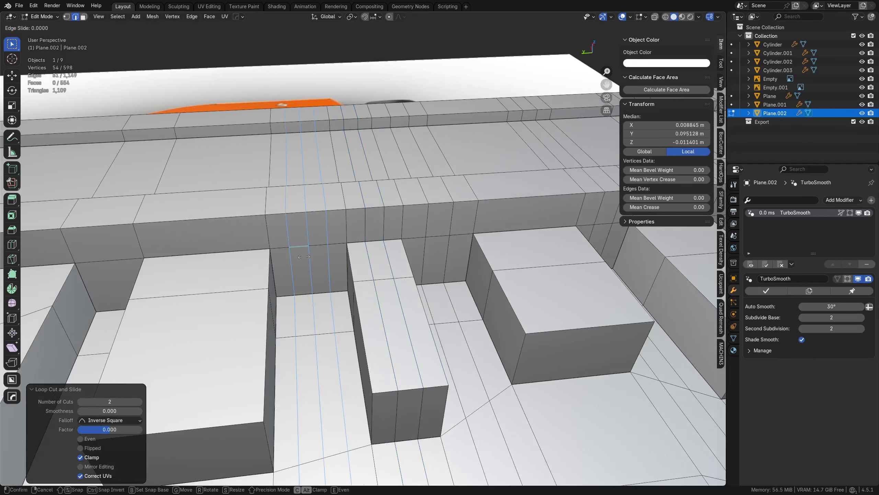
click(305, 257)
right_click(300, 259)
Add two centred loop cuts along the wide tab beyond the narrow one and two through the gap after it
shift+middle_drag(280, 259, 429, 257)
key(ctrl+r)
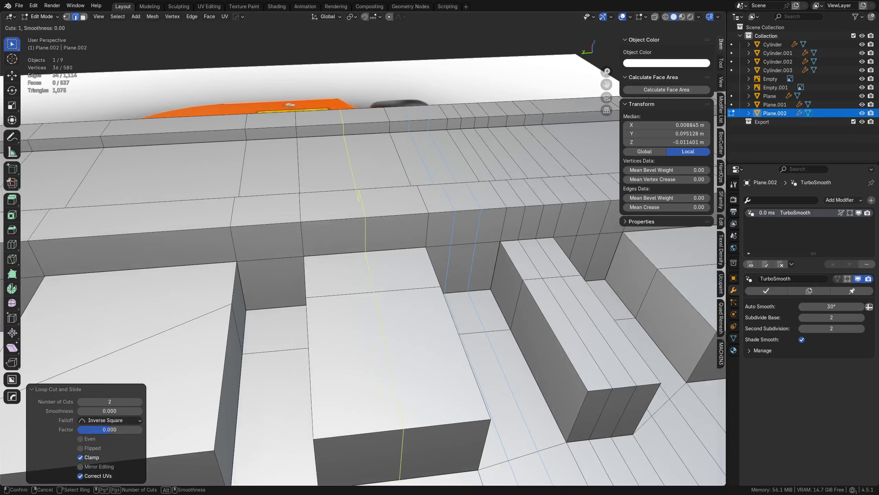
scroll(366, 256, up, 1)
click(363, 256)
right_click(362, 256)
key(ctrl+r)
scroll(275, 257, up, 1)
click(274, 258)
shift+middle_drag(273, 257, 464, 205)
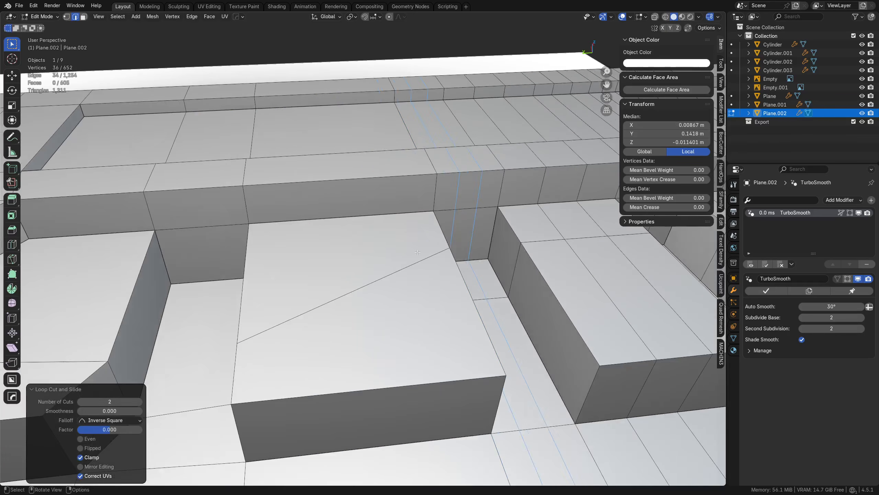
Review the newly cut tabs and the smoothed panel in Object Mode
scroll(346, 227, down, 3)
shift+middle_drag(327, 229, 320, 220)
key(ctrl+r)
right_click(319, 220)
scroll(362, 258, down, 3)
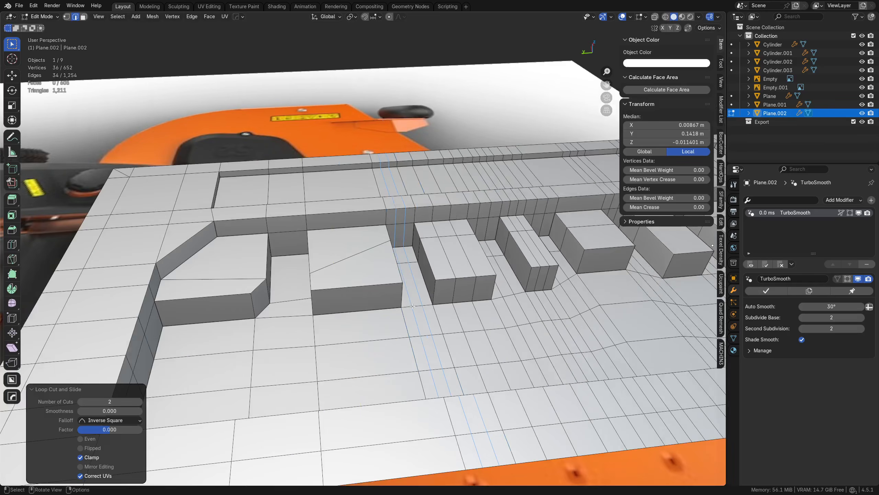
shift+middle_drag(362, 258, 313, 223)
scroll(355, 232, down, 1)
key(Tab)
click(376, 207)
mouse_move(349, 260)
middle_down()
mouse_move(380, 183)
mouse_move(364, 265)
middle_up()
In a top view in Edit Mode, add two centred loop cuts through the tab with the diagonal edge
key(Tab)
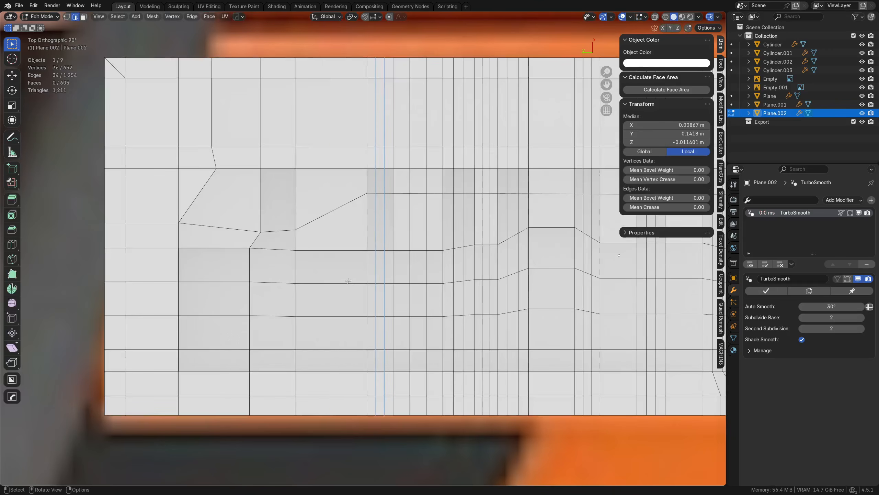
key(ctrl+r)
click(326, 251)
right_click(326, 251)
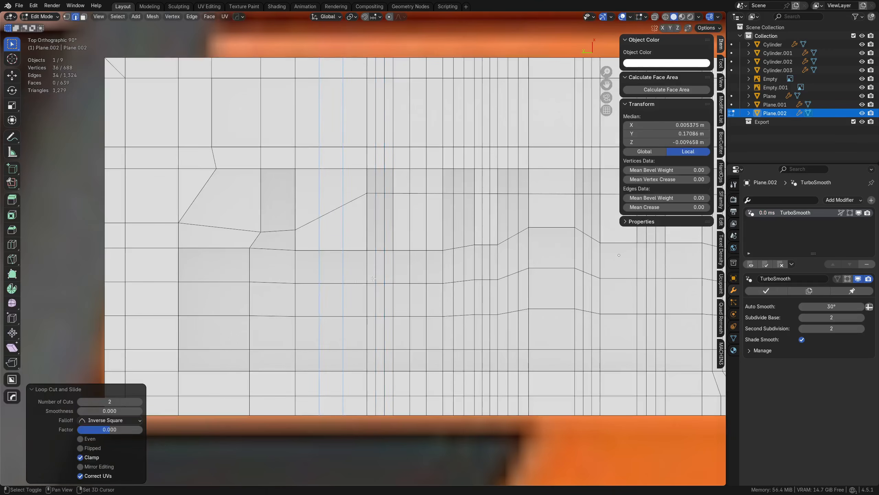
Add two evenly spaced loop cuts through the chamfered block and one centred lengthwise cut through the row along the blocks' upper ends
key(ctrl+r)
scroll(215, 248, up, 1)
click(215, 248)
right_click(215, 248)
shift+middle_drag(444, 270, 395, 270)
key(ctrl+r)
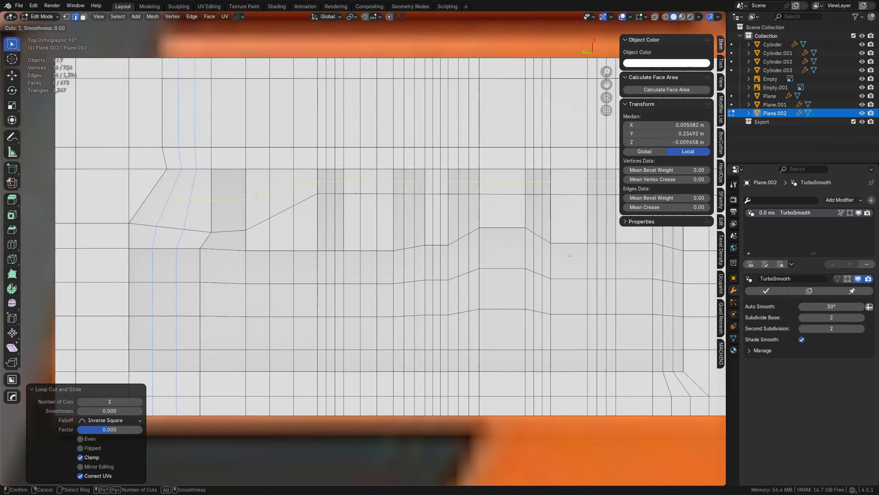
click(269, 189)
right_click(269, 190)
shift+middle_drag(531, 257, 285, 240)
Add three pairs of evenly spaced crosswise loop cuts through the wide, uncut sections around the remaining blocks
key(ctrl+r)
scroll(259, 239, up, 1)
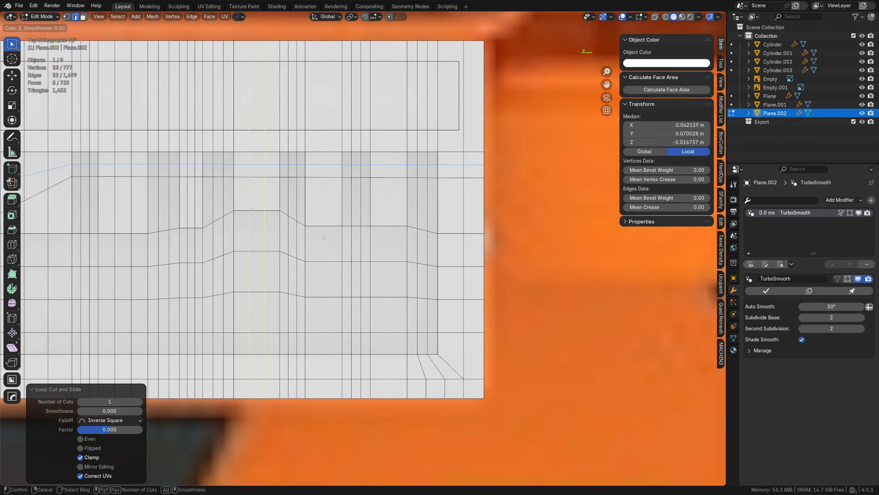
click(259, 239)
right_click(259, 239)
key(ctrl+r)
scroll(326, 233, up, 1)
click(325, 233)
right_click(325, 233)
key(ctrl+r)
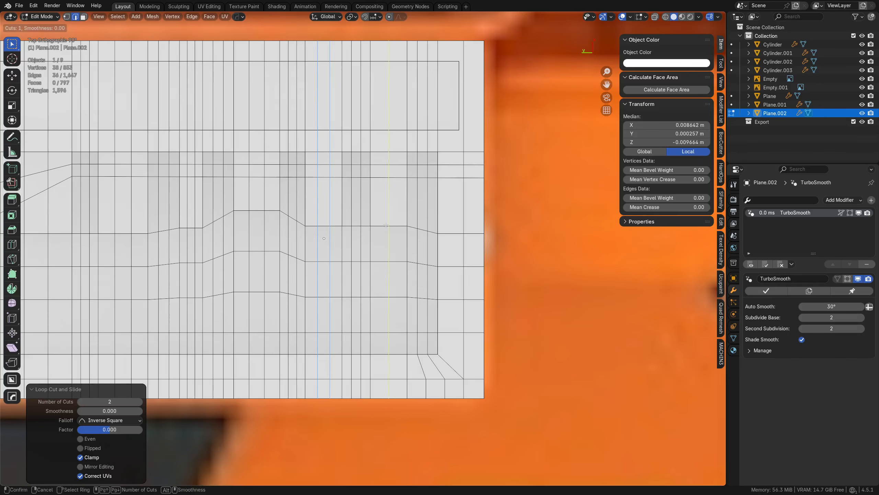
scroll(417, 212, up, 1)
click(416, 212)
right_click(416, 212)
Set the panel's TurboSmooth Subdivide Base to 1 after comparing its smoothing in Object Mode with 2
shift+middle_drag(277, 256, 357, 157)
key(Tab)
click(372, 255)
scroll(349, 254, up, 2)
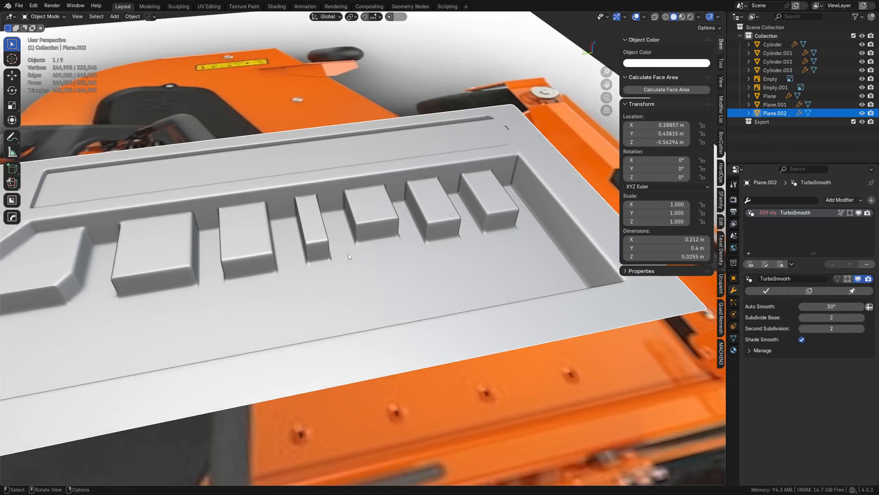
shift+middle_drag(348, 253, 466, 236)
click(803, 319)
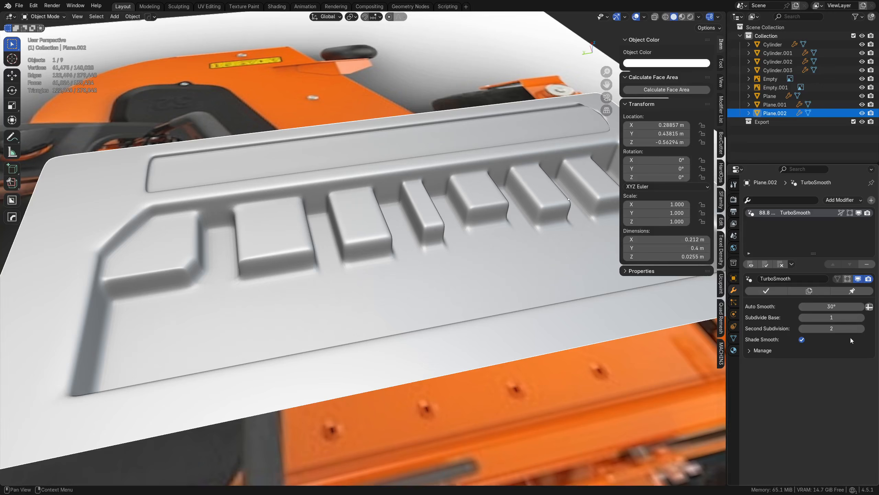
click(863, 318)
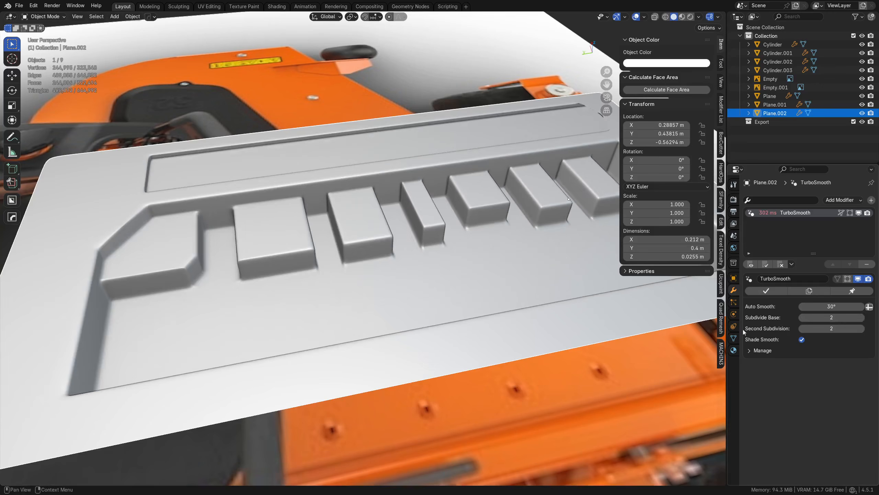
key(ctrl+z)
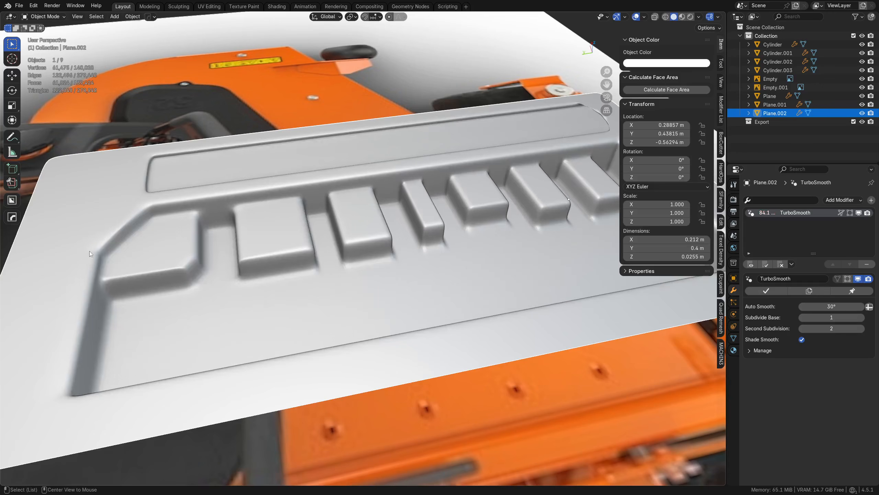
Dissolve the two edges running outward across the panel surface from the pocket's chamfered corner
shift+middle_drag(89, 251, 325, 292)
scroll(325, 292, up, 4)
key(Tab)
click(405, 322)
middle_drag(405, 318, 349, 261)
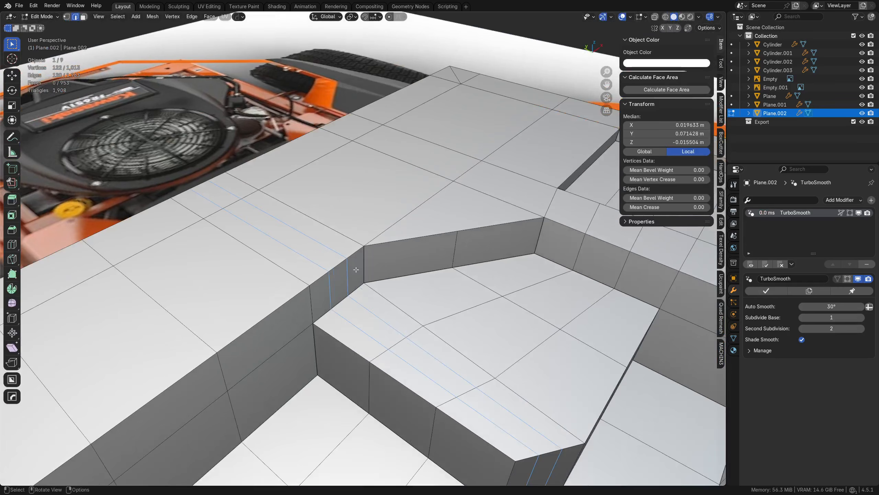
click(356, 263)
scroll(360, 278, up, 5)
key(Tab)
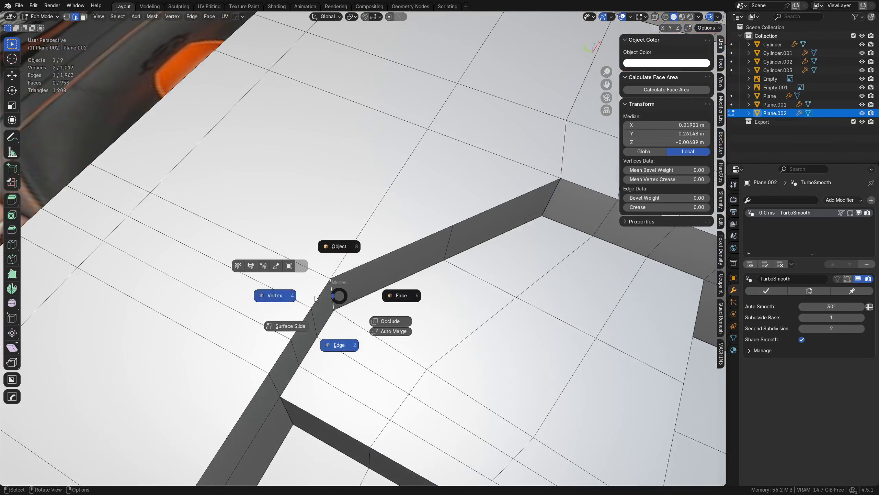
click(317, 294)
click(328, 277)
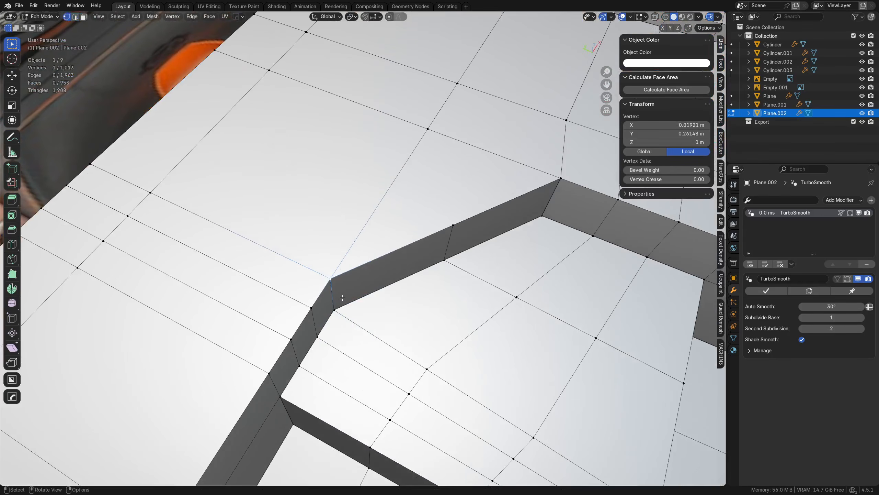
key(alt+a)
key(Tab)
click(339, 285)
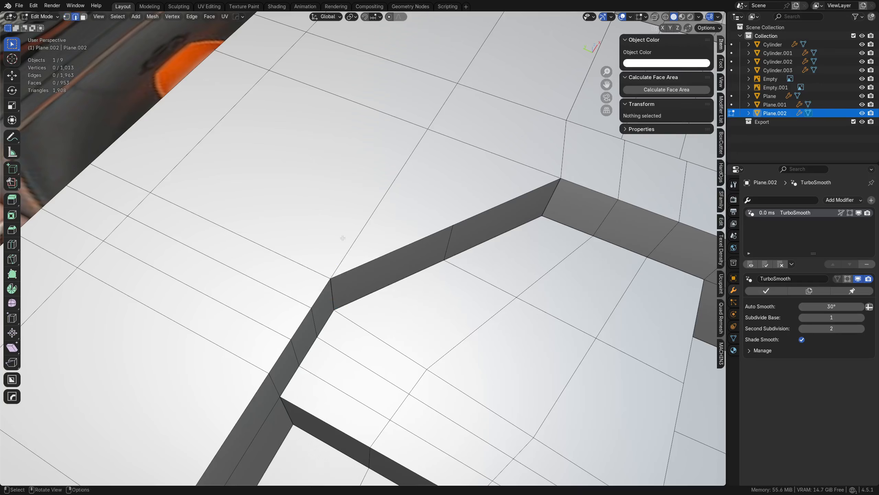
click(347, 253)
shift+click(310, 269)
key(ctrl+x)
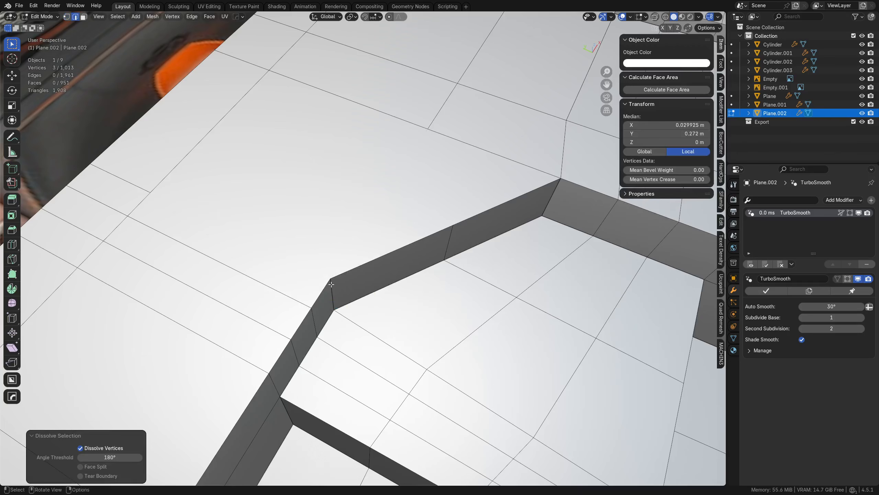
key(k)
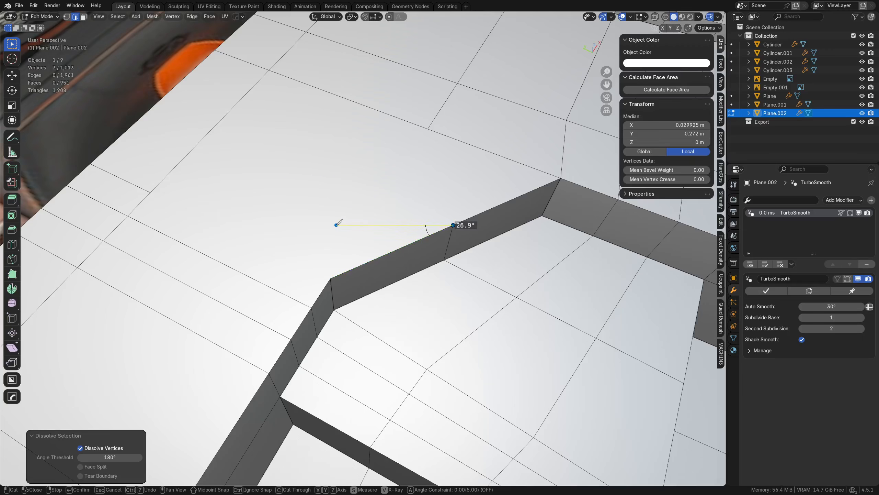
key(Escape)
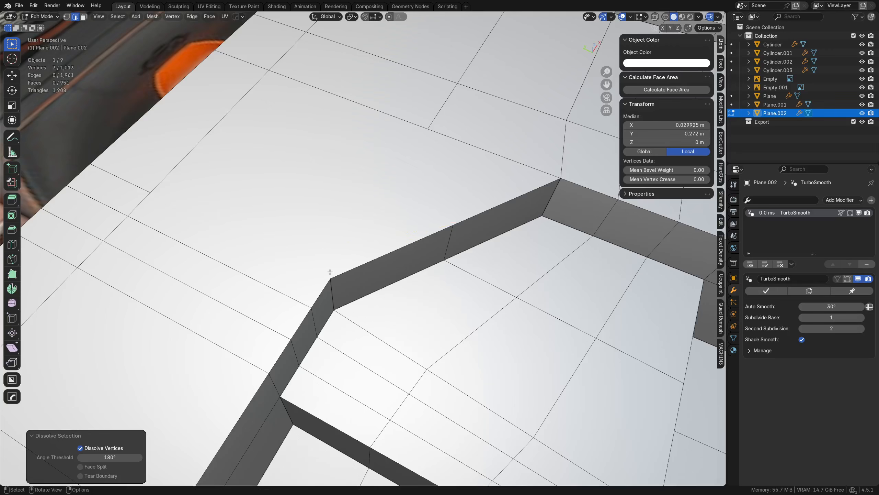
key(k)
key(Escape)
Knife-cut a new edge line just outside the pocket's chamfered corner, running down to the panel's lower border
scroll(257, 345, down, 6)
middle_drag(256, 346, 394, 272)
key(k)
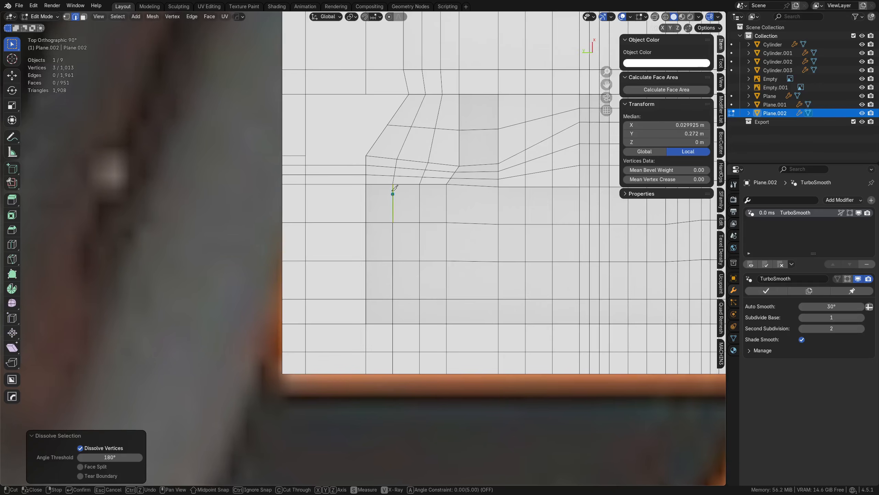
click(350, 155)
click(352, 428)
key(Return)
Connect the pocket's chamfered corner vertex through the new knife-cut vertex to the open end of the outer edge line
scroll(344, 146, up, 2)
shift+middle_drag(343, 141, 340, 265)
scroll(340, 265, up, 3)
key(1)
click(361, 230)
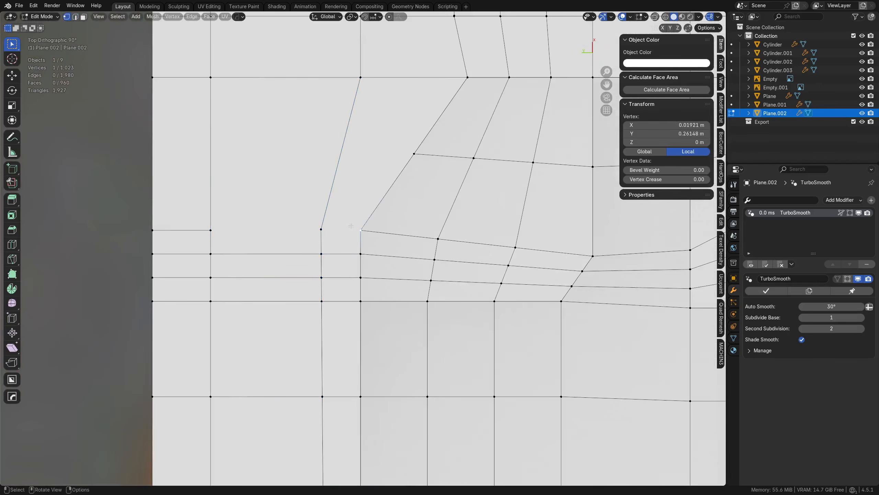
shift+click(315, 231)
key(2)
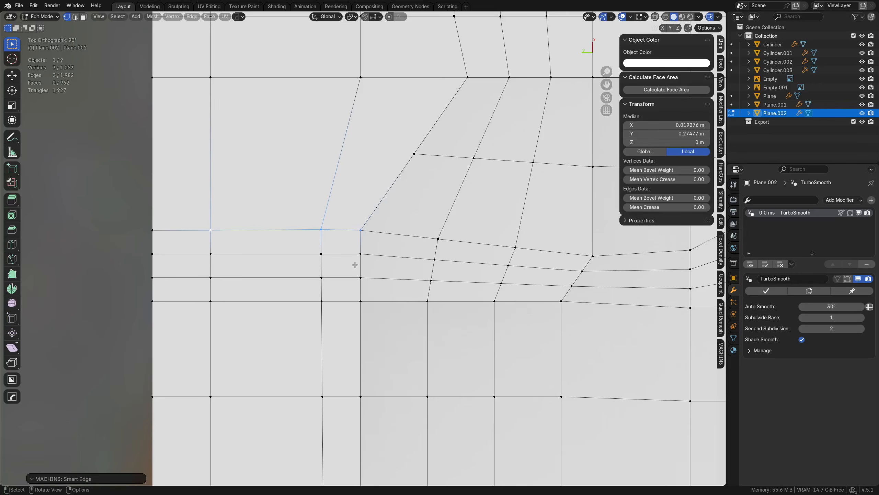
Cut the surface row outside the pocket's angled wall and connect the new midpoint vertex to the wall's middle vertex
middle_drag(351, 259, 376, 260)
click(383, 221)
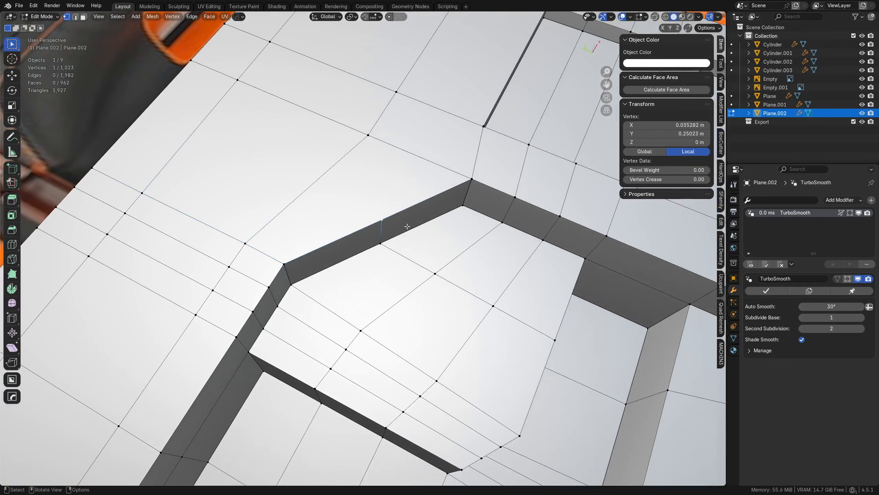
middle_drag(407, 226, 333, 194)
key(ctrl+r)
click(366, 189)
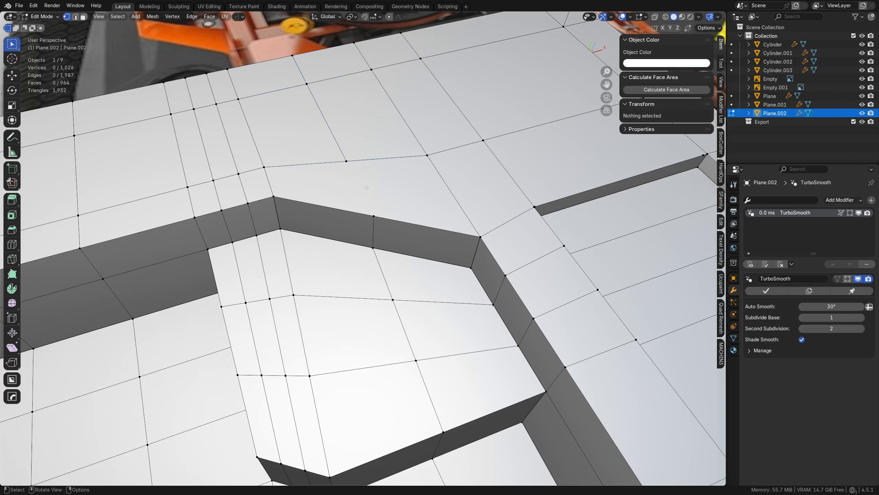
click(371, 218)
shift+click(347, 164)
key(j)
Add a loop cut across the pocket wall close to the chamfered block with a slide factor of -0.445, and preview the smoothing
key(Tab)
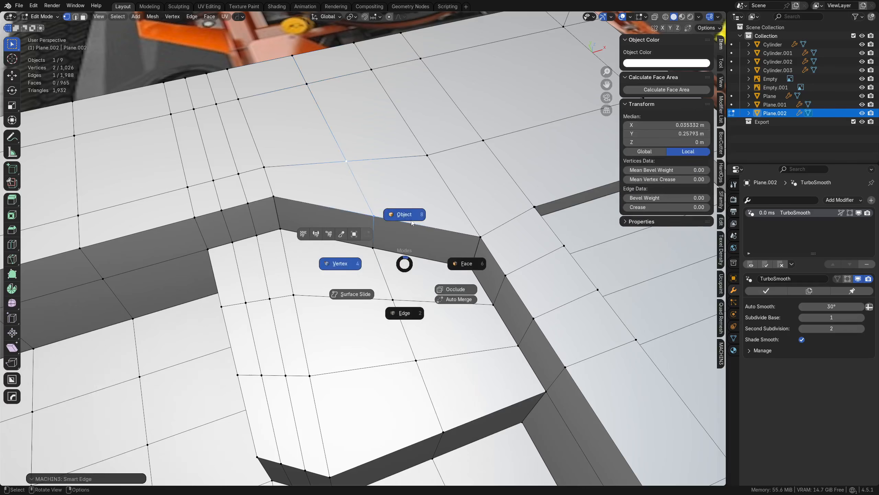
middle_drag(398, 252, 391, 272)
scroll(391, 272, down, 2)
middle_drag(299, 294, 308, 292)
key(Tab)
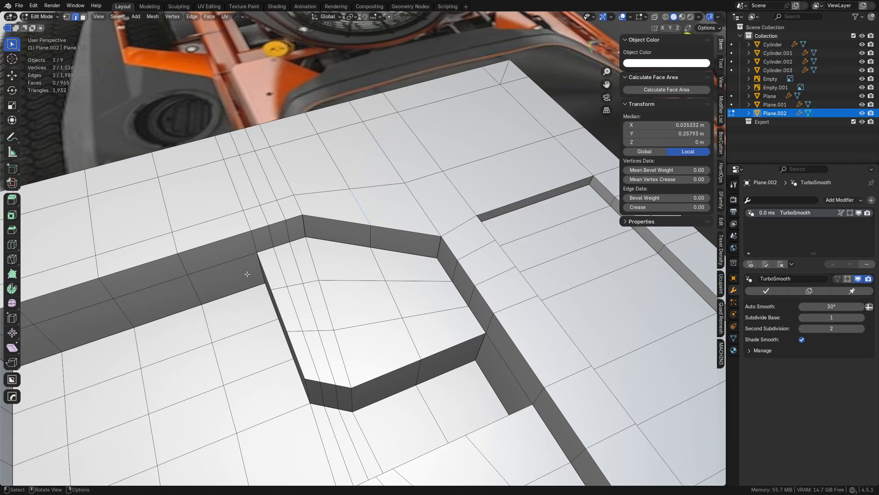
key(ctrl+r)
click(244, 262)
click(258, 263)
key(Tab)
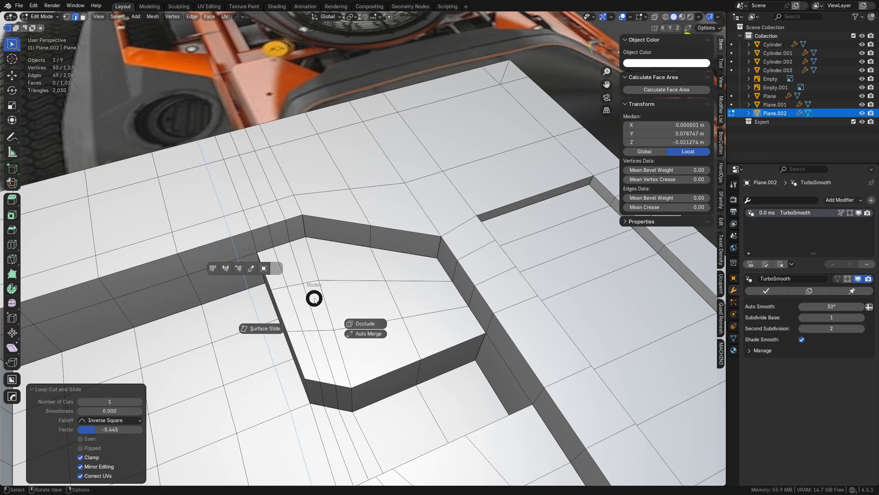
middle_drag(252, 260, 263, 241)
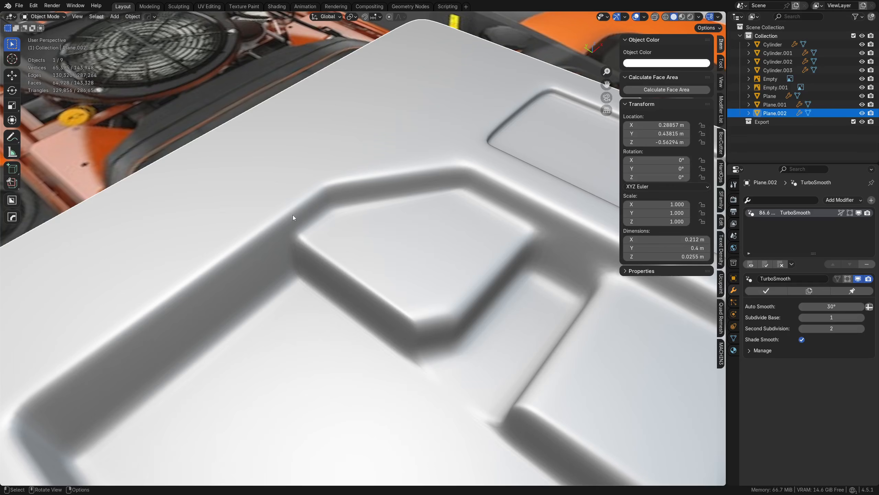
Add one loop cut in the pocket floor beside the chamfered block, facing the neighbouring block
shift+middle_drag(477, 383, 398, 323)
key(Tab)
middle_drag(398, 278, 367, 277)
key(ctrl+r)
click(367, 278)
click(366, 278)
Examine the smoothed panel along the row of blocks and at the far end of the long shallow recess
key(Tab)
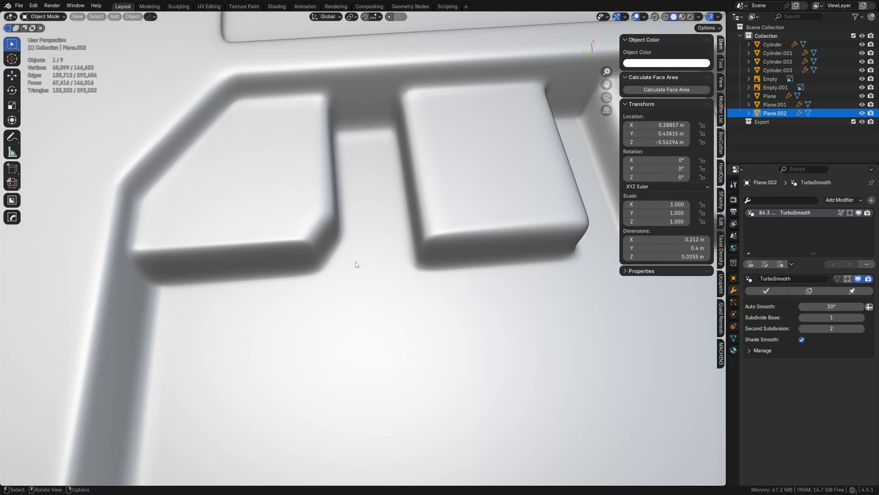
shift+middle_drag(473, 295, 201, 297)
scroll(444, 293, down, 2)
shift+middle_drag(554, 277, 266, 317)
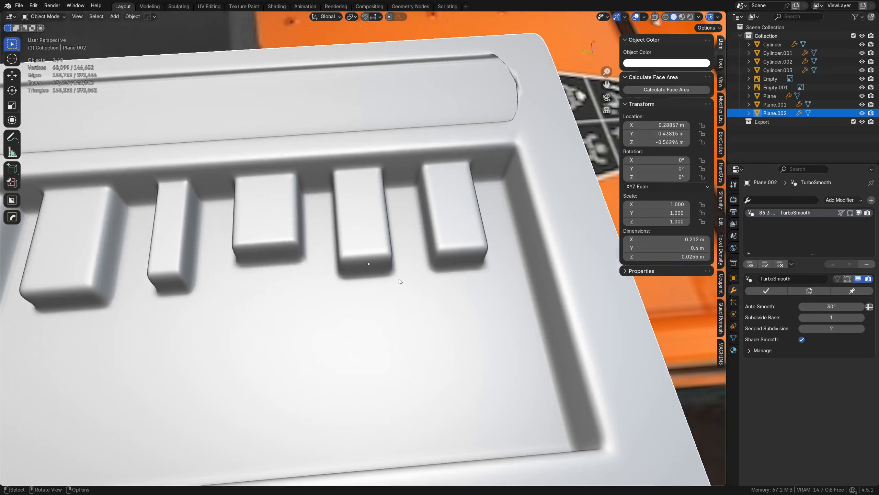
key(shift+w)
middle_drag(397, 284, 387, 291)
shift+middle_drag(388, 291, 273, 359)
shift+middle_drag(274, 358, 194, 412)
Slide the edge beyond the long recess's end toward the panel's outer border with a factor of -0.370
key(Tab)
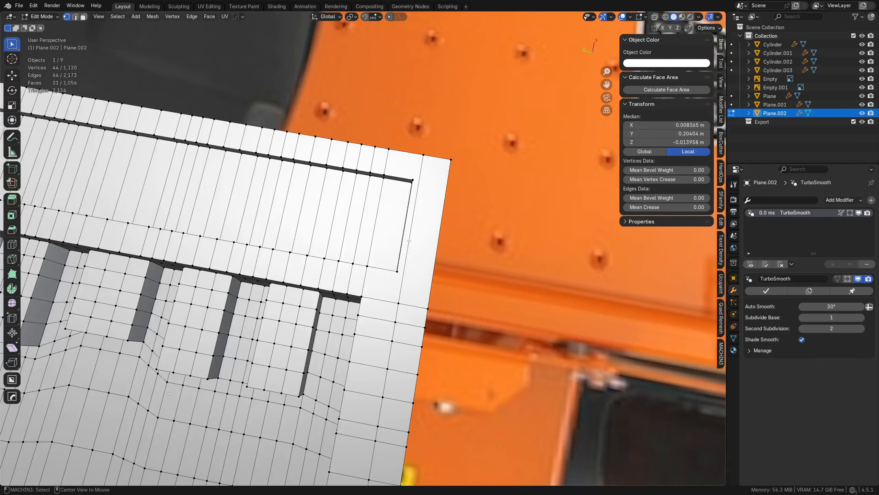
middle_drag(410, 242, 331, 278)
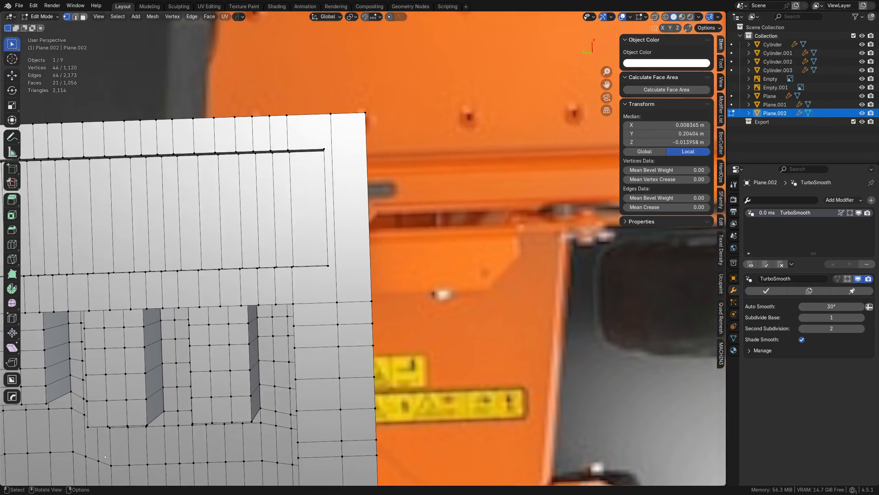
click(339, 294)
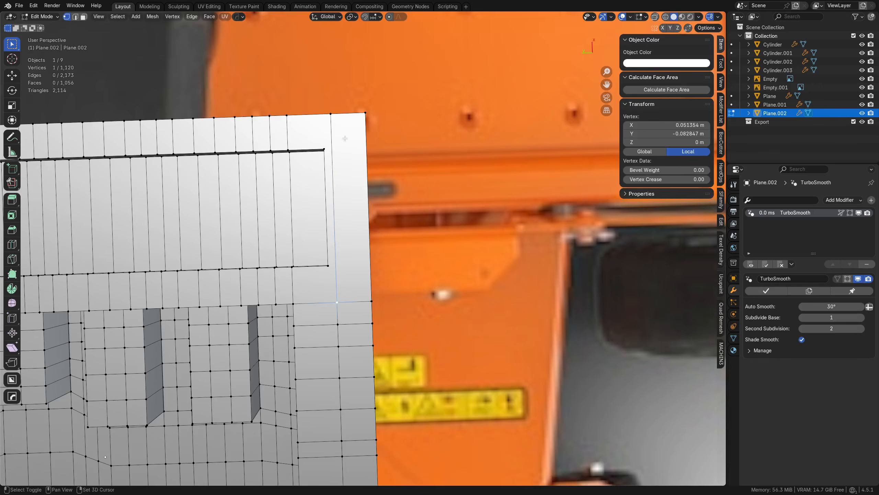
shift+click(332, 116)
key(g)
key(g)
click(362, 224)
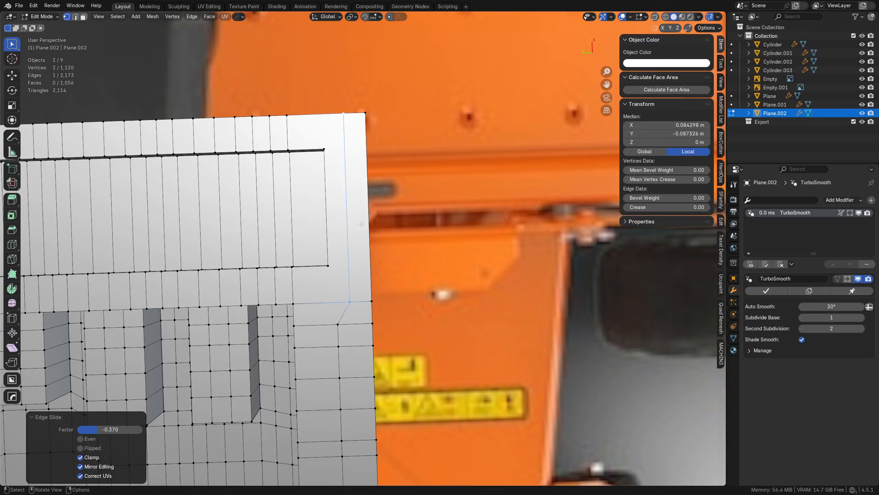
Knife-cut two straight edges from the end corners of the long recess out to the panel's border
alt+middle_drag(361, 286, 360, 286)
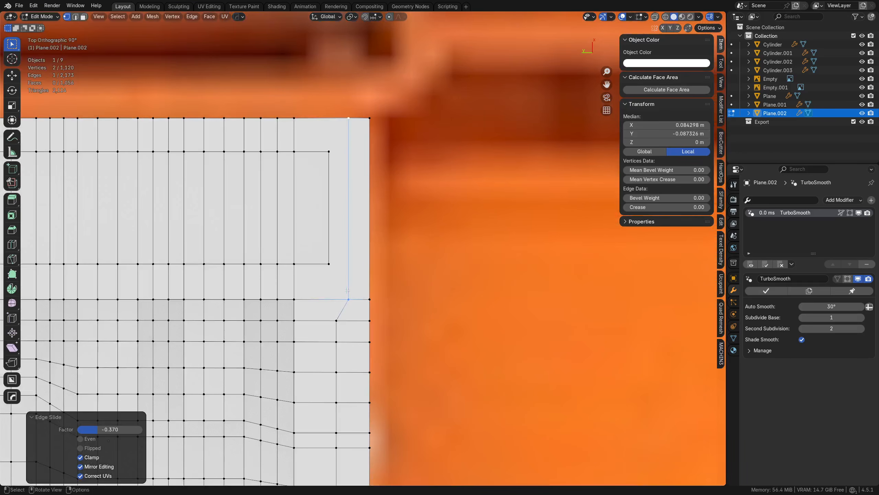
key(a)
key(alt+a)
key(k)
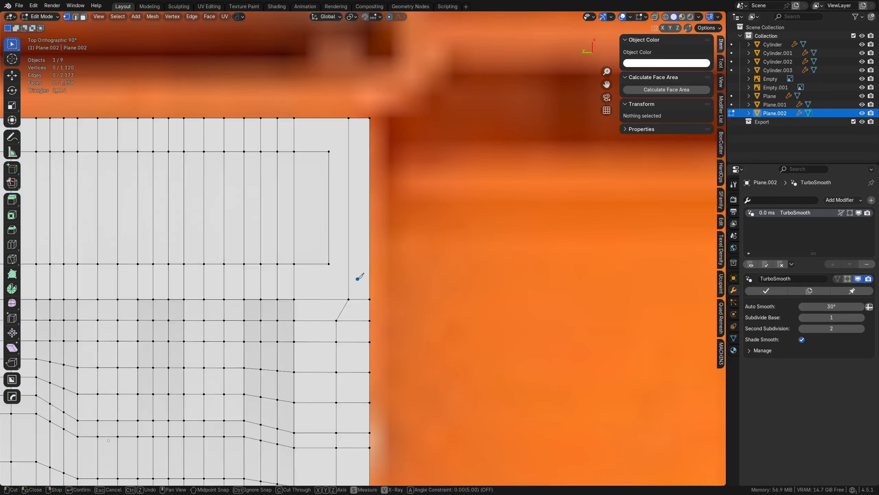
click(329, 263)
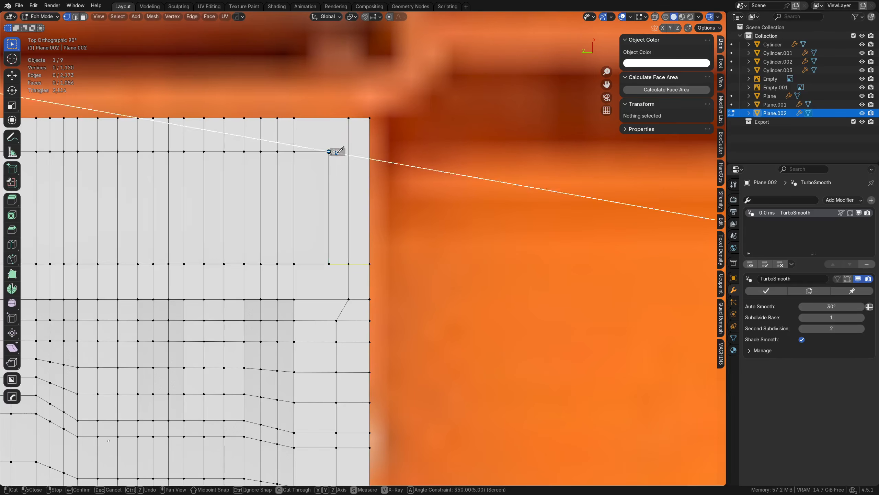
click(407, 151)
right_click(408, 152)
key(Return)
Connect the long recess's lower end corner to the bend vertex of the edge line below it
scroll(384, 304, down, 3)
shift+middle_drag(396, 334, 380, 223)
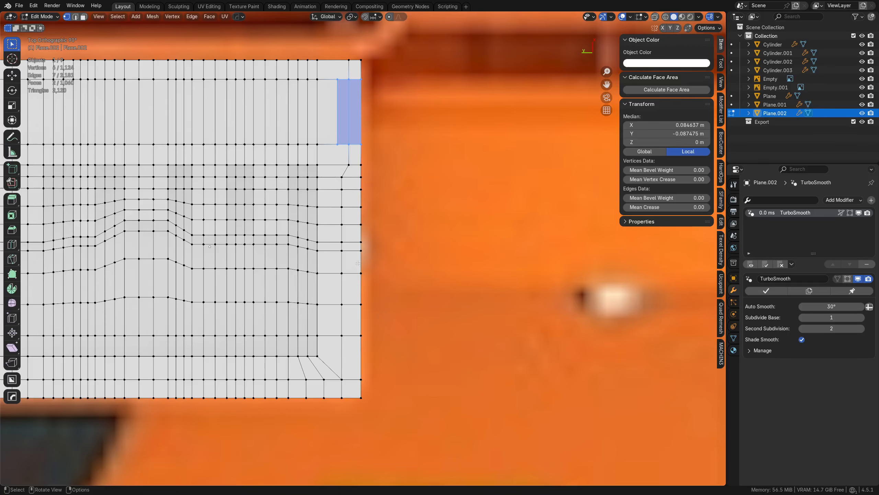
click(342, 177)
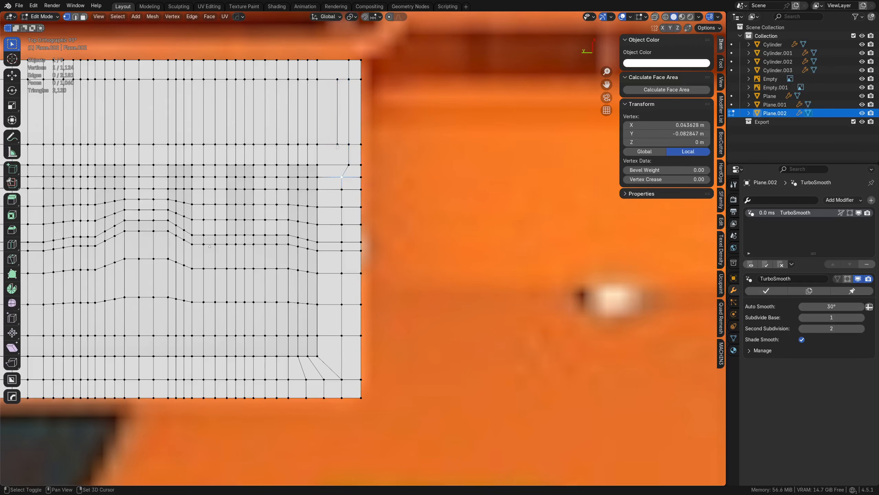
key(2)
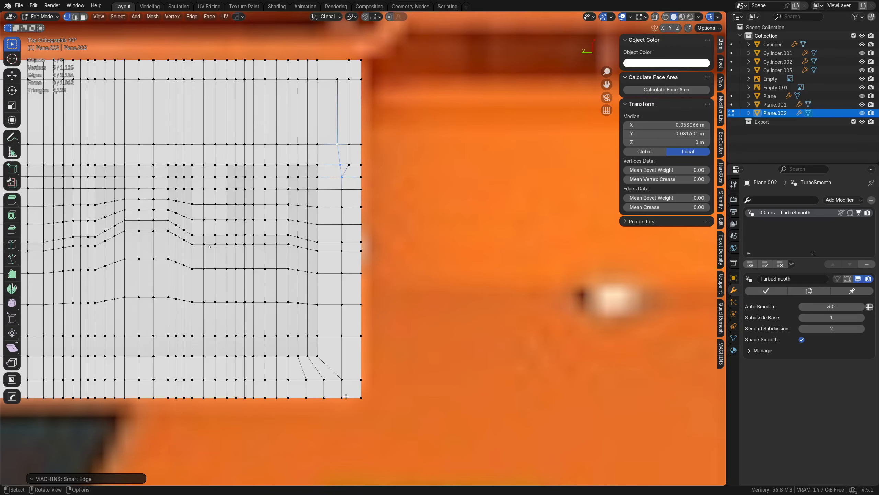
Knife-cut a line along the outer border strip beside the deep recess's end and dissolve the redundant slanted edge where it starts
key(l)
click(379, 212)
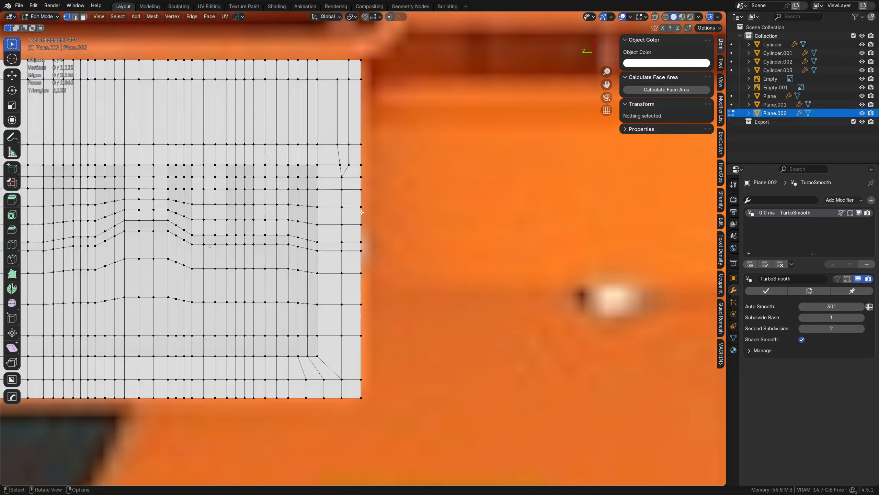
key(k)
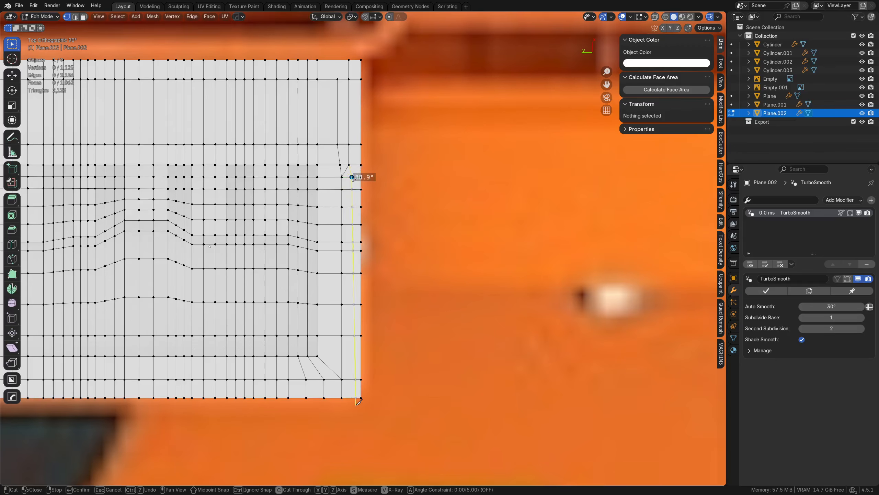
key(Return)
key(Tab)
shift+middle_drag(386, 193, 340, 383)
click(379, 305)
key(ctrl+x)
Knife-cut a straight edge, constrained to 90°, from the strip's line end beyond the long shallow recess out to the panel's border
scroll(339, 384, up, 2)
key(k)
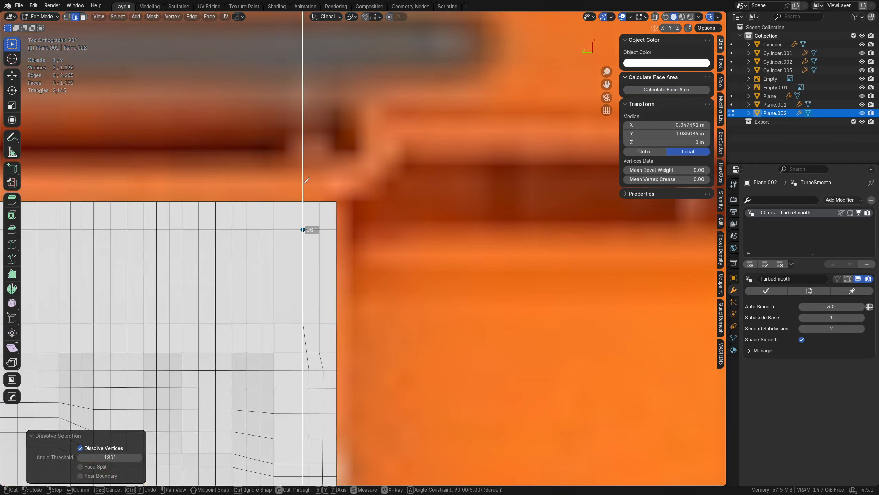
click(304, 183)
key(Return)
Move the two edges below the deep recess's corner together along Y, away from the corner
shift+middle_drag(358, 414, 349, 259)
shift+middle_drag(352, 306, 369, 148)
shift+middle_drag(343, 350, 367, 360)
scroll(348, 316, up, 3)
key(Tab)
click(311, 297)
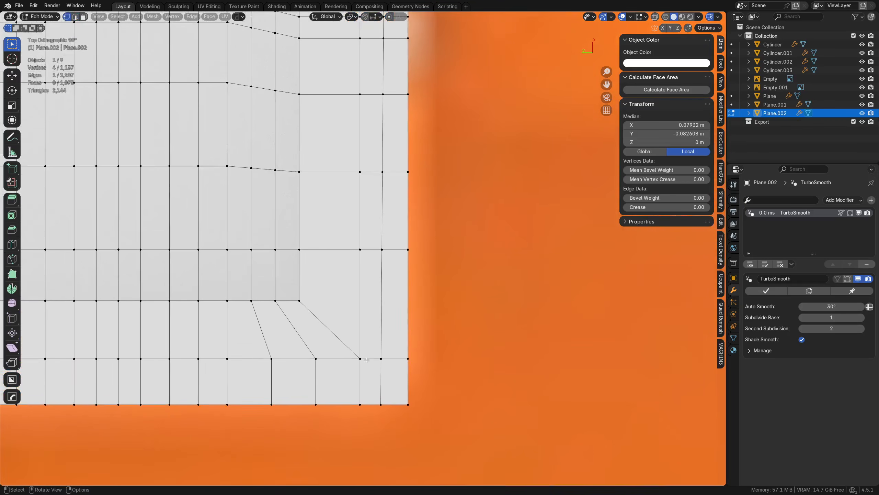
key(alt+a)
key(alt+z)
drag(261, 424, 339, 352)
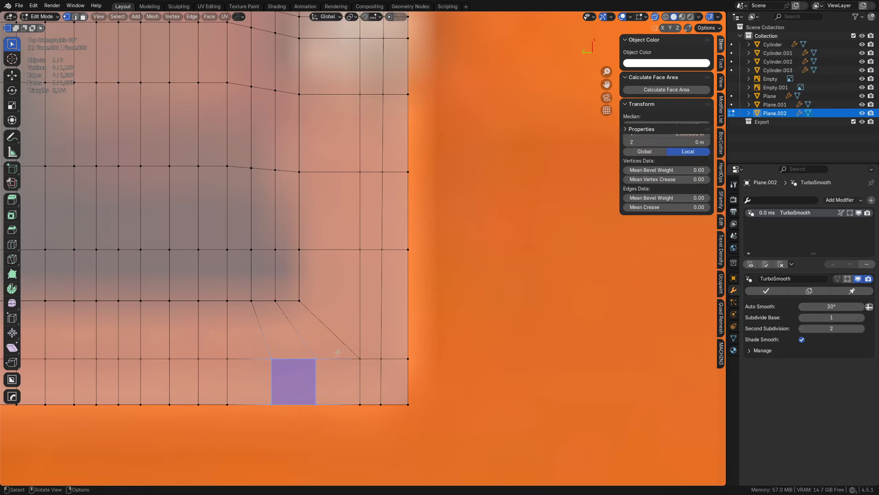
key(alt+z)
key(g)
key(y)
click(314, 351)
Move the edge nearer the corner along Y so it lines up with the edge line above it
drag(270, 423, 314, 344)
key(g)
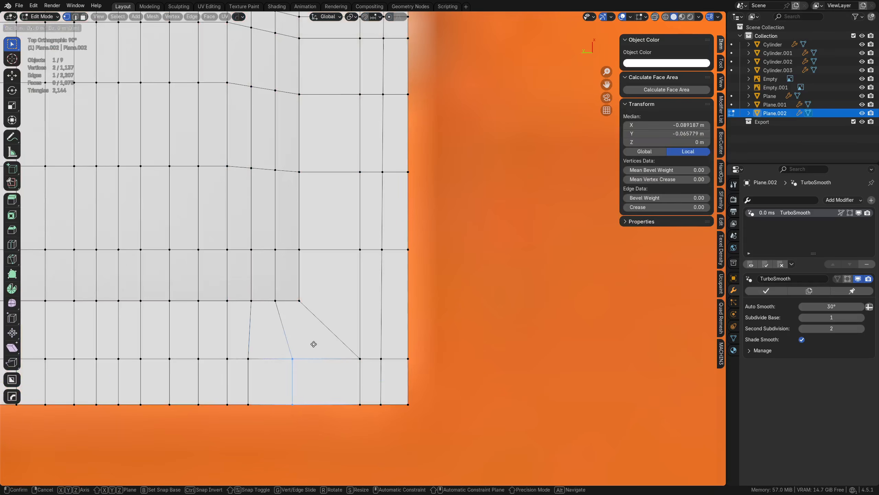
key(y)
click(297, 344)
Move the lengthwise line of vertices in the strip beside the deep recess's end 0.006 m along Y toward the recess
drag(350, 414, 373, 336)
scroll(331, 284, down, 4)
shift+middle_drag(331, 283, 342, 390)
key(alt+z)
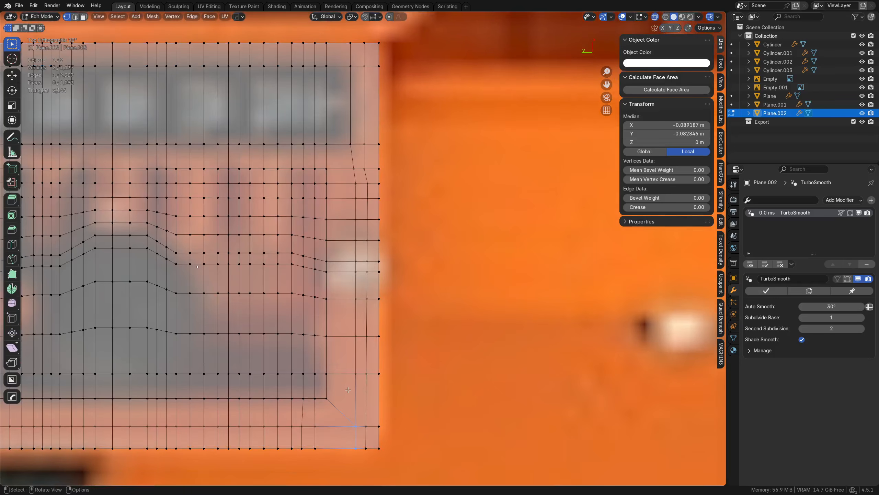
drag(360, 170, 361, 170)
key(alt+z)
middle_drag(360, 170, 409, 269)
key(g)
key(y)
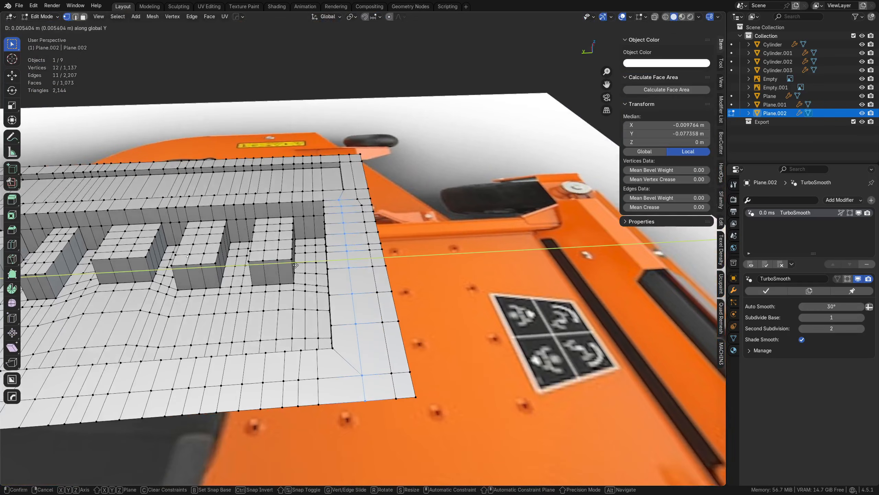
click(339, 201)
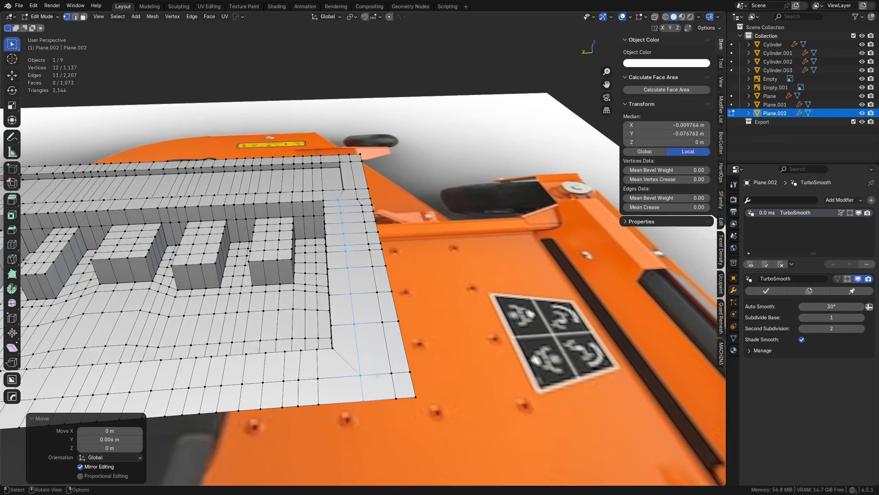
Add two evenly spaced loop cuts running lengthwise through the long shallow recess
alt+middle_drag(378, 376, 496, 406)
shift+middle_drag(311, 336, 426, 273)
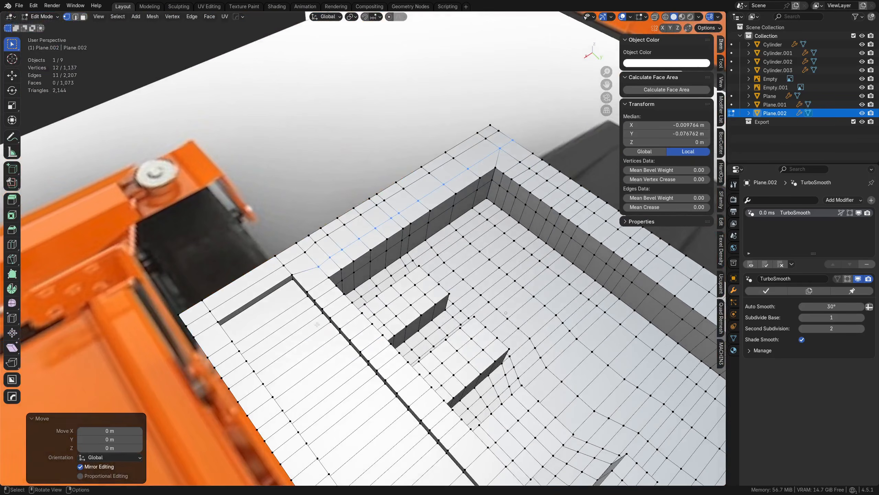
middle_drag(317, 324, 410, 285)
scroll(374, 305, up, 3)
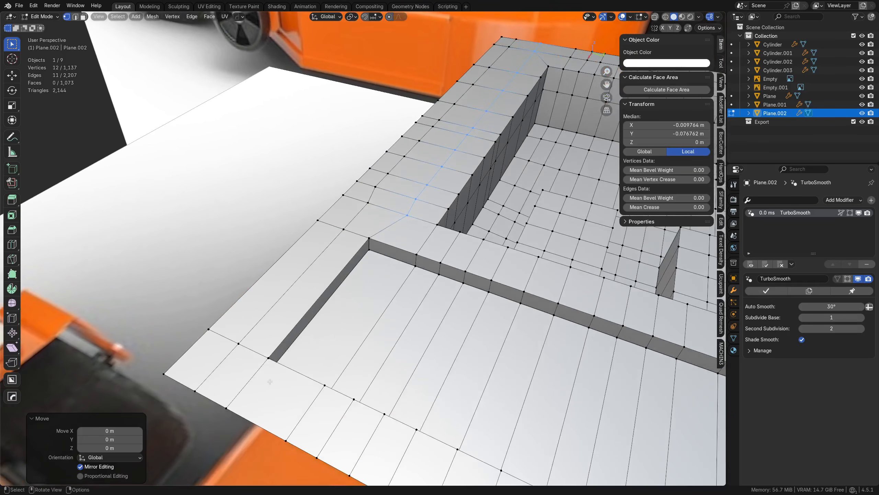
alt+middle_drag(324, 385, 303, 323)
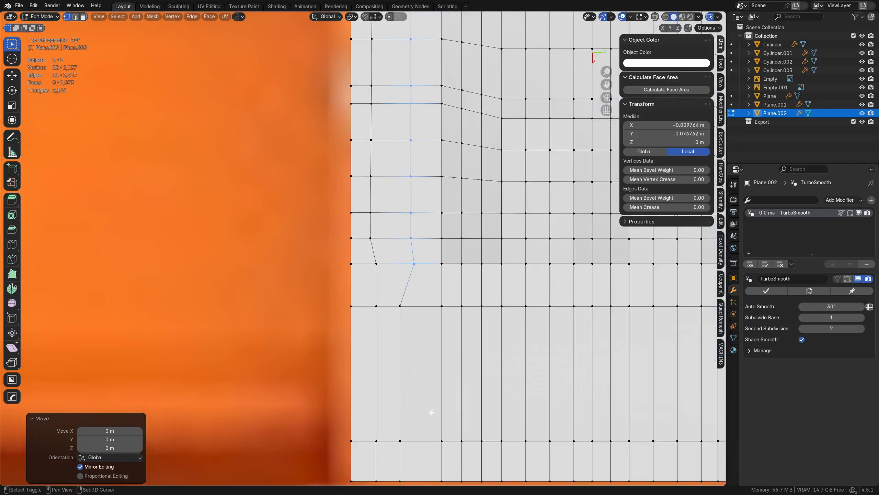
key(ctrl+r)
click(304, 324)
Examine the smoothed panel around the shallow recess's end, the row of blocks and the outer corner
key(Tab)
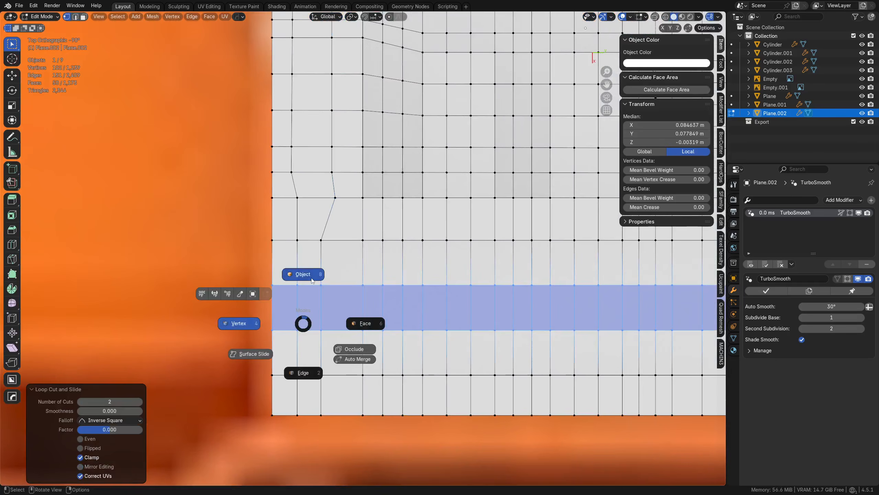
click(303, 277)
key(alt+z)
key(alt+z)
key(Tab)
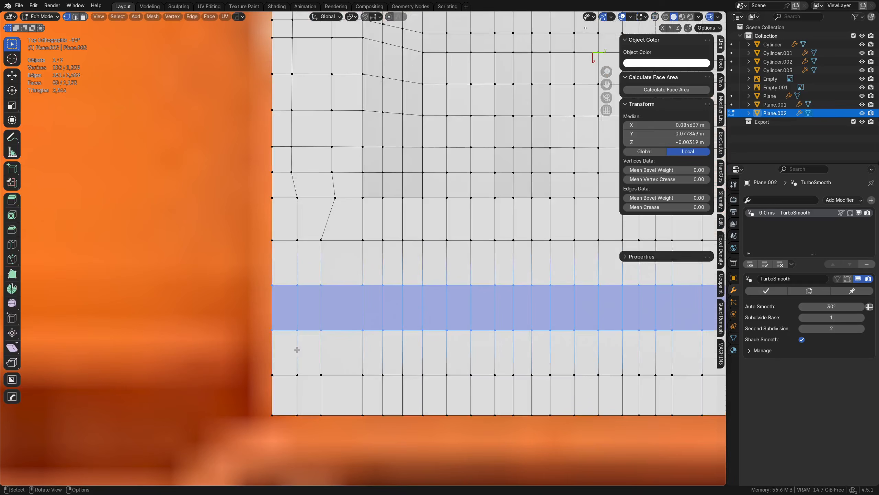
key(Tab)
click(378, 306)
middle_drag(378, 306, 493, 342)
scroll(361, 255, down, 5)
shift+middle_drag(440, 270, 389, 348)
scroll(361, 315, down, 3)
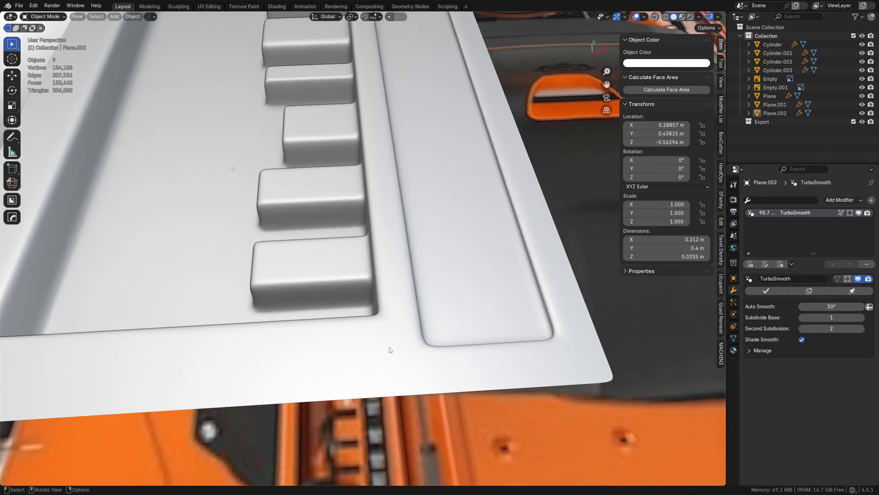
Select all faces coplanar with the panel's top surface and inset them slightly around the recesses, leaving the outer boundary out
key(Tab)
click(445, 347)
key(alt+a)
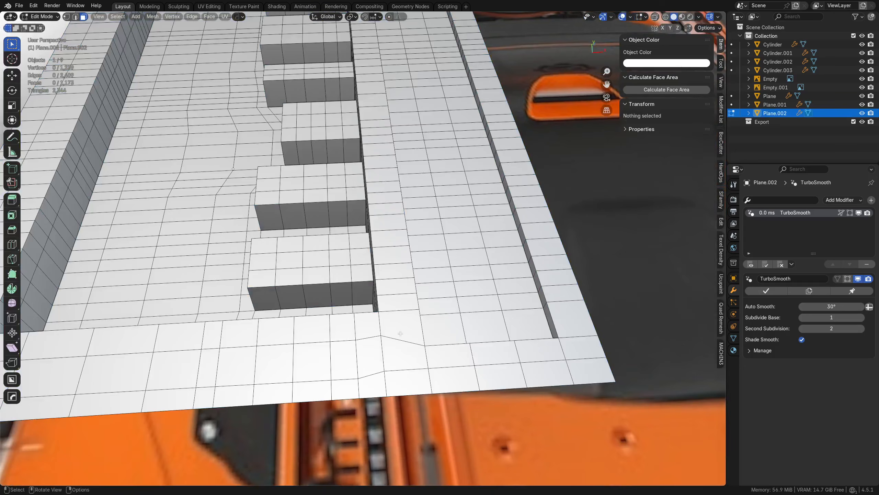
click(401, 330)
click(368, 326)
click(397, 344)
scroll(397, 344, down, 1)
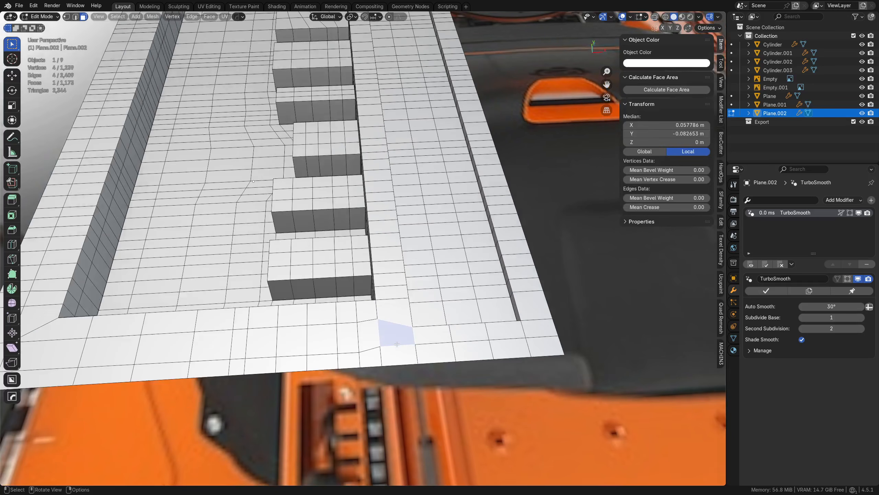
key(shift+g)
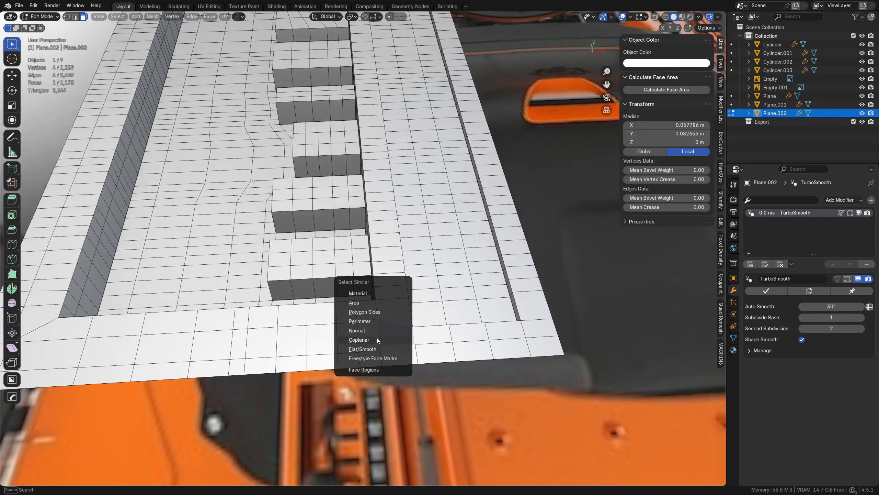
click(377, 338)
scroll(434, 349, up, 3)
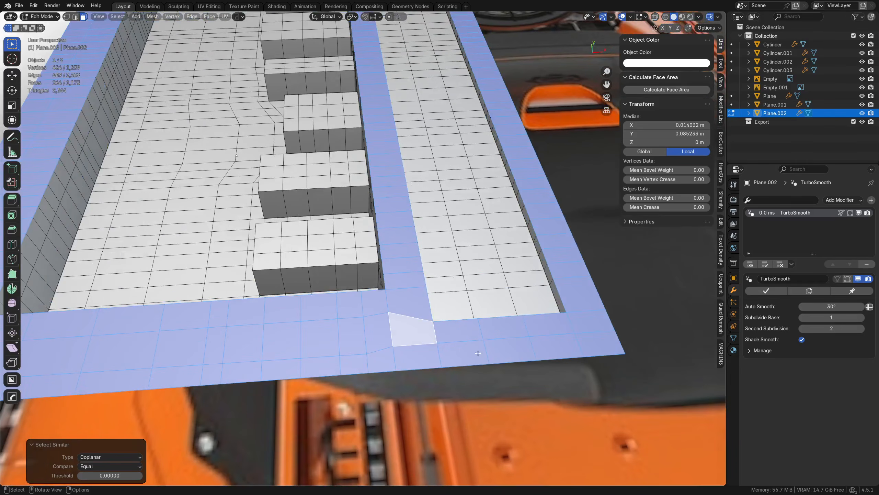
key(i)
key(b)
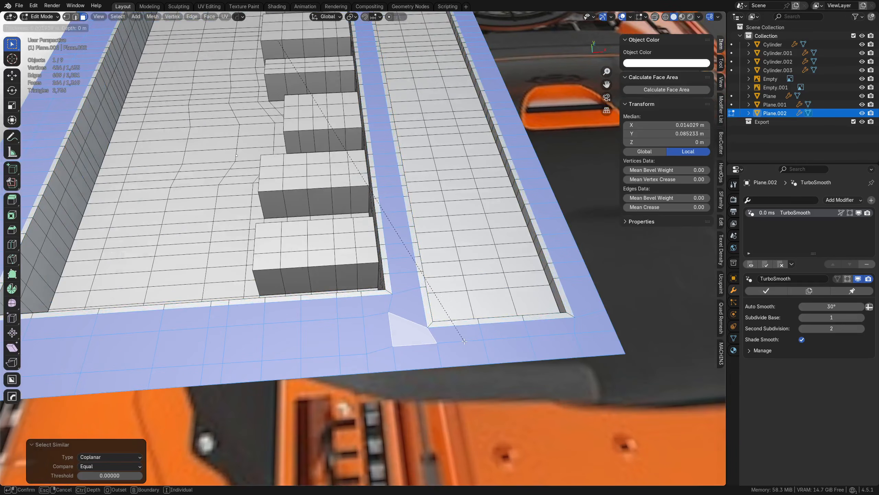
click(485, 357)
Examine the smoothed corner of the long shallow recess from close up
key(Tab)
click(481, 307)
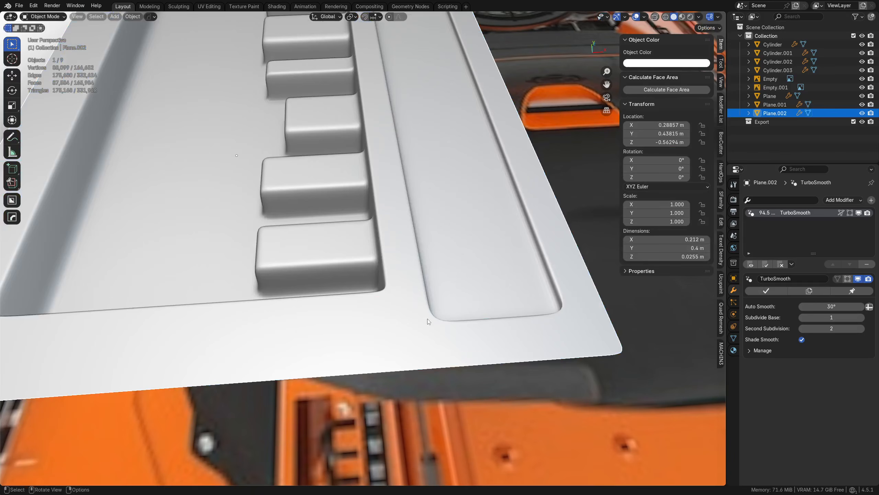
alt+middle_click(553, 313)
scroll(363, 252, up, 2)
middle_drag(297, 249, 221, 211)
alt+middle_click(170, 204)
scroll(363, 250, up, 4)
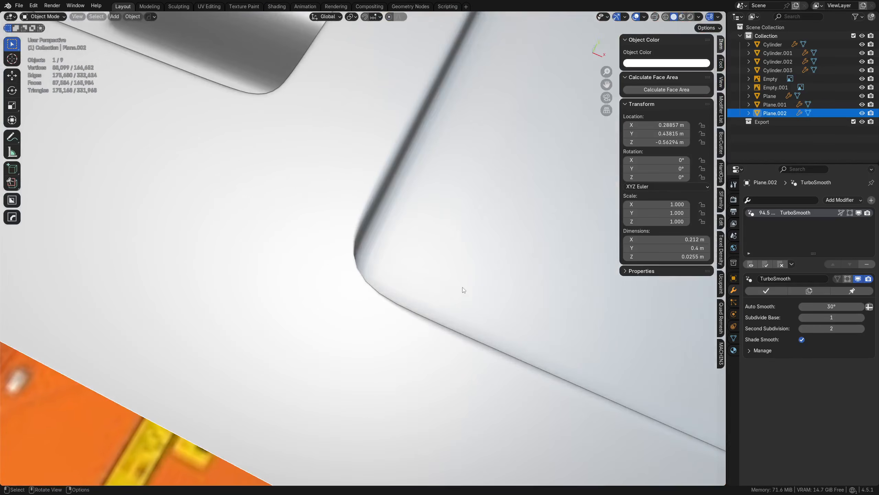
middle_drag(462, 290, 300, 196)
key(Tab)
Sharpen the short diagonal edge at the shallow recess's inner corner, next to the deep recess, and check the smoothed result
key(Tab)
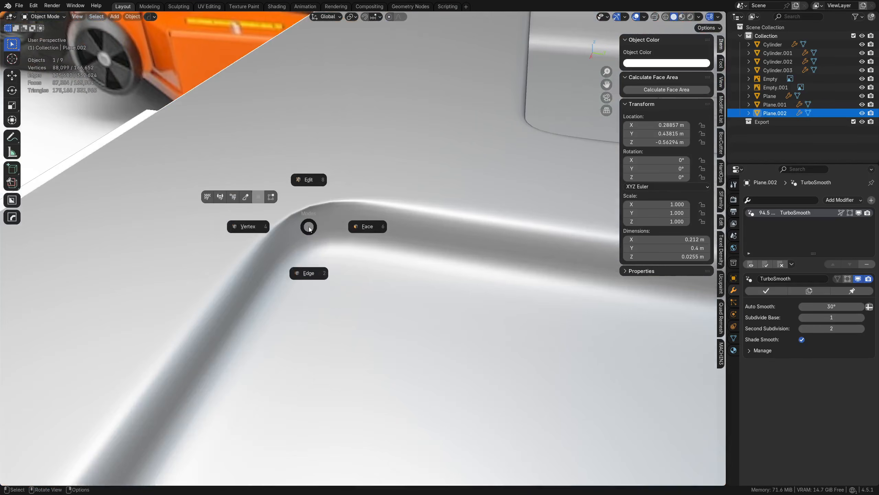
click(301, 209)
click(291, 184)
key(shift+2)
key(Tab)
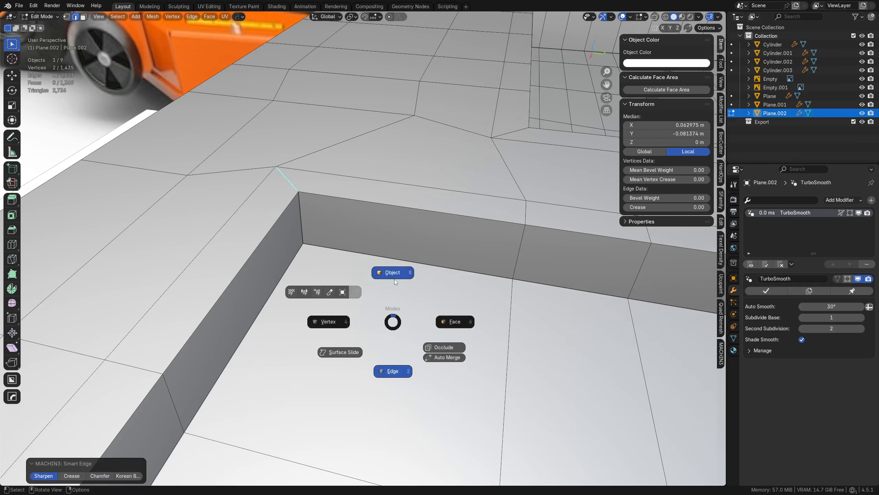
click(395, 279)
Sharpen the short diagonal edge at the outer corner on the same end of the shallow recess
middle_drag(367, 263, 305, 260)
key(Tab)
click(279, 291)
key(shift+2)
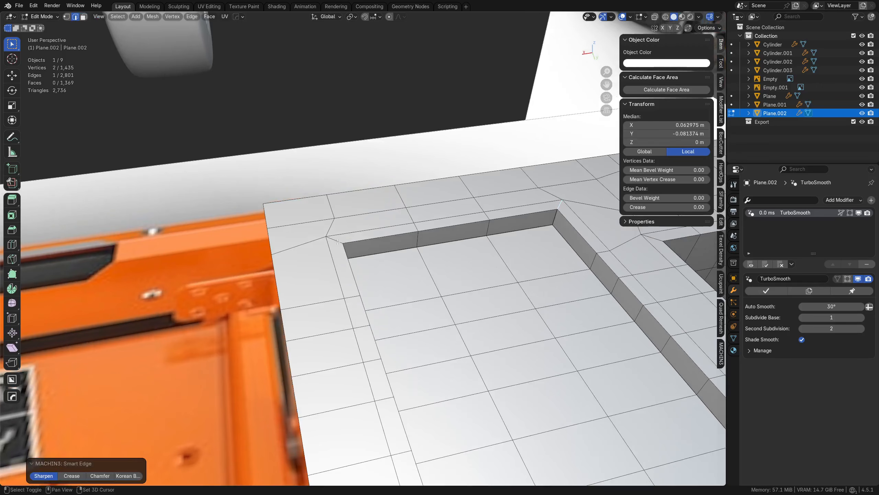
key(Tab)
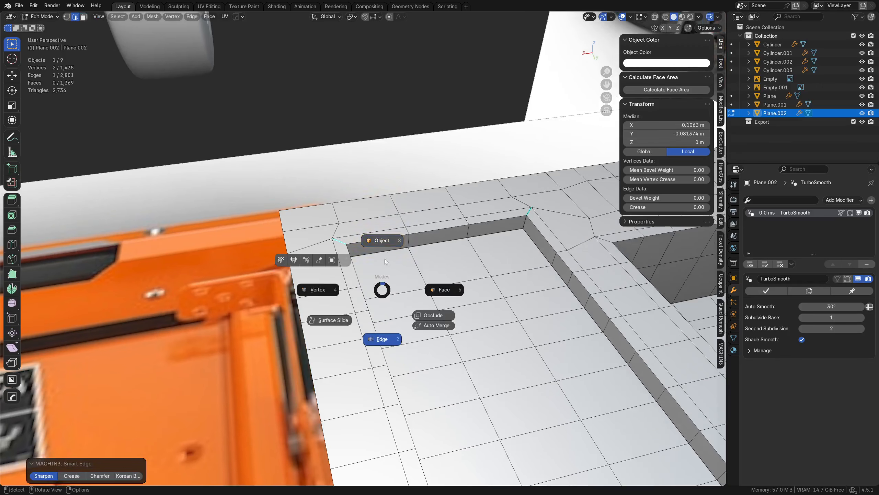
click(384, 258)
Sharpen the two short diagonal edges at the corners of the shallow recess's opposite end
middle_drag(389, 290, 351, 257)
key(Tab)
click(357, 233)
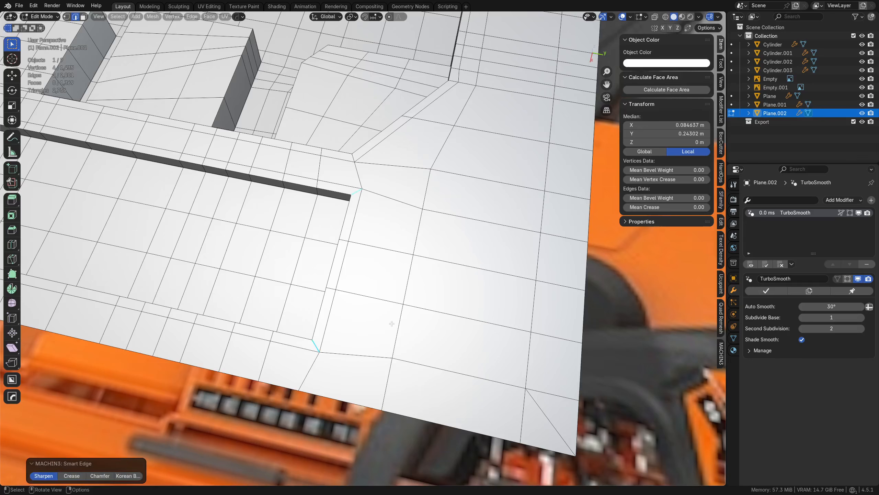
key(Tab)
click(397, 279)
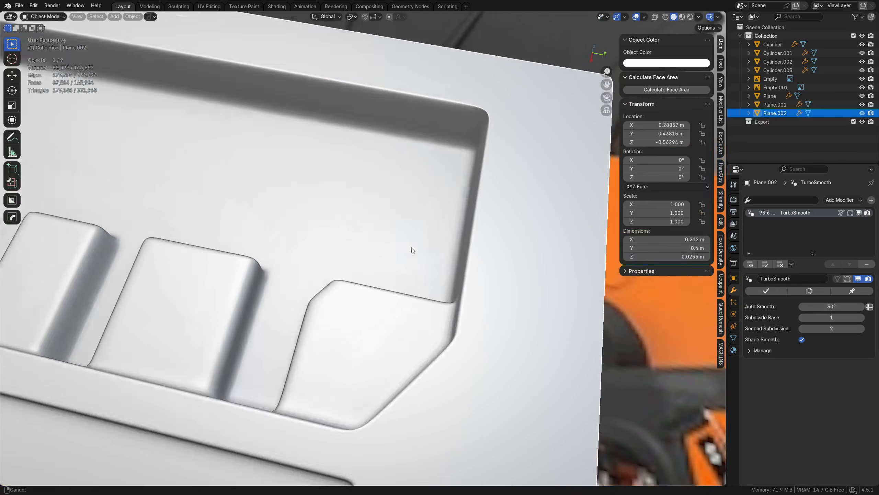
Sharpen the short diagonal edge at the deep recess's corner on the long side away from the blocks
scroll(389, 293, up, 3)
middle_drag(374, 277, 487, 304)
key(Tab)
click(423, 305)
middle_drag(417, 304, 399, 301)
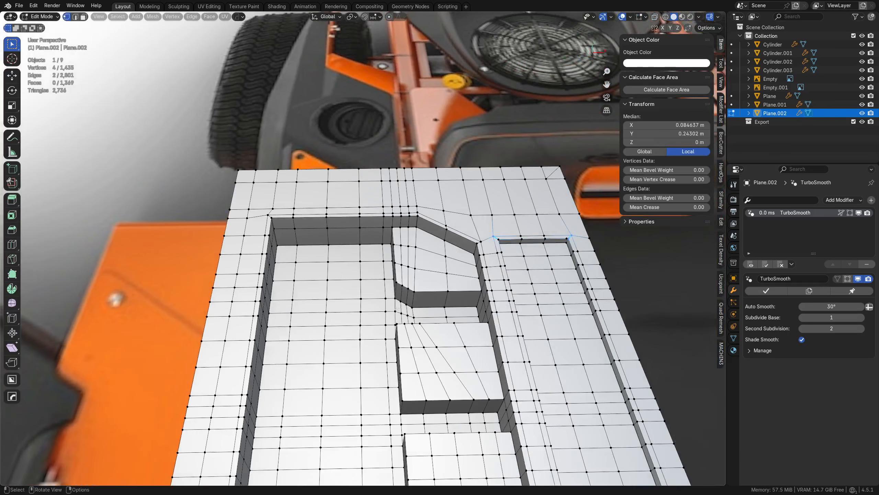
key(Tab)
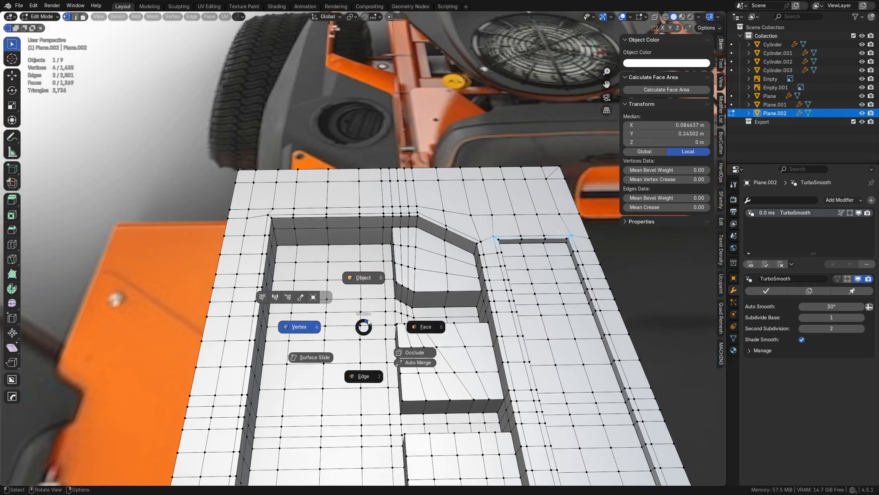
click(343, 290)
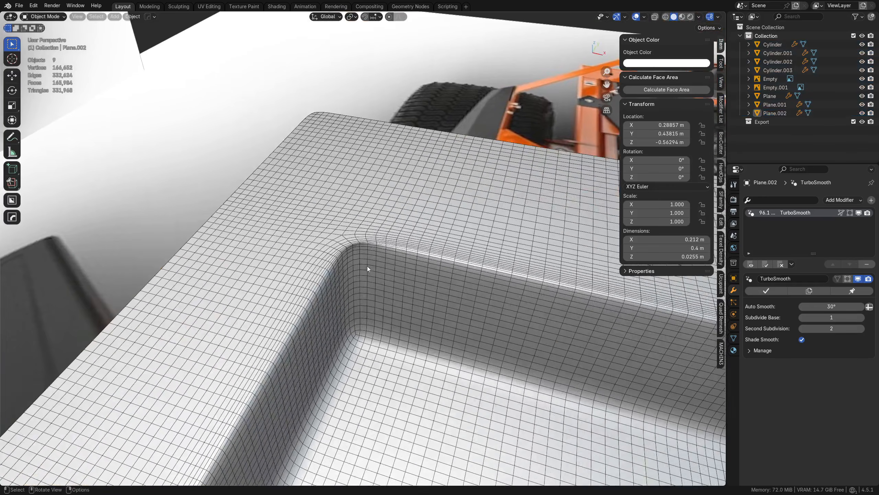
key(Tab)
click(367, 290)
key(2)
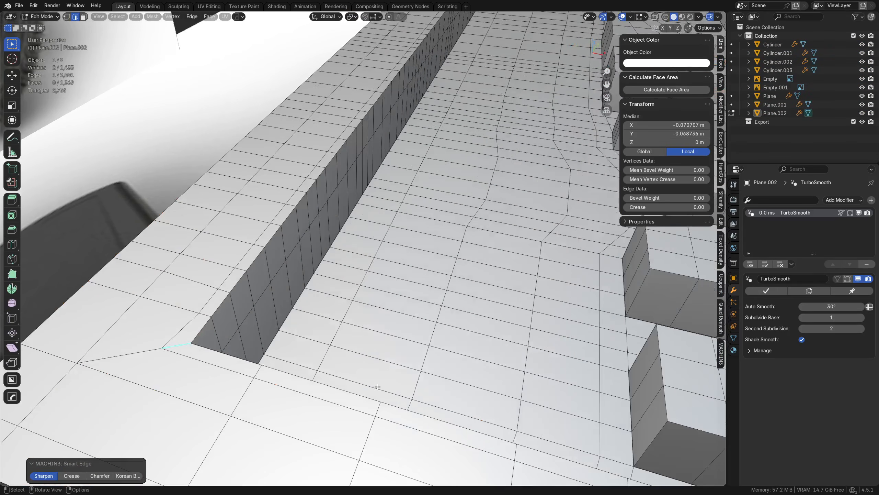
key(Tab)
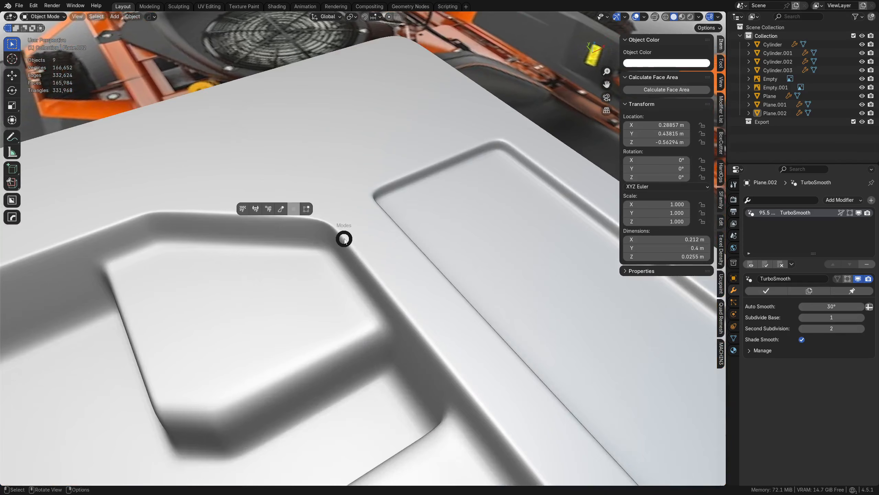
Sharpen the short edge at the deep recess's angled corner nearest the shallow recess
key(Tab)
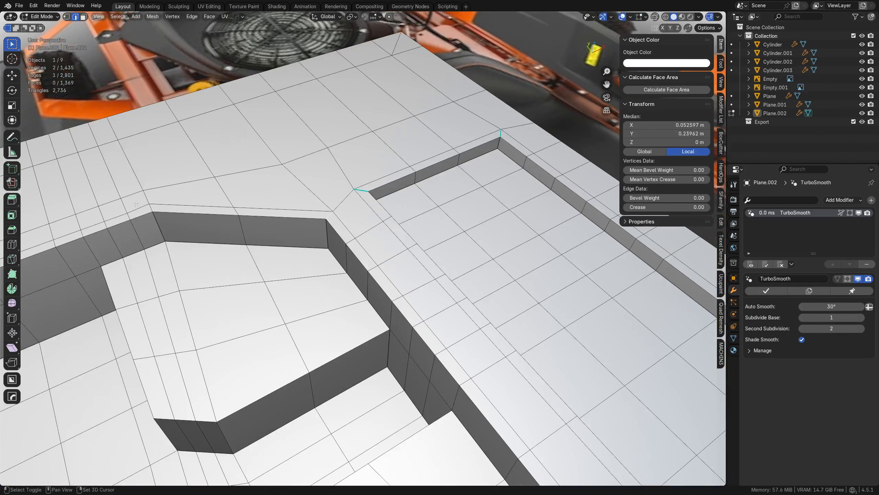
key(Tab)
key(Tab)
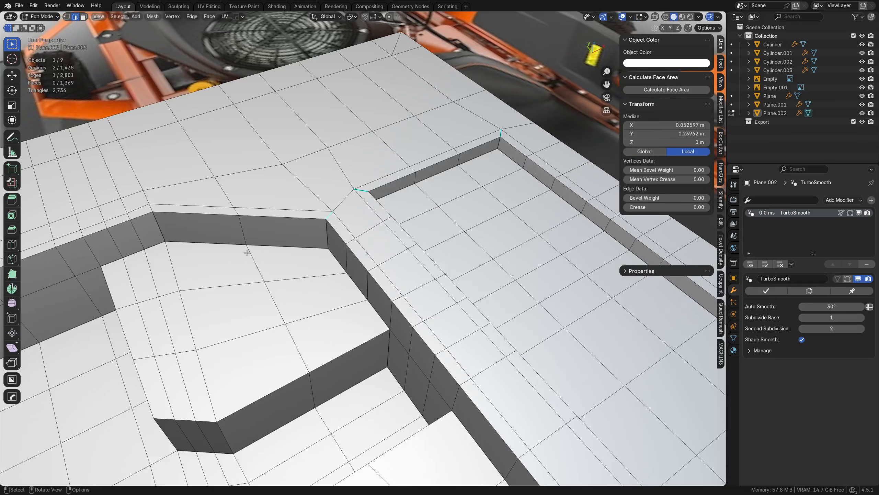
Sharpen the short edge at the deep recess's other angled corner, farther from the shallow recess
key(Tab)
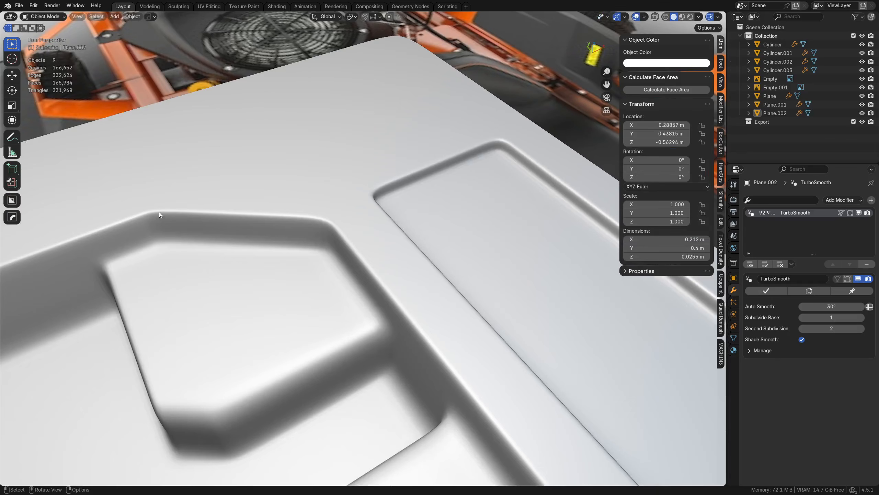
key(Tab)
key(Tab)
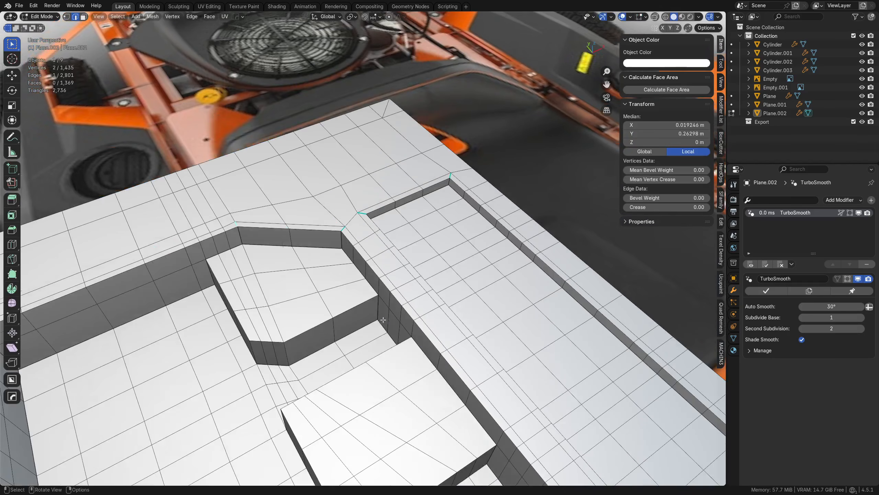
middle_drag(179, 264, 124, 326)
scroll(381, 242, down, 4)
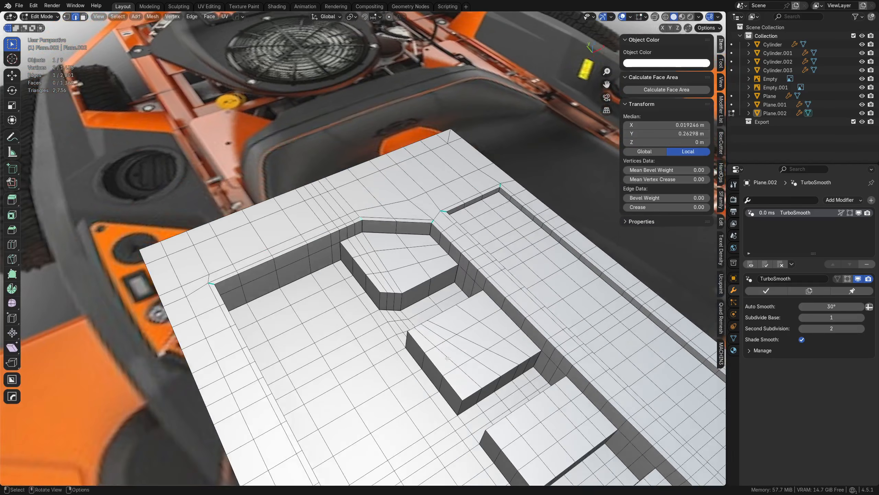
Sharpen the short edge at the deep recess's opposite-end corner, beside the last block and nearest the shallow recess
shift+middle_drag(398, 271, 222, 90)
shift+middle_drag(502, 434, 487, 334)
shift+middle_drag(603, 391, 418, 319)
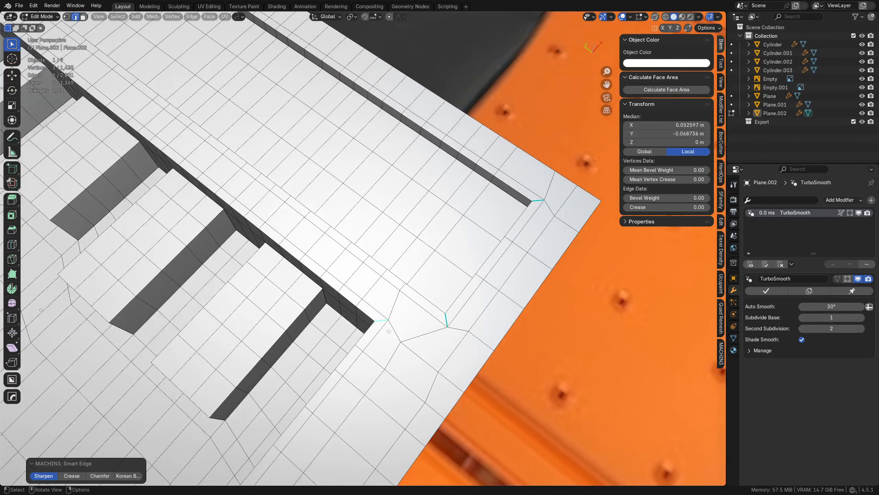
Check the smoothed corner, and add one centred loop cut around the deep recess's upper wall above the blocks
key(Tab)
middle_drag(312, 326, 428, 239)
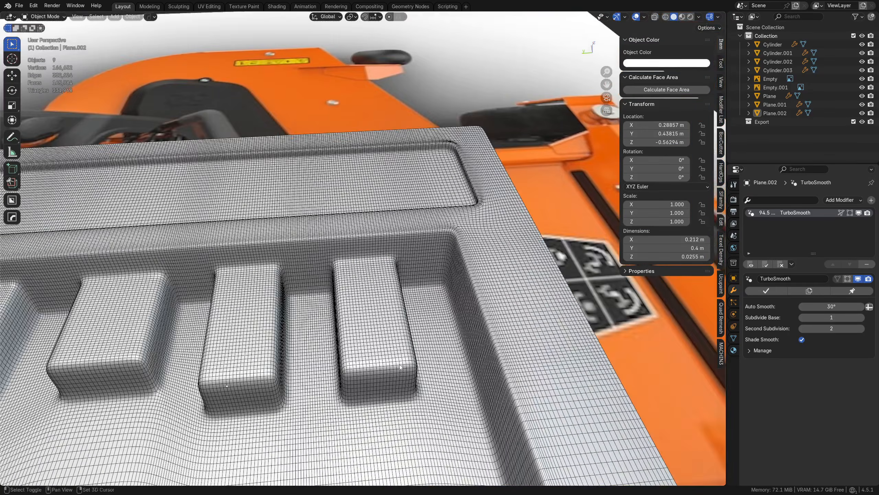
scroll(391, 284, up, 2)
scroll(390, 284, down, 2)
key(Tab)
click(391, 326)
key(Tab)
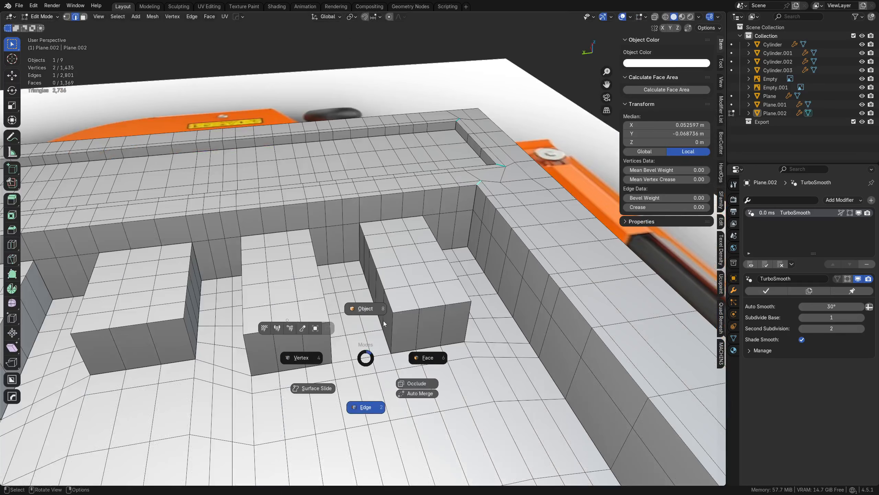
key(Escape)
key(ctrl+r)
click(439, 208)
right_click(439, 207)
Preview the smoothed result, and add one centred loop cut around the deep recess's lower walls and the block sides
key(Tab)
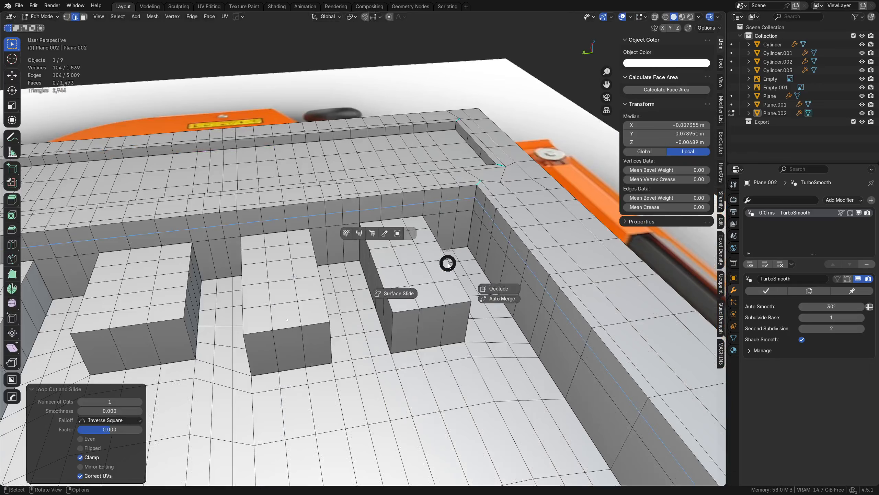
click(505, 263)
click(455, 231)
key(Tab)
click(462, 189)
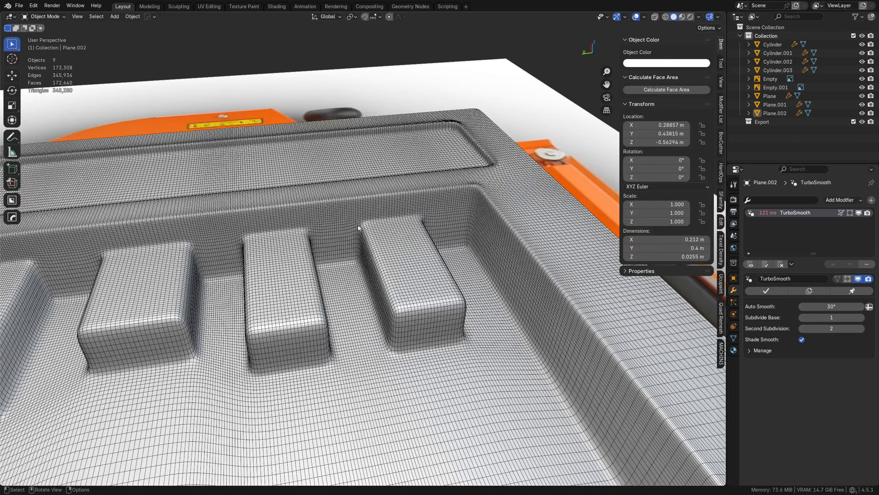
key(Tab)
click(354, 291)
key(ctrl+r)
click(359, 254)
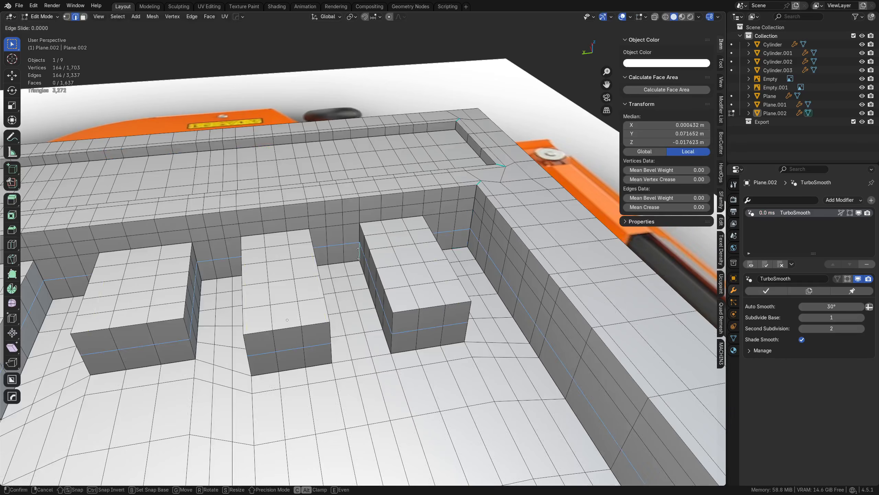
right_click(360, 255)
Examine the whole smoothed panel in Object Mode without the wireframe, comparing it with the reference image
key(Tab)
click(371, 238)
scroll(371, 337, down, 7)
key(a)
key(a)
scroll(360, 332, down, 2)
key(shift+w)
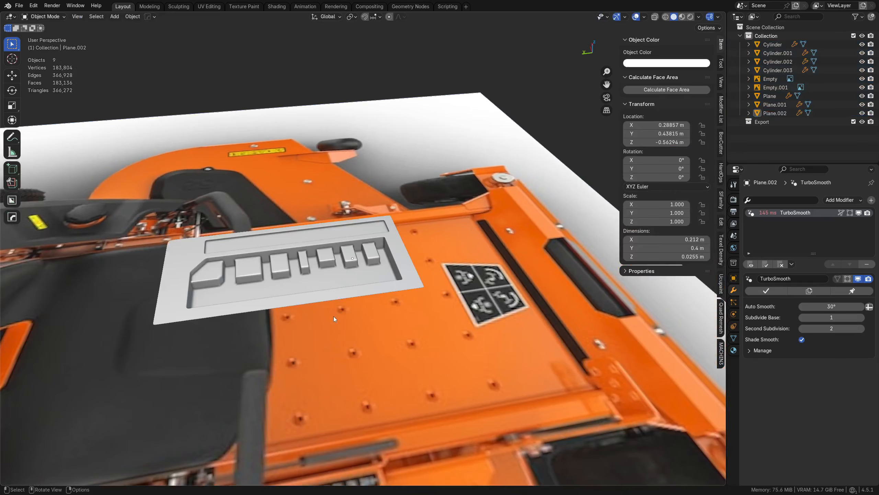
middle_drag(334, 317, 359, 266)
click(315, 323)
middle_drag(371, 387, 379, 353)
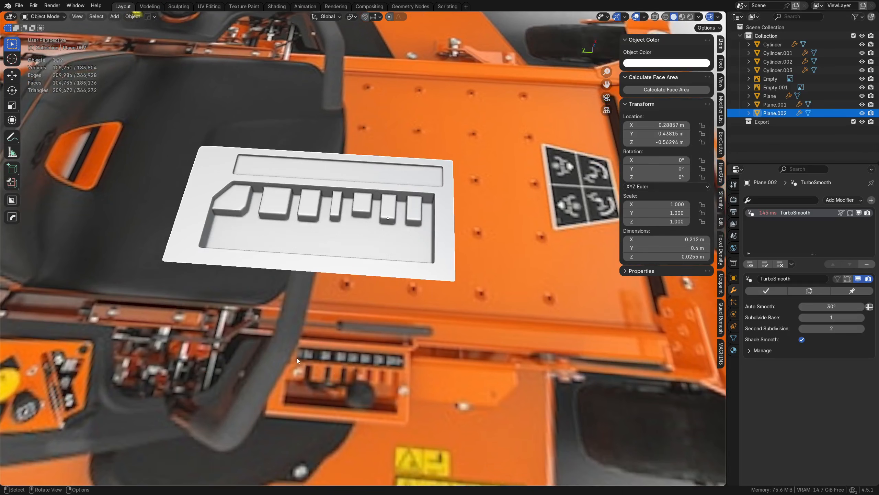
Start Surface Slide on the panel mesh in vertex editing and align the view to the top
key(Tab)
click(337, 234)
alt+middle_drag(341, 263, 366, 247)
scroll(361, 273, up, 3)
key(Tab)
click(287, 240)
key(Tab)
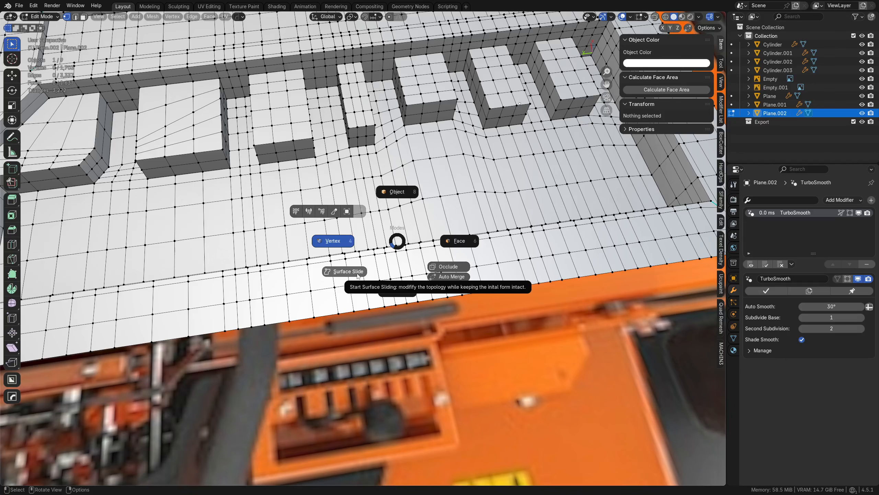
click(347, 271)
alt+middle_drag(357, 275, 310, 298)
click(285, 280)
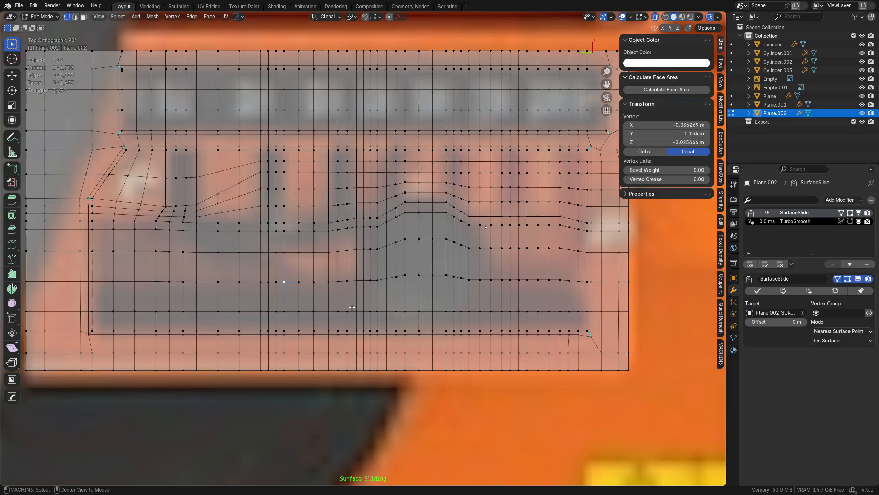
scroll(427, 304, down, 3)
scroll(365, 283, up, 3)
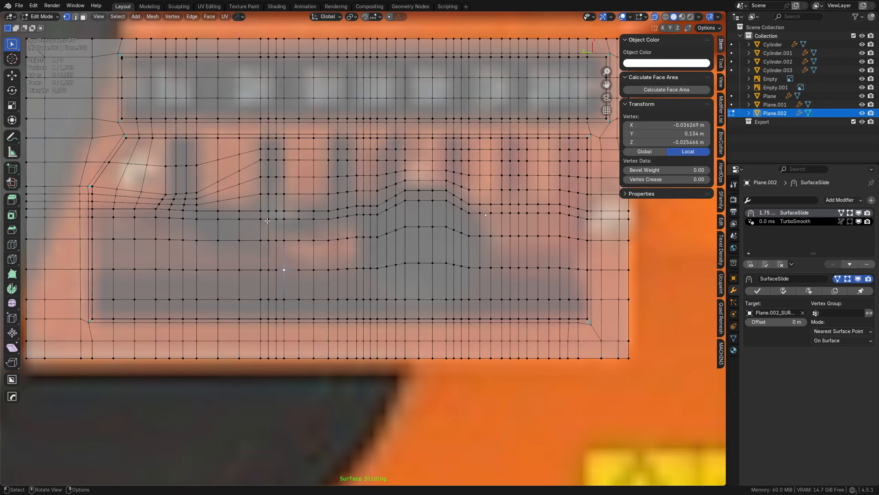
ctrl+click(297, 271)
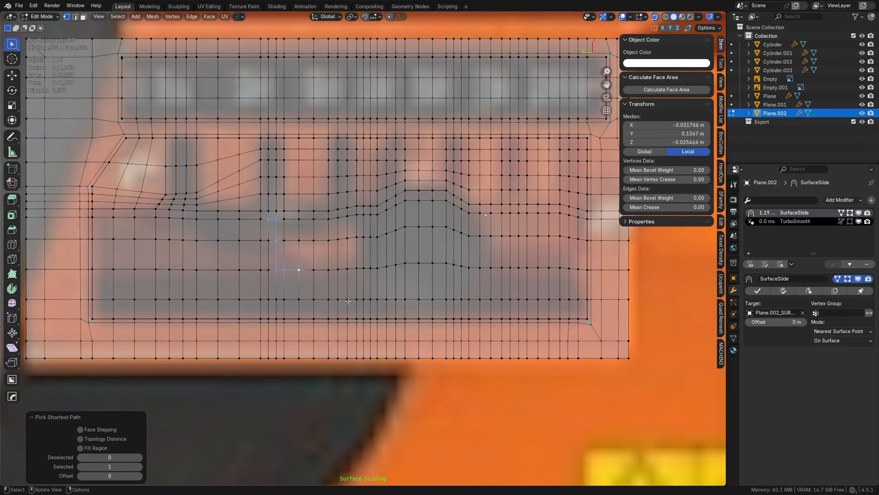
shift+middle_drag(299, 271, 344, 268)
key(alt+a)
Knife a diagonal cut across the deep recess floor, from below the blocks to a vertex two edge rows down
scroll(362, 256, up, 2)
key(Tab)
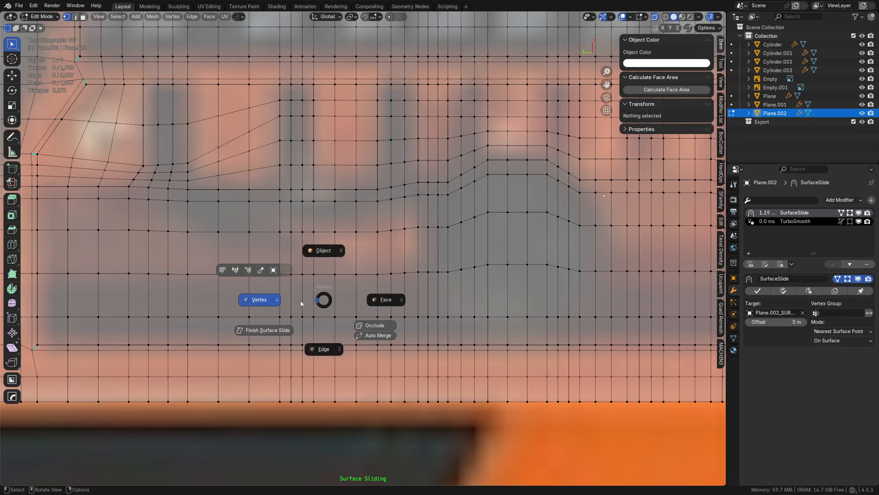
click(302, 303)
key(k)
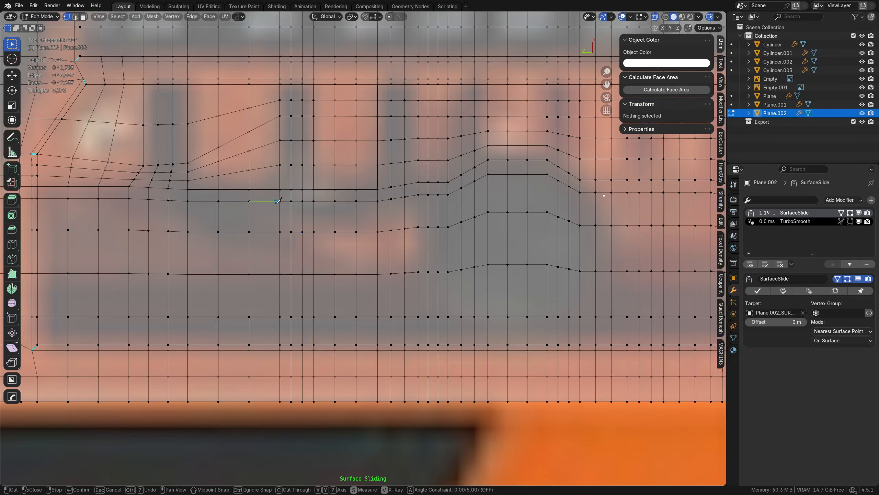
click(335, 274)
key(Return)
Merge the two nearly coincident vertices at the middle of the diagonal cut into the last selected one
scroll(335, 274, up, 3)
key(alt+z)
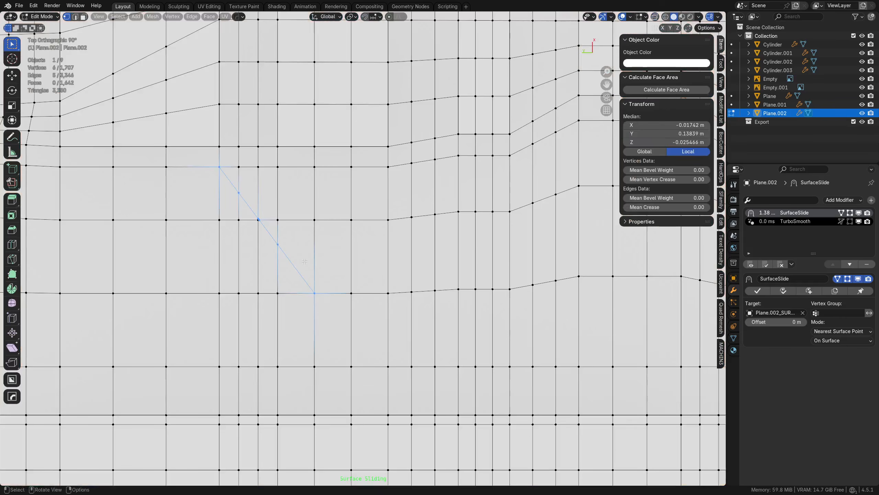
middle_drag(335, 272, 337, 244)
scroll(343, 232, down, 5)
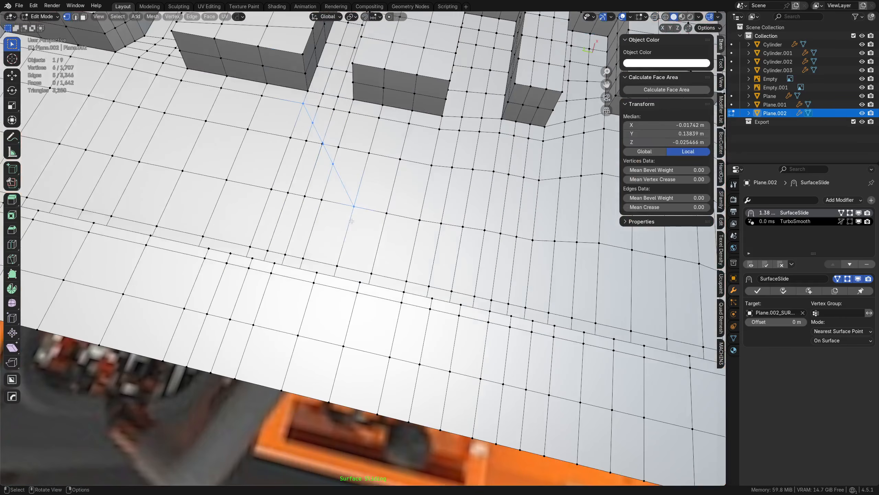
click(333, 164)
scroll(339, 166, up, 5)
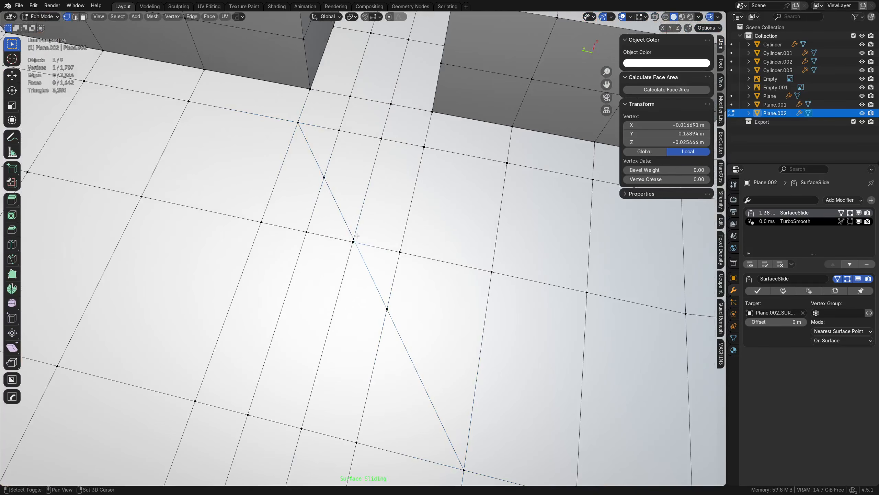
shift+click(356, 236)
key(shift+1)
click(351, 243)
shift+click(357, 239)
key(1)
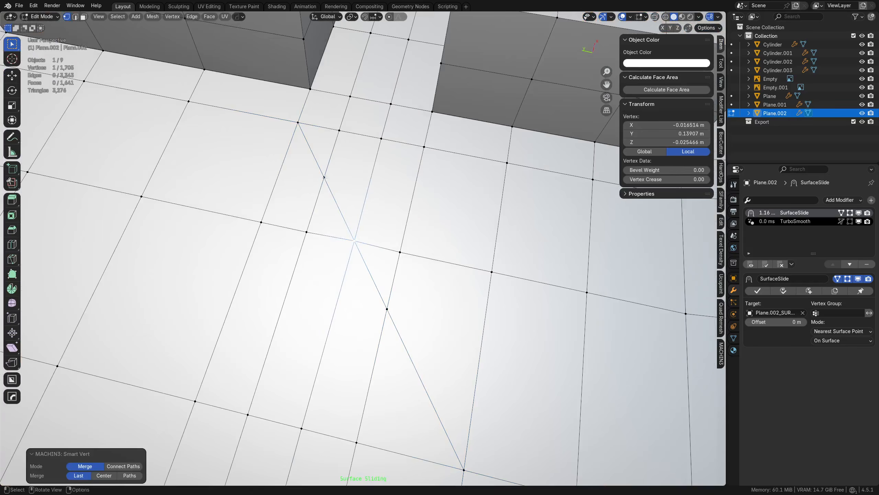
Try to select the deep recess's floor faces as a filled region in the top view
click(324, 177)
key(Tab)
click(301, 176)
scroll(301, 176, down, 9)
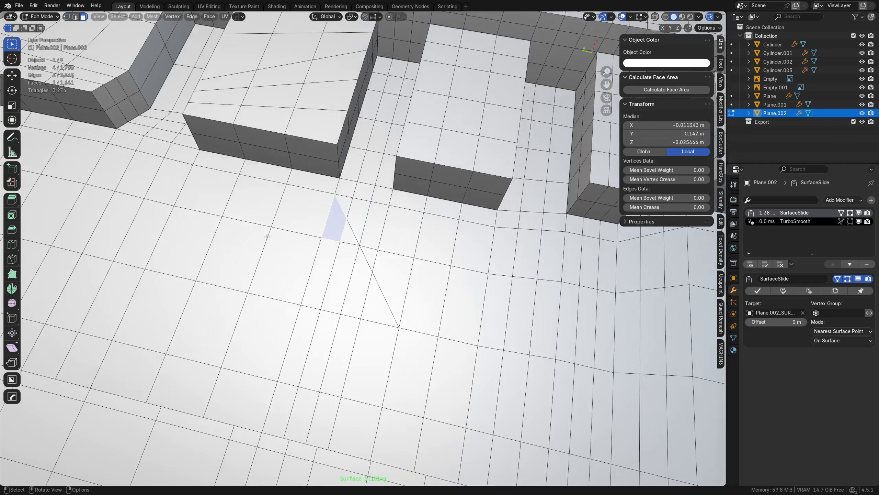
middle_drag(311, 194, 394, 254)
middle_drag(394, 255, 266, 293)
key(alt+z)
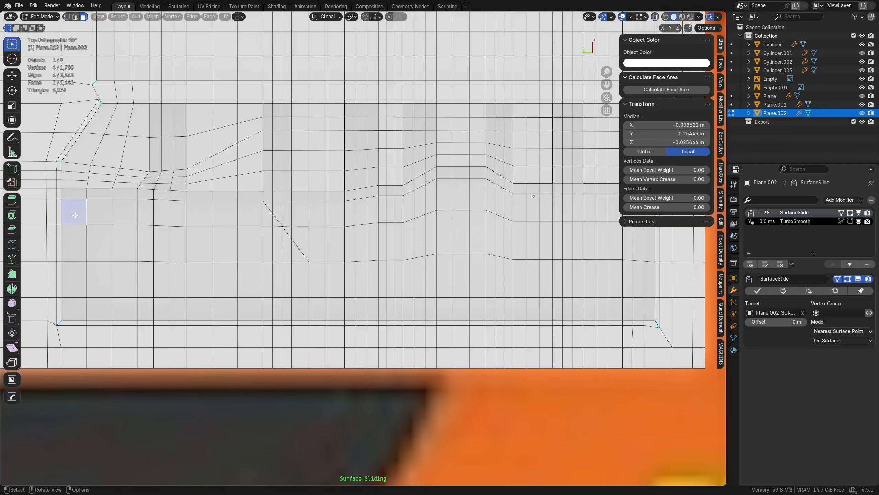
ctrl+shift+click(296, 308)
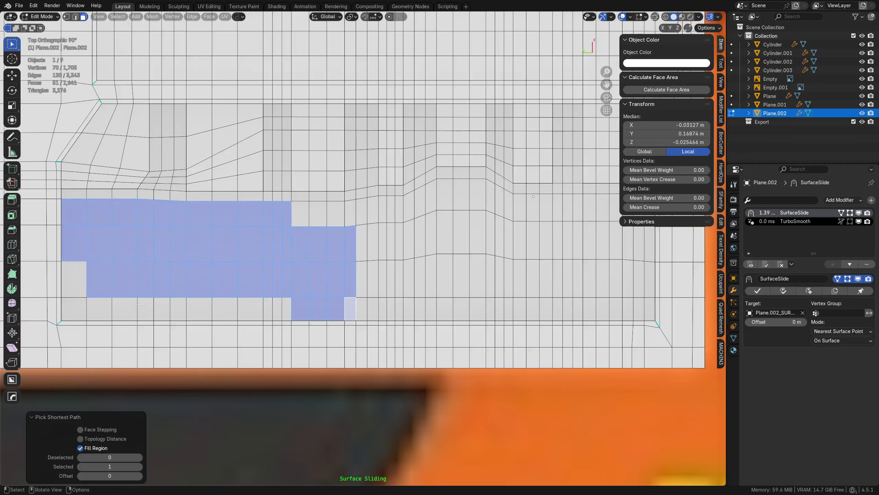
key(ctrl+z)
Circle-select the deep recess's floor faces below the diagonal cut, along the full length of the recess
drag(81, 300, 308, 290)
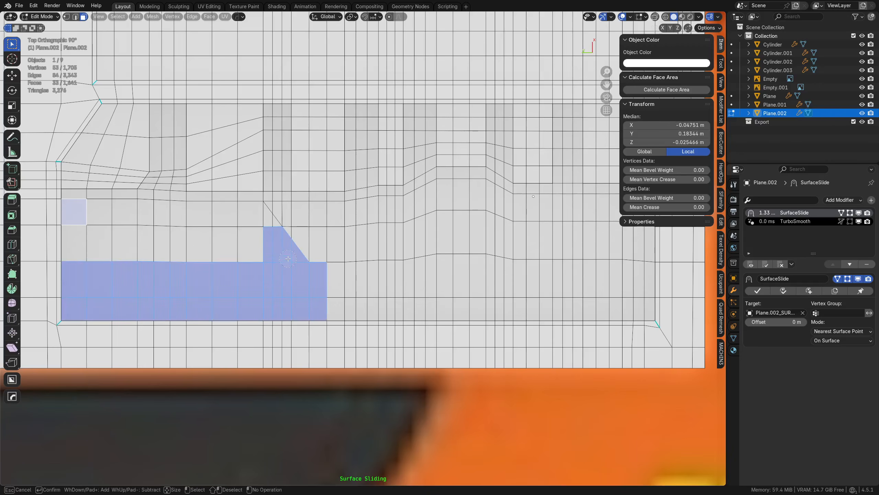
mouse_move(268, 232)
mouse_down()
mouse_move(121, 229)
mouse_move(107, 246)
mouse_up()
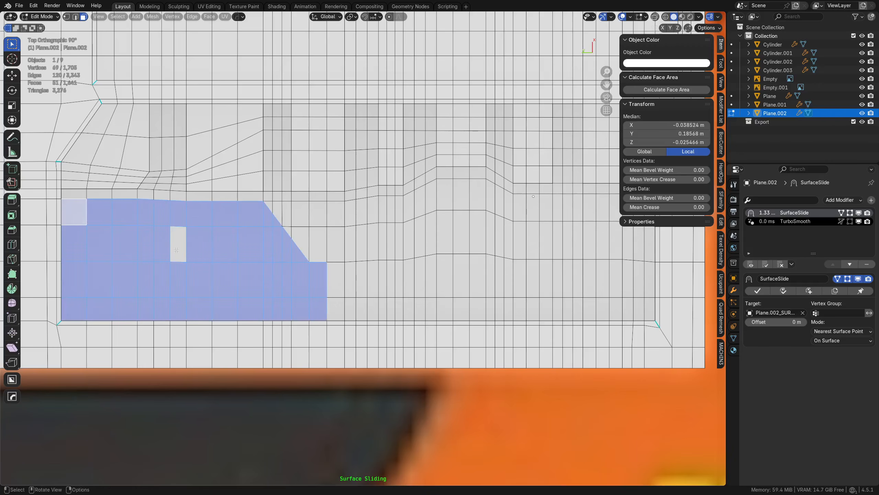
shift+middle_drag(333, 291, 223, 276)
drag(222, 277, 517, 279)
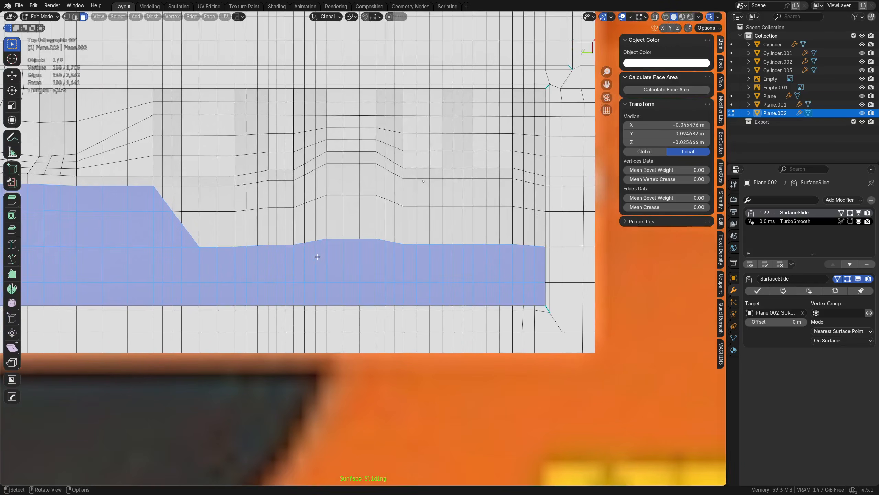
Try to select the floor edge line running from the diagonal cut's lower end to the recess's end wall
key(Tab)
click(248, 301)
click(208, 247)
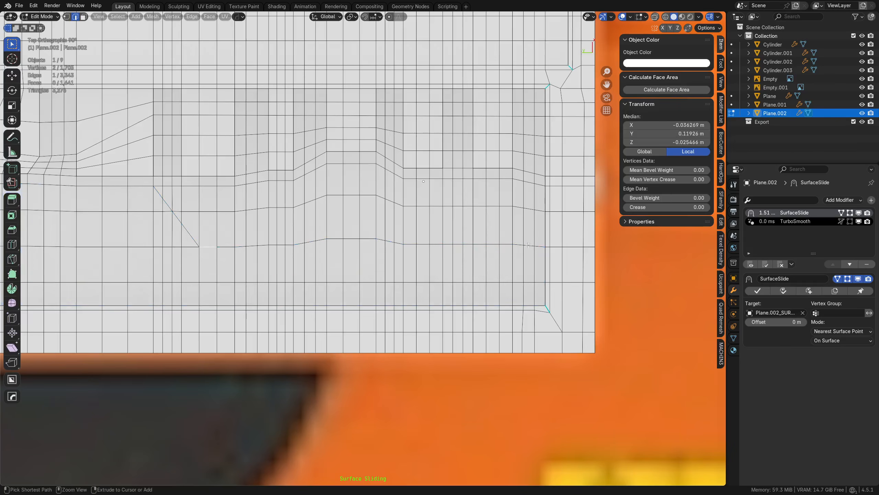
ctrl+click(539, 245)
key(alt+a)
click(539, 293)
key(a)
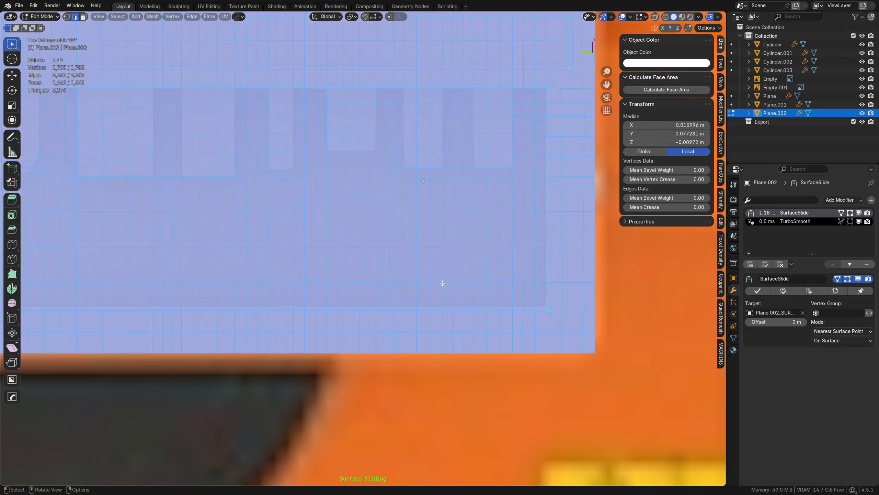
key(a)
Reselect the stepped area of deep recess floor faces in face mode, following the diagonal cut between its two heights
key(c)
mouse_move(522, 268)
mouse_down()
mouse_move(535, 269)
mouse_move(463, 278)
mouse_move(143, 270)
mouse_up()
key(Escape)
key(Tab)
click(519, 281)
key(Escape)
shift+middle_drag(226, 288, 476, 318)
key(c)
drag(476, 318, 235, 306)
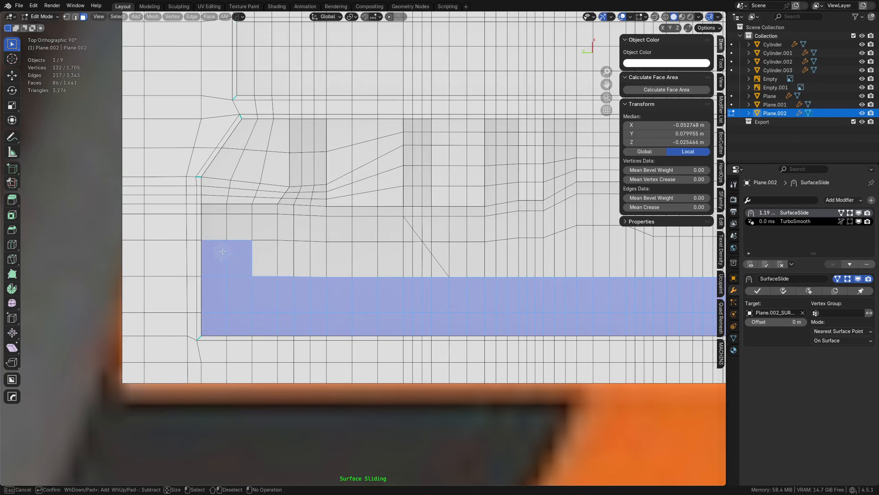
drag(236, 243, 381, 238)
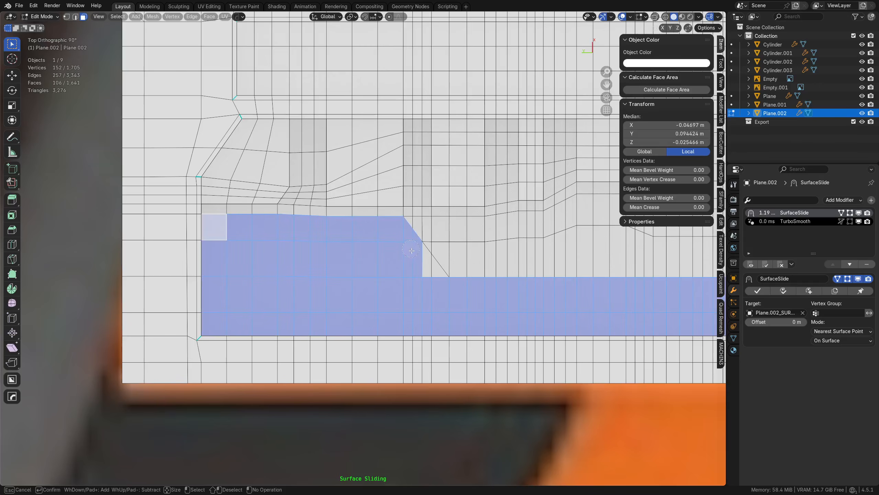
key(Escape)
scroll(433, 280, up, 2)
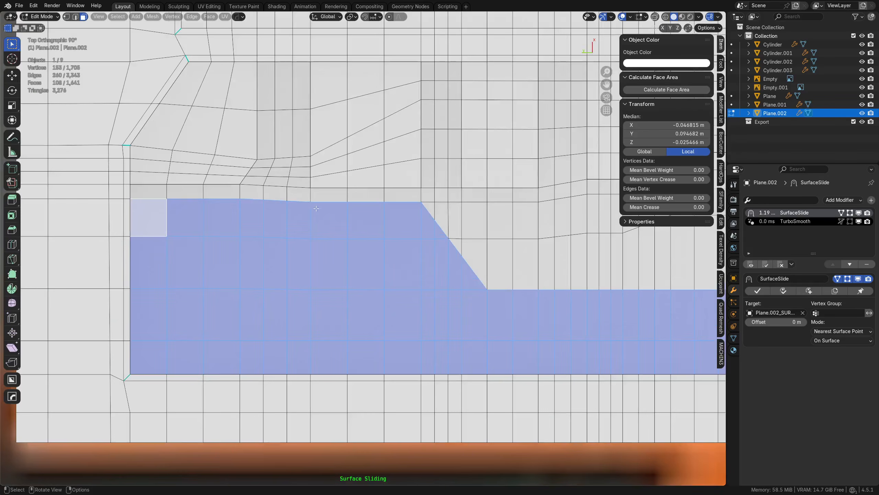
Inset the selected floor faces with a thickness of 0.001828 m and switch to edge selection
key(alt+a)
key(Escape)
key(i)
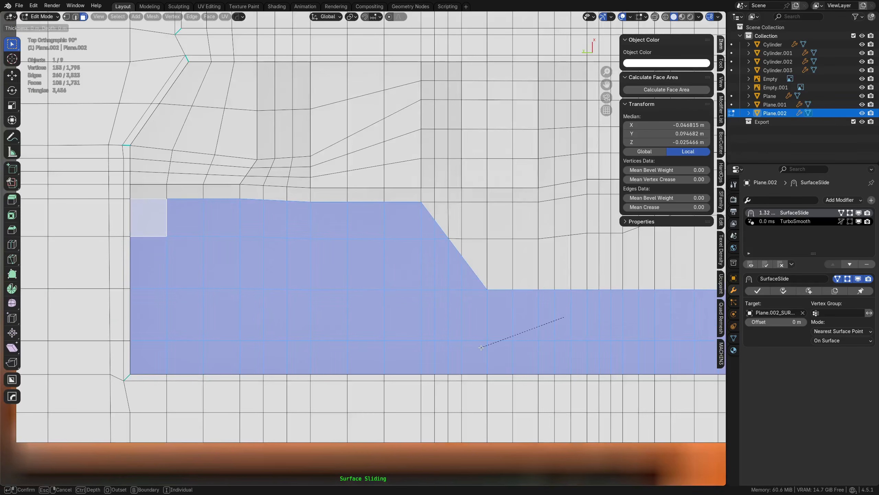
click(526, 332)
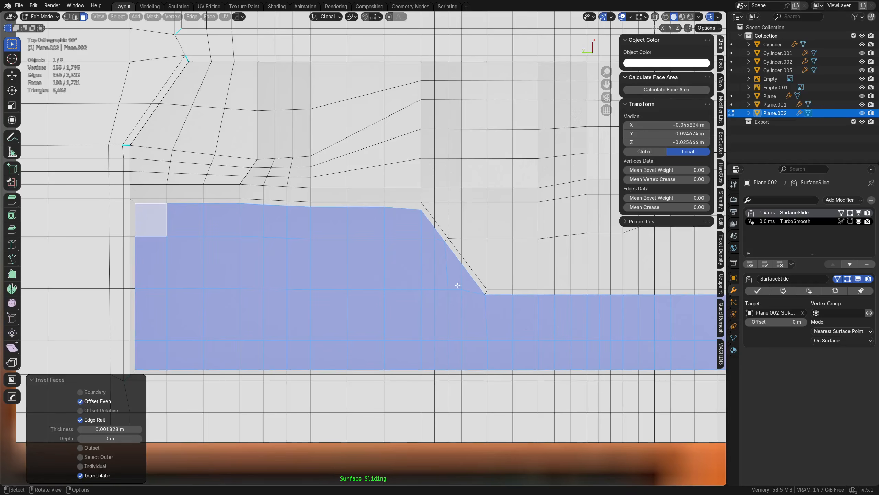
key(Tab)
click(282, 266)
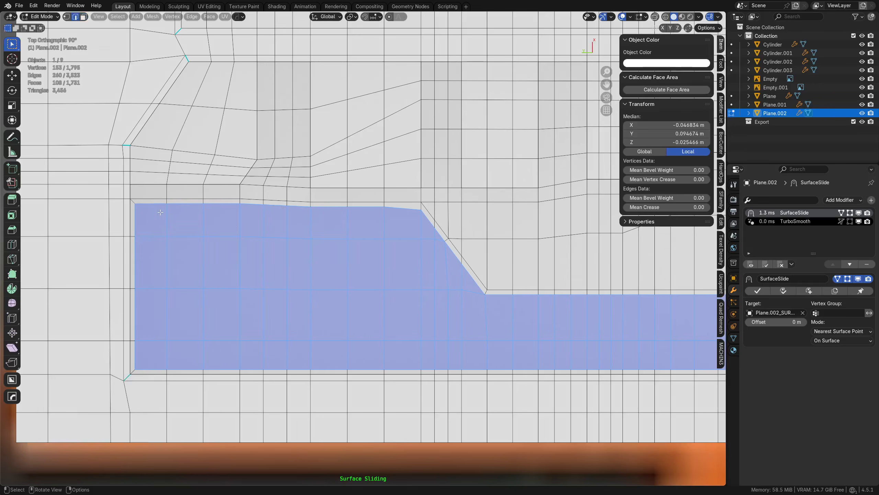
Straighten the inset border's two upper edge lines, each from the recess's end wall to the diagonal cut, aligning them to minimum local X
click(151, 204)
ctrl+click(399, 207)
key(alt+a)
click(357, 238)
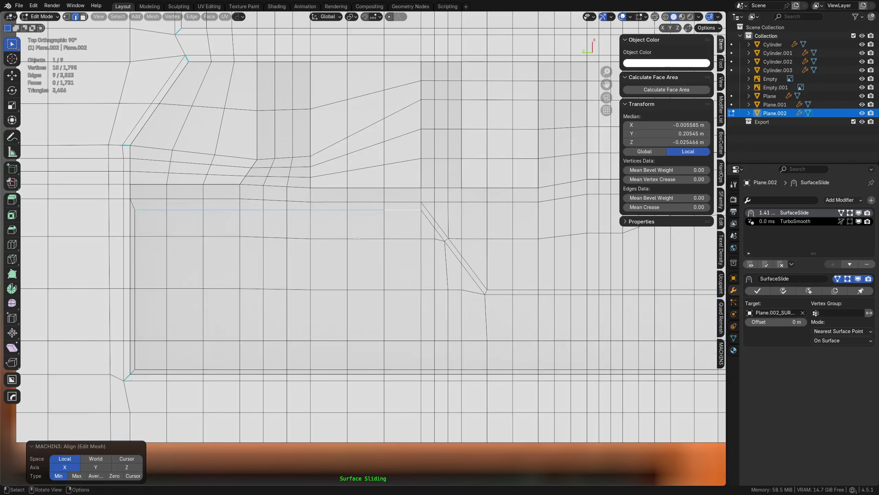
click(156, 199)
ctrl+click(401, 196)
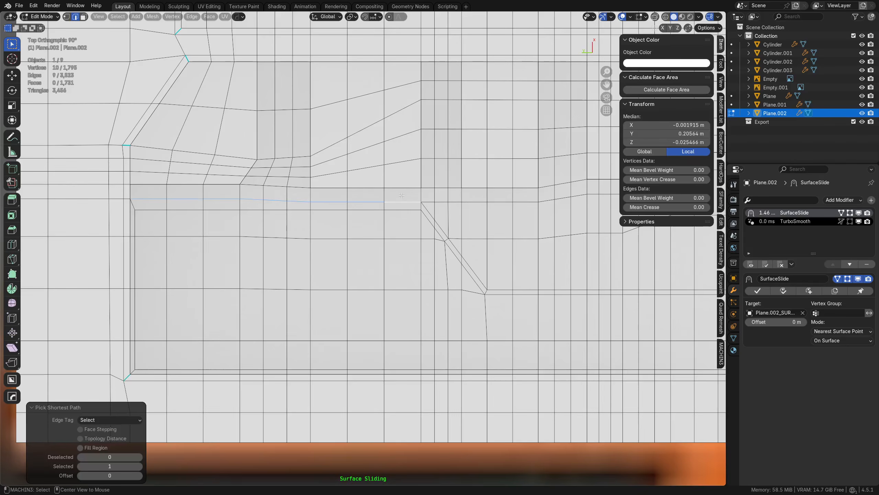
key(alt+a)
click(406, 249)
Reselect the stepped floor faces inside the inset border in face mode, along the full length of the deep recess
key(3)
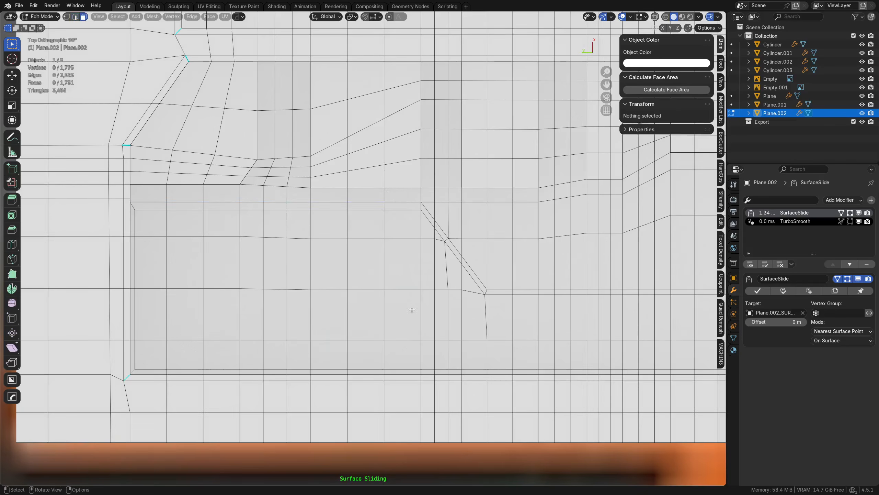
click(165, 347)
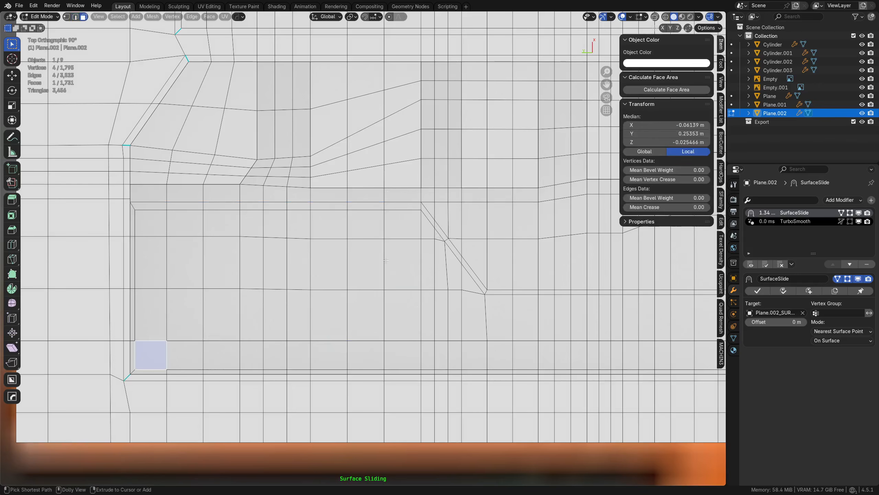
ctrl+shift+click(415, 225)
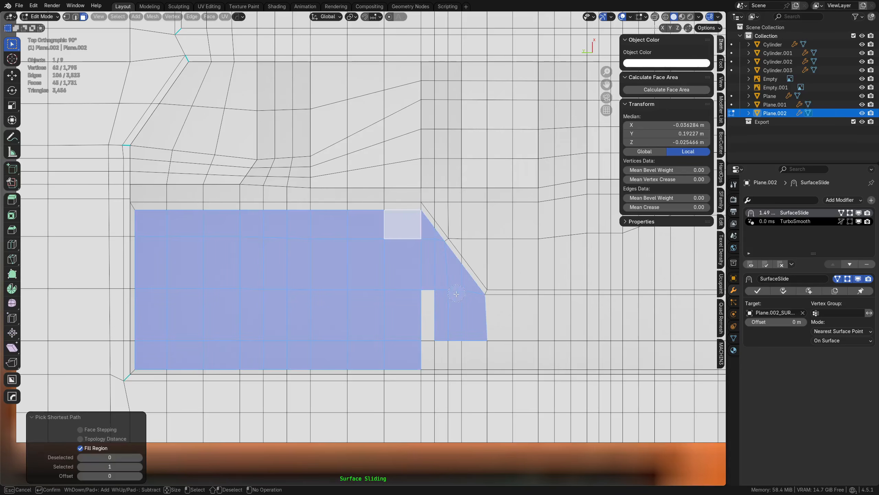
drag(457, 294, 449, 354)
right_click(450, 355)
shift+middle_drag(513, 324, 292, 315)
drag(262, 334, 382, 333)
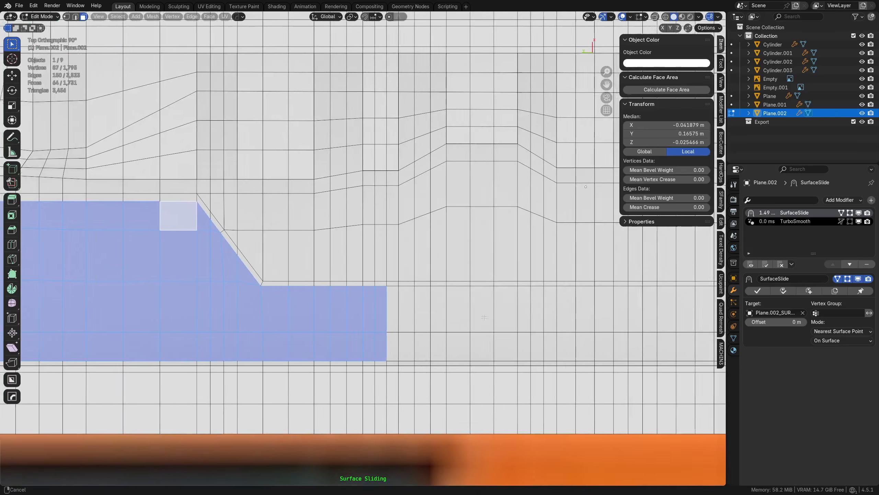
shift+middle_drag(383, 333, 185, 331)
drag(185, 331, 535, 329)
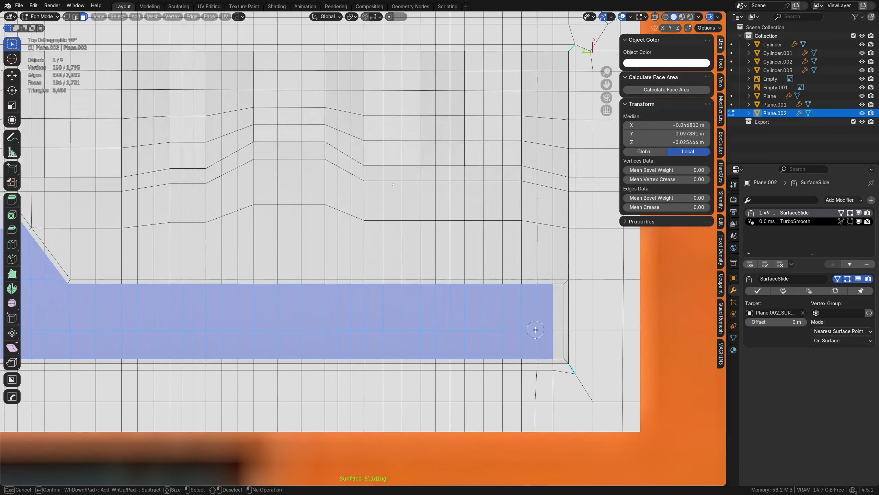
middle_drag(540, 327, 392, 263)
right_click(437, 277)
Finish the surface slide and sink the selected floor faces with an inset of 0 m thickness and -0.01307 m depth
key(Tab)
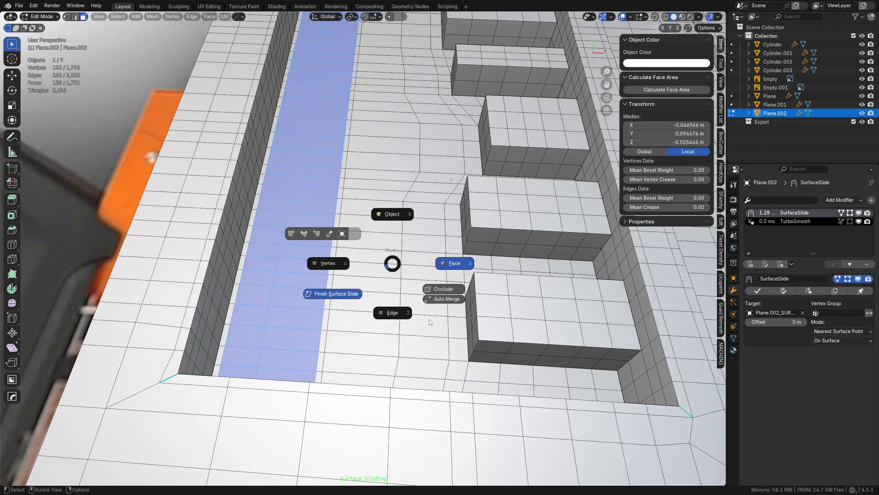
click(333, 293)
click(385, 293)
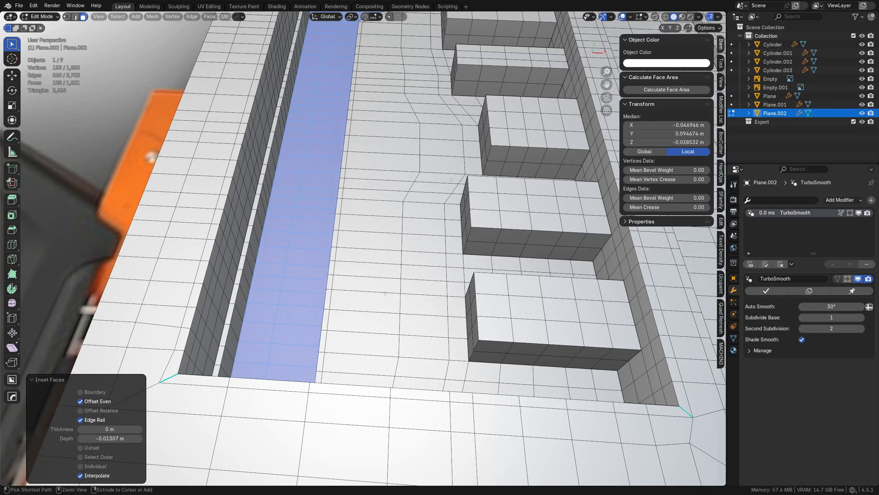
Inset the sunken floor faces with a thickness of 0.001301 m and preview the smoothed result in object mode
shift+middle_drag(309, 111, 456, 298)
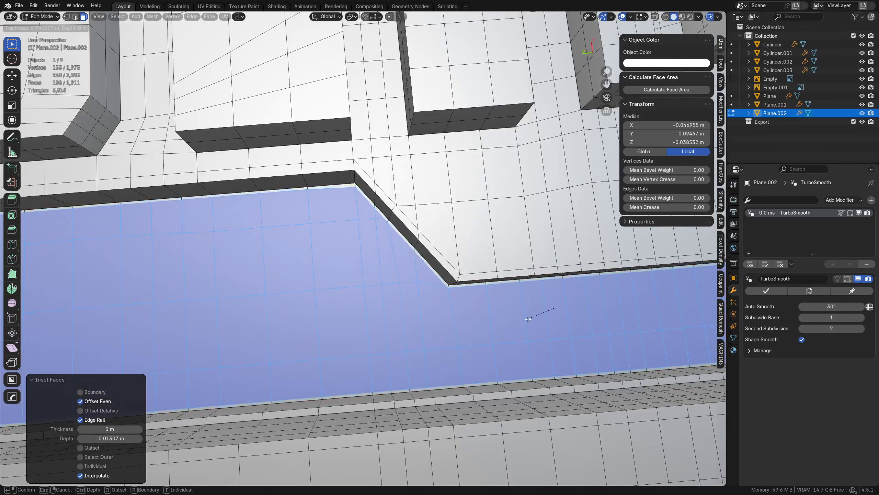
click(431, 328)
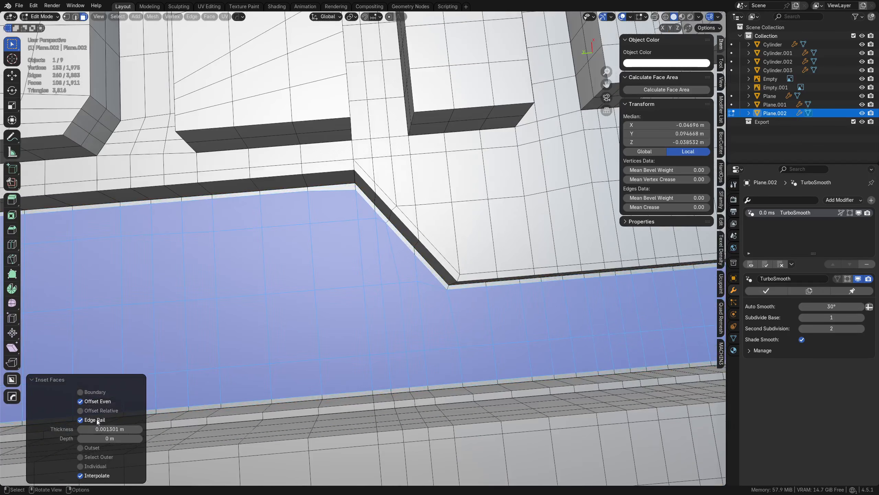
key(Tab)
click(395, 317)
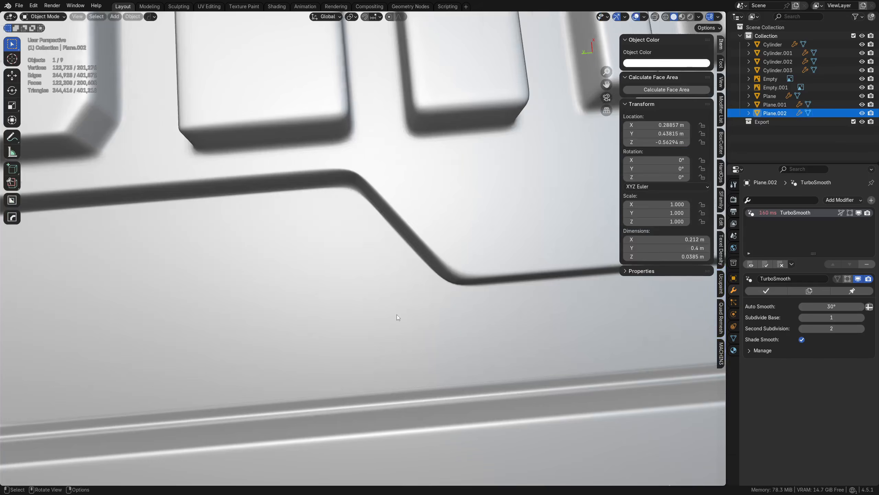
Examine the smoothed pocket walls and the diagonal cut's corners, comparing the smoothed object with its edit mesh
middle_drag(397, 315, 381, 247)
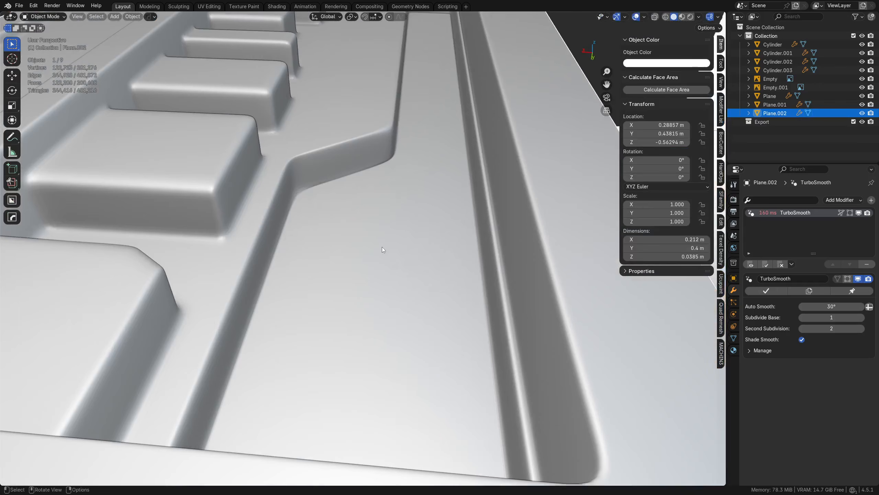
key(Tab)
click(382, 281)
key(Tab)
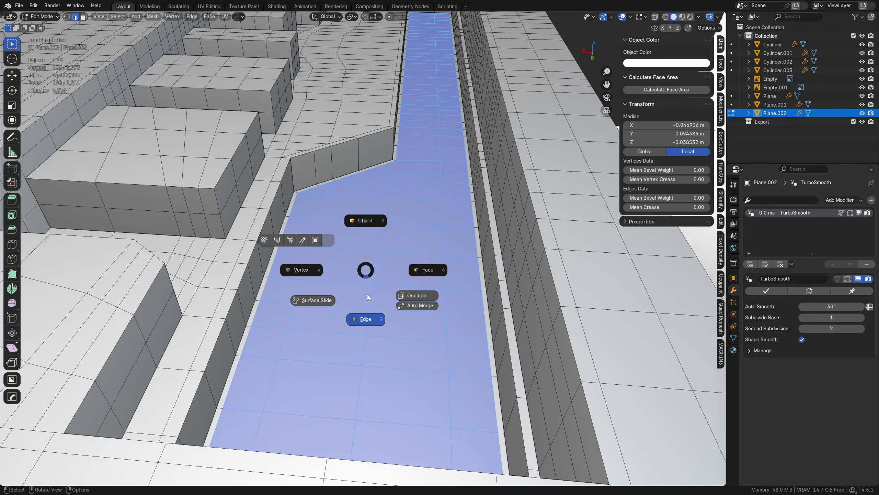
click(368, 292)
key(Tab)
click(371, 264)
scroll(327, 192, up, 4)
middle_drag(327, 193, 353, 280)
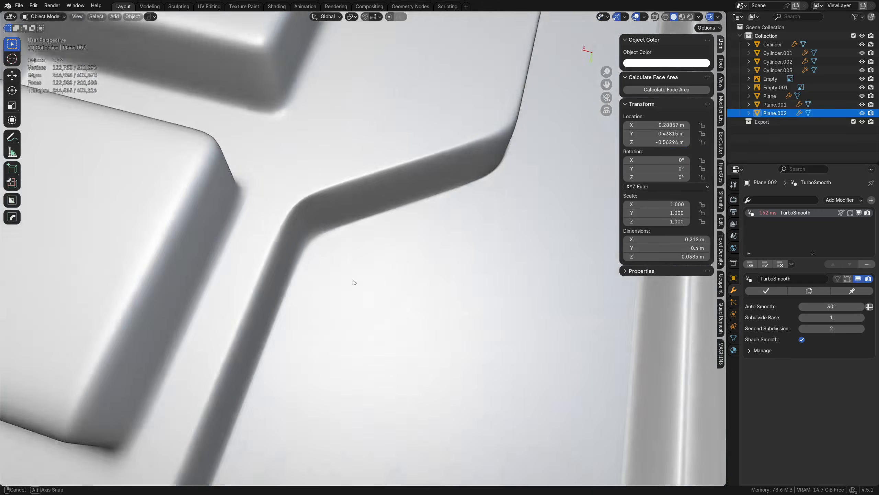
Grow the floor selection by two rings, set its sharpness by angle and preview the smoothed pocket
key(Tab)
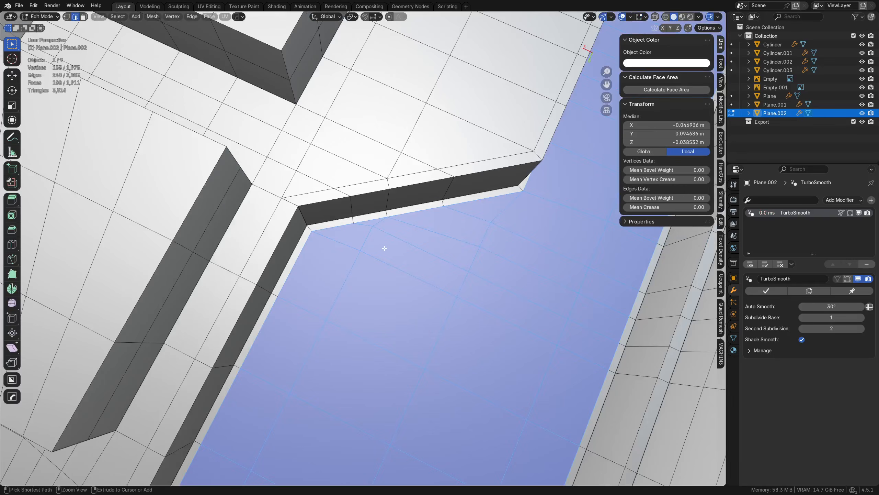
key(ctrl+KP_Add)
key(ctrl+KP_Add)
key(q)
mouse_move(442, 266)
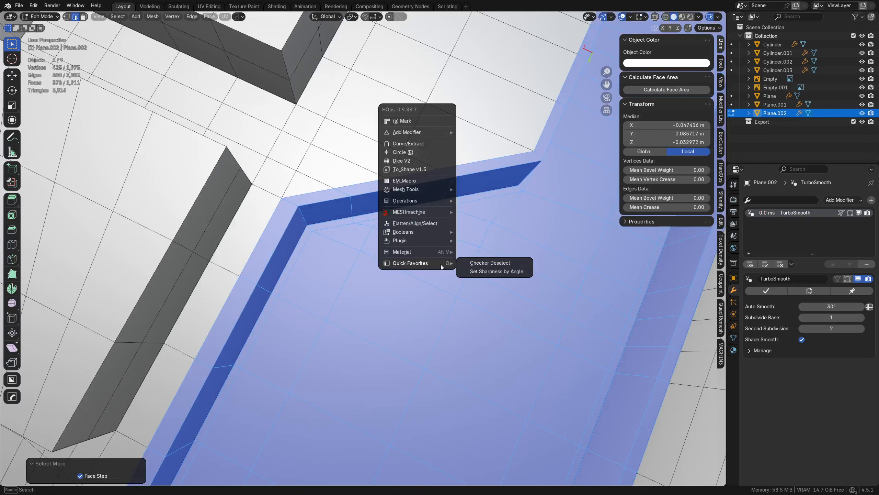
click(486, 273)
scroll(377, 283, down, 3)
mouse_move(377, 283)
middle_down()
mouse_move(401, 261)
mouse_move(364, 273)
middle_up()
key(Tab)
click(406, 236)
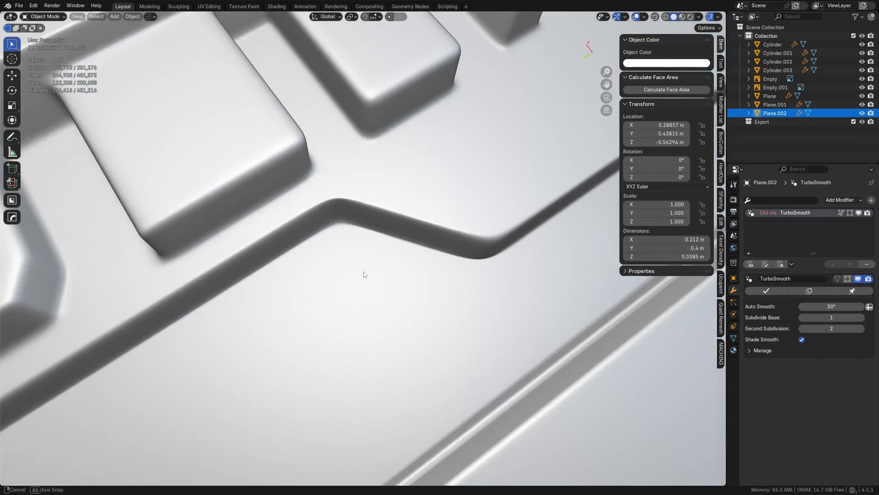
Mark the short inset corner edge at the upper end of the diagonal cut as sharp
key(Tab)
click(341, 208)
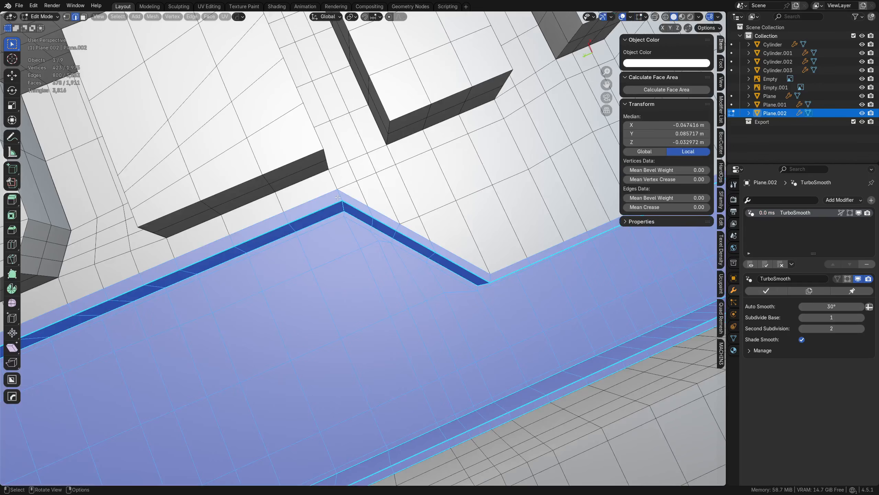
click(338, 198)
key(shift+2)
shift+middle_drag(494, 282, 337, 262)
Examine the corner of the sunken pocket at its narrow end, both smoothed and as edit mesh
key(Tab)
click(425, 192)
alt+middle_click(425, 192)
scroll(421, 242, up, 3)
scroll(337, 263, up, 3)
key(ctrl+Tab)
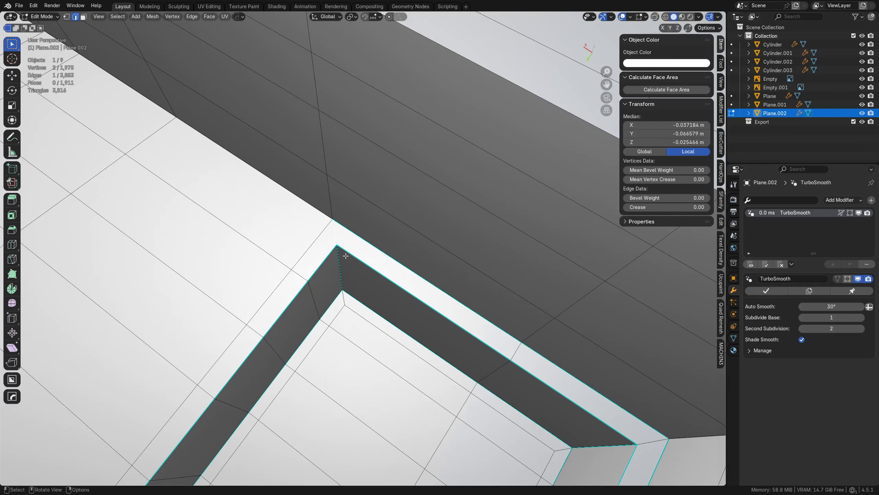
key(Tab)
click(344, 259)
middle_drag(344, 259, 349, 305)
key(Tab)
click(341, 284)
middle_drag(327, 264, 270, 319)
click(273, 325)
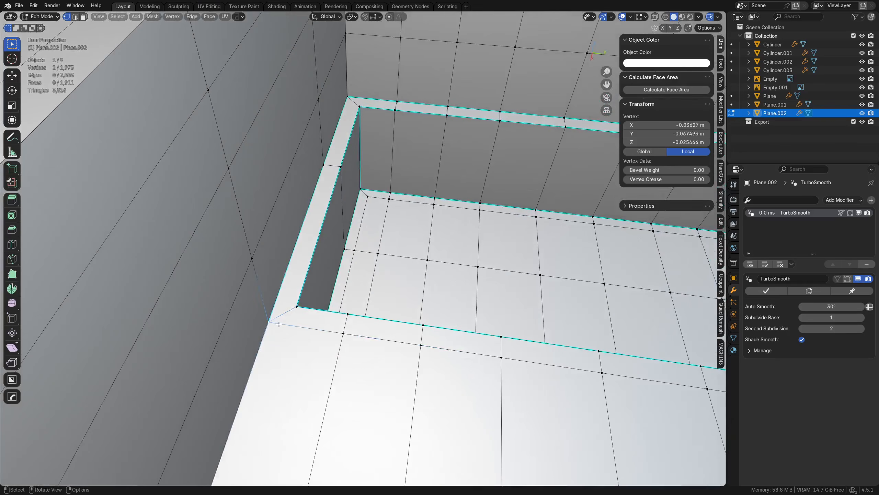
key(g)
right_click(277, 328)
Preview the pocket's narrow end and mark its short inset corner edge beside the recess's end wall as sharp
shift+middle_drag(359, 182, 310, 211)
middle_drag(310, 211, 326, 222)
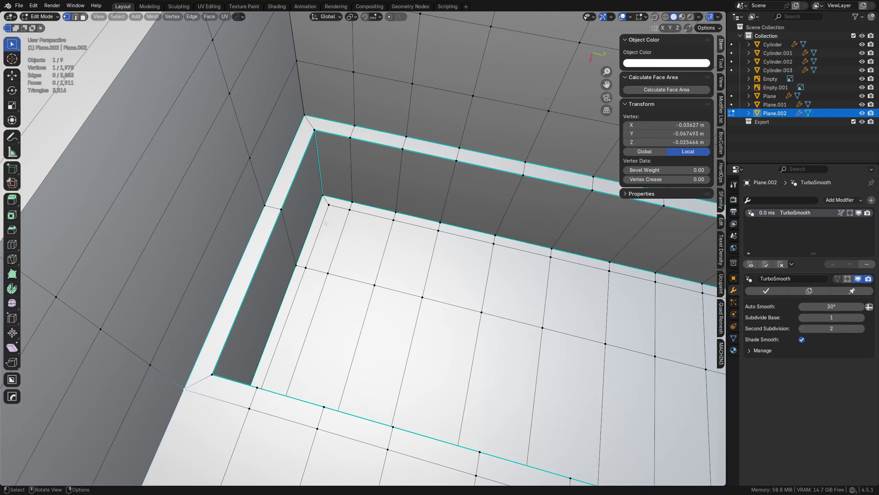
key(Tab)
click(333, 200)
key(Tab)
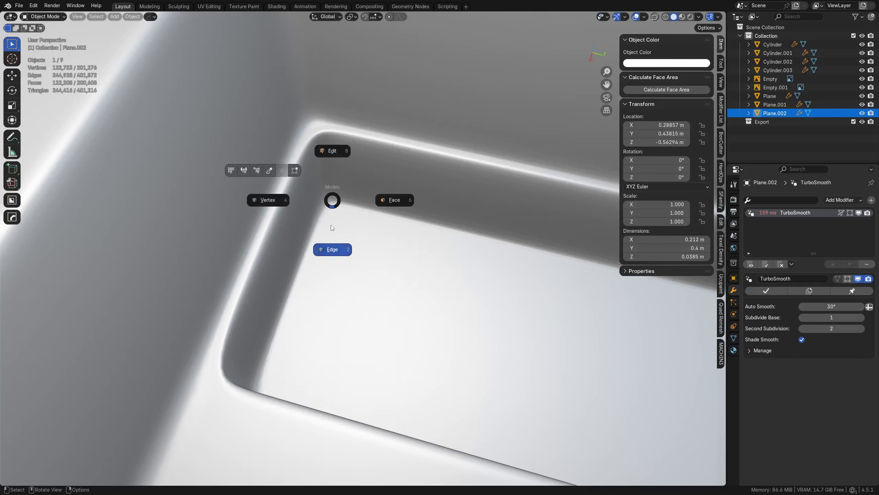
click(331, 224)
click(318, 192)
key(2)
click(200, 380)
key(2)
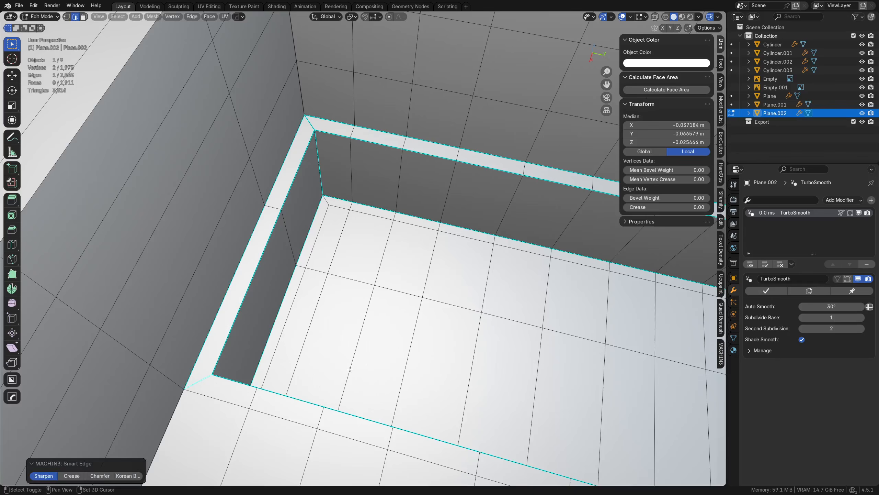
Mark the end wall's base edge next to the pocket's inset corner as sharp and preview the smoothing
key(Tab)
click(350, 324)
mouse_move(390, 224)
alt+middle_down()
mouse_move(416, 293)
mouse_move(314, 309)
mouse_move(253, 253)
mouse_move(209, 238)
mouse_move(235, 131)
mouse_move(349, 216)
alt+middle_up()
key(Tab)
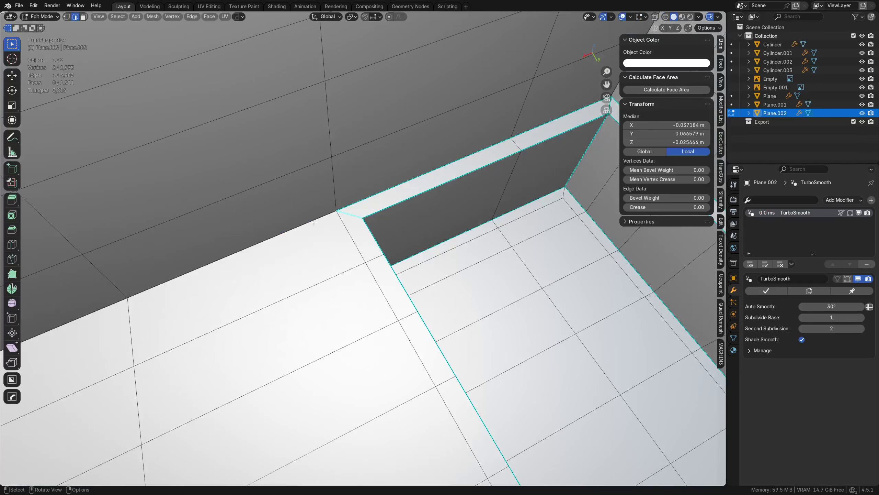
key(shift+2)
scroll(347, 272, down, 3)
middle_drag(361, 275, 334, 284)
key(Tab)
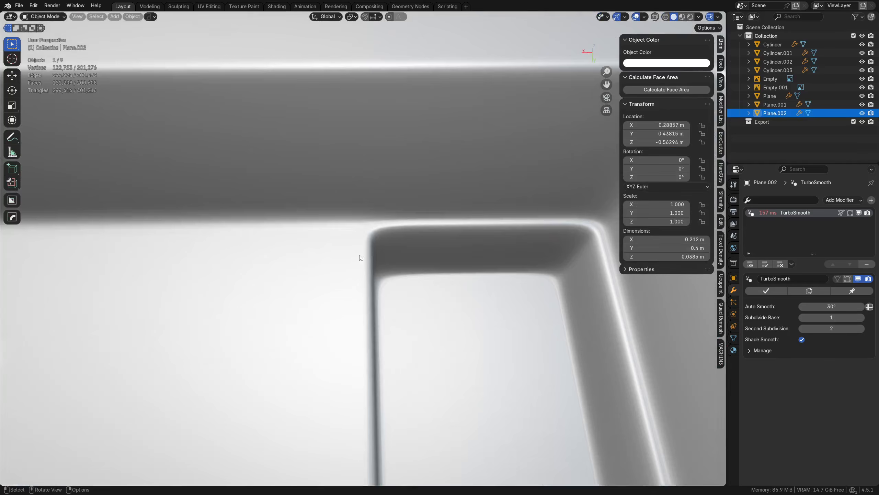
middle_drag(420, 259, 347, 240)
Turn on the object wireframe and sharpen the floor-level inset corner edge at the pocket's narrow end
key(Tab)
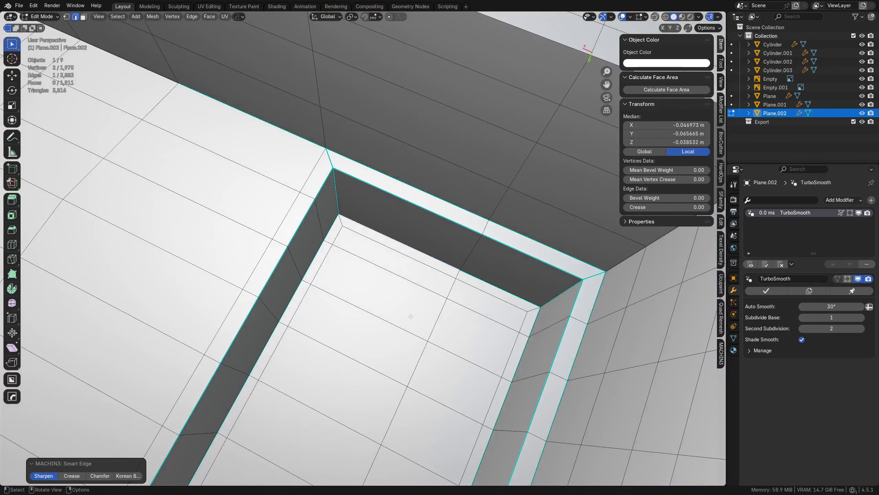
key(Tab)
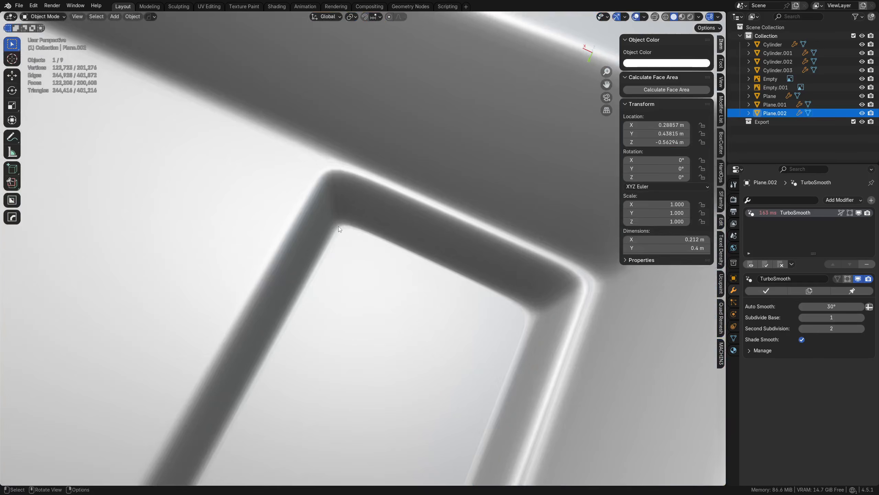
key(shift+z)
key(Tab)
middle_drag(343, 212, 415, 214)
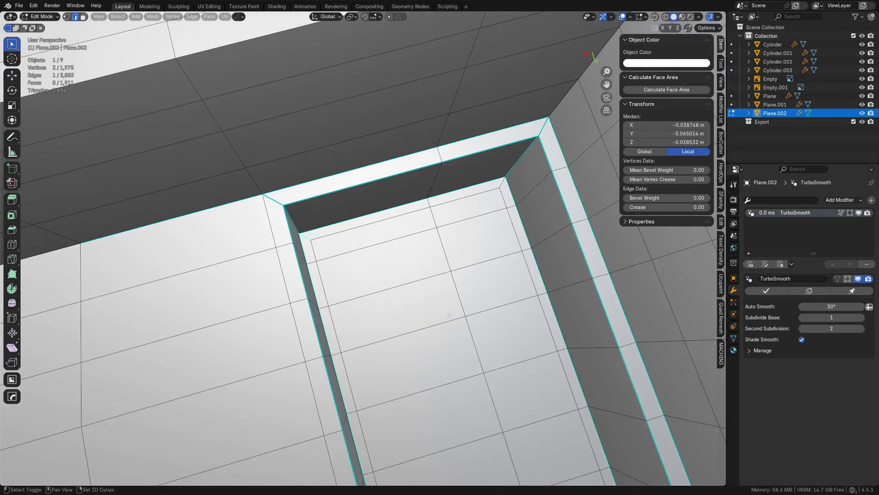
shift+middle_drag(515, 194, 428, 191)
alt+click(435, 192)
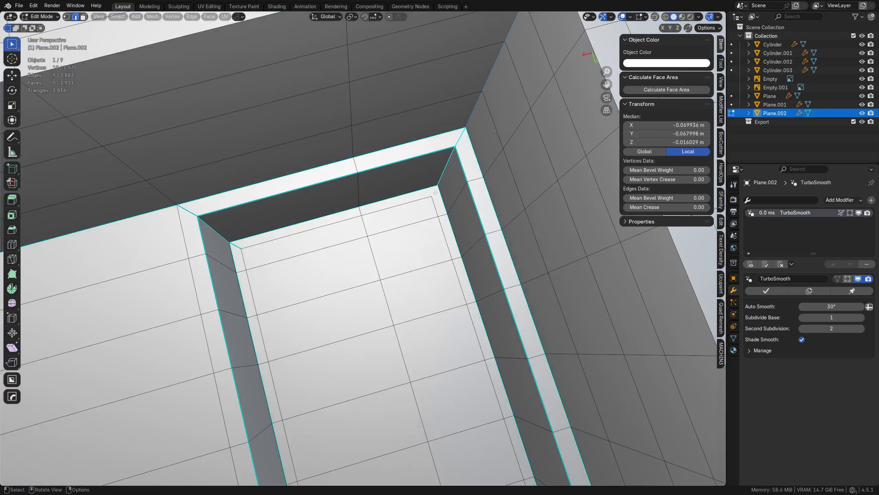
key(shift+2)
Mark the short inset corner edges at the pocket's wide end, beside the chamfered block, as sharp
scroll(432, 187, down, 3)
middle_drag(432, 168, 512, 153)
shift+middle_drag(481, 263, 301, 262)
key(a)
key(a)
click(464, 246)
key(shift+2)
middle_drag(301, 261, 324, 262)
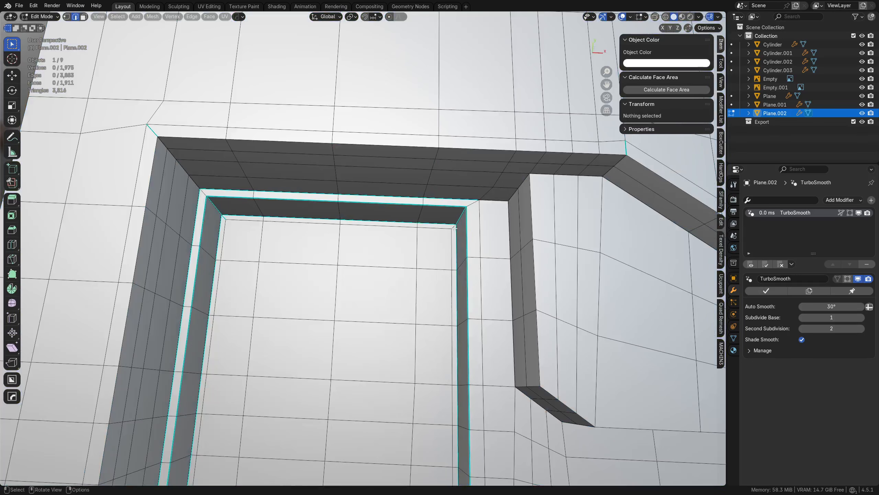
click(464, 217)
key(shift+2)
Examine the smoothed panel without wireframe in top view, and inspect the edit mesh around the pocket's diagonal cut
key(Tab)
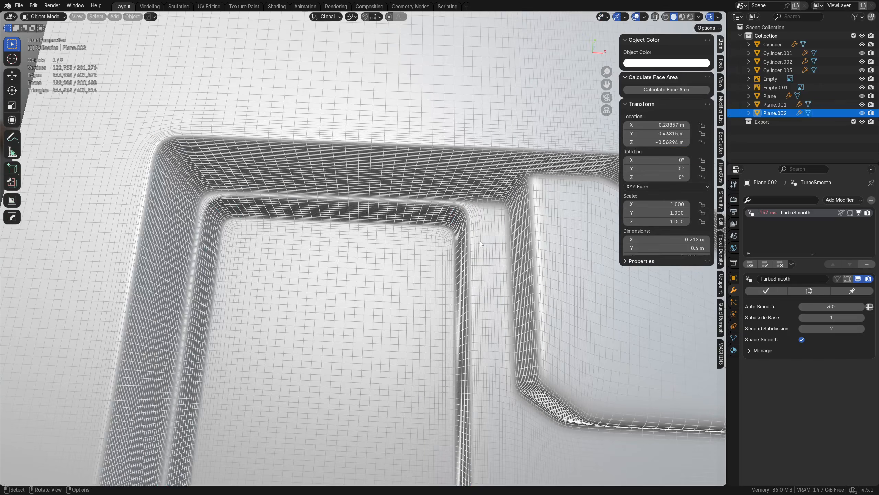
key(shift+z)
key(KP_7)
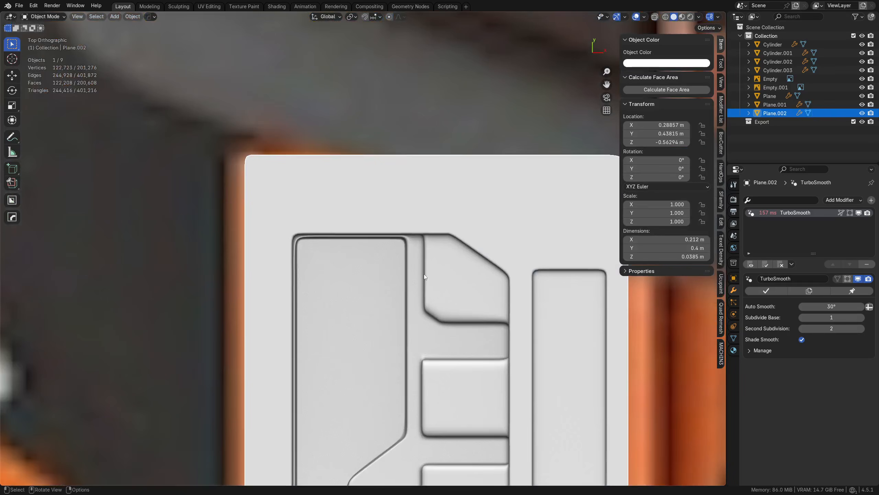
middle_drag(416, 239, 366, 304)
key(Tab)
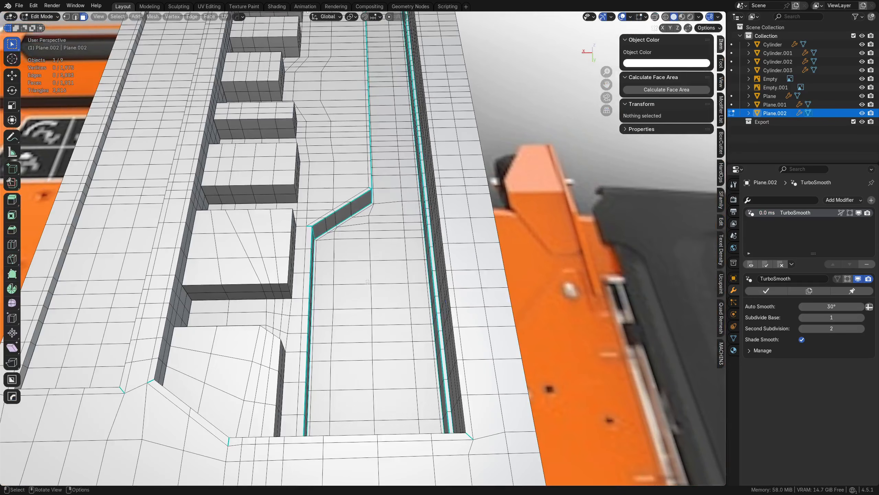
alt+middle_click(375, 205)
scroll(373, 207, up, 7)
middle_drag(341, 357, 337, 308)
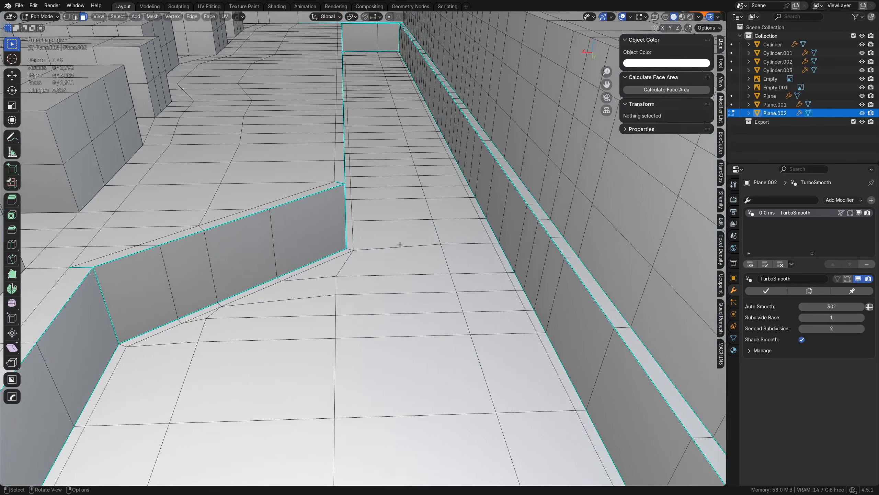
Mark the short floor-level inset edge at the outer end of the pocket's diagonal wall as sharp
scroll(337, 308, down, 1)
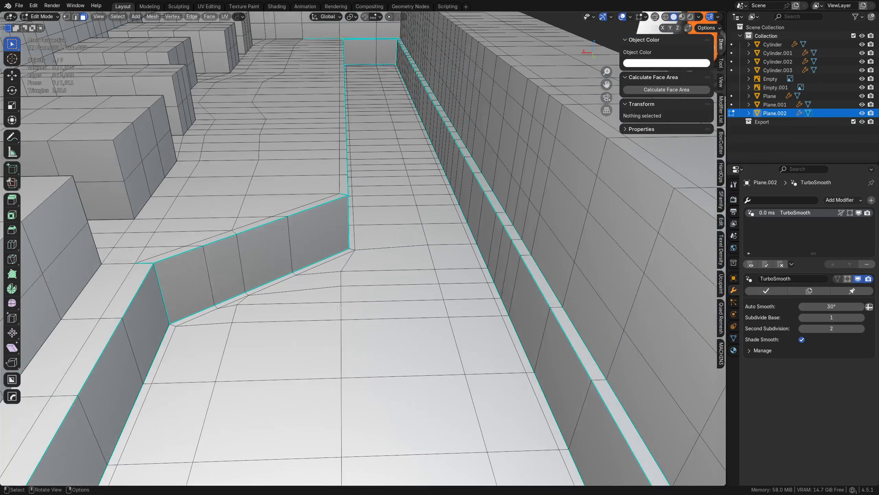
alt+middle_click(191, 321)
scroll(190, 321, up, 5)
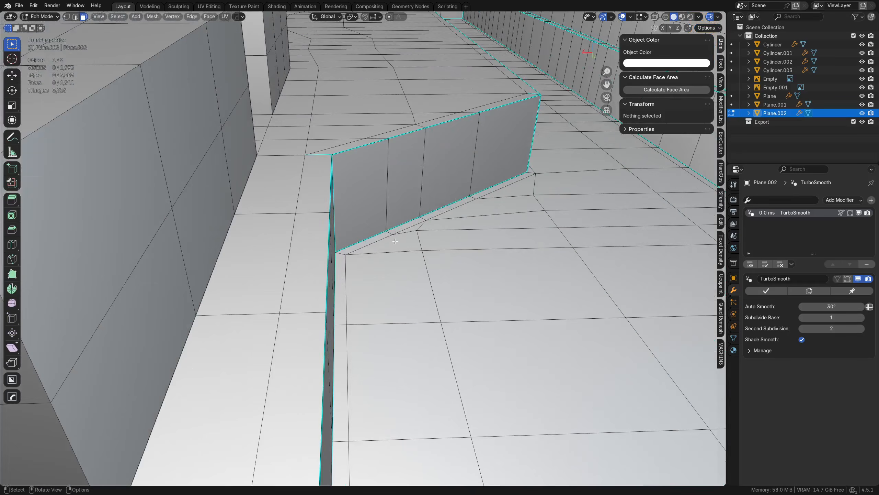
click(322, 250)
key(2)
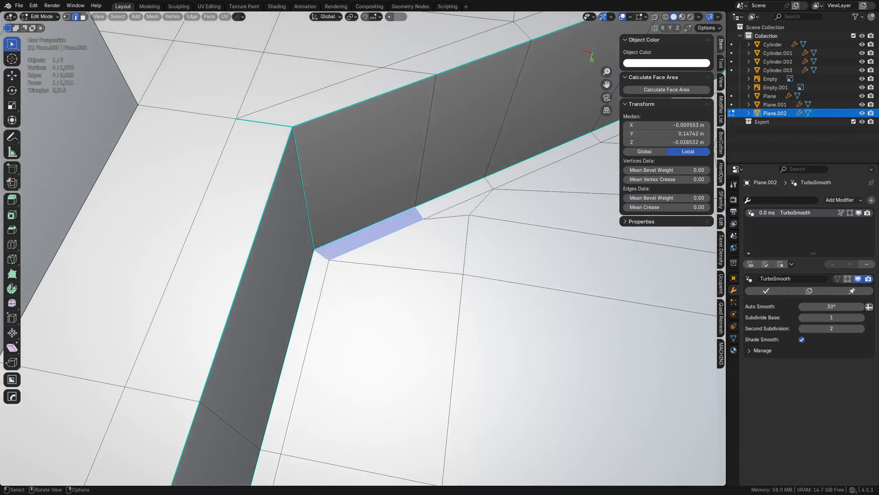
click(322, 255)
key(2)
Sharpen the floor-level inset corner edges at the diagonal wall's other end and at the pocket's narrow end
scroll(375, 284, down, 6)
shift+middle_drag(525, 161, 339, 277)
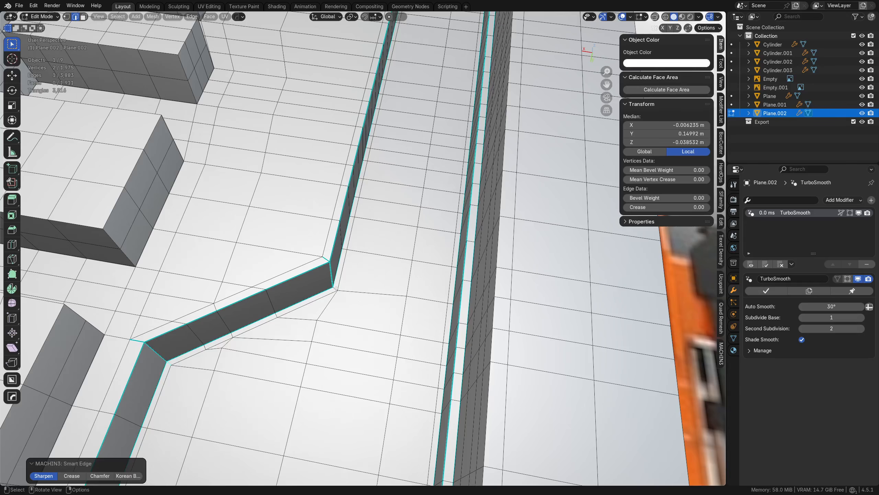
click(336, 288)
key(2)
alt+middle_click(398, 84)
alt+middle_click(383, 90)
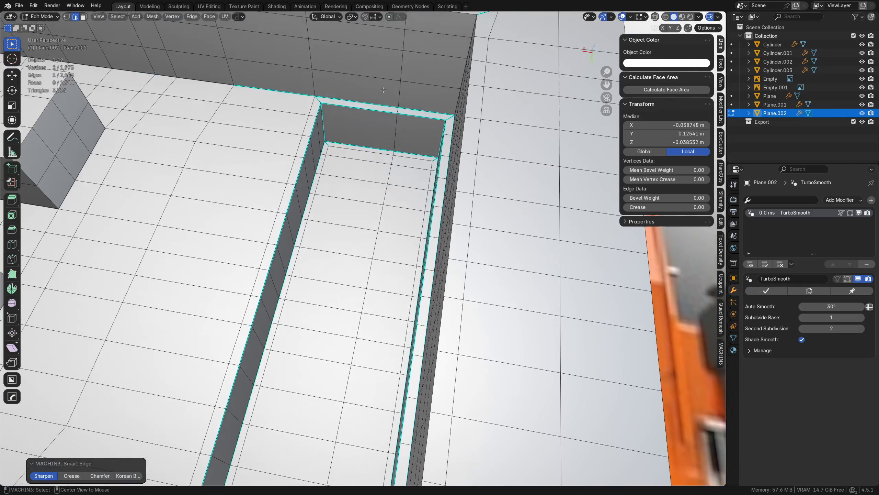
click(330, 145)
key(shift+2)
middle_drag(333, 211, 378, 237)
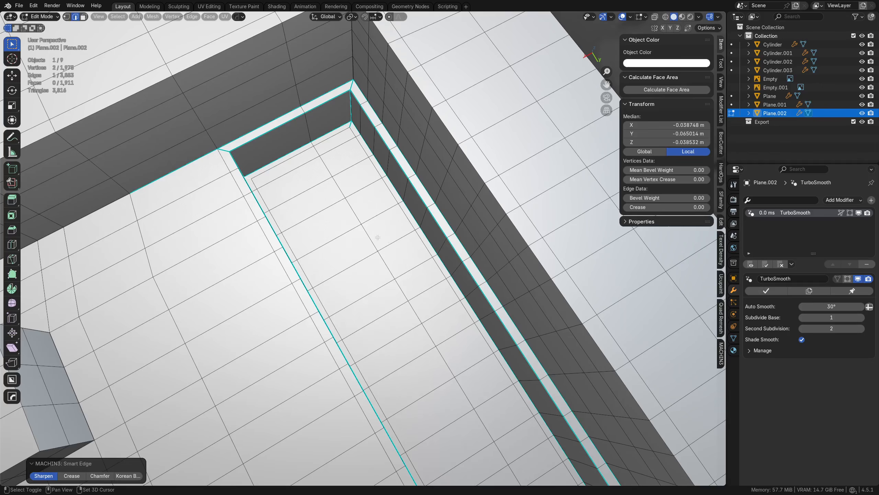
Inspect the edit mesh along the pocket from its narrow end to its wide end, and preview the smoothing
scroll(352, 157, down, 5)
middle_drag(352, 157, 390, 163)
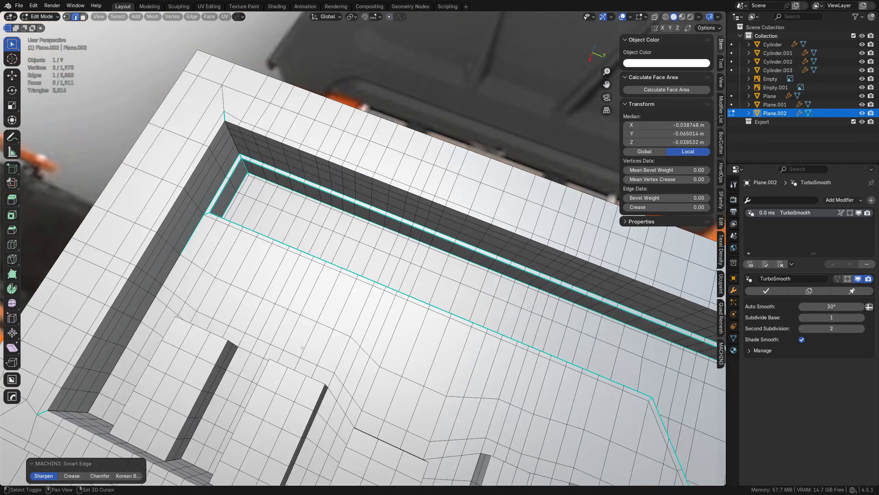
shift+middle_drag(641, 374, 384, 262)
scroll(385, 261, up, 3)
shift+middle_drag(650, 395, 458, 310)
scroll(459, 258, up, 5)
shift+middle_drag(533, 223, 488, 256)
shift+middle_drag(508, 163, 476, 312)
scroll(348, 258, up, 3)
shift+middle_drag(519, 319, 261, 289)
scroll(328, 324, down, 6)
key(Tab)
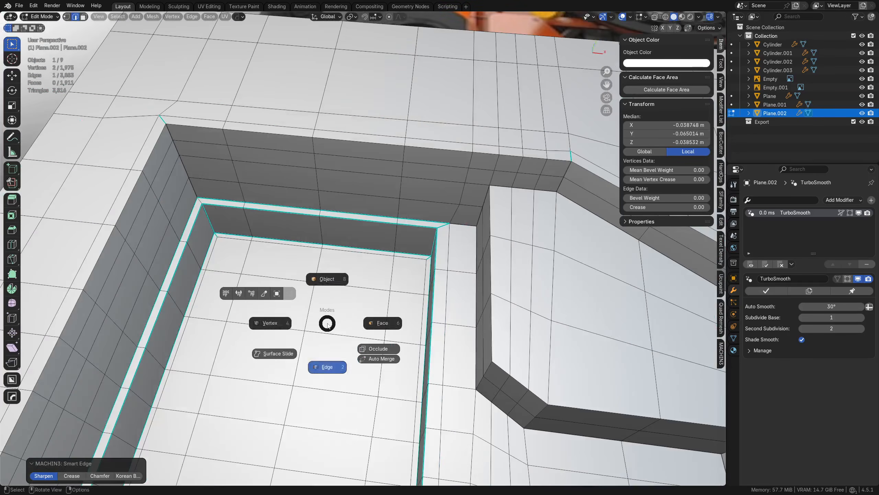
click(337, 285)
key(a)
key(a)
Apply Smart Edge sharpening to the ledge-level corner edge at the pocket's wide end and preview the smoothed panel with wireframe
middle_drag(198, 211, 370, 257)
scroll(374, 269, up, 5)
key(Tab)
click(368, 258)
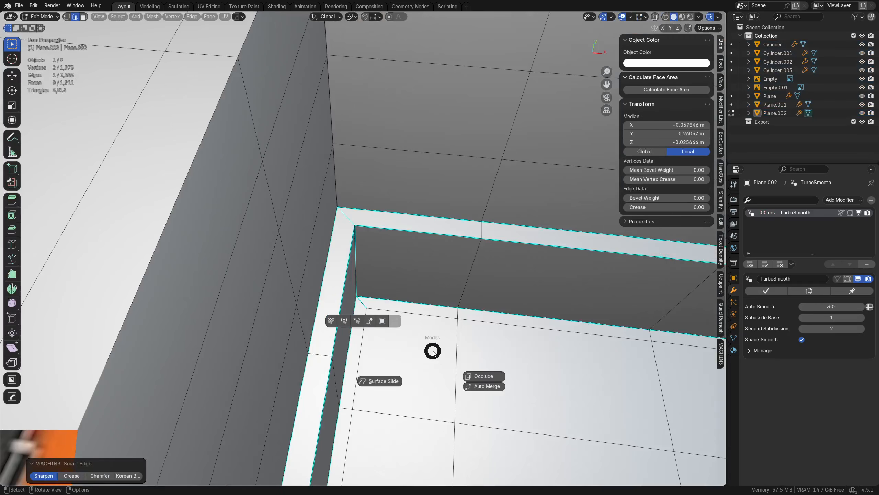
click(435, 314)
key(a)
key(a)
scroll(464, 333, down, 5)
middle_drag(484, 333, 300, 291)
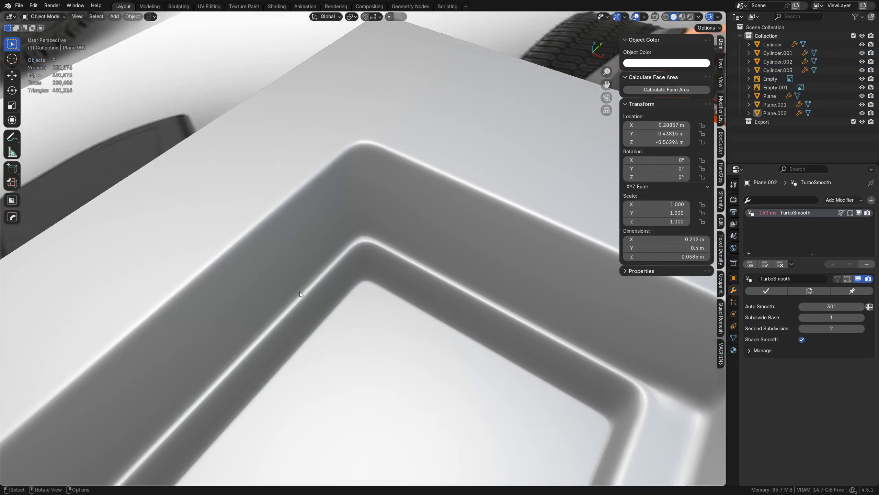
key(F4)
scroll(328, 258, down, 3)
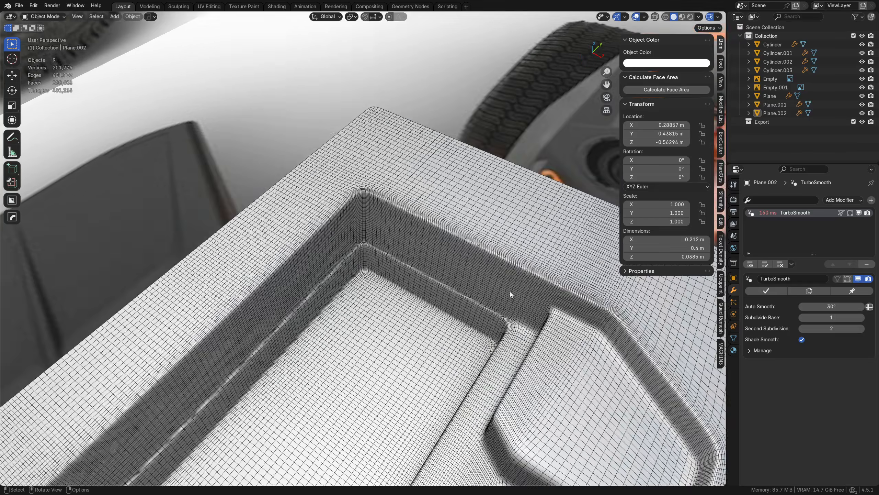
Add one centred loop cut running lengthwise through the pocket floor and return to Object Mode
middle_drag(510, 294, 320, 236)
key(Tab)
scroll(325, 253, up, 6)
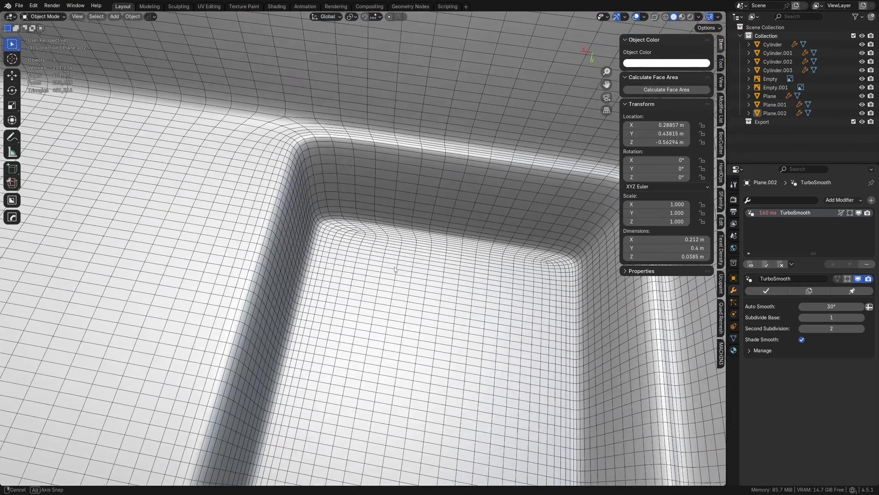
scroll(369, 271, down, 8)
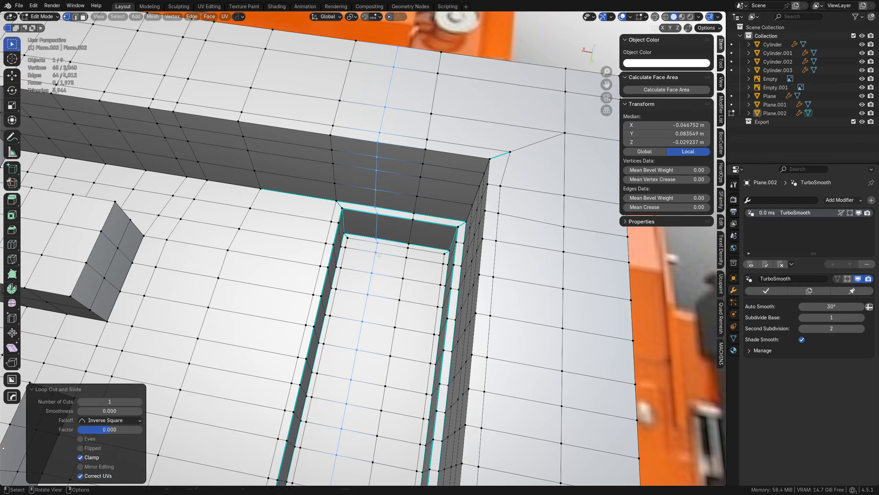
key(ctrl+Tab)
click(310, 251)
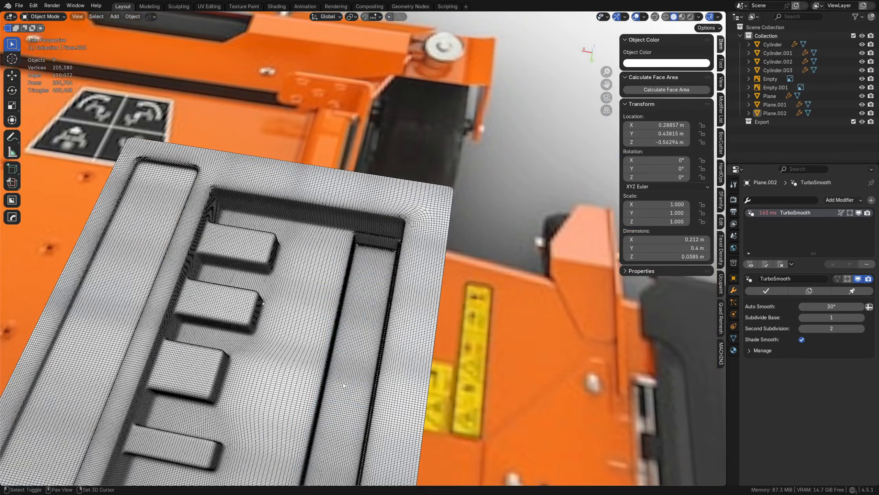
Move the finished panel off the mower reference image to a spot beside the caster wheel
middle_drag(344, 385, 600, 210)
click(365, 334)
scroll(362, 317, down, 6)
scroll(386, 294, down, 4)
shift+middle_drag(386, 294, 586, 266)
key(g)
click(353, 187)
middle_drag(353, 186, 338, 269)
key(g)
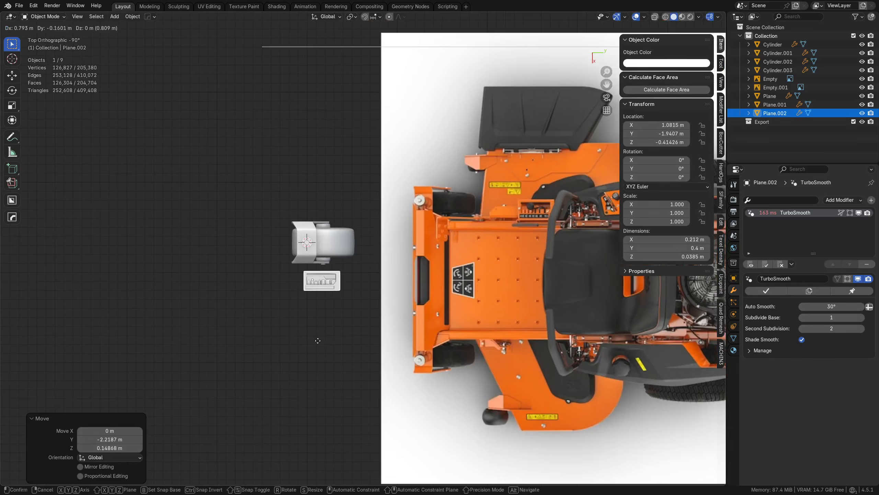
click(309, 341)
Slide the panel about 0.12 m along X next to the caster wheel and turn on the wireframe display
middle_drag(368, 342, 446, 267)
key(g)
key(x)
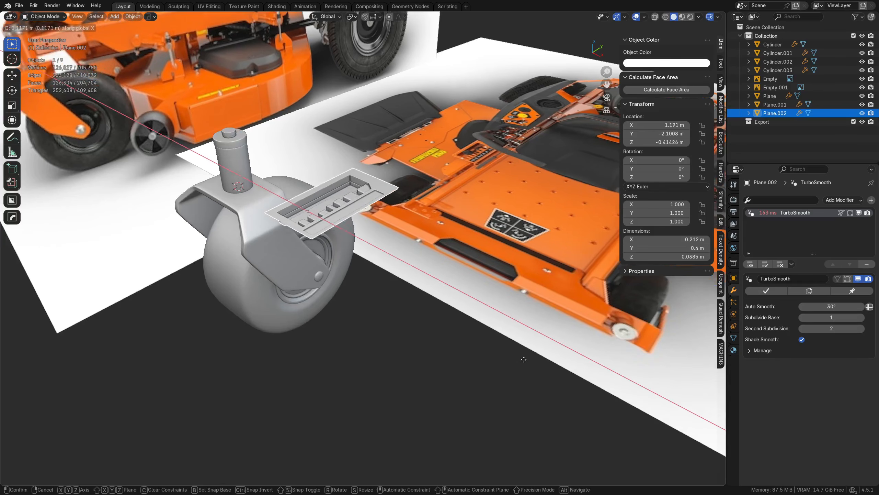
click(524, 360)
click(485, 350)
shift+middle_drag(316, 289, 415, 329)
scroll(389, 299, up, 3)
key(shift+z)
click(428, 244)
Duplicate the panel, place the copy about 0.53 m away along negative Y, and remove its TurboSmooth modifier
middle_drag(417, 276, 420, 301)
key(shift+d)
key(x)
key(y)
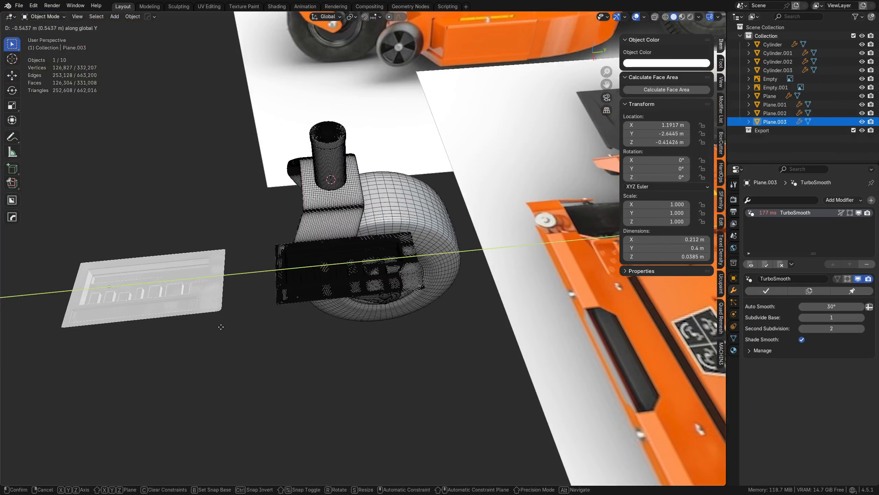
click(223, 302)
middle_drag(223, 302, 489, 335)
click(867, 266)
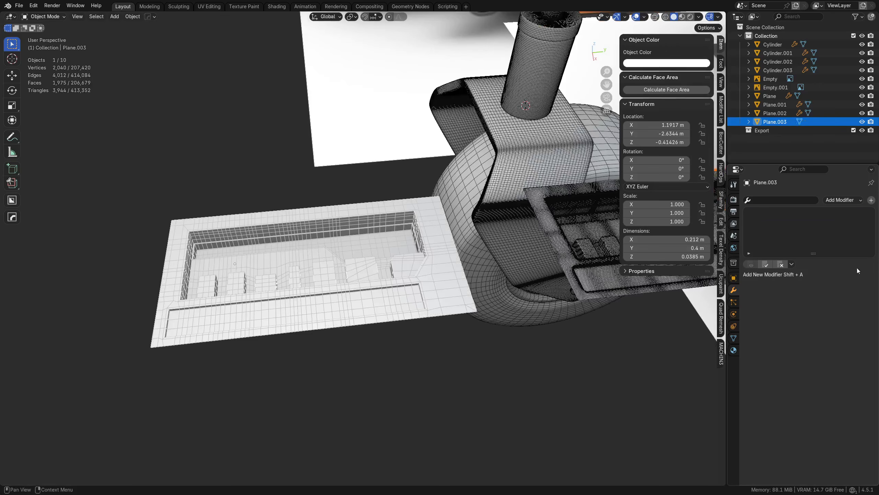
Simplify the panel copy's whole mesh with a Limited Dissolve at a max angle of 0.05° and return to Object Mode
key(ctrl+Tab)
click(443, 302)
key(x)
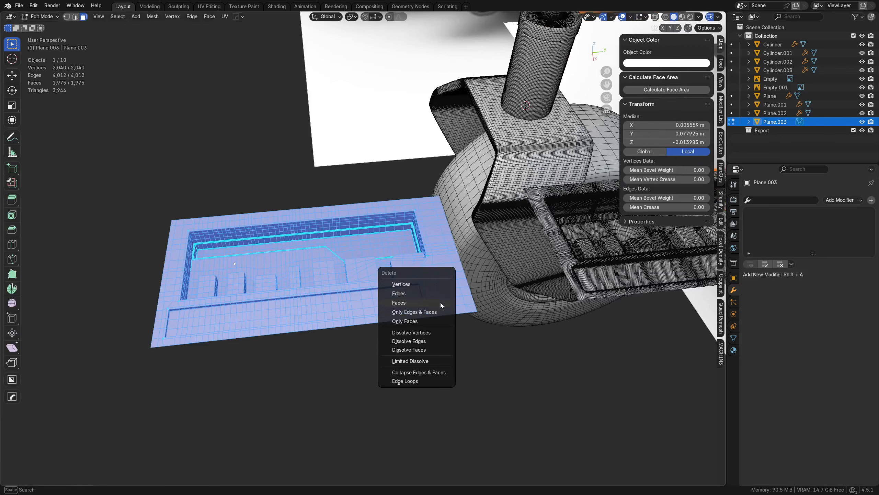
click(419, 362)
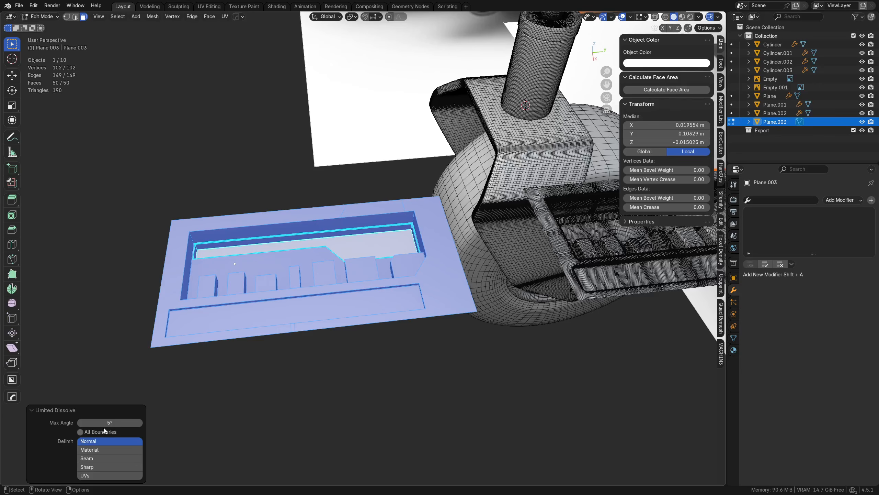
click(109, 423)
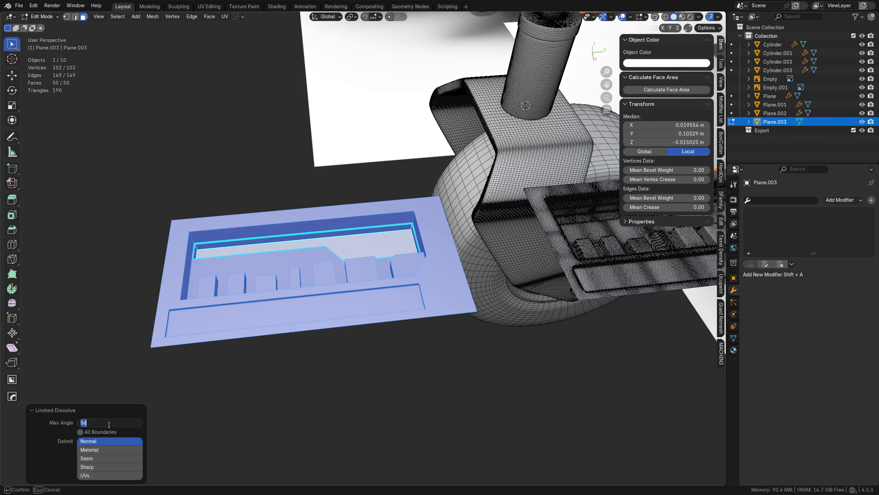
text(.05)
key(Return)
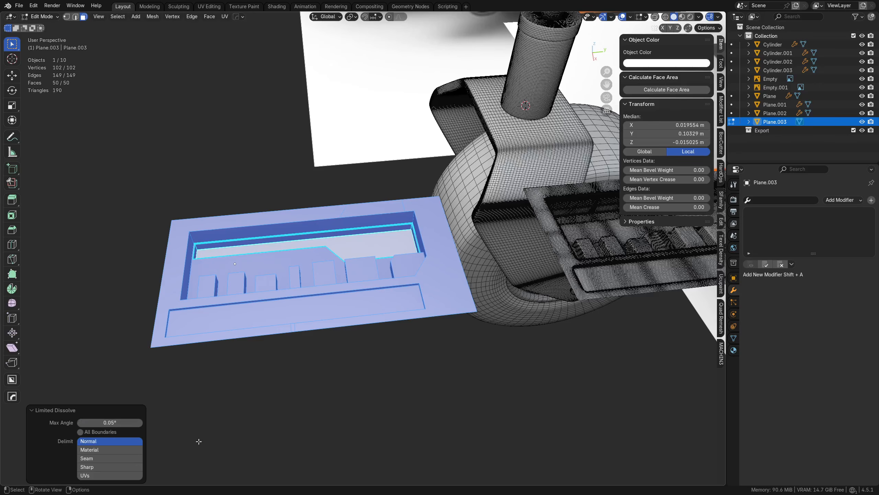
key(ctrl+Tab)
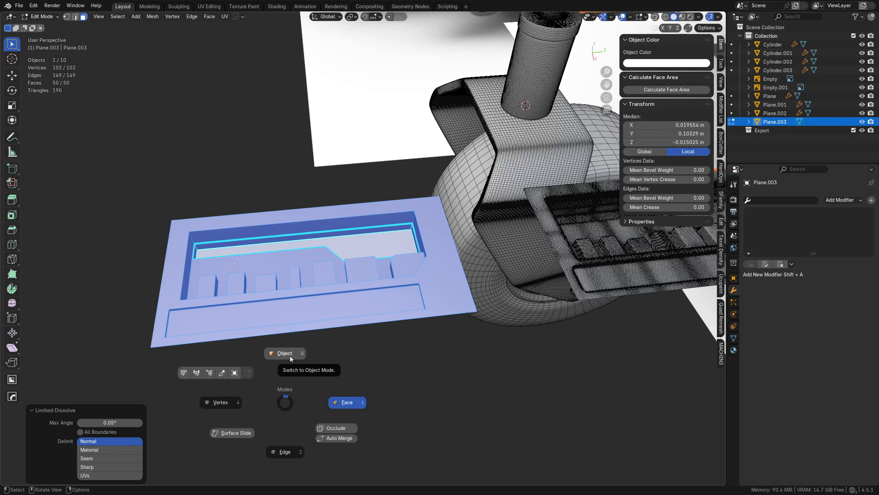
click(290, 356)
Examine the simplified panel copy up close for leftover edges around its recesses
key(KP_Decimal)
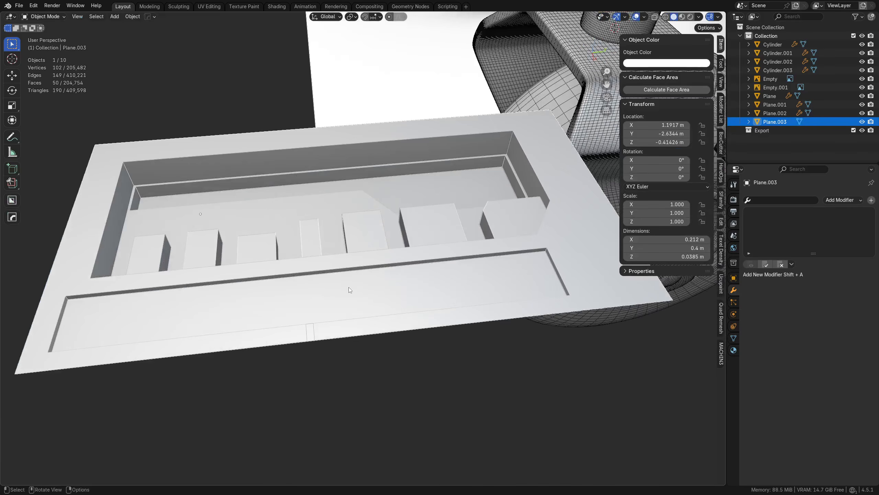
key(shift+w)
key(alt+a)
middle_drag(342, 262, 472, 278)
key(shift+w)
click(368, 280)
key(Tab)
click(369, 264)
shift+drag(472, 277, 447, 272)
key(Tab)
click(443, 302)
Try to dissolve the two short edges joining the shallow slot's long side to the panel's outer border
middle_drag(441, 253, 415, 286)
click(472, 272)
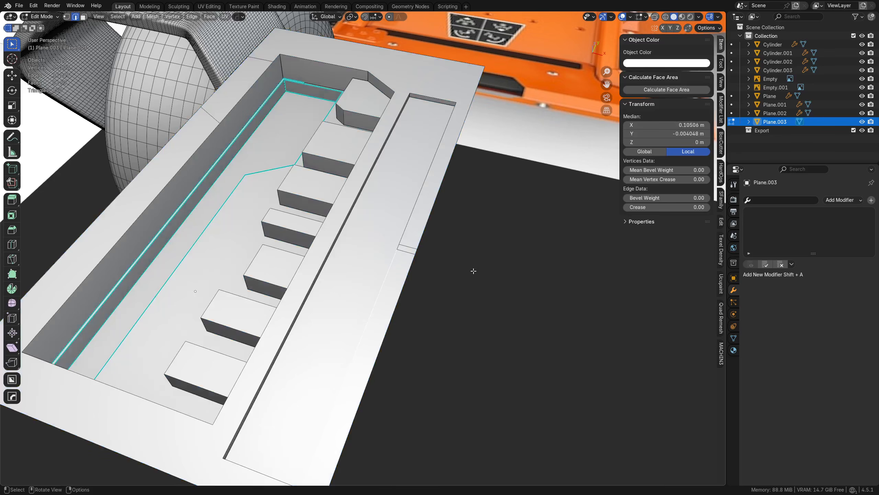
click(409, 254)
key(ctrl+x)
middle_drag(410, 254, 391, 208)
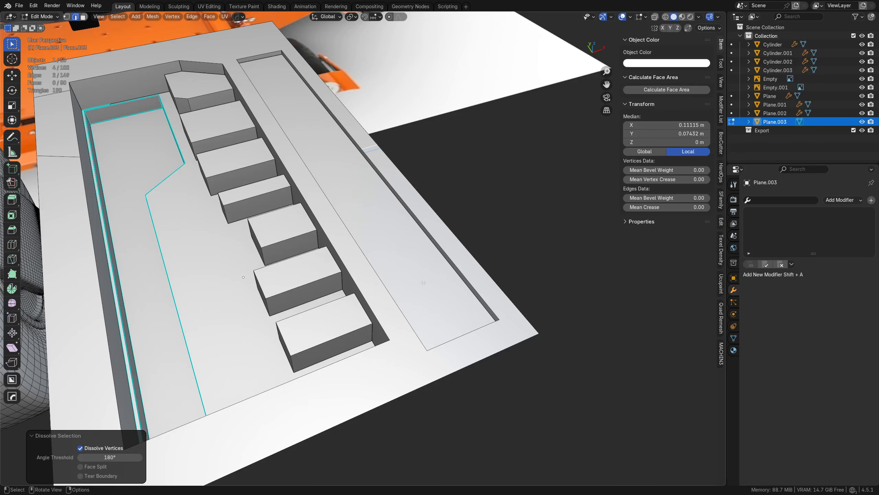
Slide the two short edges beside the shallow slot fully to the panel's opposite corners with Edge Slide, factor 1
middle_drag(369, 267, 413, 310)
click(425, 208)
key(Tab)
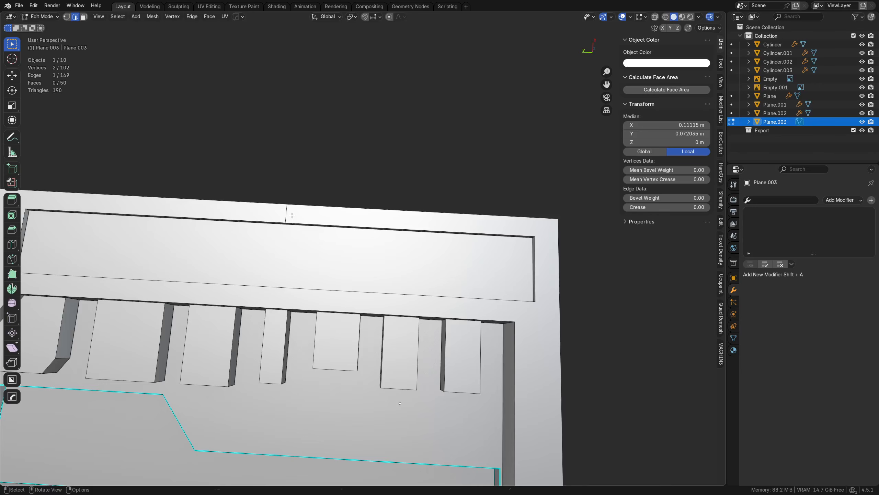
key(g)
key(g)
click(576, 237)
shift+middle_drag(280, 253, 439, 274)
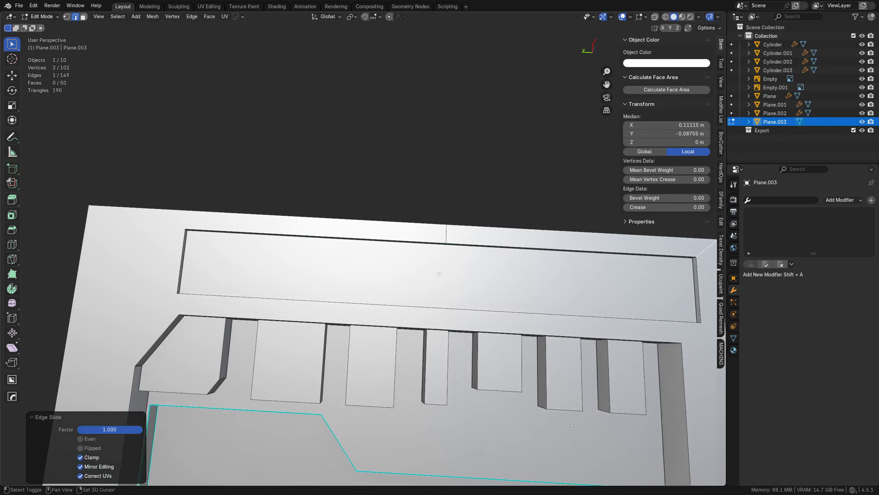
key(g)
key(g)
click(116, 247)
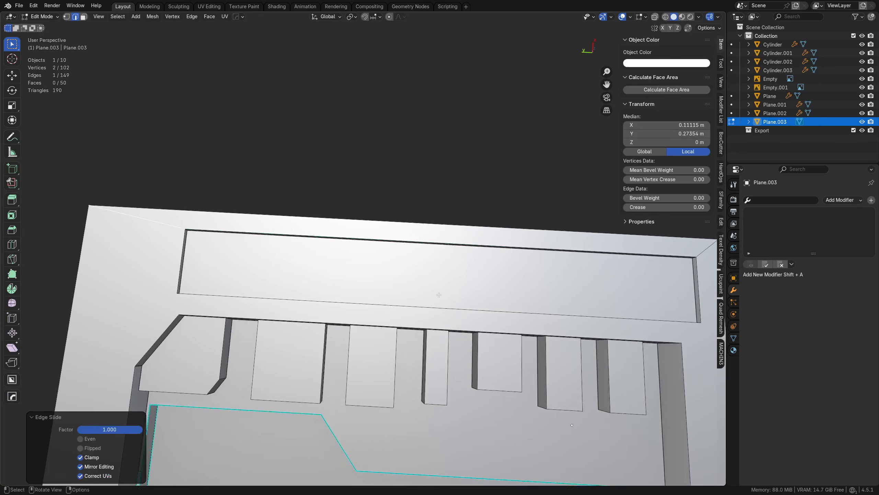
Merge all vertices of the panel copy by a distance of 0.0001 m and clear the selection
key(a)
key(m)
click(430, 298)
scroll(430, 298, down, 5)
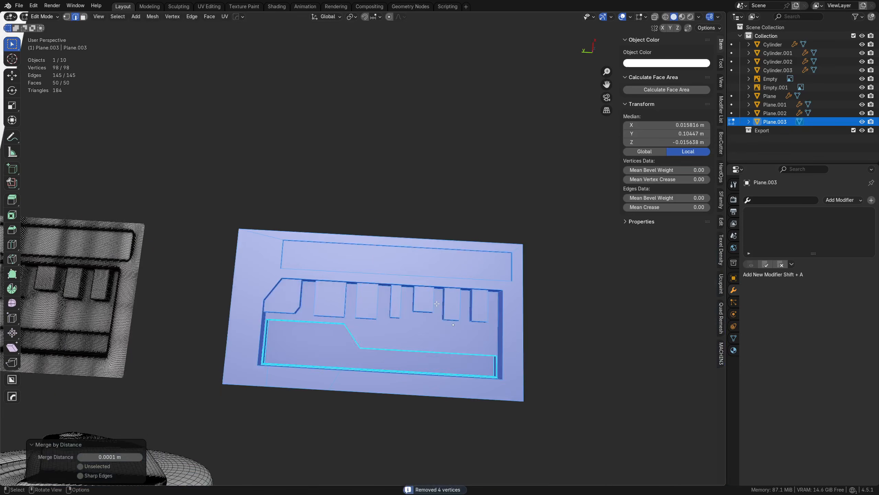
shift+middle_drag(534, 273, 328, 187)
key(alt+a)
Slide the two border edges on the deep pocket's side of the panel fully to the opposite outer corners
scroll(465, 245, up, 3)
click(287, 302)
key(g)
key(g)
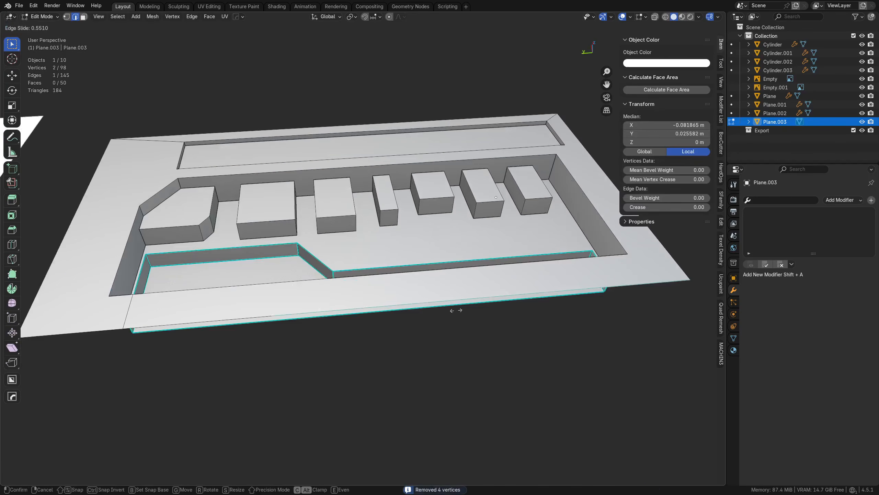
click(162, 332)
shift+middle_drag(162, 333, 202, 333)
key(g)
key(g)
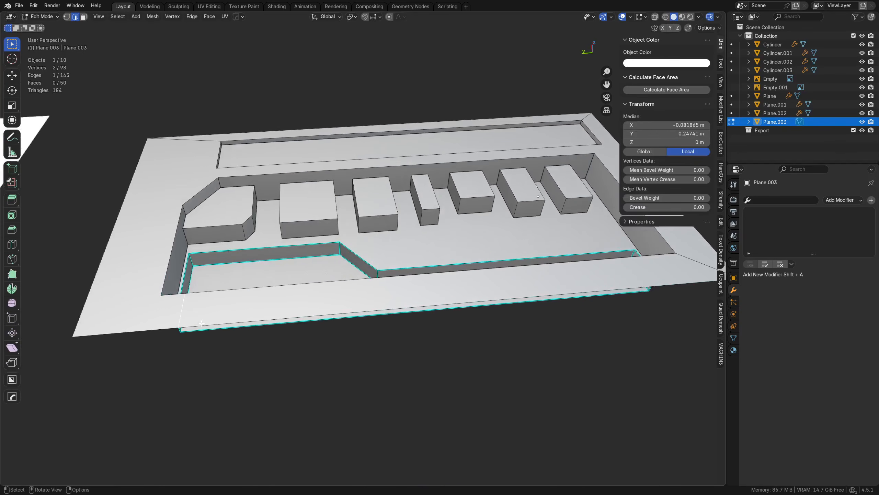
click(675, 376)
Merge by distance the vertices collapsed at the pocket-side corners and deselect the whole mesh
key(a)
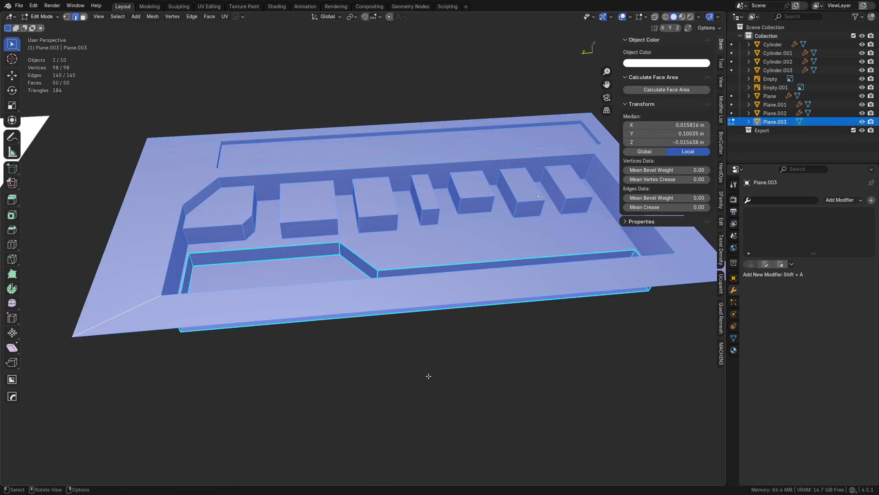
key(m)
click(426, 375)
key(alt+a)
key(a)
middle_drag(433, 389, 433, 399)
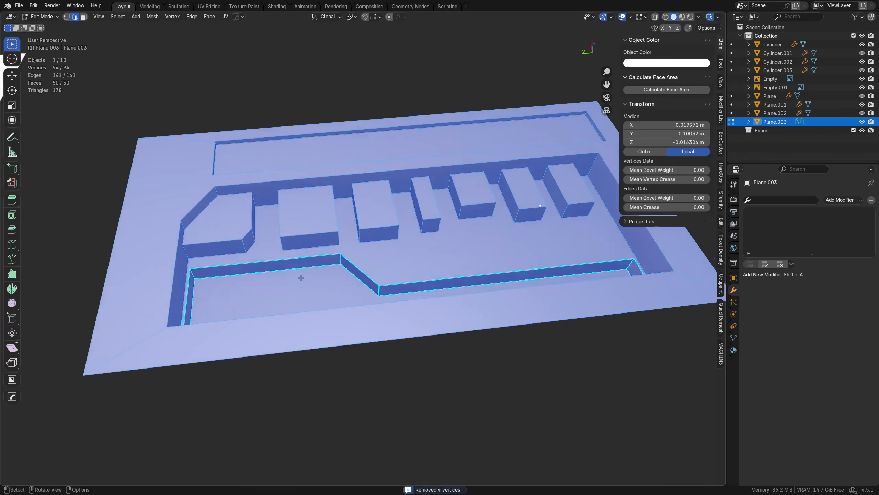
key(alt+a)
middle_drag(310, 266, 310, 281)
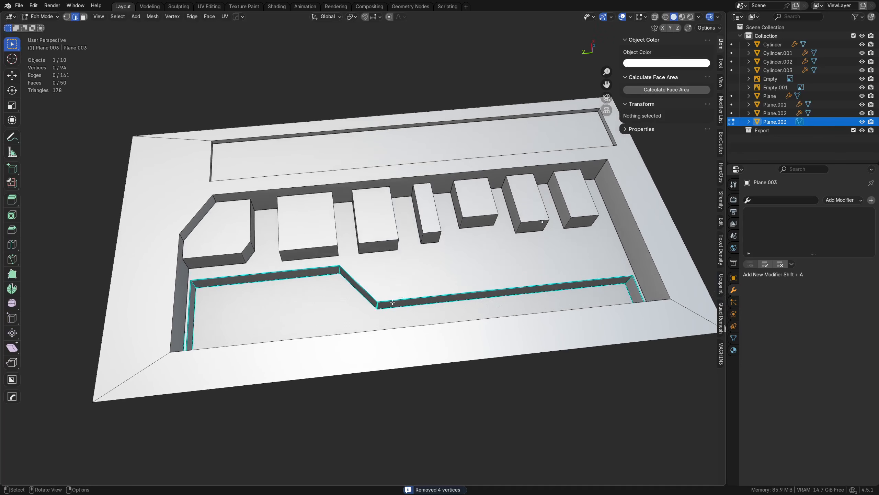
key(a)
key(ctrl+e)
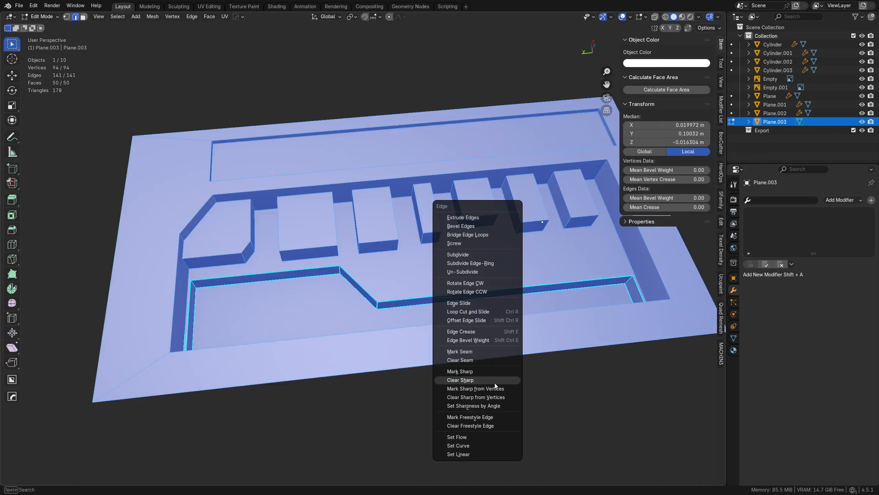
scroll(356, 333, down, 10)
key(Tab)
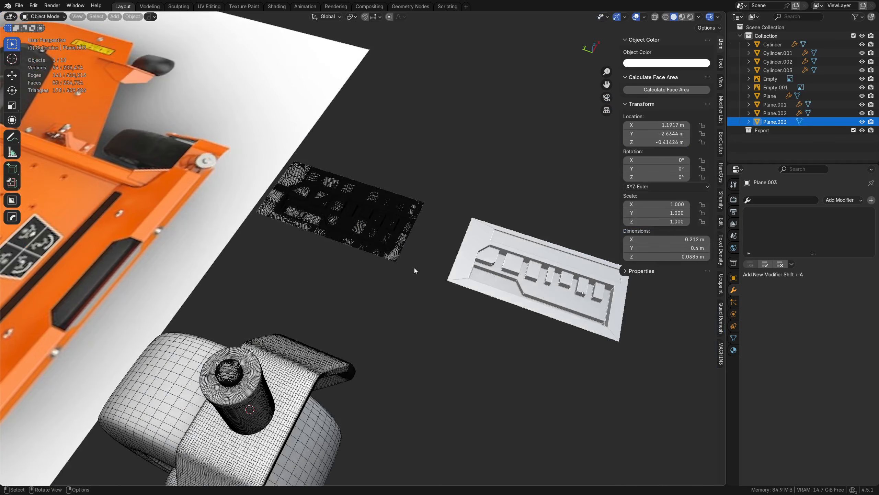
Turn off Shade Smooth in the TurboSmooth modifier of the original subdivided panel
scroll(414, 268, down, 3)
click(383, 238)
scroll(383, 238, up, 6)
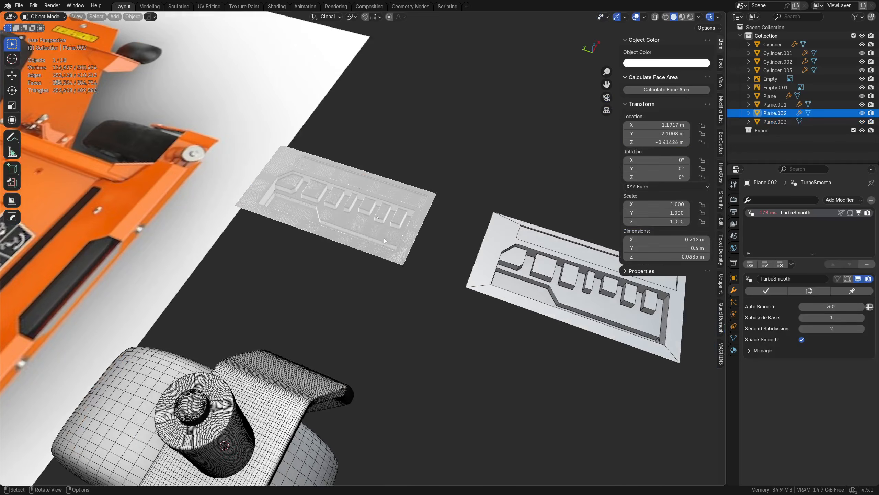
click(802, 340)
middle_drag(380, 336, 289, 286)
Delete the simplified panel copy
click(483, 271)
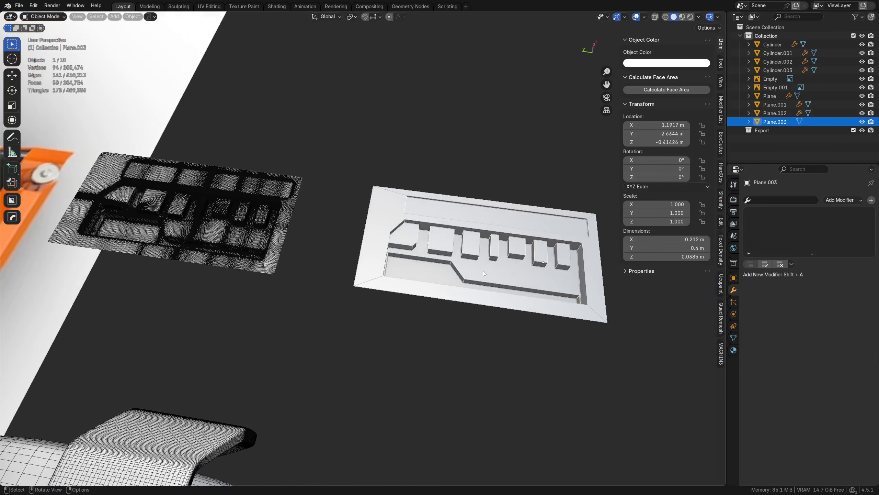
key(x)
click(483, 271)
Duplicate the original subdivided panel and place the copy about 0.54 m away along the negative Y axis
click(211, 233)
key(shift+d)
key(x)
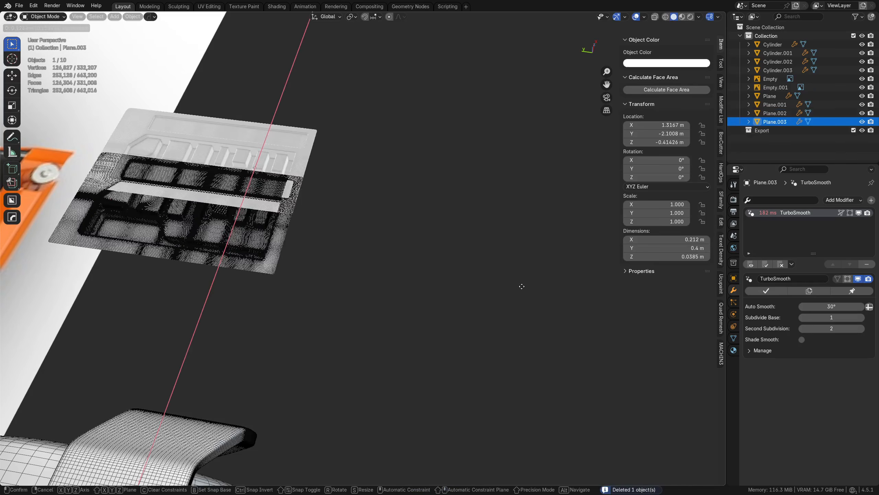
key(y)
click(521, 289)
key(KP_Decimal)
middle_drag(404, 314, 492, 305)
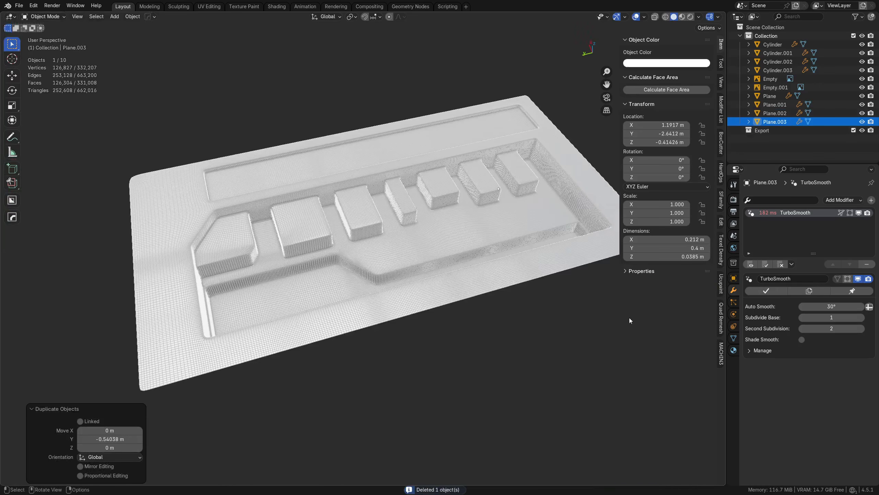
Set Subdivide Base and Second Subdivision to 0 on the copy's TurboSmooth modifier and apply it
click(771, 289)
key(ctrl+z)
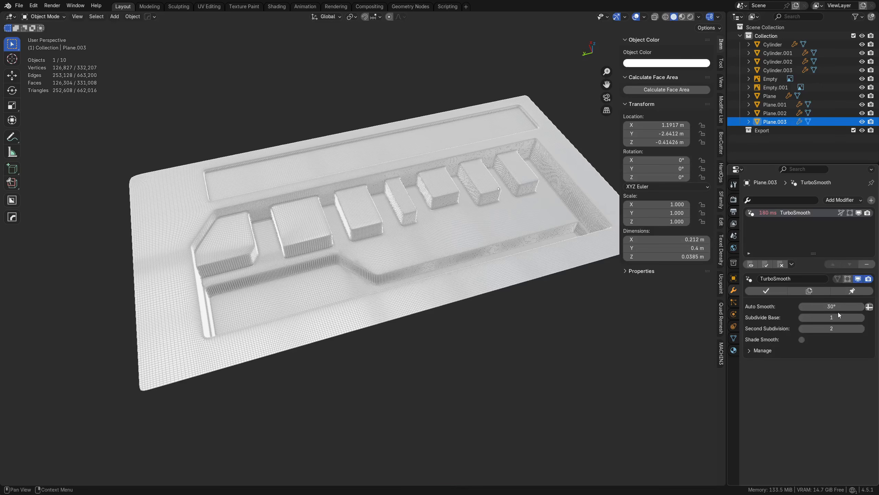
drag(838, 314, 822, 328)
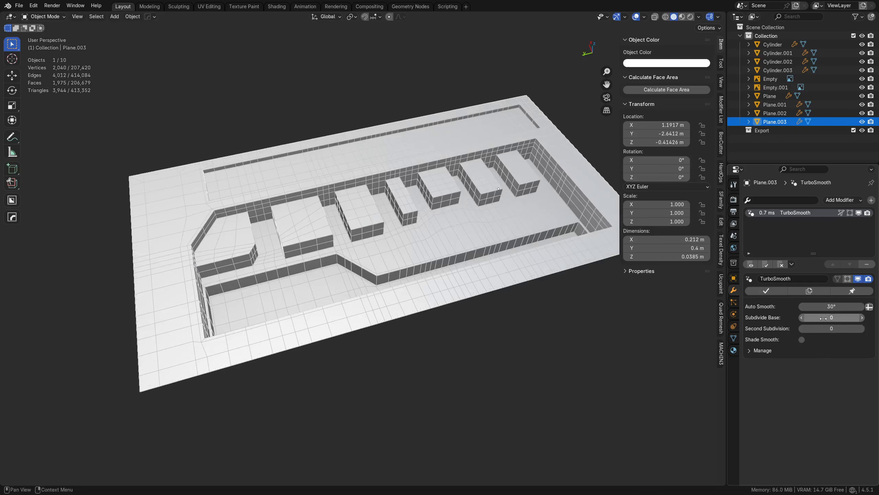
click(766, 292)
Simplify the whole mesh of the new copy with Limited Dissolve at a 0.05° max angle and clear the selection
key(Tab)
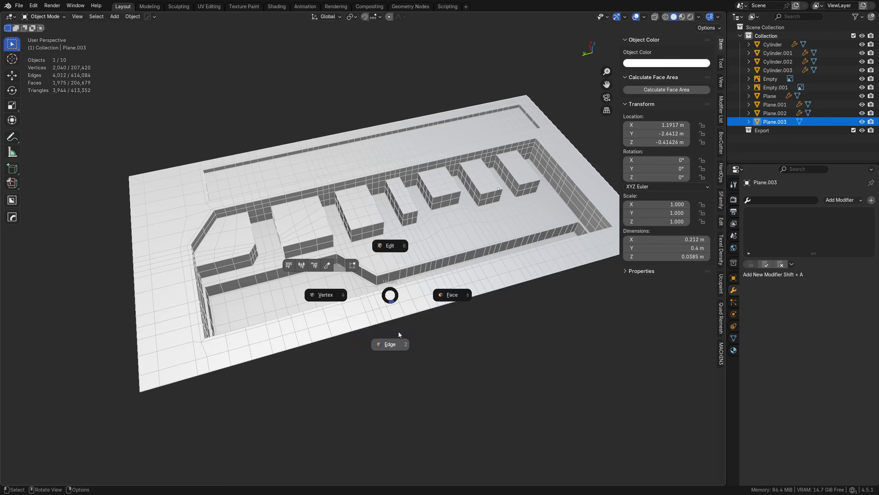
click(401, 344)
middle_drag(346, 249, 366, 294)
key(a)
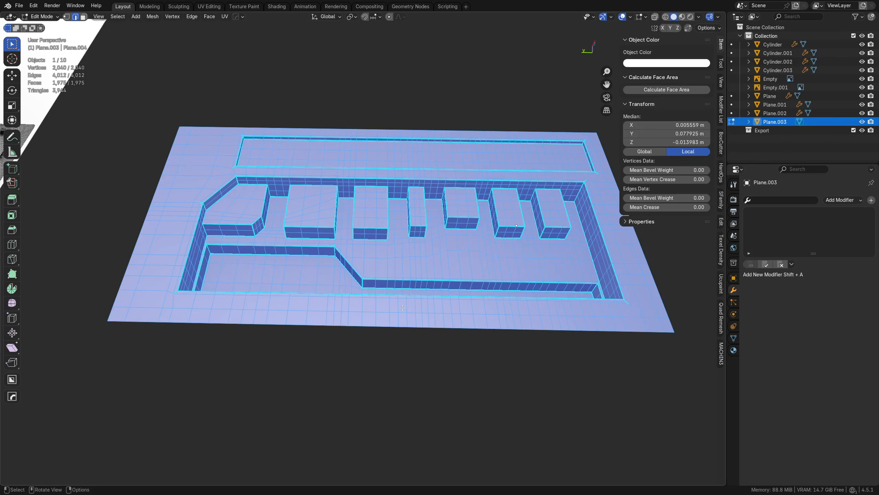
key(x)
click(381, 308)
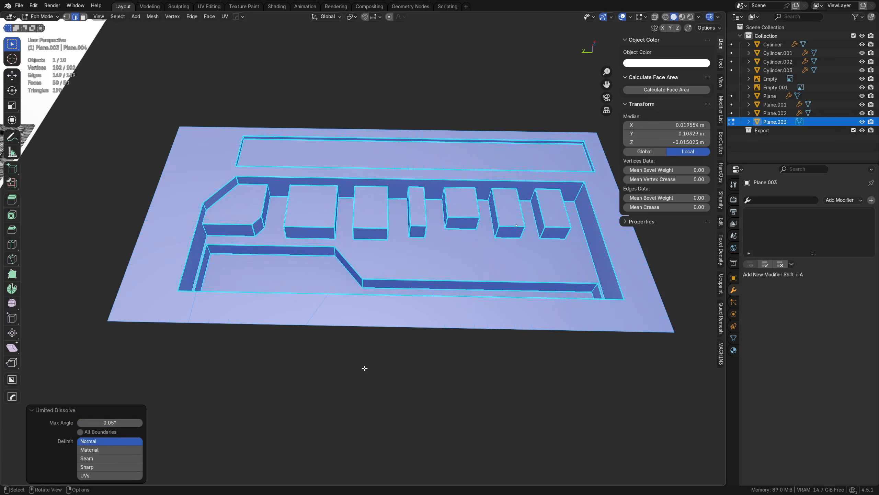
key(alt+a)
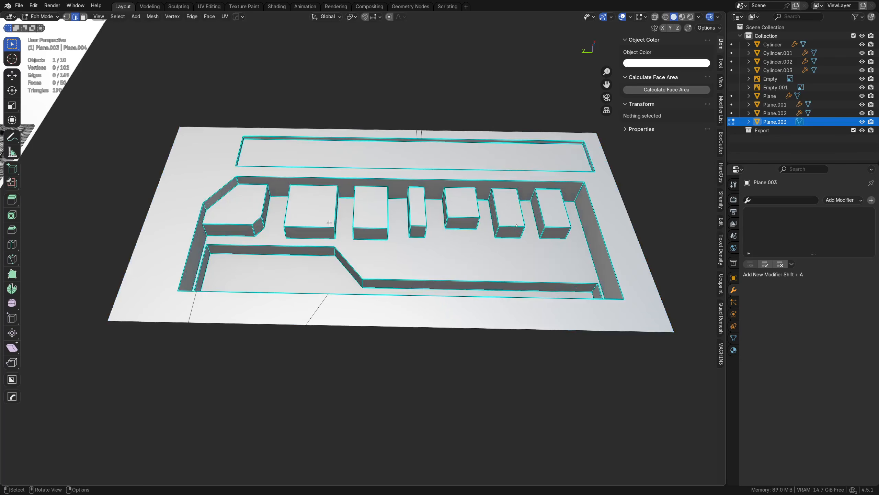
Slide the two border edges on the deep pocket's side of the new panel copy fully to the opposite outer corners
click(316, 316)
key(g)
key(g)
click(307, 348)
click(186, 307)
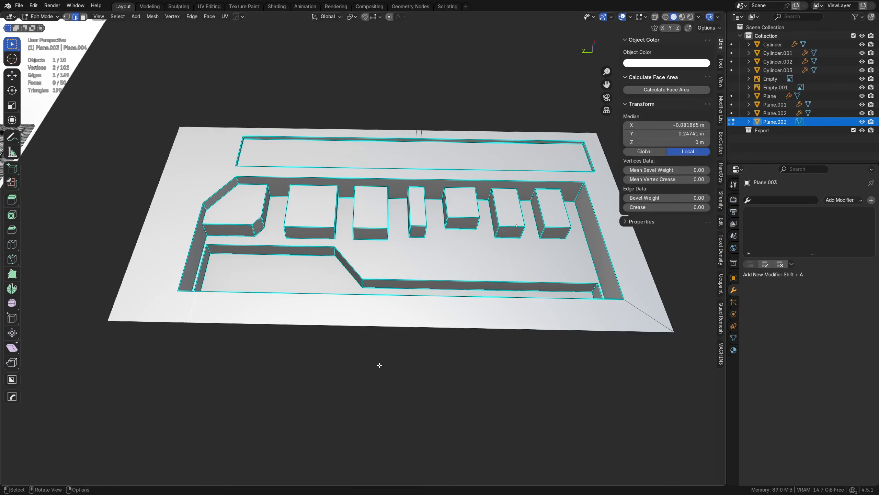
key(g)
key(g)
click(304, 346)
Slide the two short edges beside the shallow slot to the panel's opposite corners with Edge Slide, factor 1
shift+drag(257, 136, 241, 213)
middle_drag(241, 213, 243, 190)
click(292, 188)
key(g)
key(g)
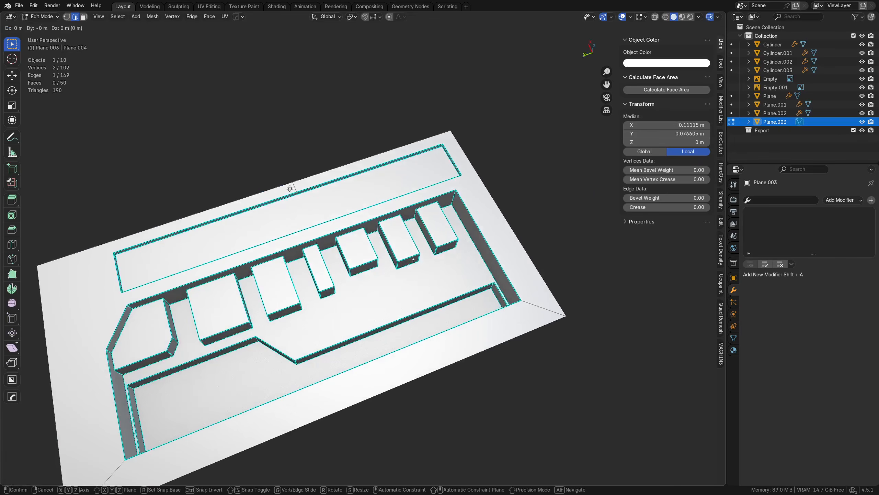
click(392, 175)
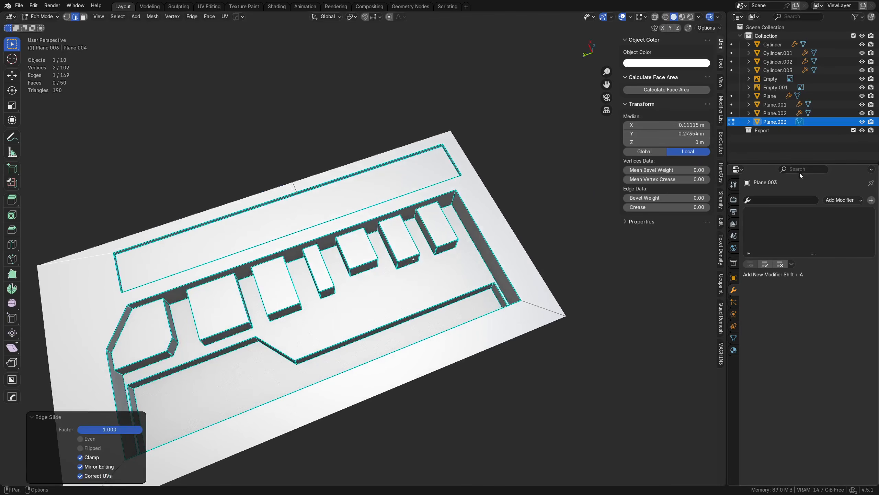
click(295, 187)
key(g)
key(g)
click(538, 259)
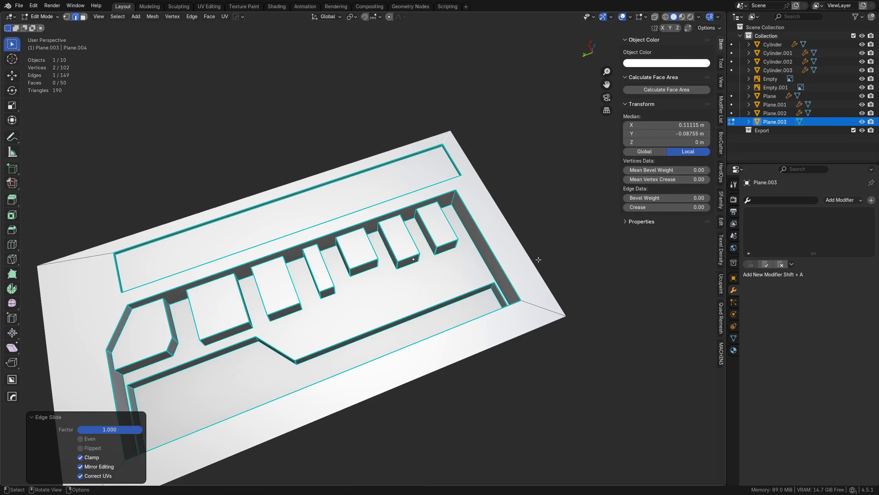
Slide the short edge on the narrow ledge beside the inner recess fully to the recess corner with factor -1
middle_drag(387, 313, 339, 301)
scroll(146, 334, up, 5)
middle_drag(312, 333, 200, 349)
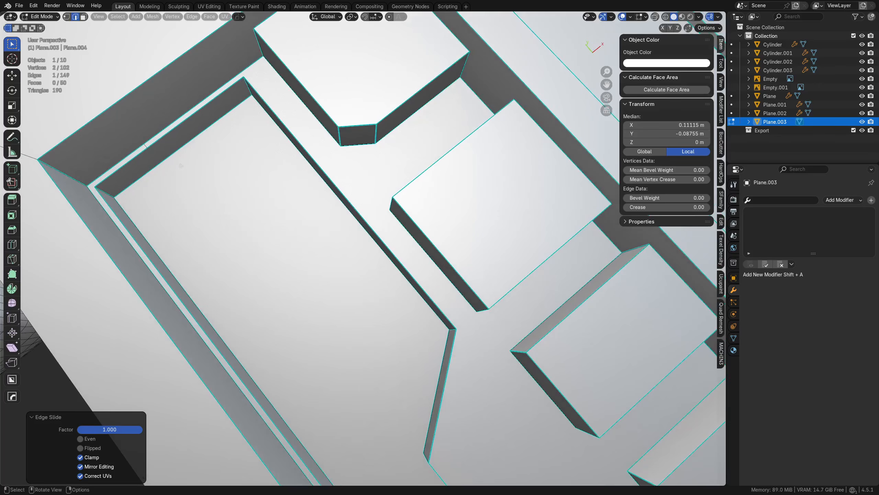
click(144, 145)
key(g)
key(g)
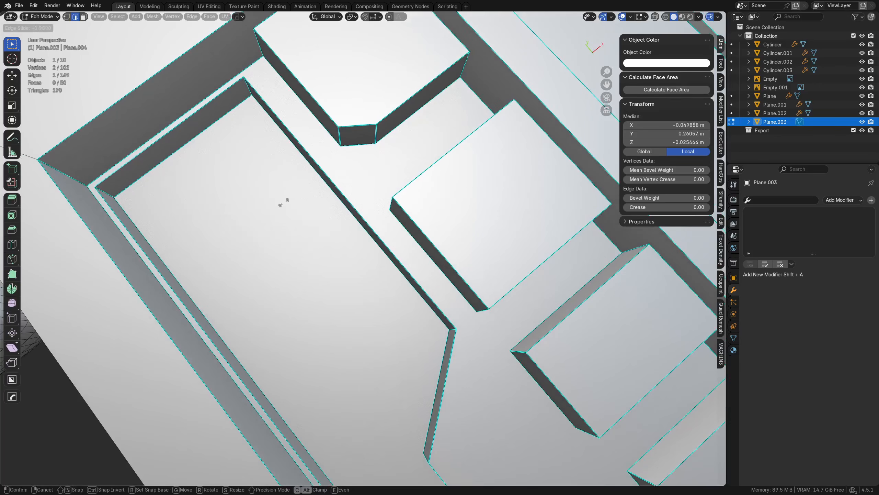
click(87, 283)
Select the entire mesh of the copy and merge its vertices by a distance of 0.0001 m
middle_drag(347, 296, 405, 294)
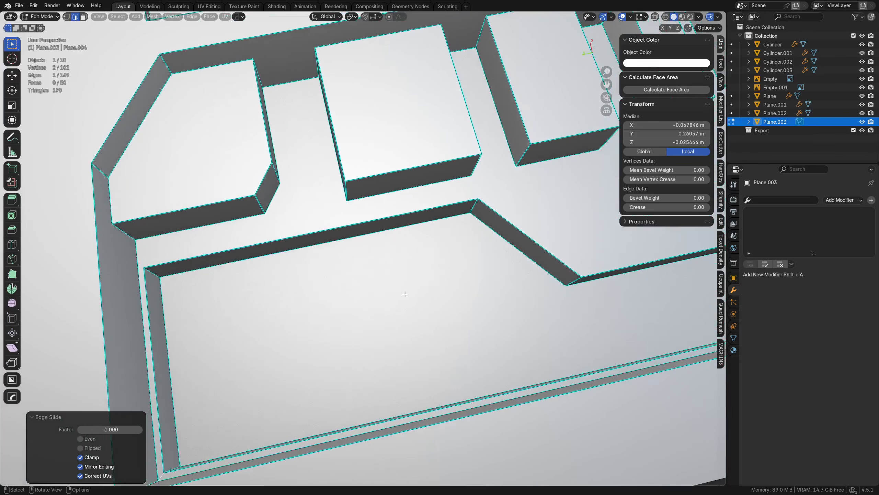
middle_drag(282, 312, 438, 293)
key(a)
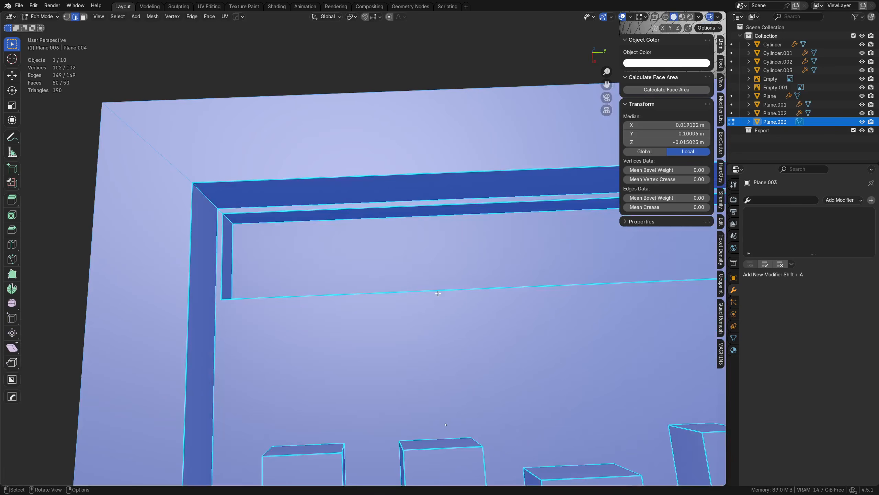
key(m)
click(439, 294)
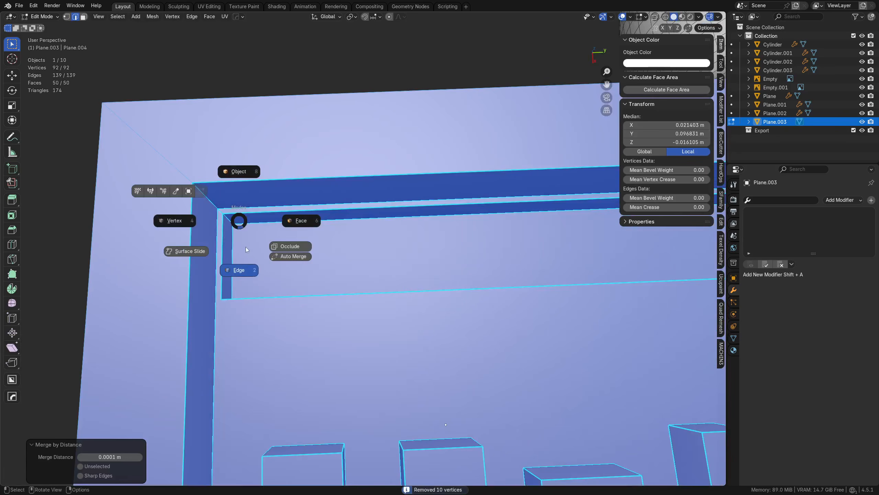
Inspect the corners of the deep pocket and the narrow ledges around its inner recess
click(224, 215)
shift+middle_drag(277, 281, 417, 313)
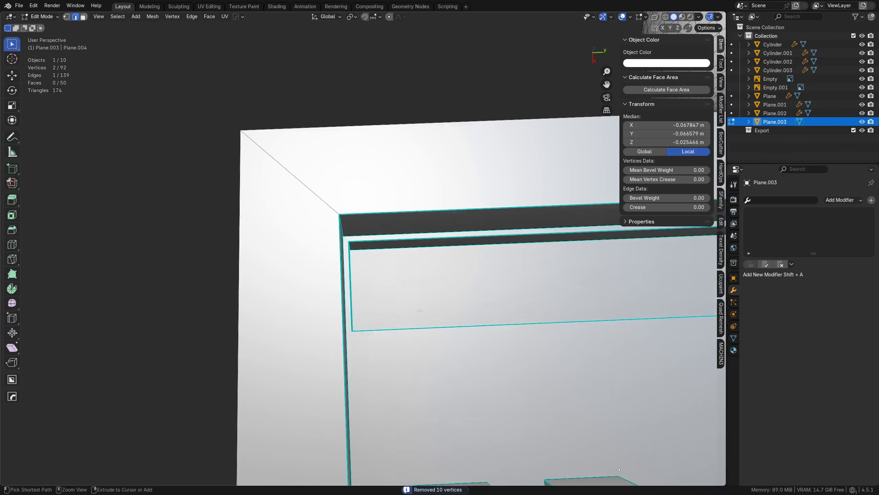
key(ctrl+e)
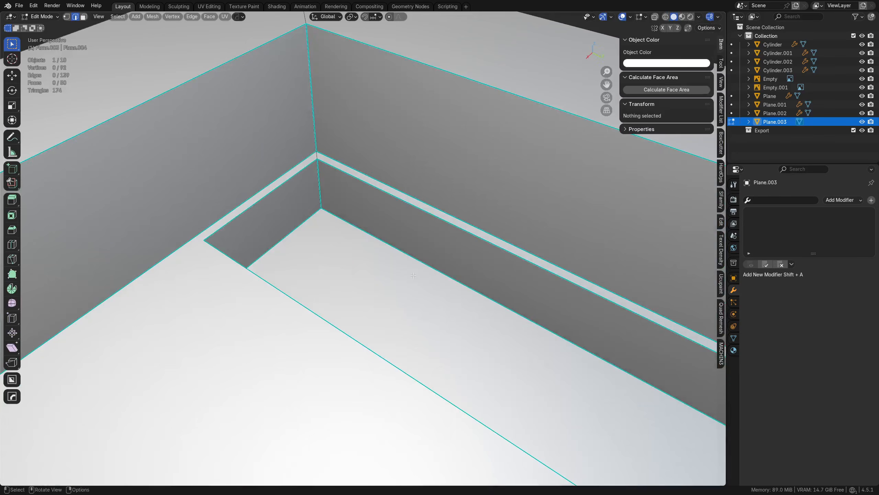
middle_drag(413, 275, 350, 308)
shift+middle_drag(243, 294, 391, 371)
middle_drag(422, 289, 360, 288)
shift+middle_drag(218, 298, 455, 277)
shift+middle_drag(208, 276, 499, 267)
shift+middle_drag(301, 273, 166, 242)
scroll(394, 270, down, 5)
Select all sharp edges from the recess's upper edge by Sharpness similarity, mark them as seams and clear the selection
click(163, 240)
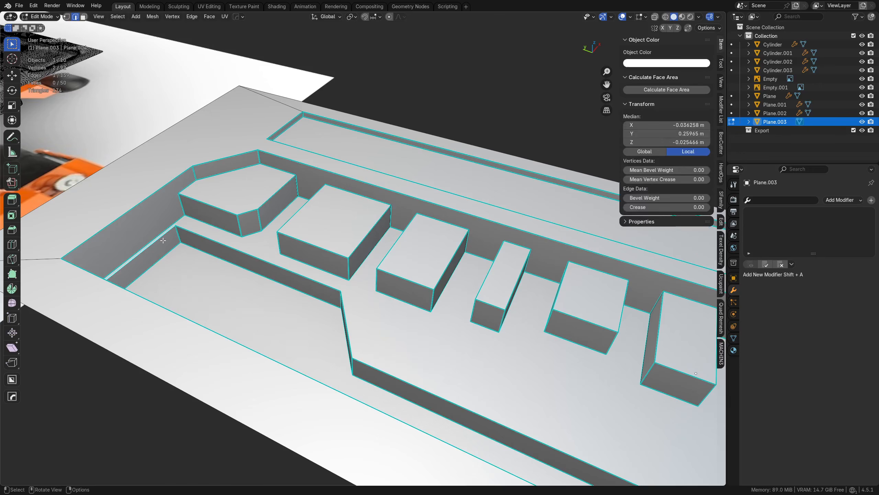
click(245, 263)
click(251, 259)
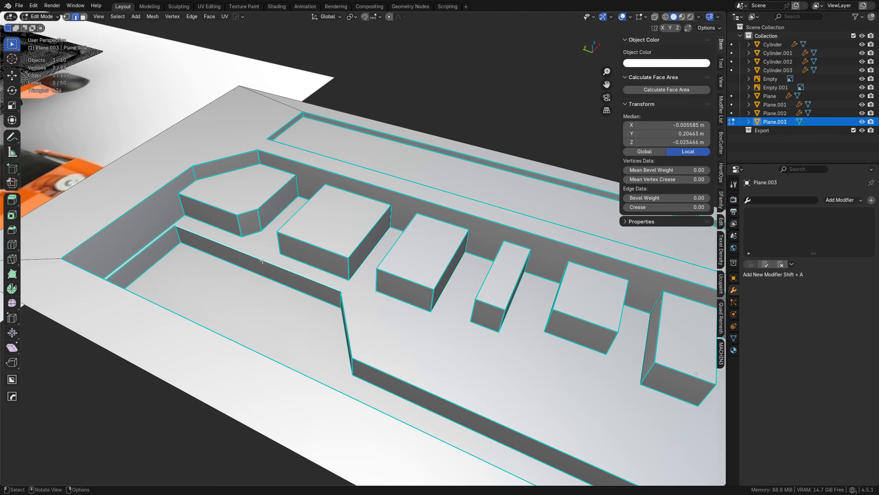
middle_drag(263, 260, 284, 264)
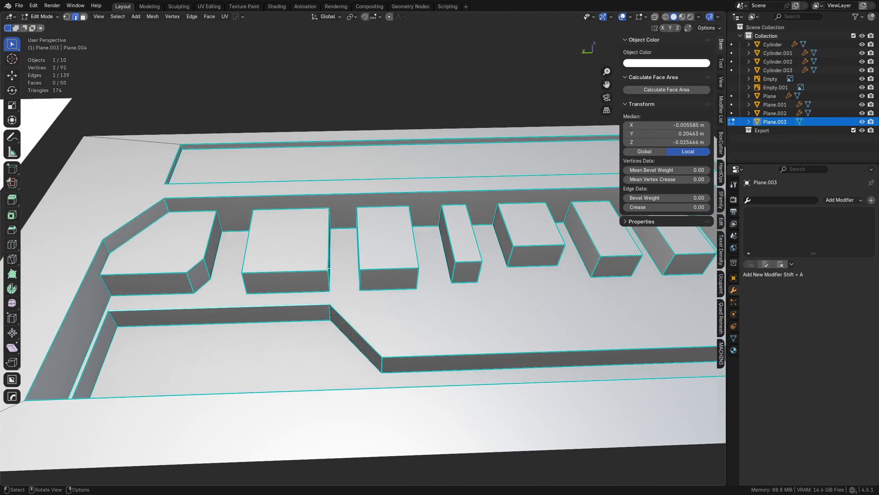
middle_drag(345, 237, 414, 294)
key(shift+g)
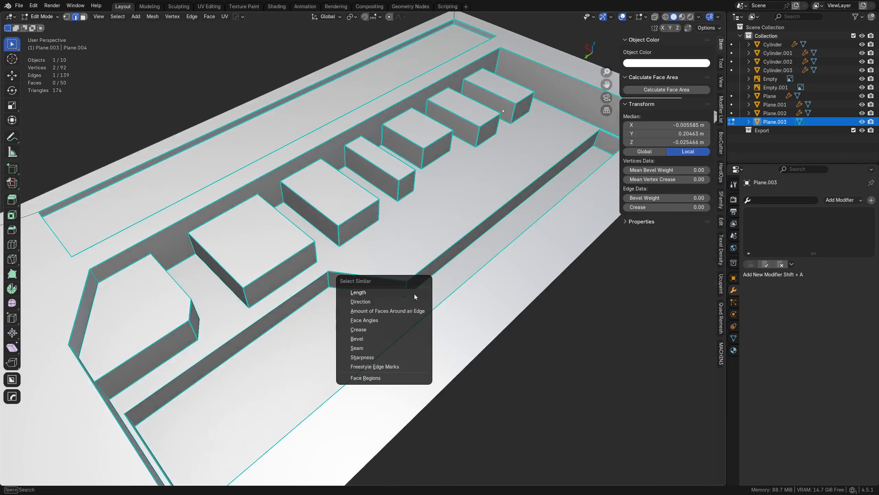
click(383, 358)
key(ctrl+e)
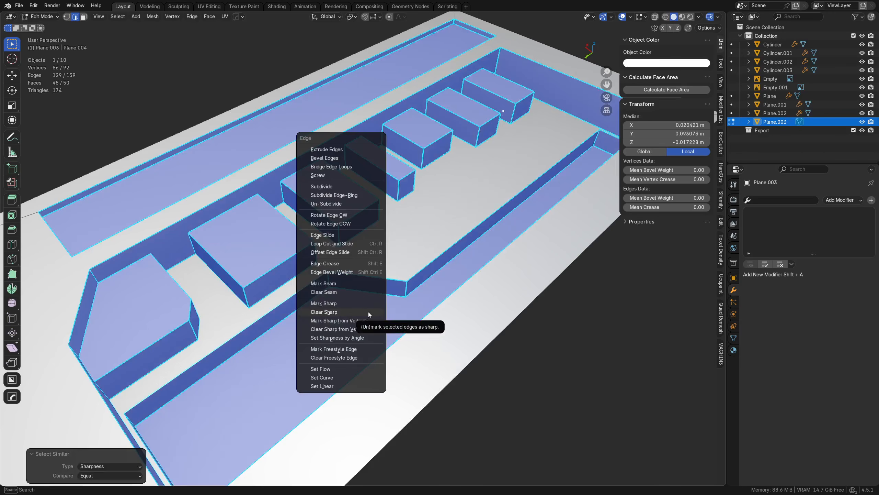
click(358, 284)
key(a)
key(alt+a)
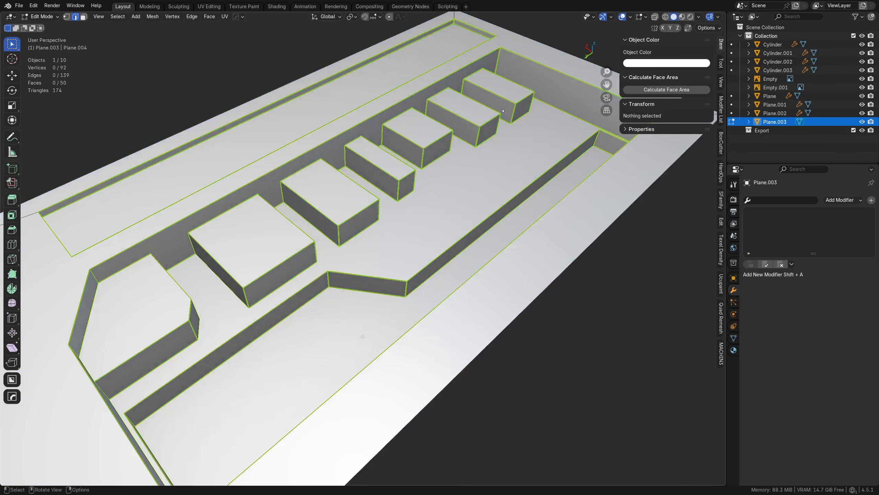
Switch to the UV Editing workspace with the whole panel mesh selected and unwrap it along the seams
middle_drag(311, 205, 257, 264)
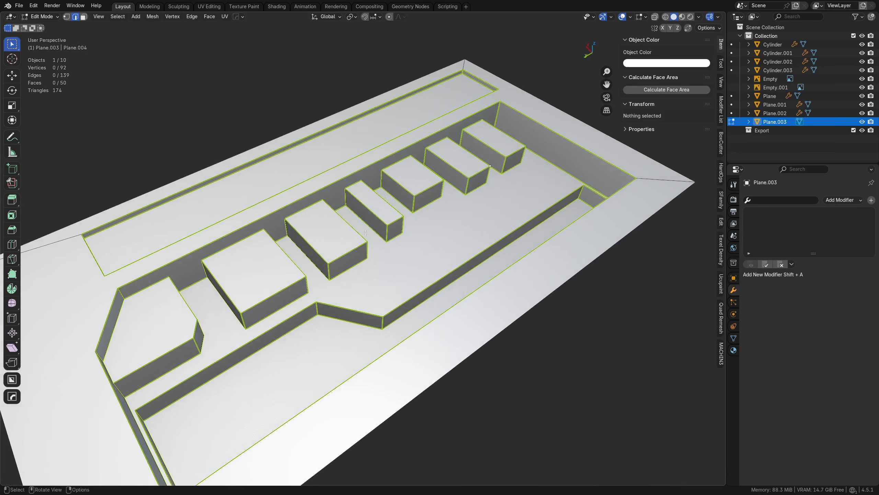
middle_drag(365, 233, 359, 237)
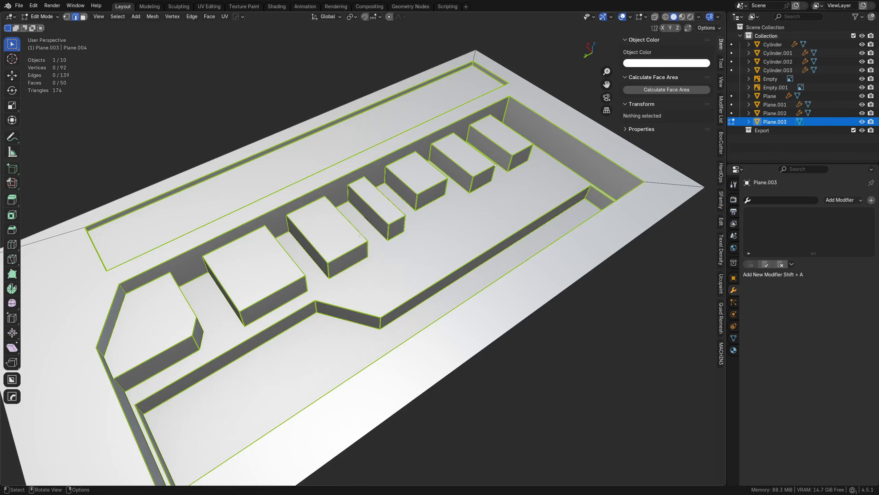
key(a)
click(209, 6)
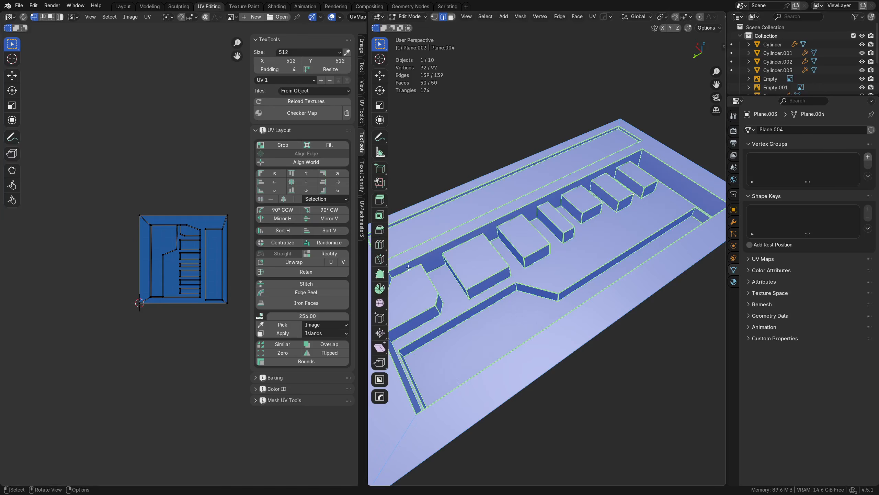
key(u)
click(477, 294)
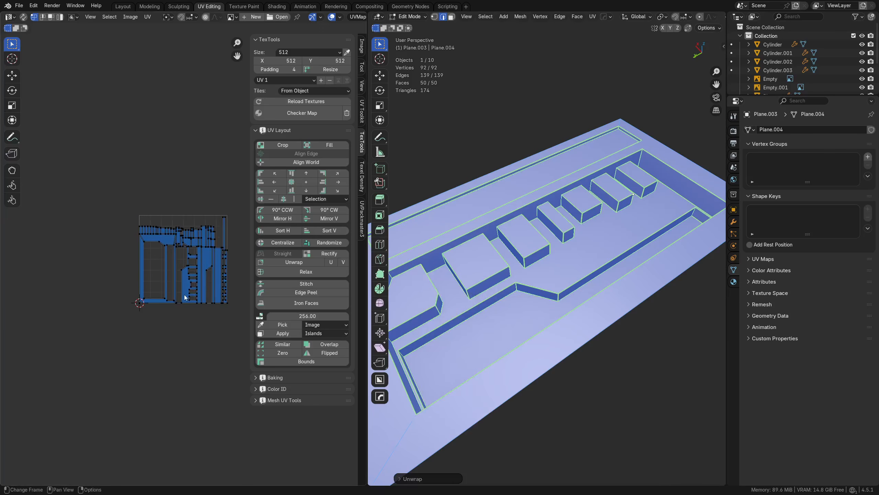
Move the whole UV layout slightly toward negative U and V
scroll(186, 292, up, 5)
key(a)
key(g)
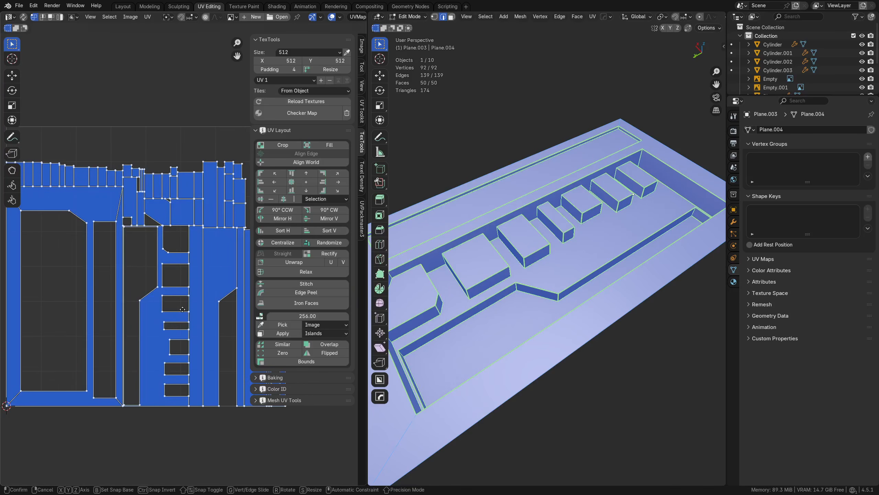
click(138, 322)
Set the UV selection mode to whole islands
key(Tab)
click(174, 318)
click(153, 260)
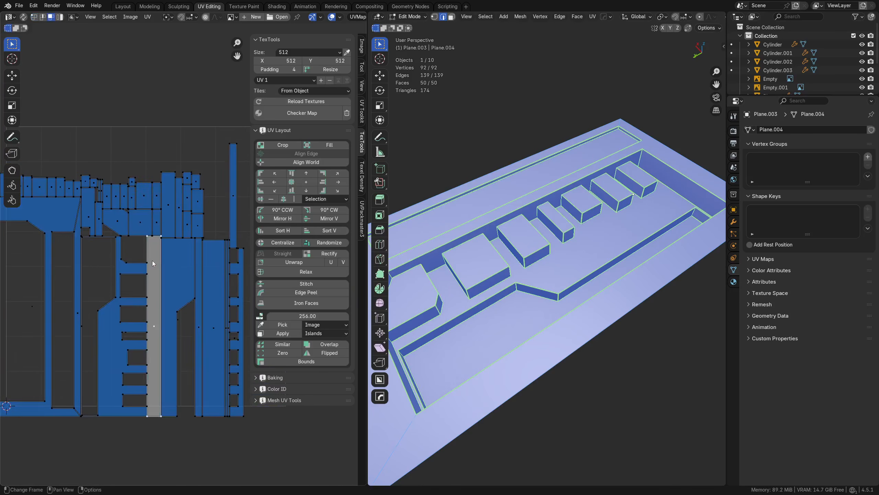
key(Tab)
click(183, 230)
Move the two rectangular wall islands and the angled island up and away from the cluster above the comb-shaped island
click(142, 206)
key(g)
click(152, 135)
click(141, 222)
key(g)
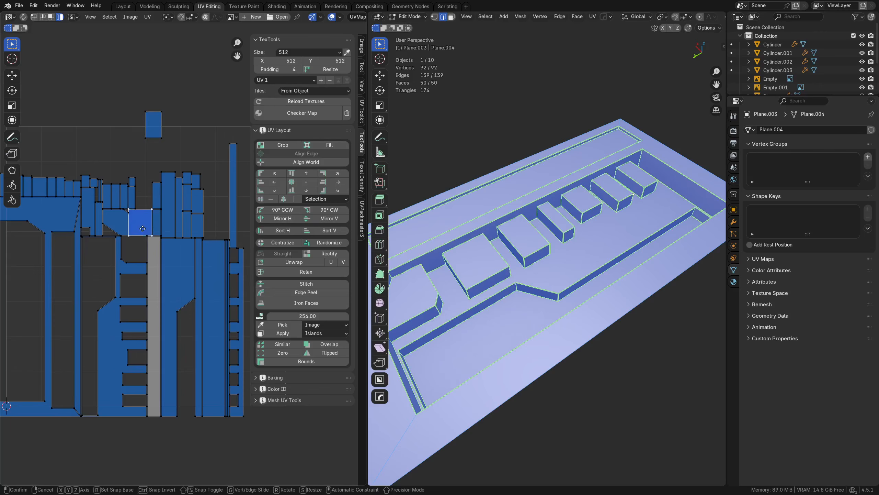
click(124, 120)
click(121, 217)
key(g)
click(170, 155)
Move the two tall narrow islands beside the frame-shaped island up to the other separated islands
click(88, 212)
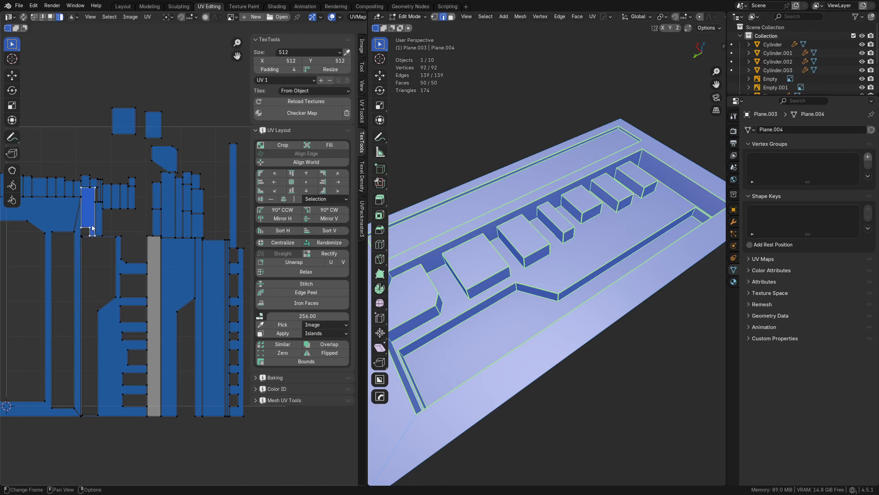
key(g)
click(99, 132)
click(95, 227)
key(g)
click(73, 143)
Move the comb-shaped island with the block cutouts down below the UV tile, clear of the other islands
click(102, 238)
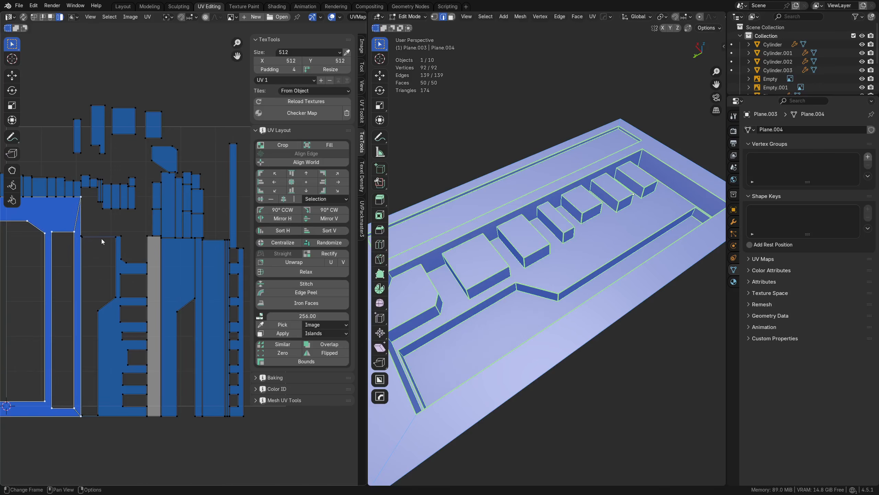
key(g)
click(114, 408)
scroll(139, 409, down, 1)
middle_drag(196, 410, 215, 359)
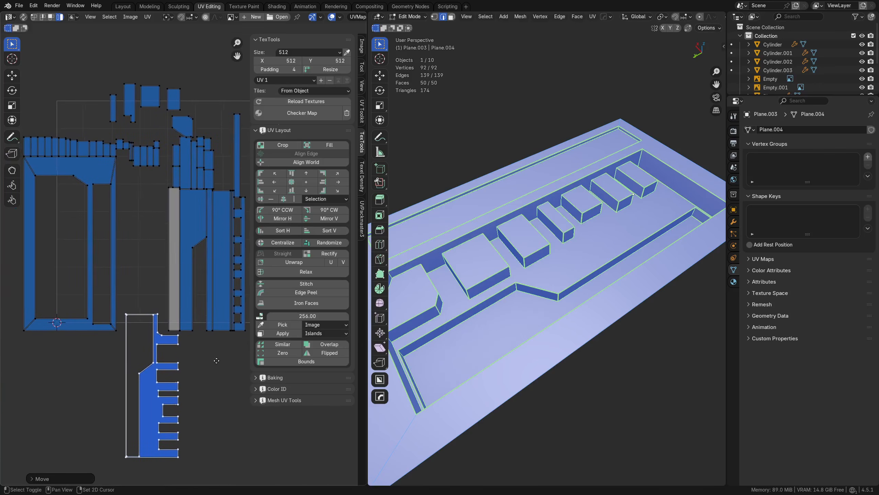
key(g)
click(181, 354)
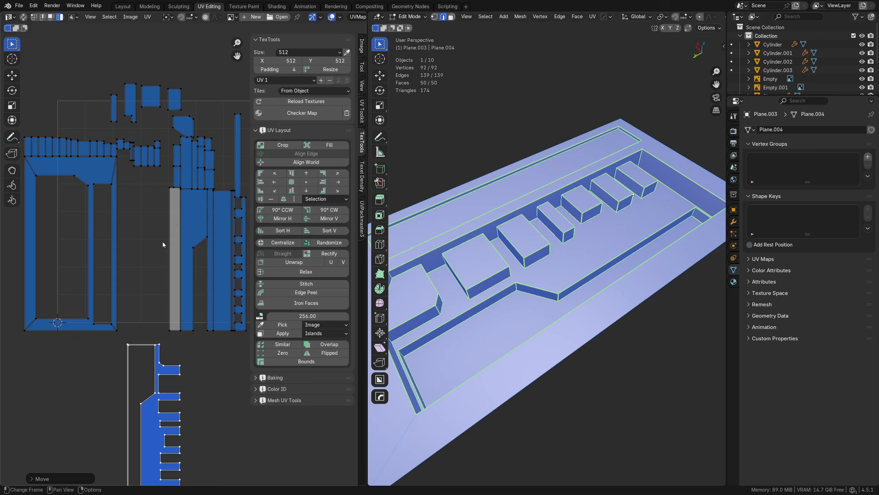
Move the large frame-shaped island down and toward negative U, away from the row of small strips
click(101, 170)
key(g)
click(85, 217)
click(93, 149)
key(g)
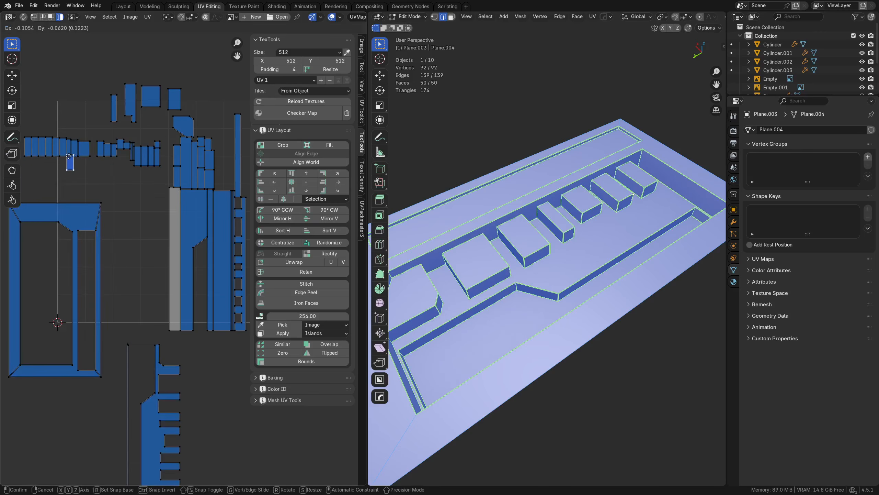
right_click(74, 168)
click(39, 168)
shift+middle_drag(118, 172, 151, 197)
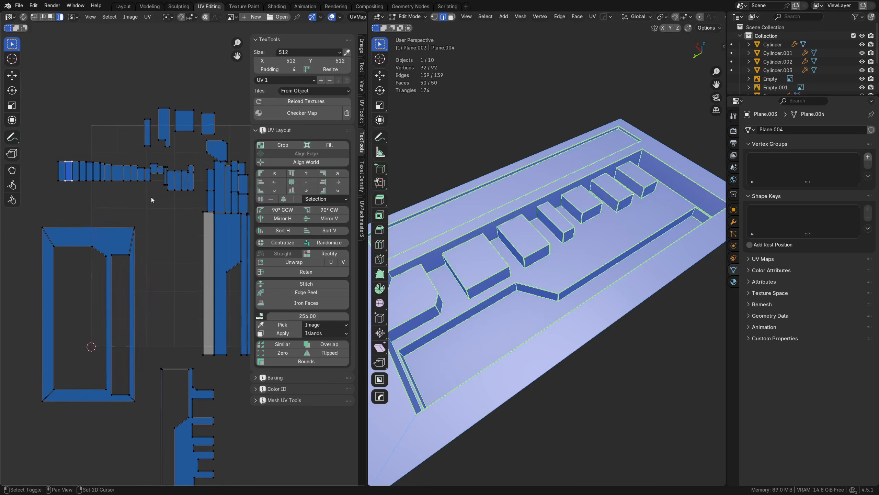
Shift the row of small strip islands toward negative U and separate the small island at its end
drag(30, 200, 155, 167)
key(g)
click(108, 180)
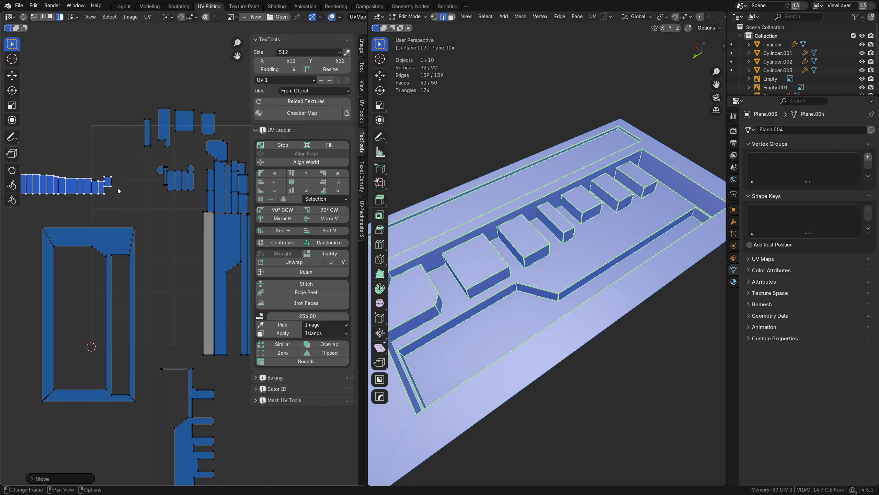
drag(118, 190, 106, 166)
key(g)
click(134, 178)
Examine the low-poly panel's blocks, recess walls and seam edges in the 3D view from several angles, ending in Object Mode
middle_drag(580, 252, 550, 197)
key(Tab)
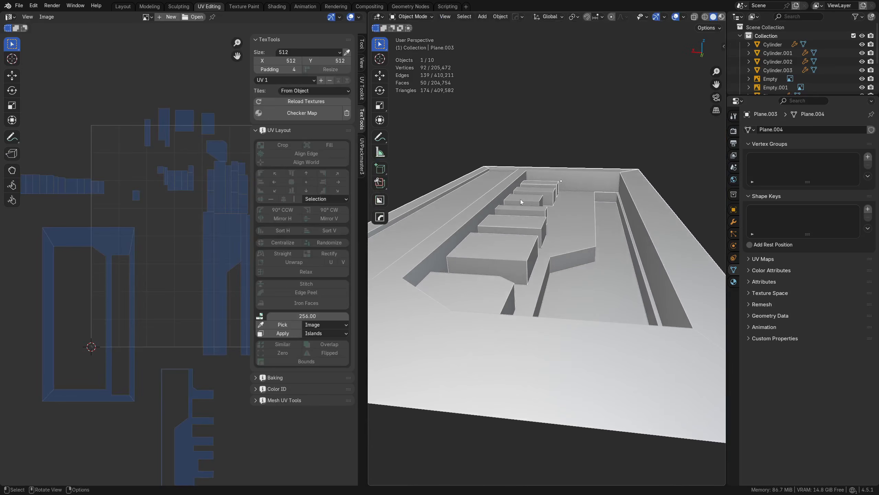
middle_drag(580, 222, 560, 276)
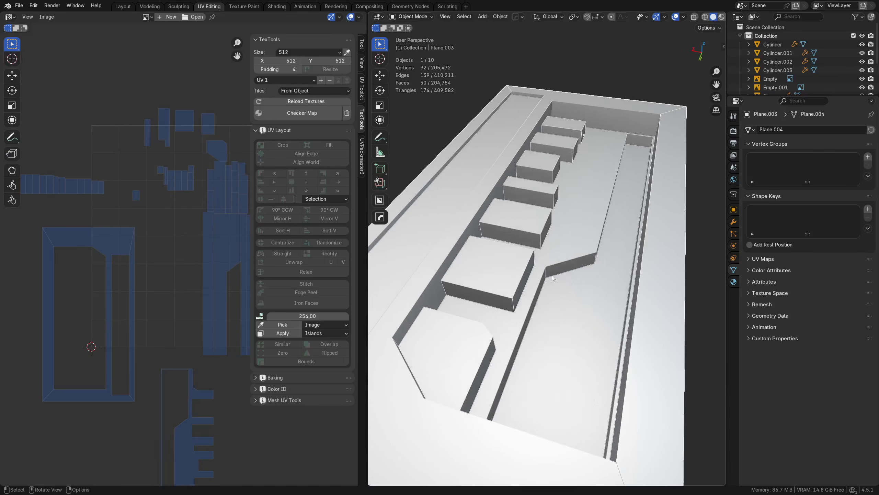
middle_drag(553, 276, 531, 260)
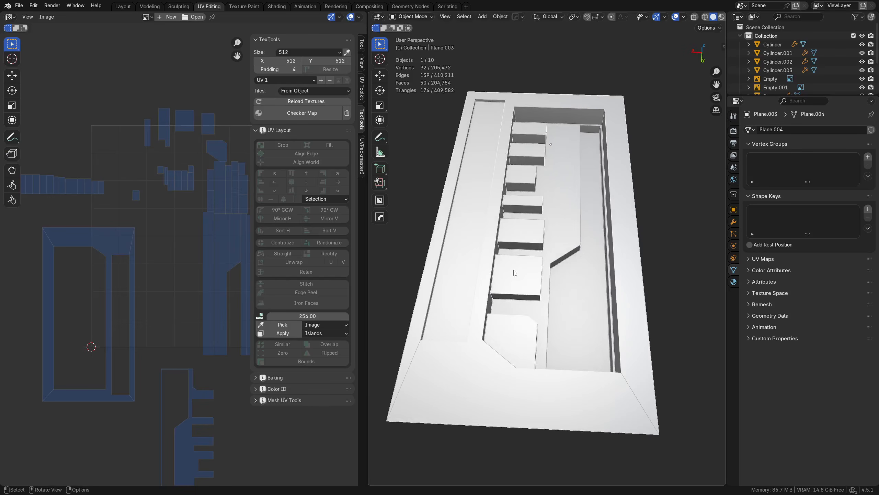
middle_drag(530, 349, 536, 331)
key(Tab)
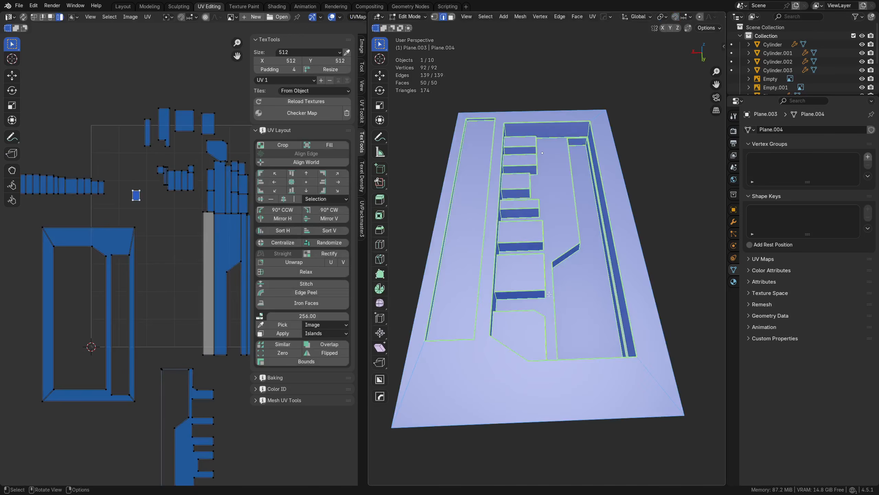
click(537, 308)
key(Tab)
middle_drag(531, 299, 524, 217)
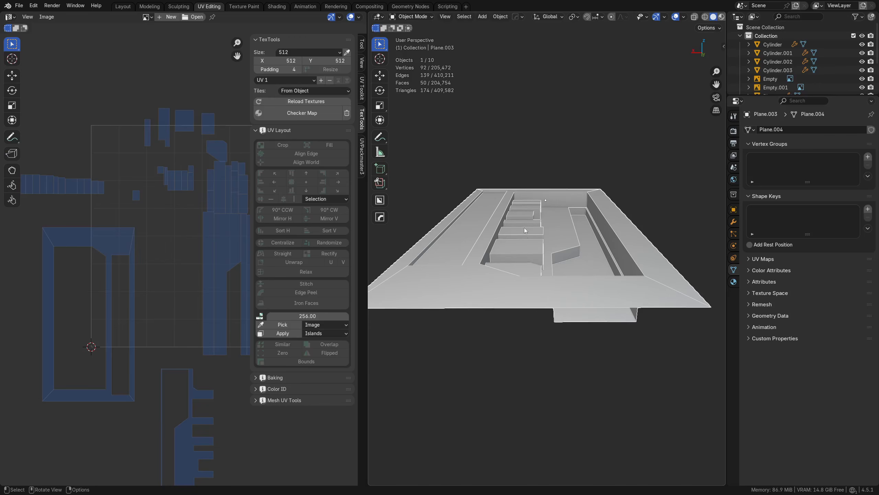
middle_drag(530, 250, 548, 269)
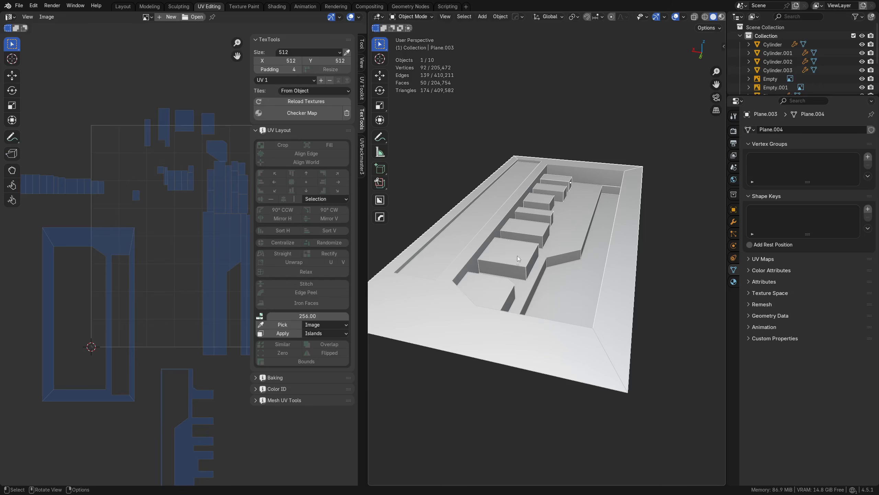
middle_drag(517, 256, 557, 282)
key(Tab)
click(565, 247)
key(Tab)
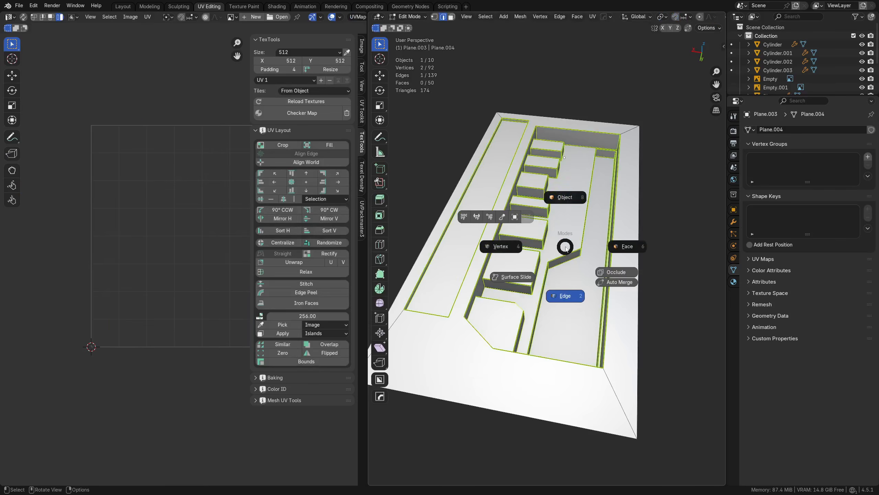
click(569, 214)
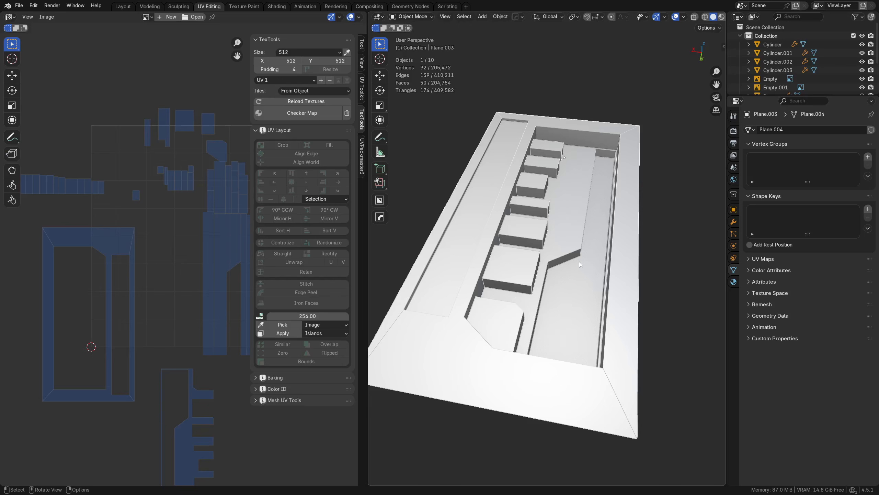
Switch to the Layout workspace and leave the panel's local view to show the whole scene
scroll(579, 261, down, 1)
click(128, 10)
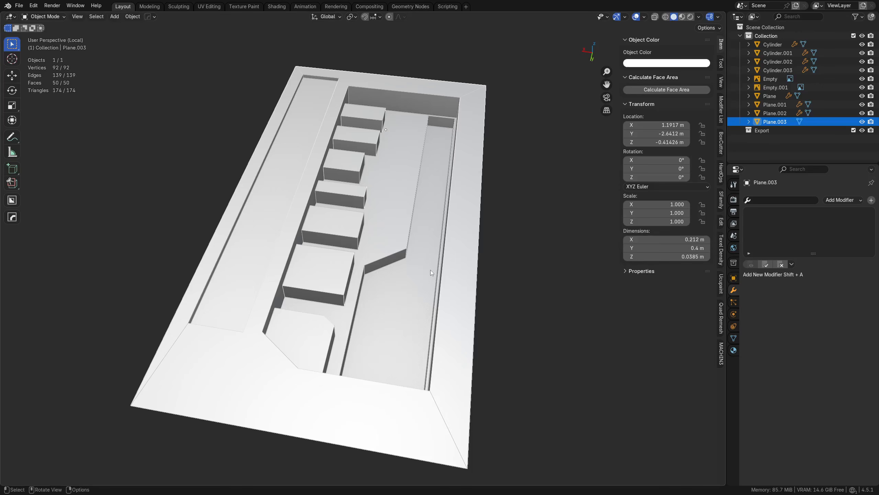
middle_drag(430, 269, 360, 265)
key(KP_Divide)
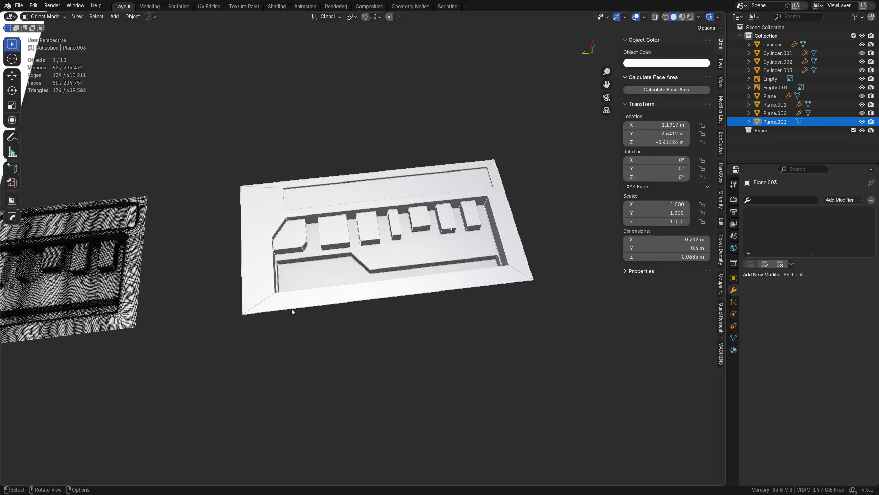
key(g)
right_click(457, 284)
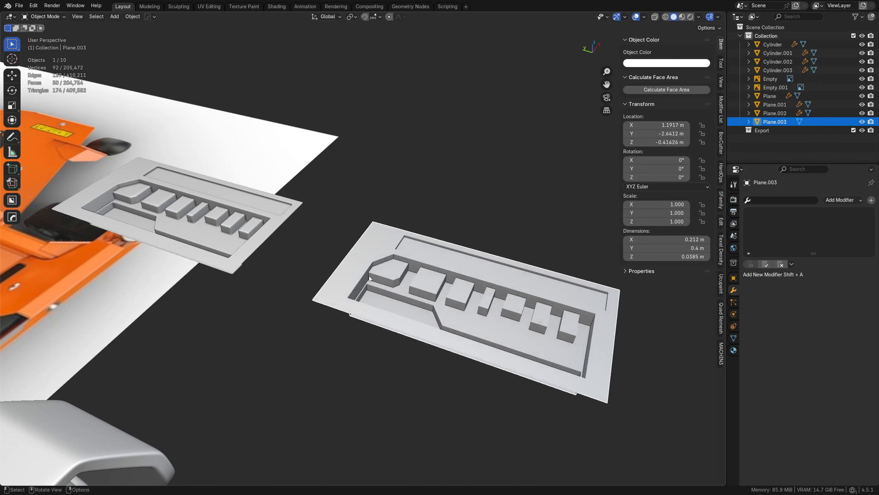
shift+click(225, 222)
key(g)
right_click(256, 221)
On the high-poly panel's TurboSmooth, set Subdivide Base to 0 and Second Subdivision to 3, and enable Shade Smooth
click(221, 237)
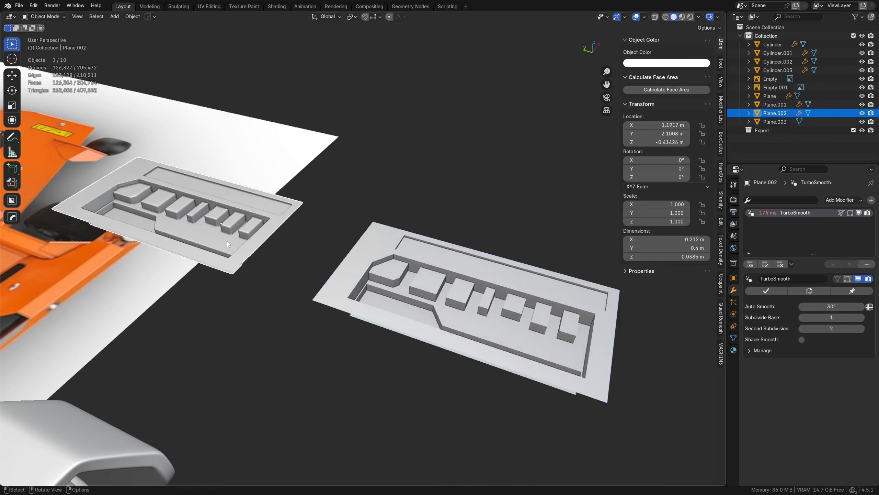
key(KP_Decimal)
click(809, 316)
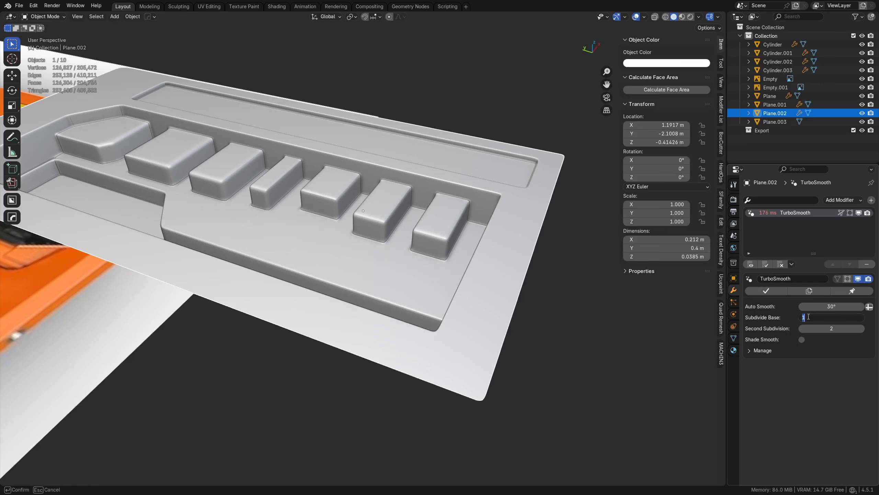
text(0)
key(Return)
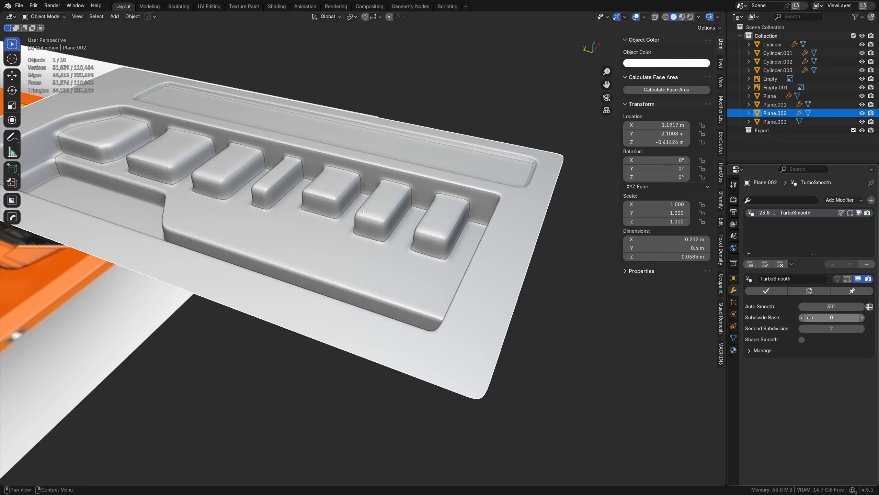
click(862, 329)
click(802, 340)
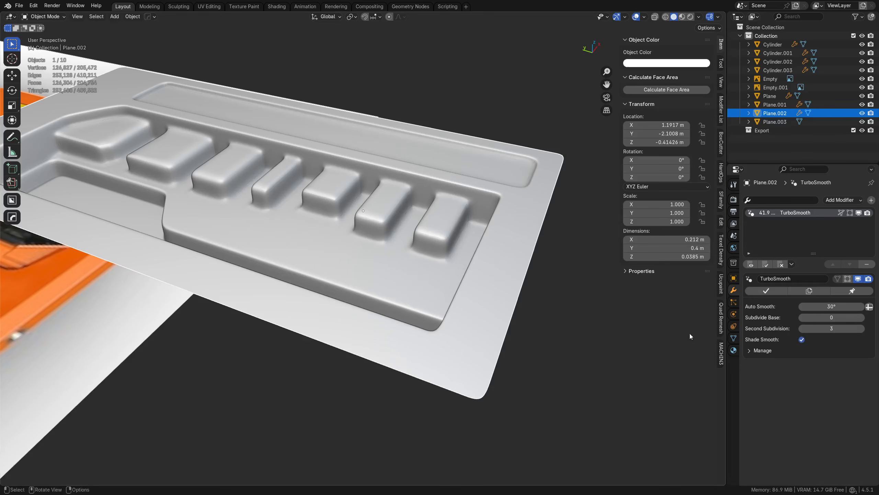
View the high-poly panel from the top and set its TurboSmooth Subdivide Base to 1 and Second Subdivision to 1
middle_drag(399, 240, 327, 285)
scroll(399, 271, down, 5)
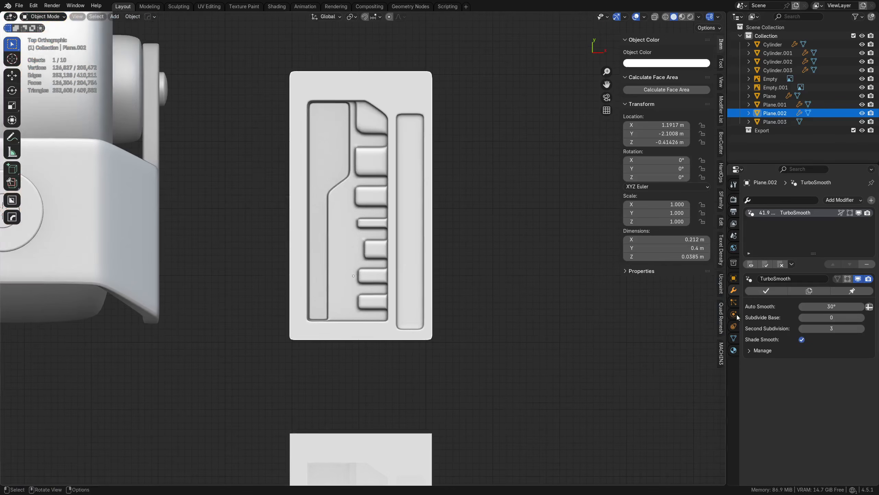
click(862, 317)
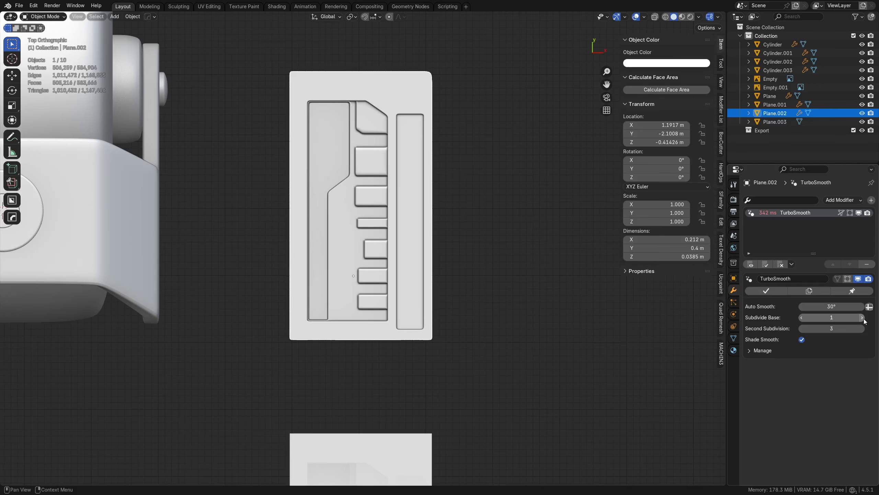
click(801, 329)
click(801, 329)
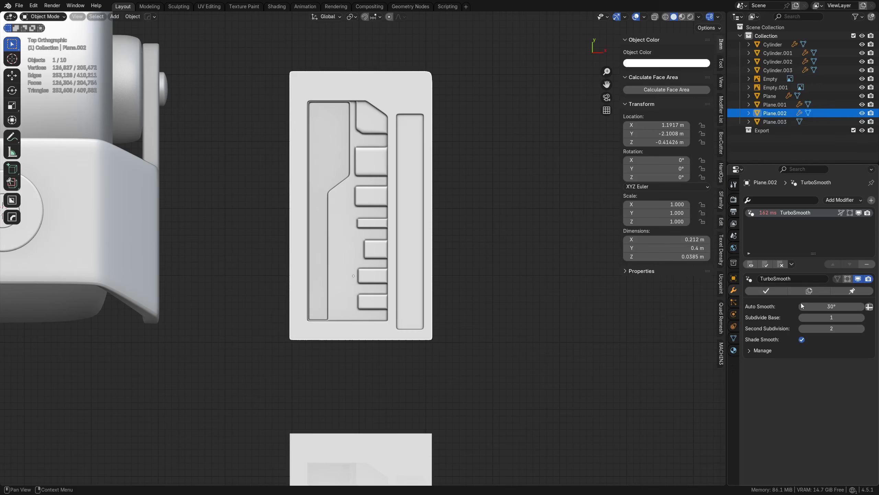
click(862, 328)
click(801, 329)
Change the viewport MatCap to the multicoloured normal-style one and deselect the panel
click(699, 16)
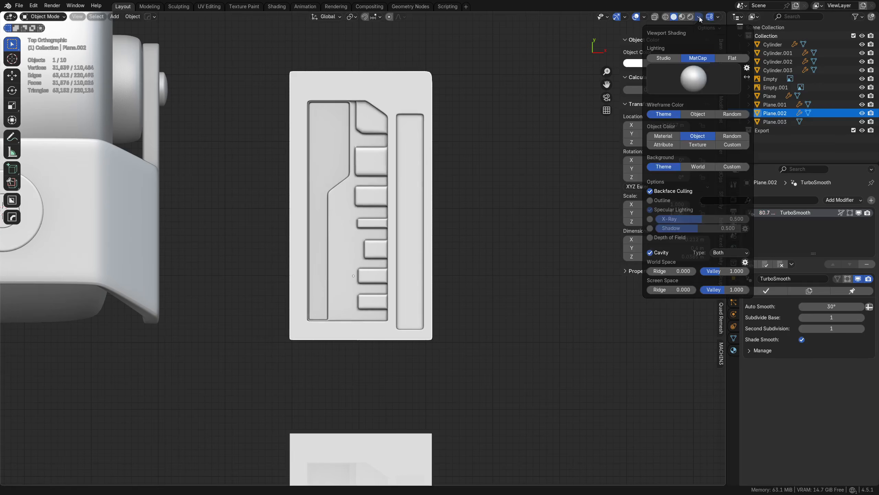
click(690, 87)
click(710, 88)
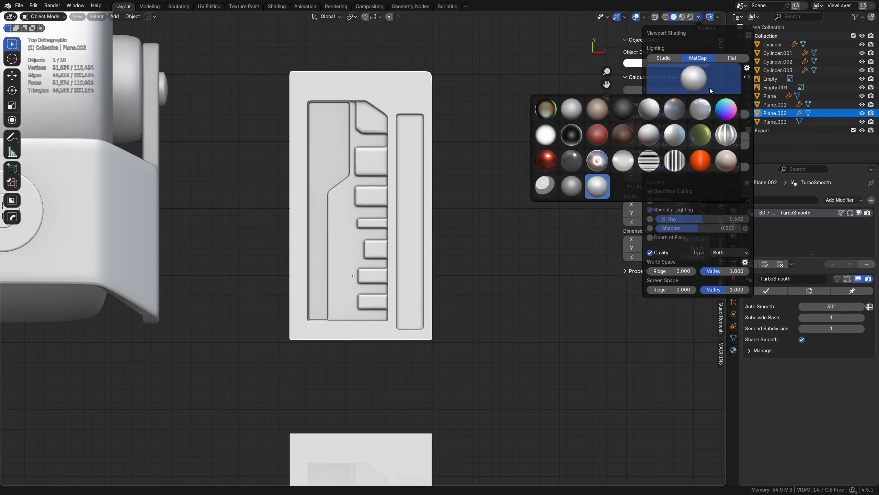
click(726, 109)
click(458, 161)
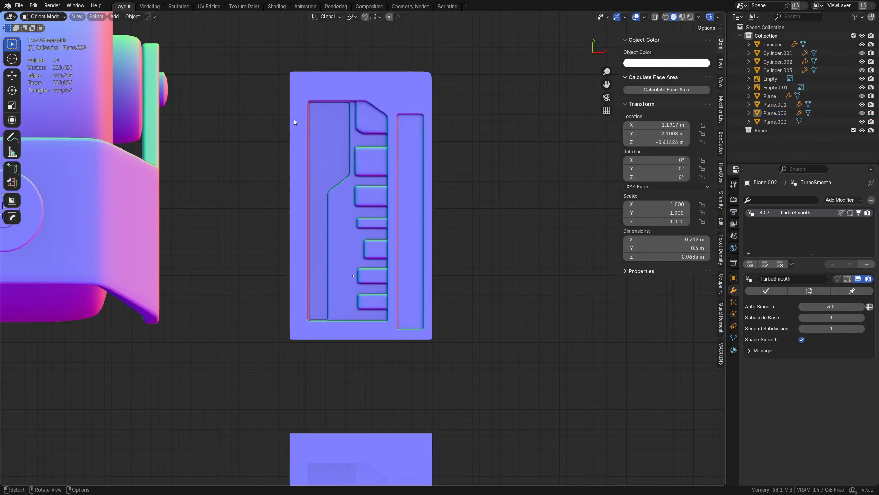
Compare the high-poly panel's edge and bevel shading with the low-poly copy in top view
shift+middle_drag(388, 175, 389, 184)
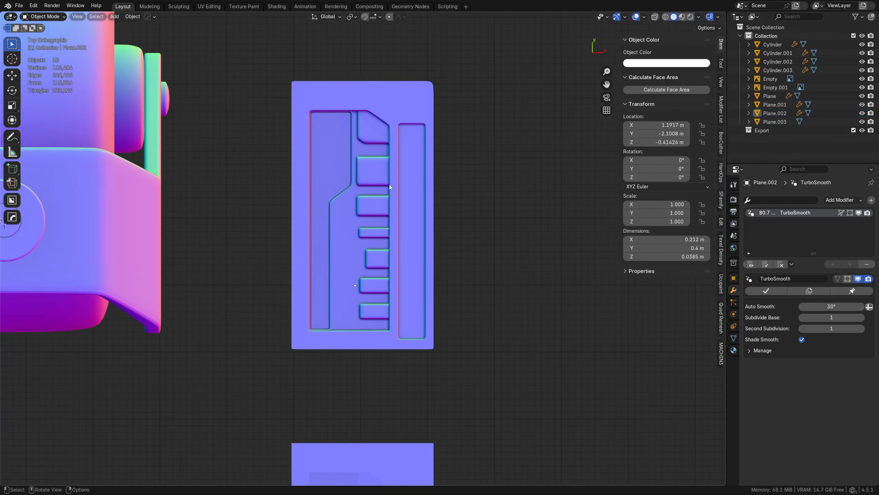
scroll(388, 184, up, 3)
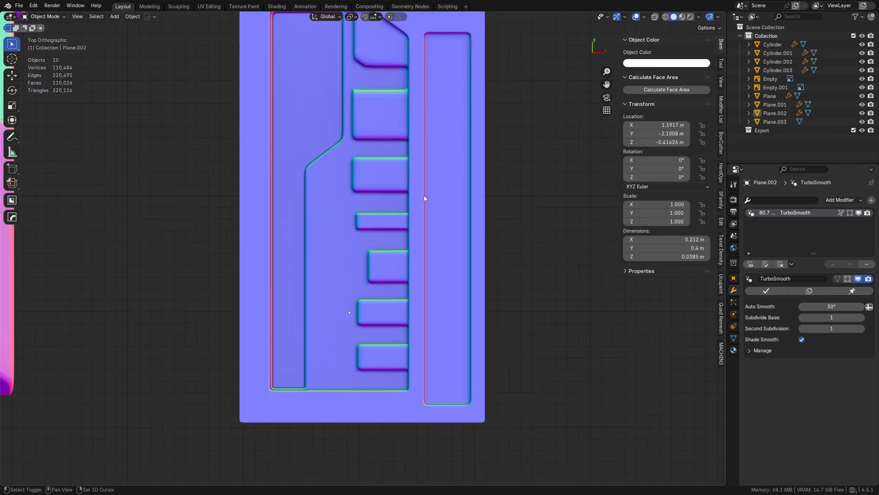
shift+middle_drag(381, 167, 380, 173)
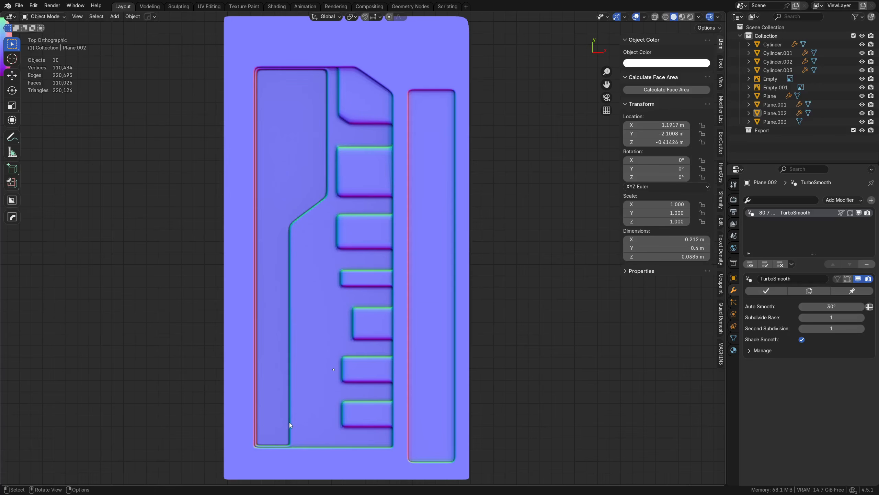
scroll(402, 160, down, 5)
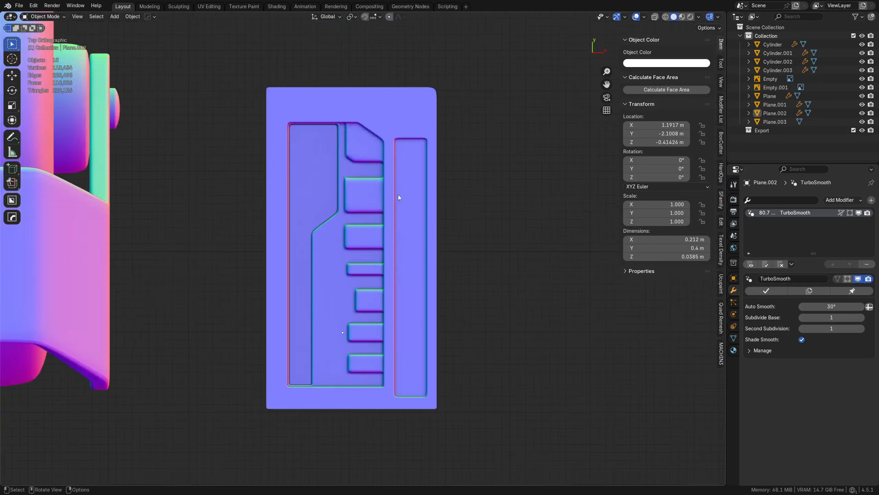
scroll(355, 225, down, 1)
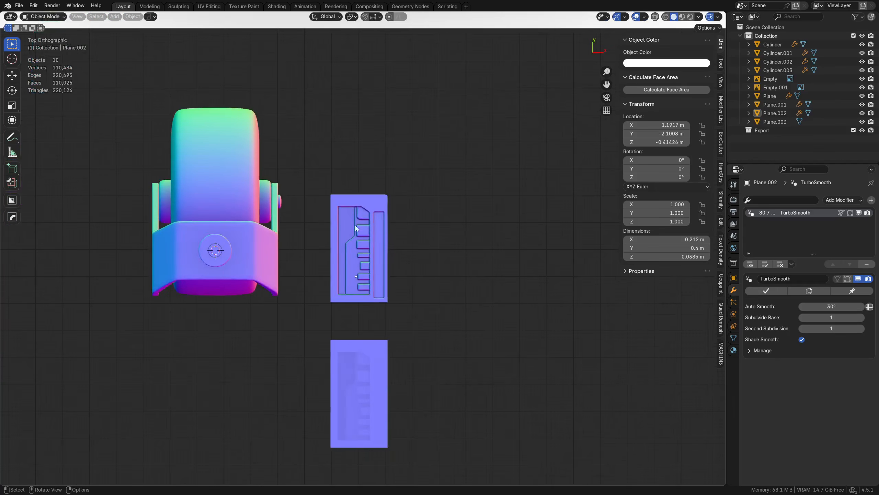
Open the high-poly panel's mesh for editing at the stepped wall inside the recess
scroll(367, 278, up, 3)
shift+middle_drag(346, 291, 362, 296)
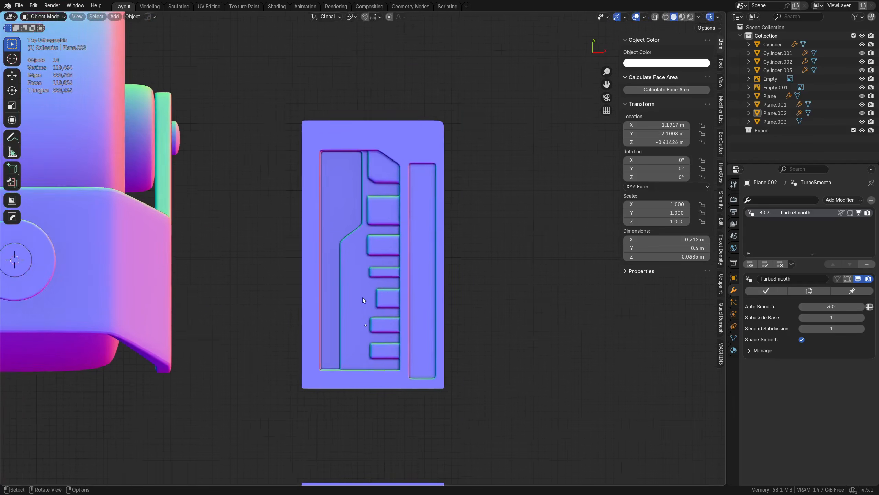
scroll(362, 297, up, 2)
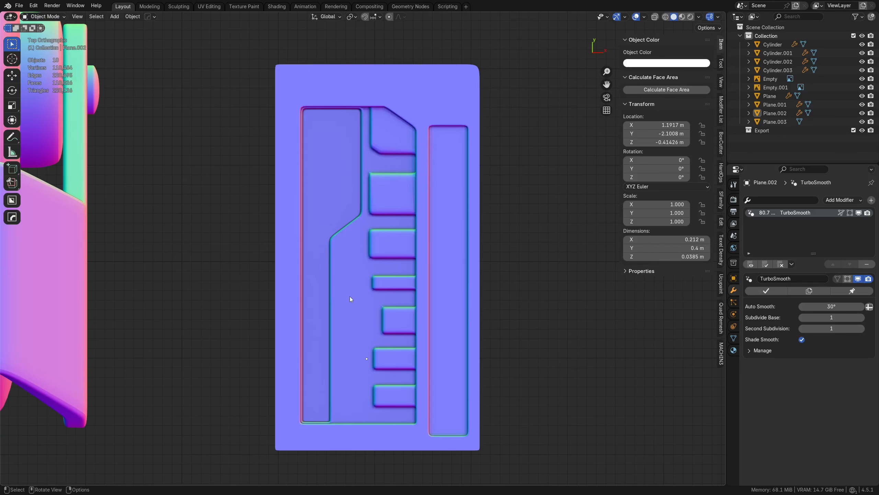
click(350, 299)
key(Tab)
middle_drag(352, 299, 436, 305)
shift+middle_drag(446, 357, 610, 280)
scroll(452, 292, up, 4)
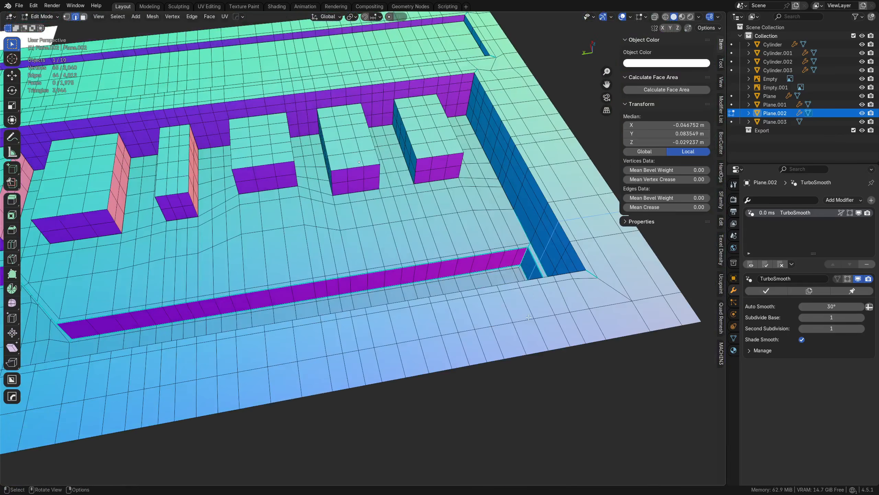
Select the narrow strip of ledge faces running along the top of the stepped inner wall
key(Tab)
click(571, 265)
click(521, 246)
shift+drag(61, 327, 246, 306)
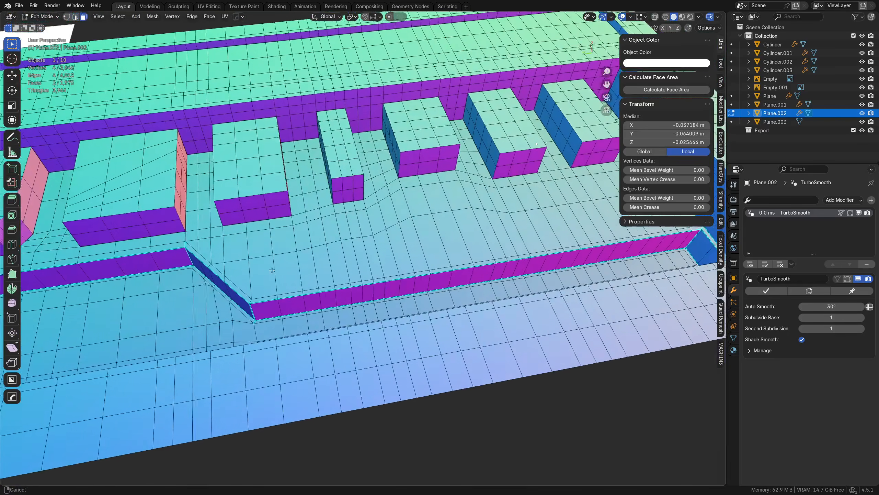
shift+middle_drag(246, 305, 289, 305)
ctrl+click(293, 293)
shift+middle_drag(196, 254, 411, 327)
ctrl+click(288, 271)
Move the selected ledge strip about 0.003 m along X and reopen the panel mesh in top view at the wall's diagonal
key(g)
key(y)
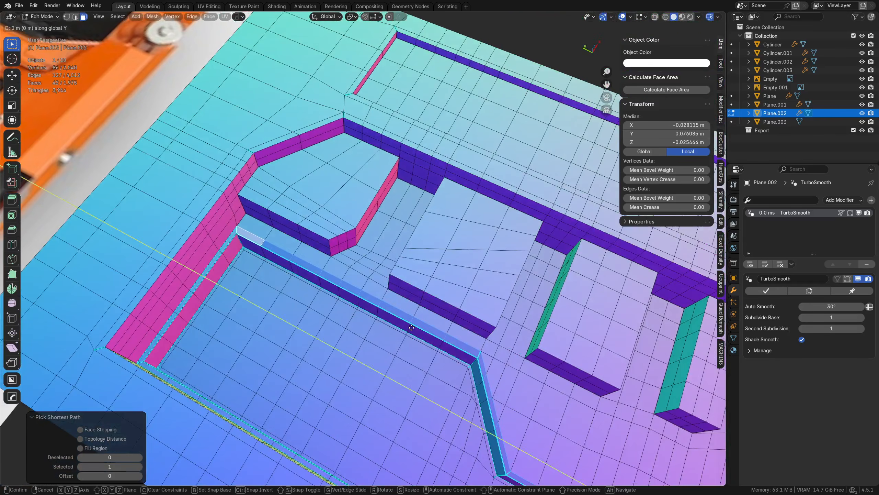
key(x)
alt+scroll(423, 323, down, 4)
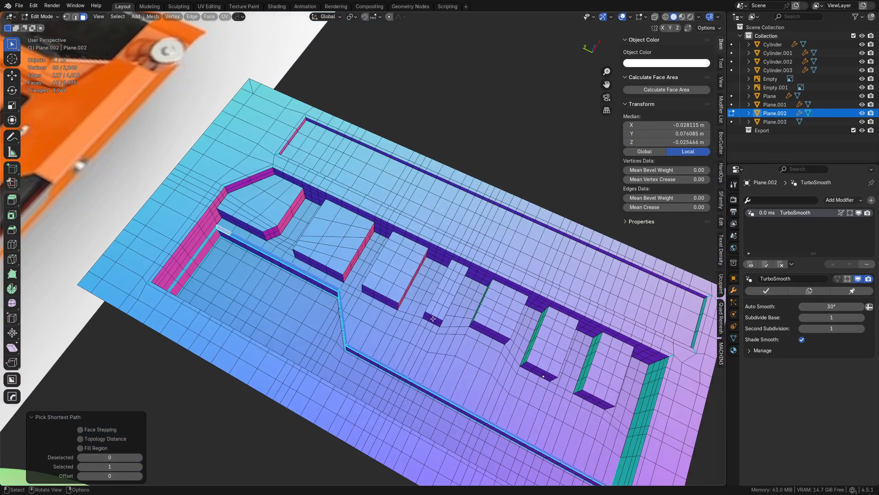
click(467, 291)
key(Tab)
click(468, 243)
middle_drag(428, 265, 359, 283)
scroll(355, 286, up, 3)
key(Tab)
click(316, 320)
scroll(273, 292, up, 2)
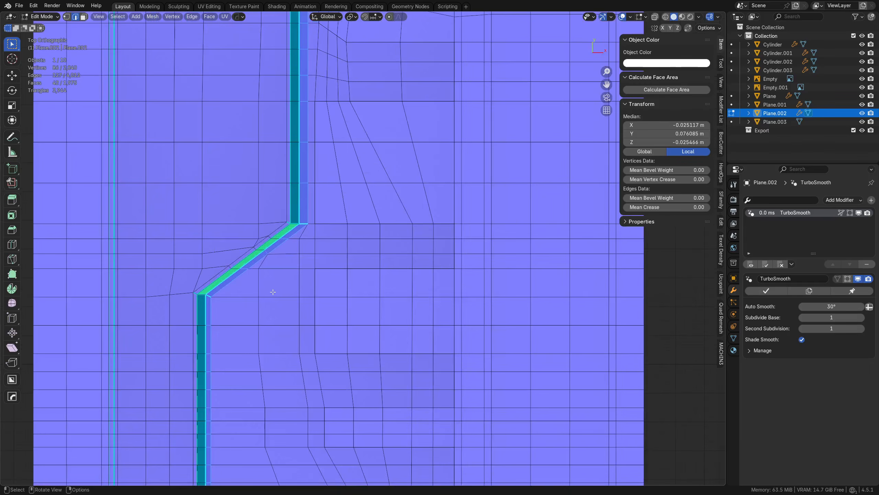
click(231, 277)
ctrl+click(290, 236)
shift+middle_drag(260, 280, 283, 283)
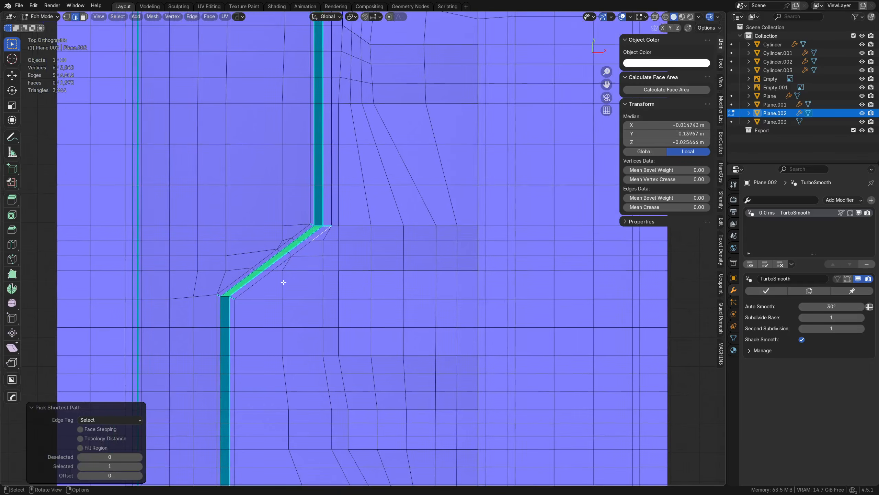
Select the ledge faces along the wall's diagonal, move them about 0.001 m in negative Y, and return to Object Mode
key(3)
click(246, 282)
ctrl+click(311, 240)
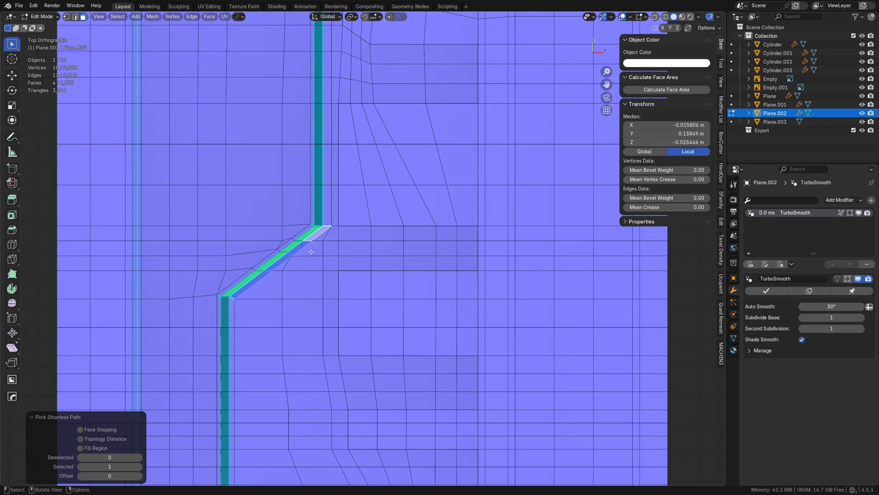
key(g)
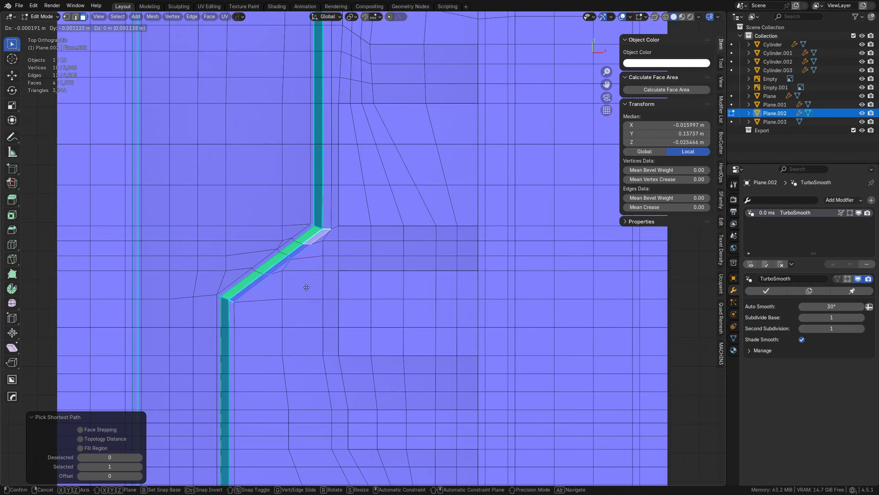
click(305, 291)
key(Tab)
click(309, 278)
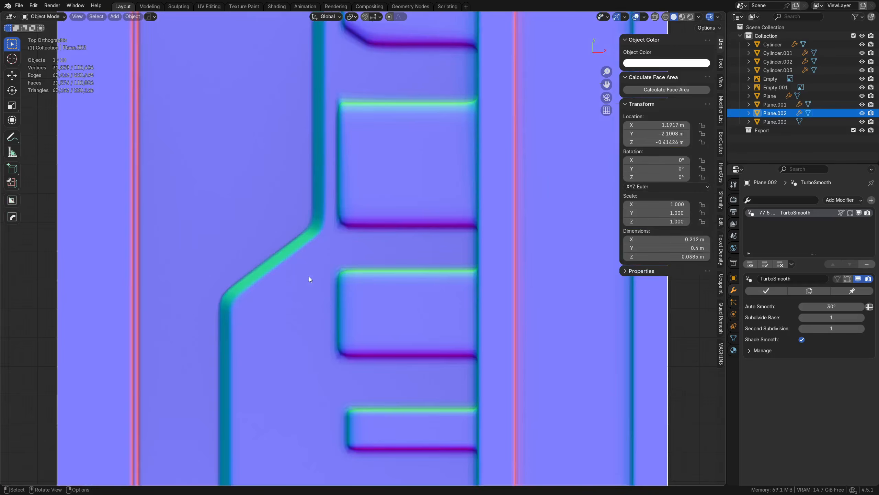
Compare the high-poly panel's bevel shading with the low-poly copy from the top and in perspective
scroll(310, 277, down, 6)
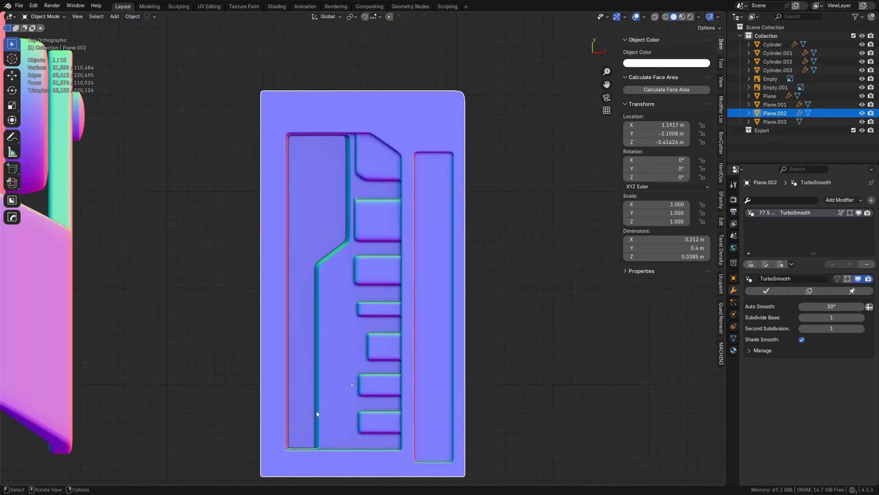
scroll(346, 339, down, 3)
middle_drag(373, 353, 417, 293)
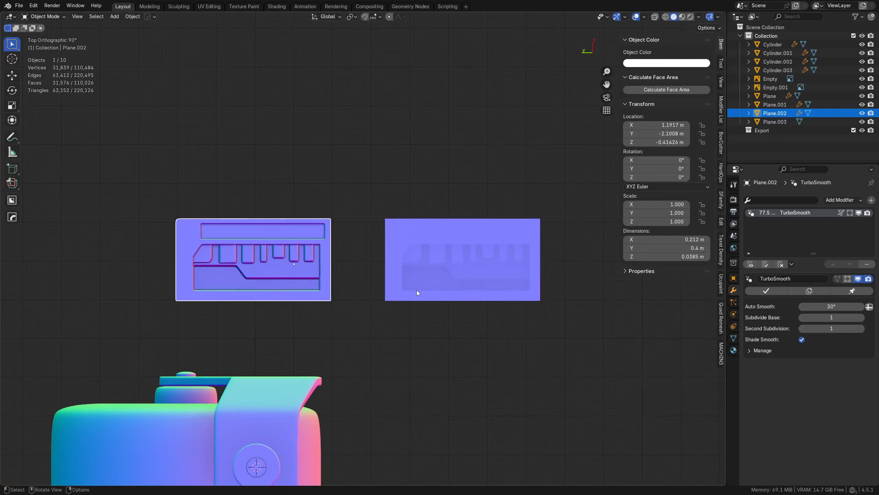
click(417, 293)
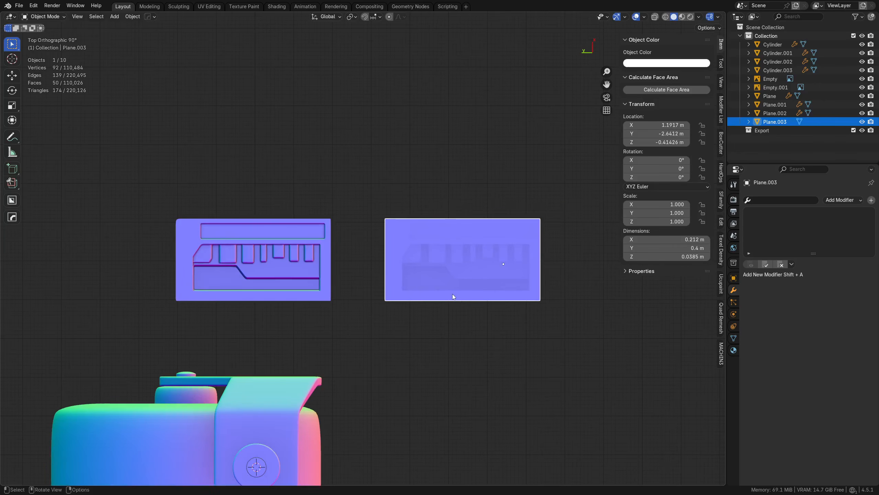
middle_drag(443, 301, 390, 262)
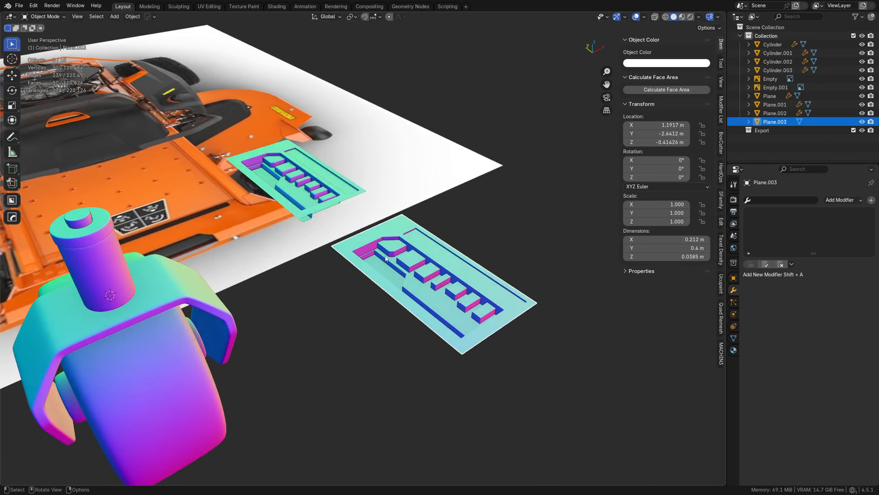
Change the viewport MatCap to the neutral grey one
scroll(497, 249, down, 3)
middle_drag(497, 248, 467, 223)
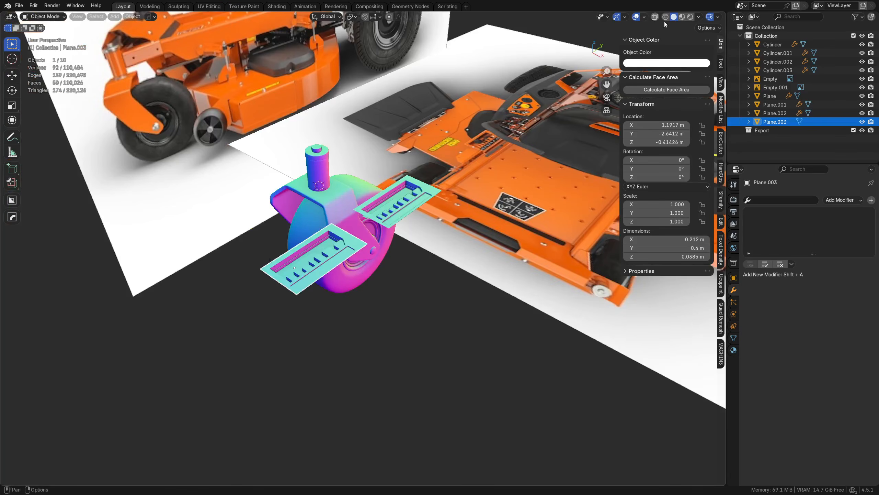
click(699, 18)
click(702, 84)
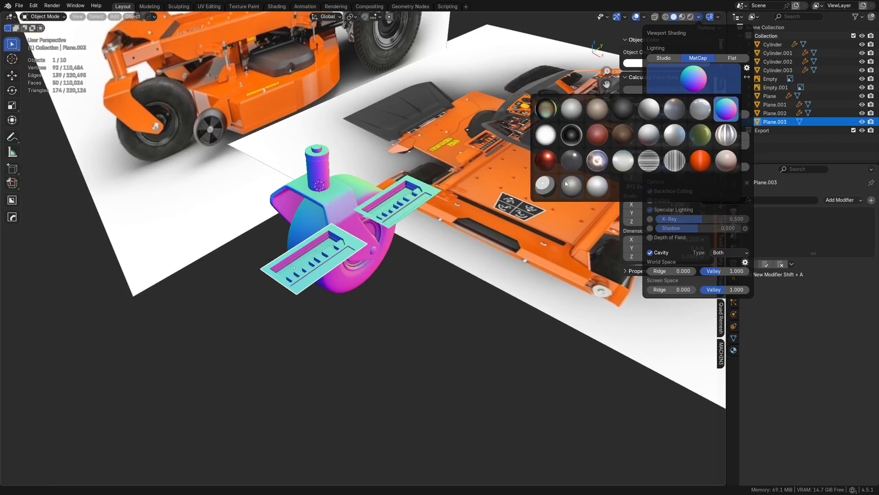
click(548, 110)
Display wireframes over the objects and delete the low-poly copy of the panel
scroll(312, 264, up, 3)
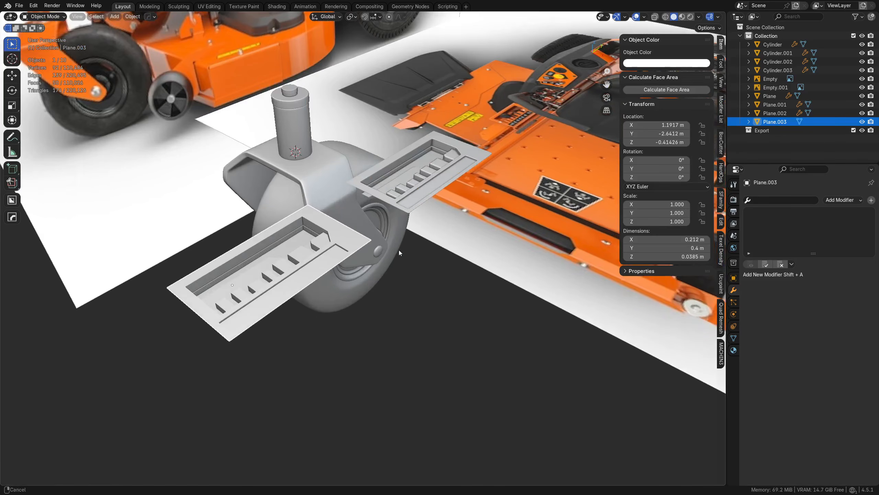
shift+middle_drag(398, 251, 445, 280)
scroll(351, 330, up, 1)
key(g)
right_click(366, 323)
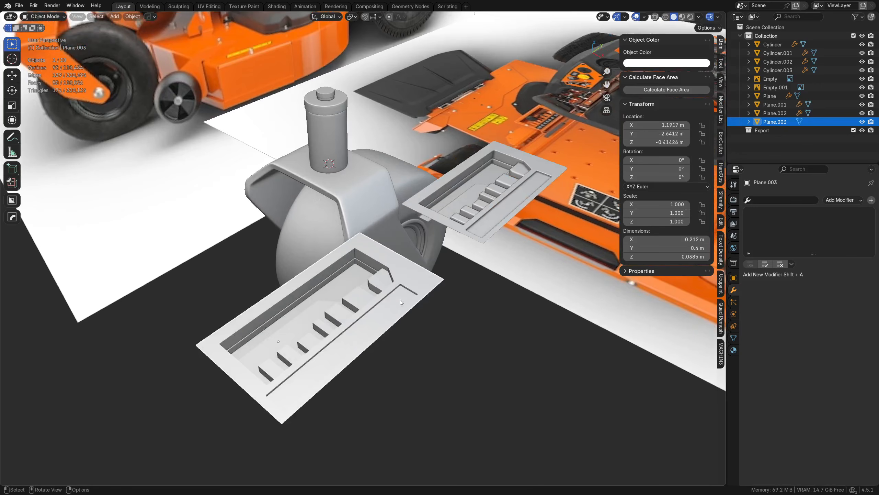
key(shift+w)
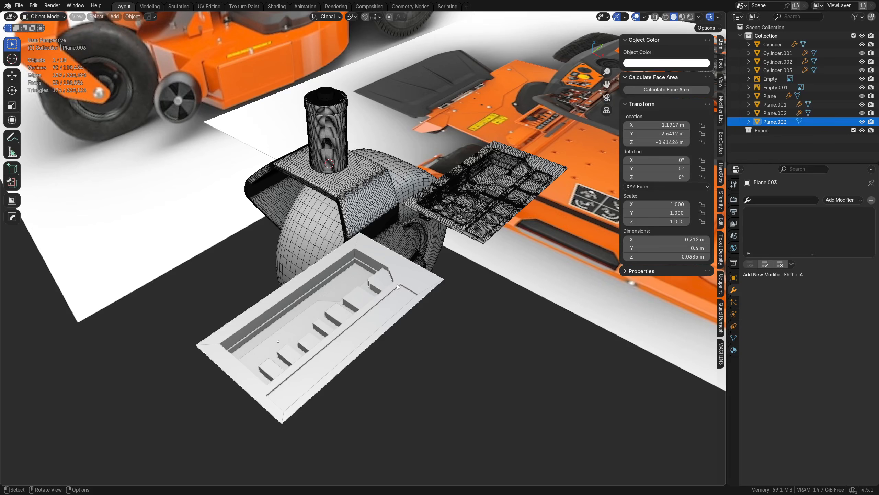
key(x)
click(358, 306)
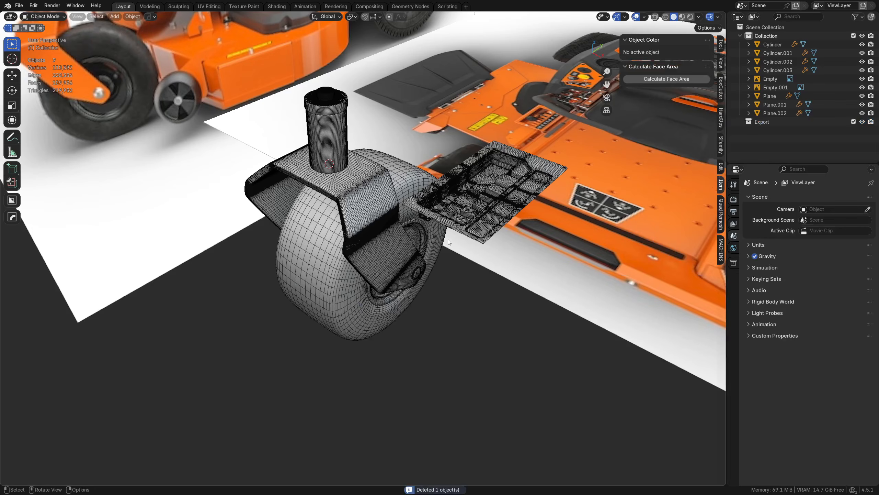
click(462, 222)
Set the caster fork's object color to the orange sampled from the mower reference image
middle_drag(465, 309, 380, 270)
click(368, 266)
click(668, 63)
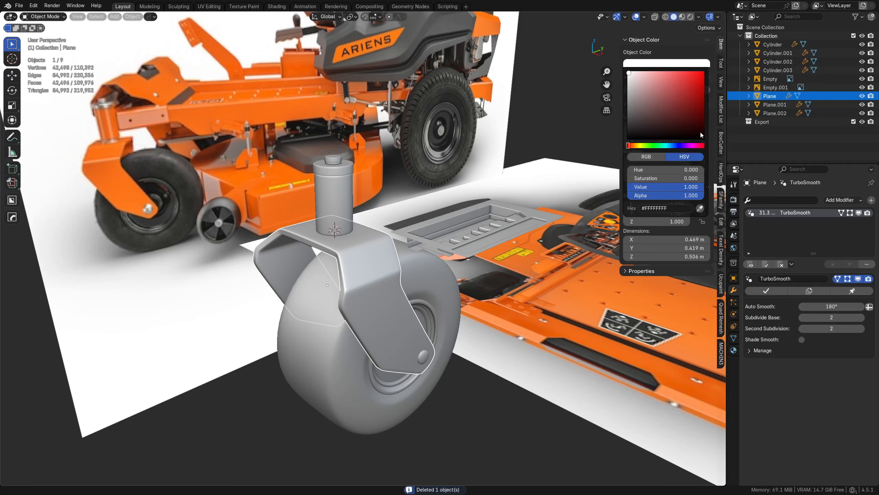
click(702, 209)
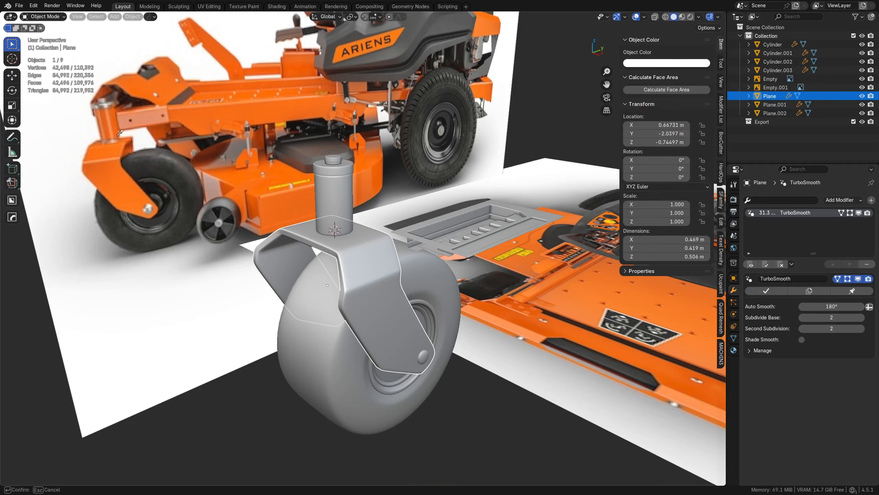
click(108, 166)
Set the caster post's object color to a tone sampled from the post cap in the reference image
click(320, 194)
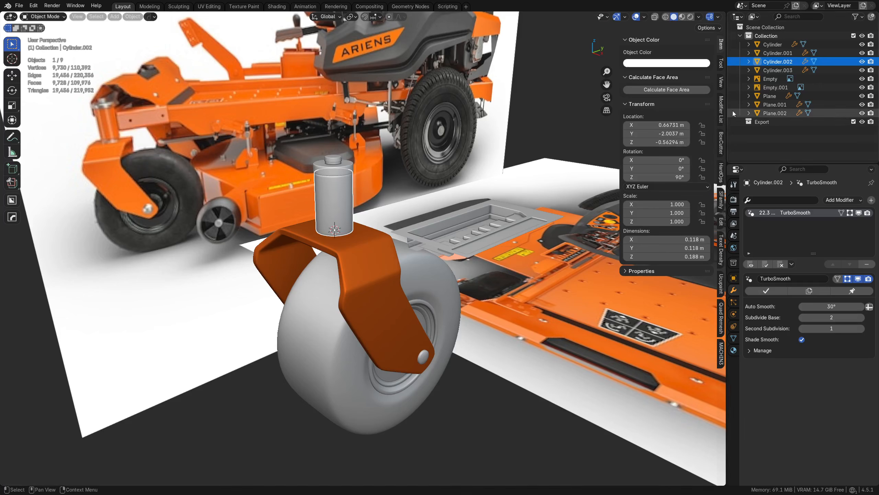
click(694, 64)
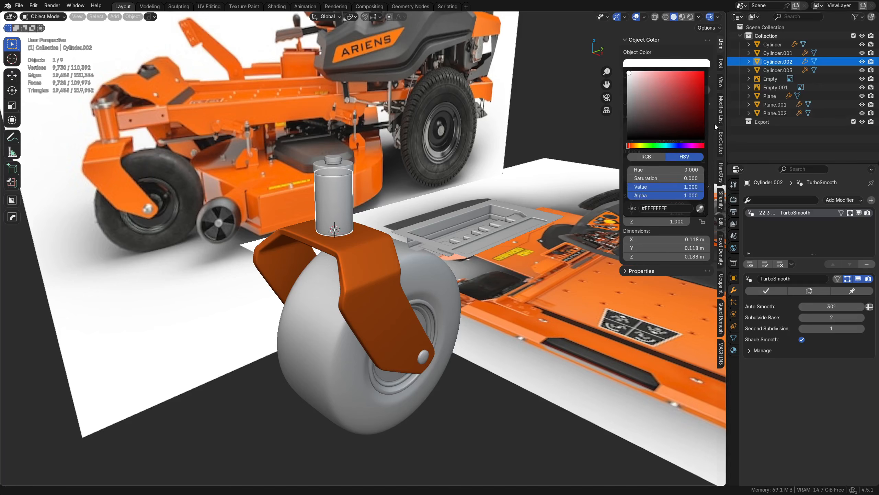
click(700, 208)
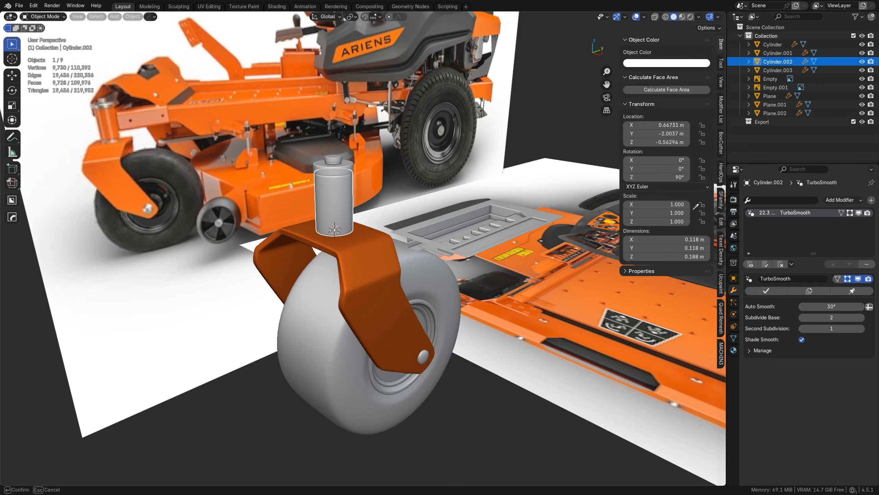
click(106, 105)
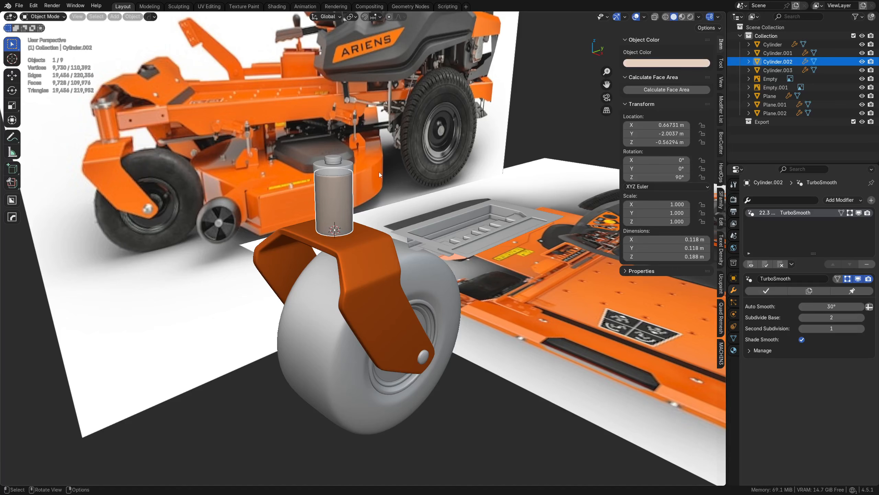
Set the post cap's object color to the light grey sampled from the cap in the reference image
click(311, 166)
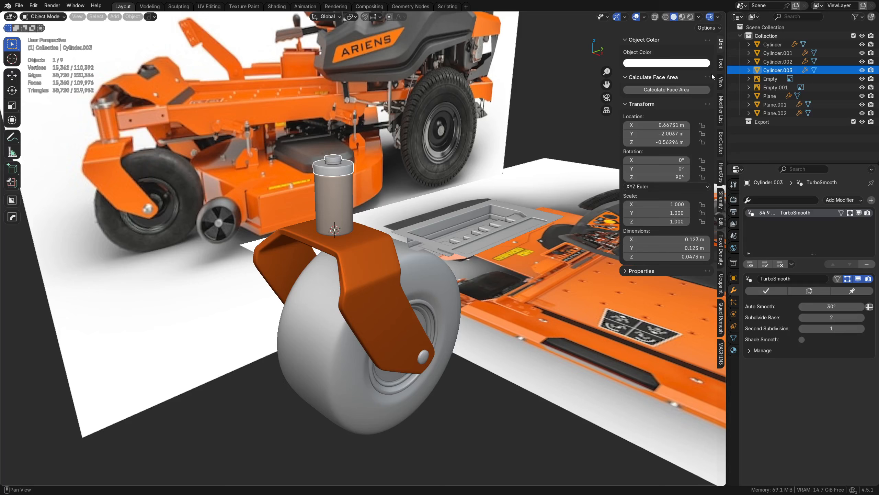
click(706, 64)
click(700, 208)
click(105, 105)
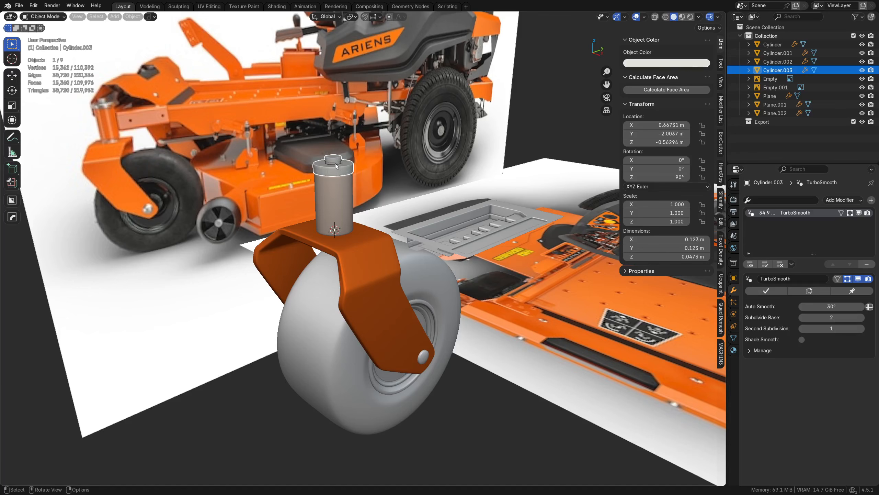
Set the caster post's object color to the orange sampled from the mower body in the reference image
click(349, 186)
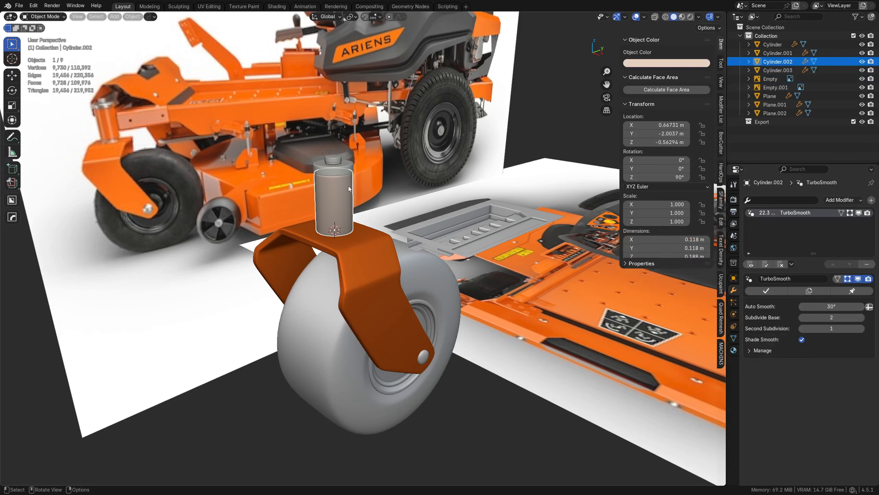
click(676, 66)
click(701, 208)
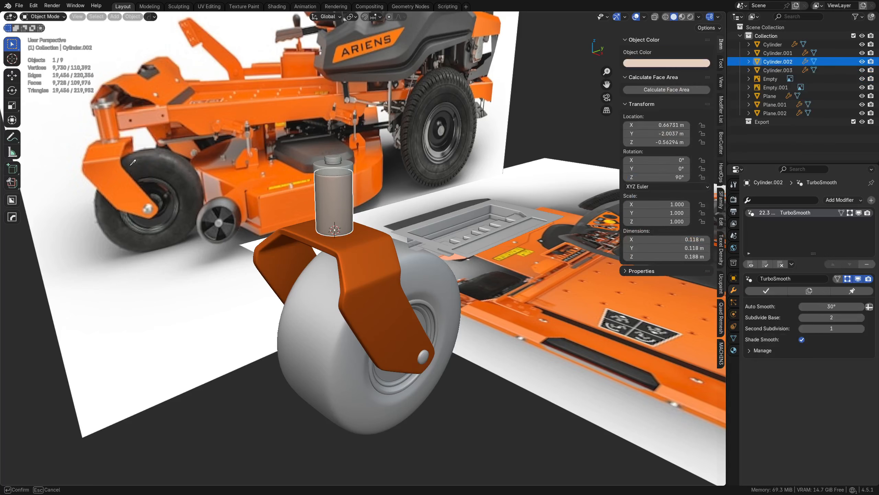
click(283, 225)
Set the tyre's object color to the near-black sampled from the tyre in the reference image
click(318, 372)
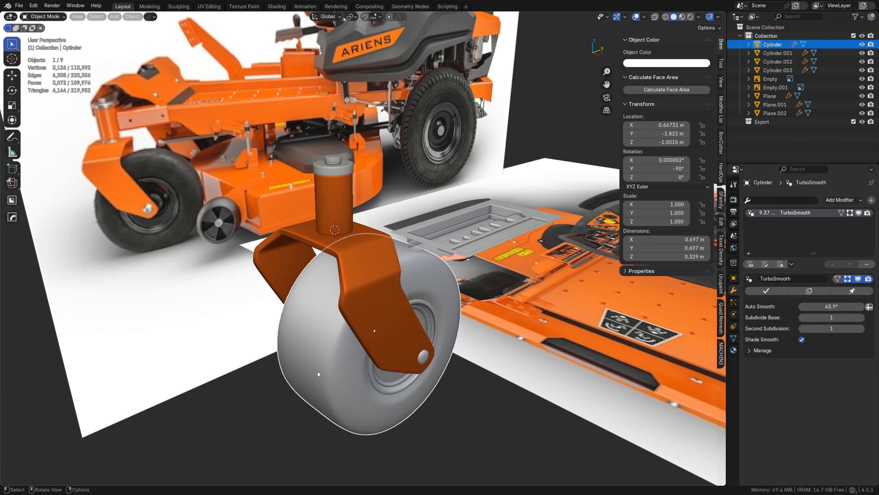
click(706, 64)
click(700, 208)
click(186, 223)
Set the wheel rim's object color to the dark grey sampled from the wheel in the reference image
click(386, 383)
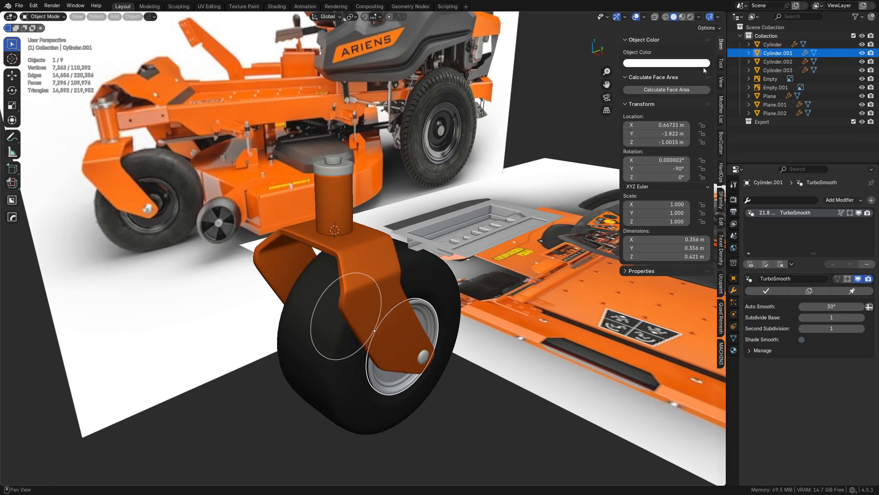
click(691, 67)
click(701, 208)
click(162, 231)
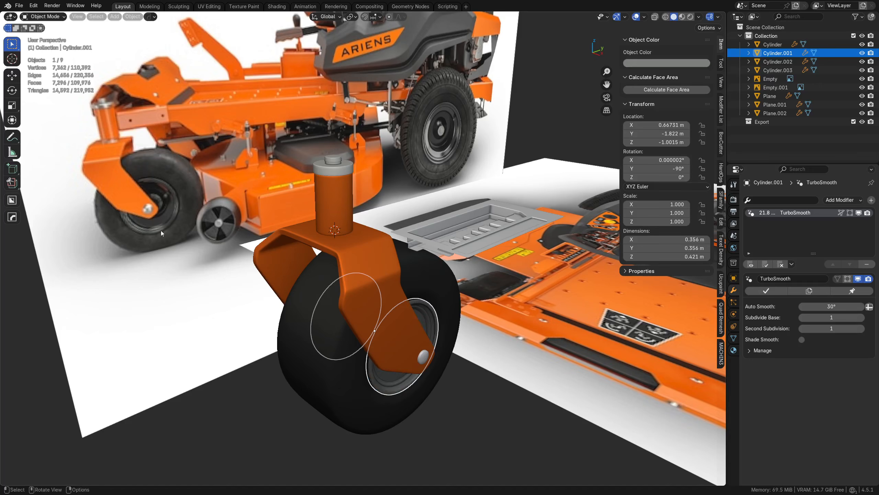
Set the recessed panel's object color to the orange sampled from the mower deck in the top-view reference image
click(490, 443)
middle_drag(490, 443, 202, 248)
click(299, 234)
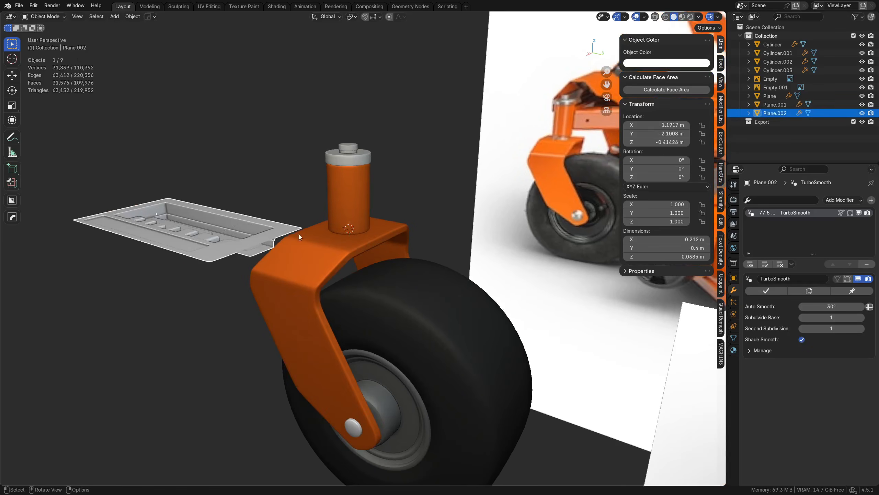
scroll(299, 234, down, 5)
middle_drag(299, 234, 530, 160)
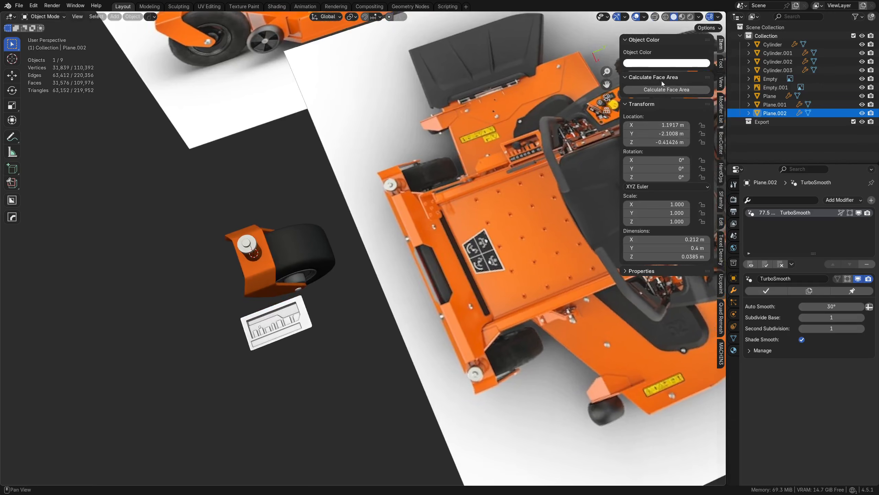
click(675, 63)
click(700, 209)
click(501, 245)
click(312, 371)
middle_drag(312, 371, 391, 245)
scroll(331, 251, up, 2)
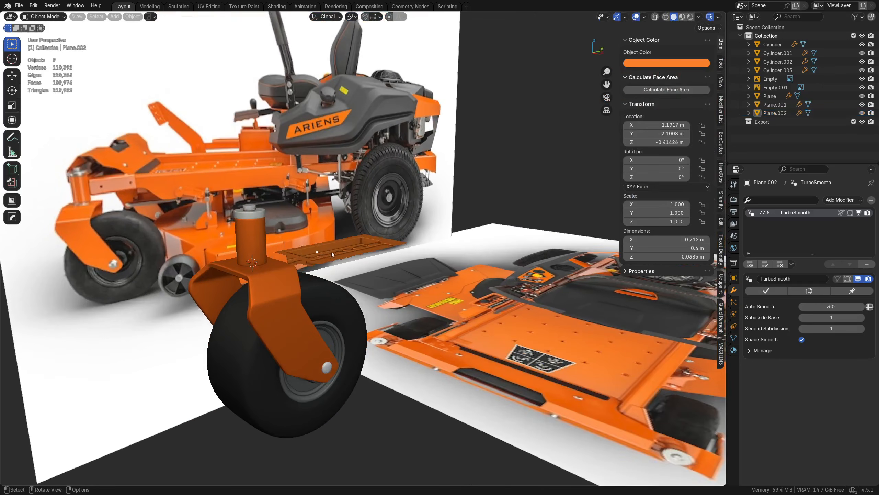
Move the recessed panel in the front view down beside the base of the caster wheel
middle_drag(331, 251, 452, 239)
click(419, 310)
key(g)
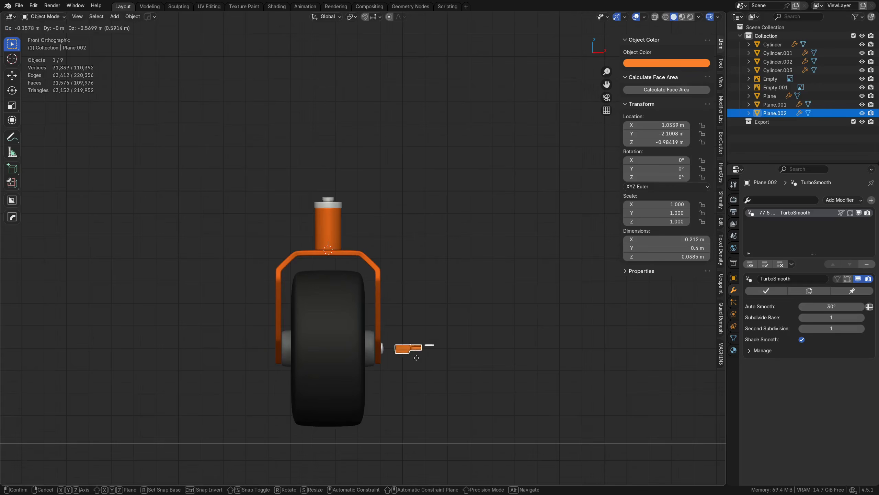
click(438, 404)
middle_drag(488, 275, 367, 299)
scroll(304, 330, up, 3)
key(alt+a)
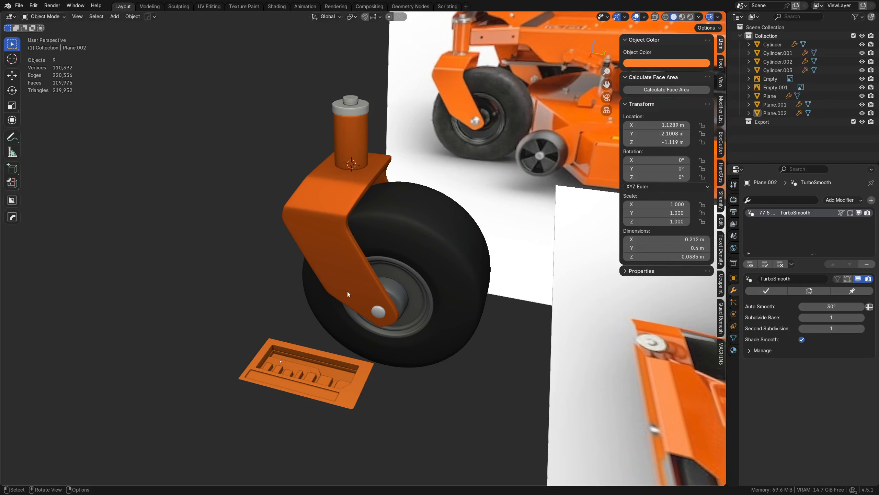
middle_drag(351, 294, 406, 233)
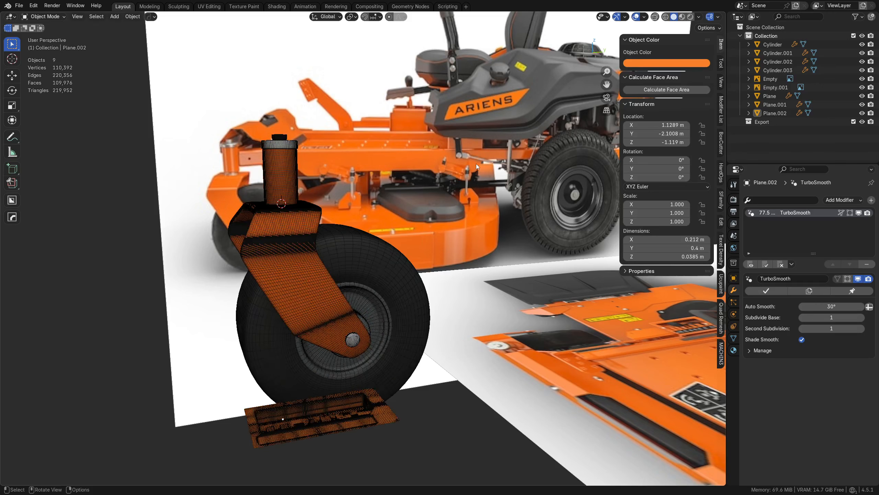
click(288, 258)
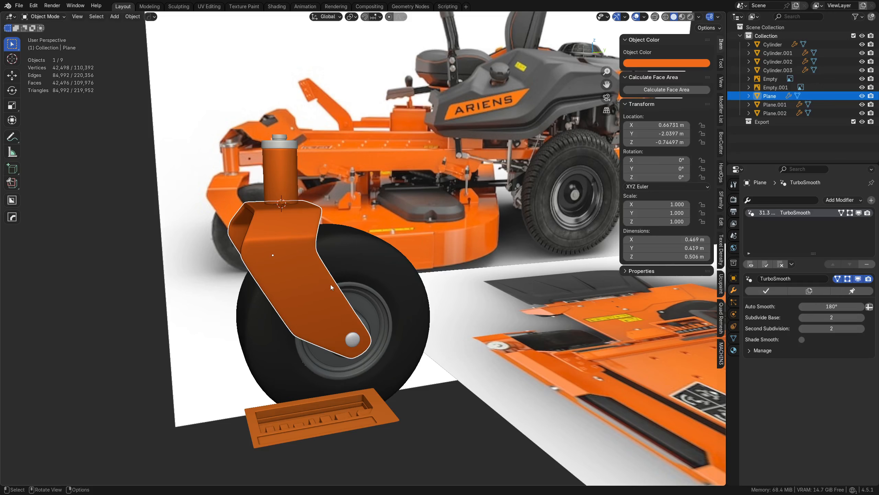
middle_drag(367, 282, 397, 211)
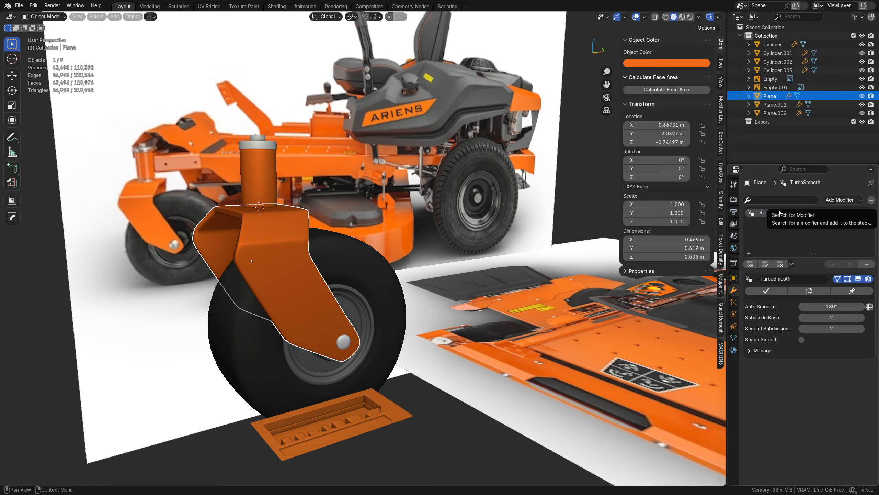
middle_drag(400, 294, 393, 358)
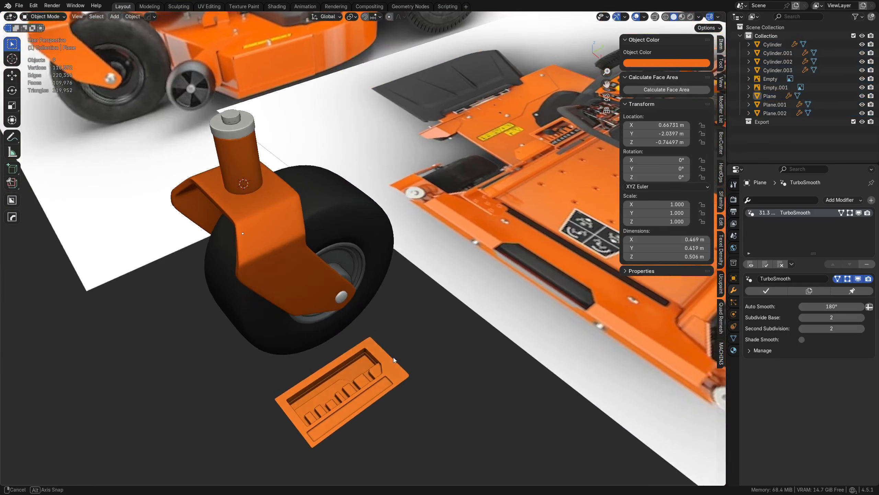
Copy the recessed panel's orange object color onto the wheel fork and the caster post
click(371, 376)
click(291, 229)
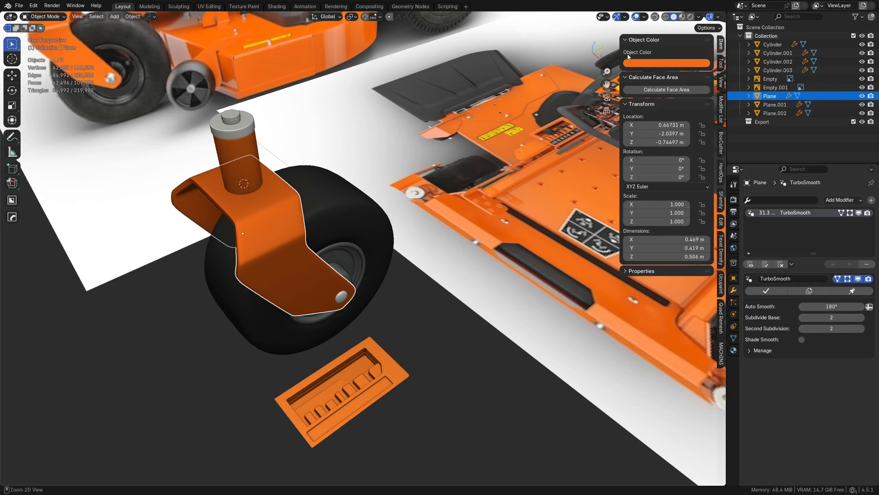
click(340, 424)
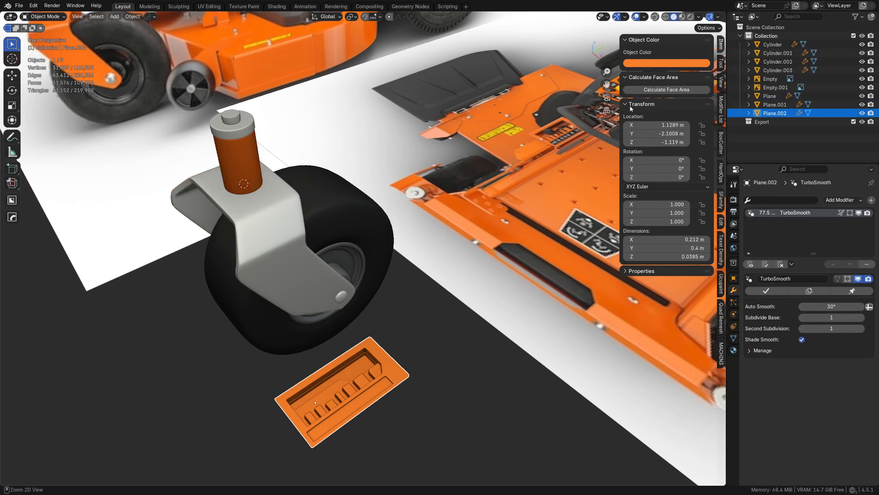
click(282, 203)
key(ctrl+v)
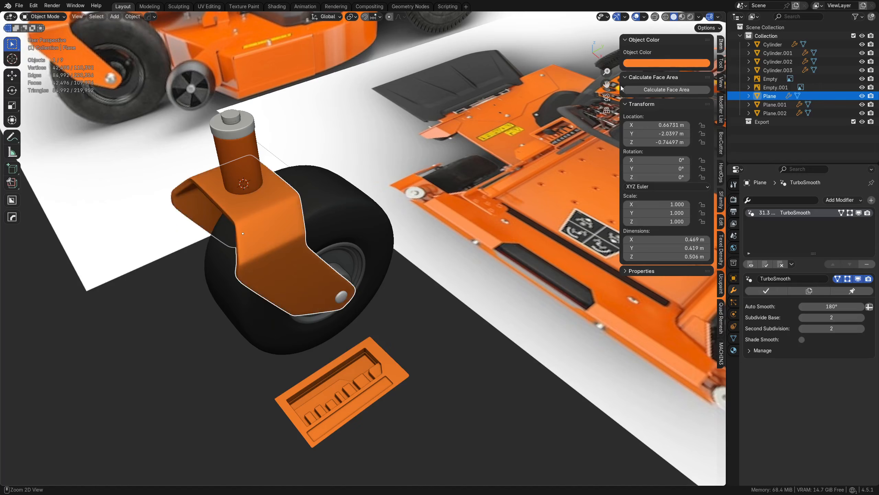
click(250, 165)
key(ctrl+v)
Examine the mesh density of the caster assembly and the panel with the wireframe overlay on and off
key(a)
key(a)
middle_drag(457, 321, 417, 311)
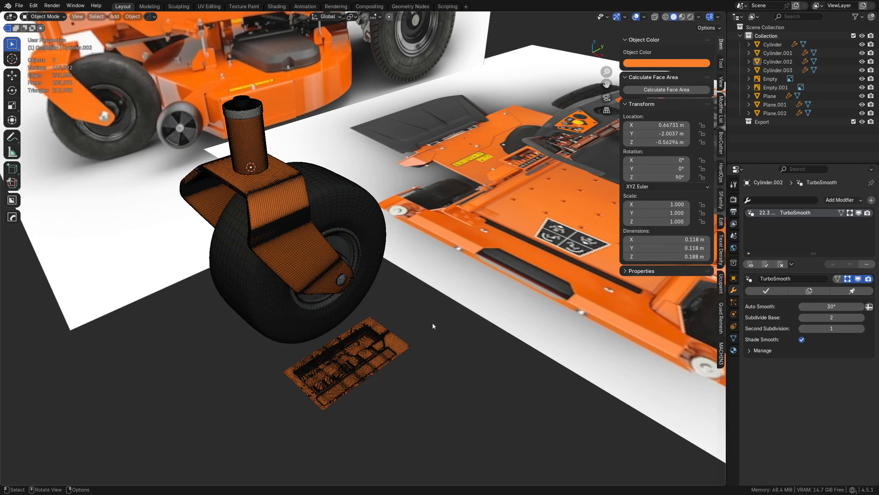
scroll(454, 369, up, 1)
key(shift+w)
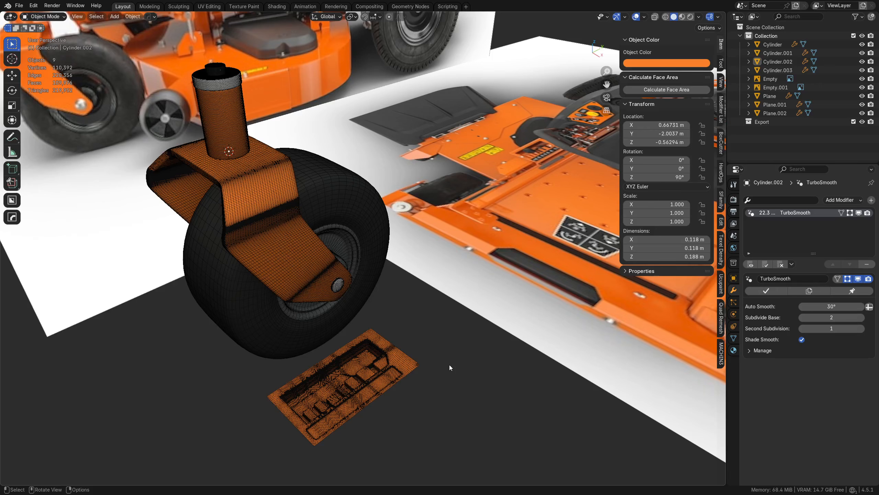
key(shift+w)
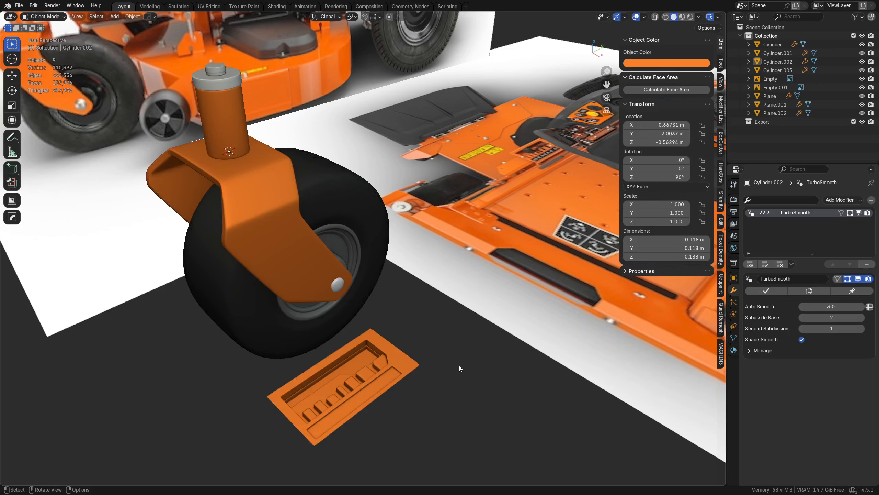
click(224, 85)
key(shift+w)
key(shift+w)
scroll(436, 322, down, 1)
click(438, 325)
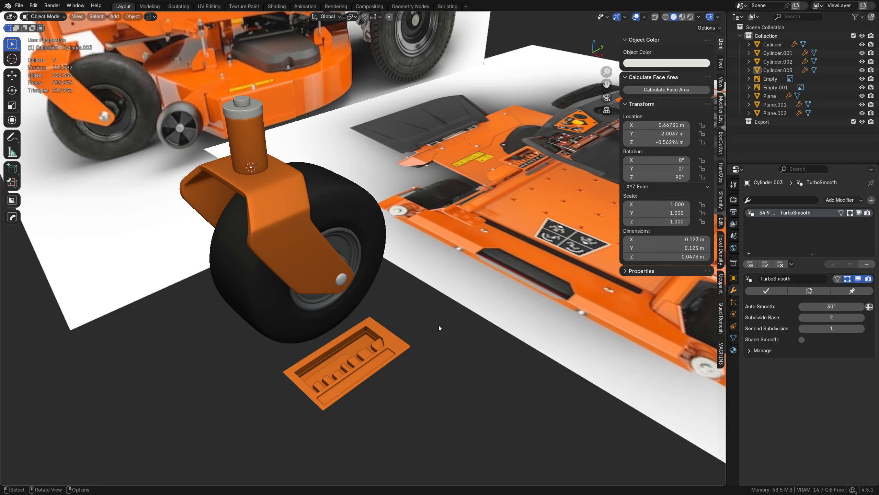